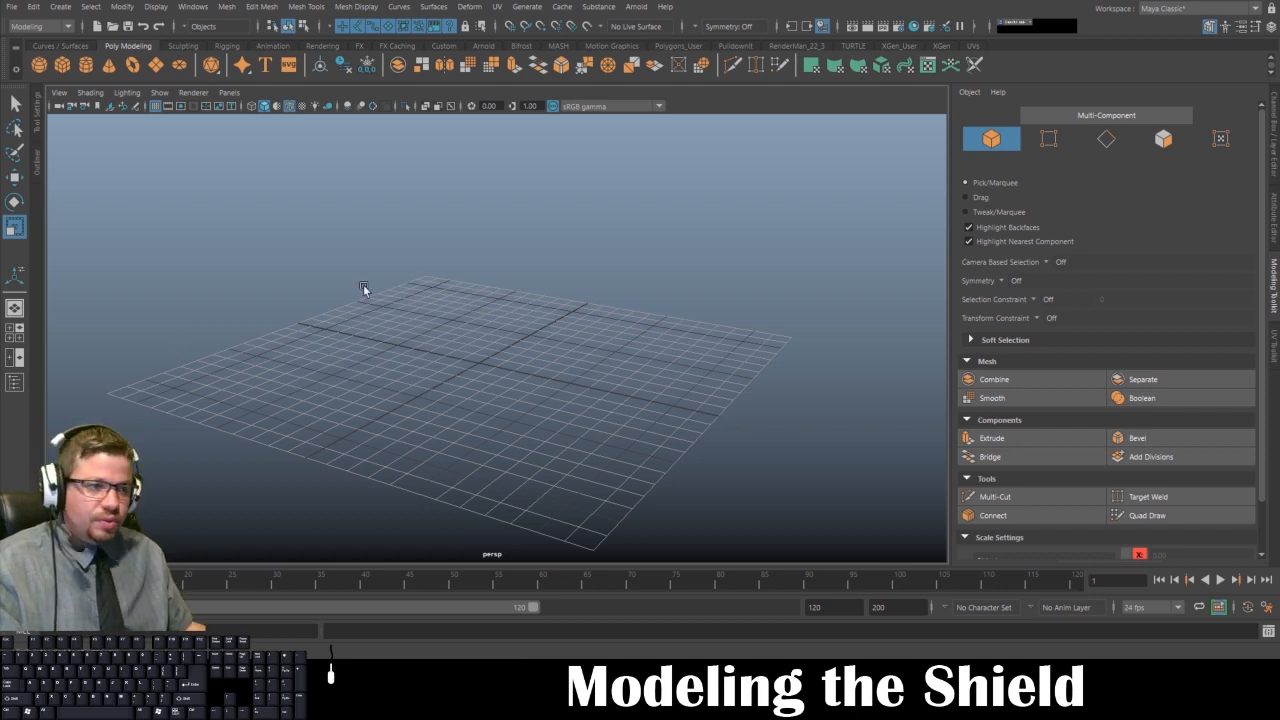
# - Switch to the four-view layout and set the shield reference image plane to display in all views
pyautogui.press('space')
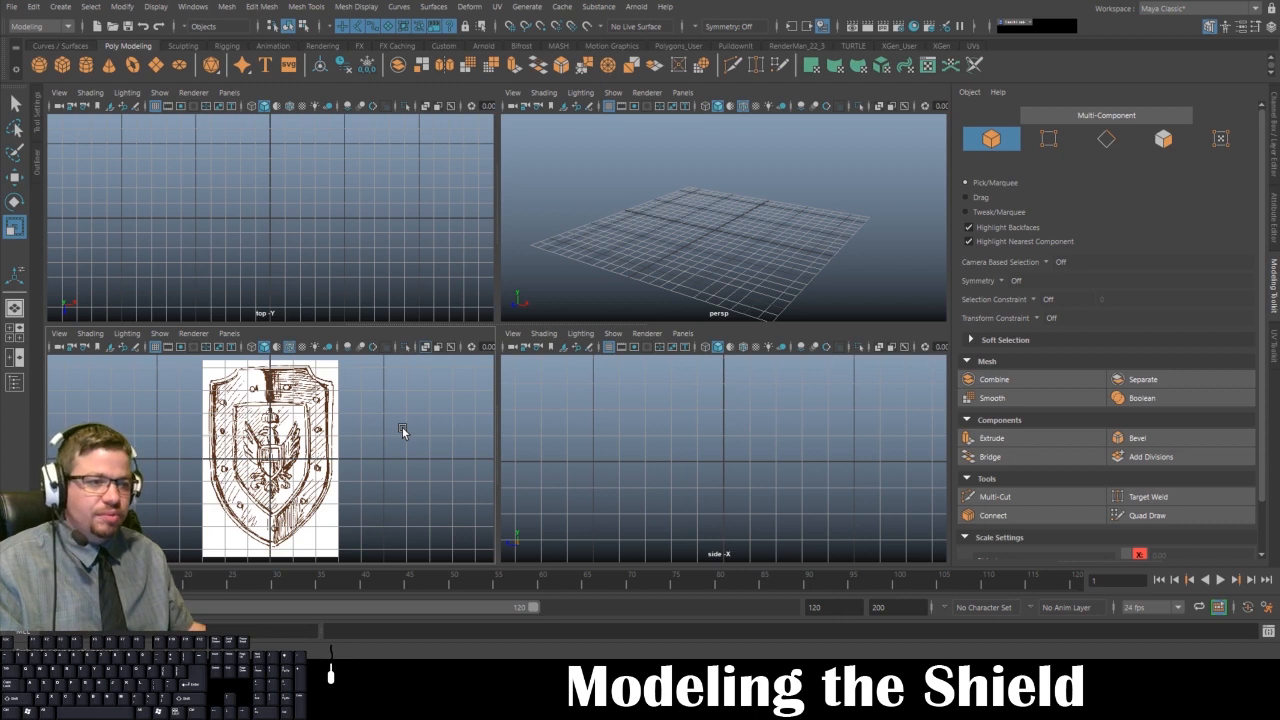
pyautogui.click(112, 350)
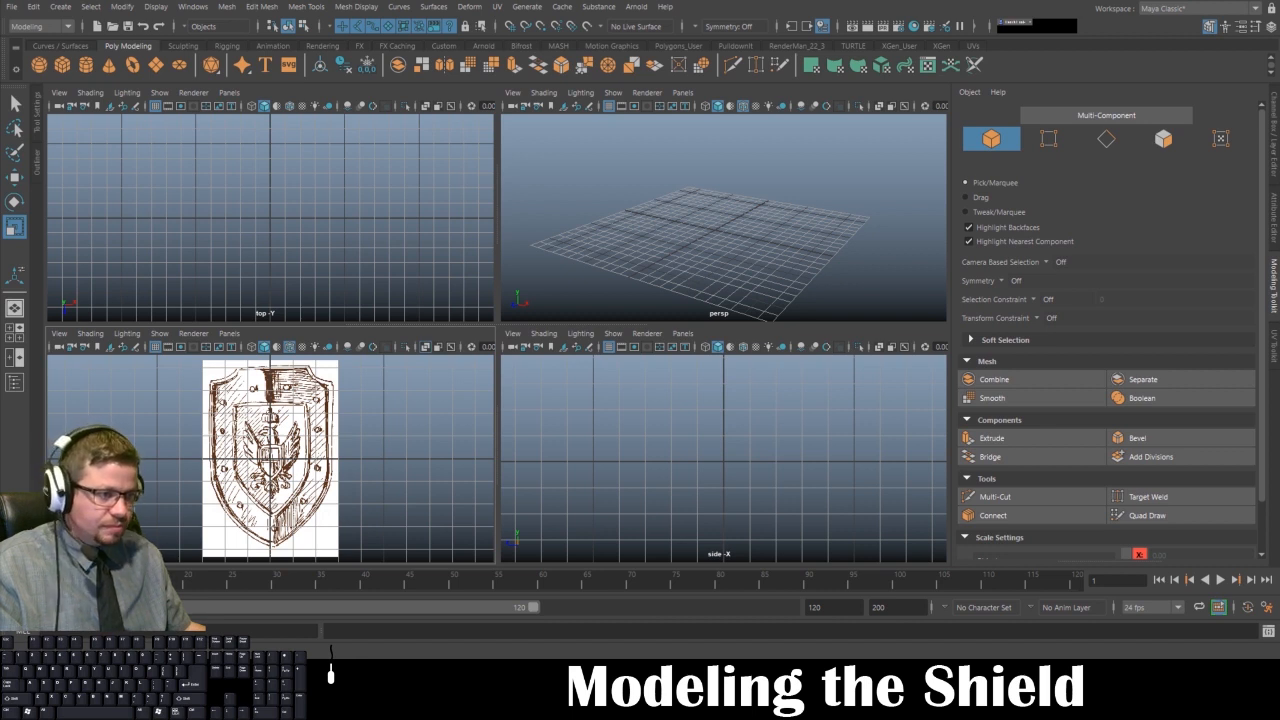
pyautogui.click(326, 372)
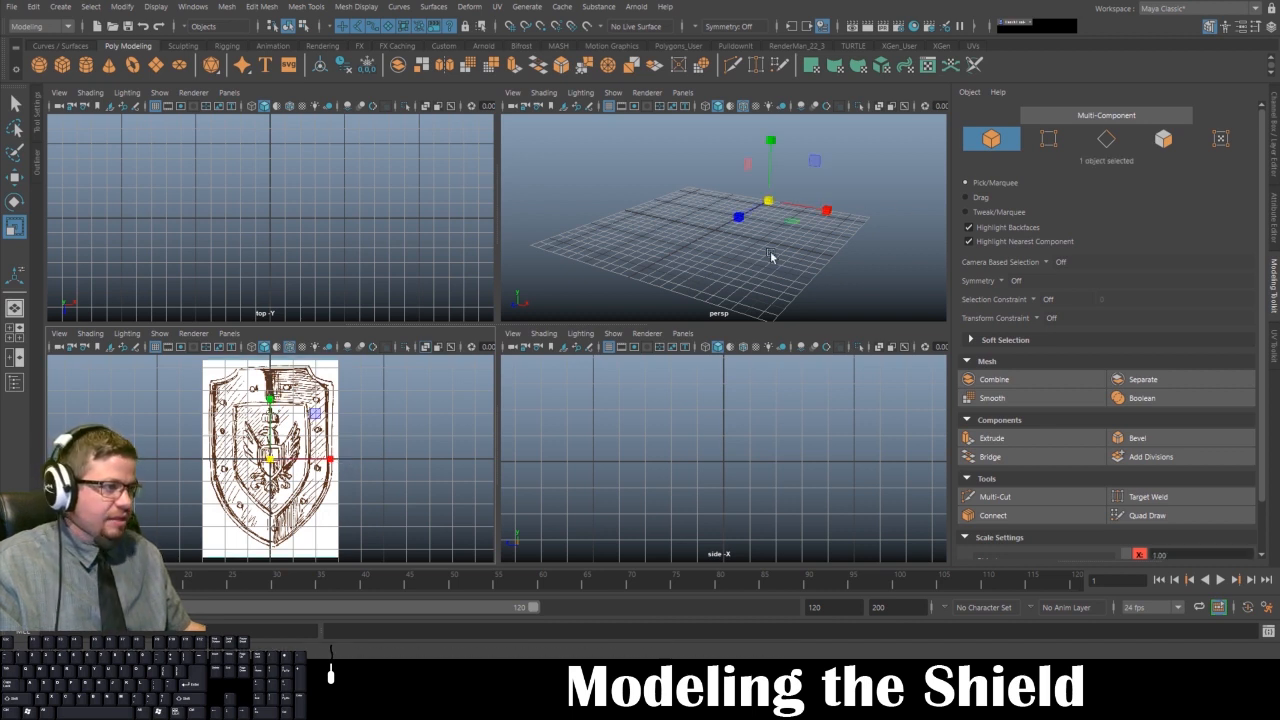
pyautogui.click(1275, 218)
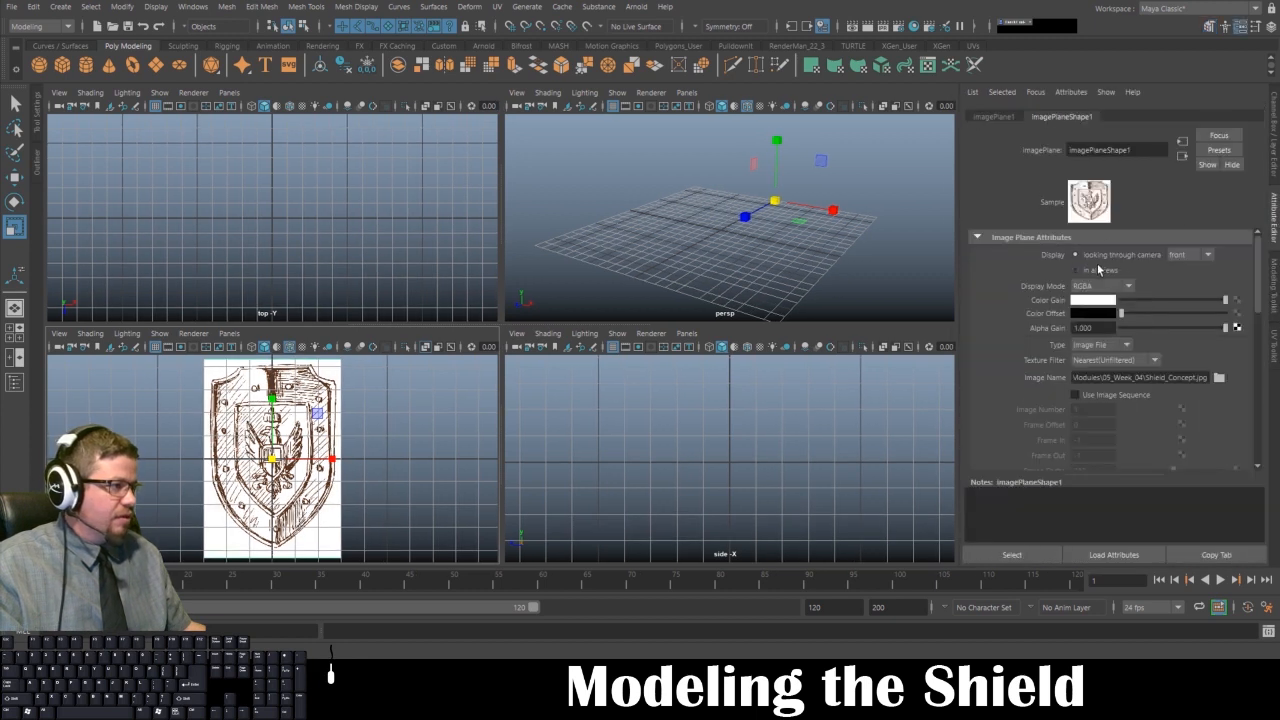
pyautogui.click(1098, 270)
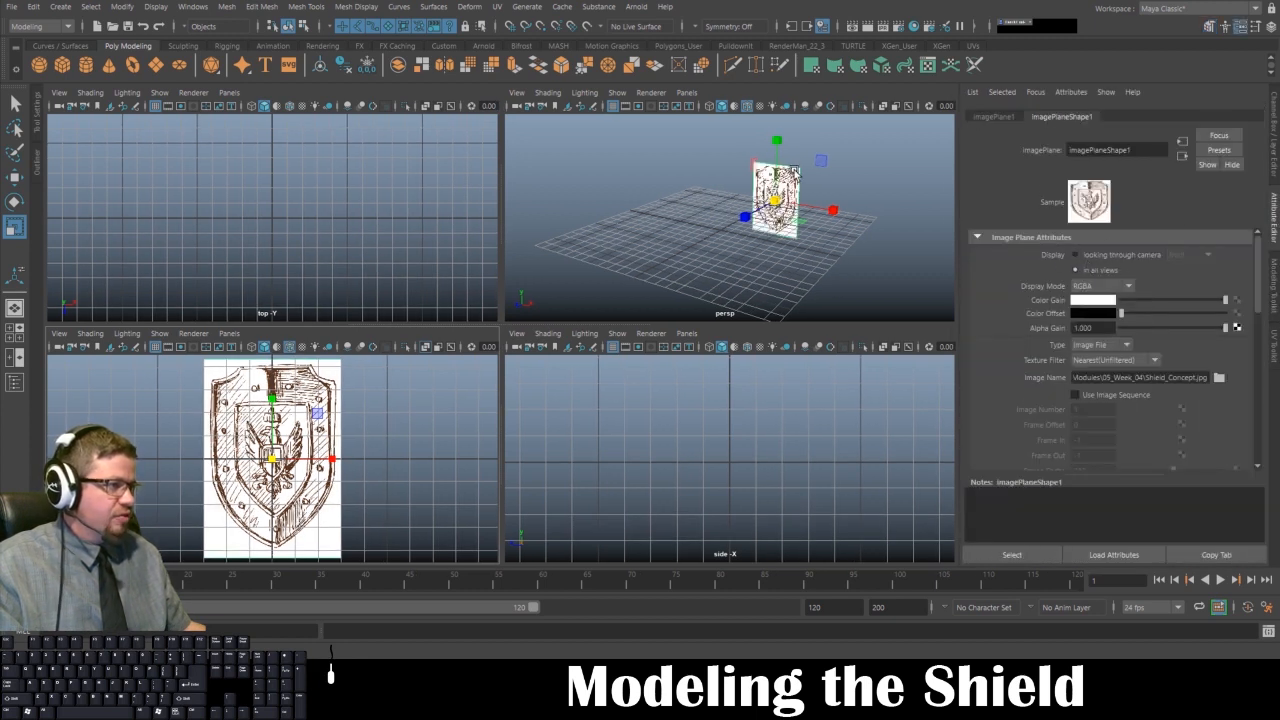
# - Try moving the image plane backward, undo the move, and set its display back to looking through camera
pyautogui.press('w')
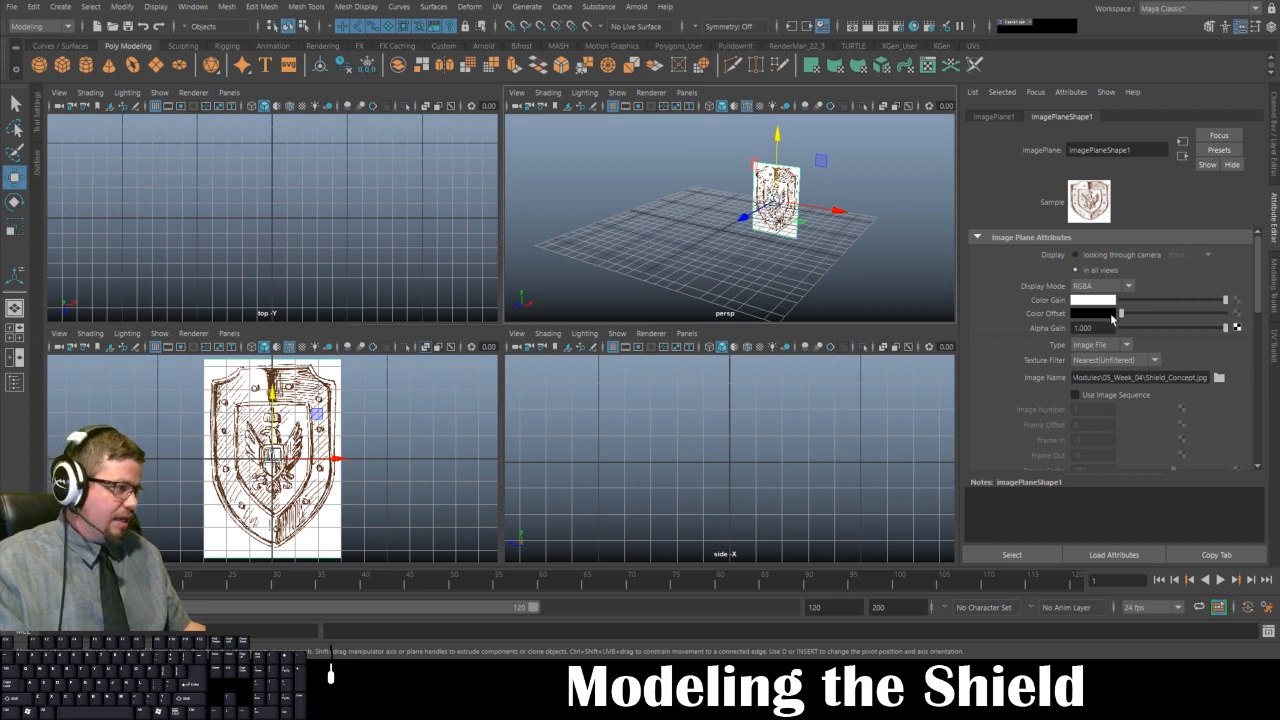
pyautogui.moveTo(800, 240); pyautogui.dragTo(760, 213)
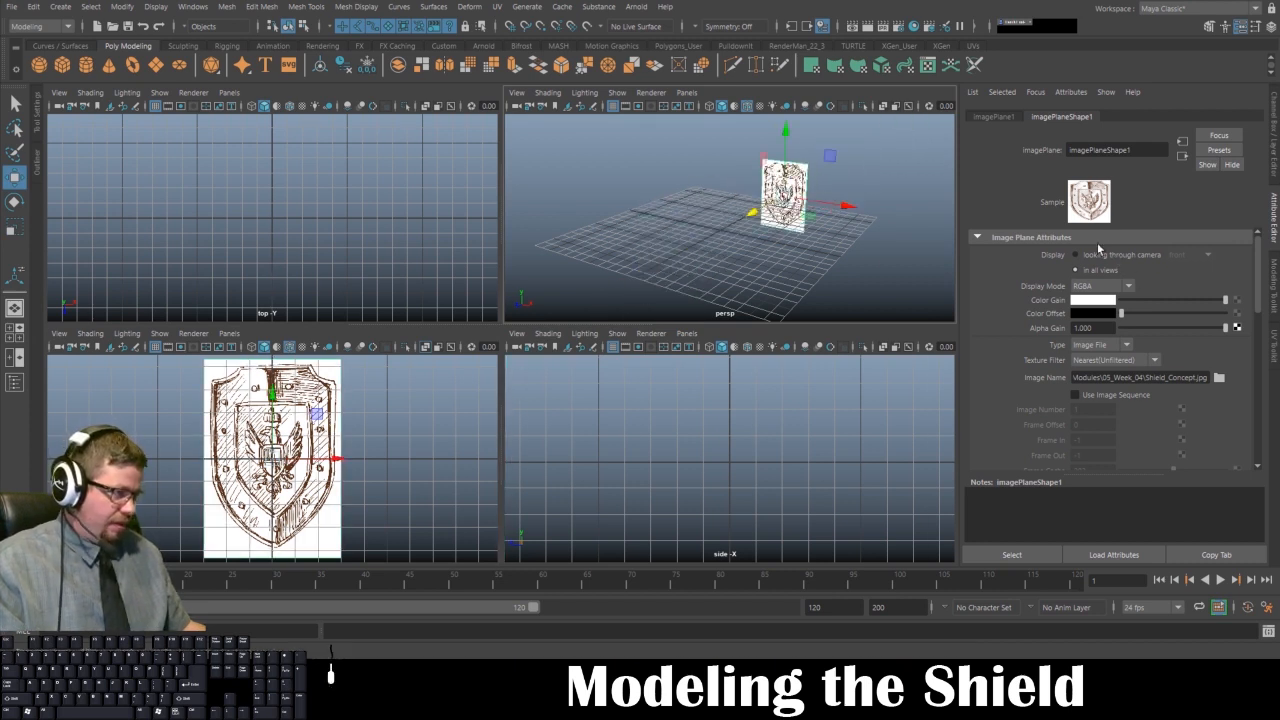
pyautogui.hotkey('ctrl', 'z')
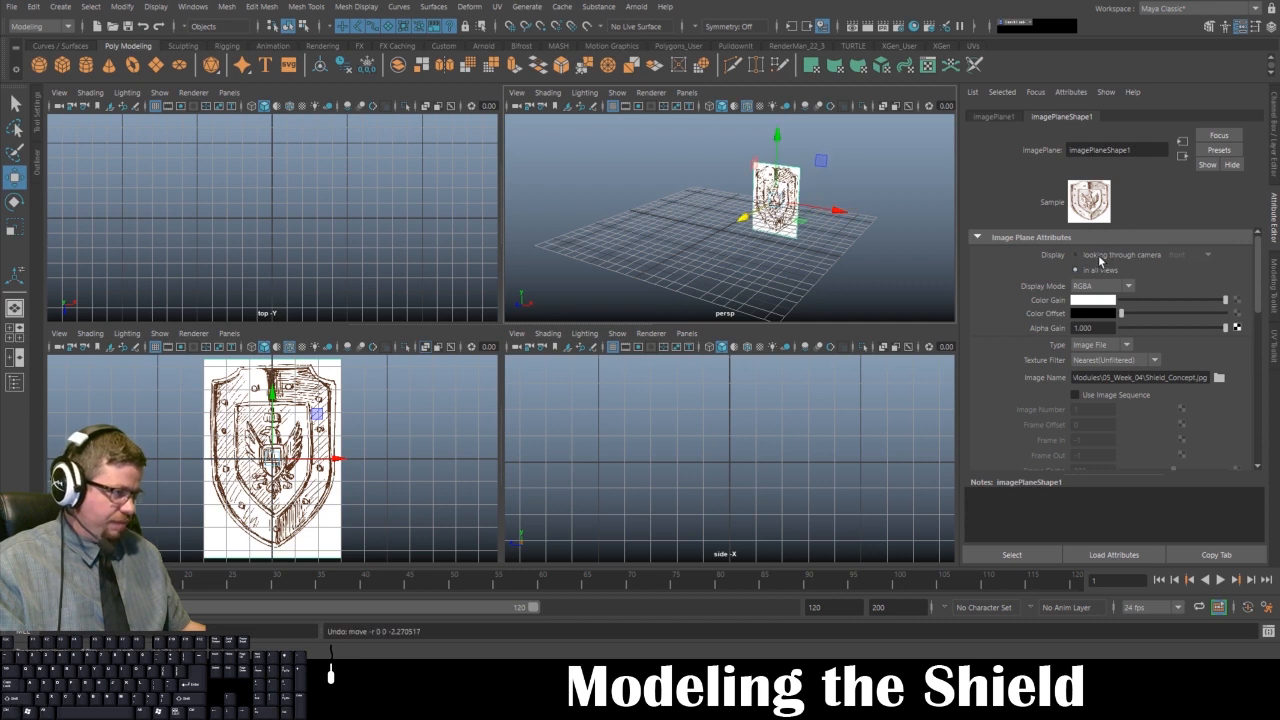
pyautogui.click(1108, 256)
pyautogui.click(824, 268)
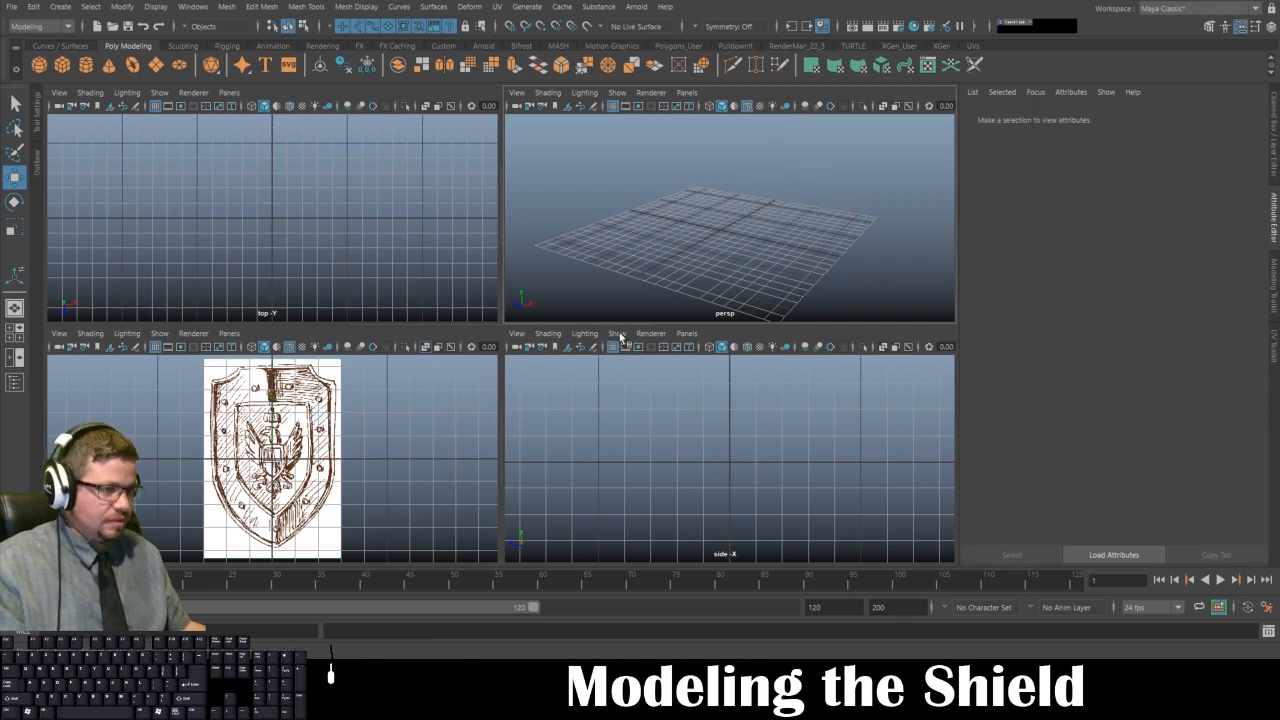
# - Create a polygon cube and scale it to about 5.57 in X and 8.04 in Y to cover the shield sketch
pyautogui.click(62, 65)
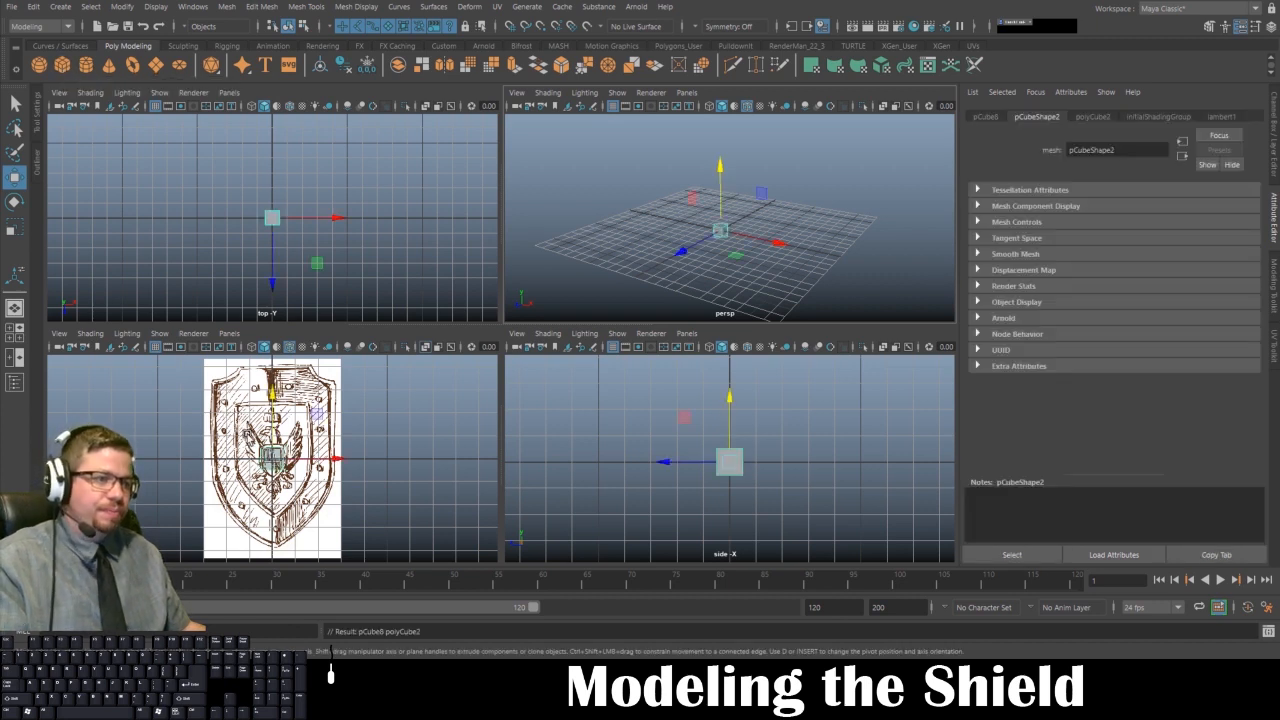
pyautogui.press('r')
pyautogui.moveTo(272, 397); pyautogui.dragTo(260, 28)
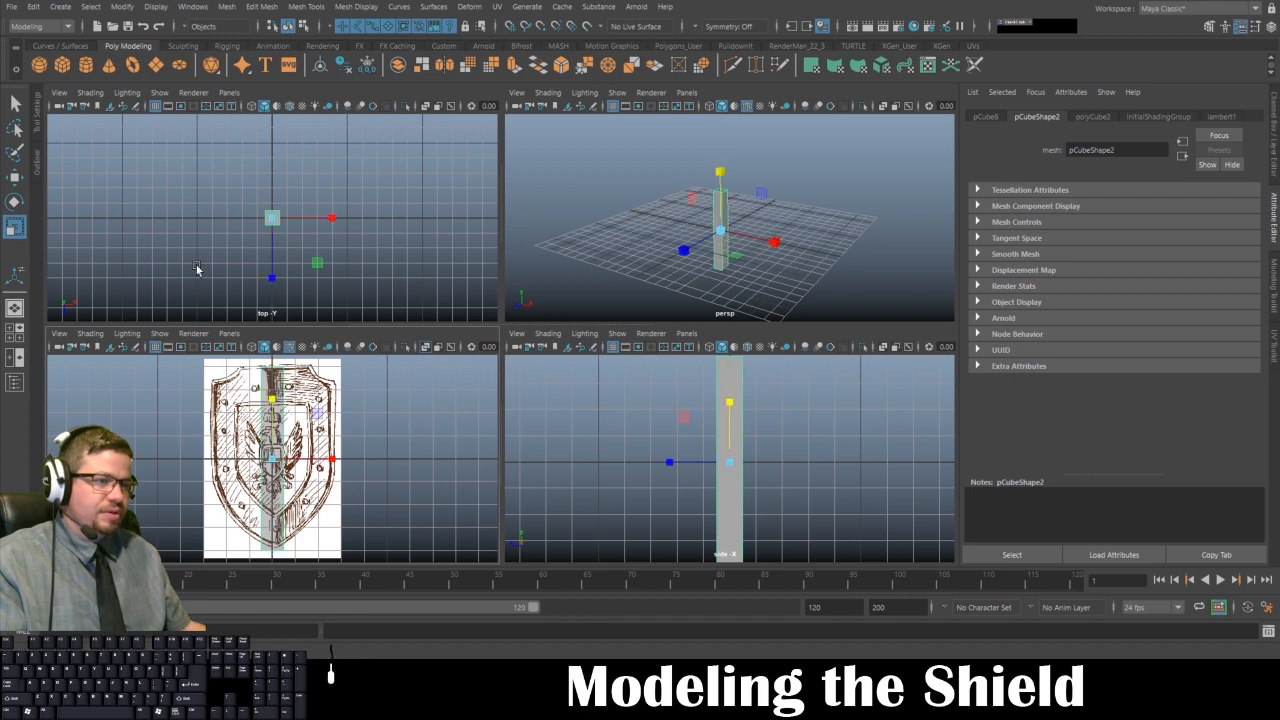
pyautogui.press('r')
pyautogui.moveTo(331, 459); pyautogui.dragTo(605, 478)
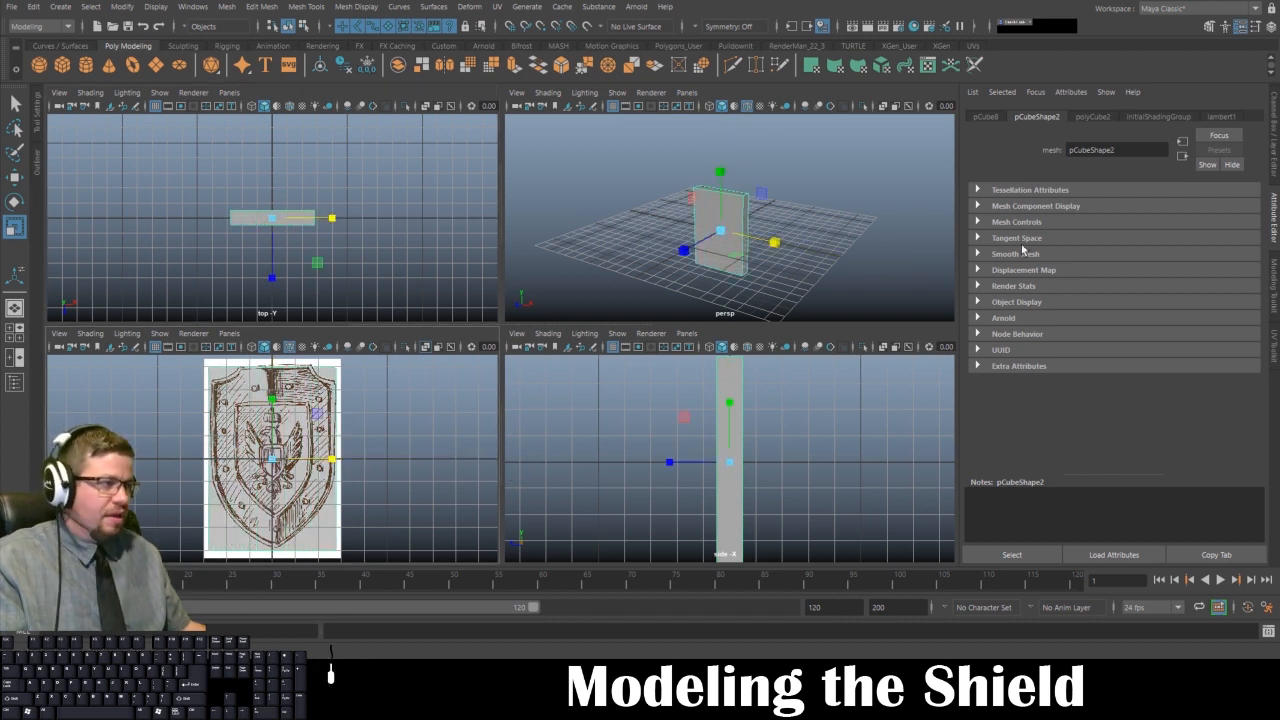
# - Set the cube's subdivisions to 4 in width, 6 in height and 2 in depth
pyautogui.click(1097, 117)
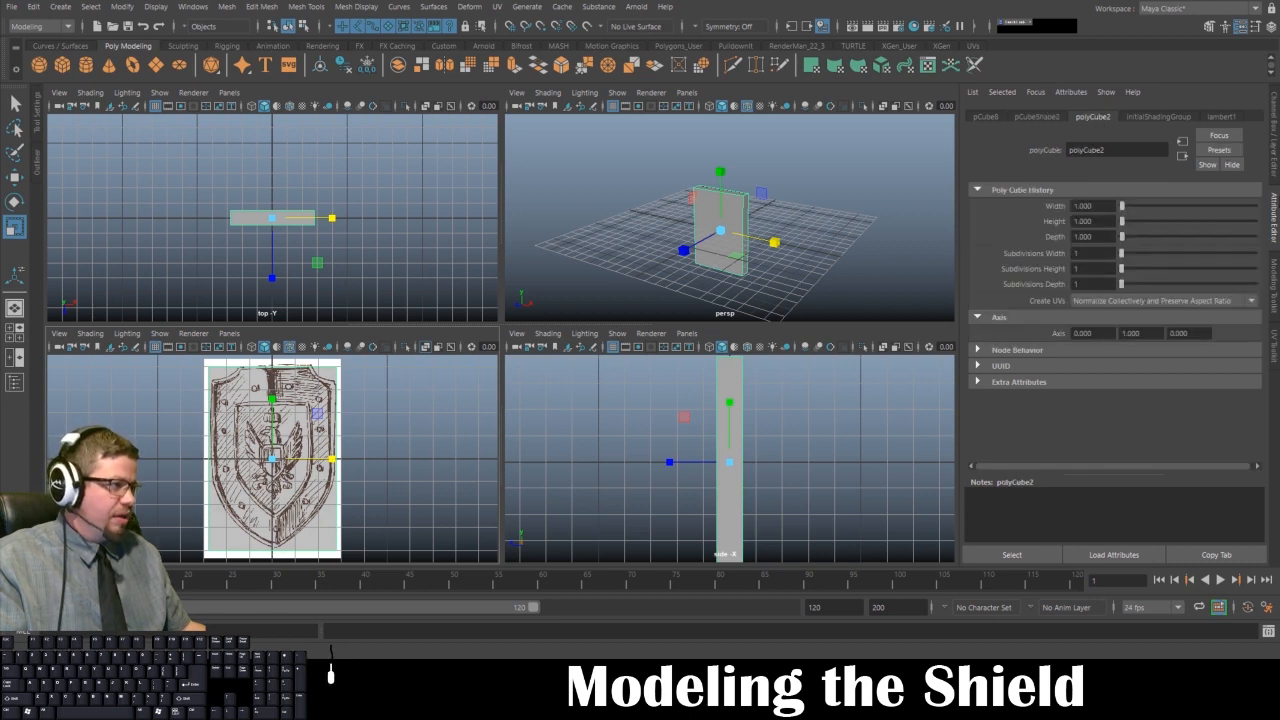
pyautogui.click(1243, 28)
pyautogui.click(1244, 29)
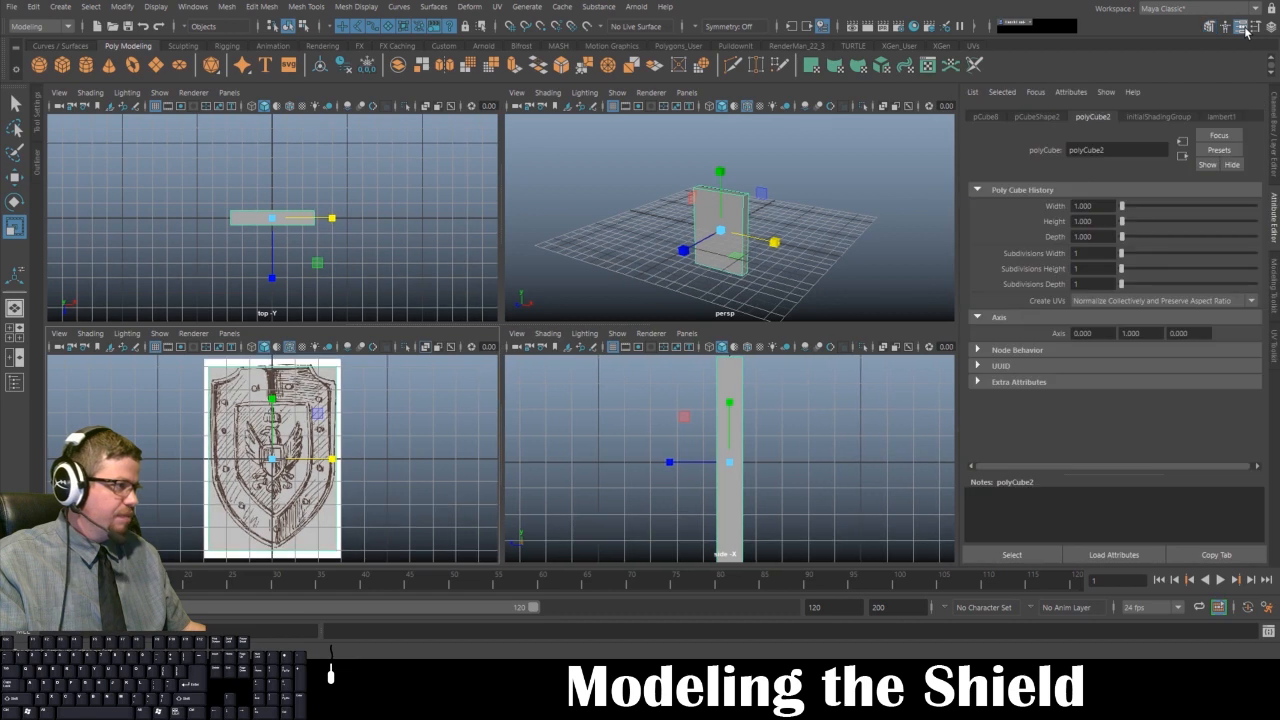
pyautogui.click(1093, 253)
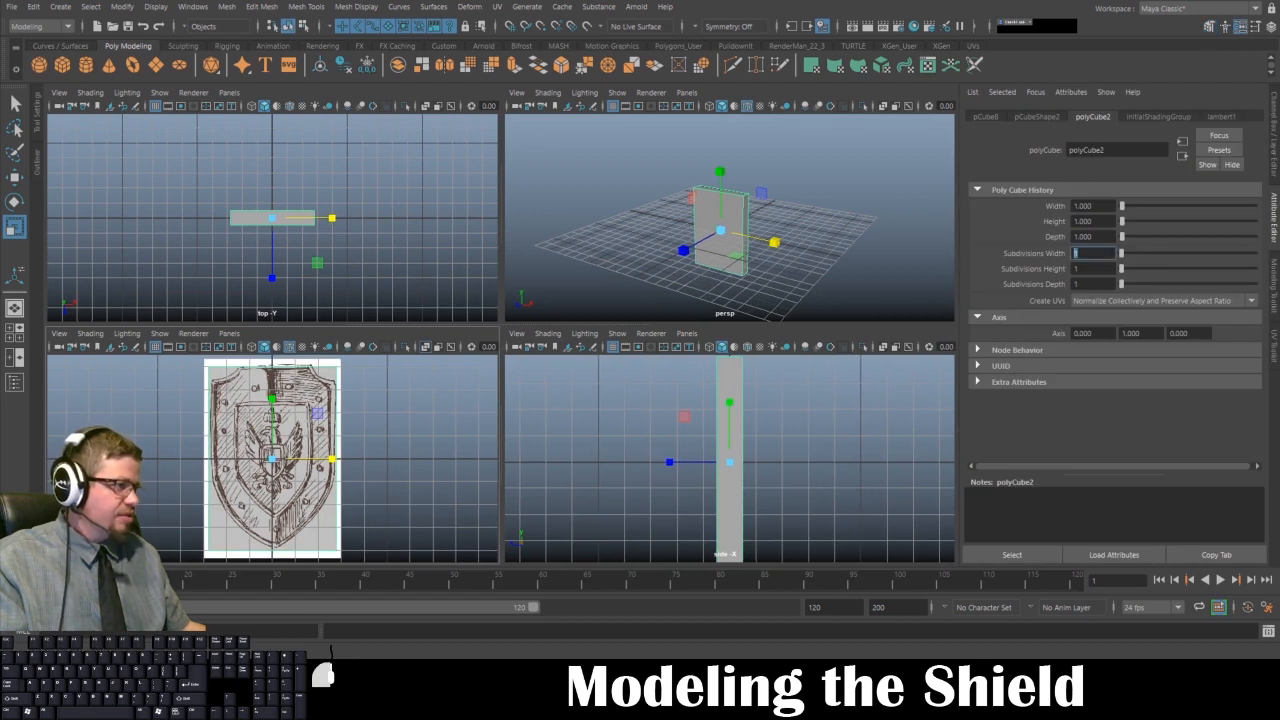
pyautogui.write('4')
pyautogui.press('Return')
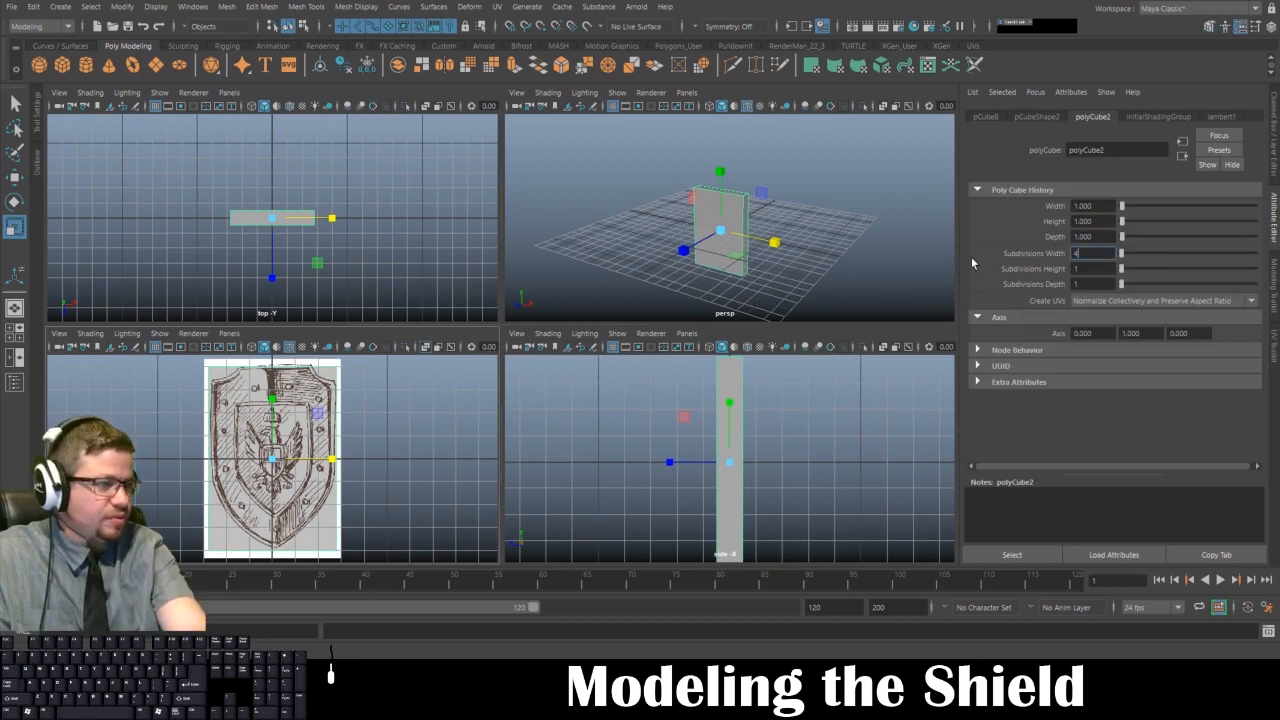
pyautogui.press('Tab')
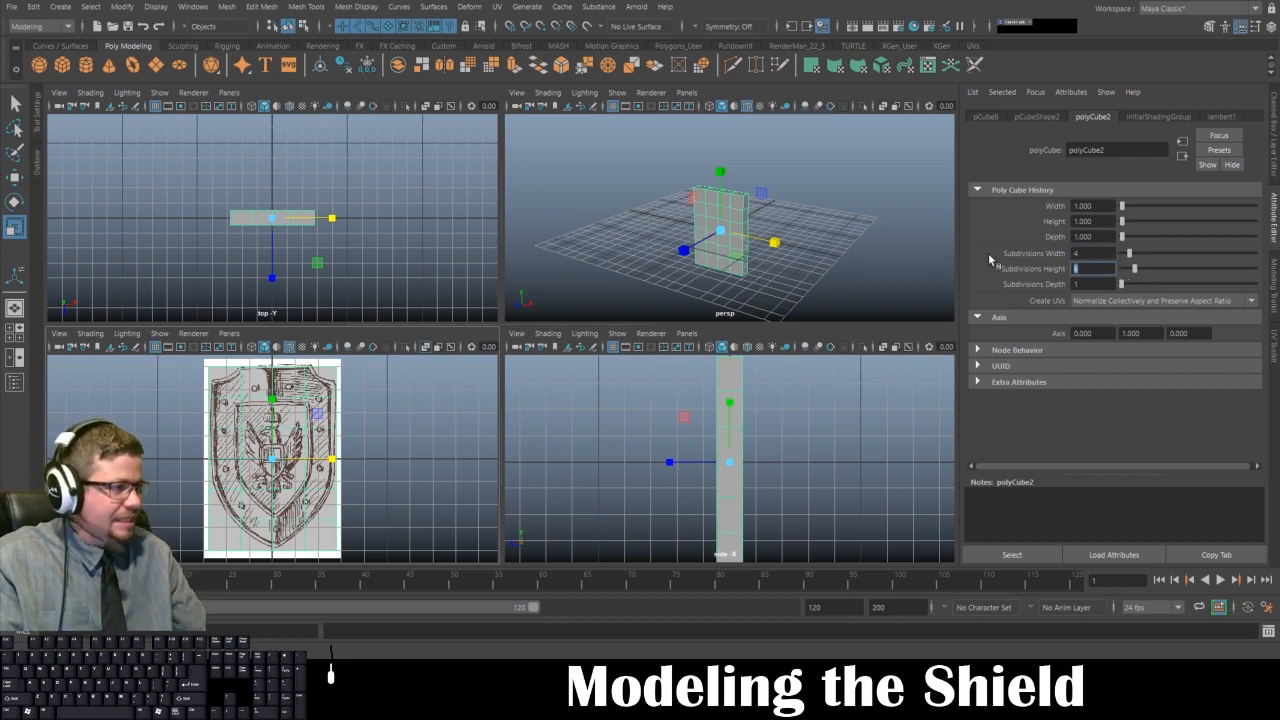
pyautogui.press('Tab')
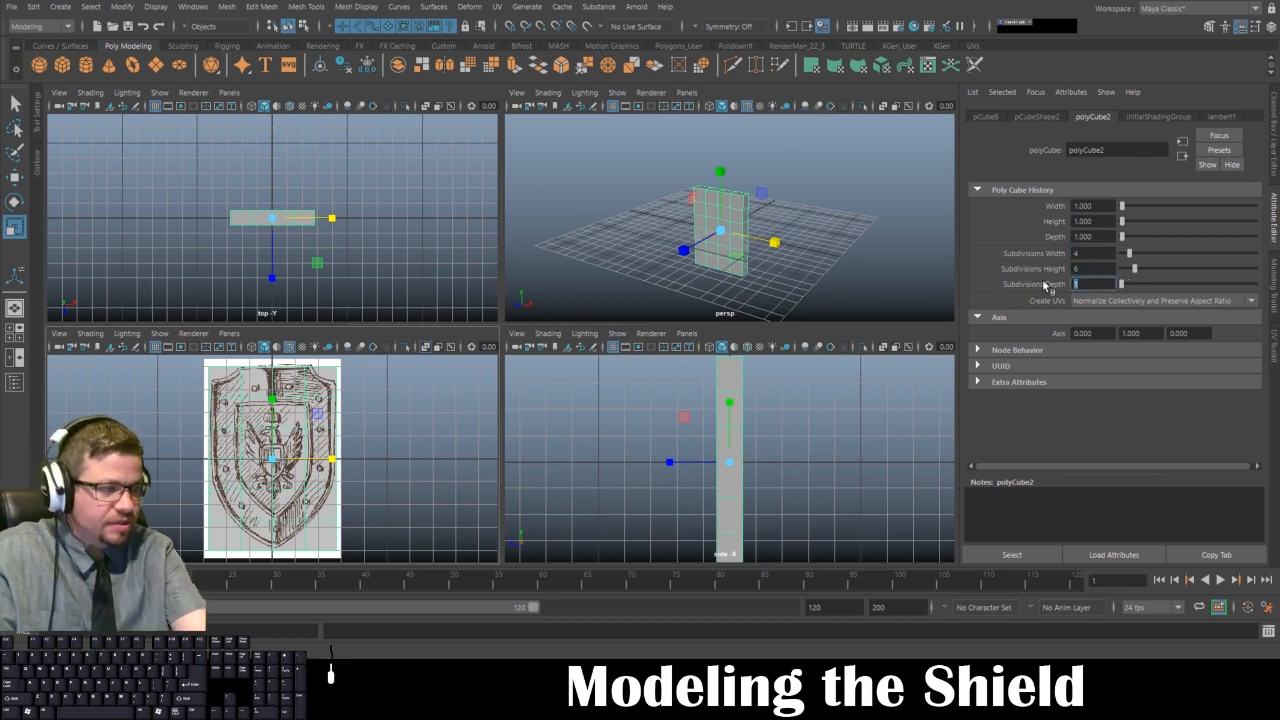
pyautogui.write('2')
pyautogui.press('Return')
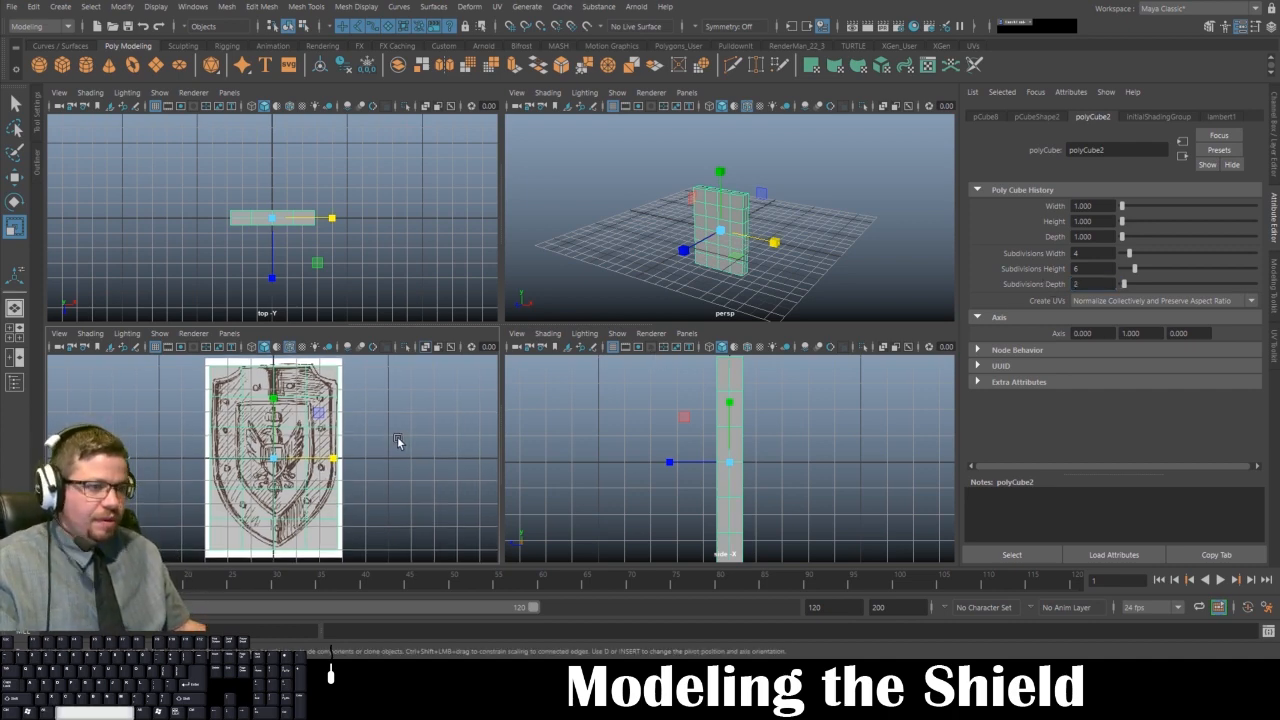
# - In the maximized front view, move the cube's two upper corner vertex groups one at a time onto the shield sketch's shoulder points
pyautogui.press('space')
pyautogui.keyDown('alt'); pyautogui.moveTo(553, 332); pyautogui.dragTo(596, 445, button='middle'); pyautogui.keyUp('alt')
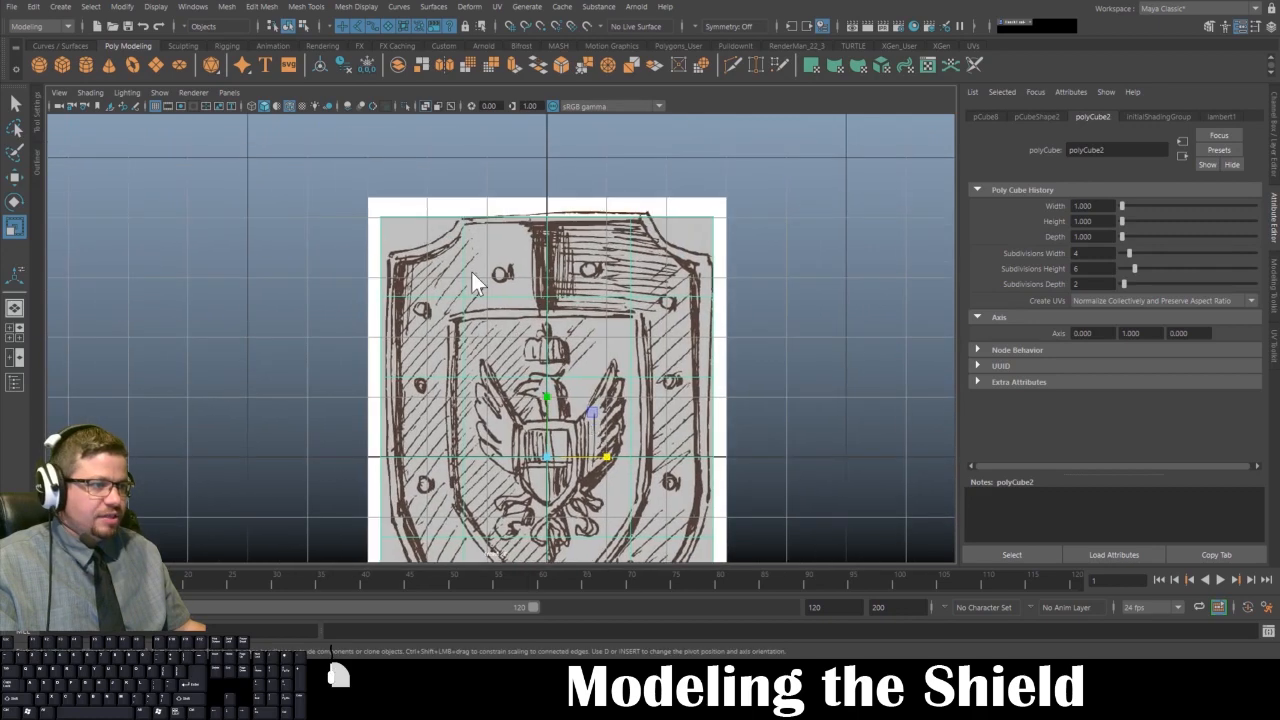
pyautogui.moveTo(472, 273); pyautogui.dragTo(405, 273, button='right')
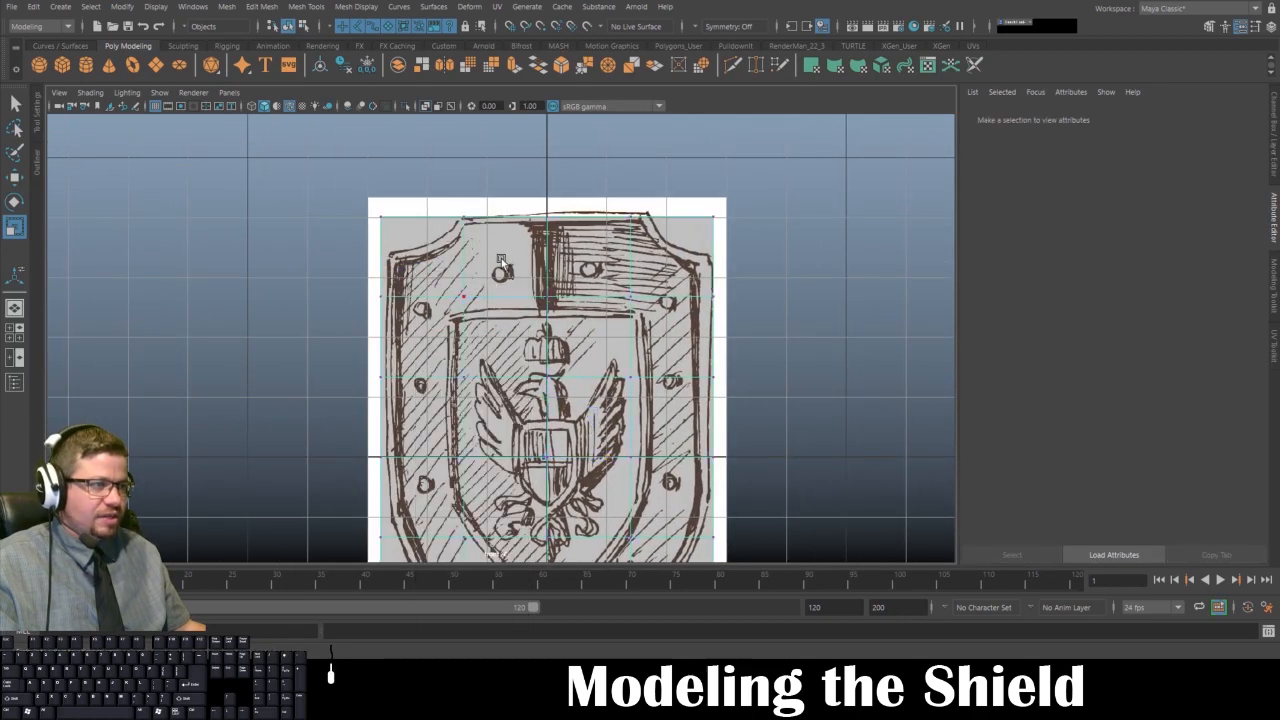
pyautogui.moveTo(497, 262); pyautogui.dragTo(430, 267, button='right')
pyautogui.moveTo(361, 194); pyautogui.dragTo(424, 258)
pyautogui.press('w')
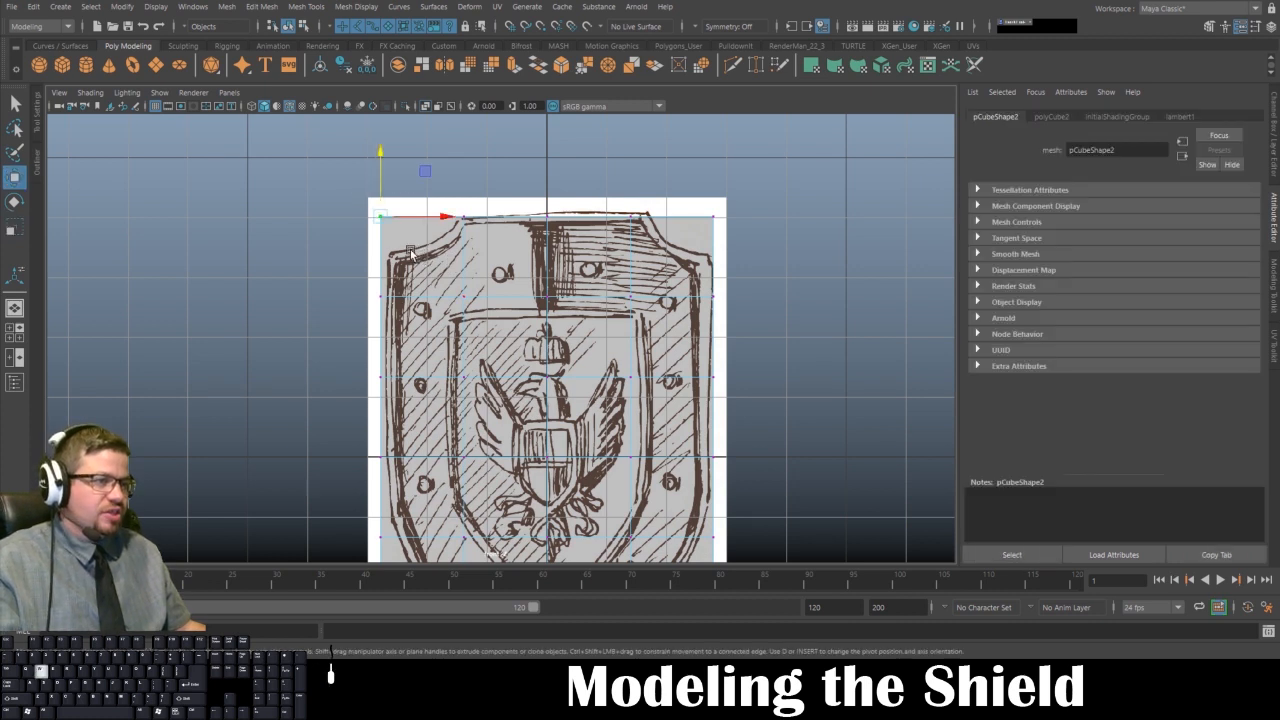
pyautogui.moveTo(381, 214); pyautogui.dragTo(386, 254)
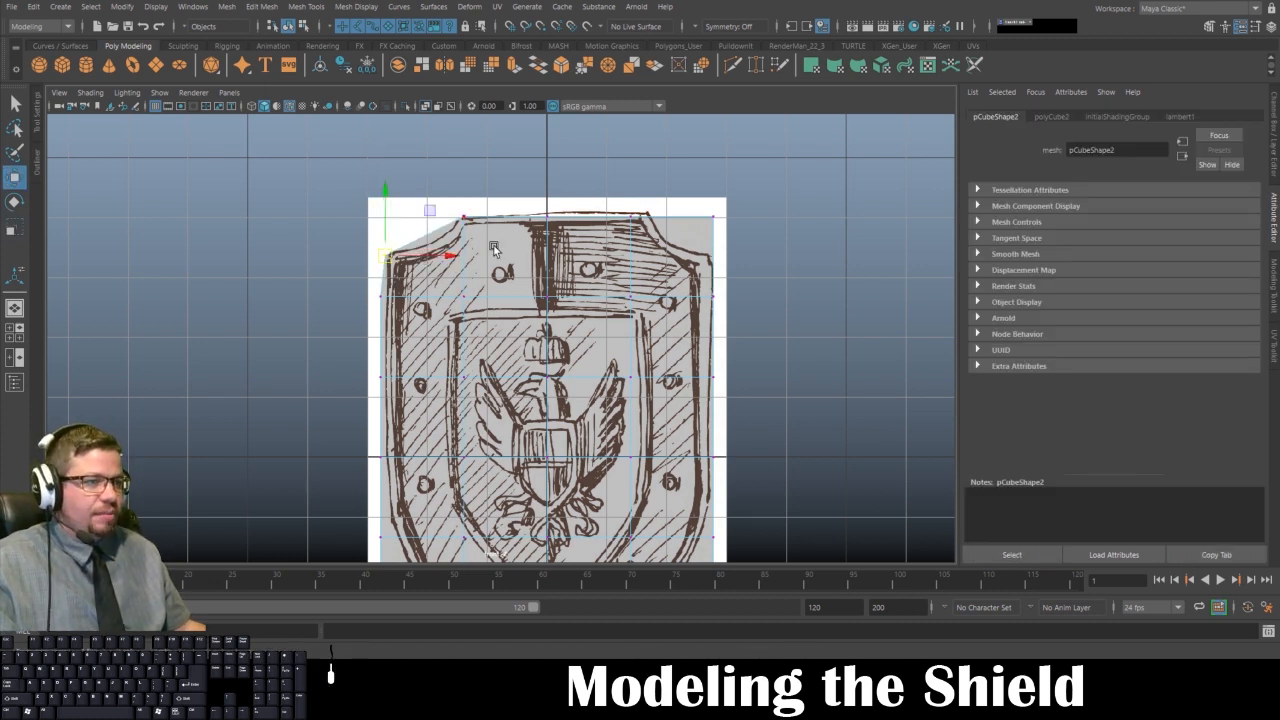
pyautogui.moveTo(701, 160); pyautogui.dragTo(711, 257)
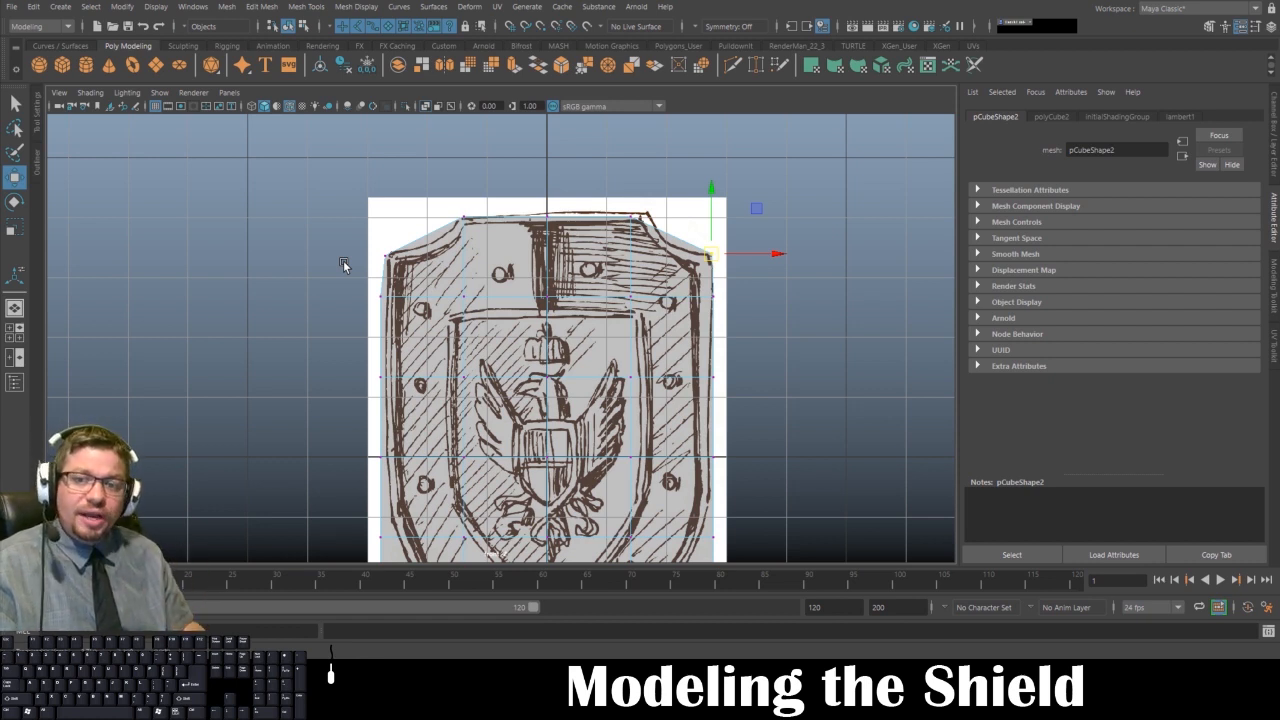
# - Undo the separate moves of both upper corner vertex groups
pyautogui.hotkey('ctrl', 'z')
pyautogui.hotkey('ctrl', 'z')
pyautogui.hotkey('ctrl', 'z')
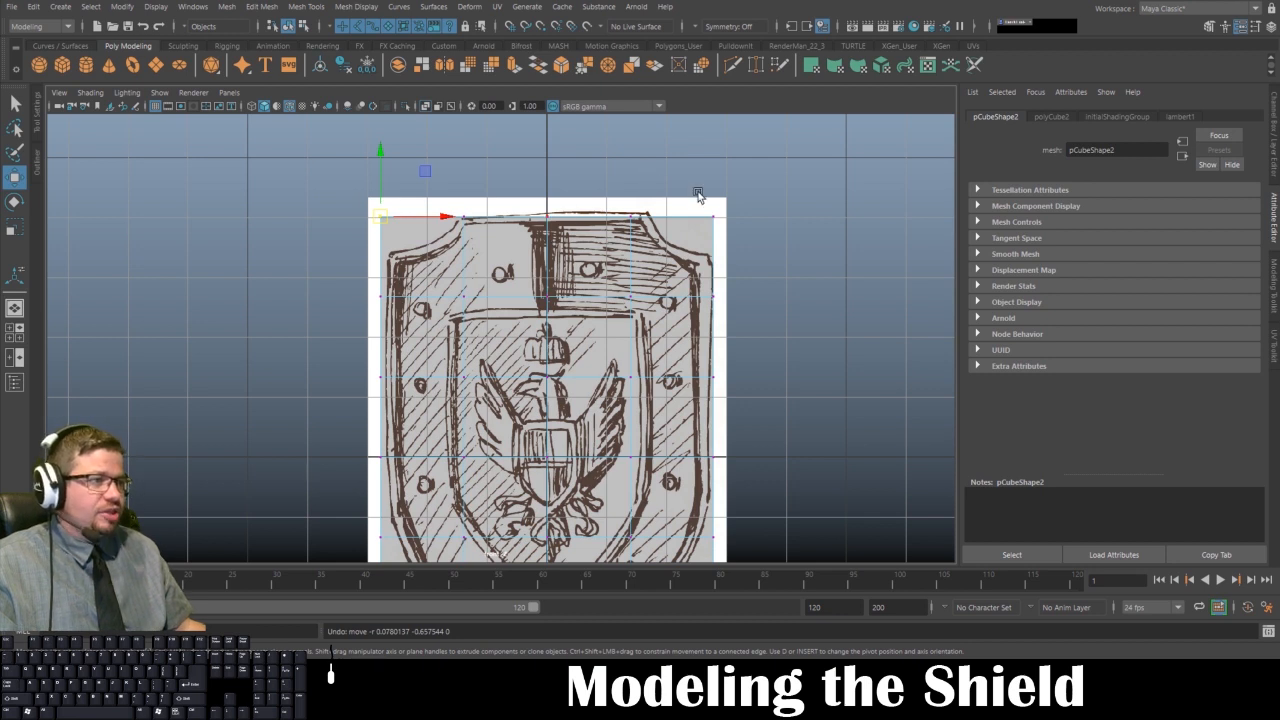
# - Set symmetry to Object X and try a mirrored move of the cube's upper corner vertices, undoing that move
pyautogui.click(697, 28)
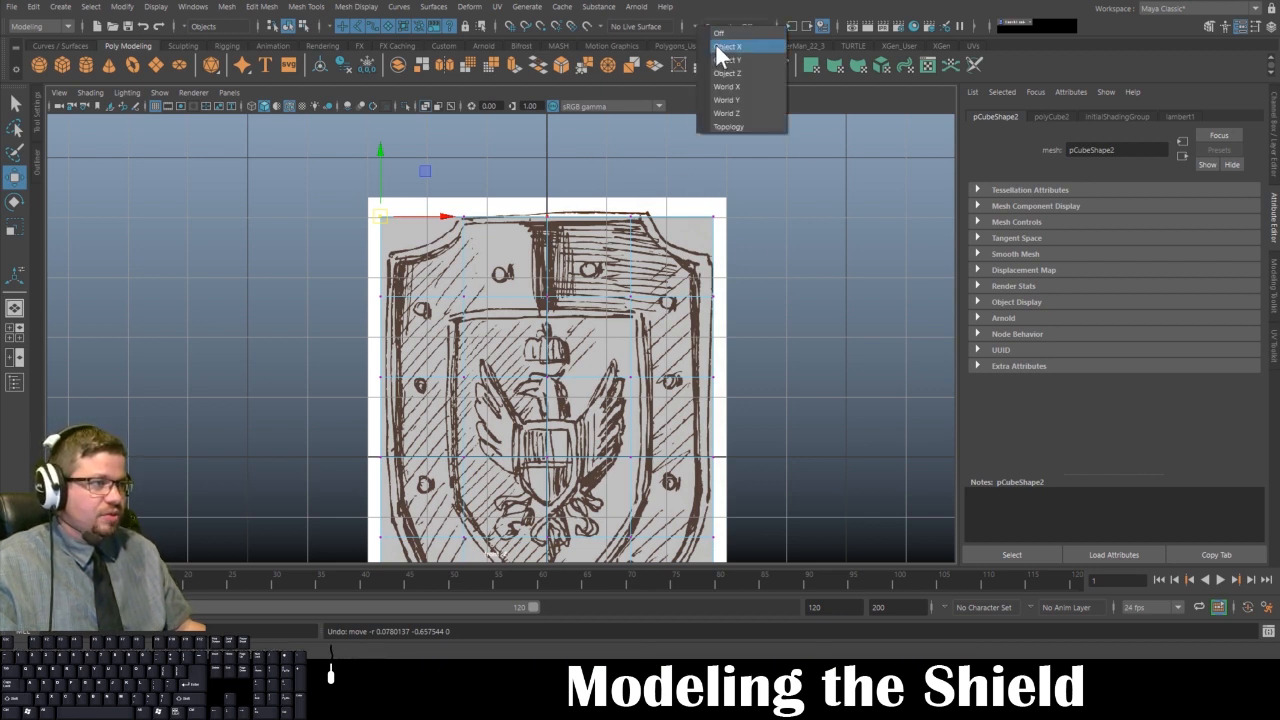
pyautogui.click(725, 46)
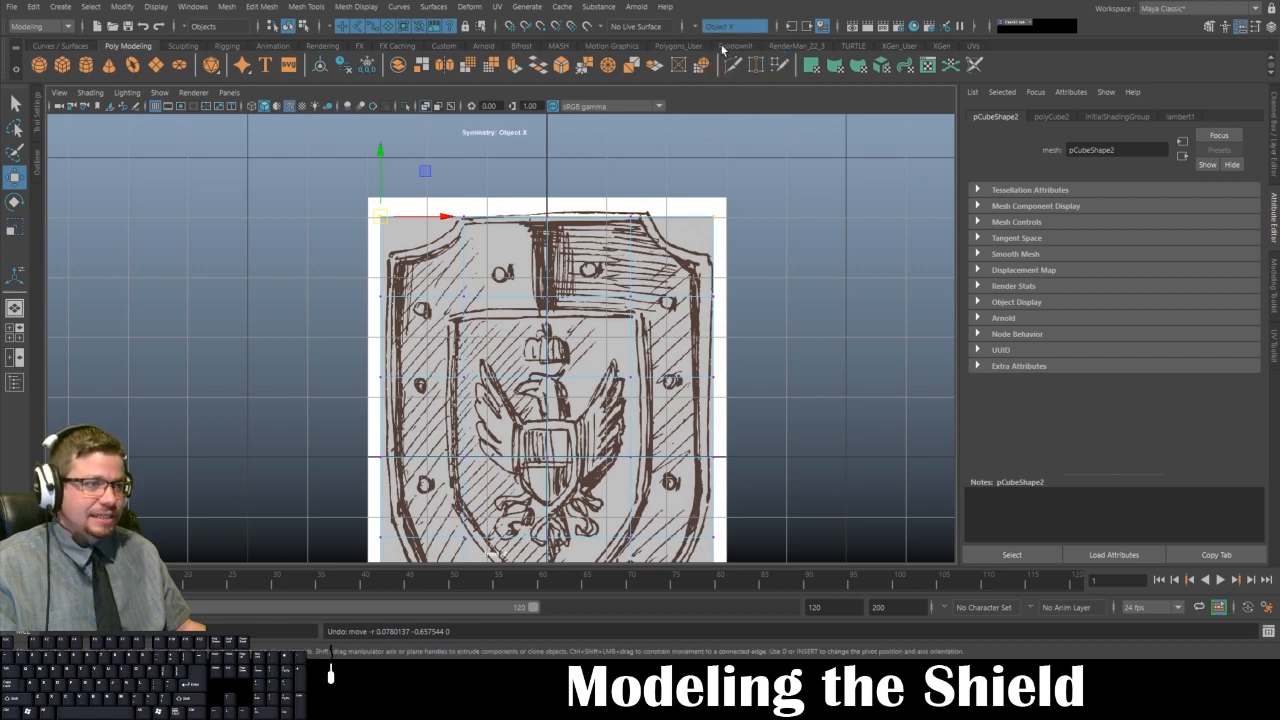
pyautogui.click(716, 220)
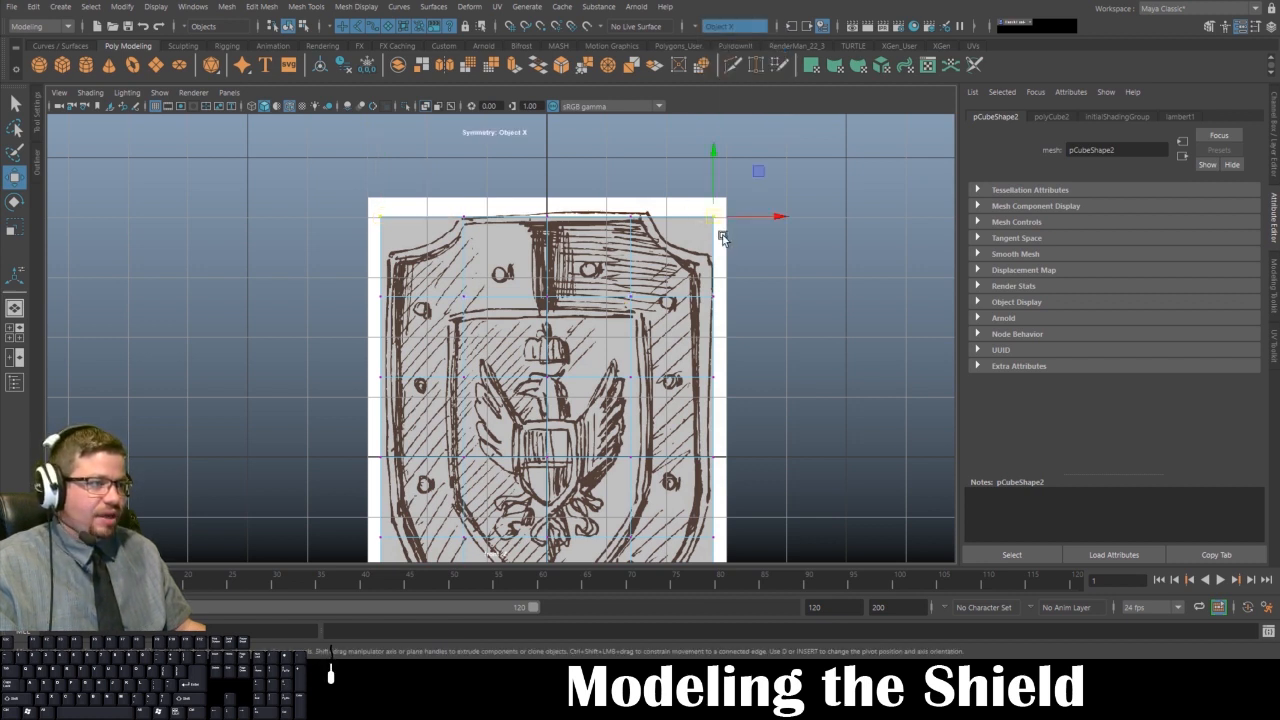
pyautogui.moveTo(720, 232); pyautogui.dragTo(668, 212)
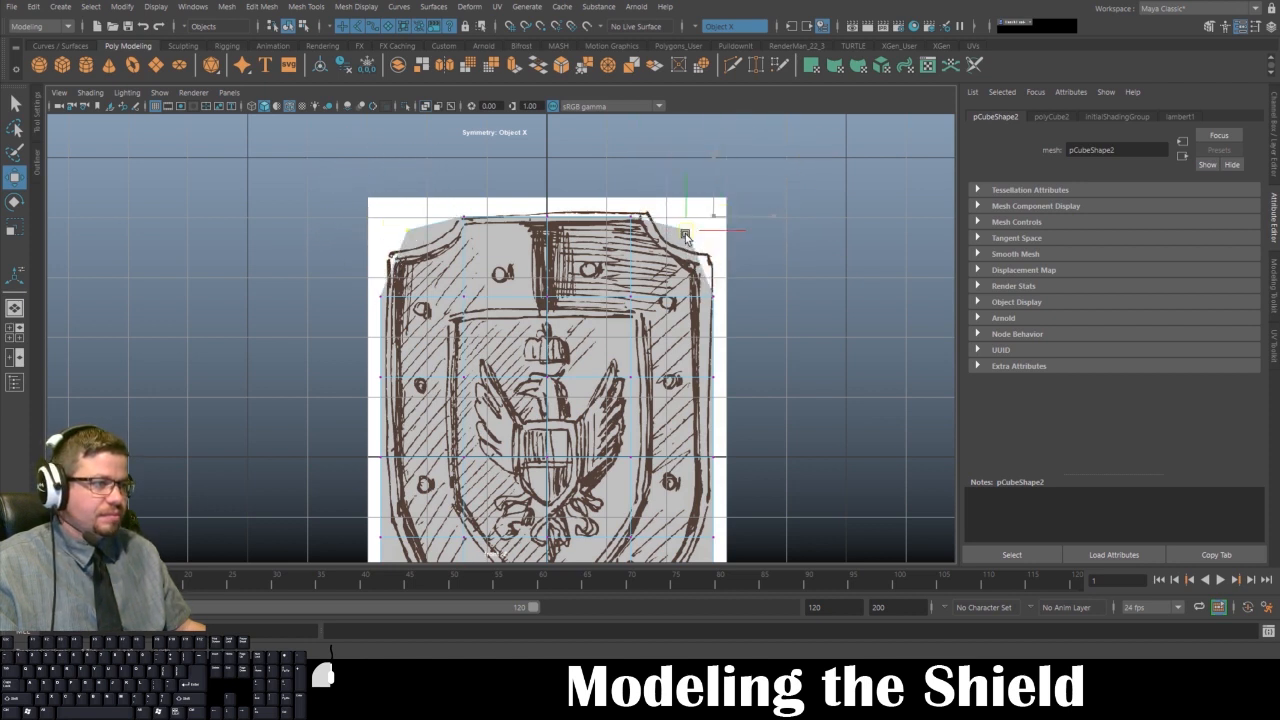
pyautogui.hotkey('ctrl', 'z')
# - Return to object mode and duplicate the subdivided cube in place
pyautogui.moveTo(540, 287); pyautogui.dragTo(640, 258, button='right')
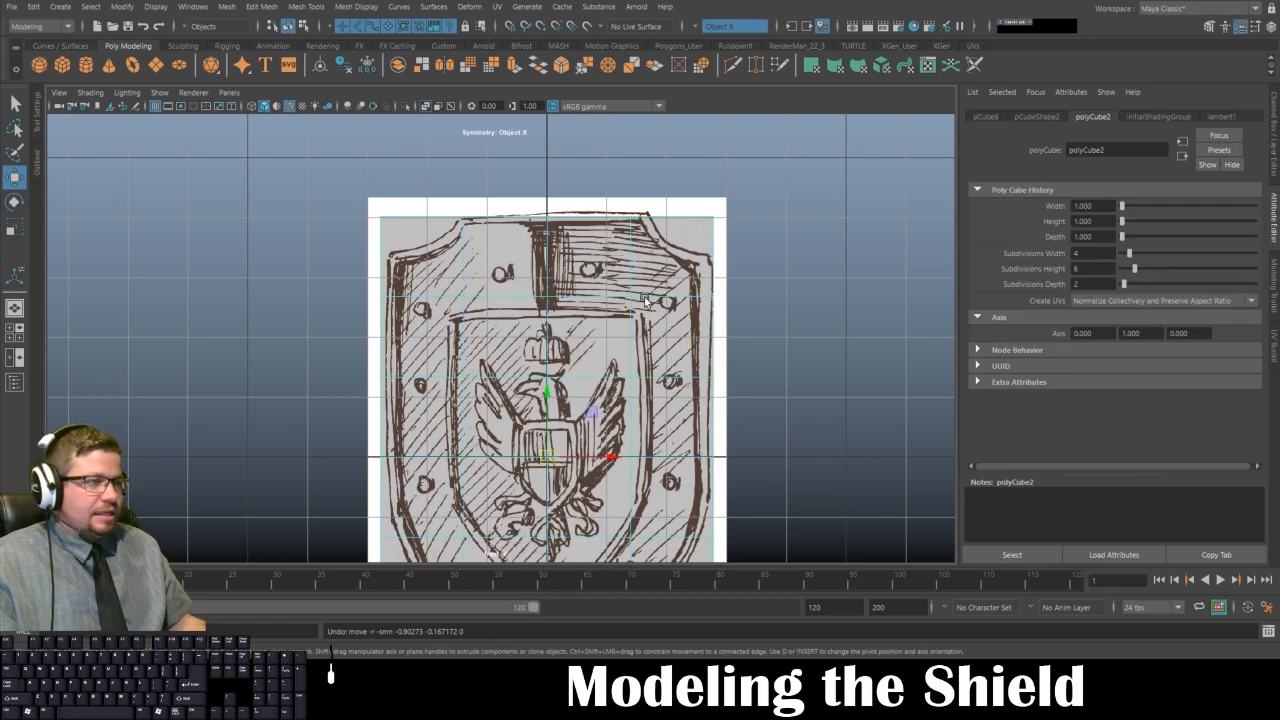
pyautogui.keyDown('alt'); pyautogui.moveTo(660, 310); pyautogui.dragTo(594, 314, button='right'); pyautogui.keyUp('alt')
pyautogui.keyDown('alt'); pyautogui.moveTo(594, 314); pyautogui.dragTo(613, 267, button='middle'); pyautogui.keyUp('alt')
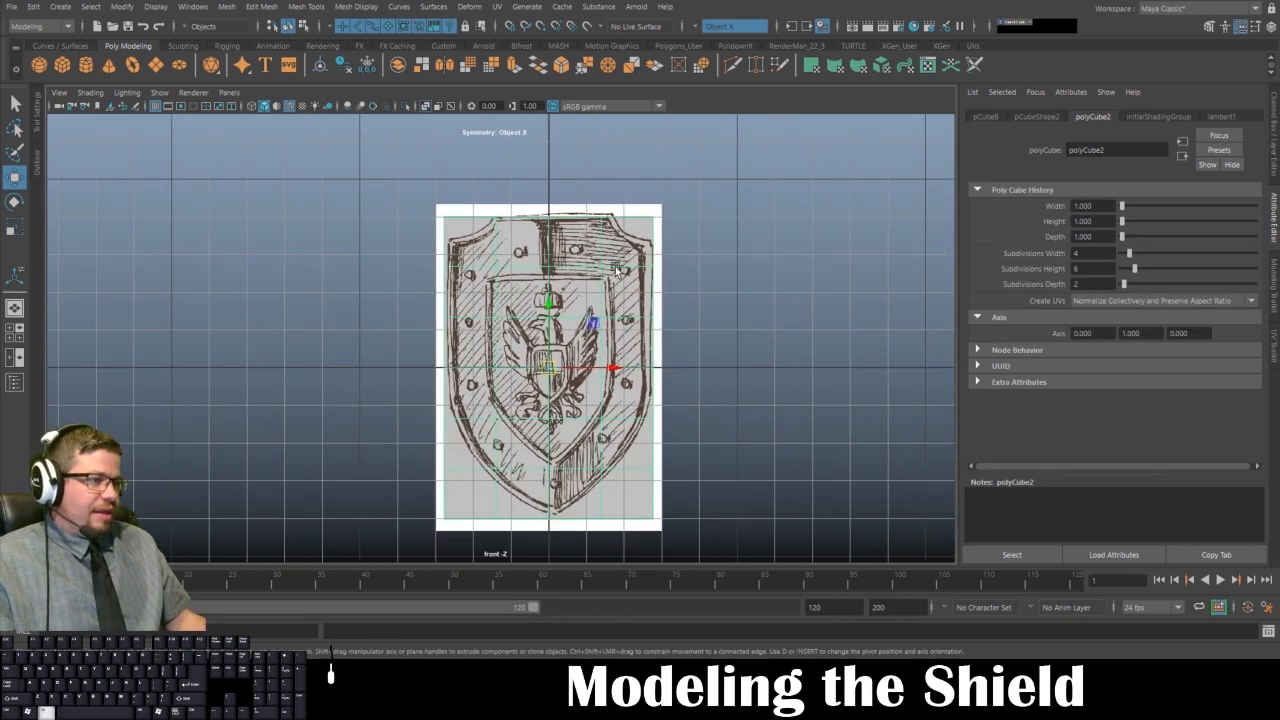
pyautogui.keyDown('alt'); pyautogui.moveTo(560, 308); pyautogui.dragTo(514, 274, button='middle'); pyautogui.keyUp('alt')
pyautogui.scroll(1, 518, 282)
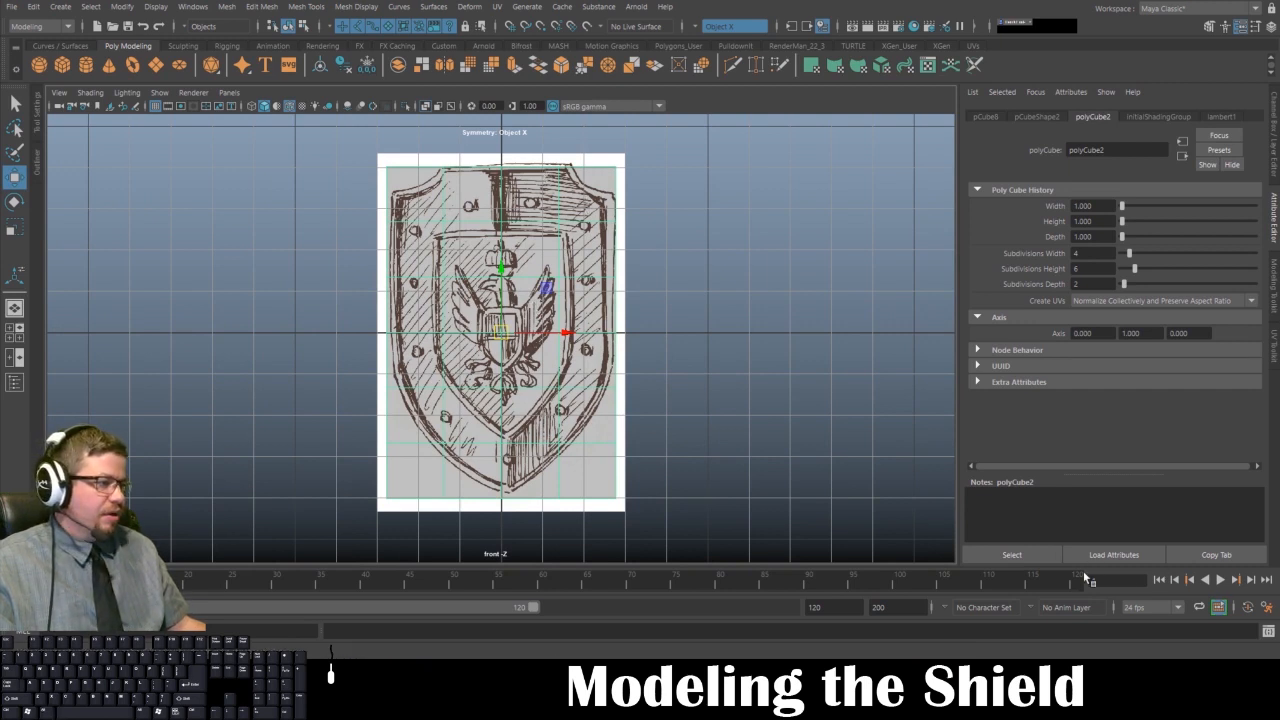
pyautogui.hotkey('ctrl', 'd')
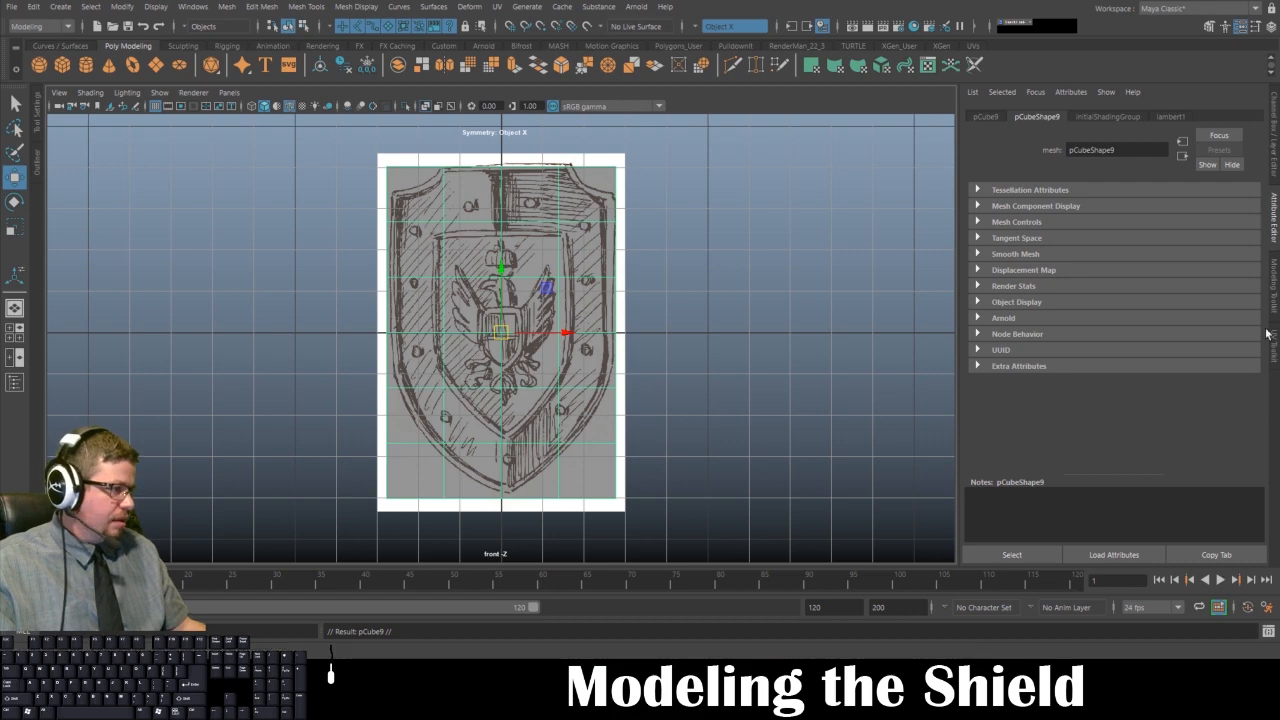
# - Put the duplicate cube on a new display layer created from the selection, and hide that layer
pyautogui.click(1272, 140)
pyautogui.click(1113, 450)
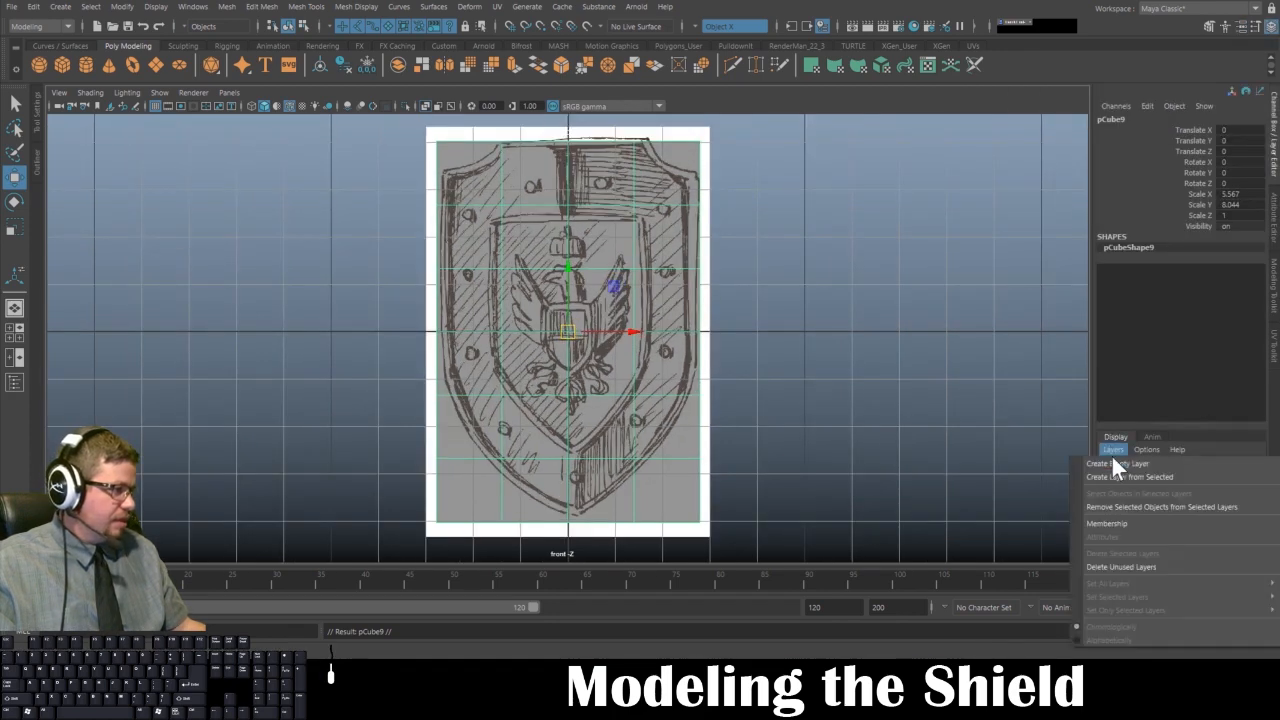
pyautogui.click(1122, 474)
pyautogui.click(1110, 484)
pyautogui.click(705, 331)
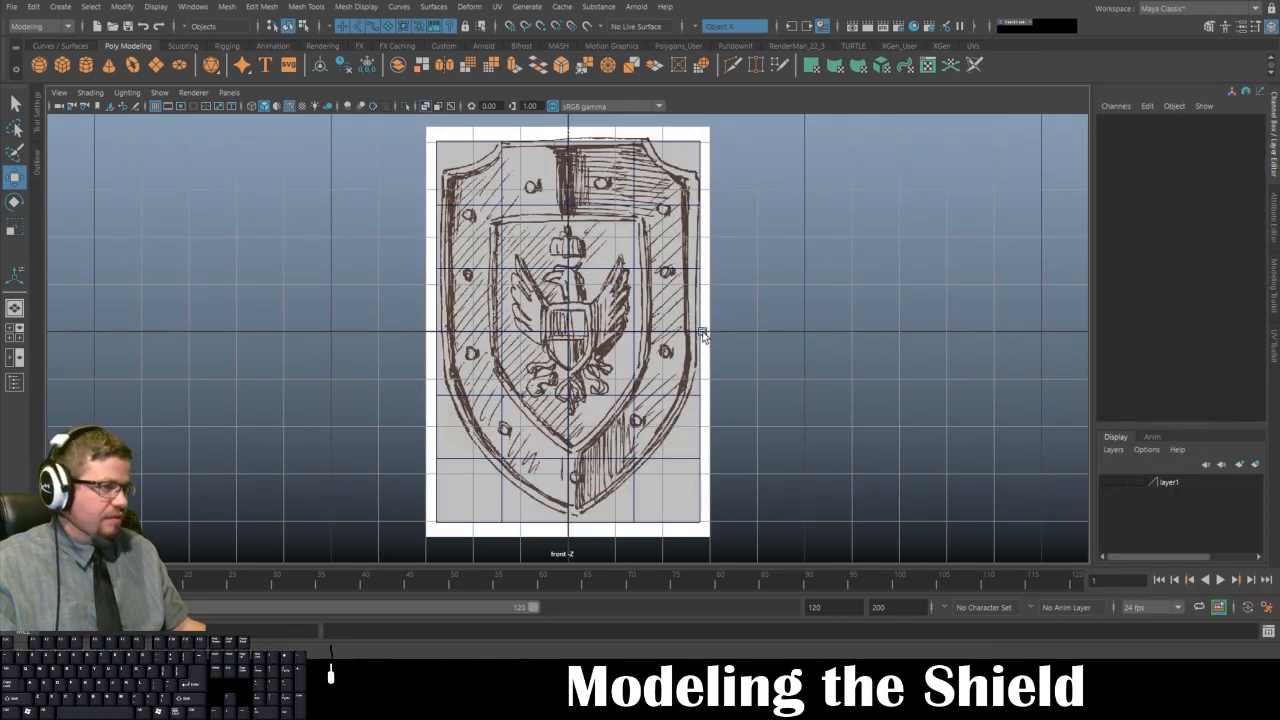
# - Switch the visible subdivided cube to face selection and turn symmetry off
pyautogui.click(698, 329)
pyautogui.moveTo(612, 148); pyautogui.dragTo(610, 175, button='right')
pyautogui.keyDown('ctrl'); pyautogui.keyDown('shift'); pyautogui.moveTo(574, 264); pyautogui.dragTo(567, 135, button='right'); pyautogui.keyUp('shift'); pyautogui.keyUp('ctrl')
pyautogui.moveTo(595, 200); pyautogui.dragTo(597, 199, button='right')
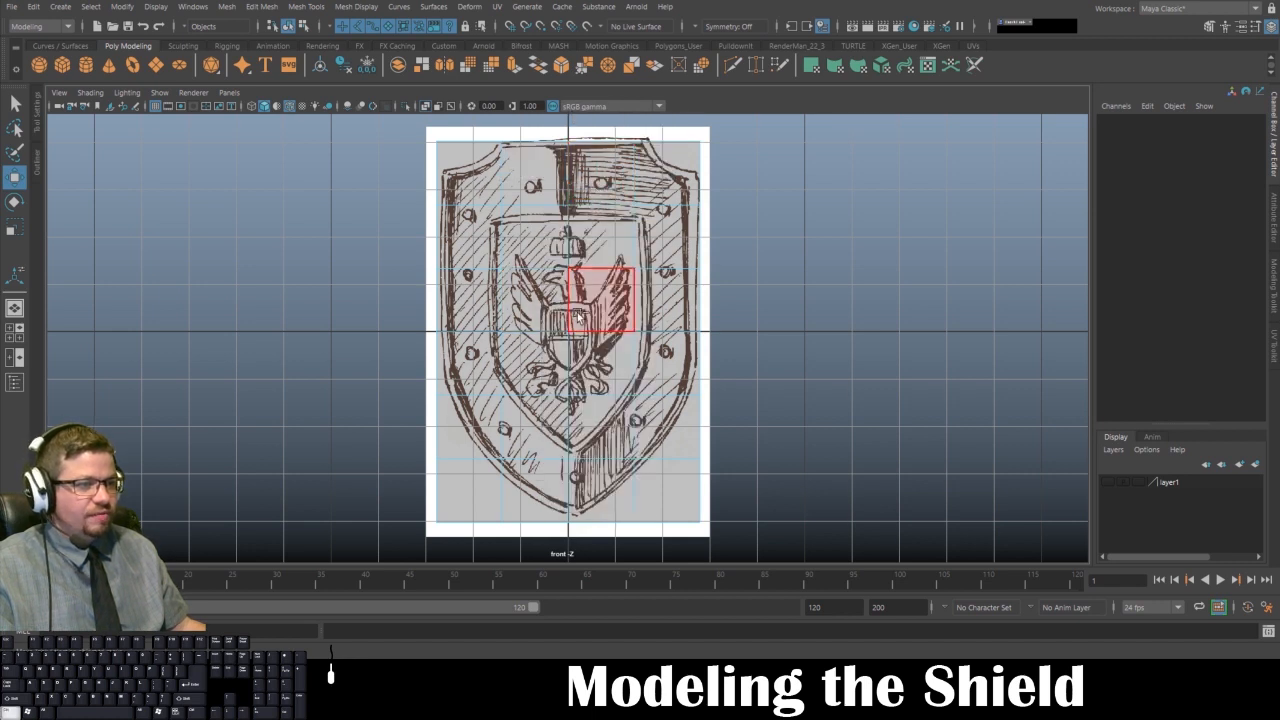
pyautogui.keyDown('ctrl'); pyautogui.keyDown('shift'); pyautogui.moveTo(578, 316); pyautogui.dragTo(565, 248, button='right'); pyautogui.keyUp('shift'); pyautogui.keyUp('ctrl')
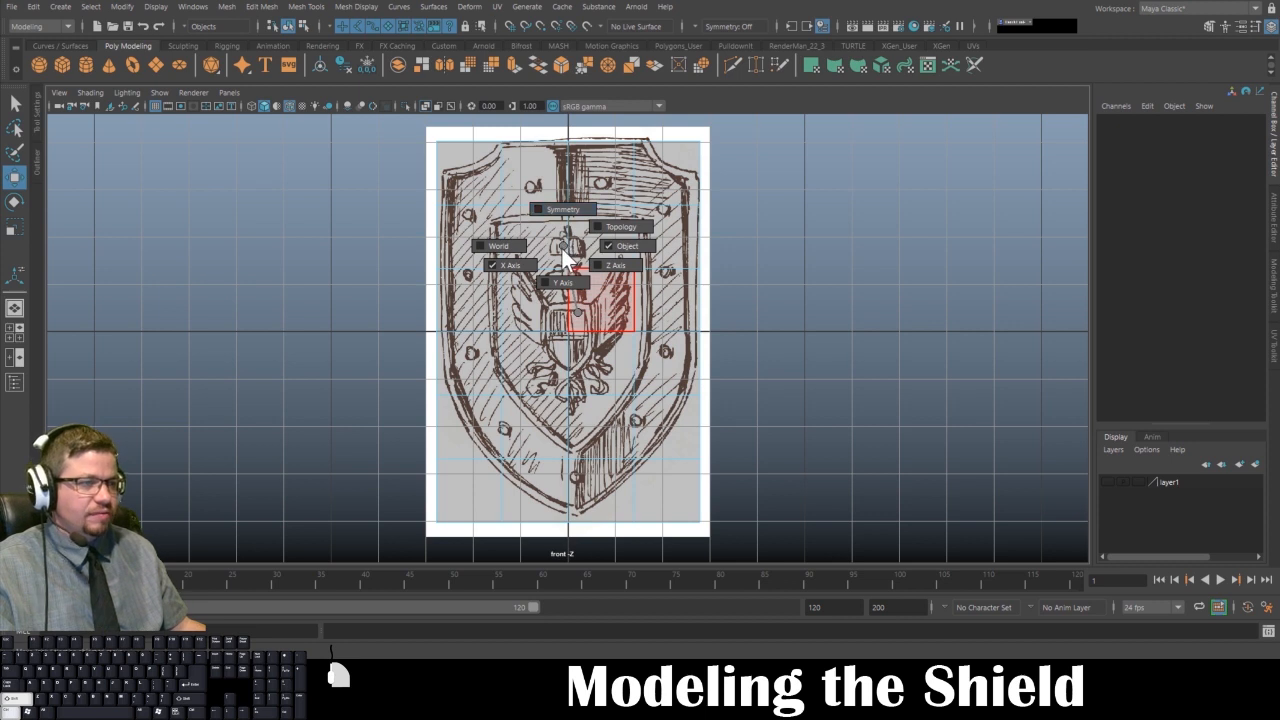
pyautogui.keyDown('ctrl'); pyautogui.keyDown('shift'); pyautogui.moveTo(561, 246); pyautogui.dragTo(561, 246, button='right'); pyautogui.keyUp('shift'); pyautogui.keyUp('ctrl')
# - Delete all faces on the right half of the cube and return to object mode
pyautogui.moveTo(598, 118); pyautogui.dragTo(801, 589)
pyautogui.press('Delete')
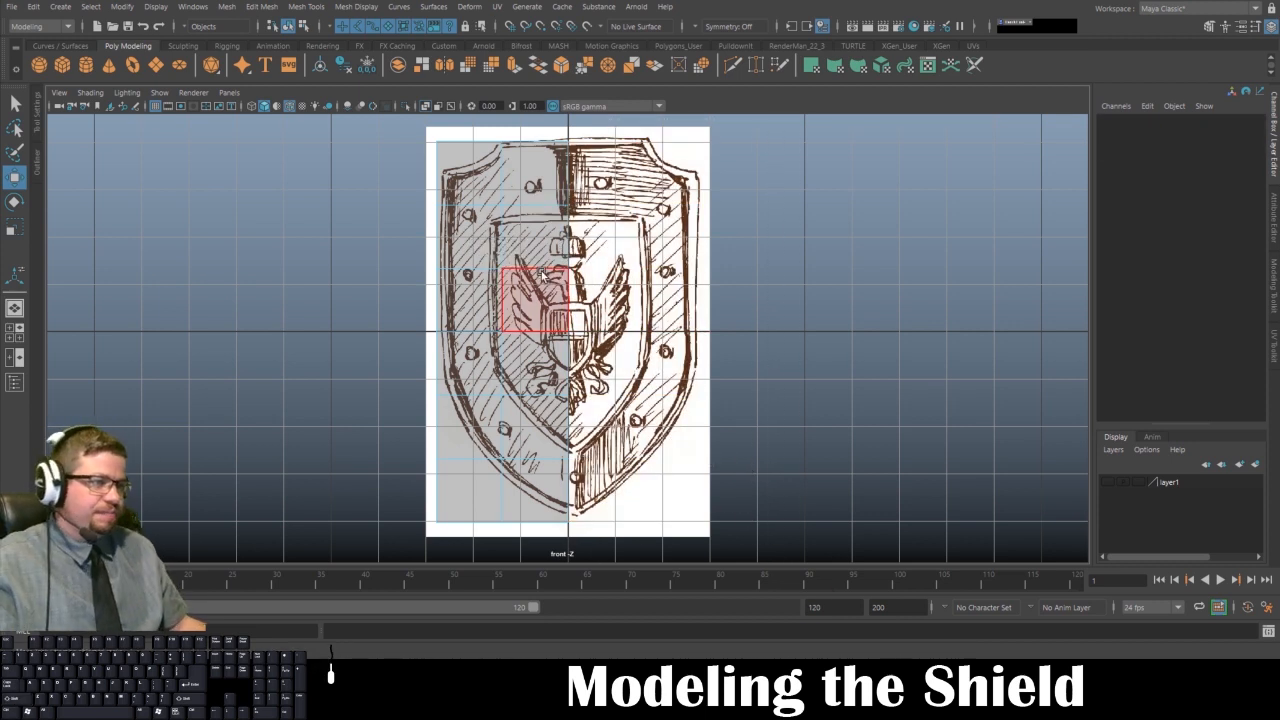
pyautogui.moveTo(538, 272); pyautogui.dragTo(586, 251, button='right')
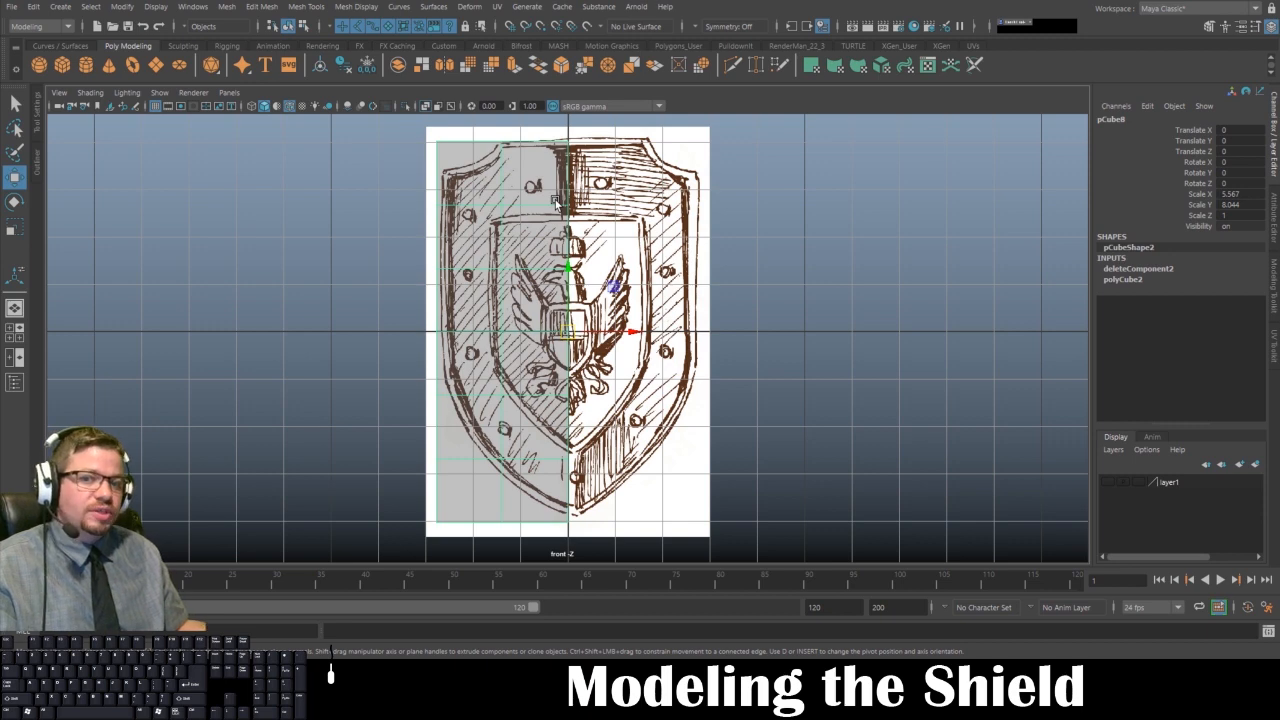
# - In vertex mode, move the vertex groups along the half cube's centre edge individually off the centre line, and clear the selection
pyautogui.moveTo(556, 196)
pyautogui.mouseDown(button='right')
pyautogui.moveTo(498, 195)
pyautogui.moveTo(561, 176)
pyautogui.mouseUp(button='right')
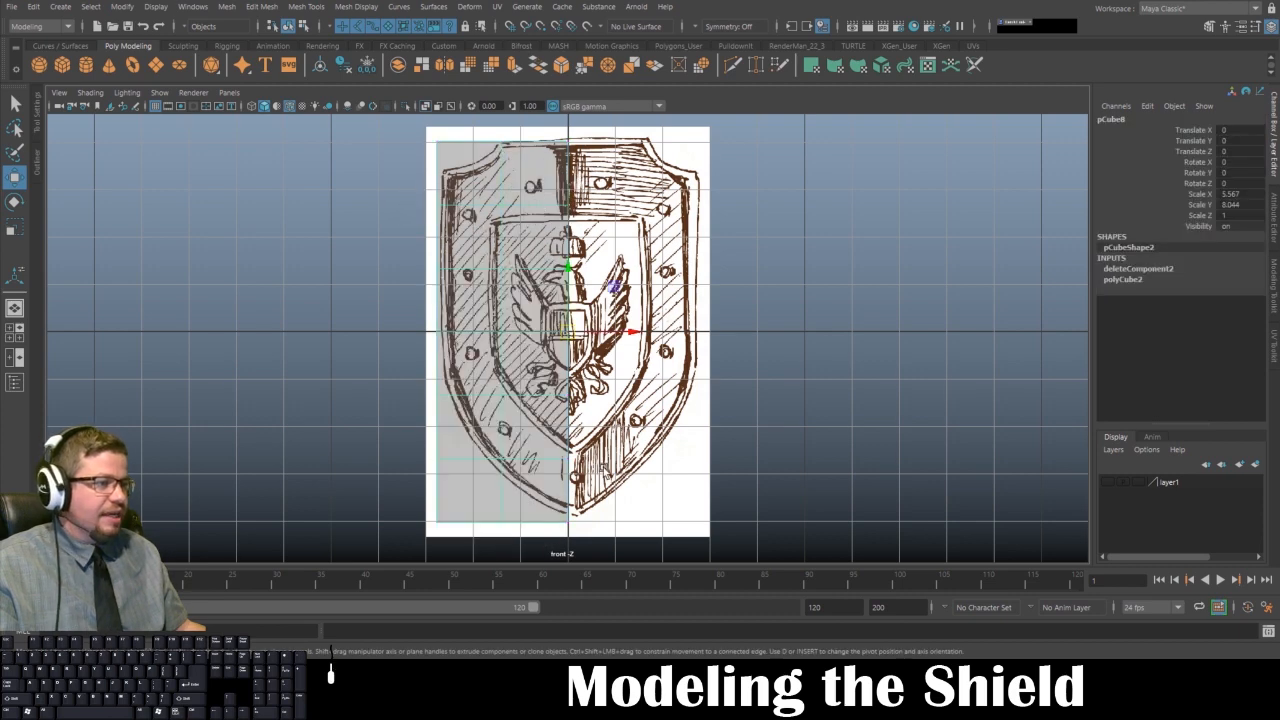
pyautogui.scroll(3, 535, 237)
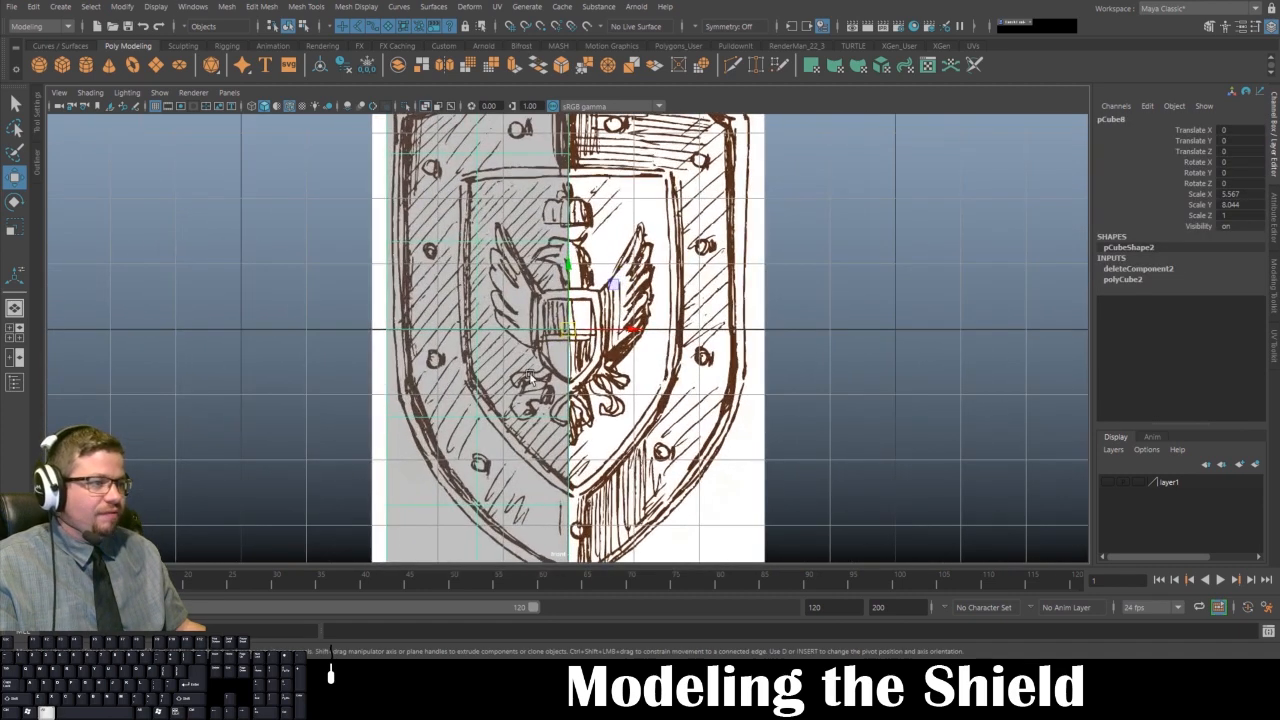
pyautogui.scroll(-3, 512, 277)
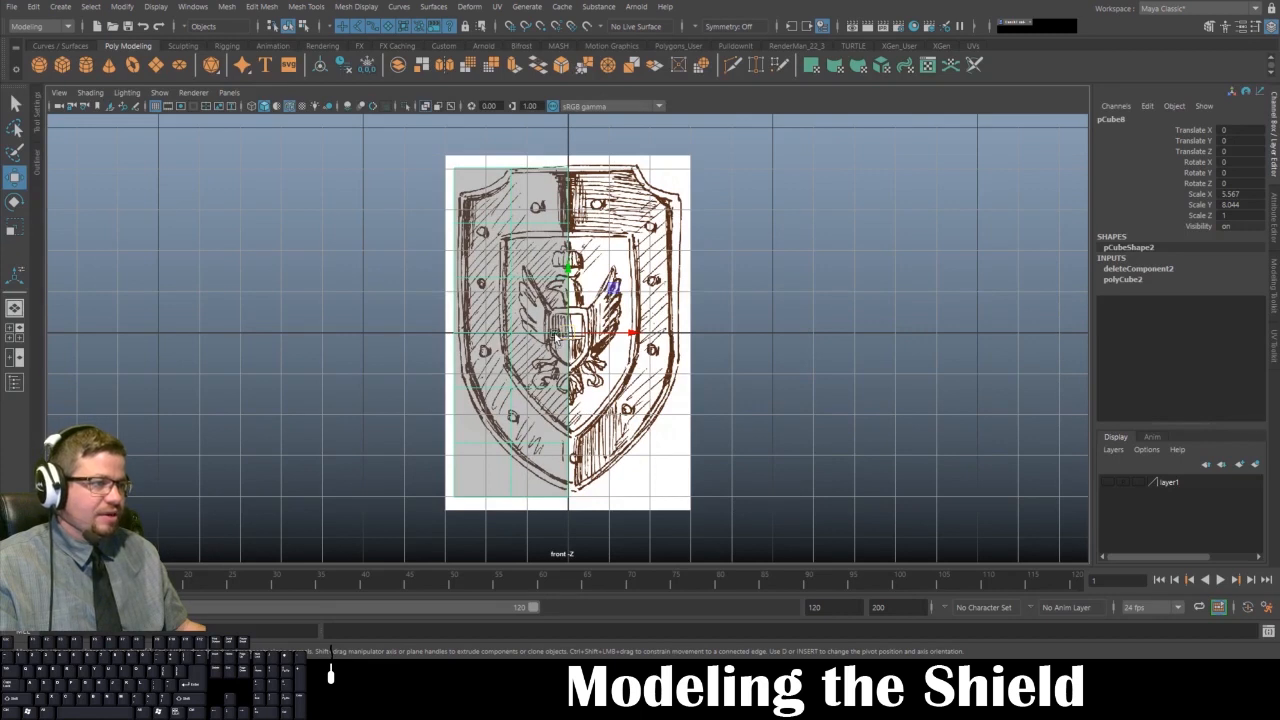
pyautogui.moveTo(520, 258); pyautogui.dragTo(545, 168, button='right')
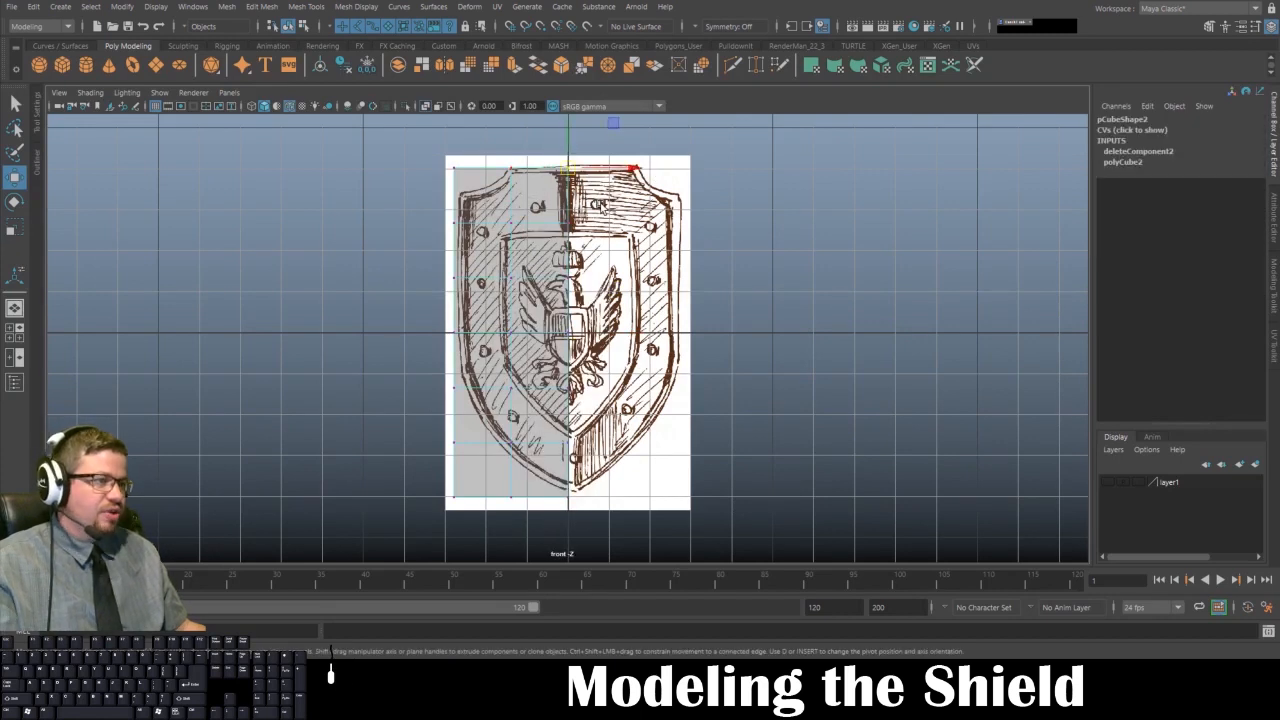
pyautogui.moveTo(568, 170); pyautogui.dragTo(594, 132)
pyautogui.moveTo(549, 197); pyautogui.dragTo(553, 225)
pyautogui.moveTo(625, 305); pyautogui.dragTo(603, 268)
pyautogui.moveTo(550, 311); pyautogui.dragTo(584, 341)
pyautogui.moveTo(568, 333); pyautogui.dragTo(584, 331)
pyautogui.moveTo(555, 377); pyautogui.dragTo(609, 375)
pyautogui.moveTo(556, 431); pyautogui.dragTo(579, 451)
pyautogui.moveTo(568, 442); pyautogui.dragTo(599, 440)
pyautogui.moveTo(549, 479); pyautogui.dragTo(617, 497)
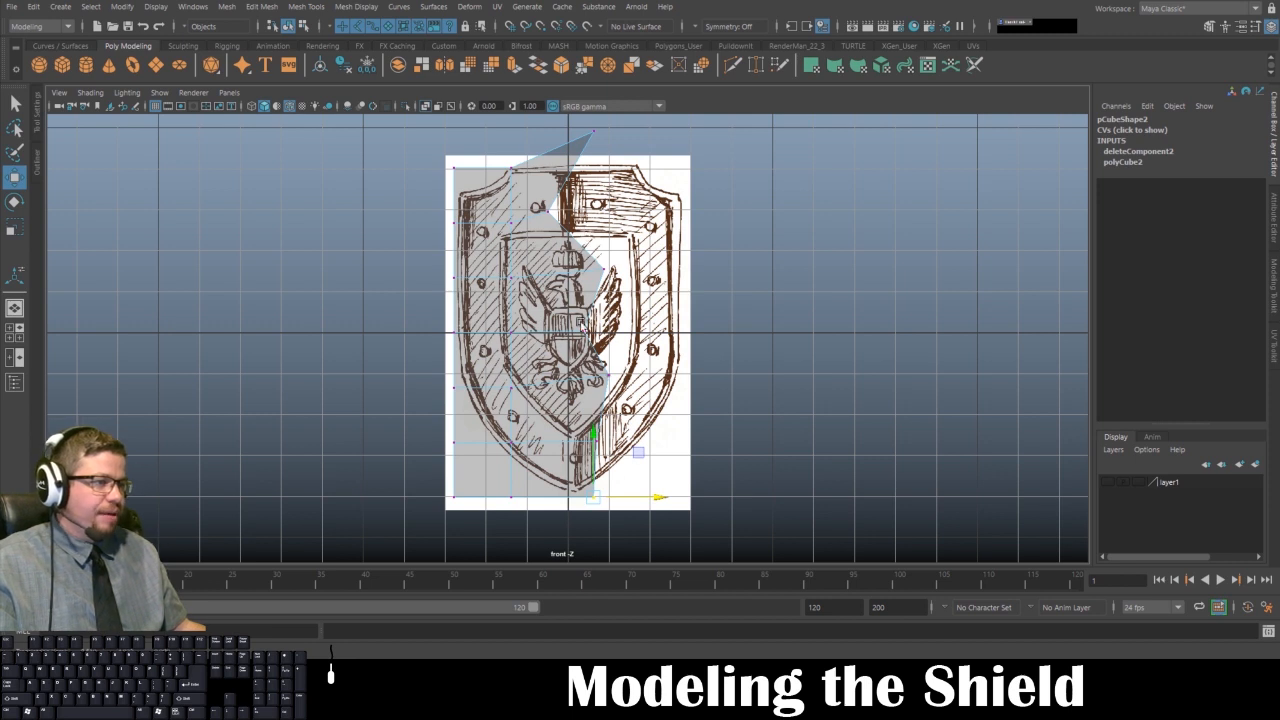
pyautogui.click(806, 237)
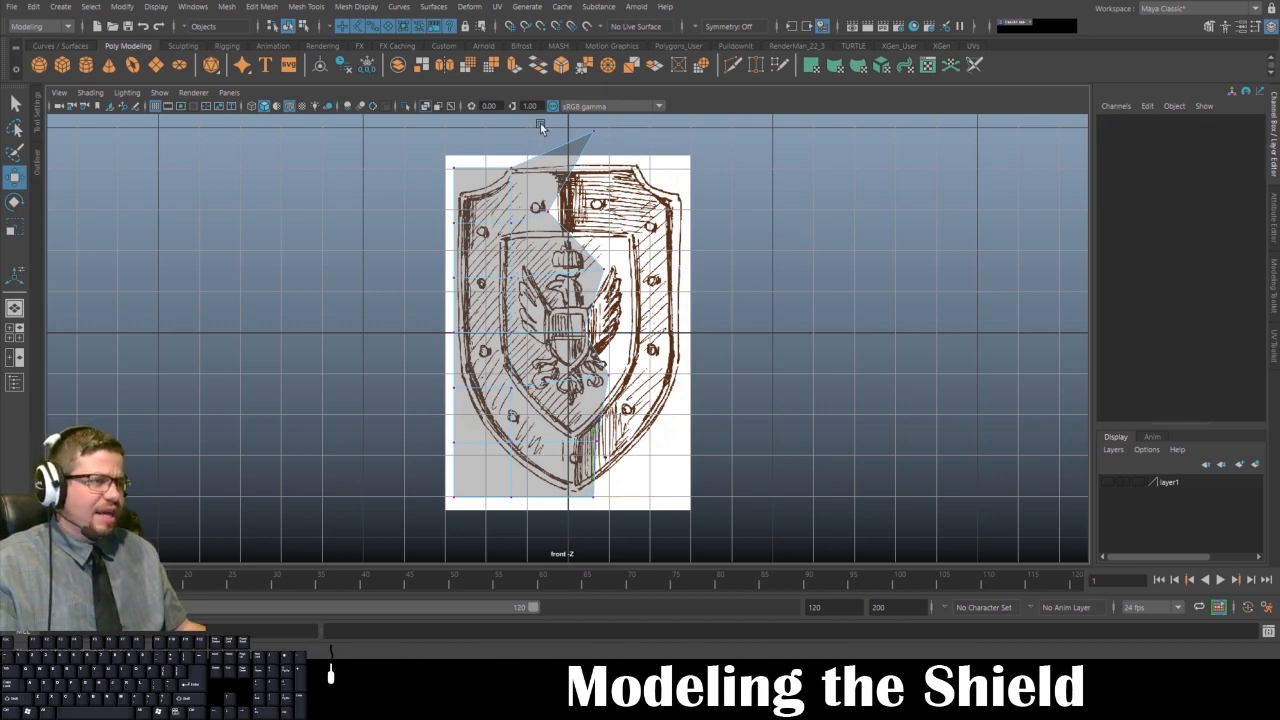
# - Select all scattered centre-edge vertices and scale them flat along X into one straight vertical line
pyautogui.moveTo(540, 123); pyautogui.dragTo(752, 540)
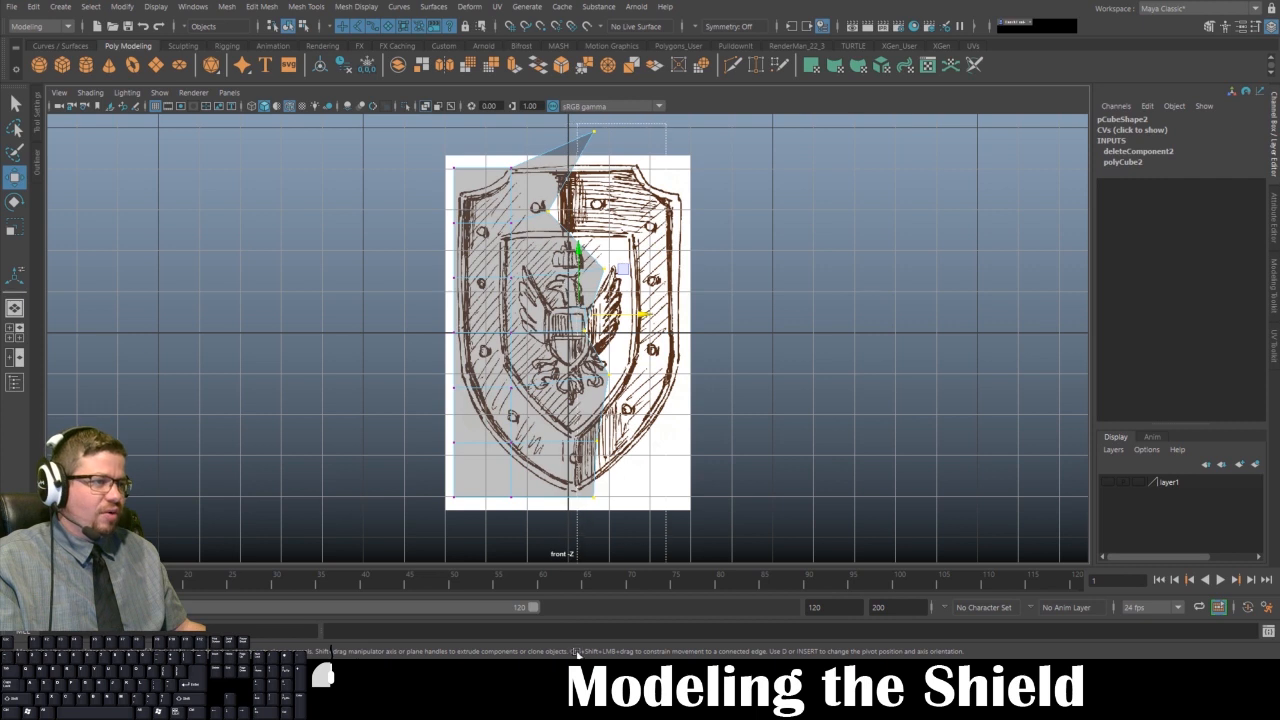
pyautogui.press('r')
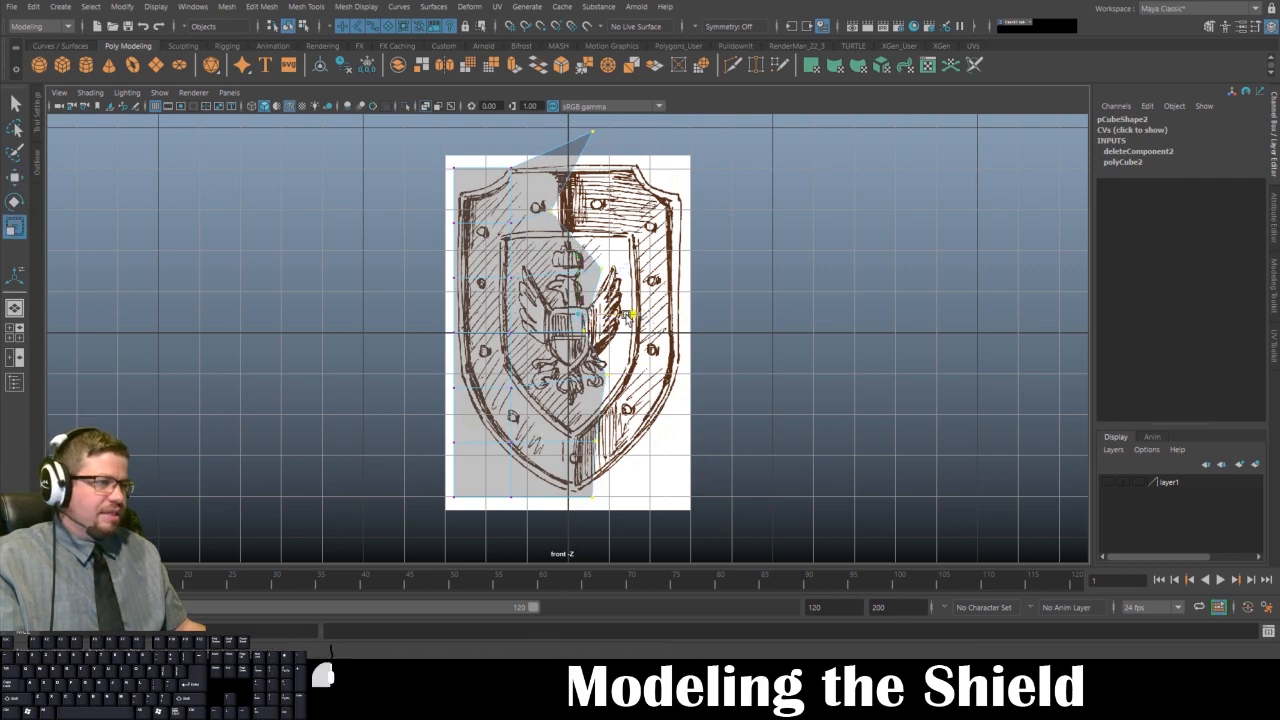
pyautogui.moveTo(646, 317); pyautogui.dragTo(466, 318)
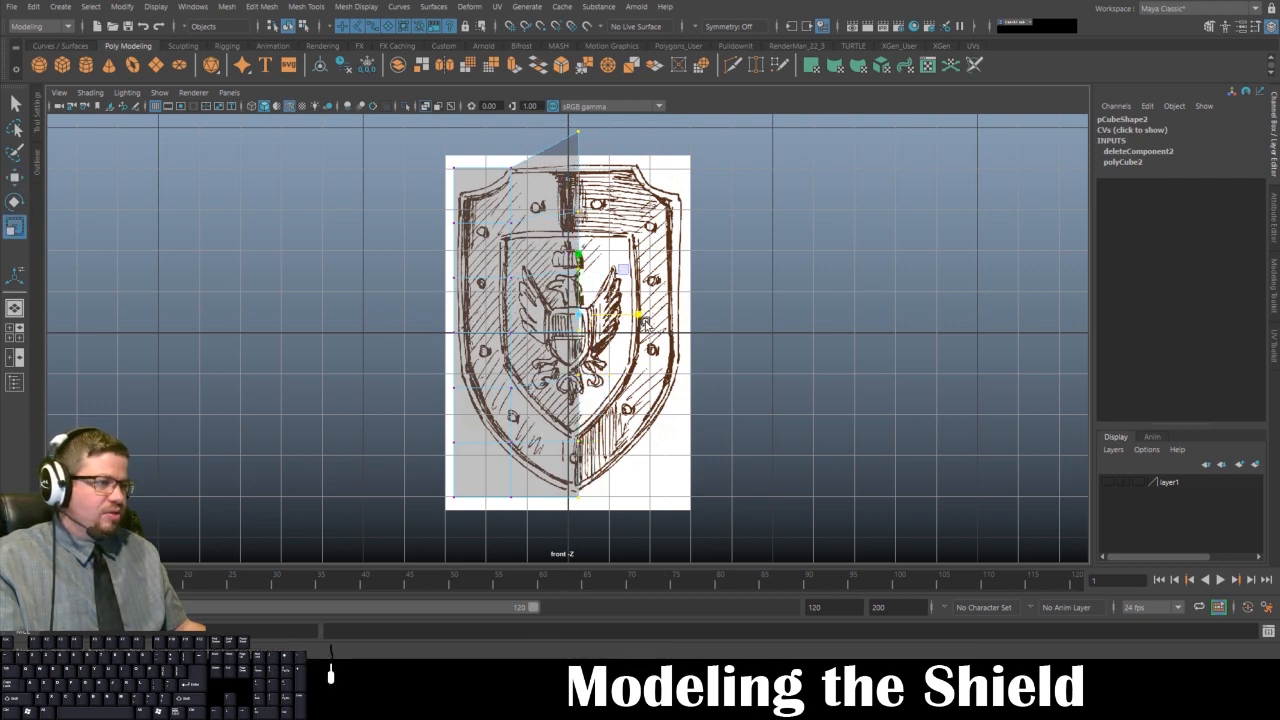
pyautogui.moveTo(645, 322); pyautogui.dragTo(519, 320)
pyautogui.moveTo(165, 336); pyautogui.dragTo(166, 336)
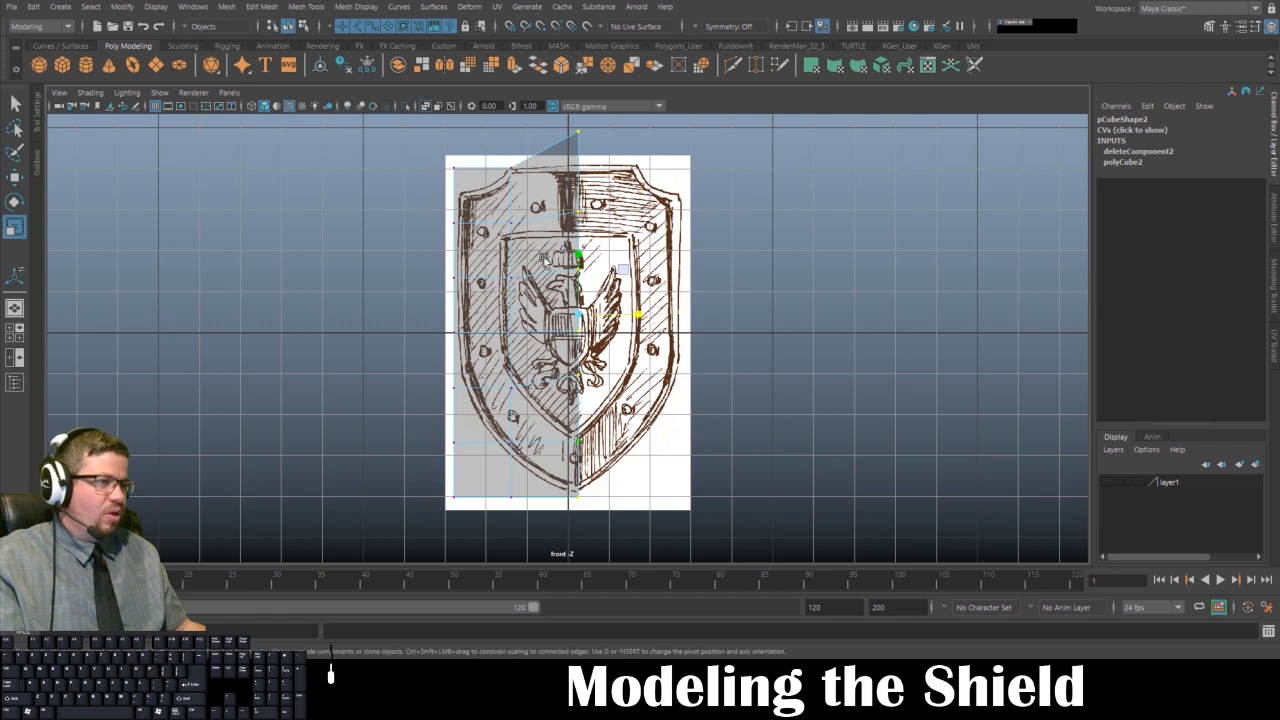
pyautogui.hotkey('ctrl', 'z')
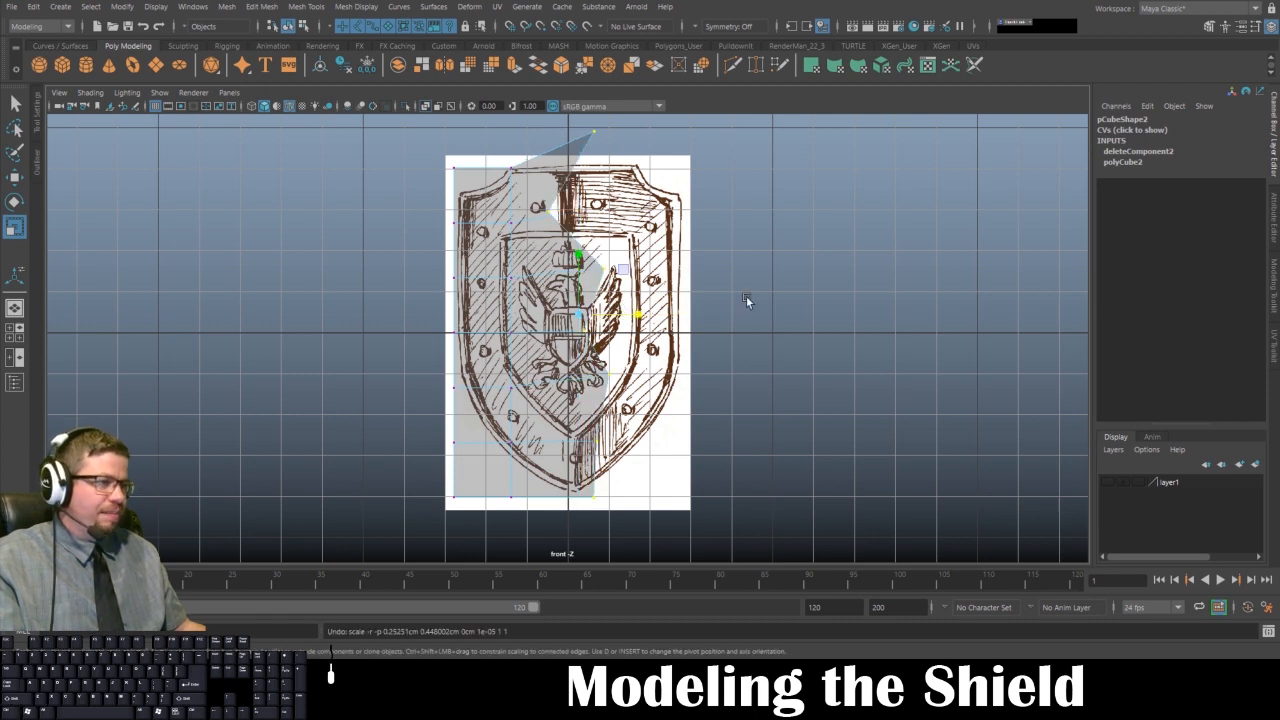
pyautogui.moveTo(642, 316); pyautogui.dragTo(151, 294)
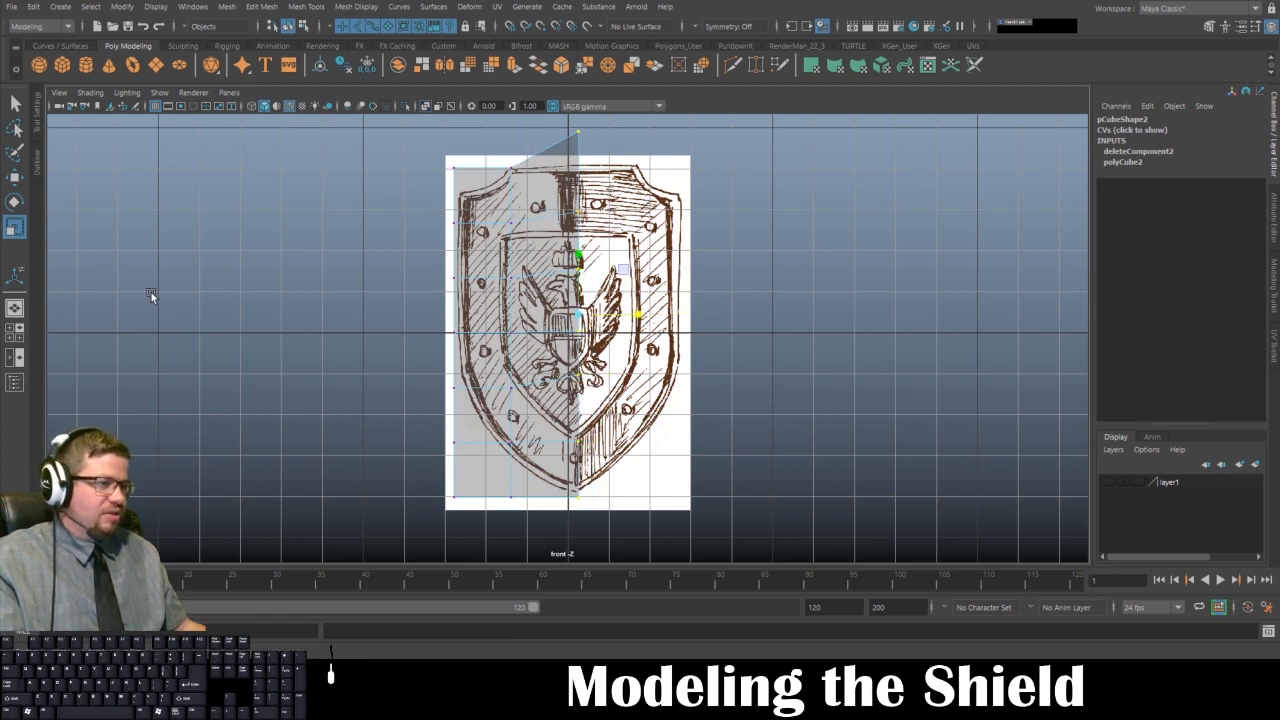
# - Move the aligned centre-edge vertices along X with grid snapping onto the vertical centre line
pyautogui.press('w')
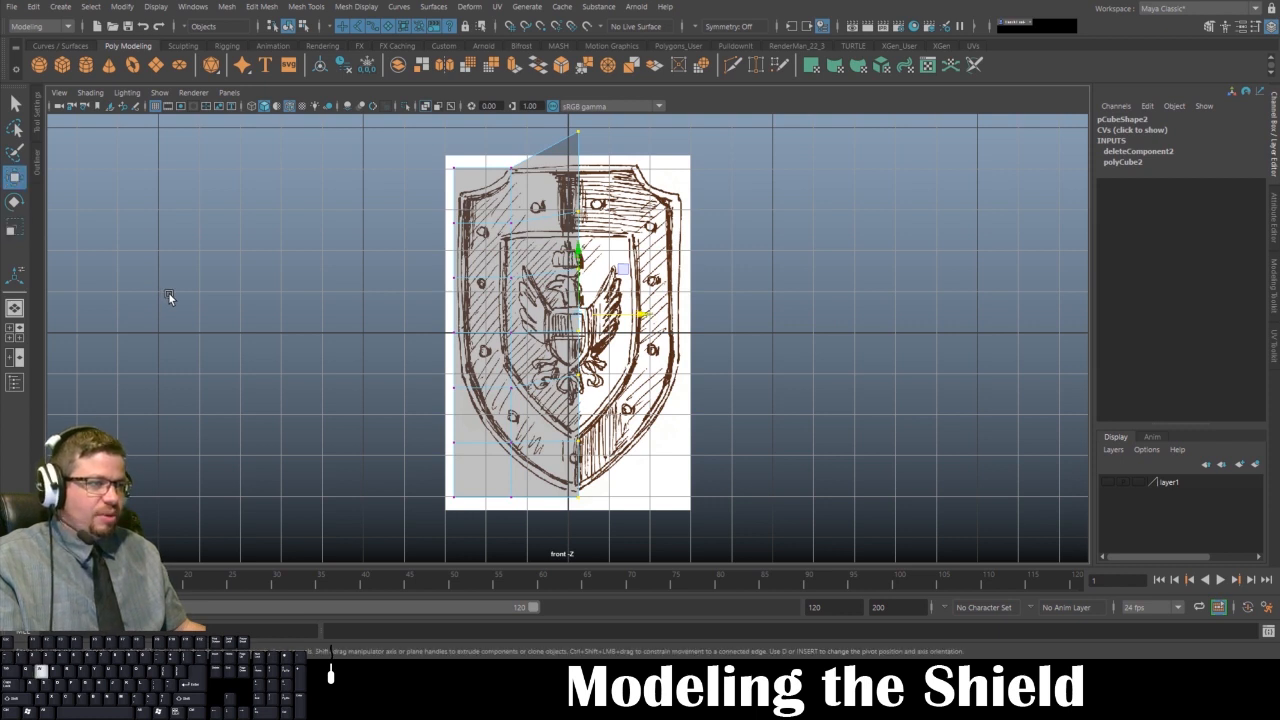
pyautogui.press('x')
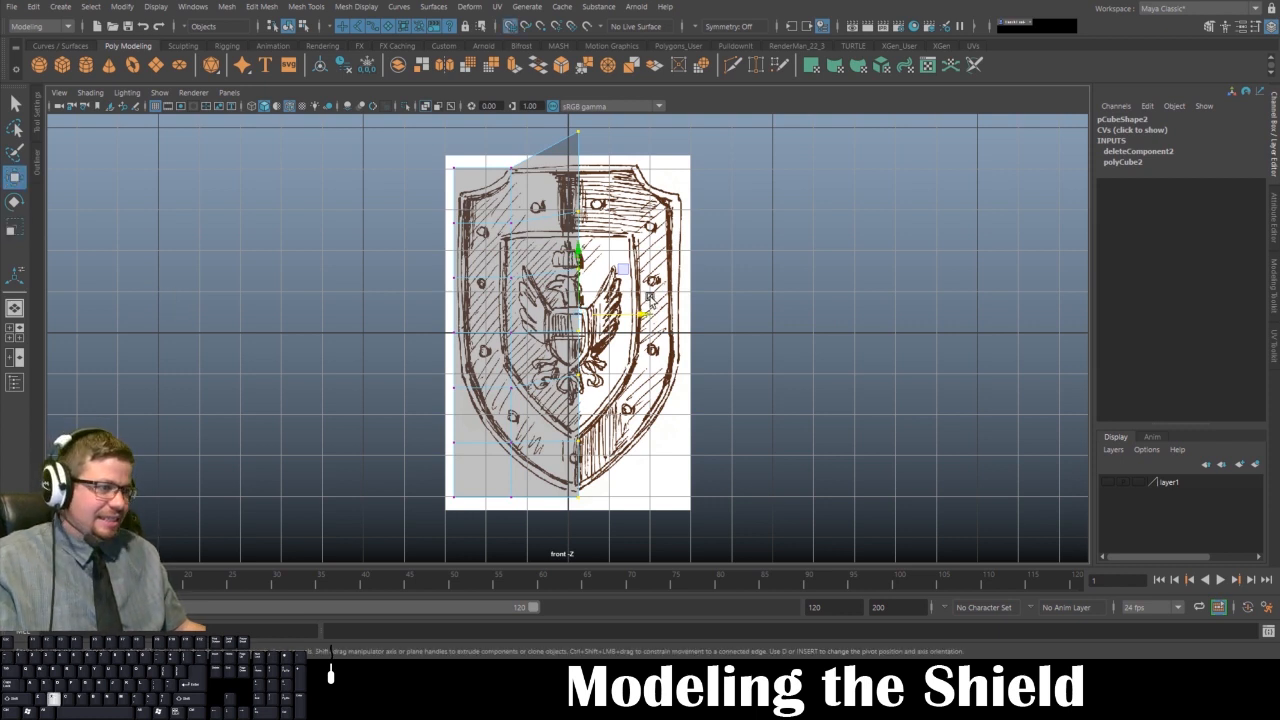
pyautogui.moveTo(643, 315); pyautogui.dragTo(571, 313)
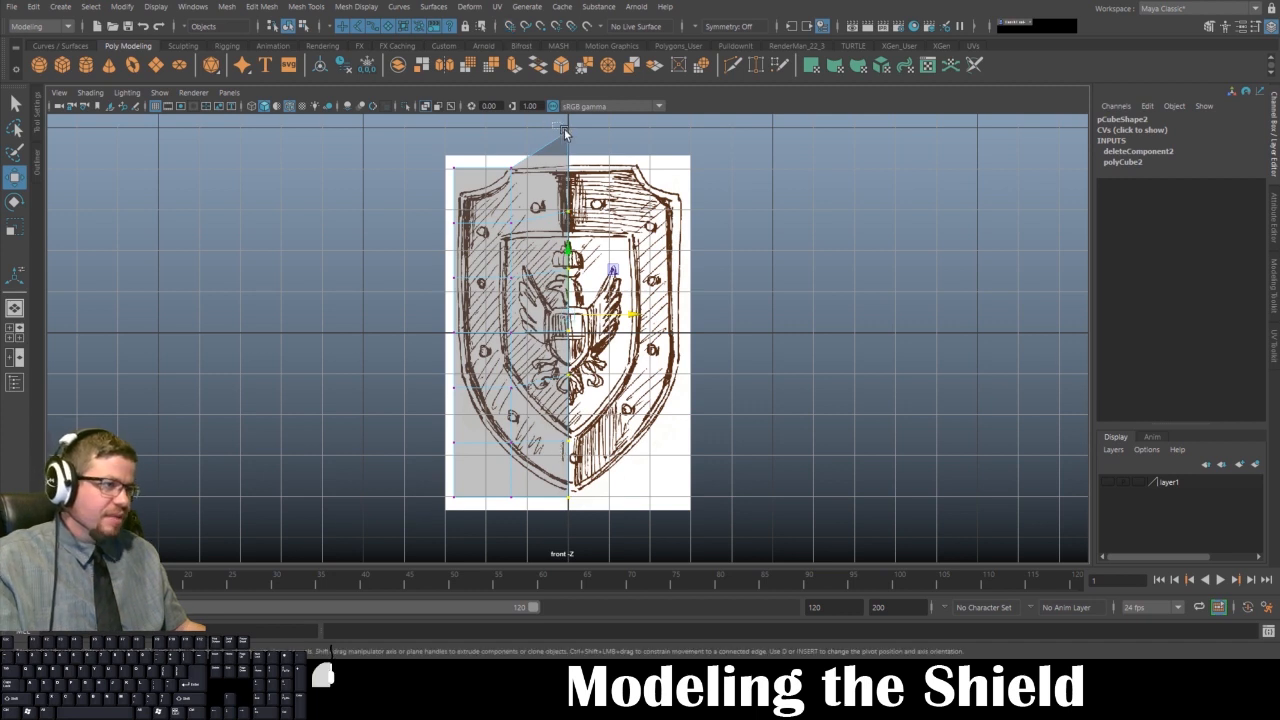
# - Lower the raised top centre vertices to the sketch's upper edge and return to object mode
pyautogui.click(567, 131)
pyautogui.keyDown('alt'); pyautogui.moveTo(592, 116); pyautogui.dragTo(596, 162, button='middle'); pyautogui.keyUp('alt')
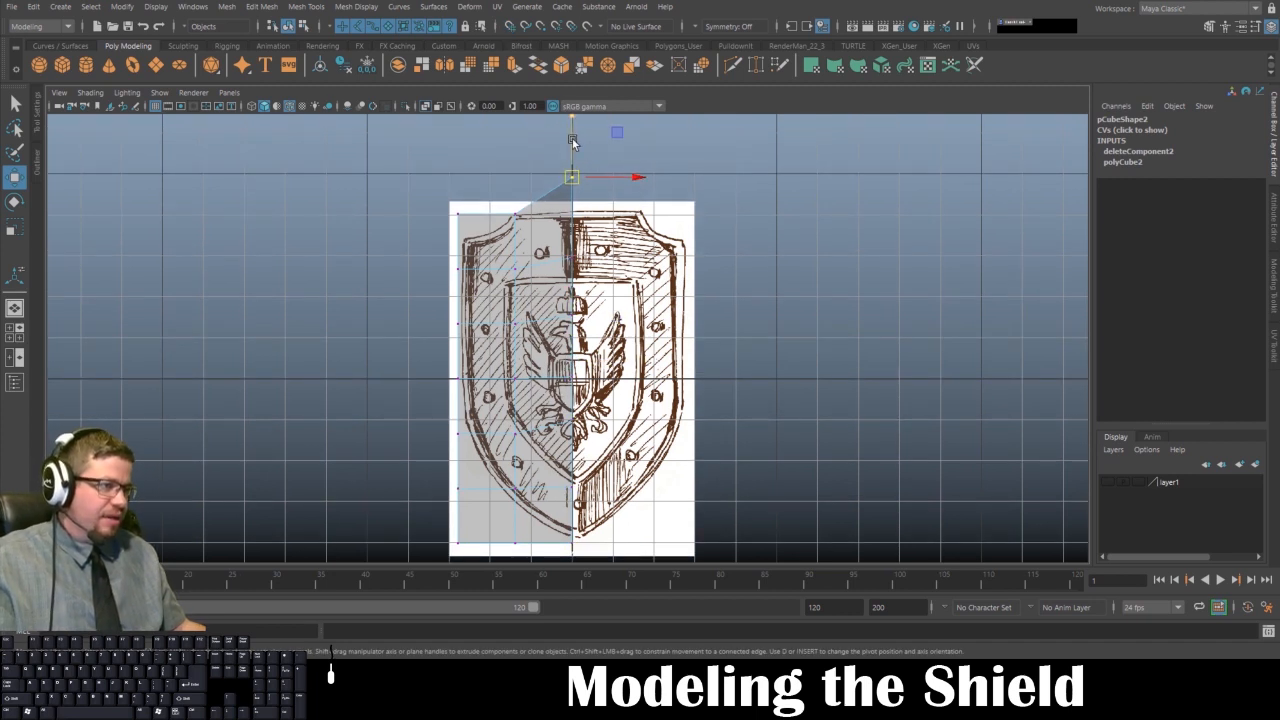
pyautogui.moveTo(572, 140); pyautogui.dragTo(575, 173)
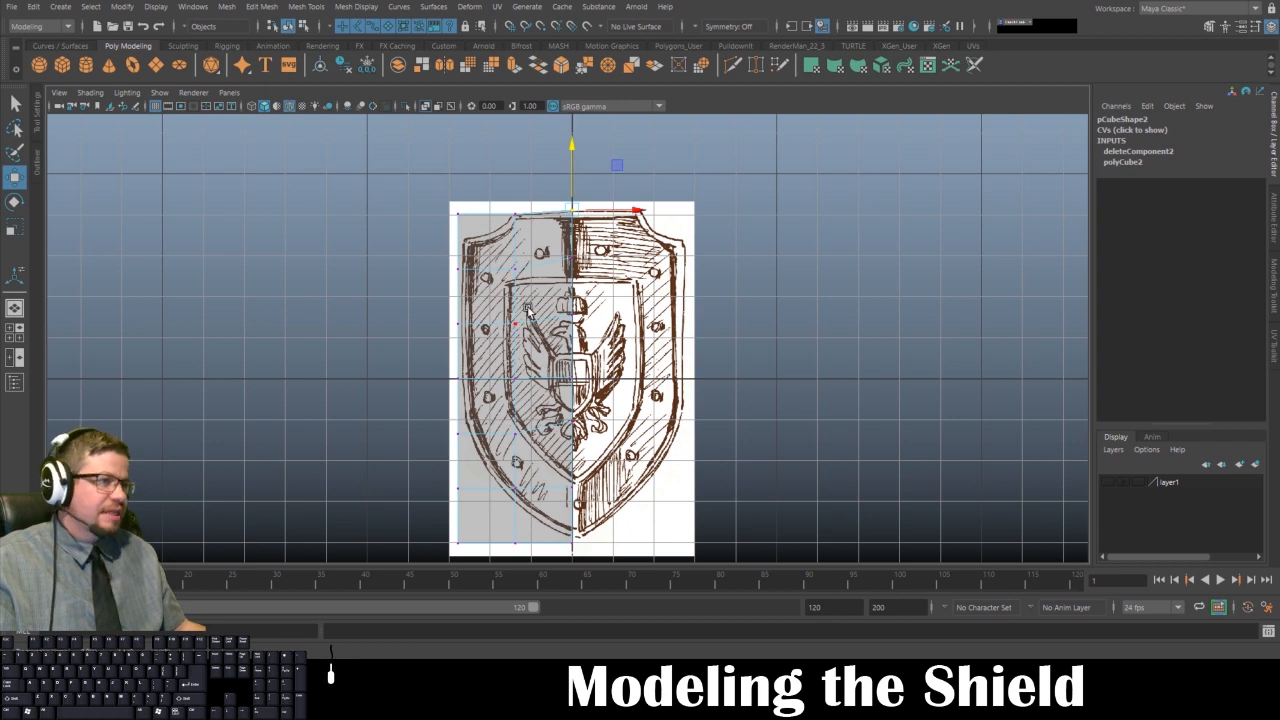
pyautogui.moveTo(492, 248); pyautogui.dragTo(556, 222, button='right')
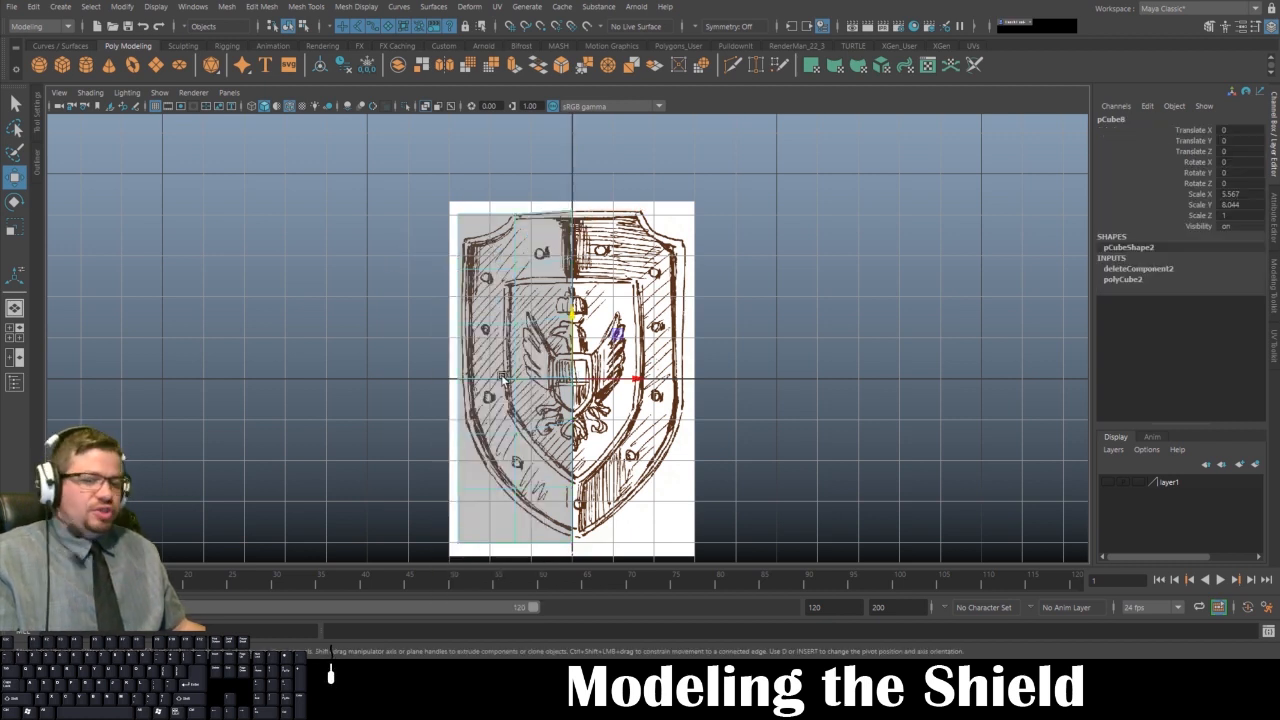
# - Try shifting the half cube's pivot along X away from the centre line
pyautogui.press('d')
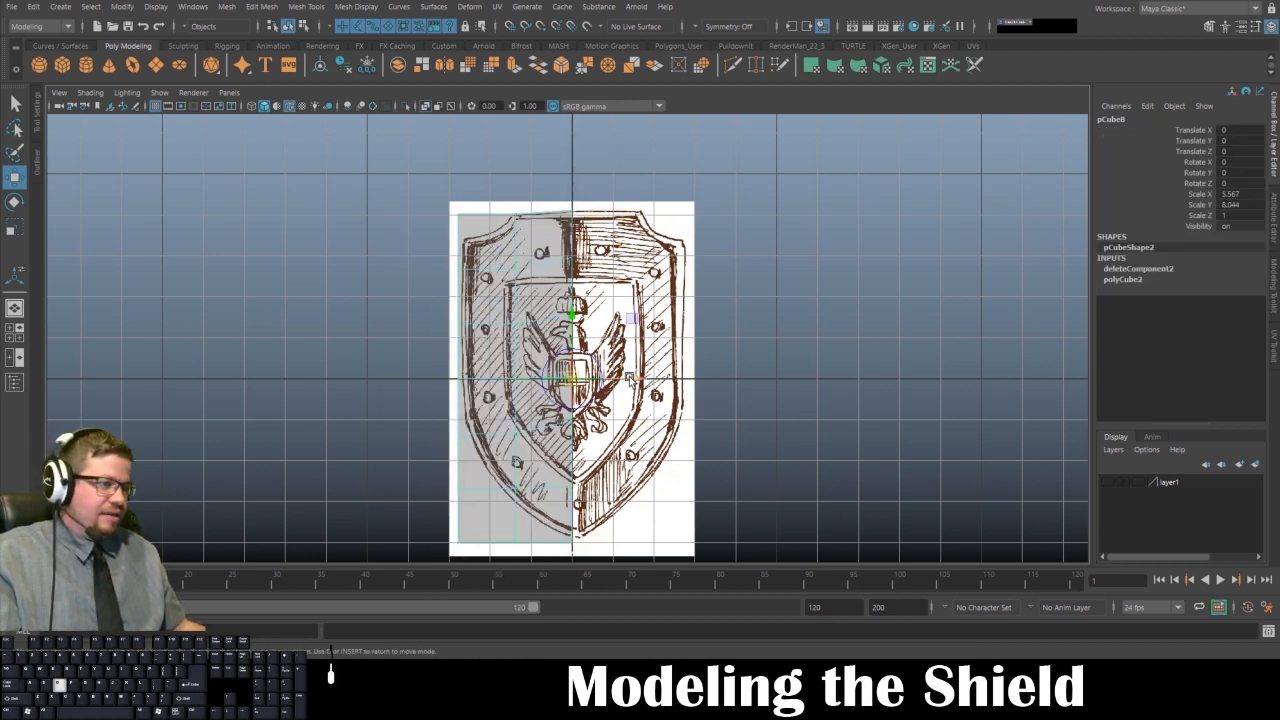
pyautogui.moveTo(628, 379); pyautogui.dragTo(729, 380)
pyautogui.hotkey('ctrl', 'z')
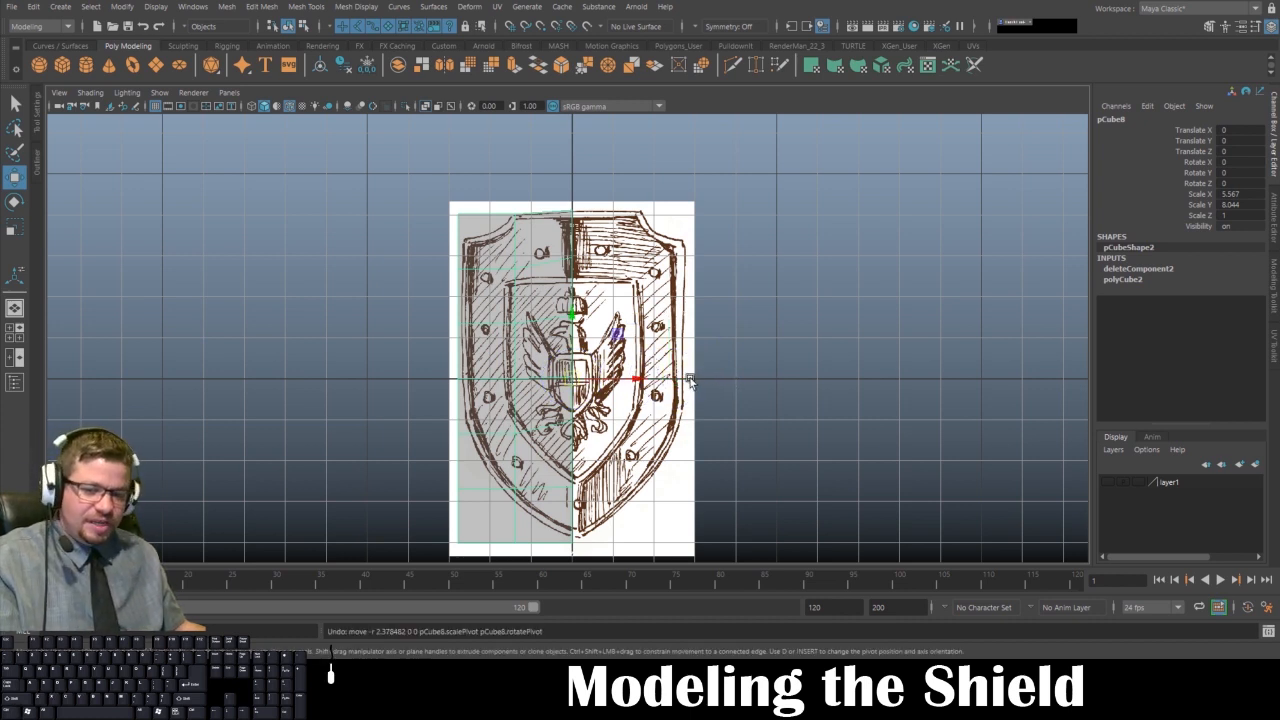
pyautogui.press('d')
pyautogui.moveTo(628, 379); pyautogui.dragTo(692, 378)
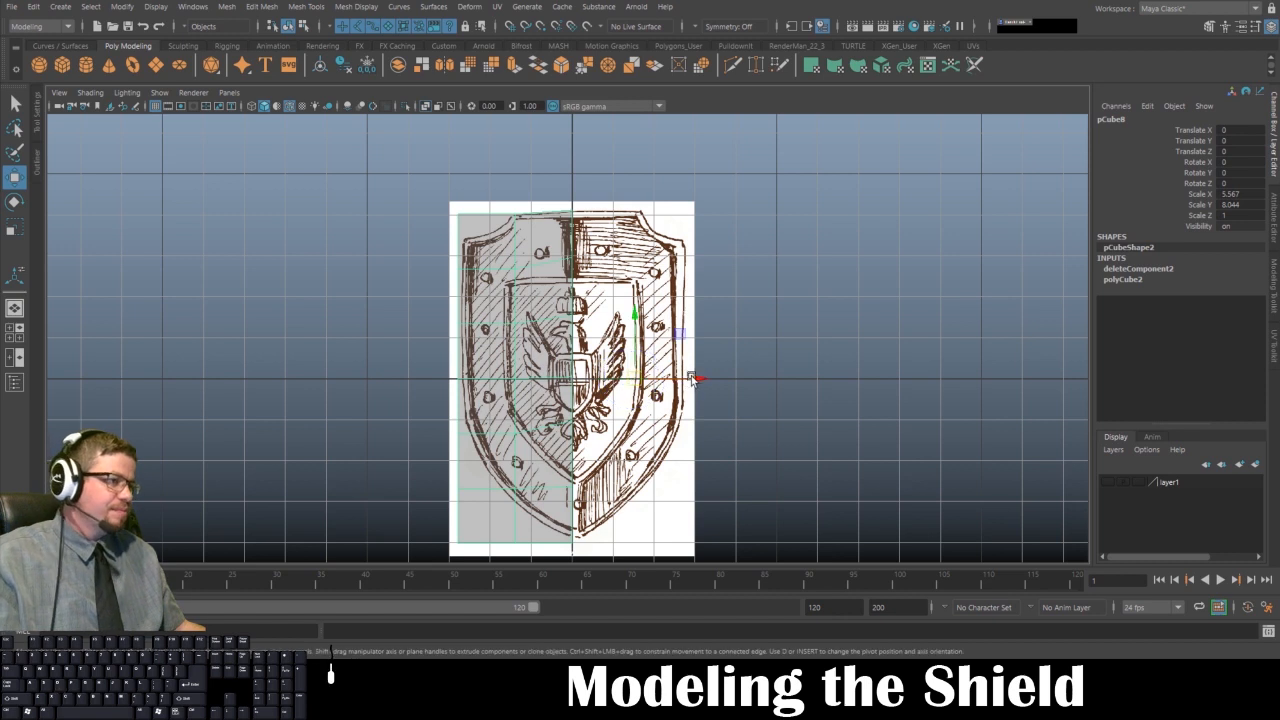
pyautogui.press('d')
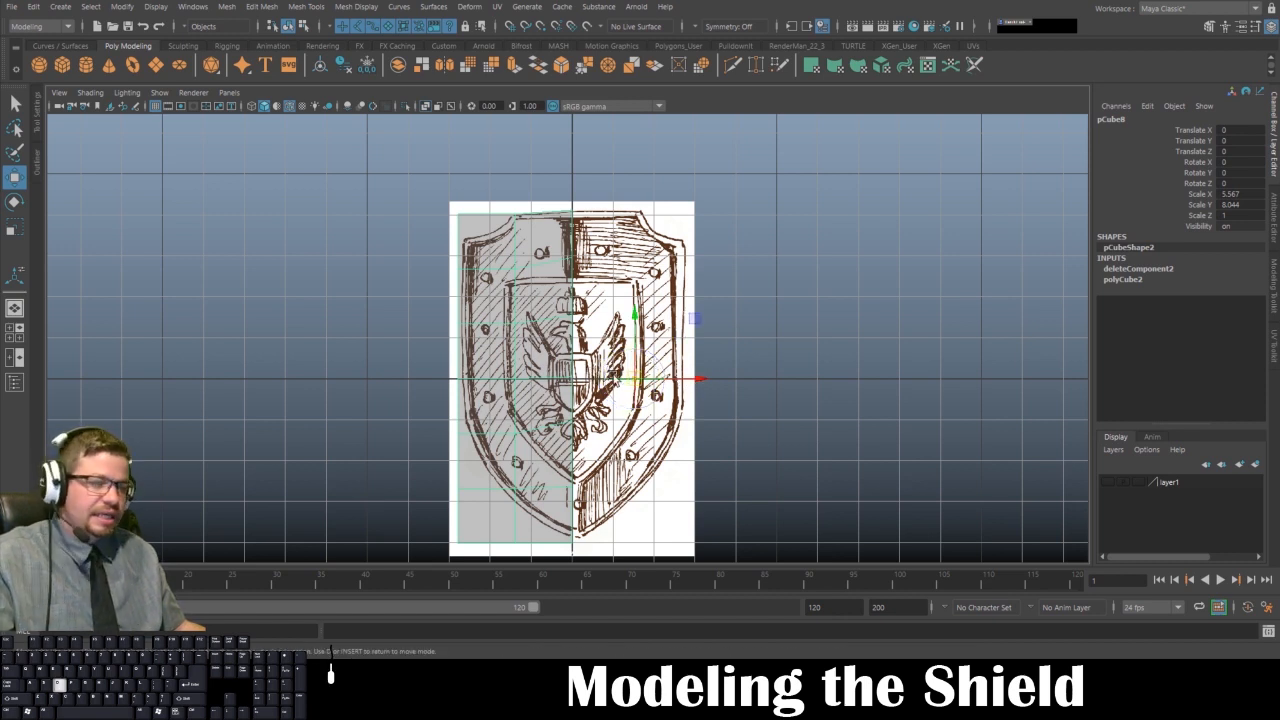
# - Snap the half cube's pivot along X back to the centre of the grid
pyautogui.press('x')
pyautogui.moveTo(702, 379); pyautogui.dragTo(551, 379)
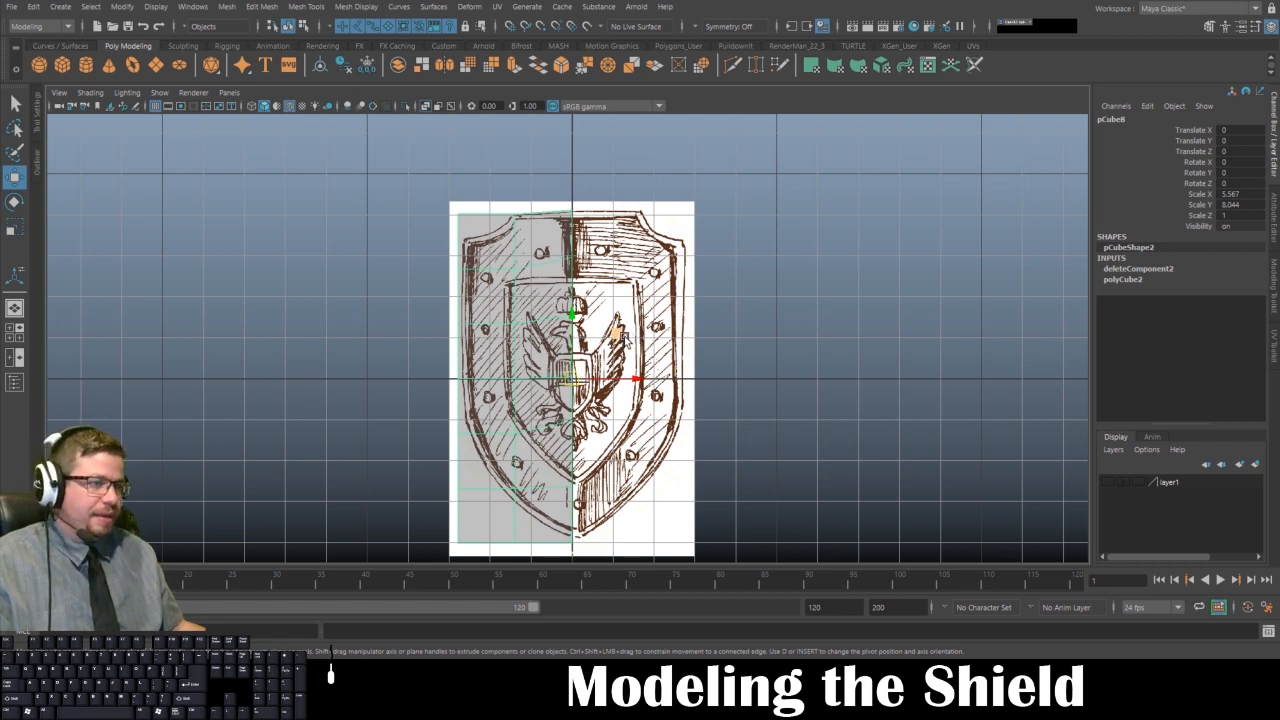
pyautogui.press('d')
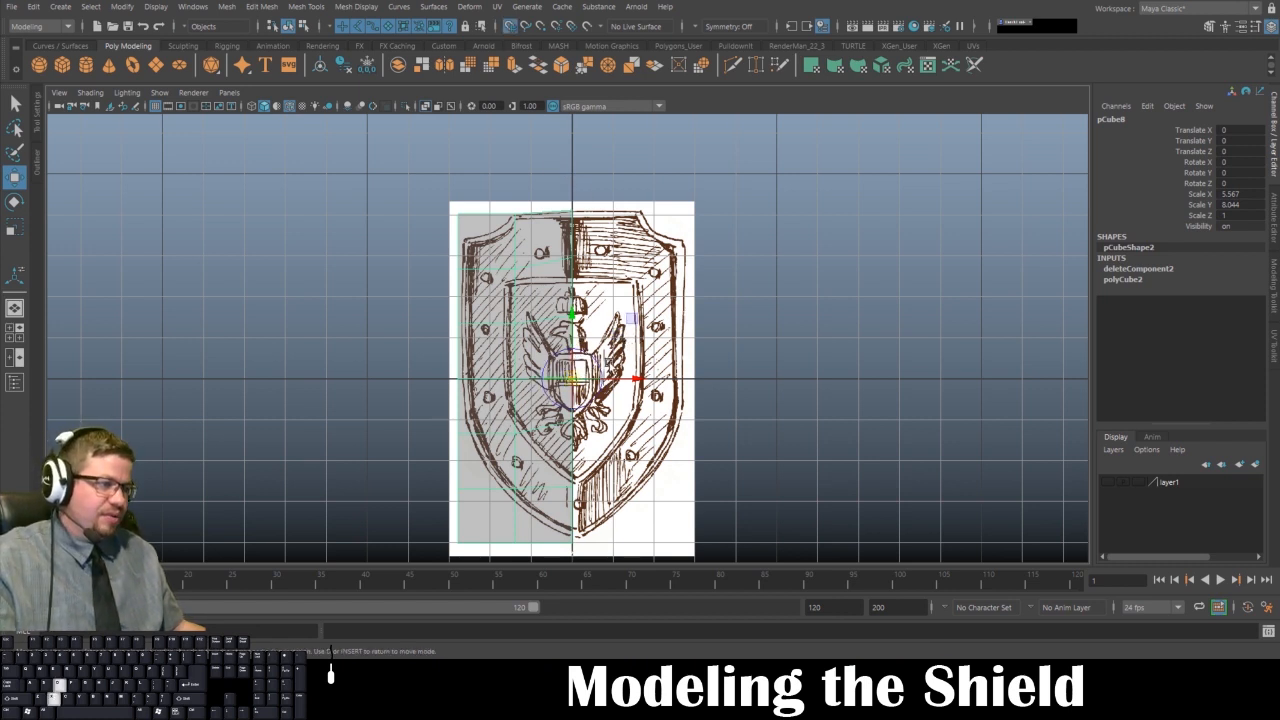
pyautogui.moveTo(636, 380); pyautogui.dragTo(570, 377)
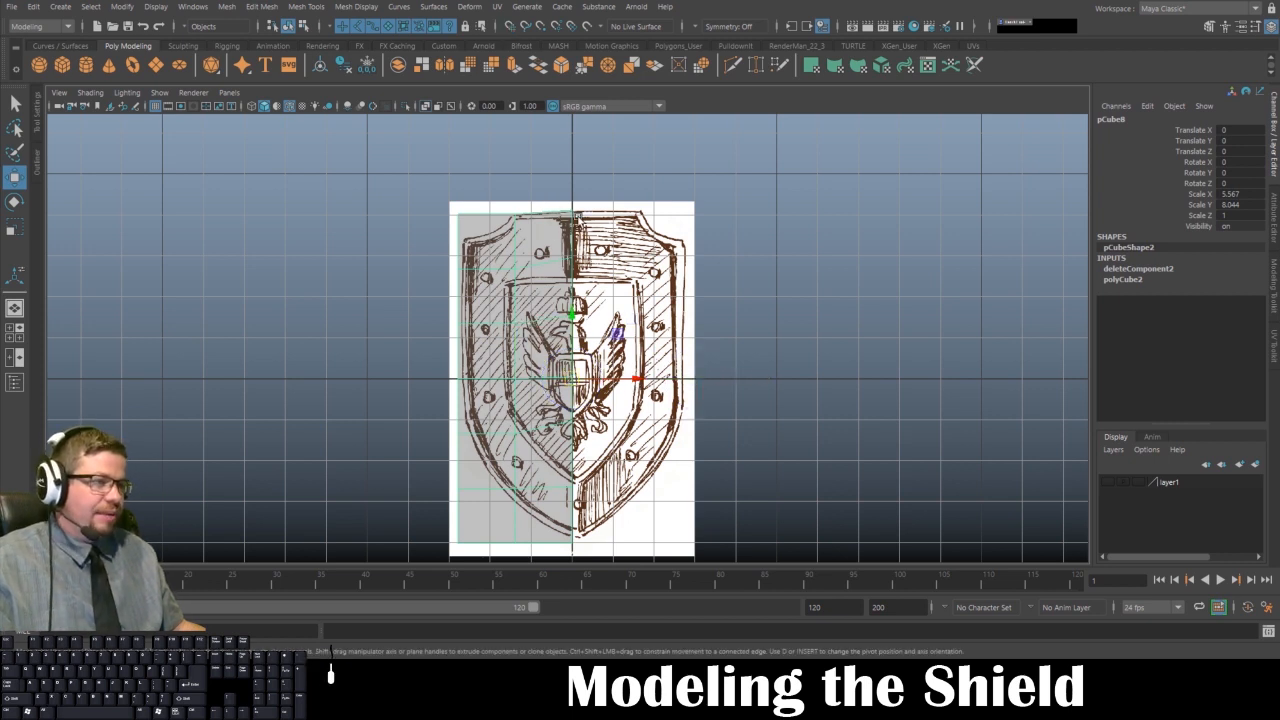
# - Grid-snap the half cube's centre vertices along X to the centre line once more and return to object mode
pyautogui.moveTo(580, 242); pyautogui.dragTo(505, 226, button='right')
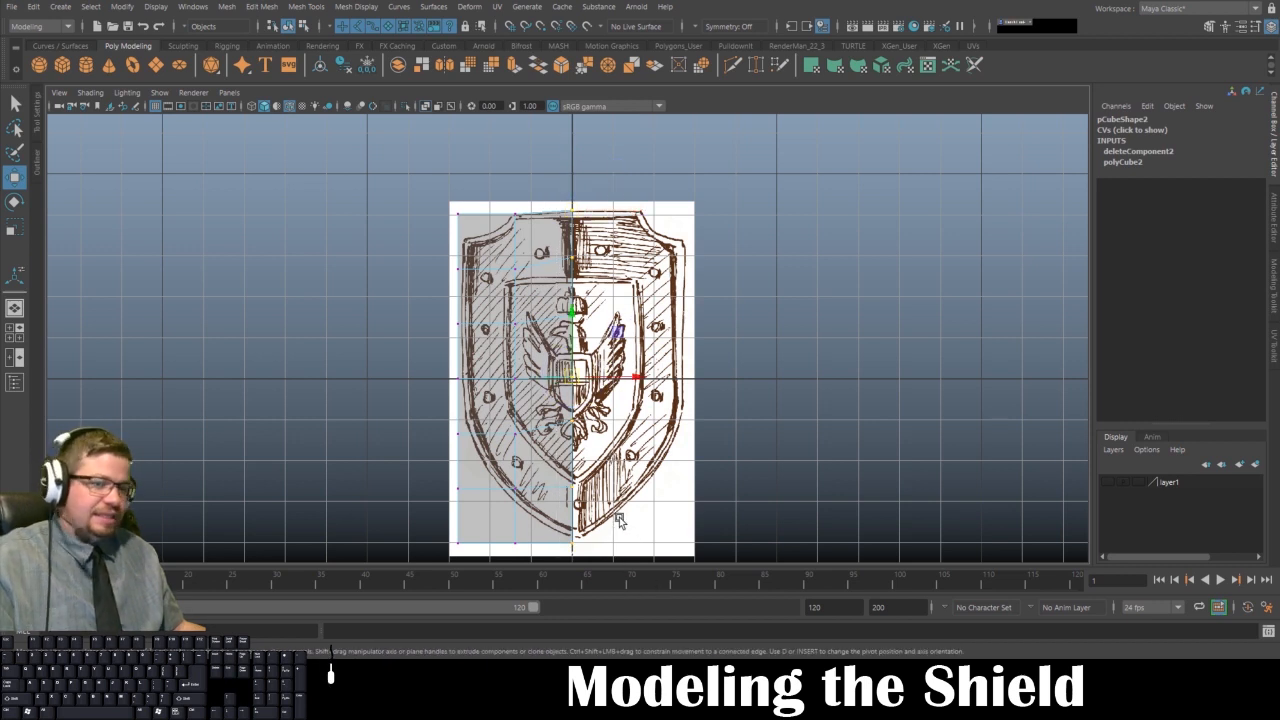
pyautogui.press('x')
pyautogui.moveTo(585, 375); pyautogui.dragTo(568, 347)
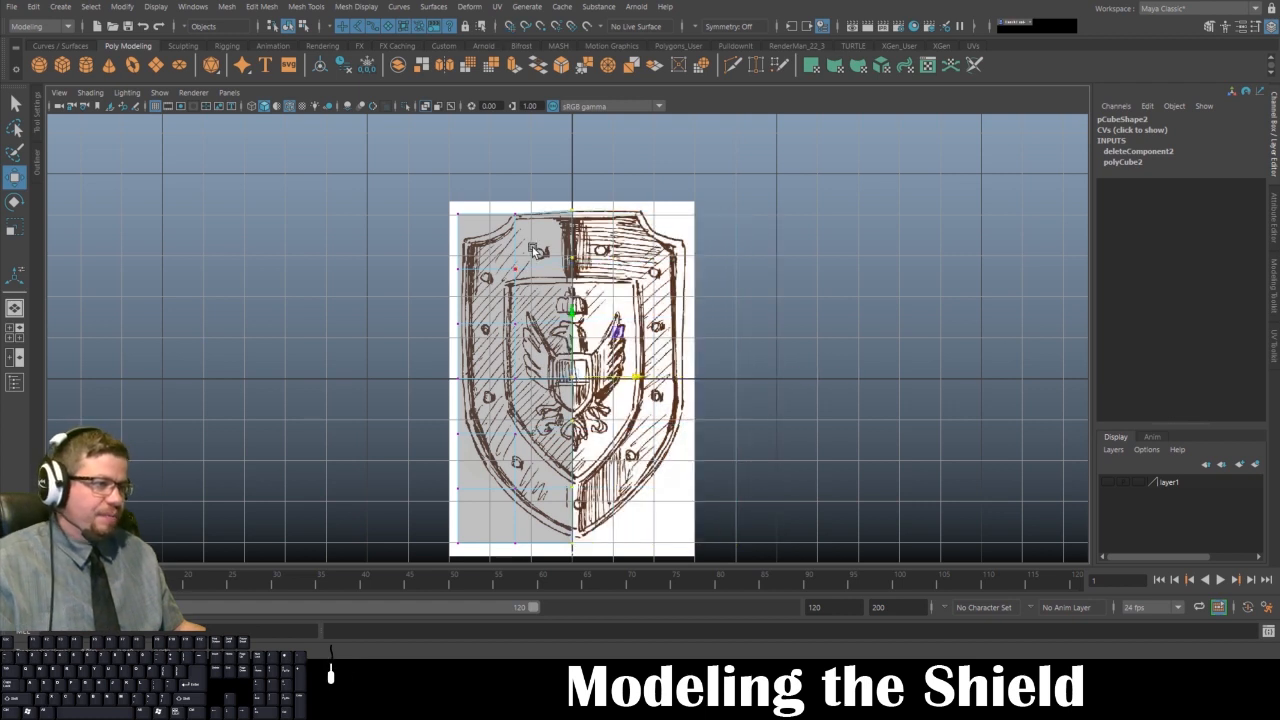
pyautogui.moveTo(534, 250); pyautogui.dragTo(583, 221, button='right')
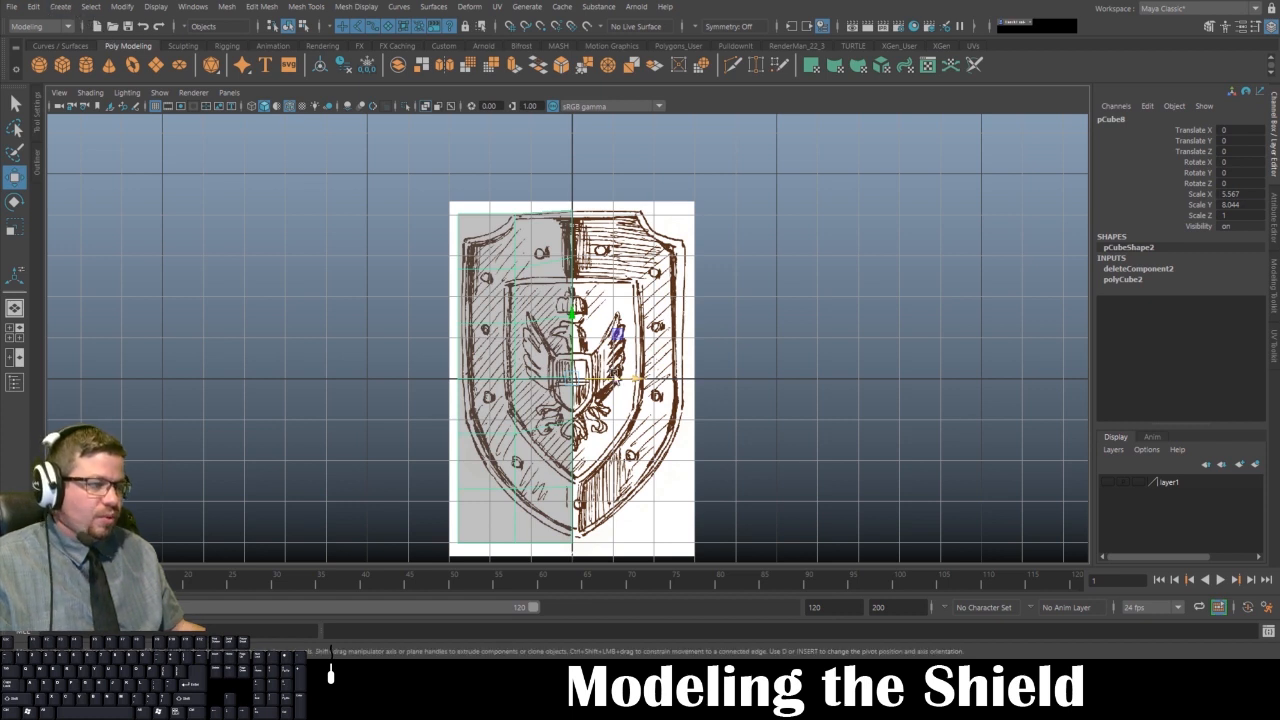
# - Create a mirrored instance of the half cube using Duplicate Special with a Scale X of -1
pyautogui.click(33, 6)
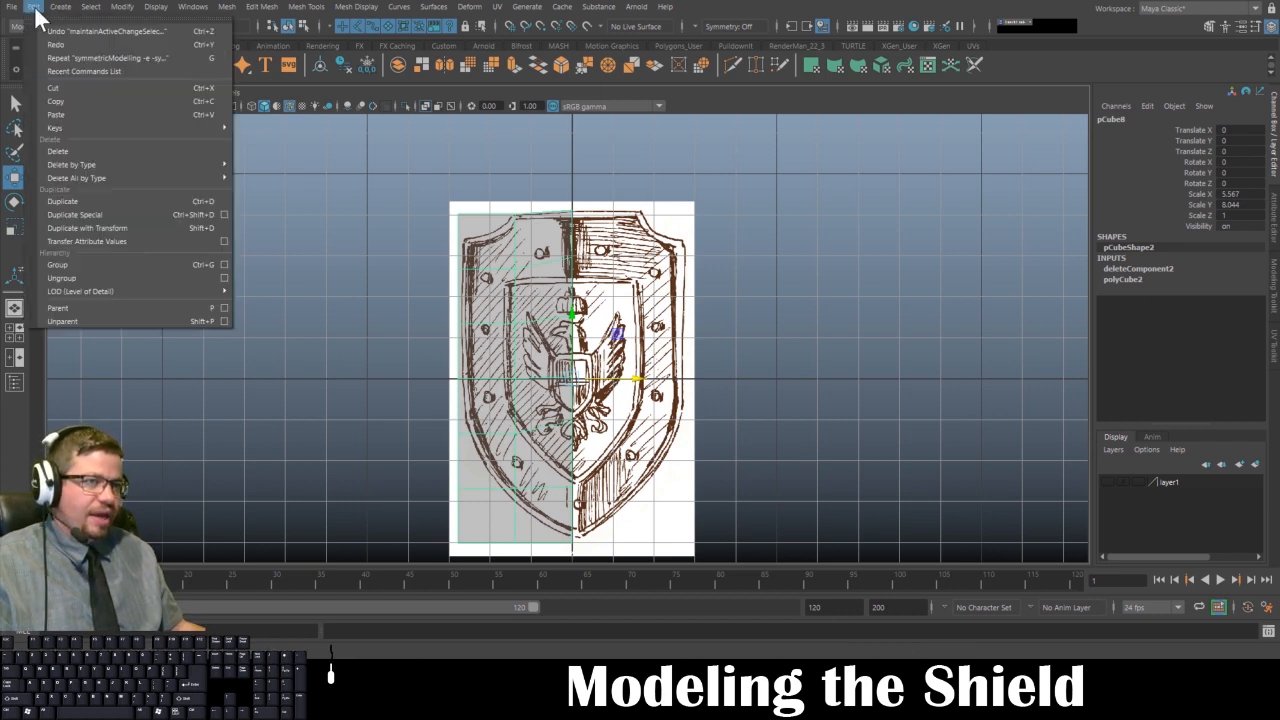
pyautogui.moveTo(87, 173)
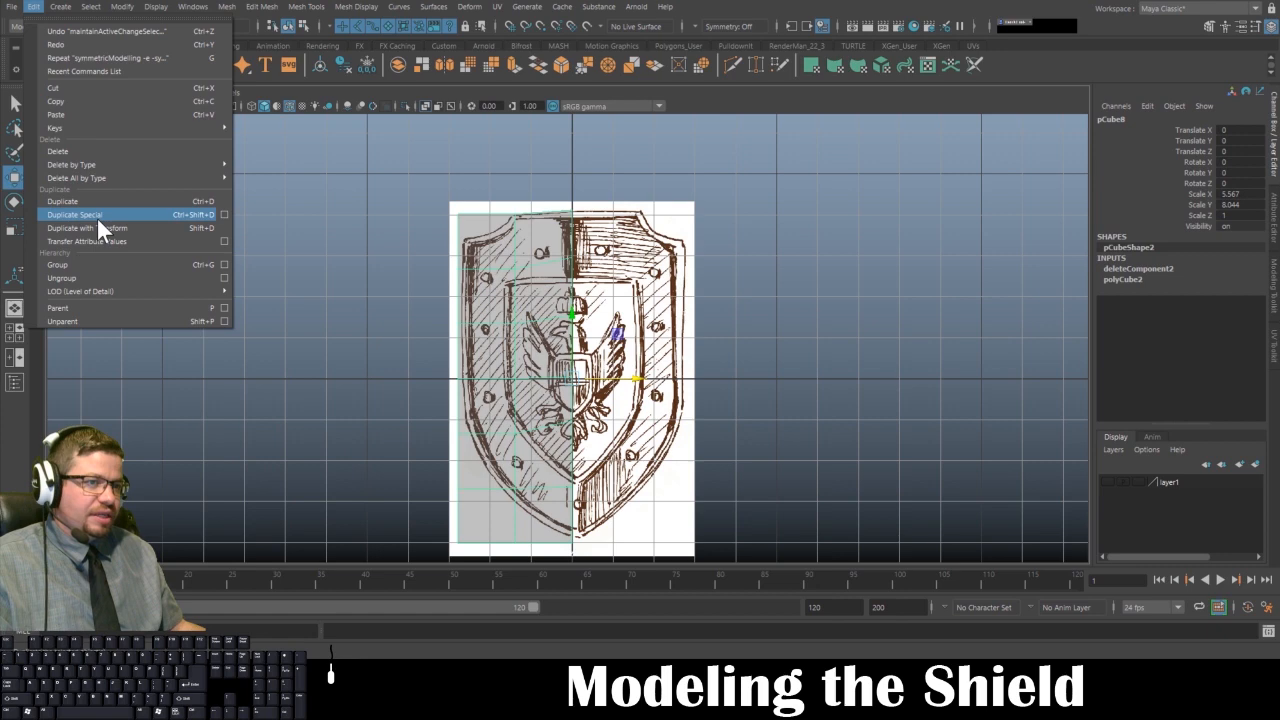
pyautogui.click(224, 214)
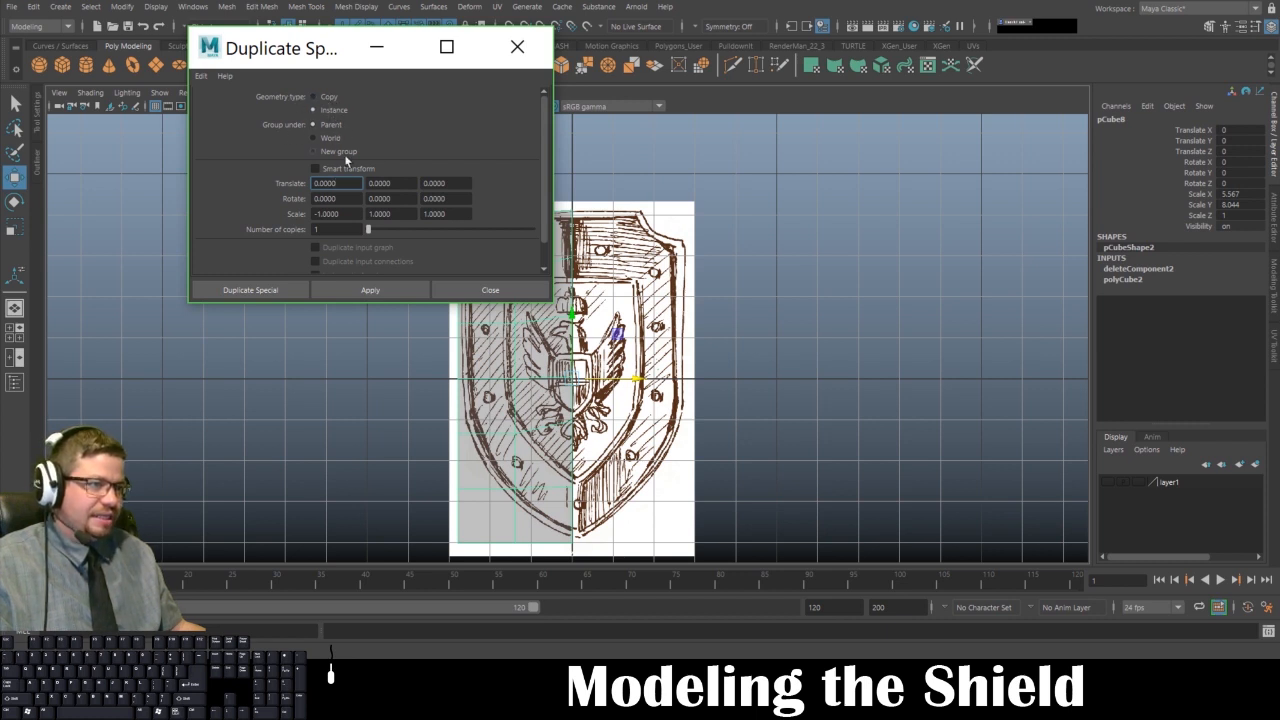
pyautogui.moveTo(344, 214); pyautogui.dragTo(312, 214)
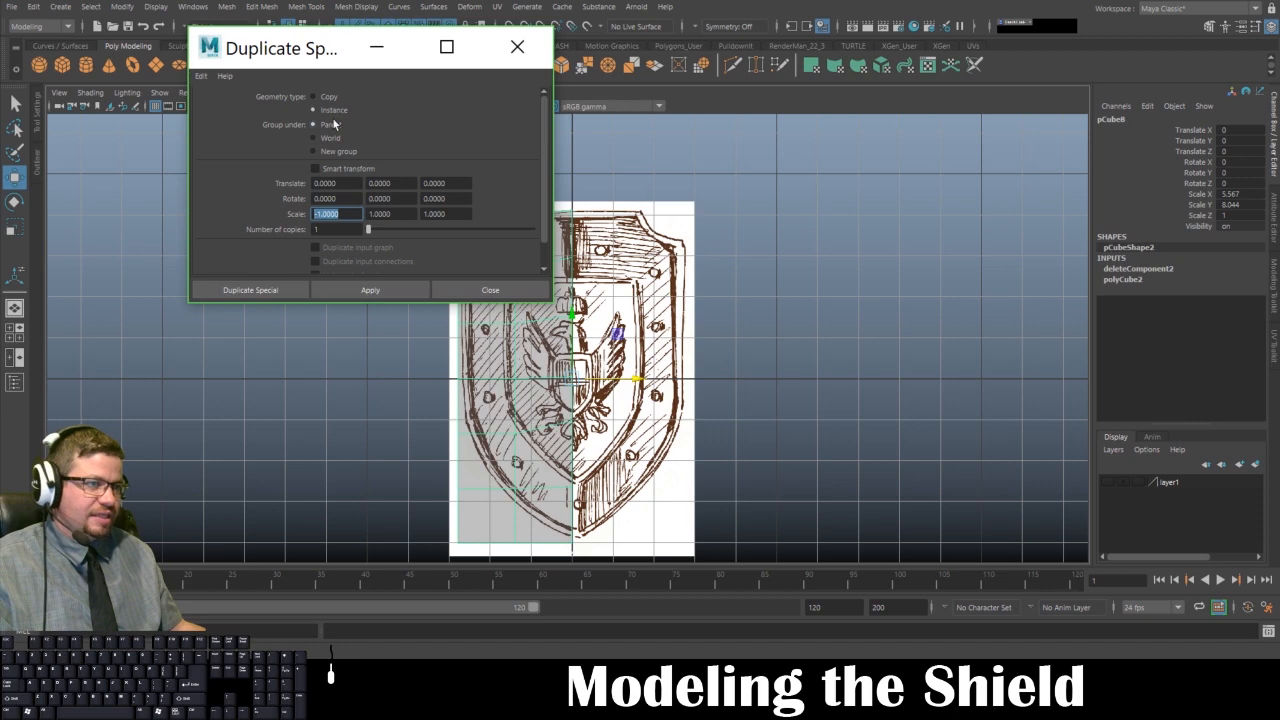
pyautogui.click(263, 290)
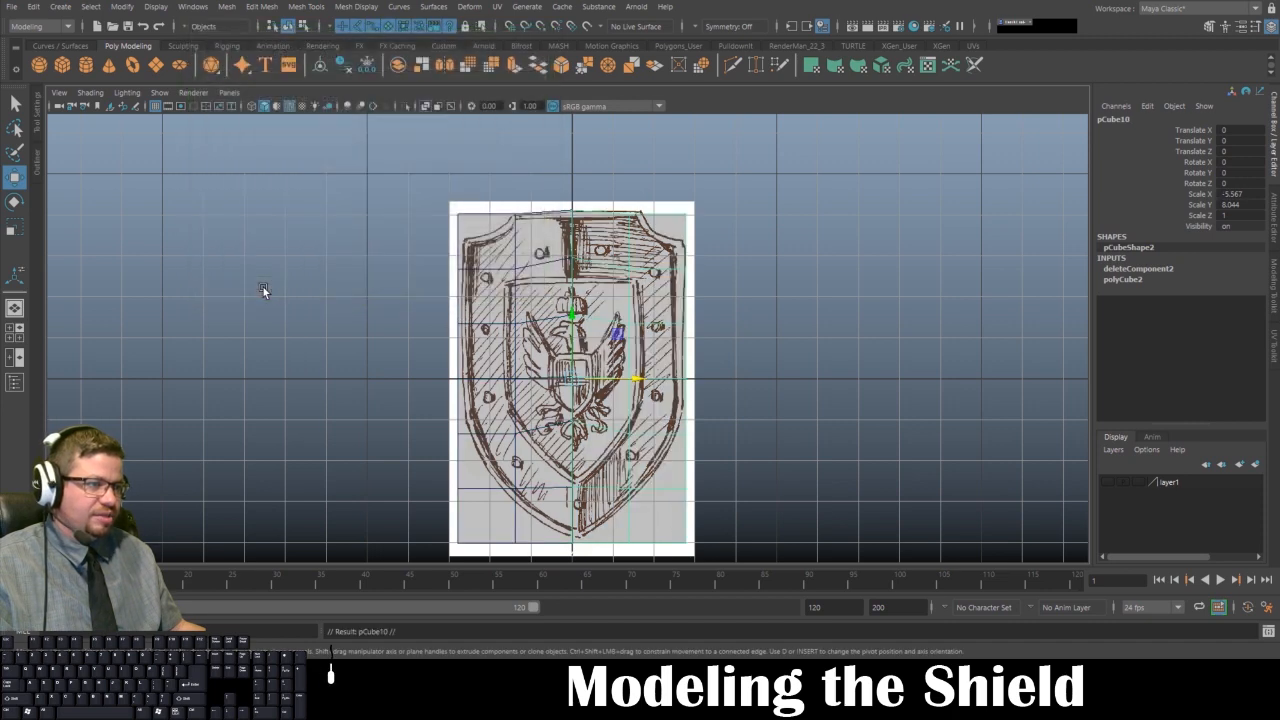
# - Move the half cube's upper corner, top and side vertices onto the sketch's shield outline
pyautogui.moveTo(478, 245); pyautogui.dragTo(453, 188, button='right')
pyautogui.moveTo(453, 187)
pyautogui.mouseDown()
pyautogui.moveTo(479, 227)
pyautogui.moveTo(469, 244)
pyautogui.mouseUp()
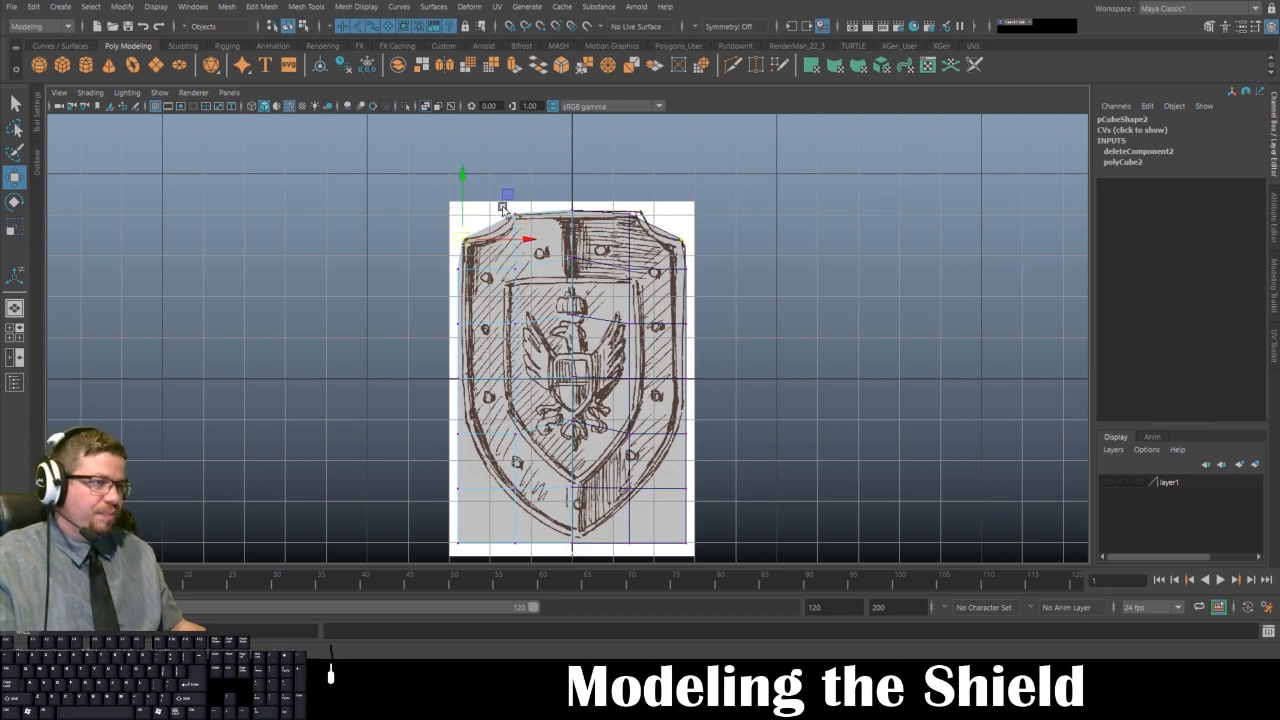
pyautogui.moveTo(494, 167)
pyautogui.mouseDown()
pyautogui.moveTo(519, 205)
pyautogui.moveTo(511, 213)
pyautogui.mouseUp()
pyautogui.moveTo(448, 257)
pyautogui.mouseDown()
pyautogui.moveTo(486, 280)
pyautogui.moveTo(468, 449)
pyautogui.moveTo(516, 430)
pyautogui.moveTo(465, 424)
pyautogui.mouseUp()
# - Move the half cube's lower side and bottom vertices inward onto the sketch's curved lower outline
pyautogui.moveTo(432, 481); pyautogui.dragTo(491, 474)
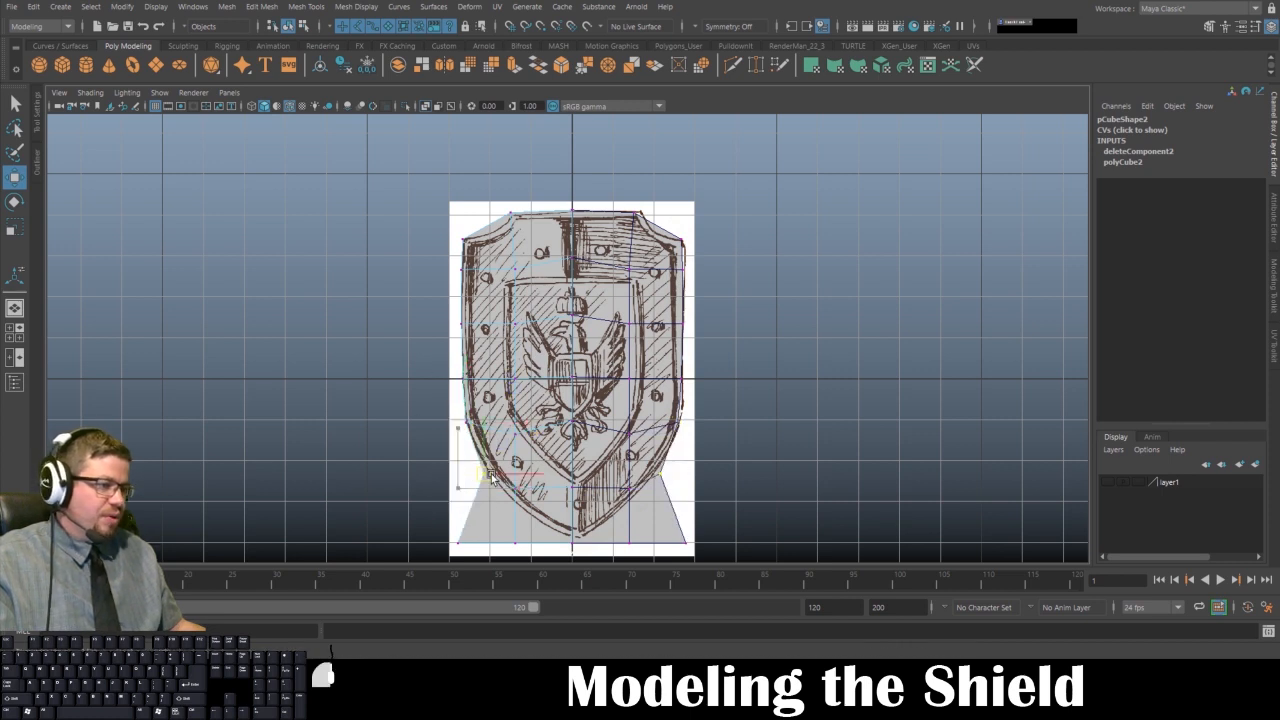
pyautogui.moveTo(450, 530)
pyautogui.mouseDown()
pyautogui.moveTo(496, 584)
pyautogui.moveTo(511, 497)
pyautogui.mouseUp()
pyautogui.moveTo(504, 548); pyautogui.dragTo(522, 535)
pyautogui.moveTo(516, 543); pyautogui.dragTo(537, 520)
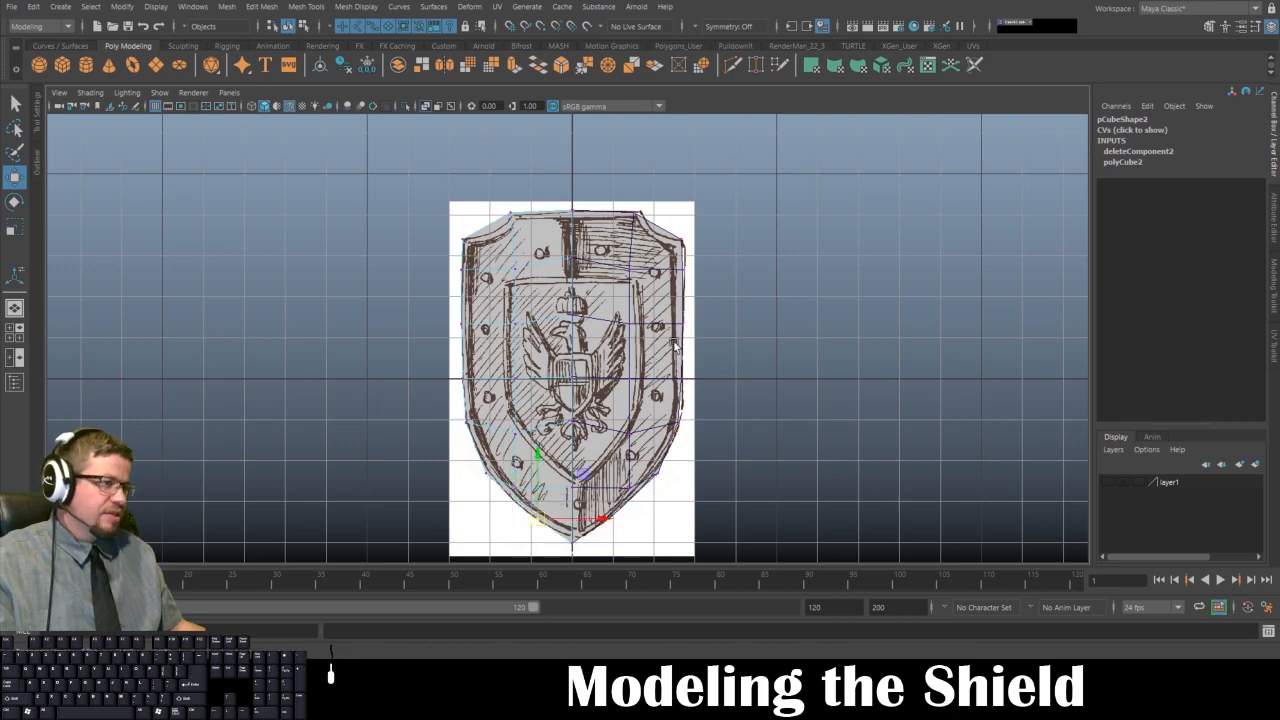
# - Select both mirrored halves of the shield and delete them
pyautogui.keyDown('alt'); pyautogui.moveTo(557, 345); pyautogui.dragTo(612, 288, button='right'); pyautogui.keyUp('alt')
pyautogui.click(589, 336)
pyautogui.keyDown('shift'); pyautogui.click(506, 333); pyautogui.keyUp('shift')
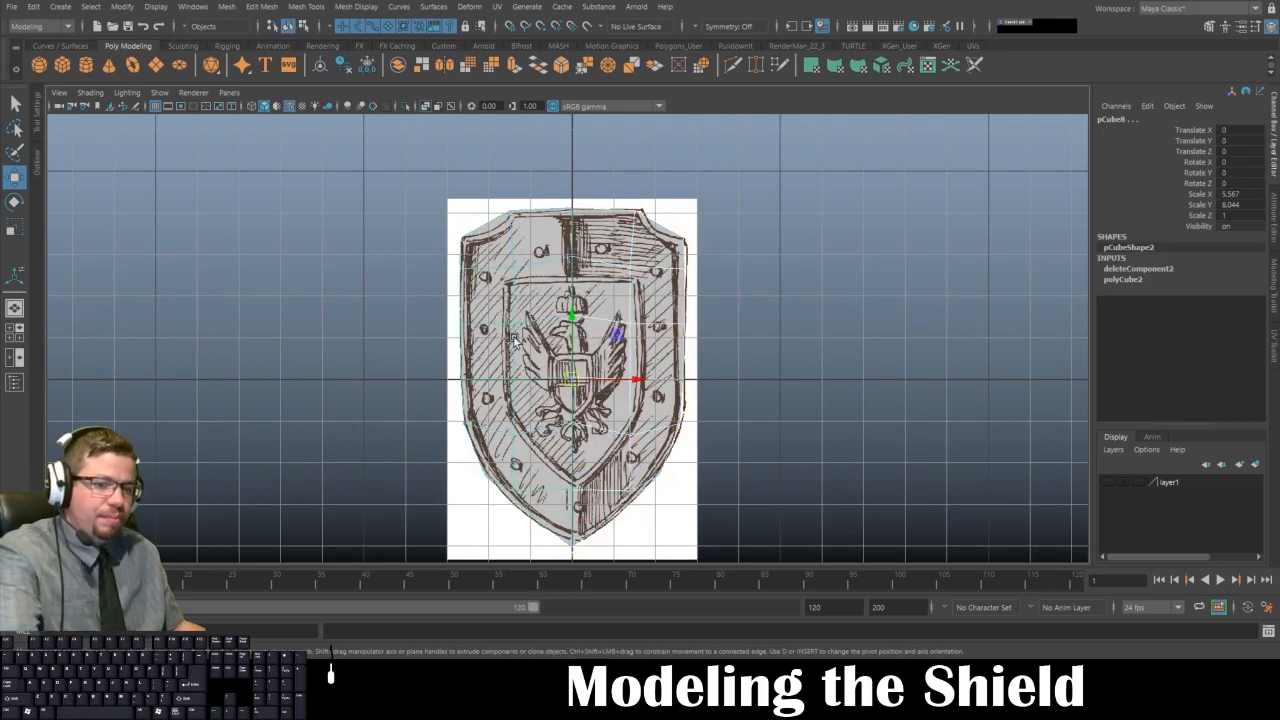
pyautogui.press('Delete')
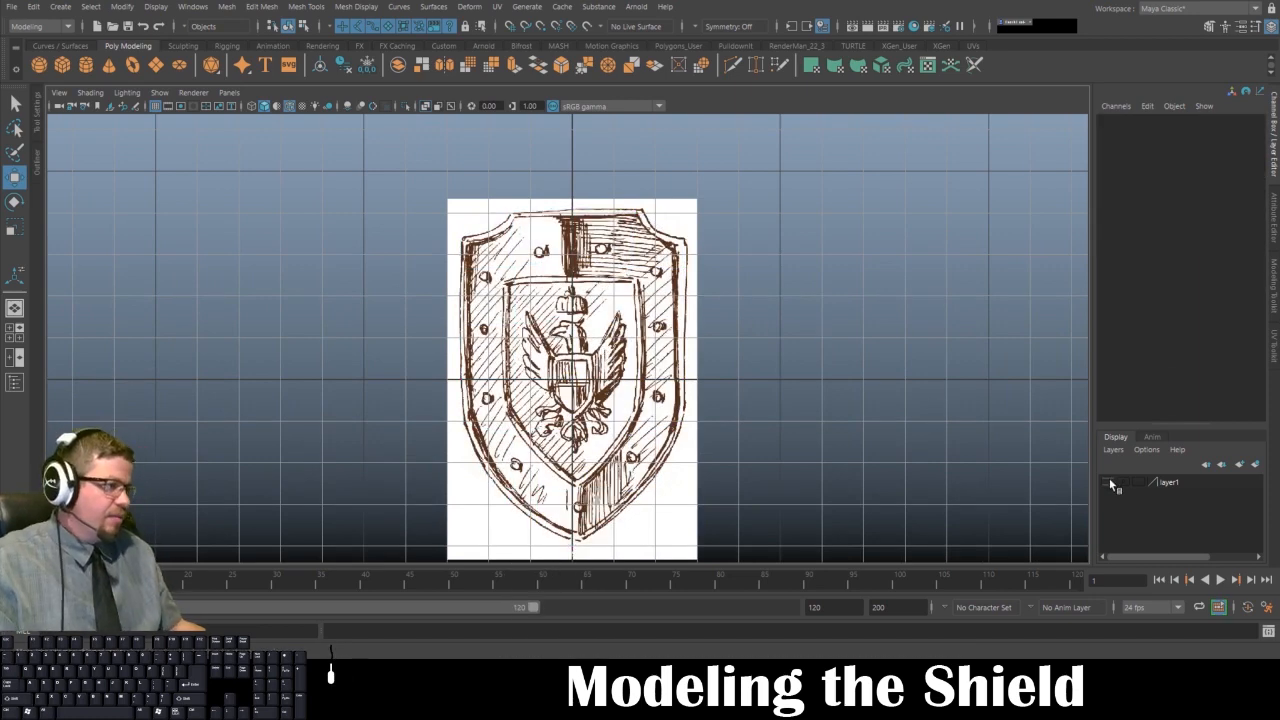
# - Show layer1 and select the full-width cube it contains
pyautogui.click(1134, 482)
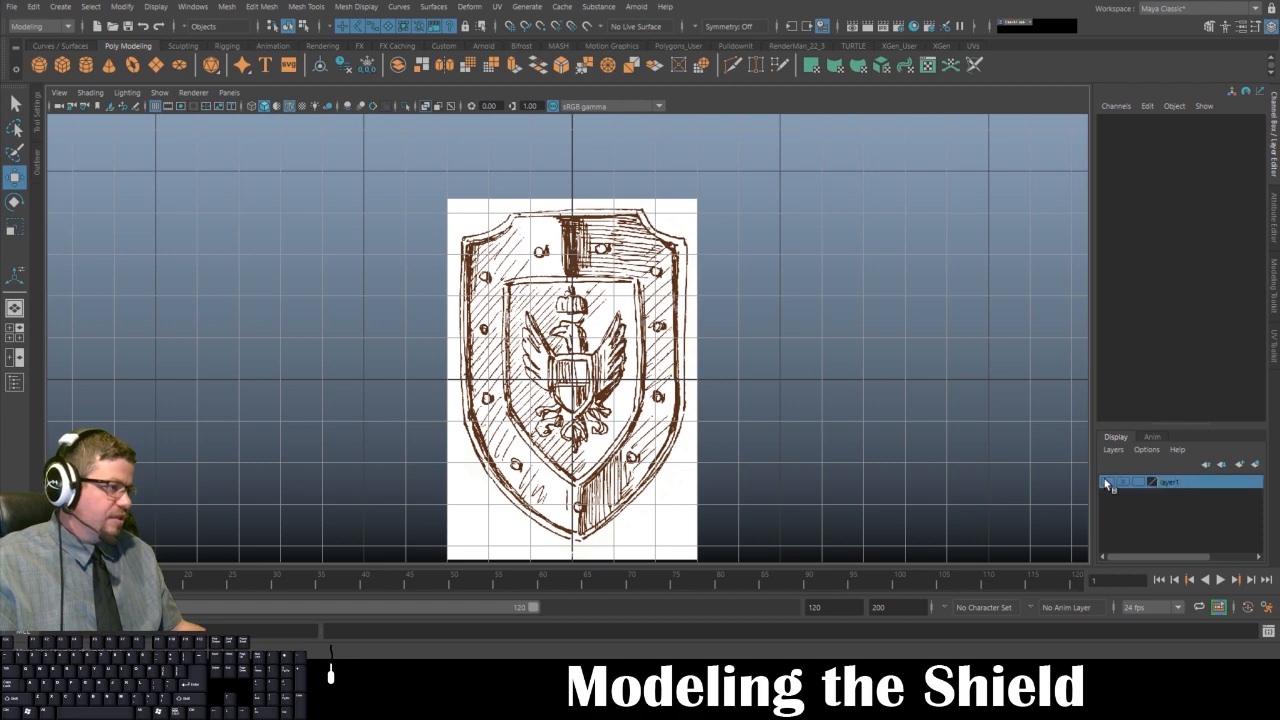
pyautogui.click(1107, 484)
pyautogui.click(609, 333)
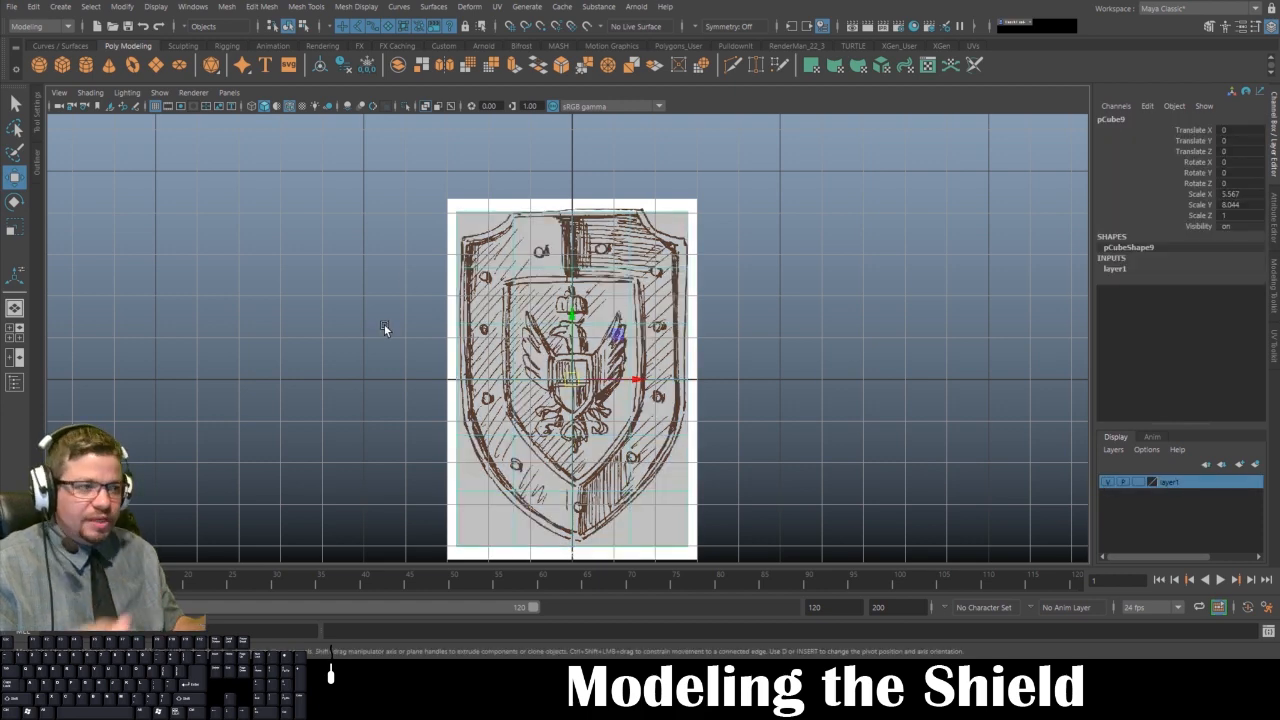
# - Turn on Object X symmetry for the full-width cube and display the symmetry setting in the Modeling Toolkit
pyautogui.press('w')
pyautogui.click(541, 288)
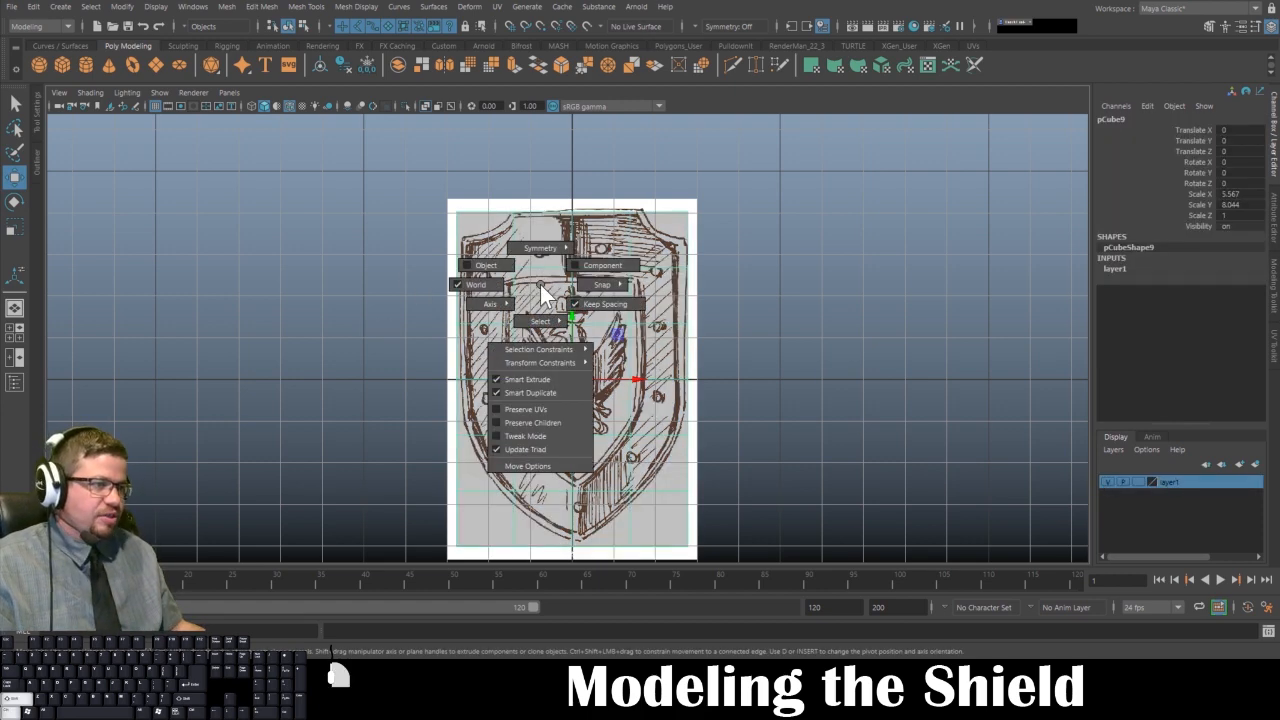
pyautogui.click(541, 299)
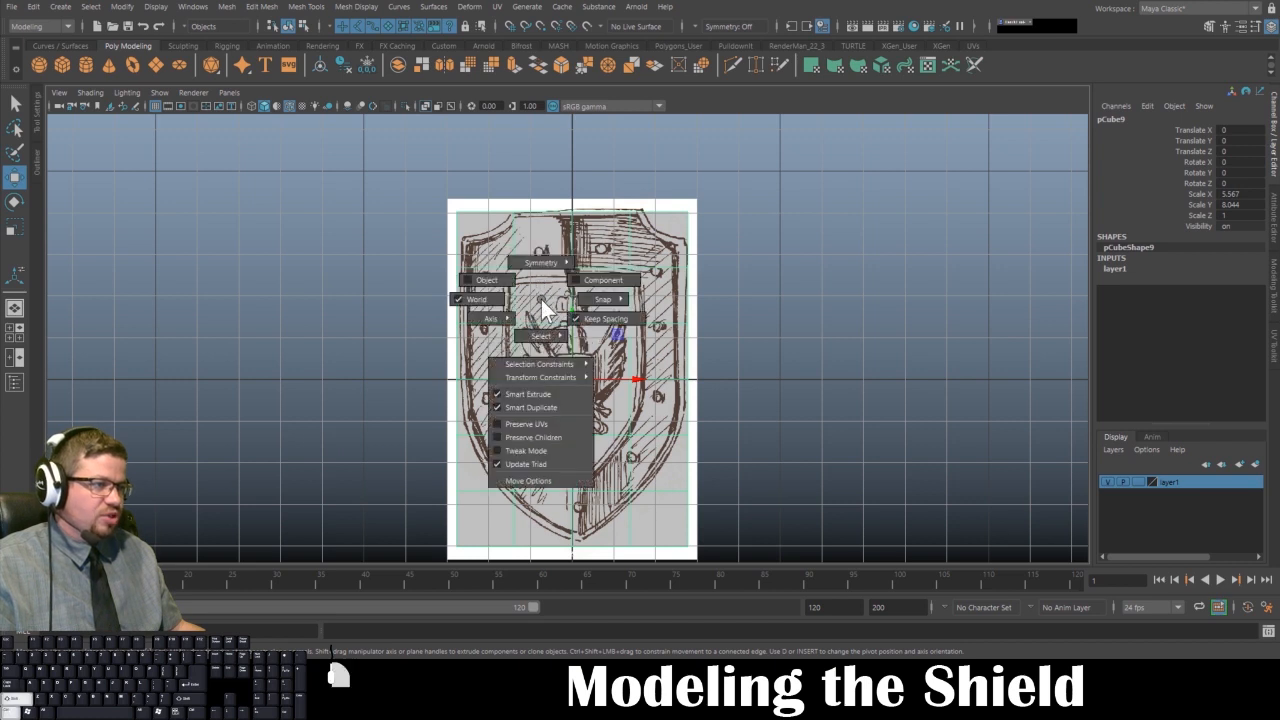
pyautogui.moveTo(541, 299); pyautogui.dragTo(538, 212)
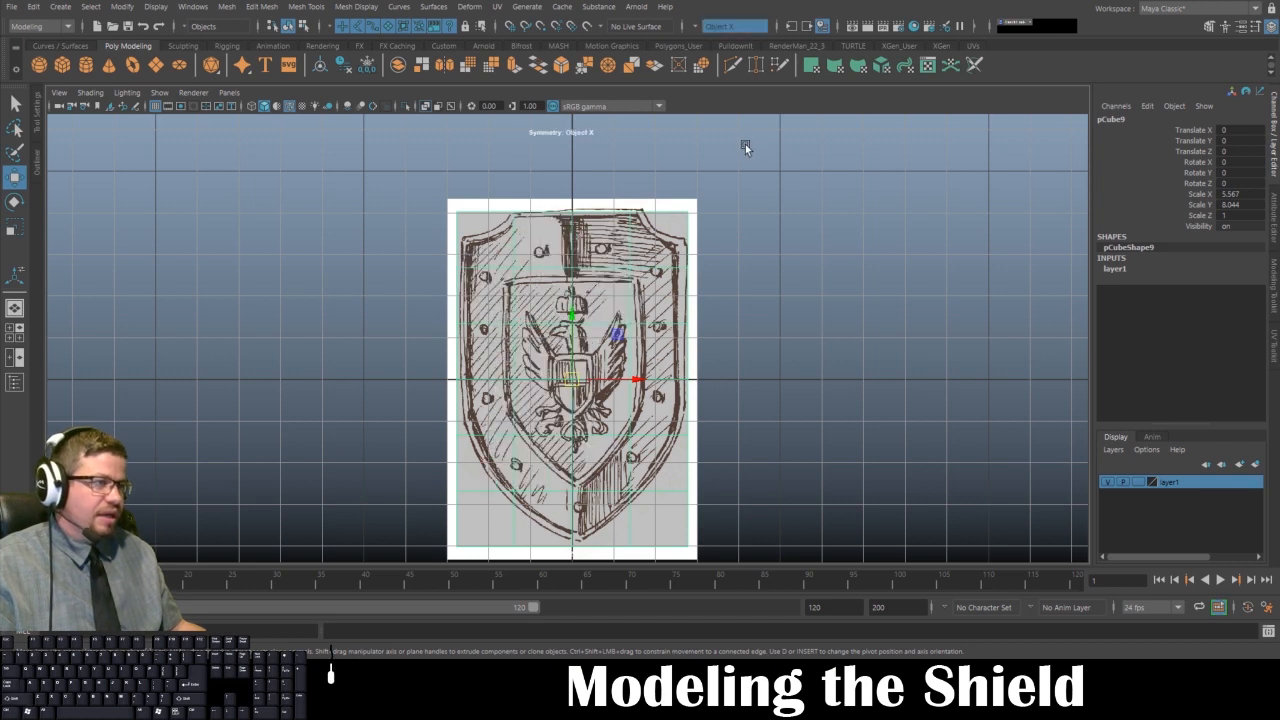
pyautogui.click(706, 25)
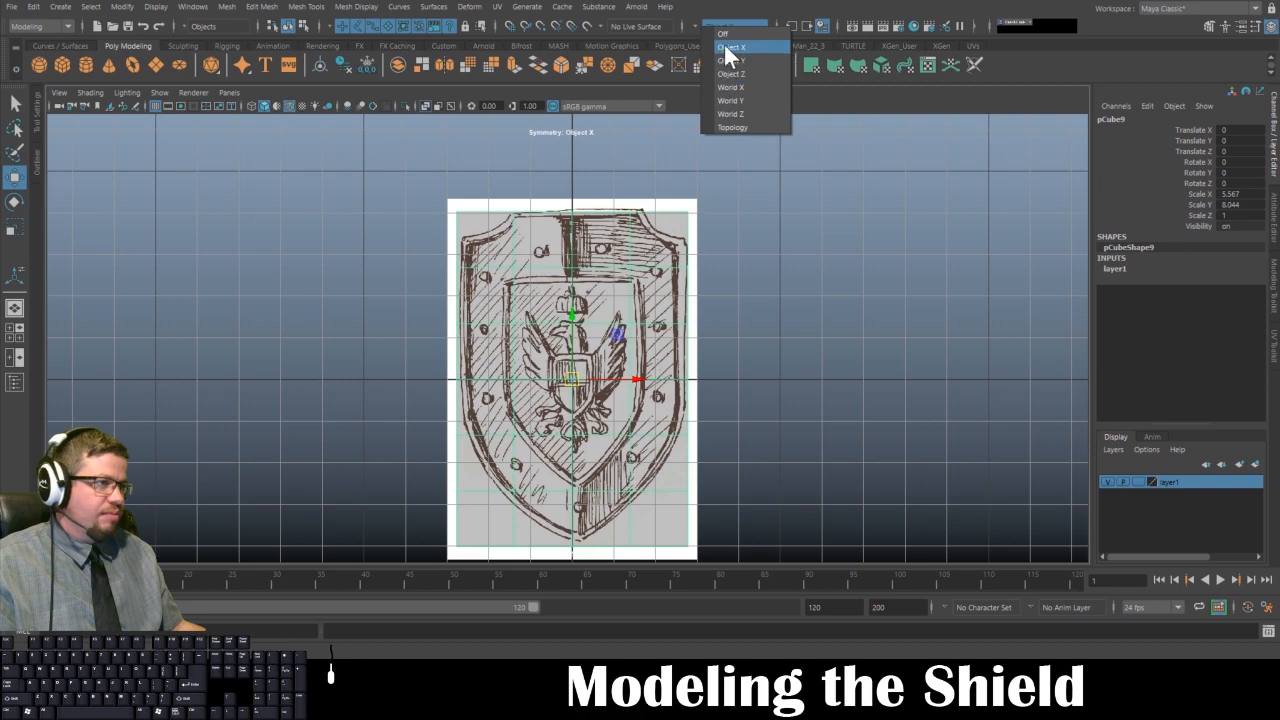
pyautogui.click(725, 46)
pyautogui.click(1273, 285)
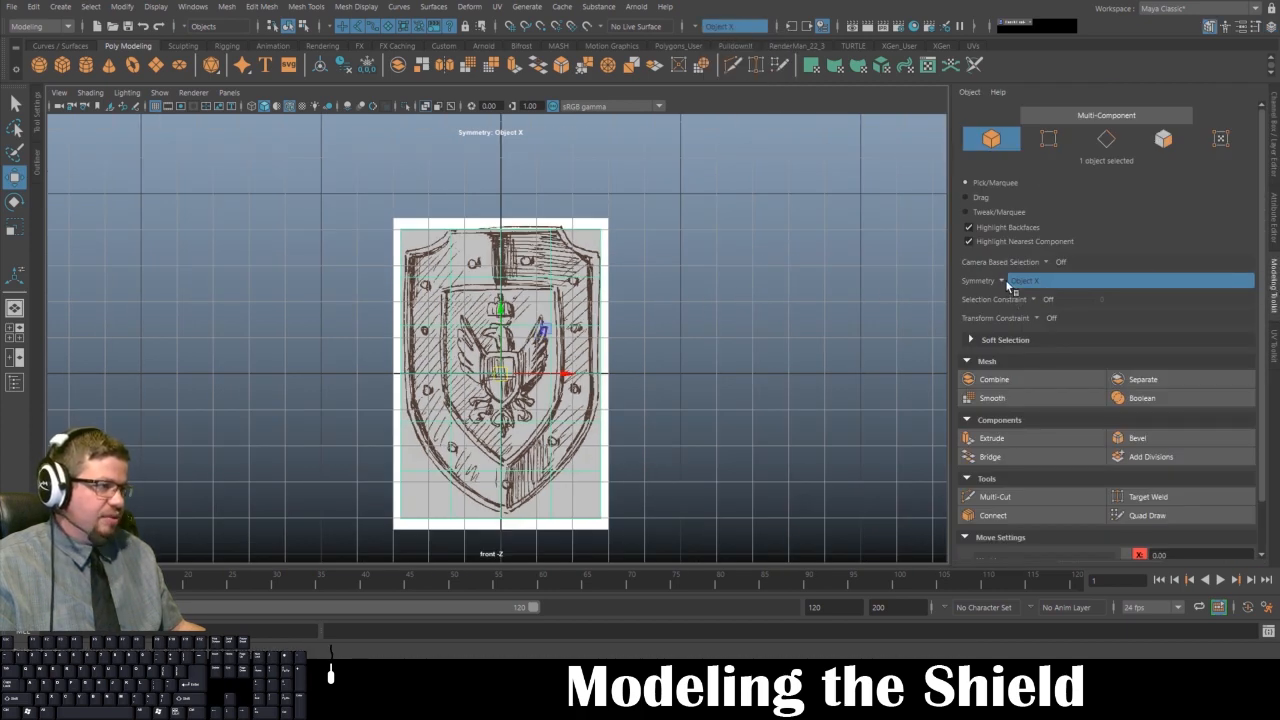
# - Move the cube's upper outer corner vertices down onto the sketch's shoulder points with symmetry on
pyautogui.moveTo(443, 267); pyautogui.dragTo(385, 262, button='right')
pyautogui.moveTo(369, 186)
pyautogui.mouseDown()
pyautogui.moveTo(413, 235)
pyautogui.moveTo(404, 248)
pyautogui.mouseUp()
pyautogui.press('w')
pyautogui.press('f')
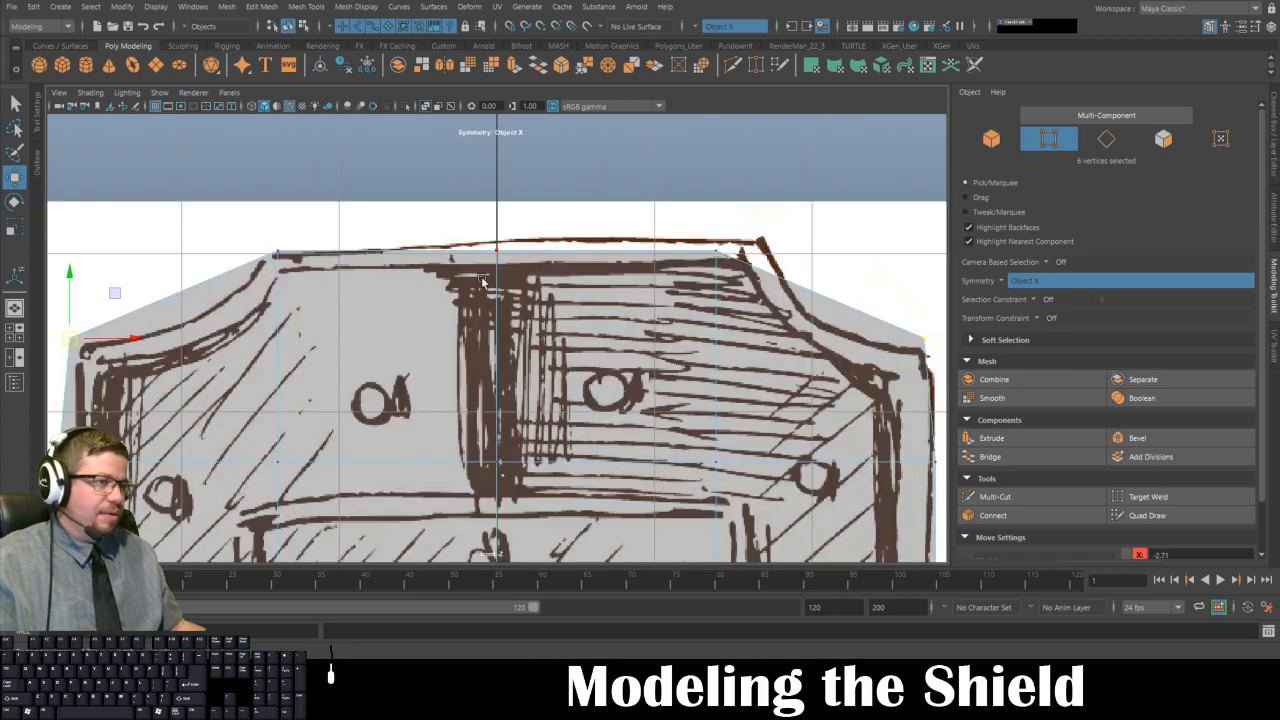
pyautogui.keyDown('alt'); pyautogui.moveTo(475, 301); pyautogui.dragTo(465, 301, button='right'); pyautogui.keyUp('alt')
pyautogui.keyDown('alt'); pyautogui.moveTo(465, 301); pyautogui.dragTo(625, 225, button='middle'); pyautogui.keyUp('alt')
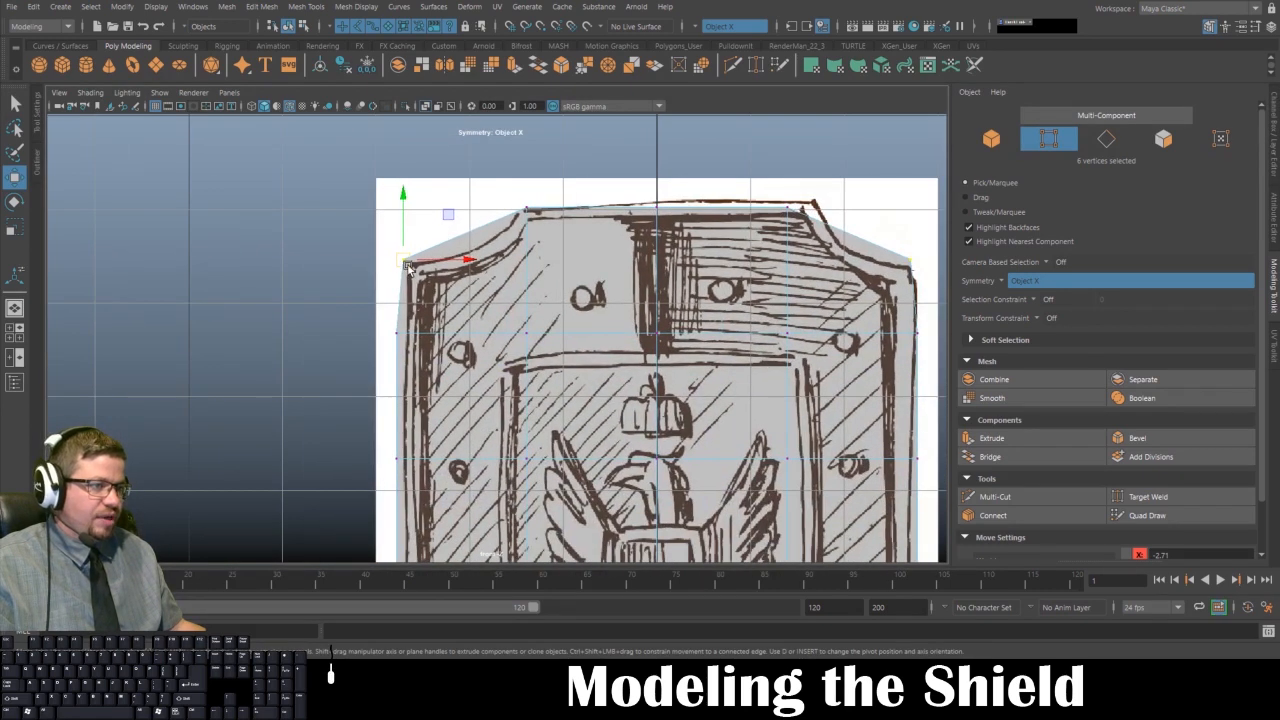
pyautogui.moveTo(408, 264); pyautogui.dragTo(411, 264)
# - Move the outer side vertices from below the shoulder to mid-height inward onto the sketch's side edge
pyautogui.keyDown('alt'); pyautogui.moveTo(489, 309); pyautogui.dragTo(505, 277, button='middle'); pyautogui.keyUp('alt')
pyautogui.moveTo(350, 283); pyautogui.dragTo(479, 303)
pyautogui.keyDown('alt'); pyautogui.moveTo(474, 330); pyautogui.dragTo(532, 237, button='middle'); pyautogui.keyUp('alt')
pyautogui.moveTo(437, 288); pyautogui.dragTo(541, 335)
pyautogui.keyDown('alt'); pyautogui.moveTo(519, 353); pyautogui.dragTo(573, 183, button='middle'); pyautogui.keyUp('alt')
pyautogui.moveTo(497, 270); pyautogui.dragTo(594, 287)
pyautogui.keyDown('alt'); pyautogui.moveTo(594, 288); pyautogui.dragTo(602, 243, button='middle'); pyautogui.keyUp('alt')
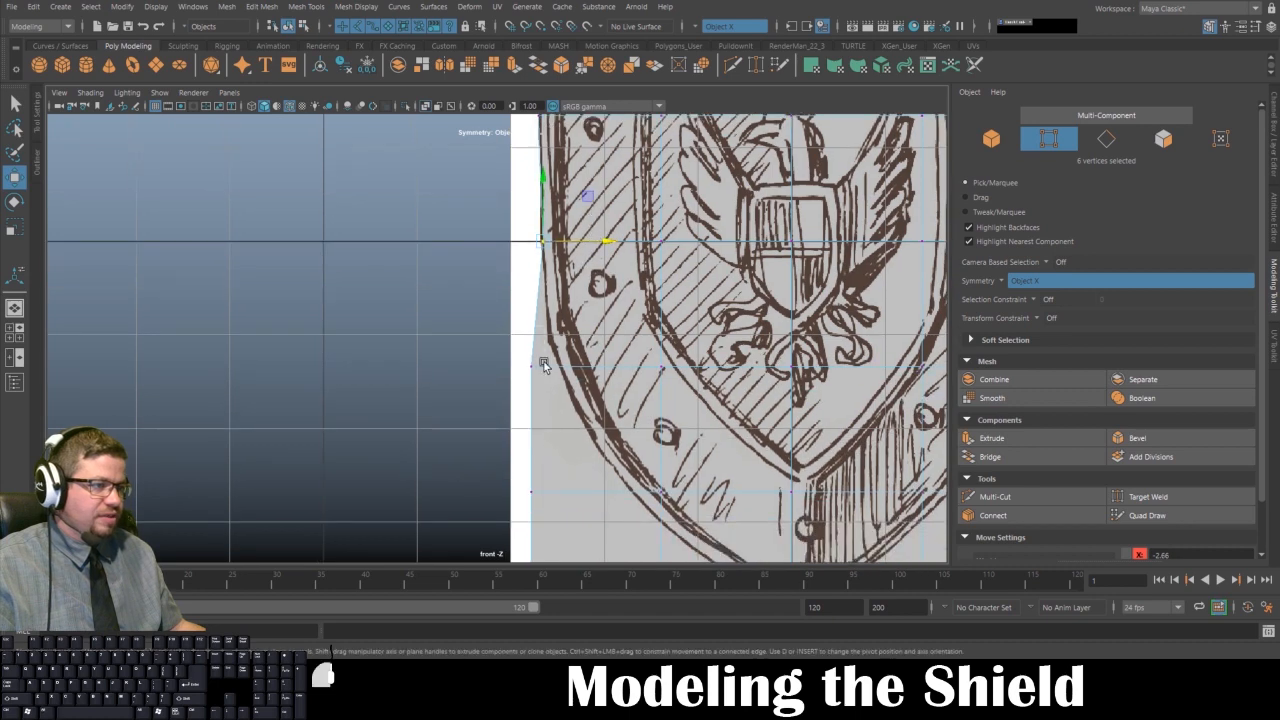
# - Move the two outer side vertex rows below mid-height onto the sketch's curved lower edge
pyautogui.press('F8')
pyautogui.moveTo(576, 307); pyautogui.dragTo(545, 301, button='right')
pyautogui.moveTo(486, 319); pyautogui.dragTo(549, 342)
pyautogui.keyDown('alt'); pyautogui.moveTo(520, 445); pyautogui.dragTo(497, 334, button='middle'); pyautogui.keyUp('alt')
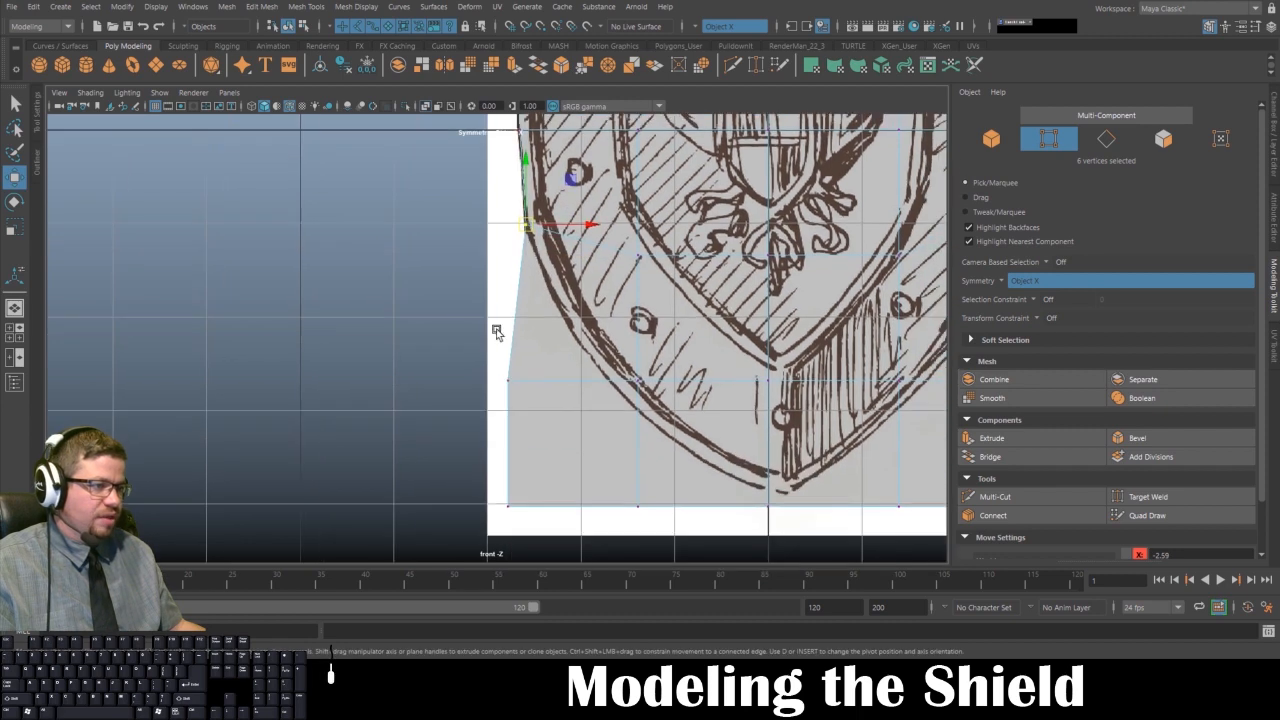
pyautogui.moveTo(485, 337)
pyautogui.mouseDown()
pyautogui.moveTo(517, 392)
pyautogui.moveTo(574, 342)
pyautogui.mouseUp()
# - Move the bottom corner, inner and centre vertices onto the sketch's outline to form the shield's lower point
pyautogui.moveTo(497, 461); pyautogui.dragTo(561, 560)
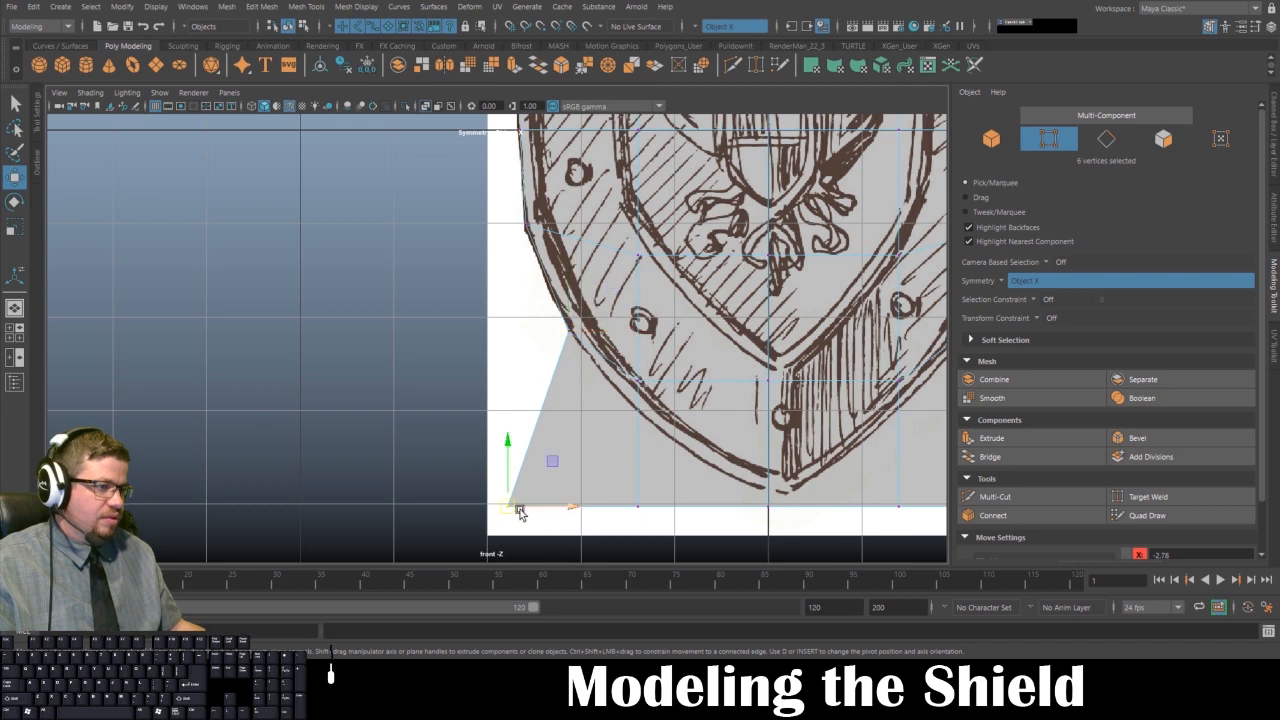
pyautogui.moveTo(545, 505); pyautogui.dragTo(626, 438)
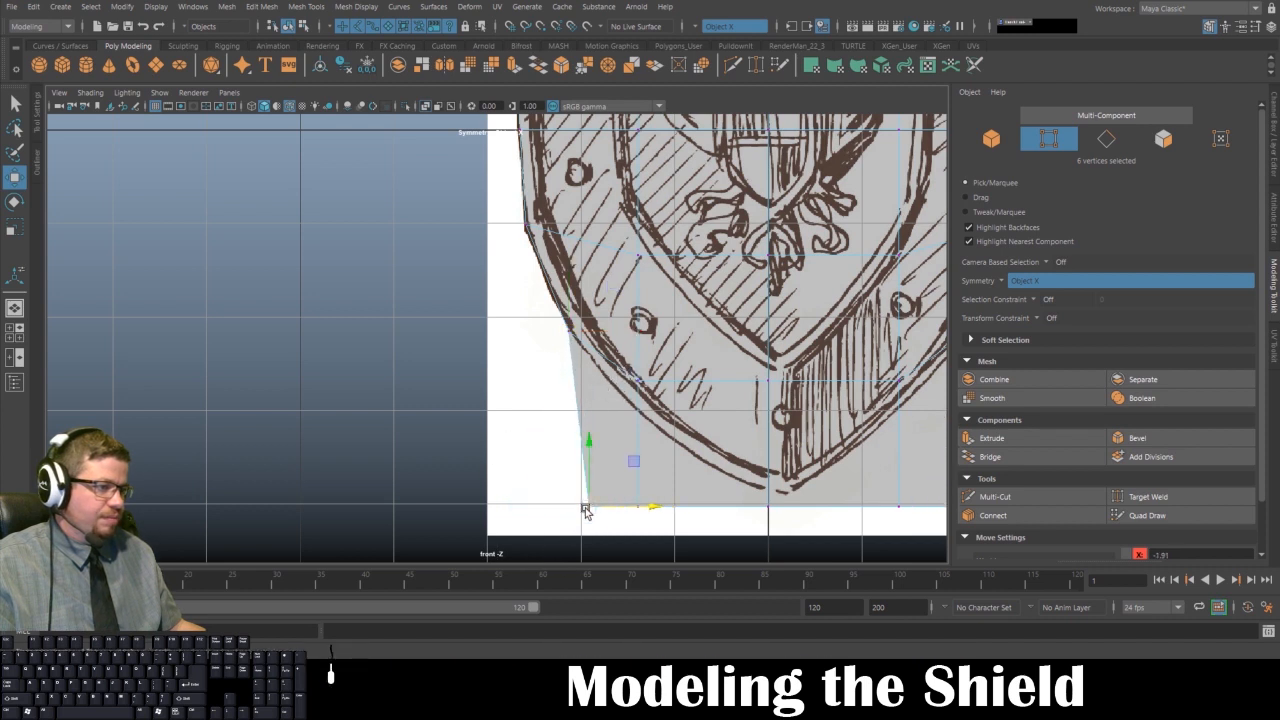
pyautogui.moveTo(588, 506); pyautogui.dragTo(605, 380)
pyautogui.moveTo(600, 480); pyautogui.dragTo(693, 561)
pyautogui.moveTo(637, 506); pyautogui.dragTo(788, 518)
pyautogui.moveTo(770, 444); pyautogui.dragTo(770, 439)
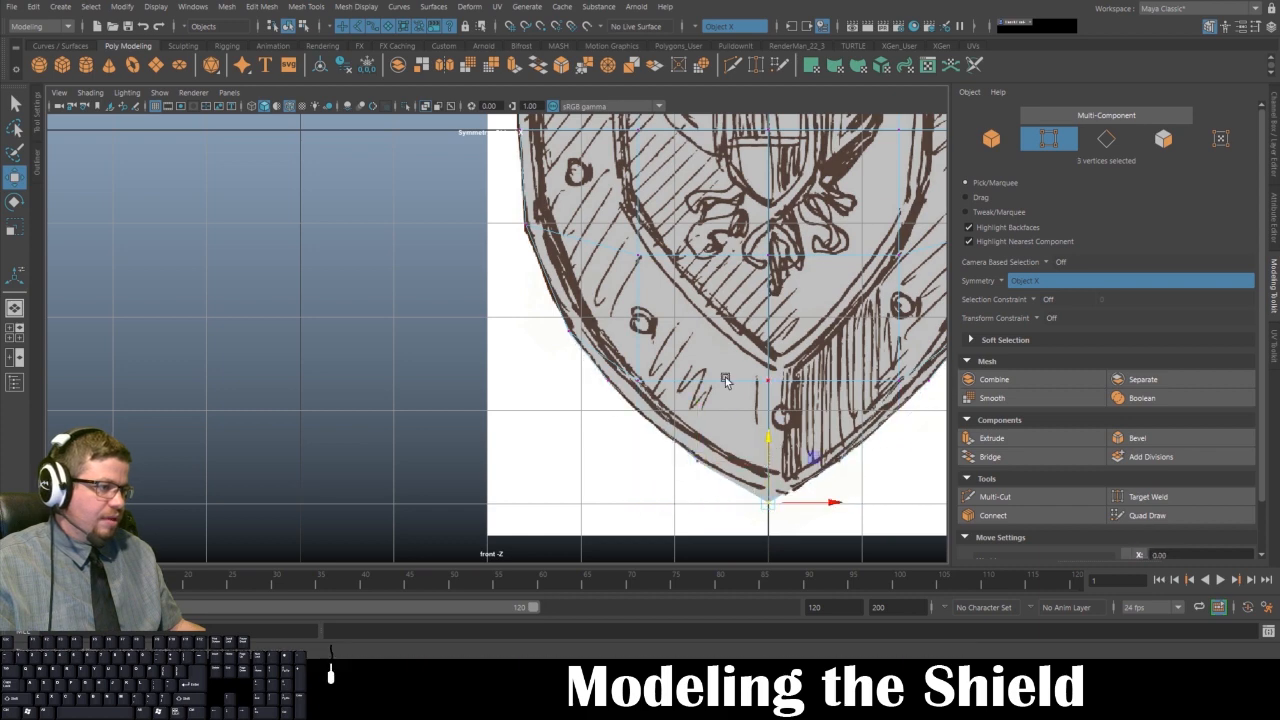
# - Raise the top centre vertices slightly to meet the sketch's upper edge
pyautogui.keyDown('alt'); pyautogui.moveTo(741, 358); pyautogui.dragTo(746, 500, button='middle'); pyautogui.keyUp('alt')
pyautogui.keyDown('alt'); pyautogui.moveTo(746, 500); pyautogui.dragTo(660, 440, button='right'); pyautogui.keyUp('alt')
pyautogui.keyDown('alt'); pyautogui.moveTo(660, 300); pyautogui.dragTo(658, 458, button='middle'); pyautogui.keyUp('alt')
pyautogui.keyDown('alt'); pyautogui.moveTo(640, 290); pyautogui.dragTo(717, 267, button='right'); pyautogui.keyUp('alt')
pyautogui.keyDown('alt'); pyautogui.moveTo(700, 282); pyautogui.dragTo(686, 290, button='middle'); pyautogui.keyUp('alt')
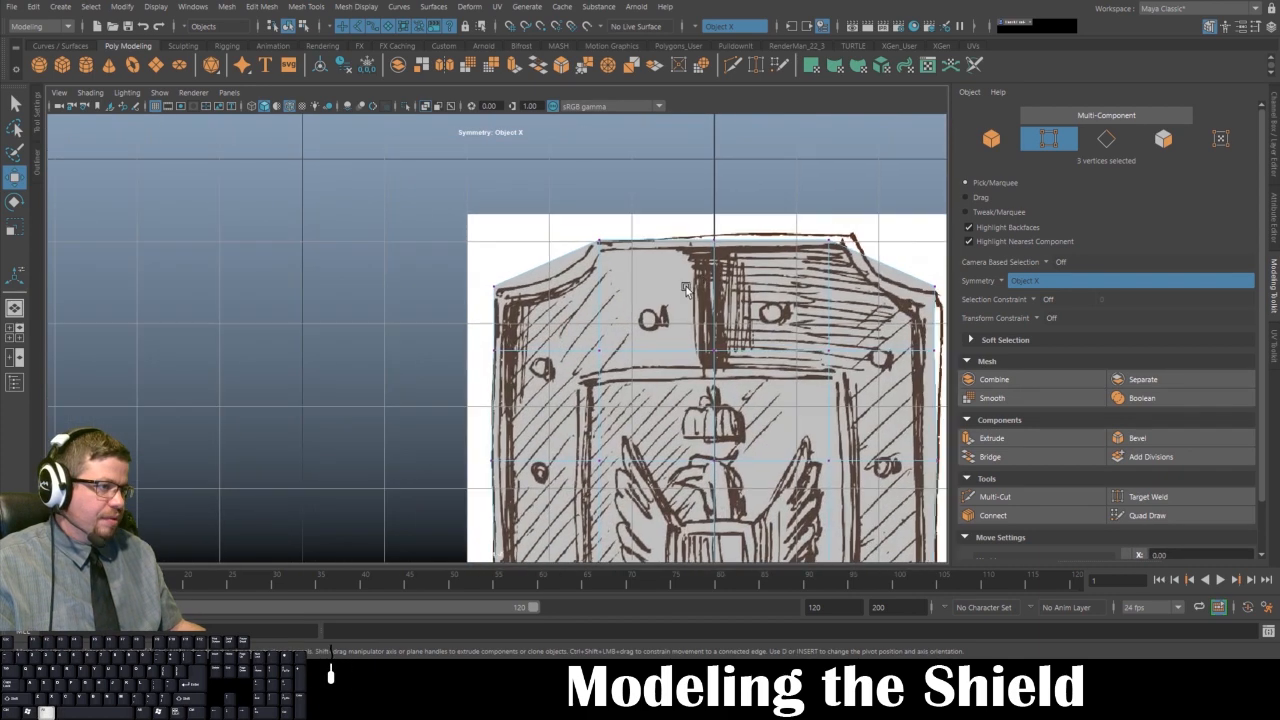
pyautogui.moveTo(697, 224); pyautogui.dragTo(727, 253)
pyautogui.moveTo(714, 174); pyautogui.dragTo(714, 168)
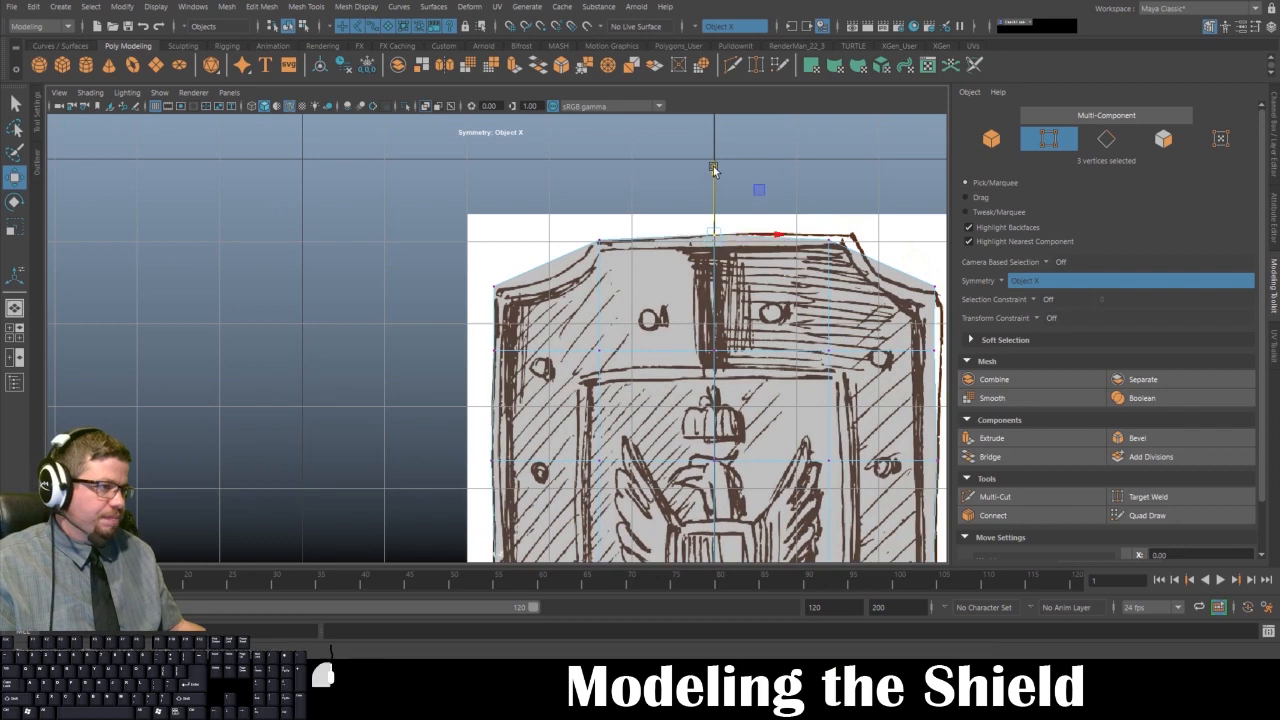
# - Fine-tune the top inner and outer corner vertices against the sketch's shoulders and return to object mode
pyautogui.keyDown('alt'); pyautogui.moveTo(694, 440); pyautogui.dragTo(672, 379, button='right'); pyautogui.keyUp('alt')
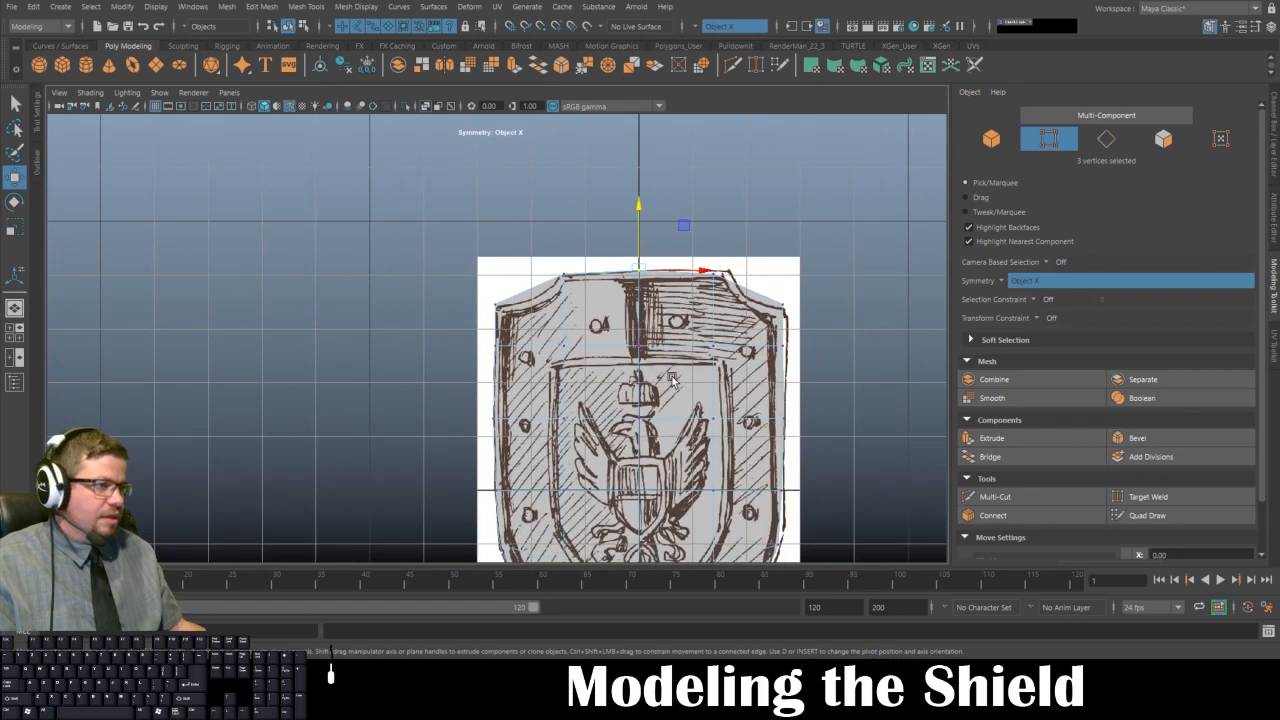
pyautogui.moveTo(540, 262); pyautogui.dragTo(577, 282)
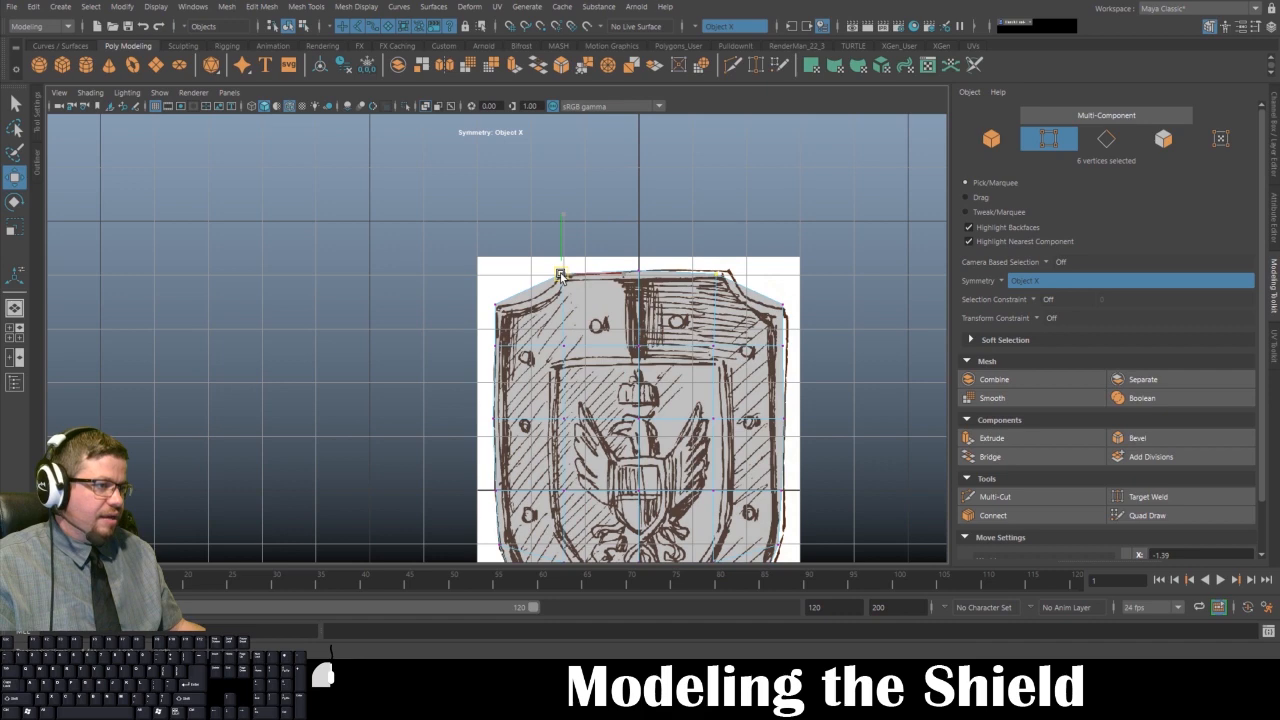
pyautogui.scroll(5, 561, 277)
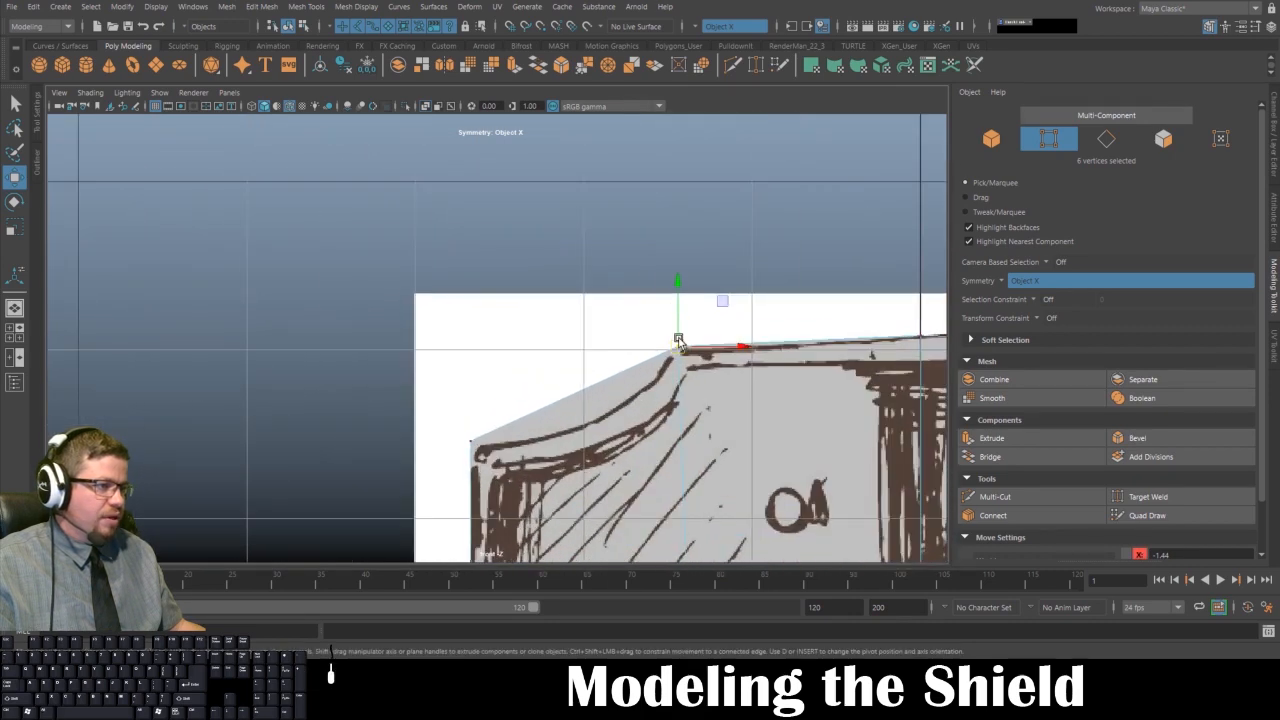
pyautogui.scroll(-4, 497, 360)
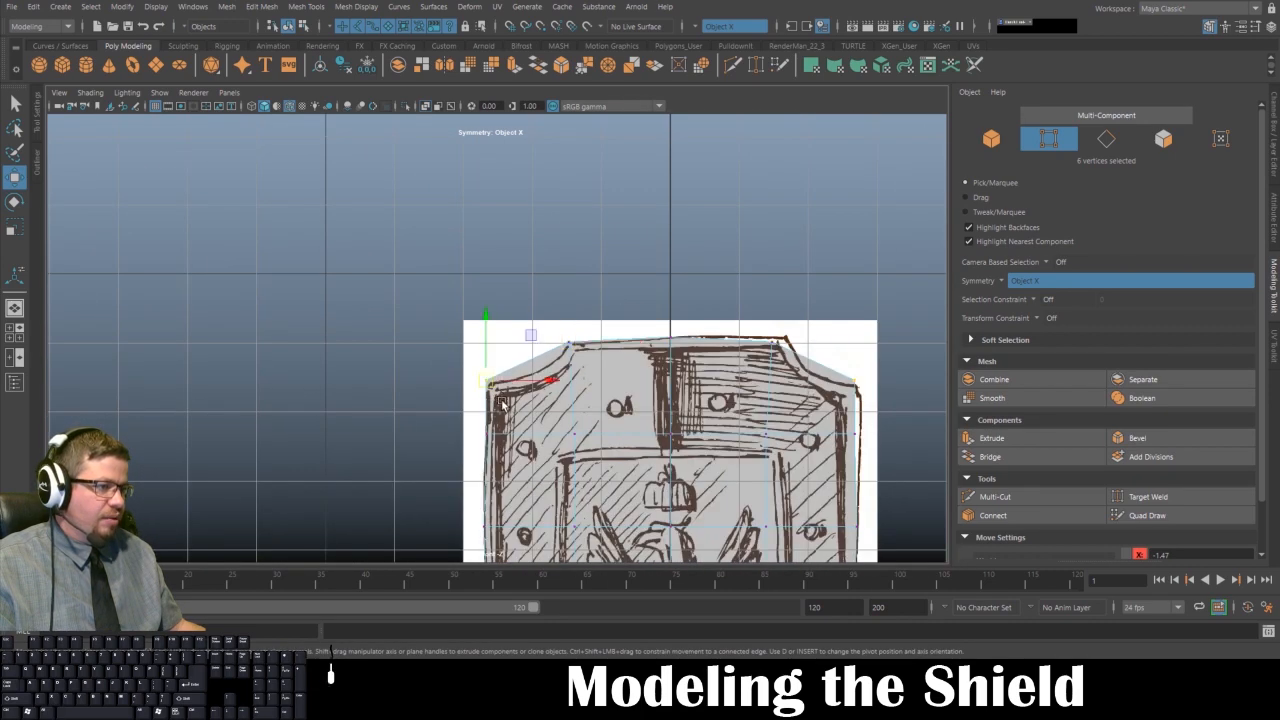
pyautogui.scroll(-2, 558, 403)
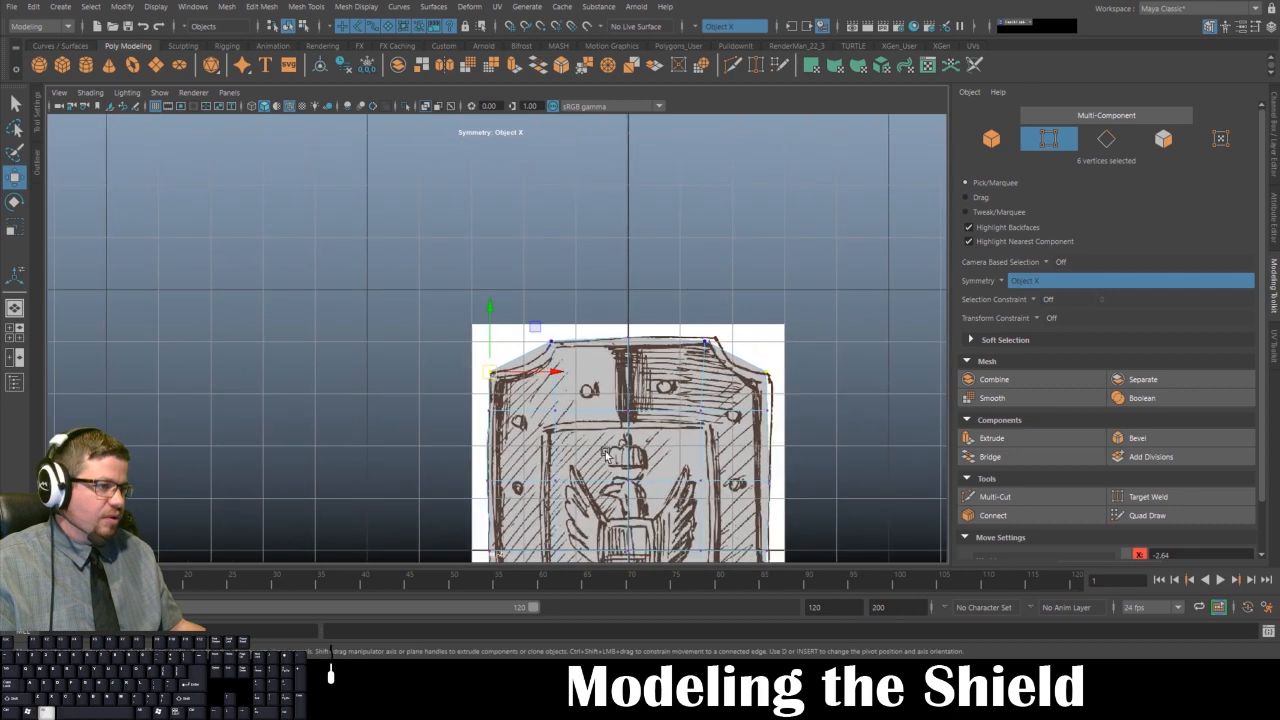
pyautogui.scroll(-3, 606, 455)
pyautogui.scroll(2, 641, 463)
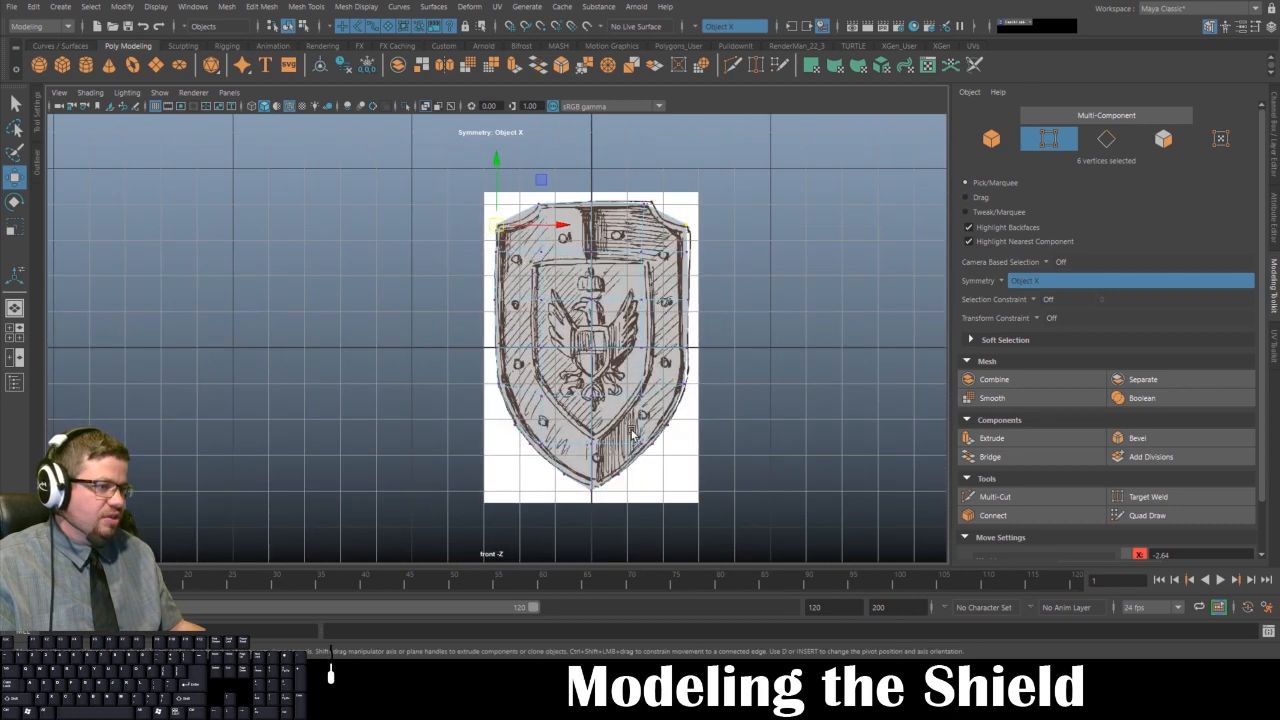
pyautogui.scroll(4, 656, 232)
pyautogui.press('F8')
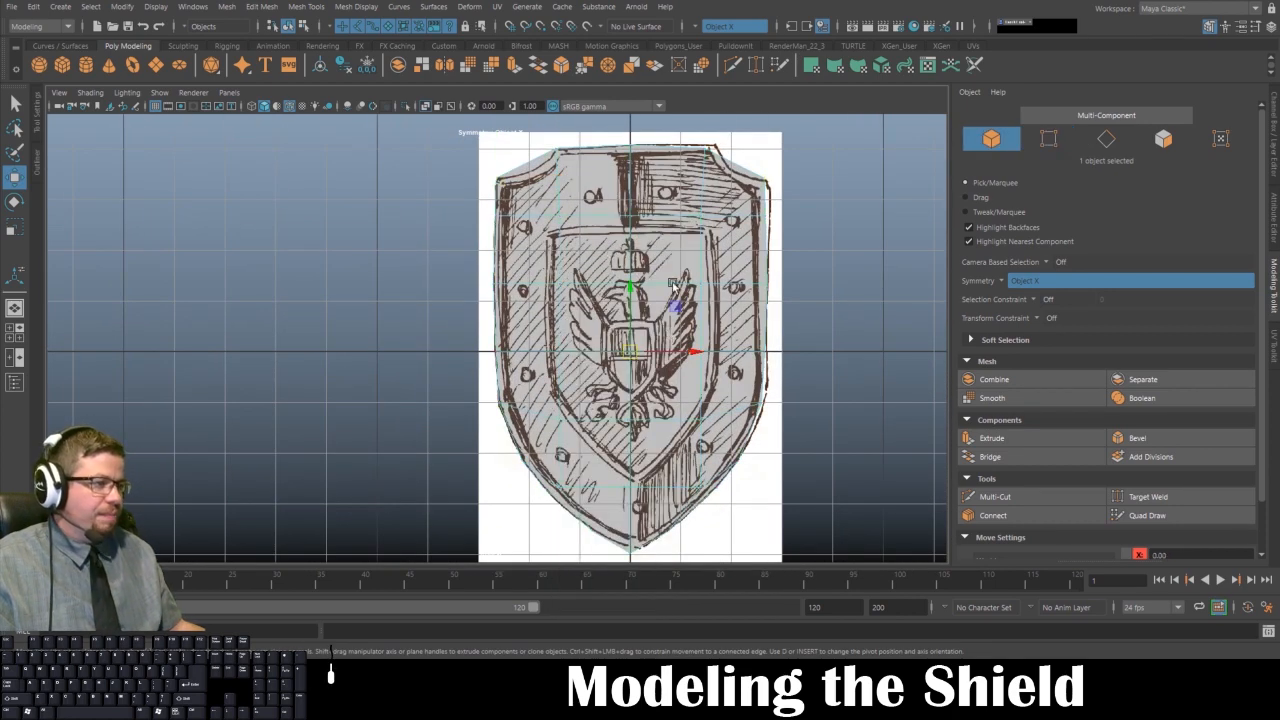
# - Maximize the perspective view and examine the shaped shield up close
pyautogui.press('space')
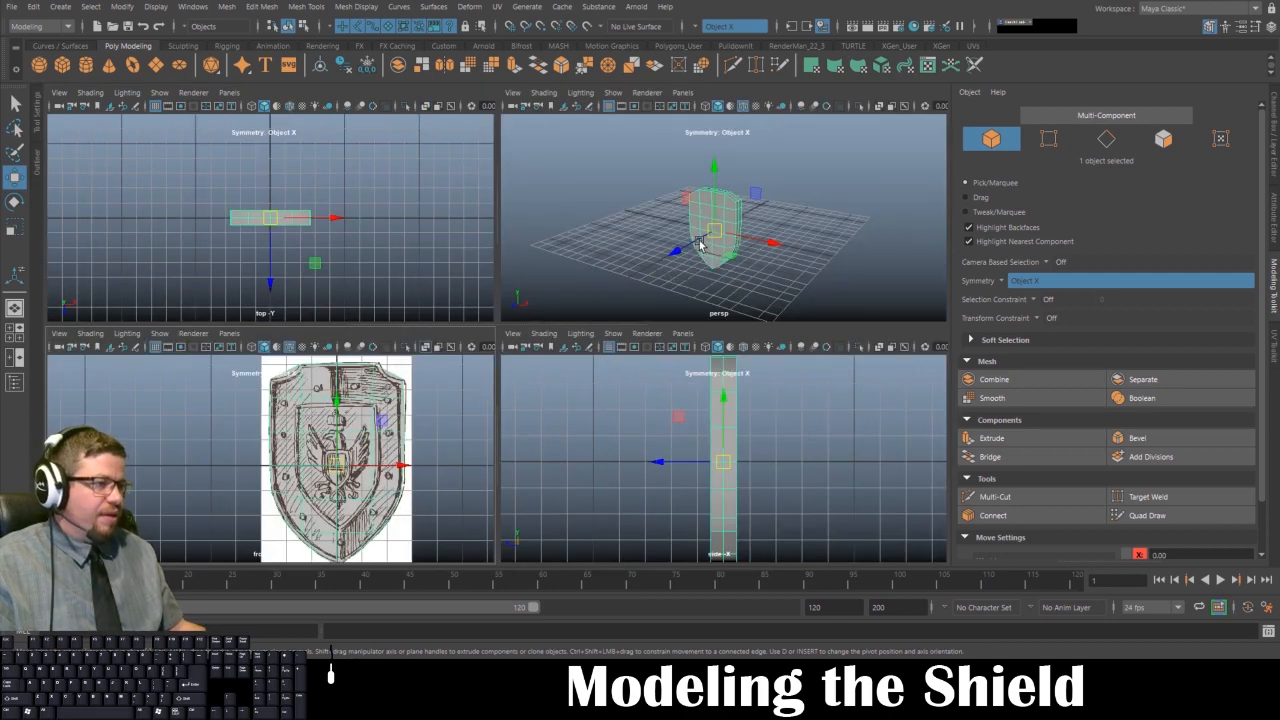
pyautogui.press('space')
pyautogui.scroll(5, 549, 400)
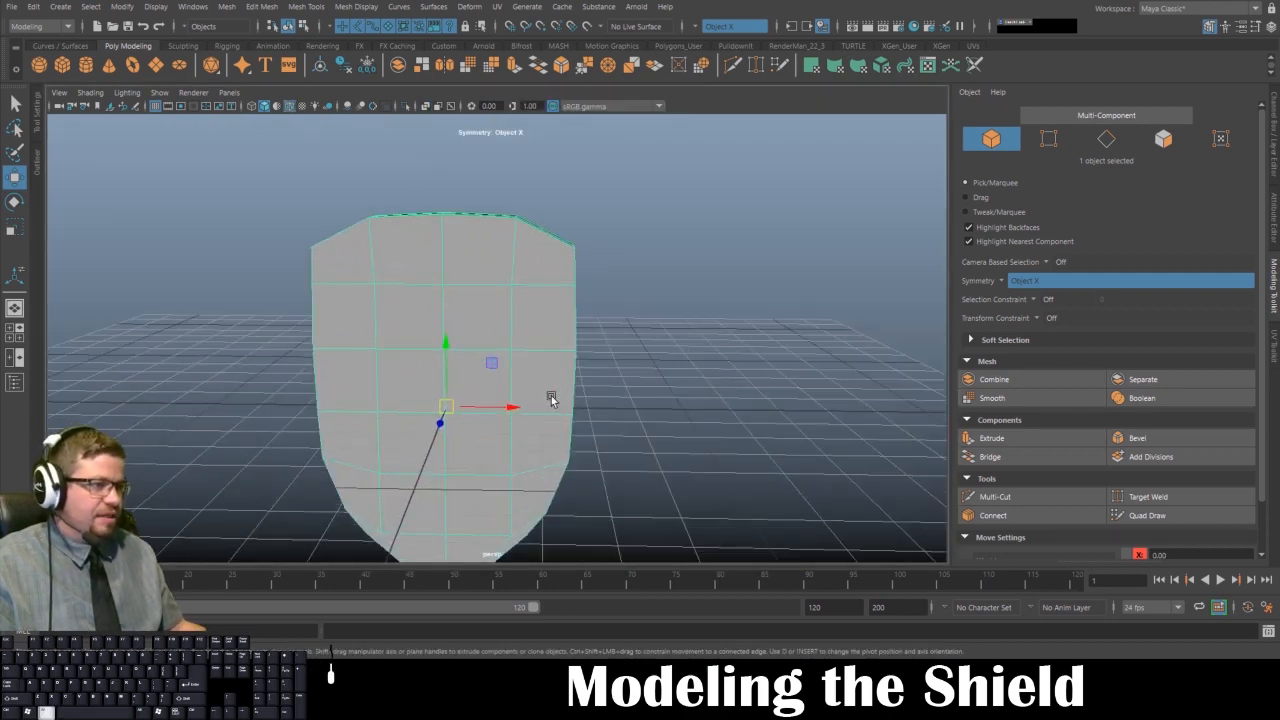
# - Select the shield's front faces along the top, sides and lower curve as the border, in face mode
pyautogui.moveTo(462, 242); pyautogui.dragTo(463, 282, button='right')
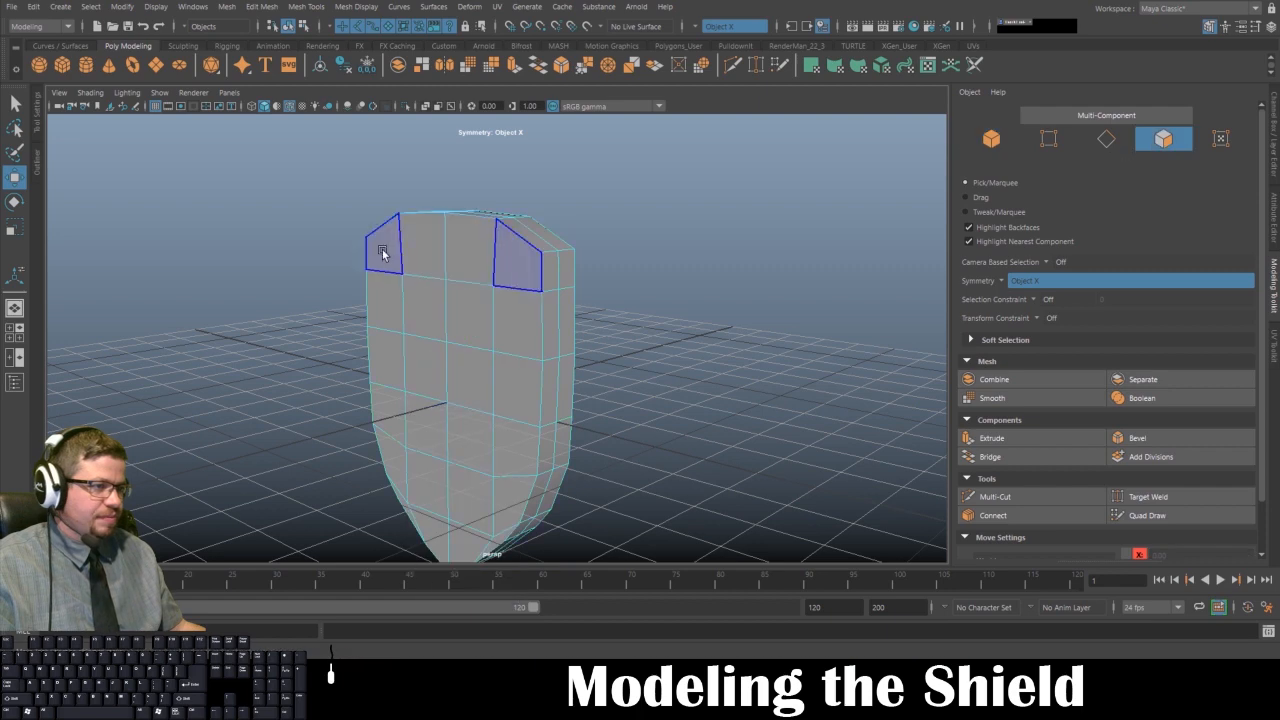
pyautogui.click(402, 248)
pyautogui.keyDown('shift'); pyautogui.click(423, 236); pyautogui.keyUp('shift')
pyautogui.keyDown('shift'); pyautogui.click(391, 306); pyautogui.keyUp('shift')
pyautogui.keyDown('shift'); pyautogui.click(391, 363); pyautogui.keyUp('shift')
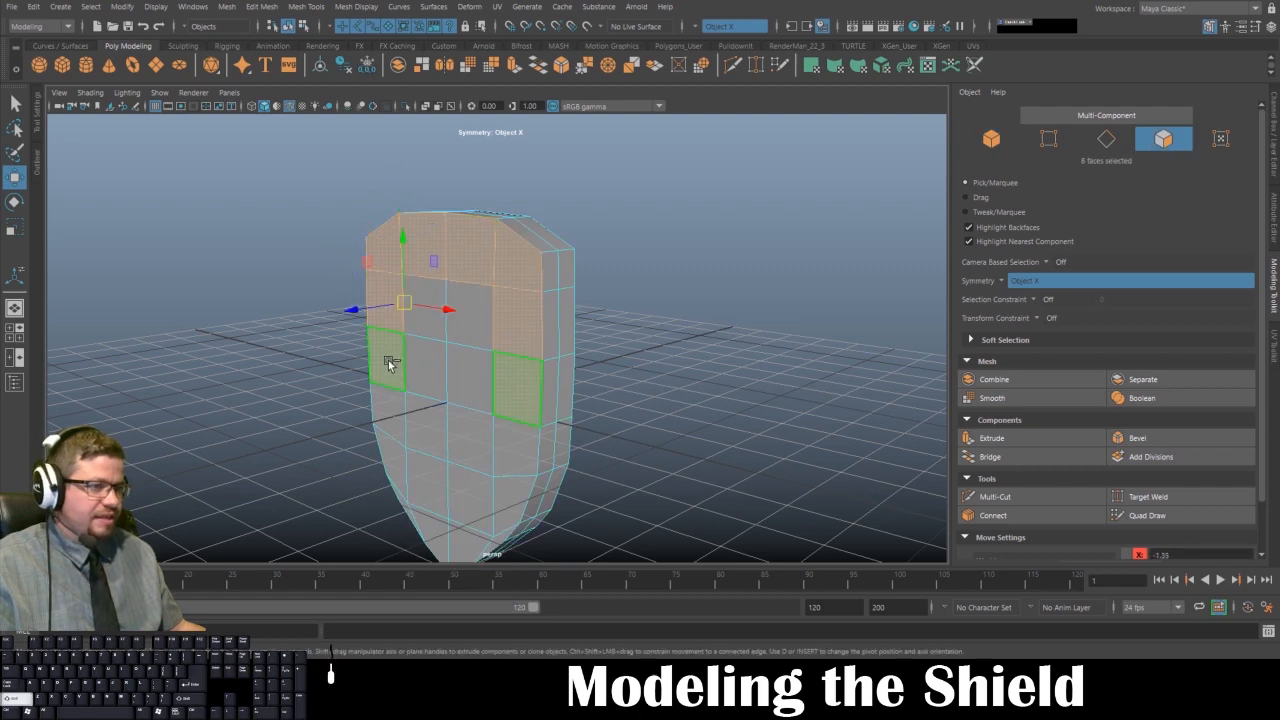
pyautogui.keyDown('shift'); pyautogui.click(393, 430); pyautogui.keyUp('shift')
pyautogui.keyDown('shift'); pyautogui.click(399, 470); pyautogui.keyUp('shift')
pyautogui.keyDown('shift'); pyautogui.click(404, 506); pyautogui.keyUp('shift')
pyautogui.keyDown('alt'); pyautogui.moveTo(438, 488); pyautogui.dragTo(552, 331); pyautogui.keyUp('alt')
pyautogui.keyDown('alt'); pyautogui.moveTo(551, 380); pyautogui.dragTo(549, 420, button='right'); pyautogui.keyUp('alt')
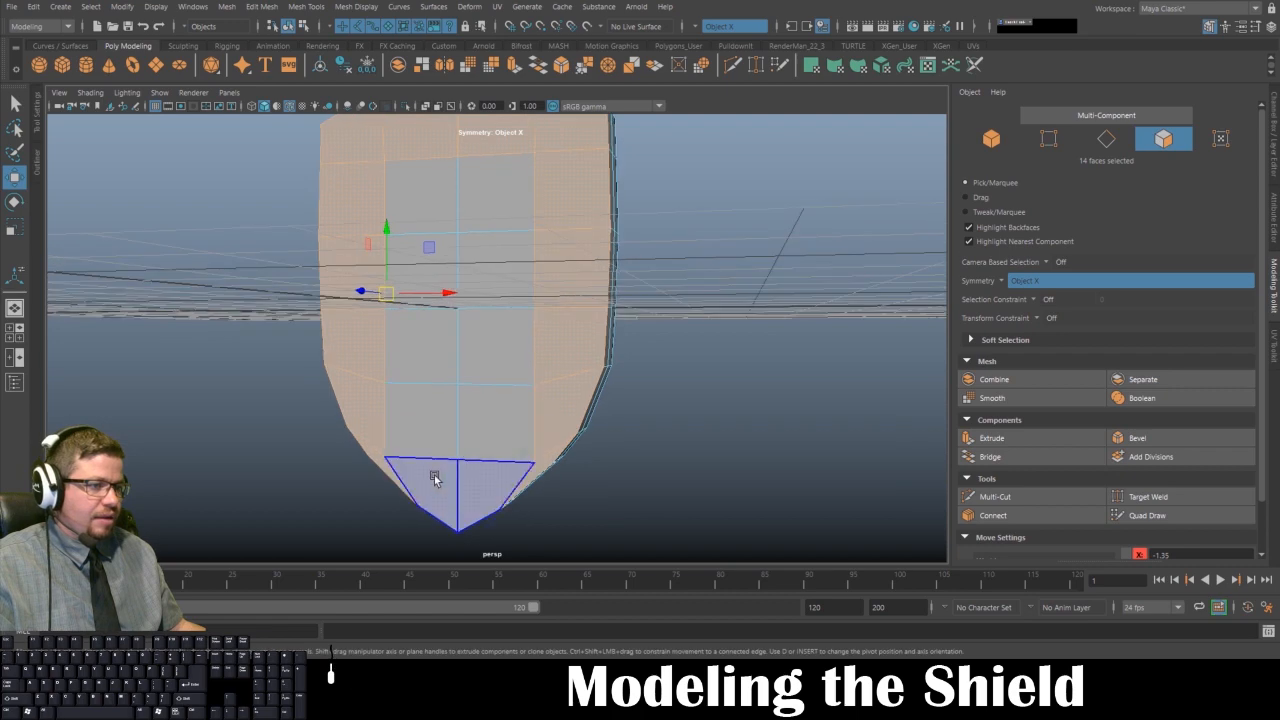
# - In the front view, move the upper inner corner and centre vertices onto the top edge of the sketch's inner panel
pyautogui.press('space')
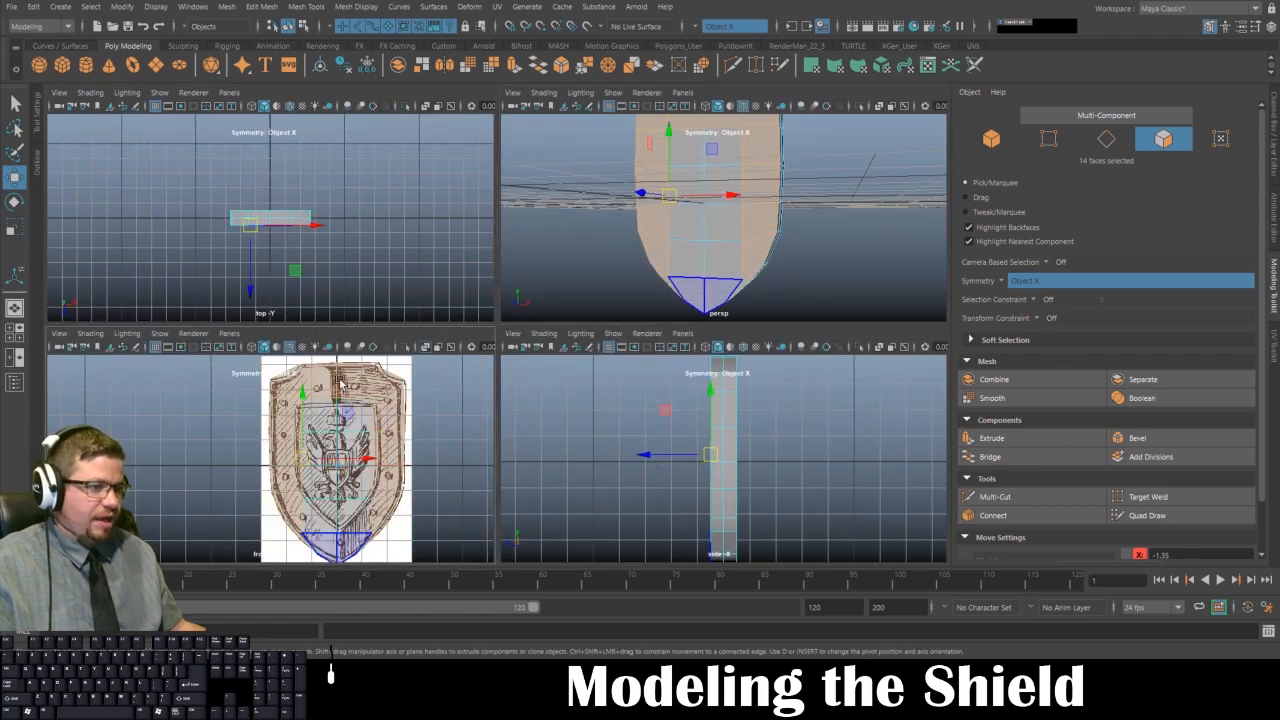
pyautogui.press('space')
pyautogui.keyDown('alt'); pyautogui.moveTo(381, 237); pyautogui.dragTo(446, 234, button='right'); pyautogui.keyUp('alt')
pyautogui.moveTo(610, 197); pyautogui.dragTo(549, 206, button='right')
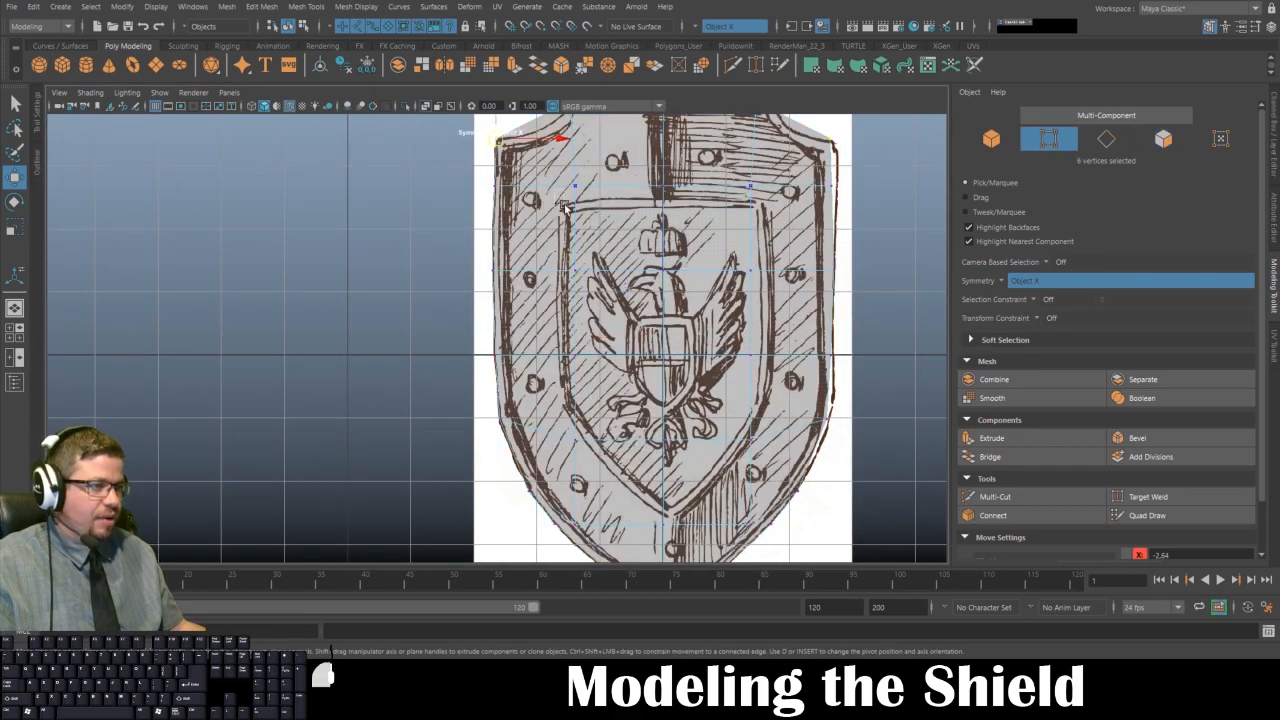
pyautogui.moveTo(582, 207); pyautogui.dragTo(586, 192)
pyautogui.moveTo(585, 186); pyautogui.dragTo(532, 189, button='right')
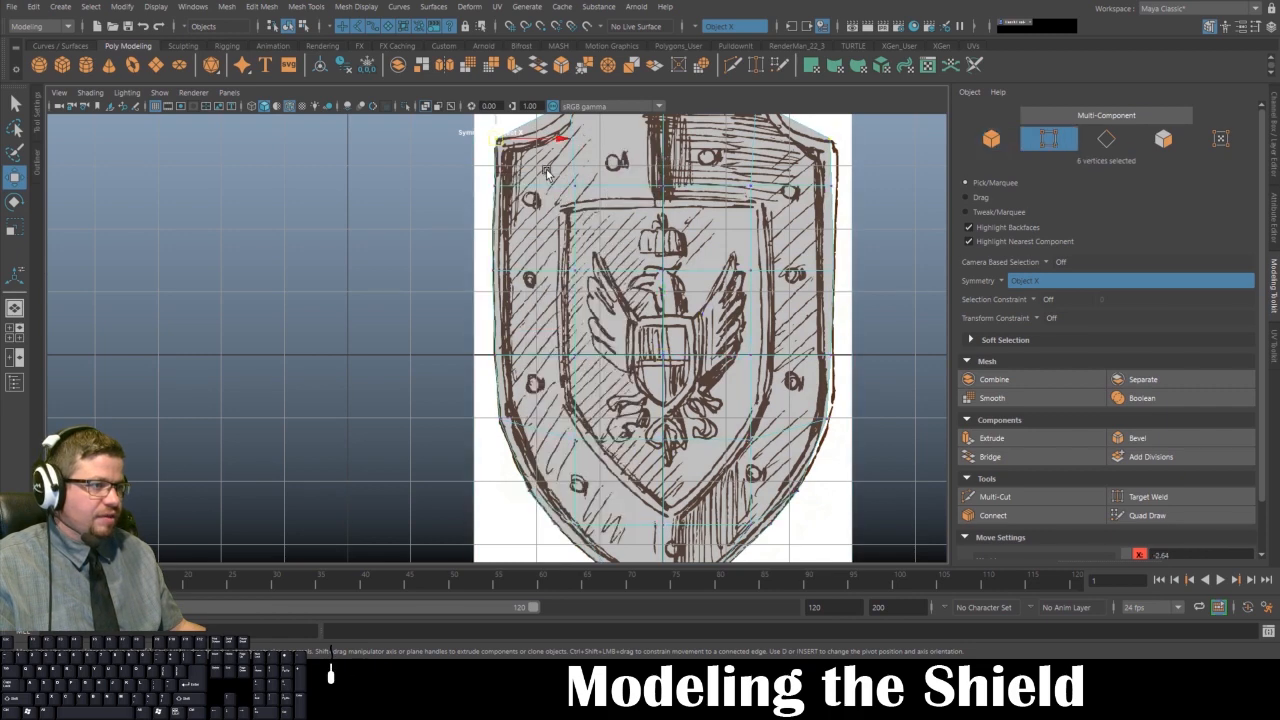
pyautogui.moveTo(565, 177); pyautogui.dragTo(562, 208)
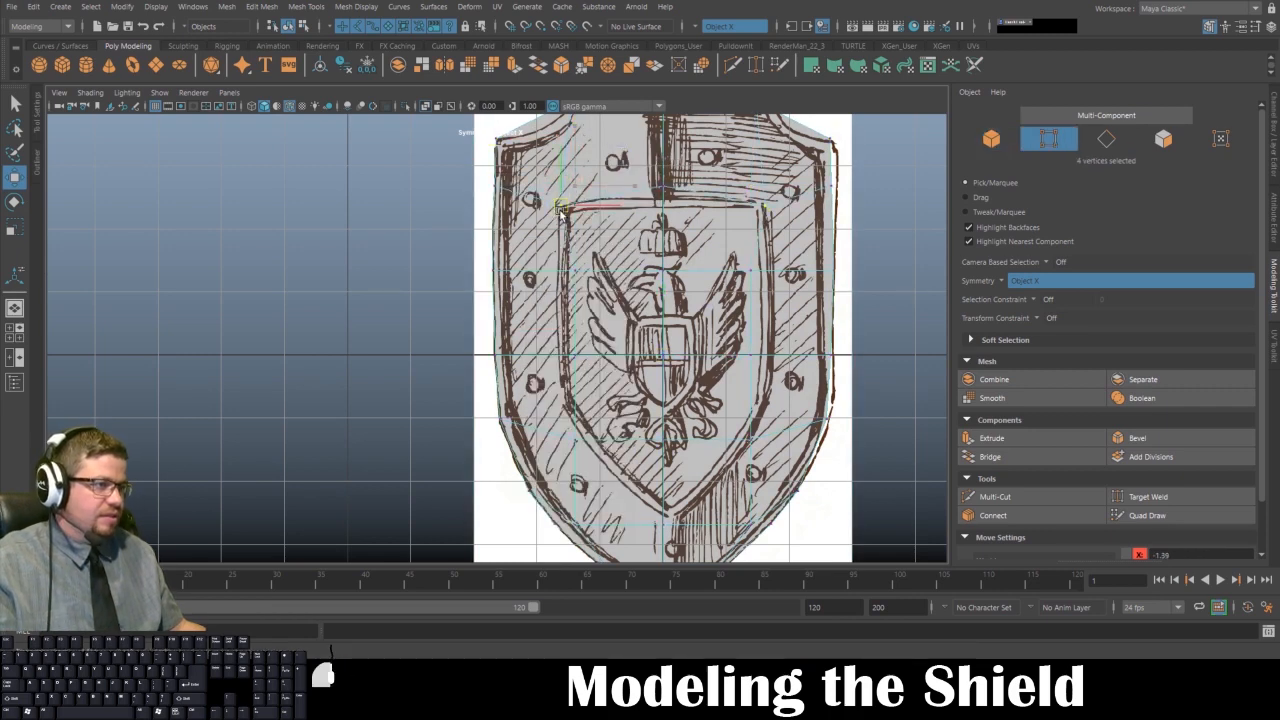
pyautogui.moveTo(638, 167); pyautogui.dragTo(709, 212)
pyautogui.moveTo(663, 132); pyautogui.dragTo(664, 140)
# - Move the inner side vertices down the shield outward onto the side edges of the sketch's inner panel
pyautogui.moveTo(556, 253); pyautogui.dragTo(605, 271)
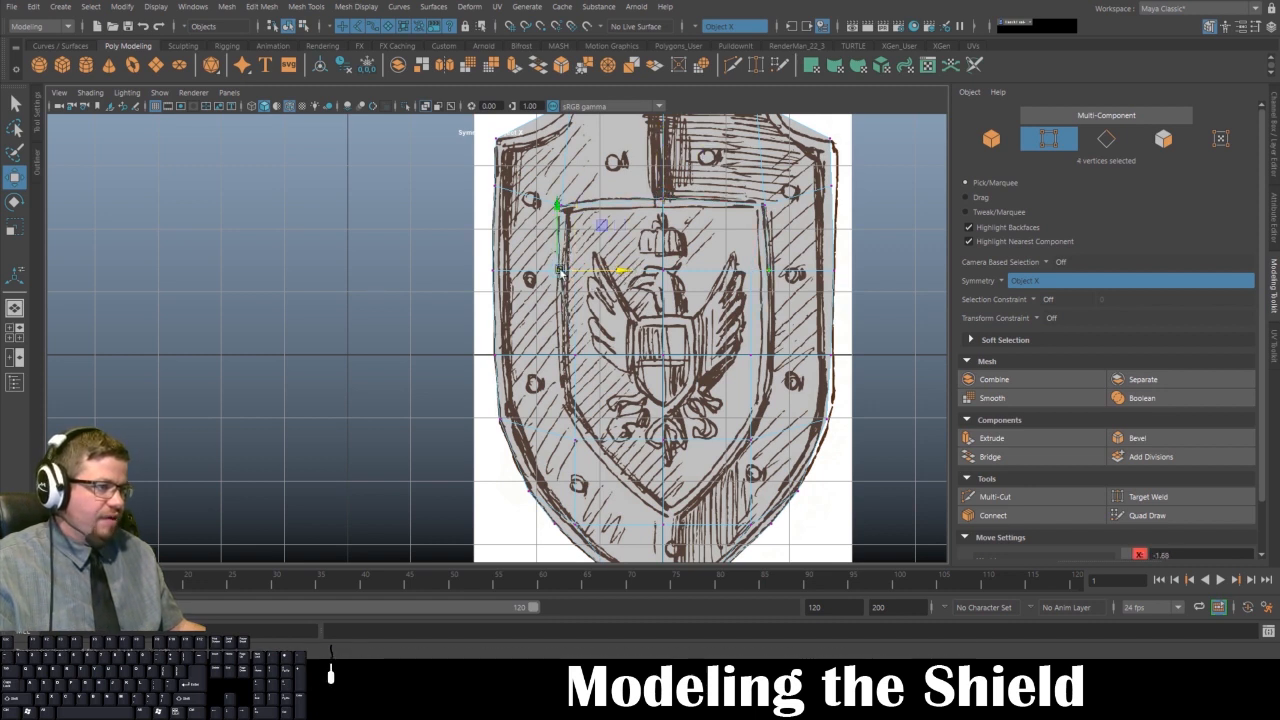
pyautogui.moveTo(545, 340); pyautogui.dragTo(631, 354)
pyautogui.moveTo(551, 405)
pyautogui.mouseDown()
pyautogui.moveTo(599, 445)
pyautogui.moveTo(577, 439)
pyautogui.moveTo(563, 409)
pyautogui.mouseUp()
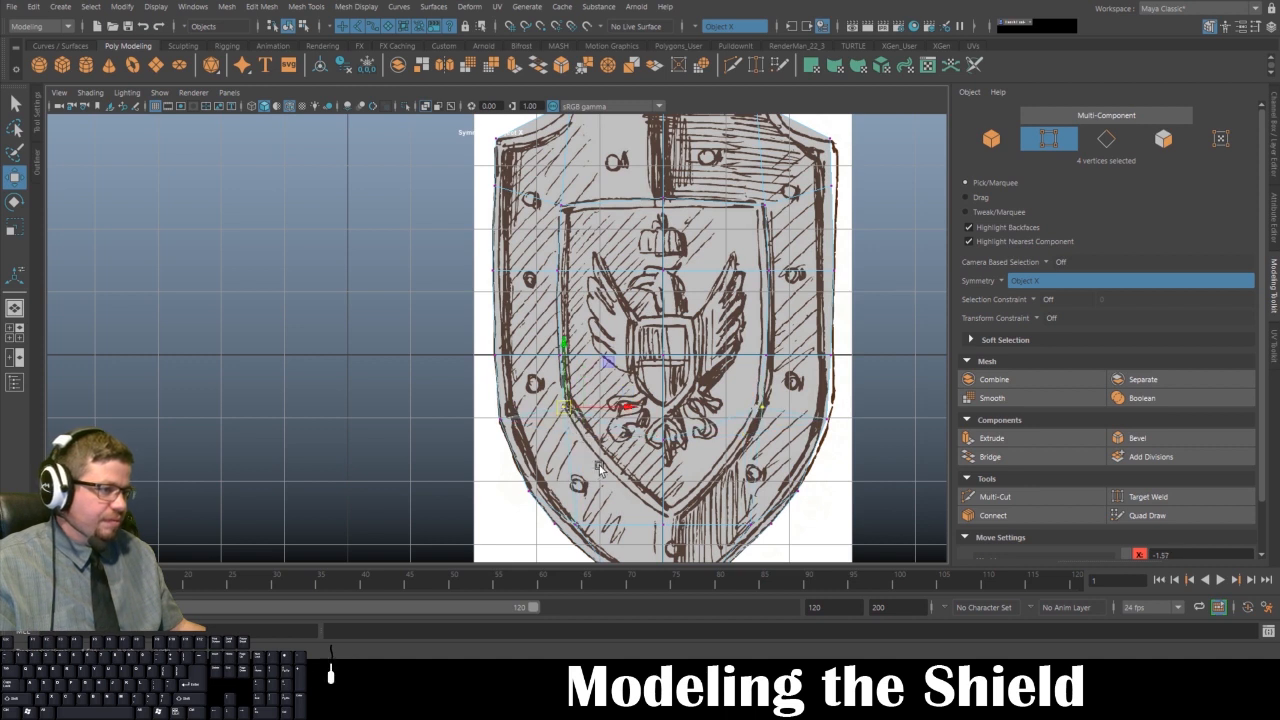
# - Move the lower inner and centre vertices to form the sketch's inner panel point, and adjust the centre vertices above it
pyautogui.moveTo(565, 508); pyautogui.dragTo(589, 537)
pyautogui.moveTo(575, 523); pyautogui.dragTo(604, 466)
pyautogui.moveTo(654, 514); pyautogui.dragTo(674, 537)
pyautogui.click(663, 462)
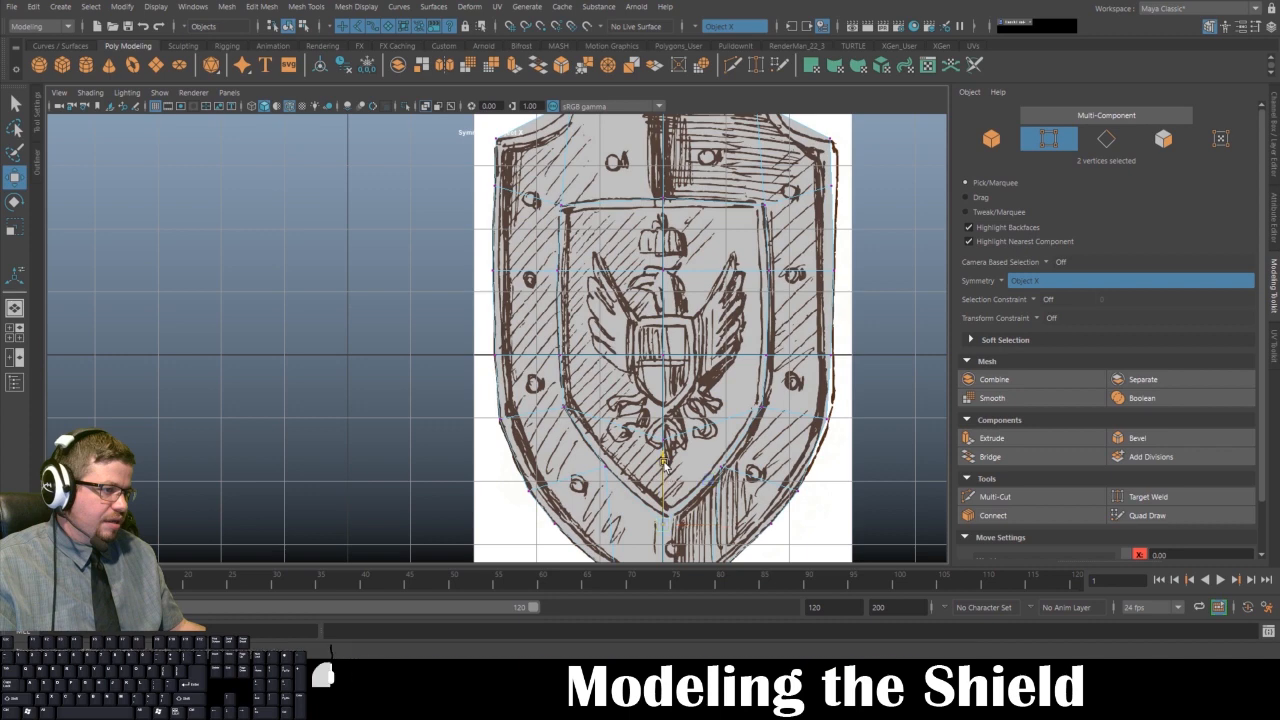
pyautogui.moveTo(646, 417); pyautogui.dragTo(663, 368)
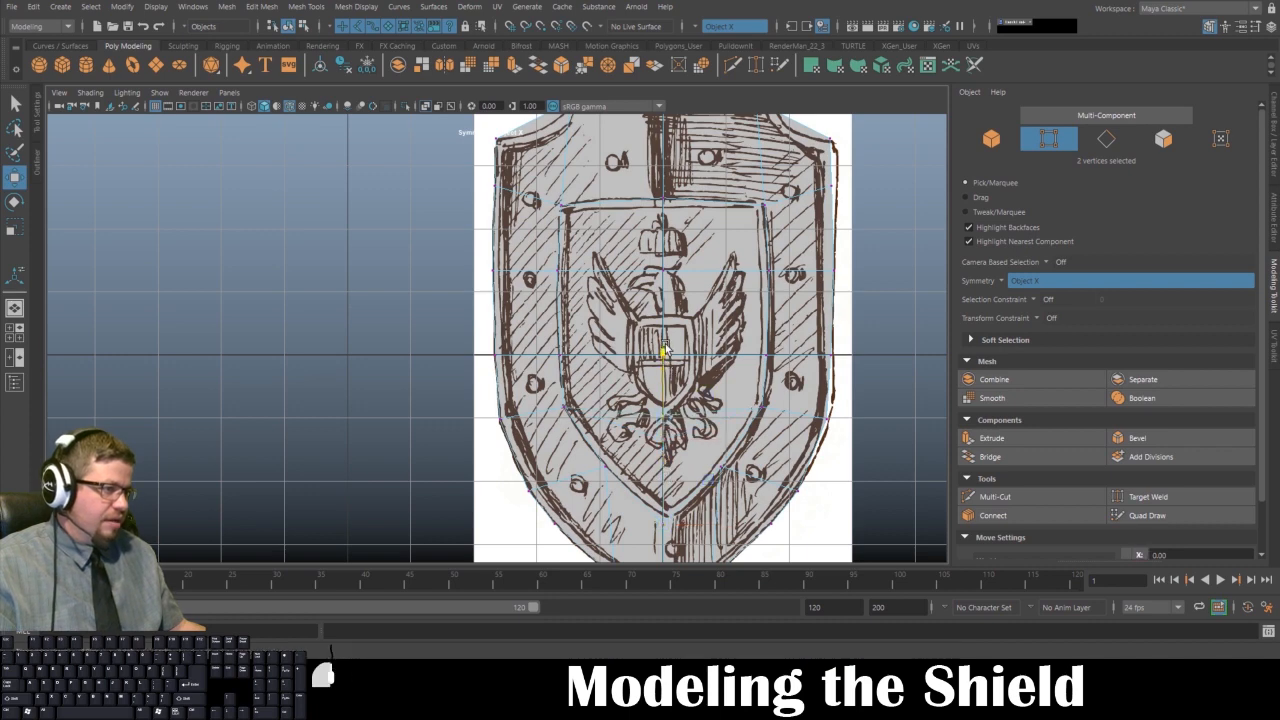
pyautogui.scroll(-3, 668, 455)
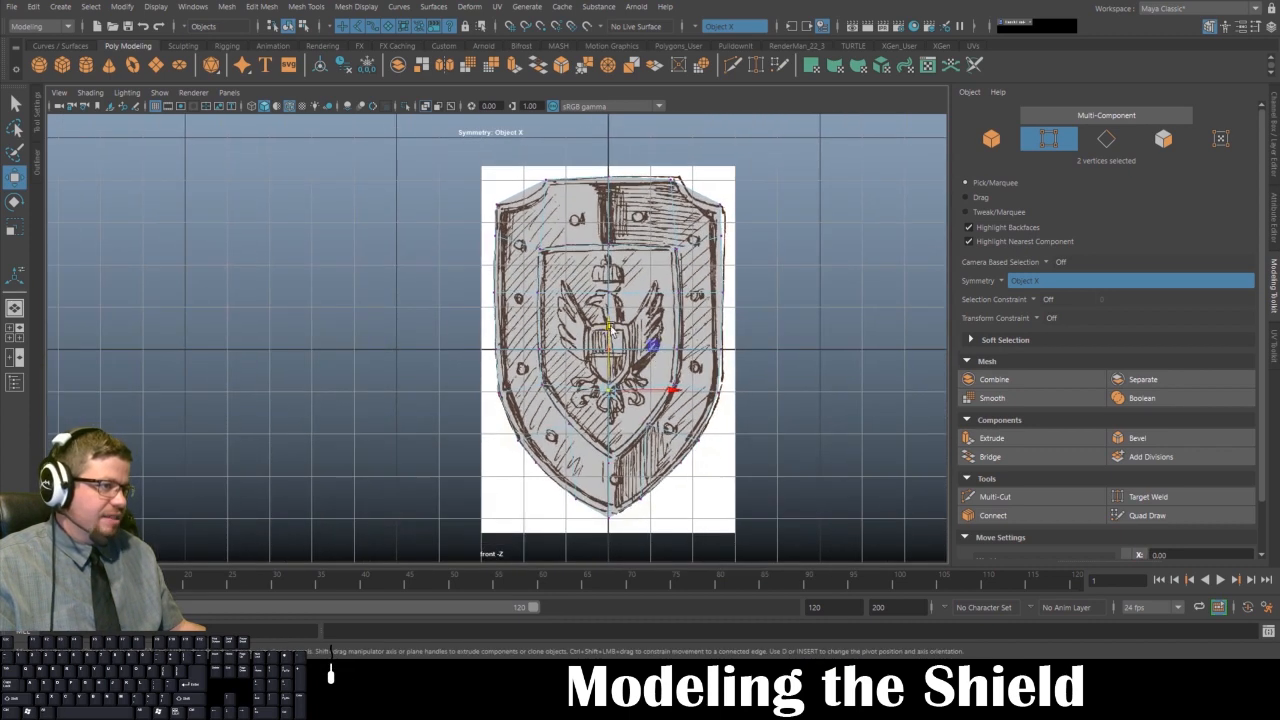
# - Back in the perspective view, restore the border face selection and add the two front faces at the bottom tip
pyautogui.press('space')
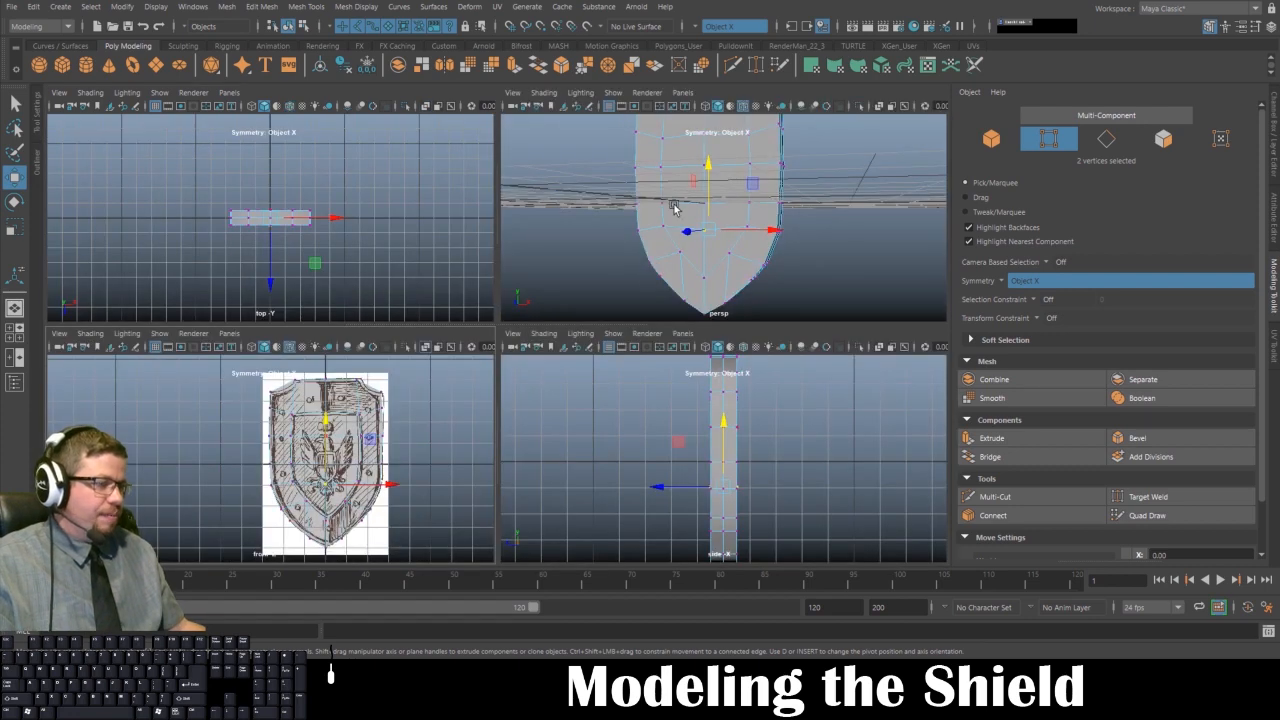
pyautogui.press('space')
pyautogui.keyDown('alt'); pyautogui.moveTo(655, 247); pyautogui.dragTo(499, 321); pyautogui.keyUp('alt')
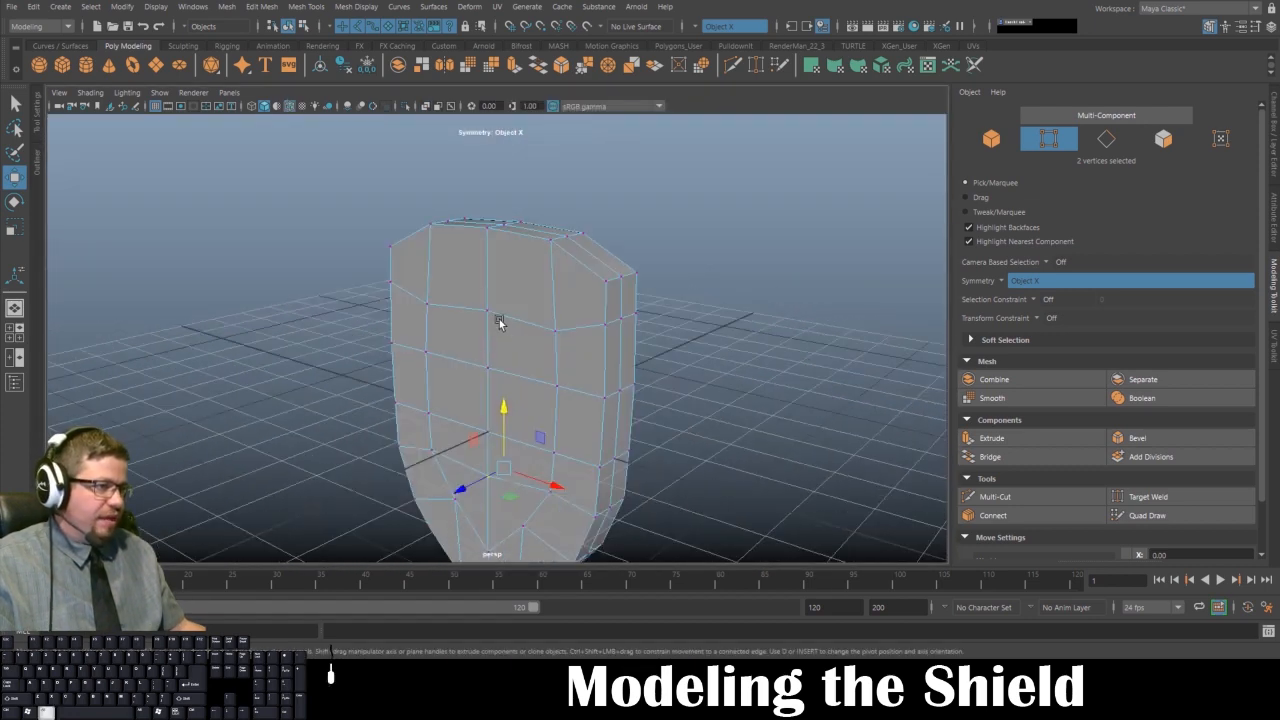
pyautogui.moveTo(499, 319); pyautogui.dragTo(545, 265, button='right')
pyautogui.keyDown('alt'); pyautogui.moveTo(545, 265); pyautogui.dragTo(441, 364); pyautogui.keyUp('alt')
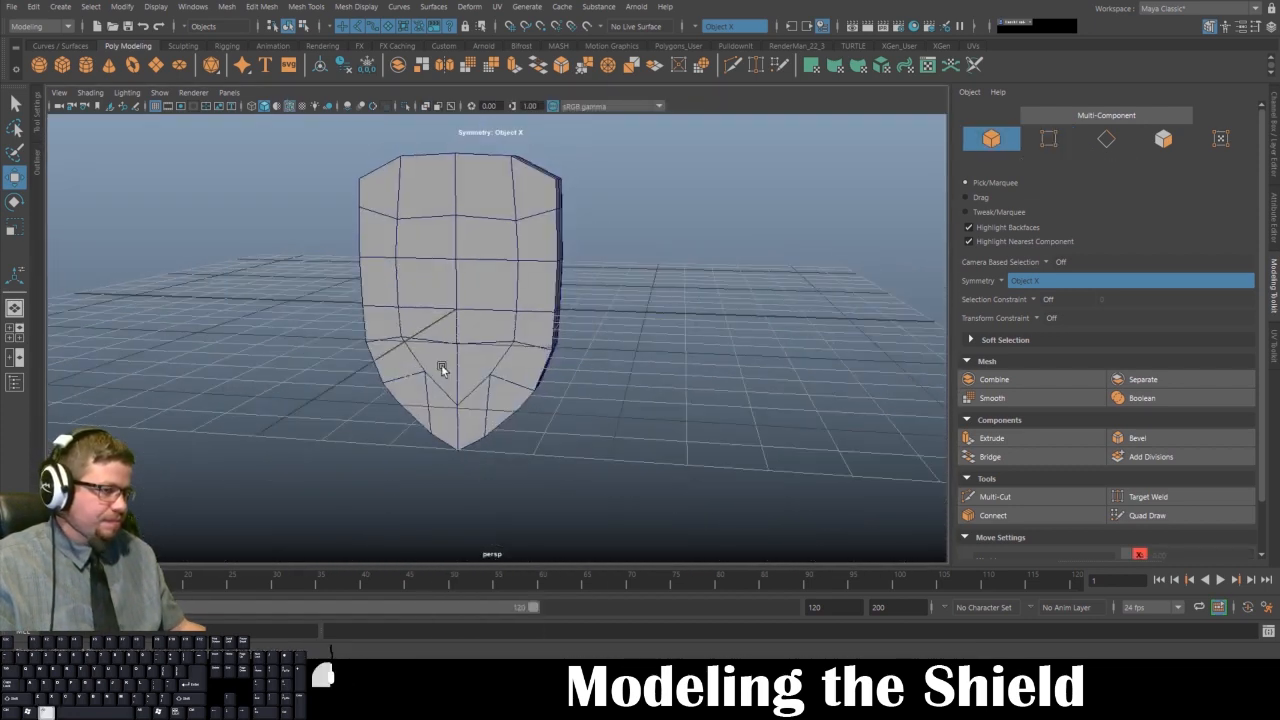
pyautogui.keyDown('alt'); pyautogui.moveTo(467, 313); pyautogui.dragTo(505, 258); pyautogui.keyUp('alt')
pyautogui.click(504, 257)
pyautogui.moveTo(489, 232); pyautogui.dragTo(488, 266, button='right')
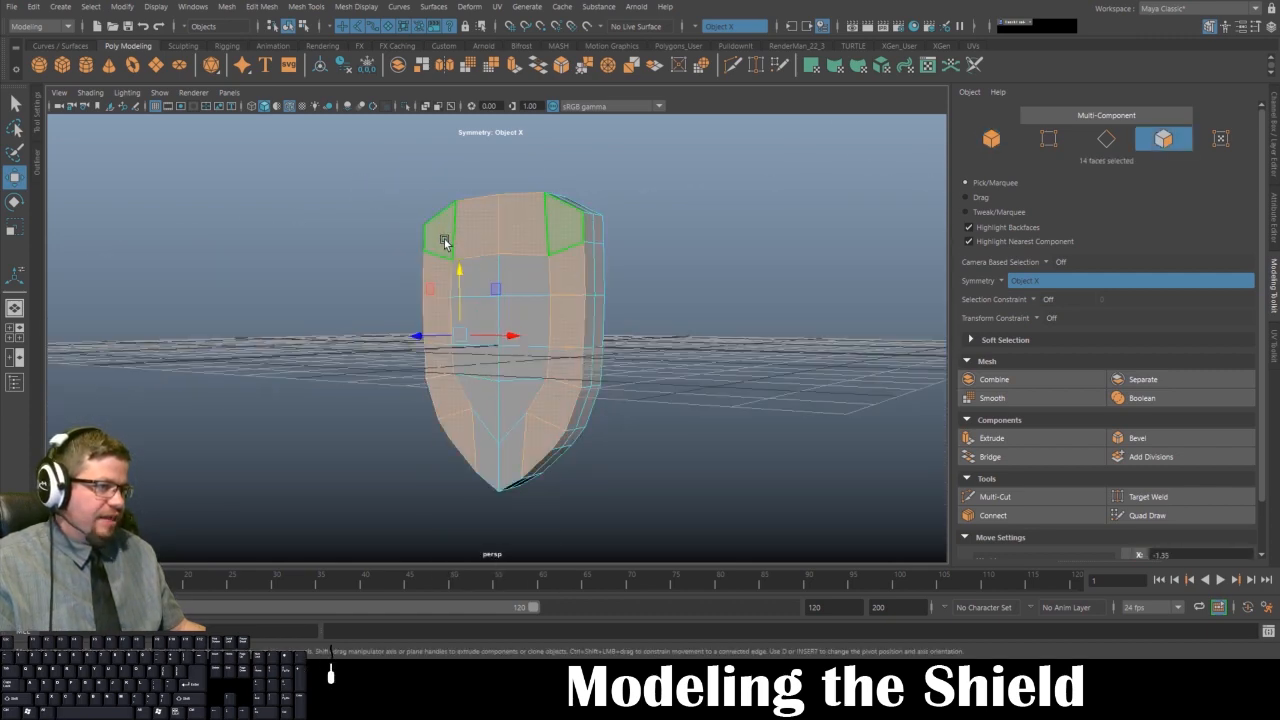
pyautogui.keyDown('shift'); pyautogui.click(506, 458); pyautogui.keyUp('shift')
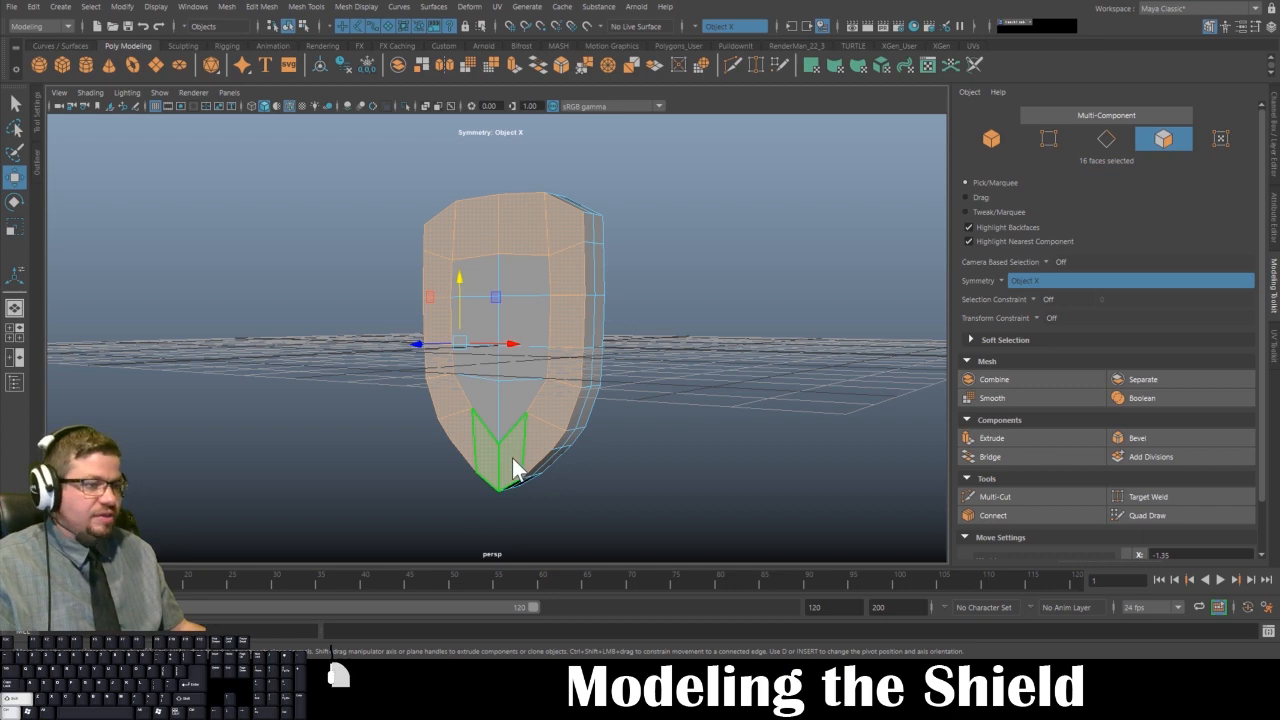
# - Turn symmetry off and activate the Scale tool while keeping the border faces selected
pyautogui.moveTo(512, 457); pyautogui.dragTo(504, 310)
pyautogui.keyDown('alt'); pyautogui.moveTo(505, 315); pyautogui.dragTo(539, 332); pyautogui.keyUp('alt')
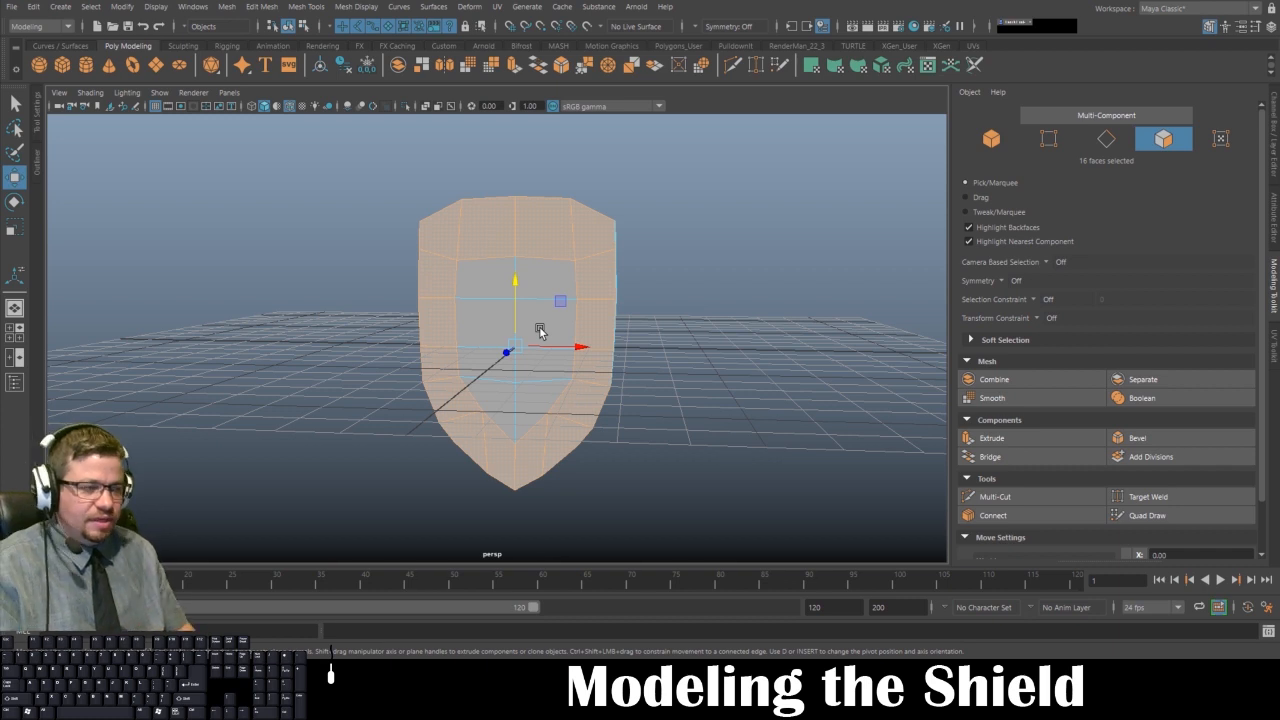
pyautogui.moveTo(539, 332); pyautogui.dragTo(549, 222)
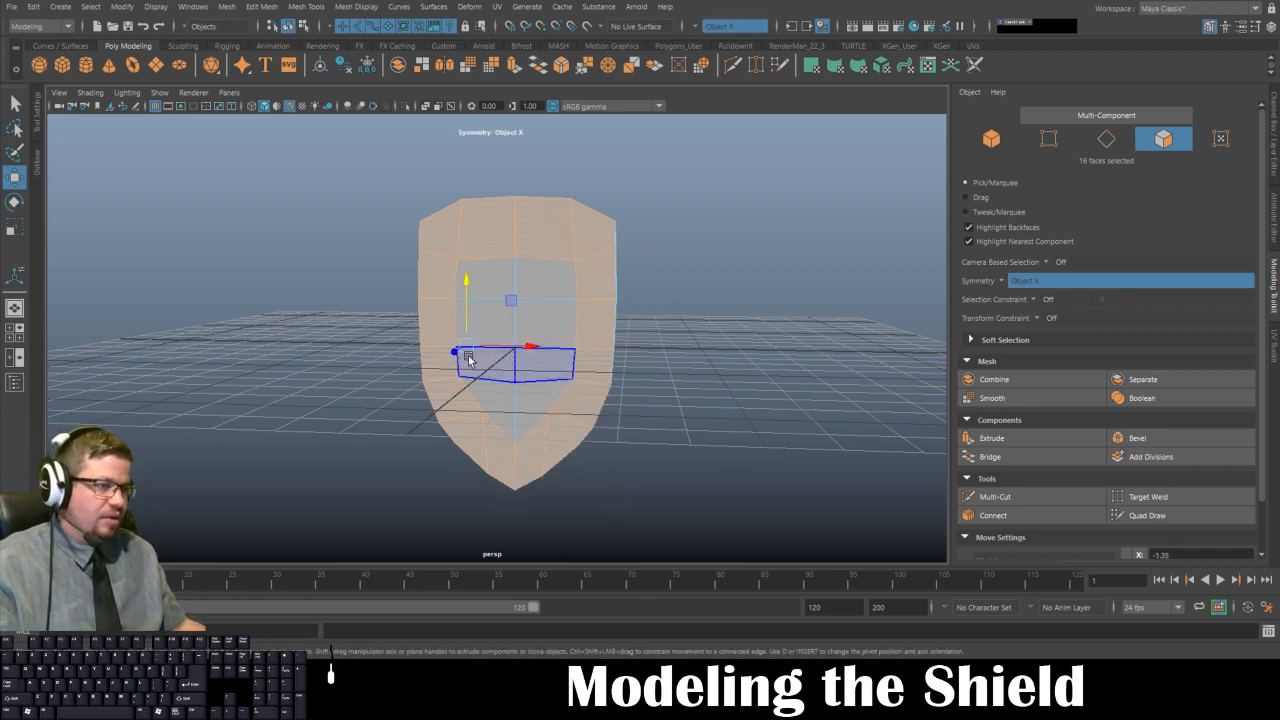
pyautogui.press('r')
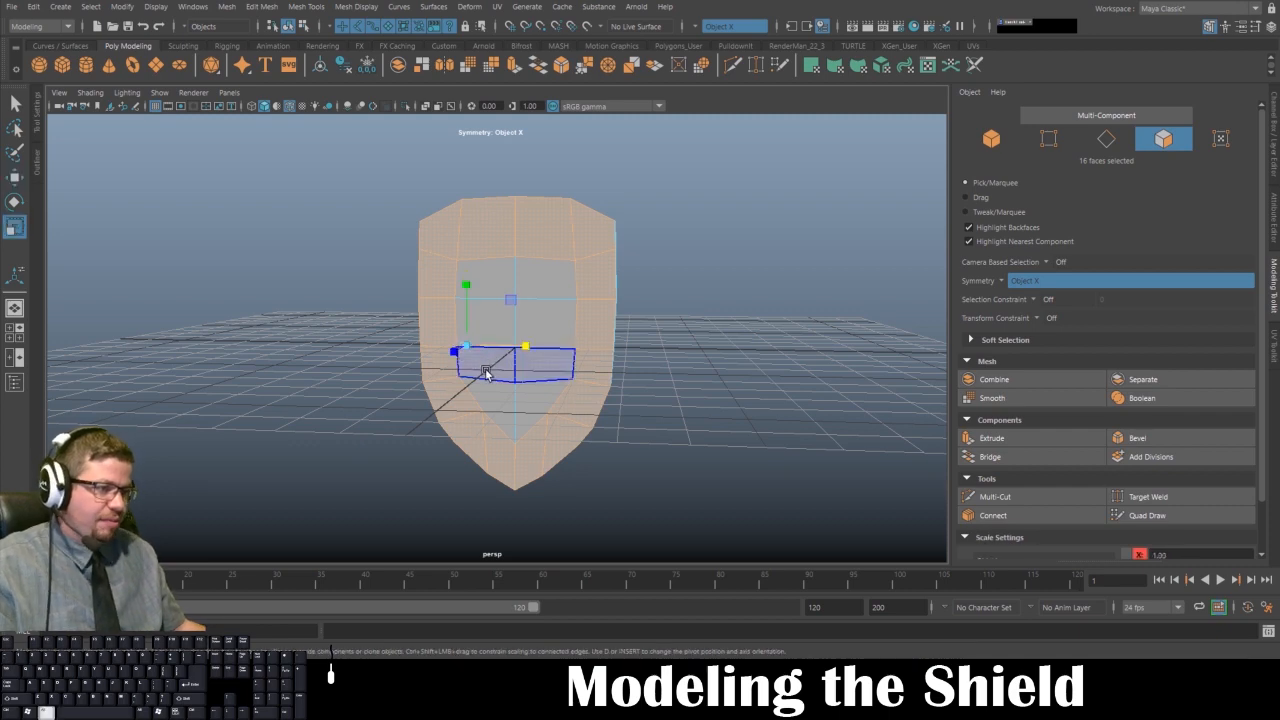
pyautogui.keyDown('alt'); pyautogui.moveTo(488, 365); pyautogui.dragTo(489, 383); pyautogui.keyUp('alt')
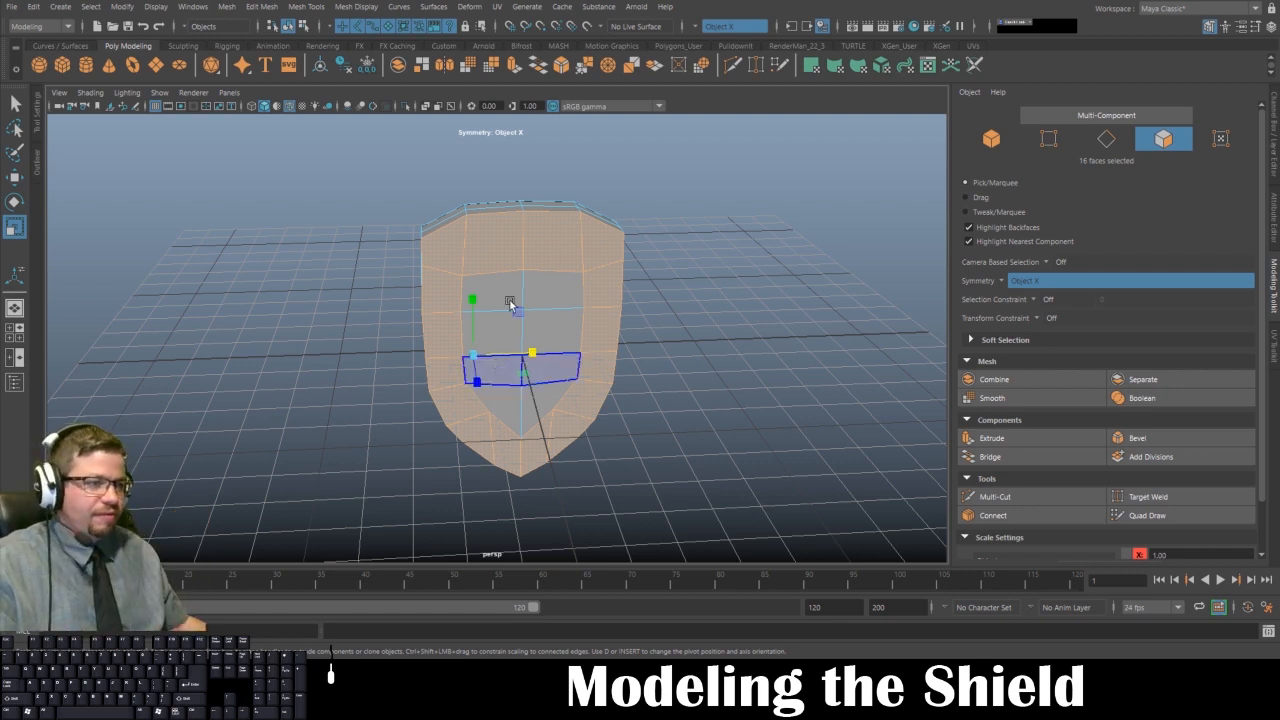
pyautogui.moveTo(504, 307); pyautogui.dragTo(493, 173, button='right')
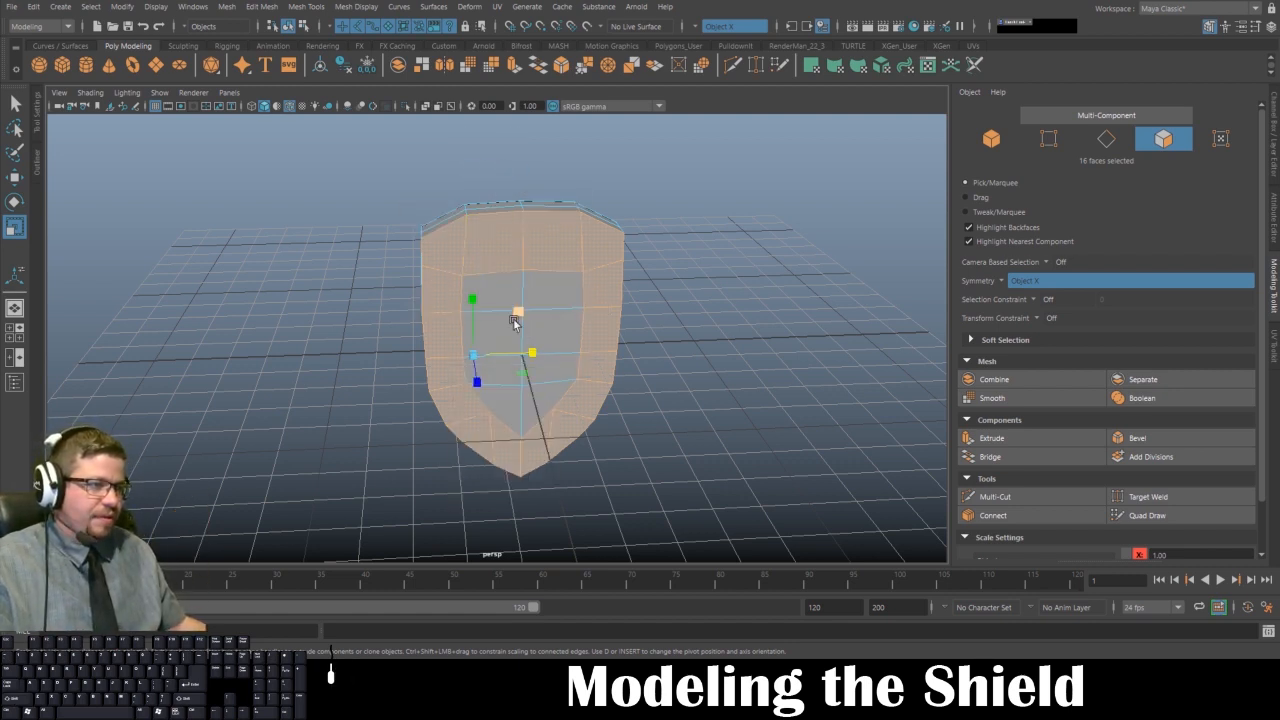
pyautogui.keyDown('alt'); pyautogui.moveTo(527, 350); pyautogui.dragTo(528, 398); pyautogui.keyUp('alt')
pyautogui.press('w')
pyautogui.press('r')
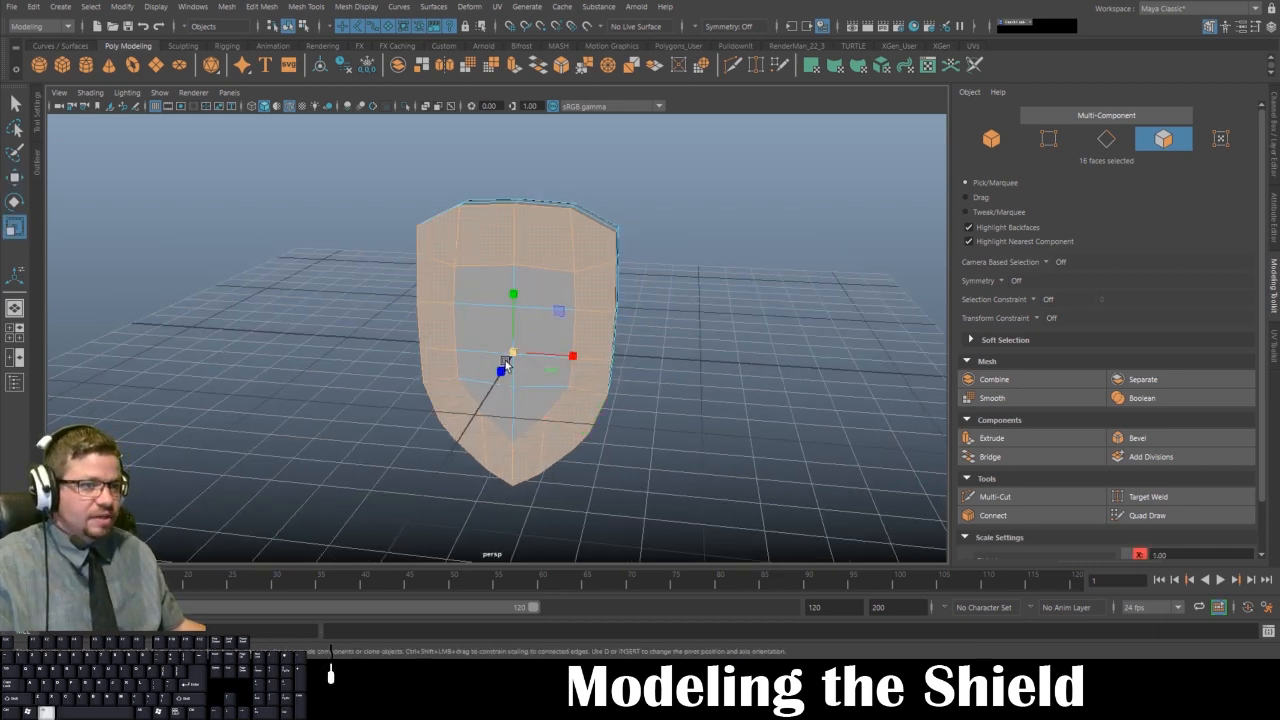
pyautogui.keyDown('alt'); pyautogui.moveTo(522, 350); pyautogui.dragTo(480, 386); pyautogui.keyUp('alt')
pyautogui.keyDown('alt'); pyautogui.moveTo(551, 360); pyautogui.dragTo(597, 383); pyautogui.keyUp('alt')
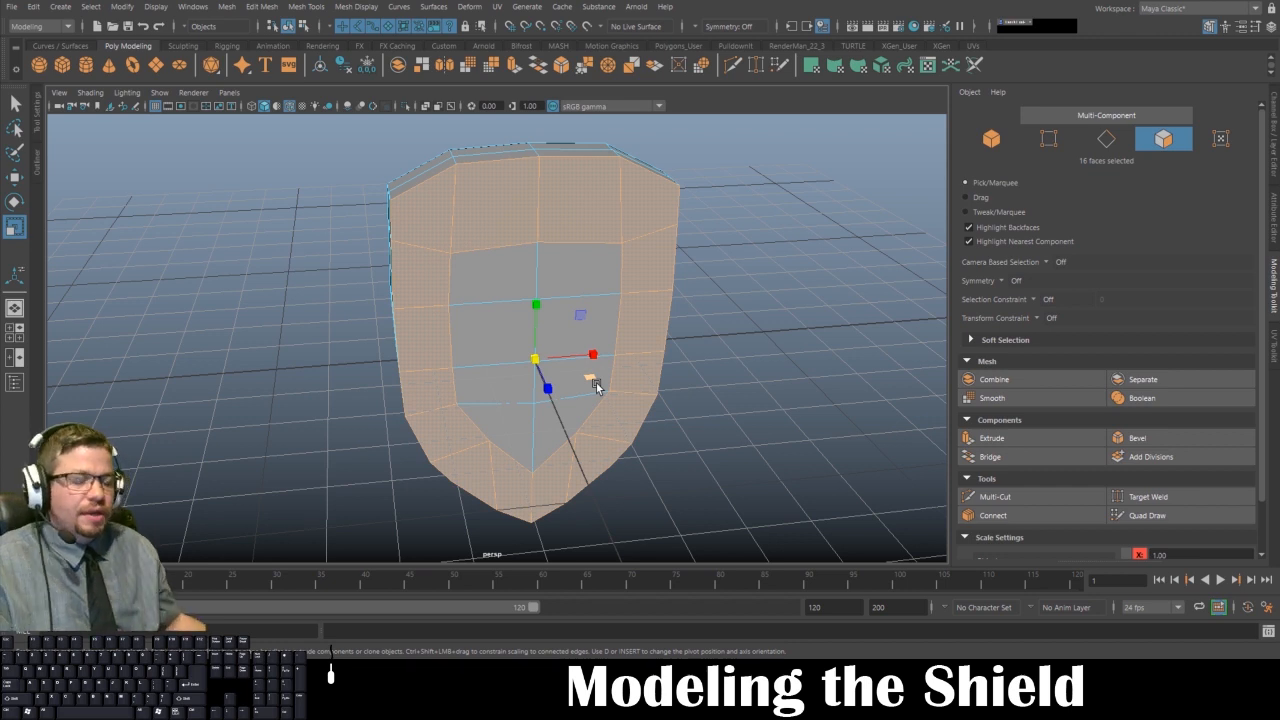
# - Extrude the border faces and scale them slightly inward
pyautogui.click(513, 67)
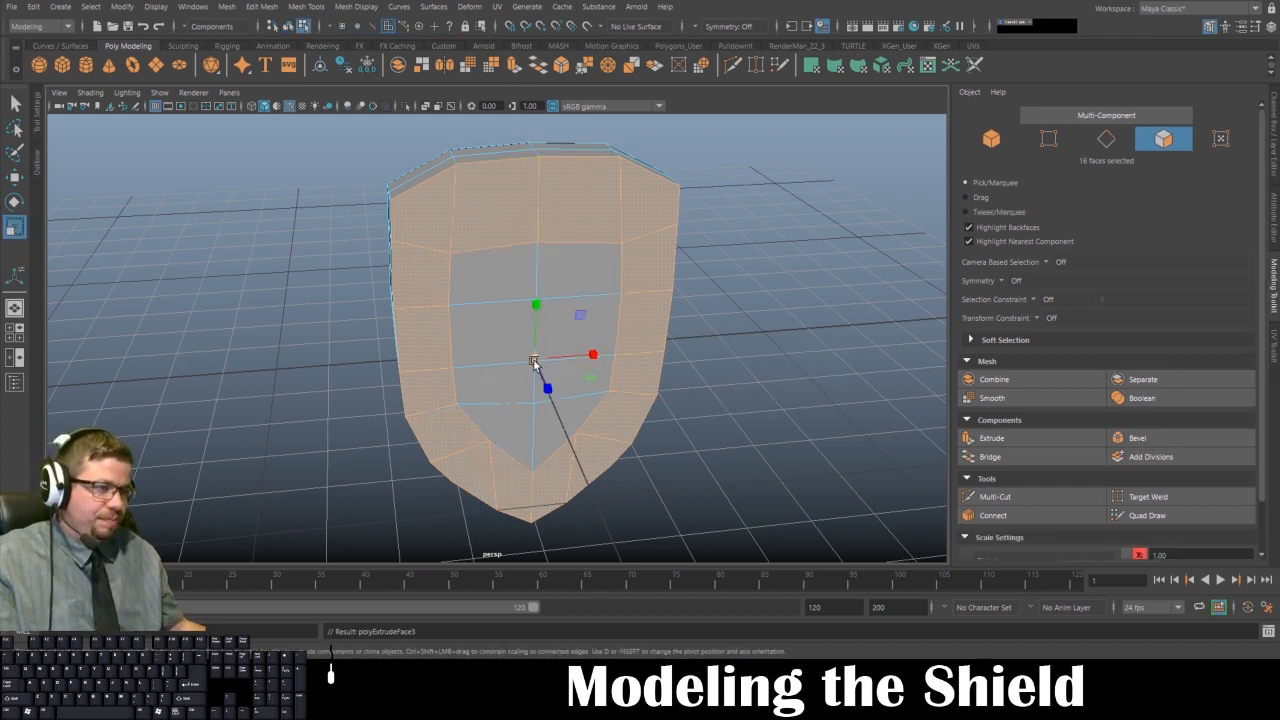
pyautogui.moveTo(534, 361); pyautogui.dragTo(558, 346)
pyautogui.keyDown('alt'); pyautogui.moveTo(465, 268); pyautogui.dragTo(491, 374, button='right'); pyautogui.keyUp('alt')
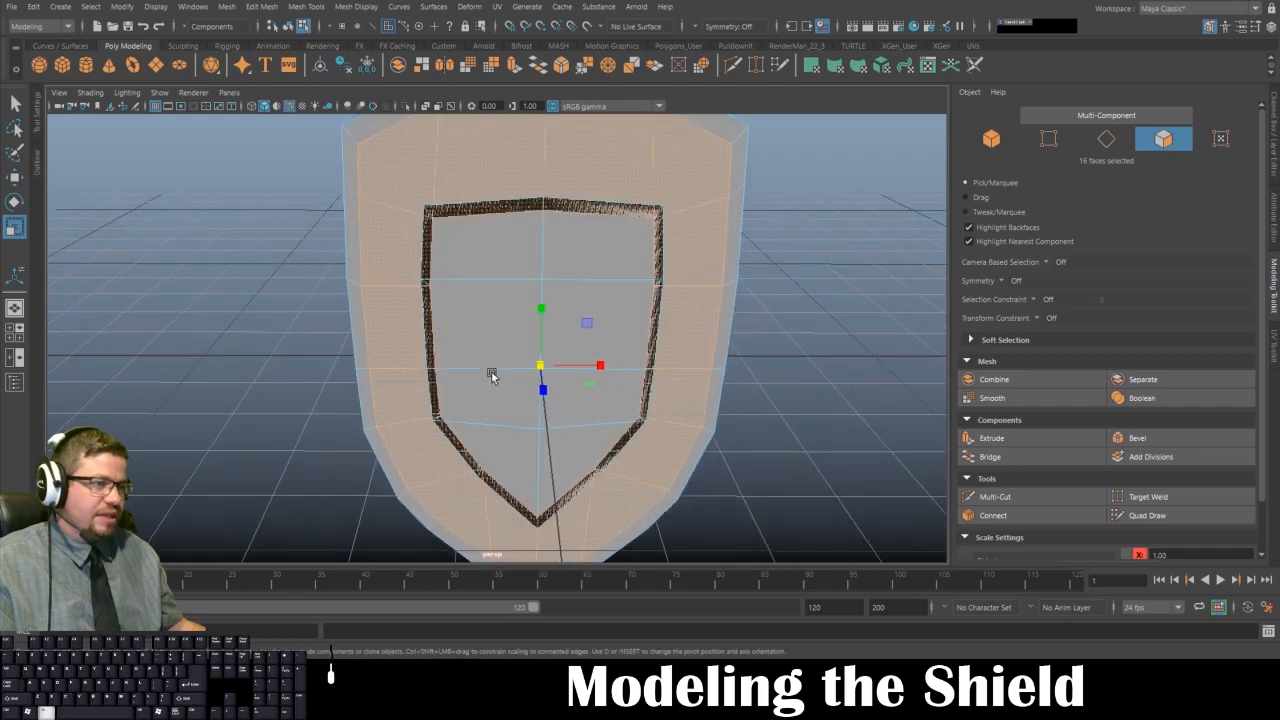
pyautogui.keyDown('alt'); pyautogui.moveTo(491, 374); pyautogui.dragTo(569, 279); pyautogui.keyUp('alt')
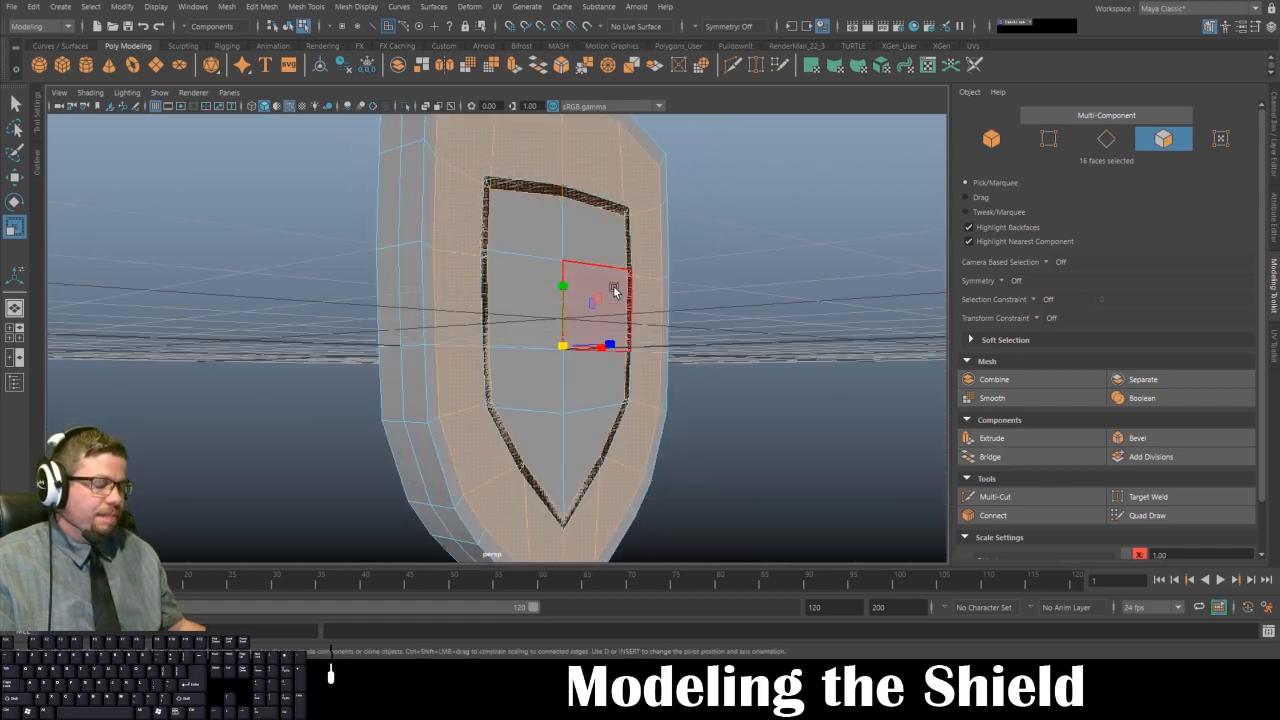
# - Select the eight front faces of the inner panel and scale them down to fit inside the extruded border
pyautogui.click(538, 243)
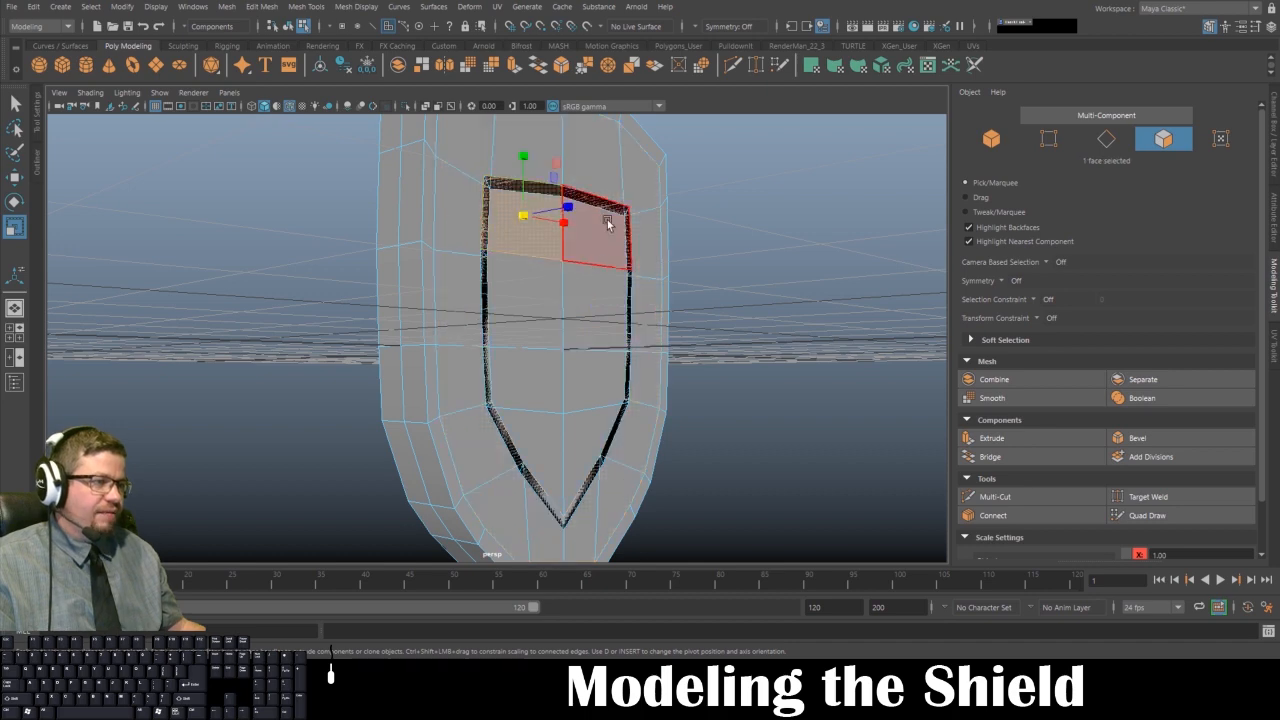
pyautogui.click(607, 222)
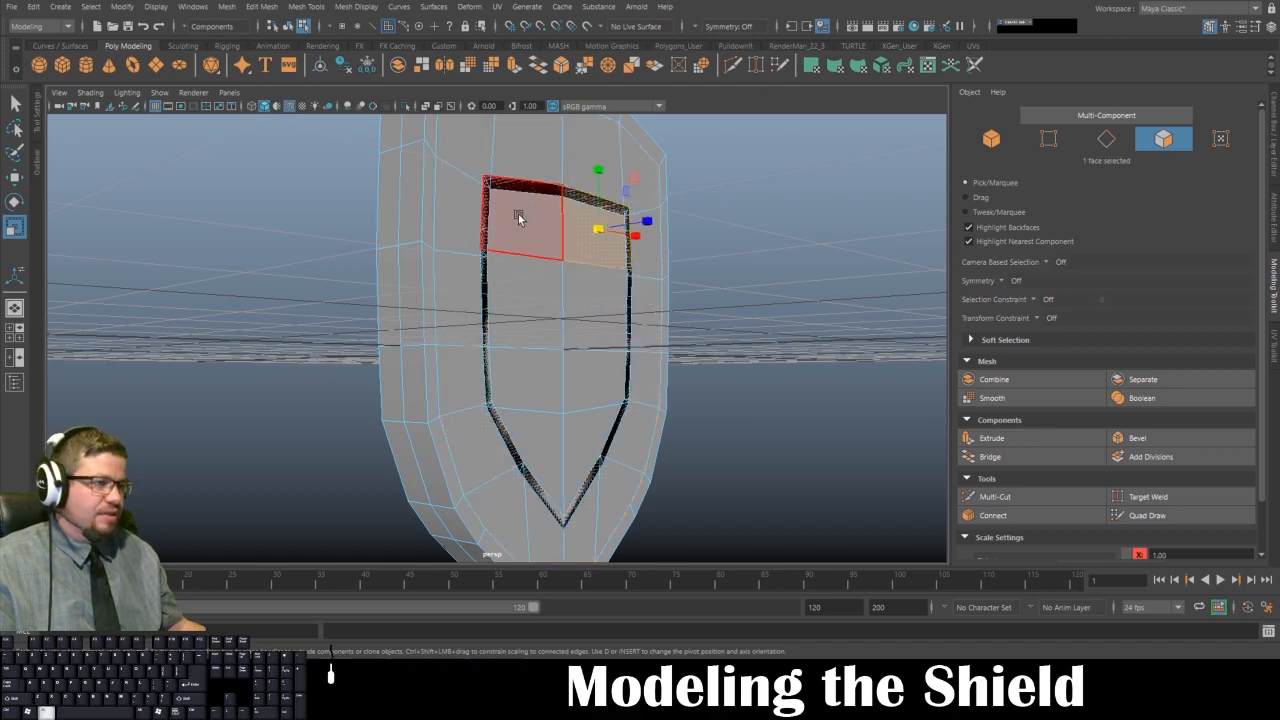
pyautogui.keyDown('alt'); pyautogui.moveTo(549, 211); pyautogui.dragTo(603, 197); pyautogui.keyUp('alt')
pyautogui.click(485, 215)
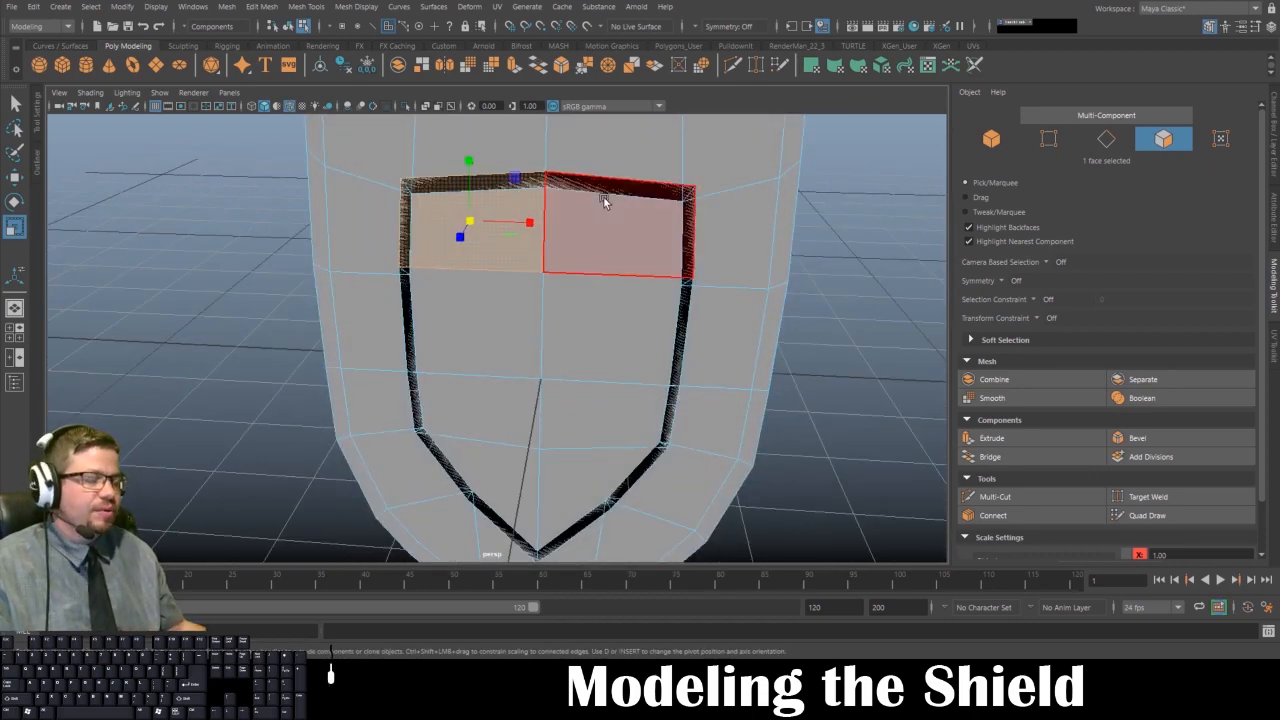
pyautogui.keyDown('alt'); pyautogui.moveTo(603, 197); pyautogui.dragTo(635, 215); pyautogui.keyUp('alt')
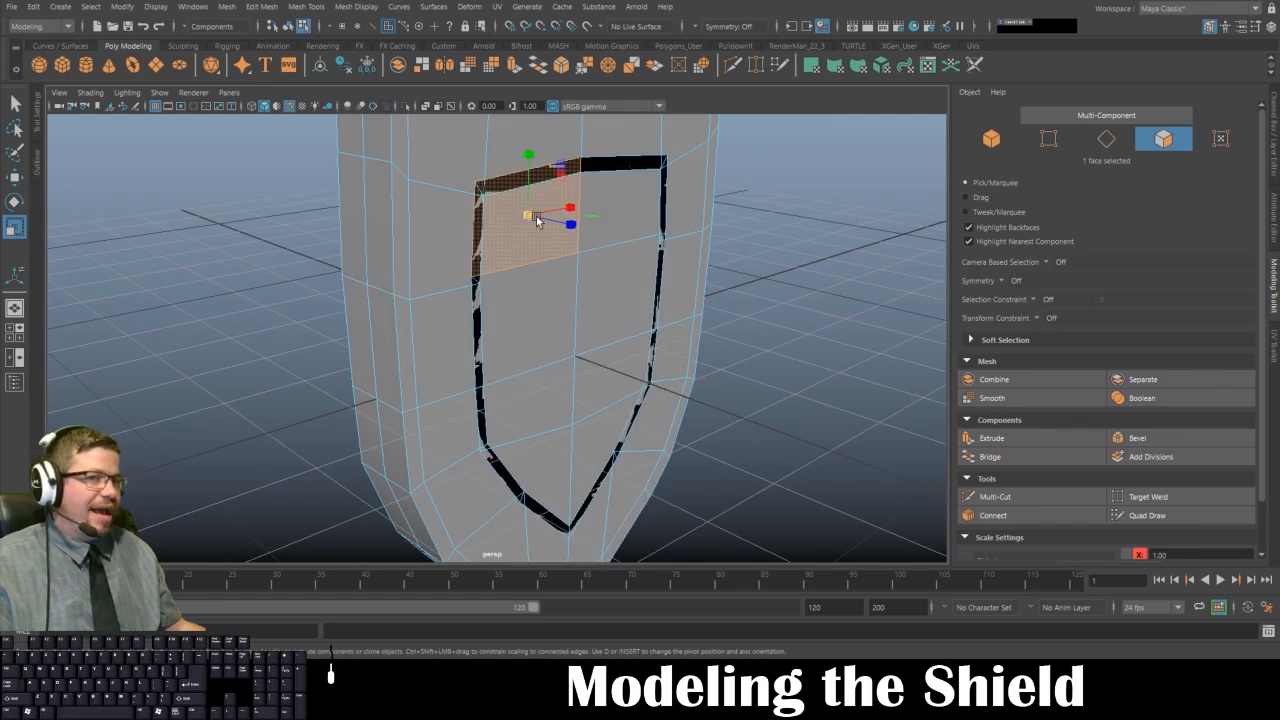
pyautogui.keyDown('shift'); pyautogui.click(628, 204); pyautogui.keyUp('shift')
pyautogui.keyDown('shift'); pyautogui.click(613, 283); pyautogui.keyUp('shift')
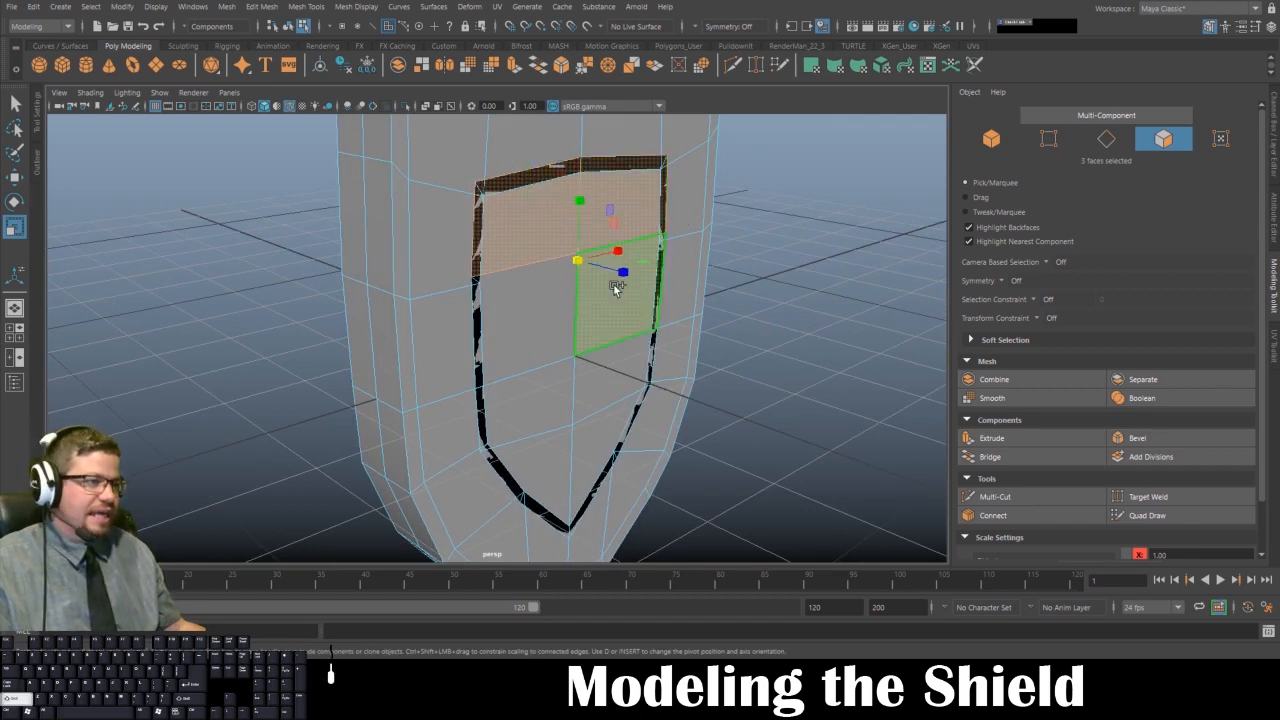
pyautogui.keyDown('shift'); pyautogui.click(597, 385); pyautogui.keyUp('shift')
pyautogui.keyDown('shift'); pyautogui.click(579, 432); pyautogui.keyUp('shift')
pyautogui.keyDown('shift'); pyautogui.click(568, 462); pyautogui.keyUp('shift')
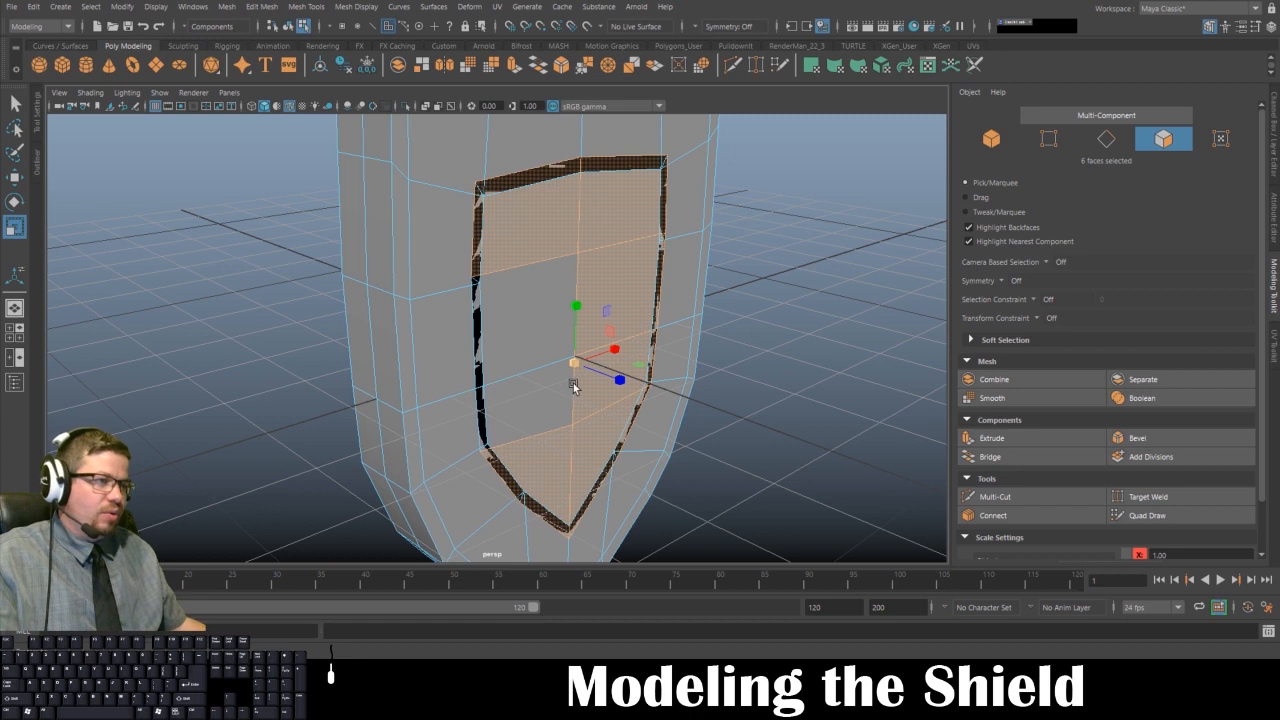
pyautogui.keyDown('shift'); pyautogui.click(523, 337); pyautogui.keyUp('shift')
pyautogui.keyDown('shift'); pyautogui.click(534, 418); pyautogui.keyUp('shift')
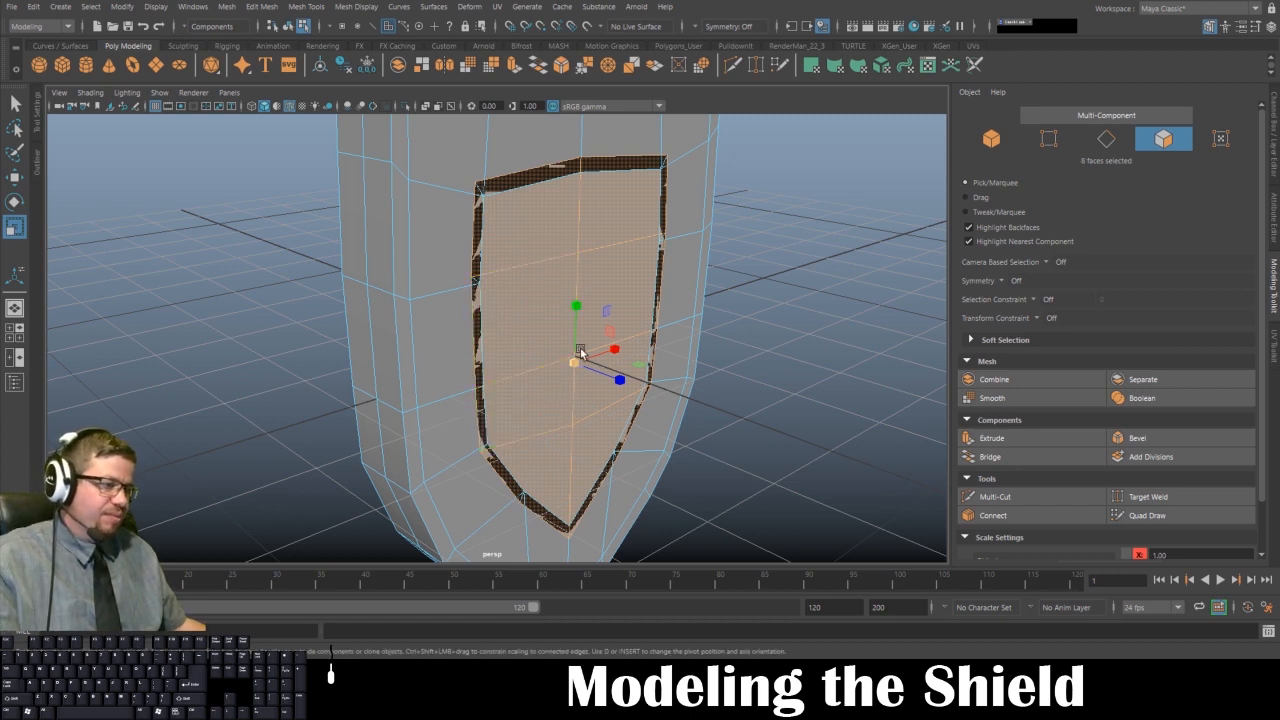
pyautogui.moveTo(581, 360); pyautogui.dragTo(533, 343)
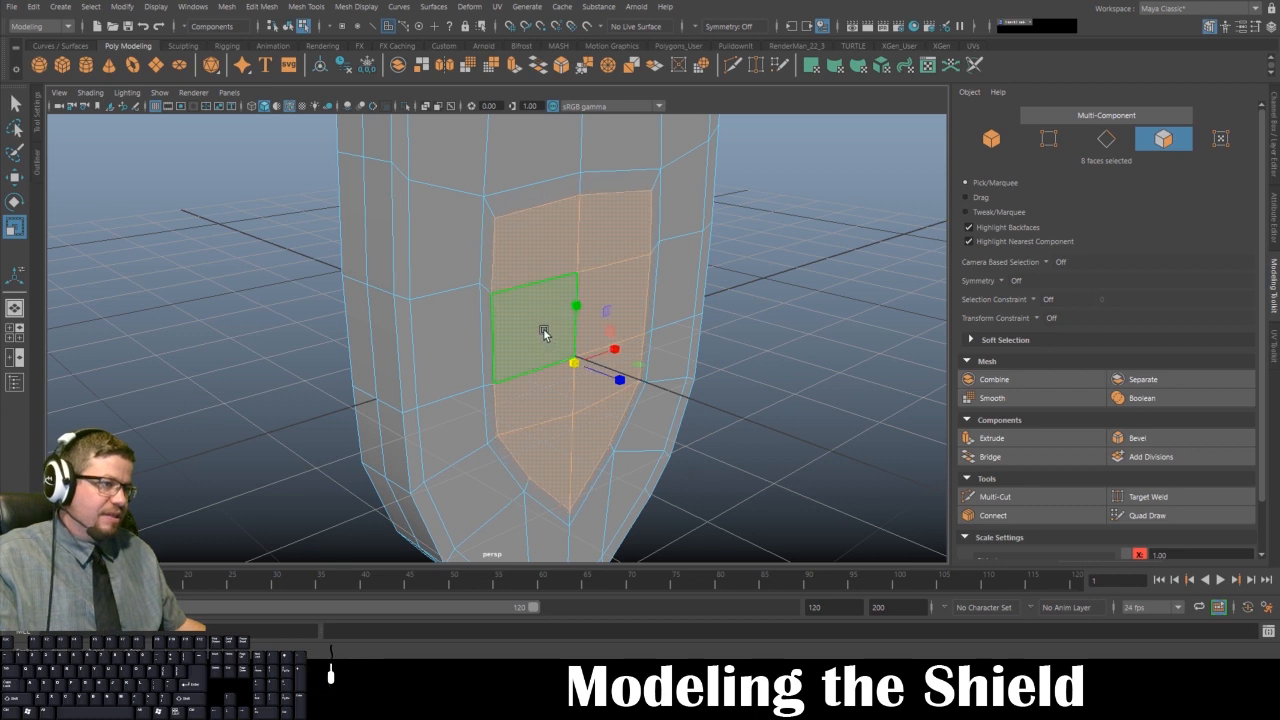
# - Inset the inner panel faces to form a narrow ring, and select the outer and inner front border face loops
pyautogui.moveTo(573, 303); pyautogui.dragTo(489, 333)
pyautogui.press('w')
pyautogui.keyDown('shift'); pyautogui.doubleClick(423, 227); pyautogui.keyUp('shift')
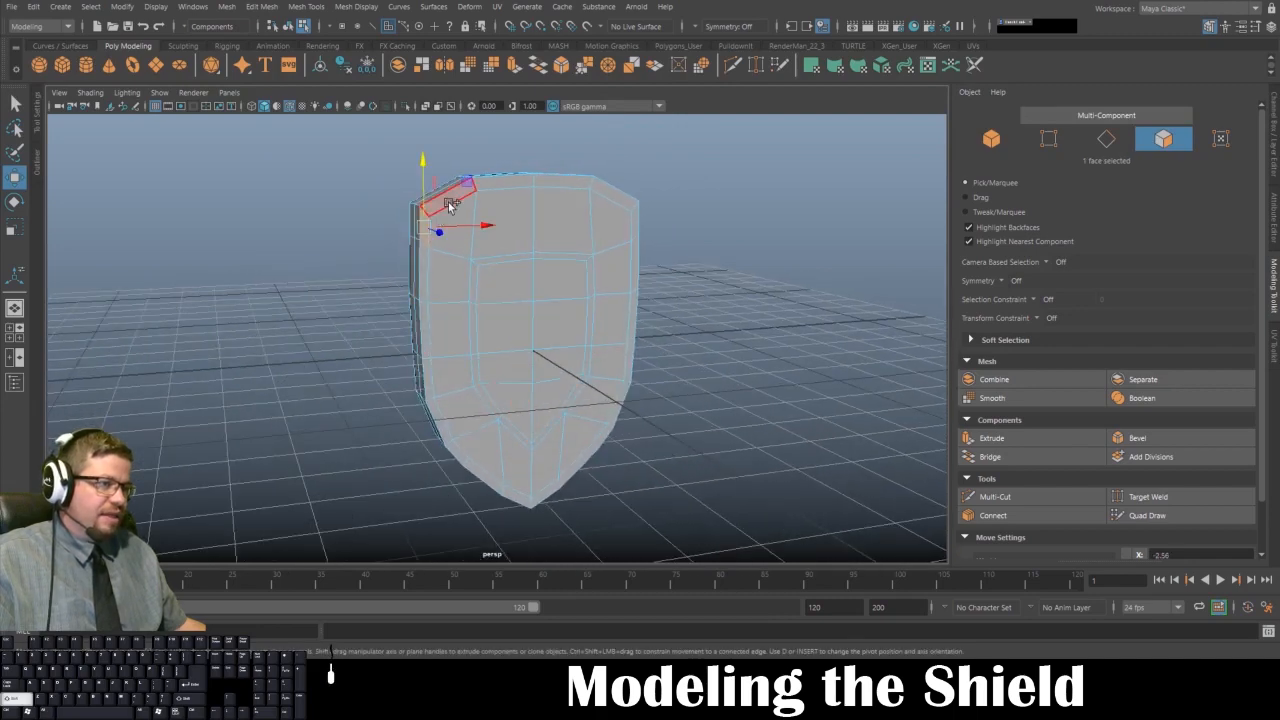
pyautogui.keyDown('shift'); pyautogui.click(532, 433); pyautogui.keyUp('shift')
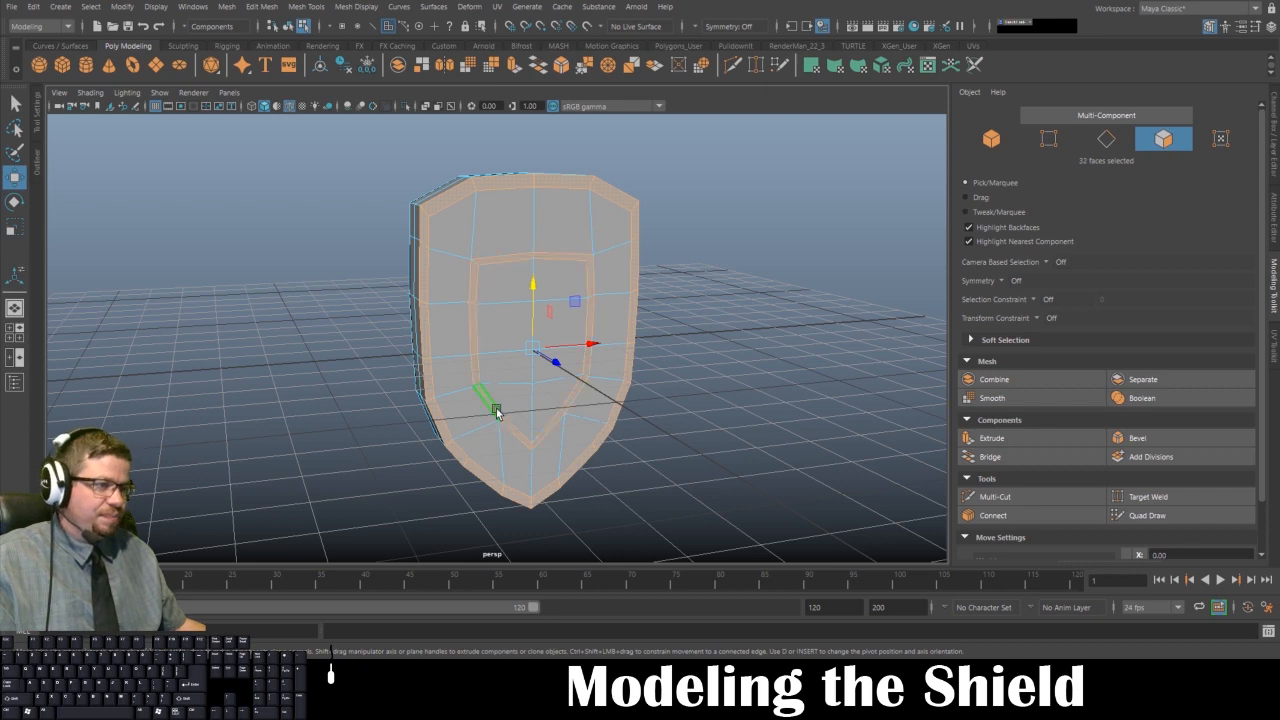
# - In the front view, select only the 12-face ring around the inner panel and scale it to match the sketched inner border
pyautogui.press('space')
pyautogui.press('space')
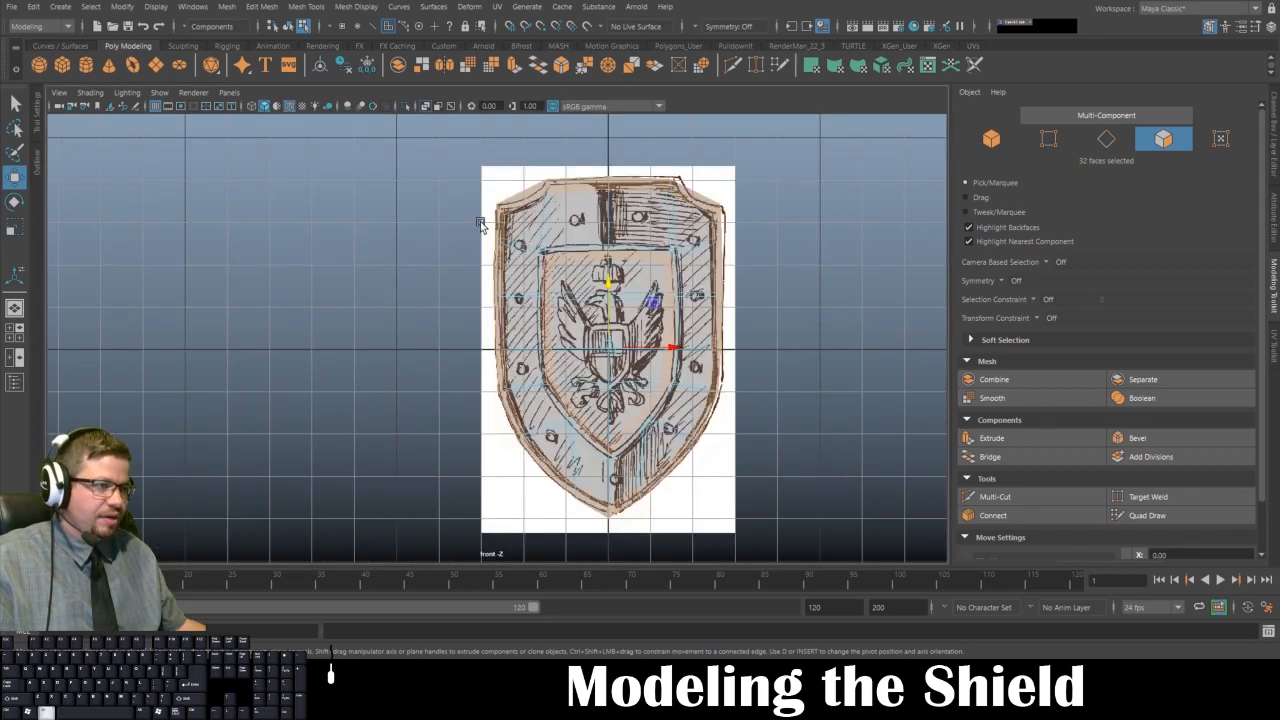
pyautogui.scroll(5, 498, 345)
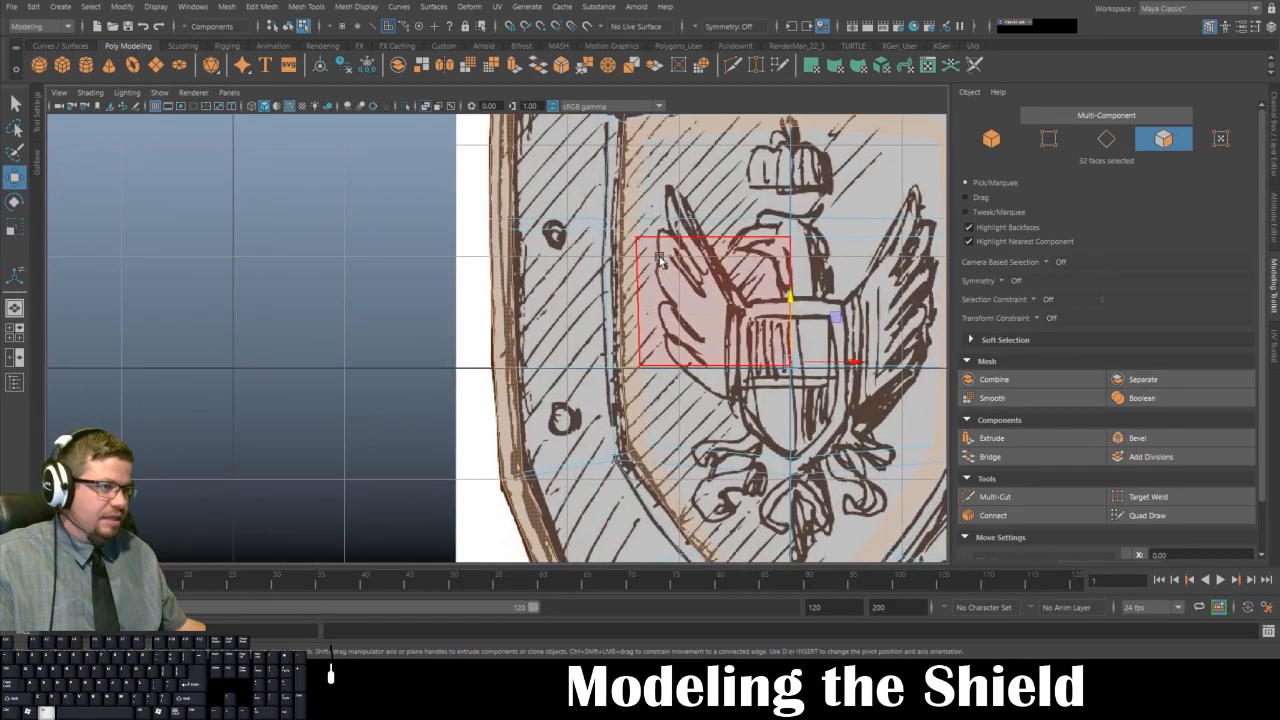
pyautogui.keyDown('alt'); pyautogui.moveTo(659, 258); pyautogui.dragTo(507, 391, button='middle'); pyautogui.keyUp('alt')
pyautogui.click(511, 261)
pyautogui.keyDown('shift'); pyautogui.doubleClick(687, 257); pyautogui.keyUp('shift')
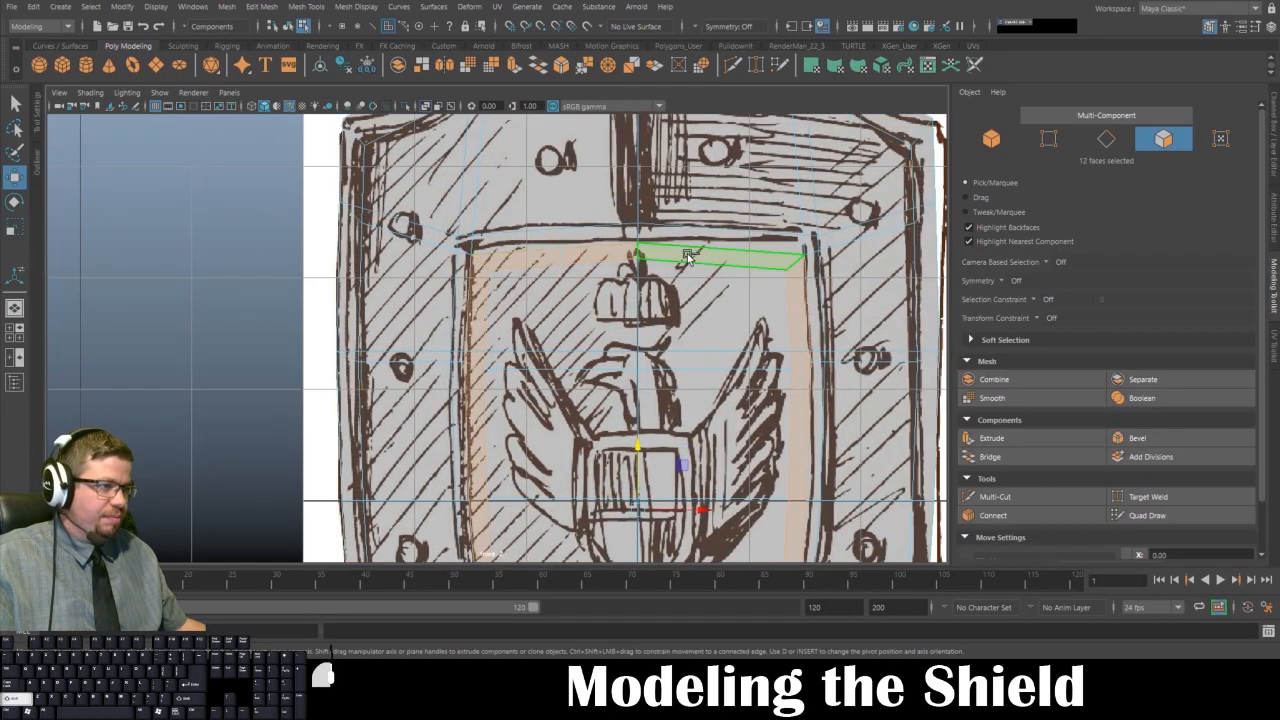
pyautogui.keyDown('alt'); pyautogui.moveTo(687, 257); pyautogui.dragTo(648, 148, button='middle'); pyautogui.keyUp('alt')
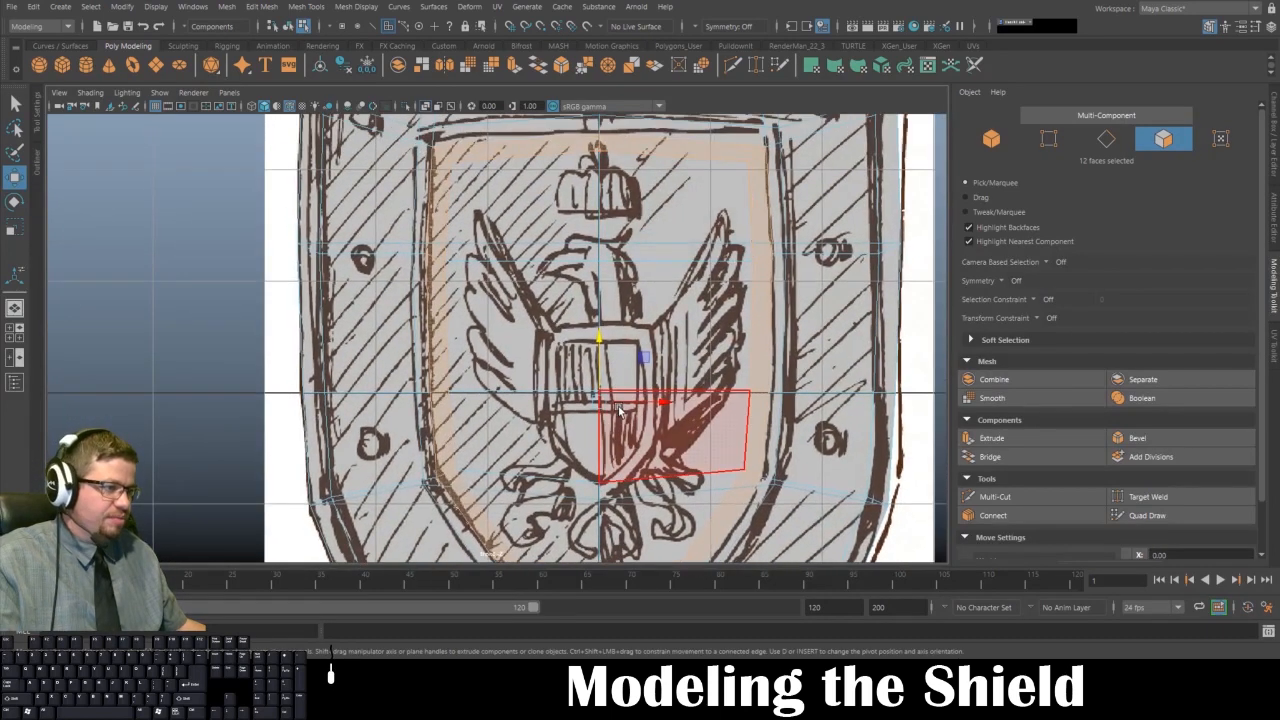
pyautogui.press('r')
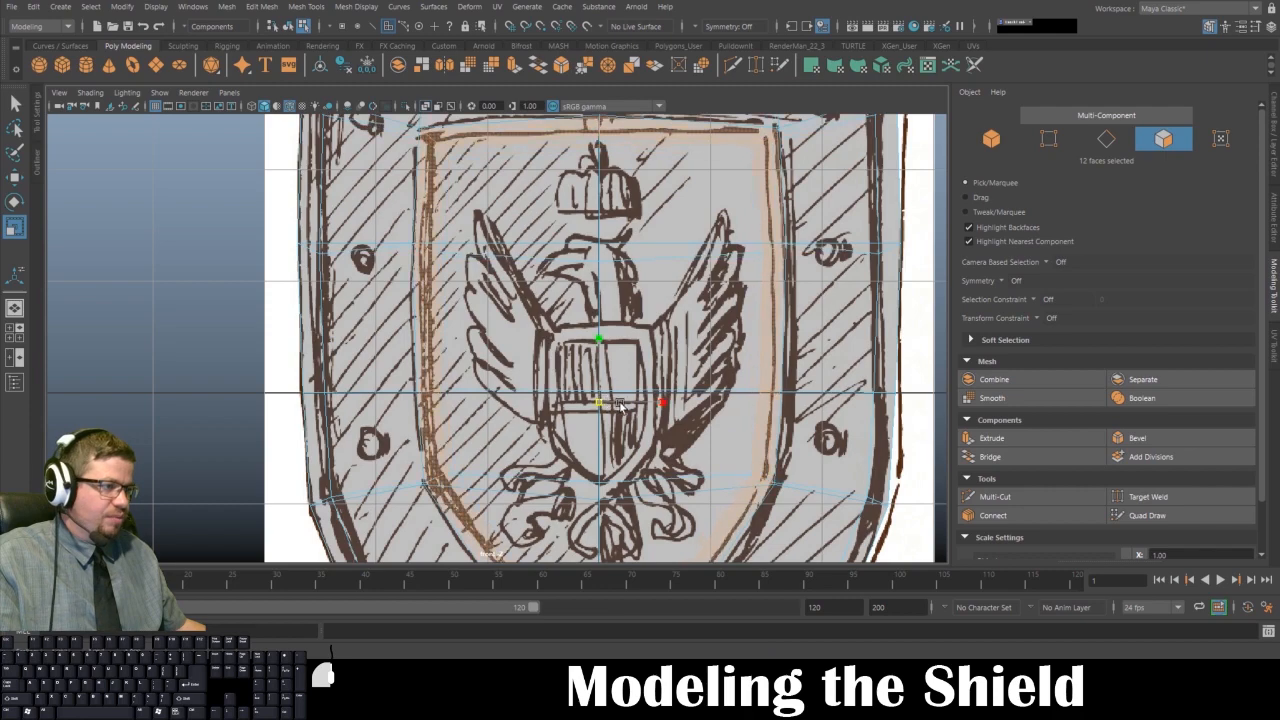
pyautogui.keyDown('alt'); pyautogui.moveTo(620, 405); pyautogui.dragTo(628, 198, button='middle'); pyautogui.keyUp('alt')
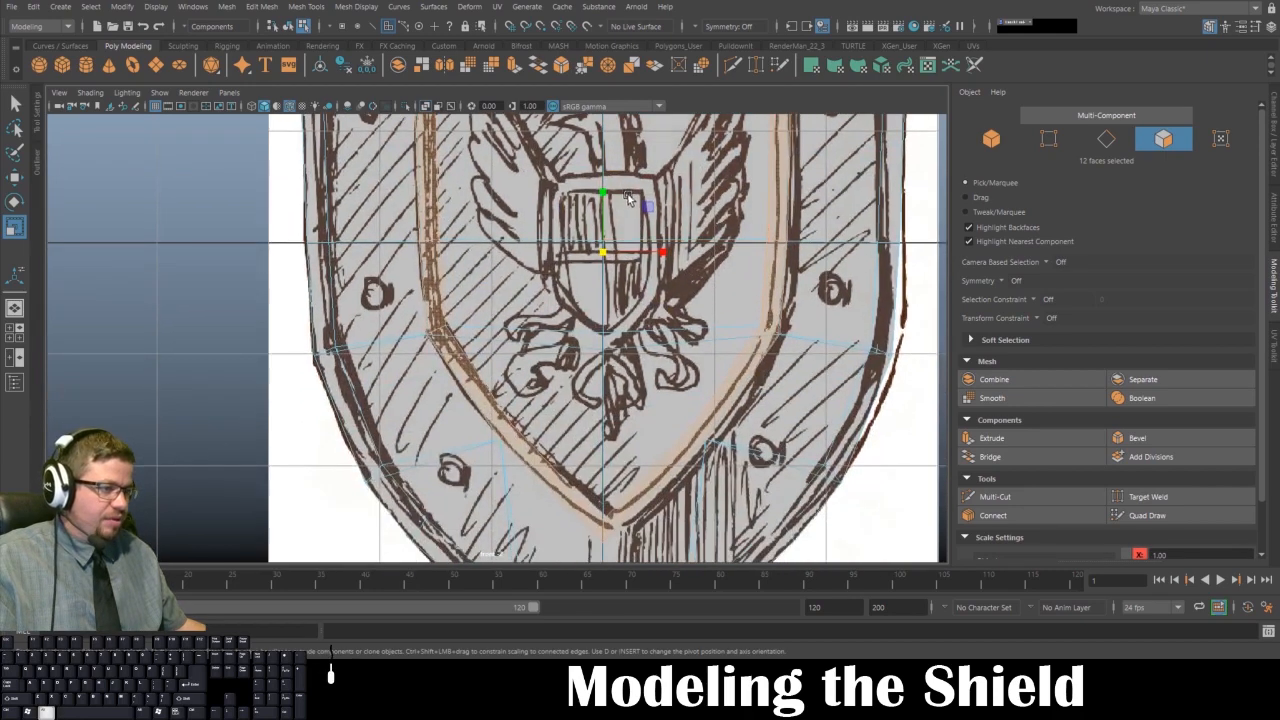
pyautogui.scroll(-5, 633, 314)
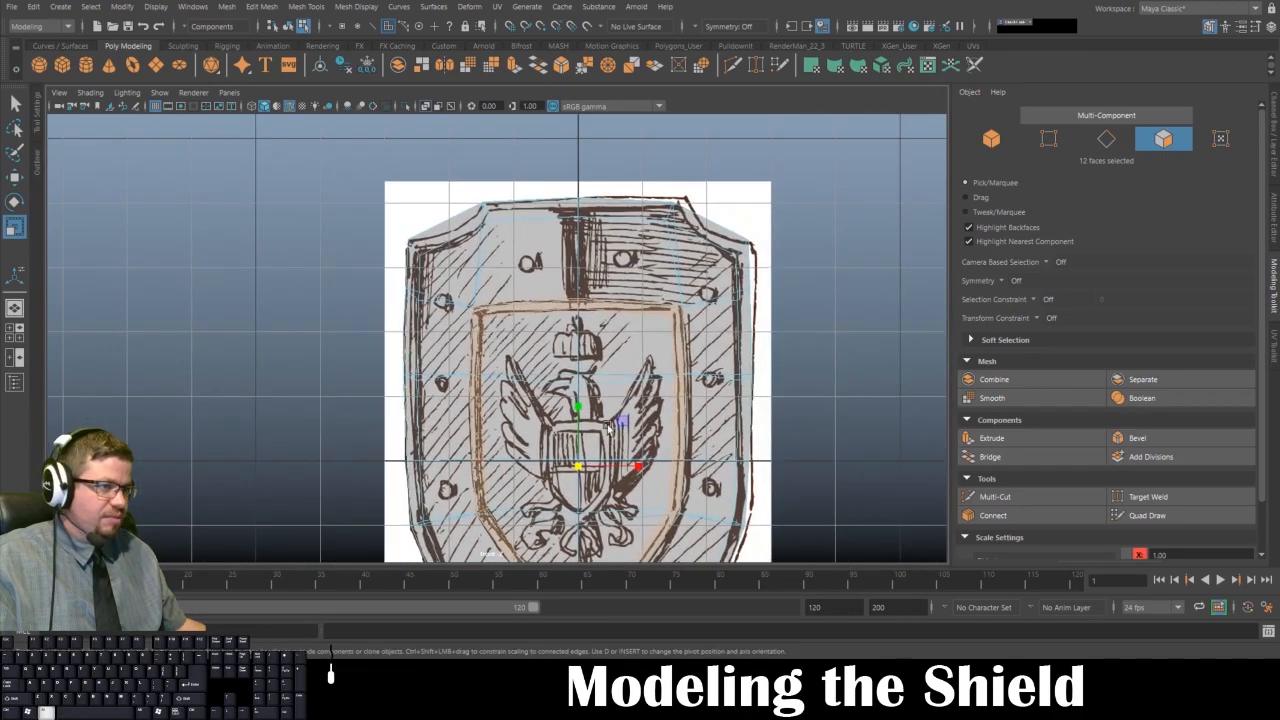
# - Enable Object X symmetry and move the outer border's inner vertices along the shield's top edge up to match the sketch
pyautogui.click(484, 236)
pyautogui.scroll(3, 500, 242)
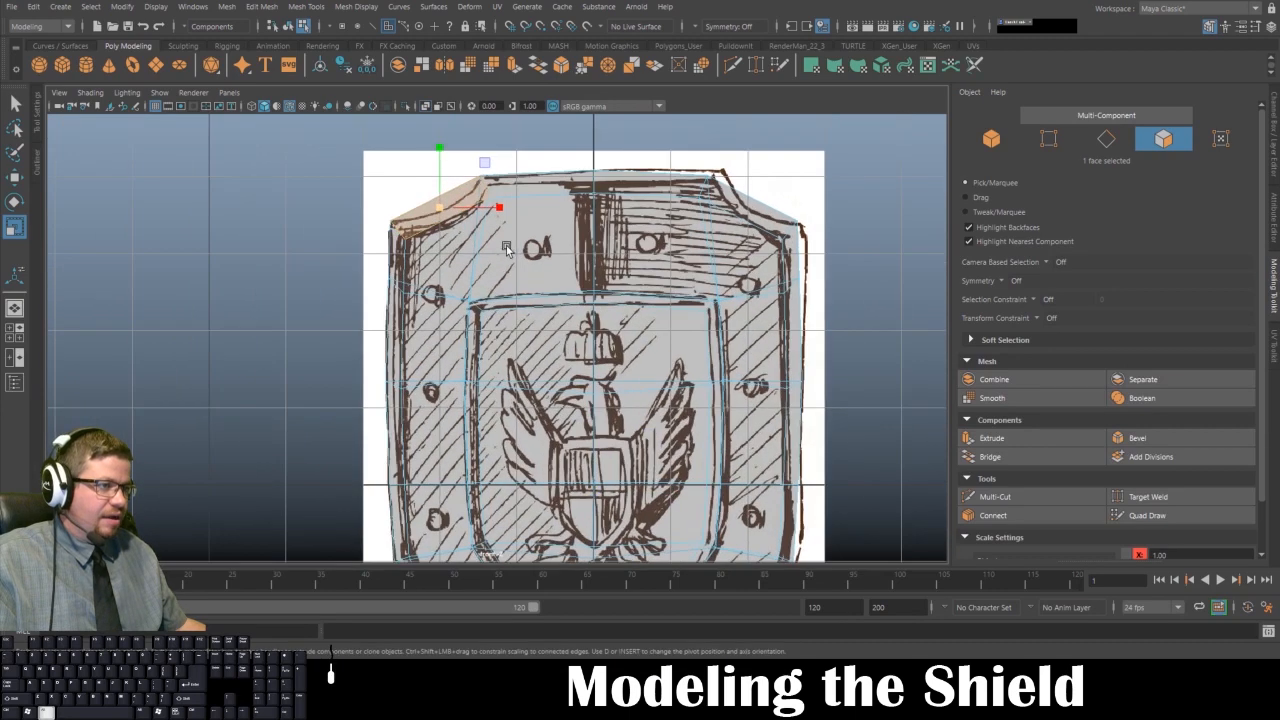
pyautogui.moveTo(533, 315); pyautogui.dragTo(541, 206, button='right')
pyautogui.scroll(2, 560, 370)
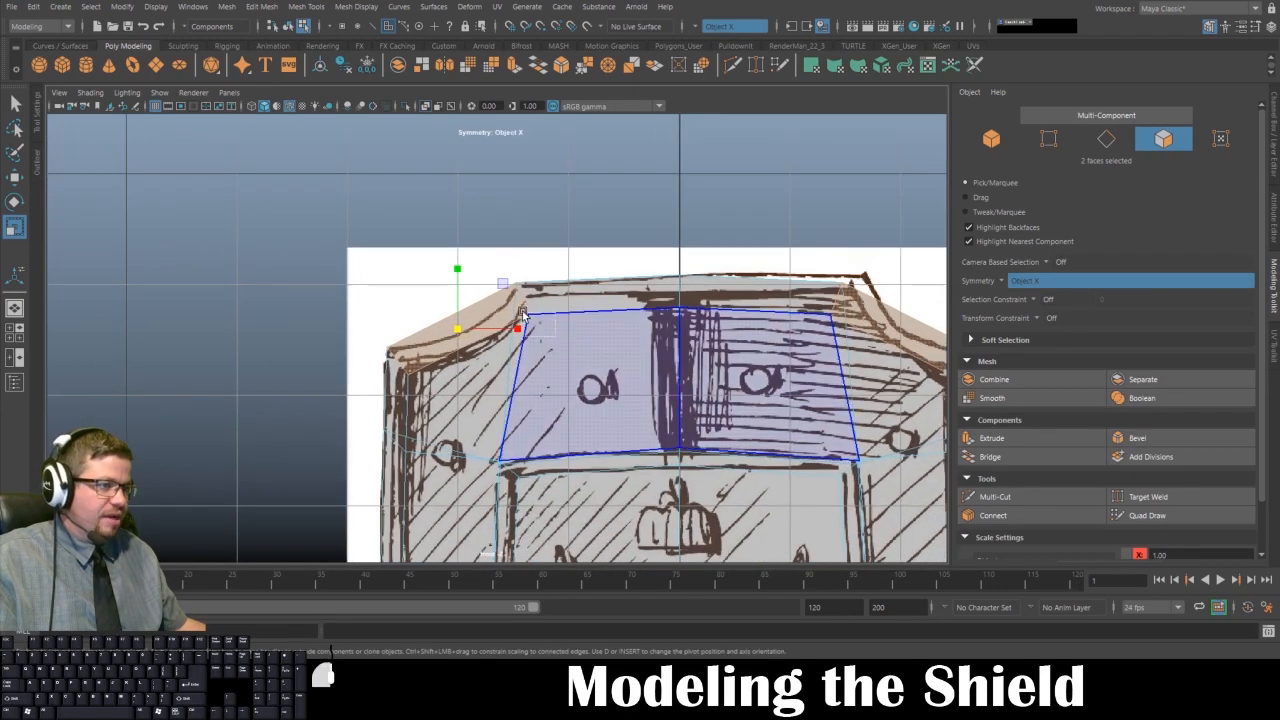
pyautogui.moveTo(521, 313); pyautogui.dragTo(518, 307)
pyautogui.moveTo(566, 301); pyautogui.dragTo(521, 302, button='right')
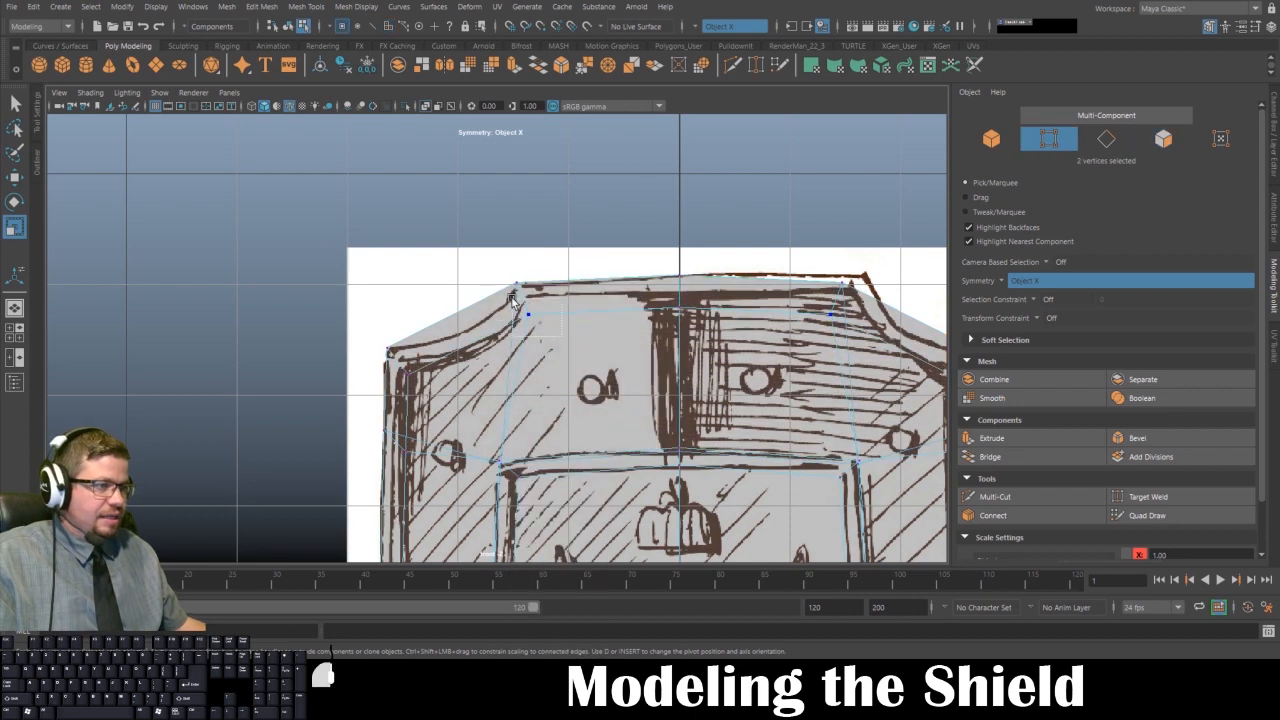
pyautogui.press('w')
pyautogui.moveTo(528, 253); pyautogui.dragTo(527, 226)
pyautogui.moveTo(687, 340); pyautogui.dragTo(680, 232)
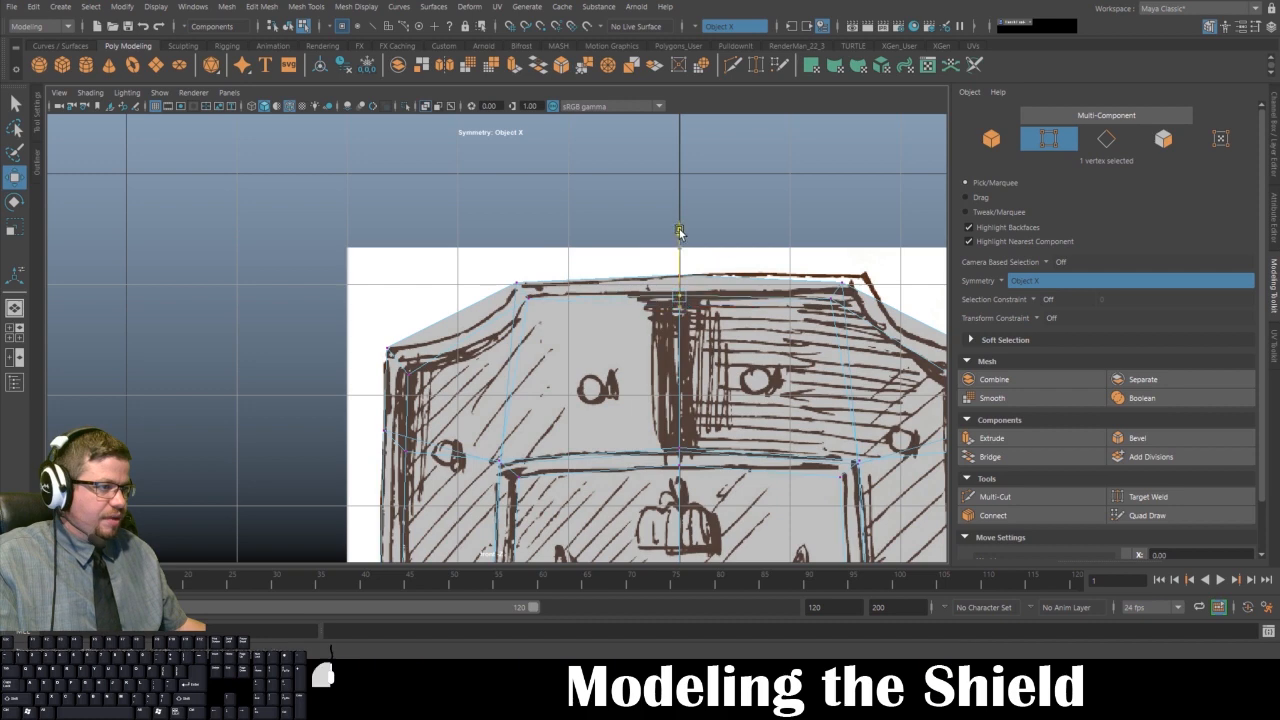
# - Raise the outer border's inner vertices at the upper corners and along the sides to even out the border
pyautogui.keyDown('alt'); pyautogui.moveTo(602, 366); pyautogui.dragTo(662, 284, button='middle'); pyautogui.keyUp('alt')
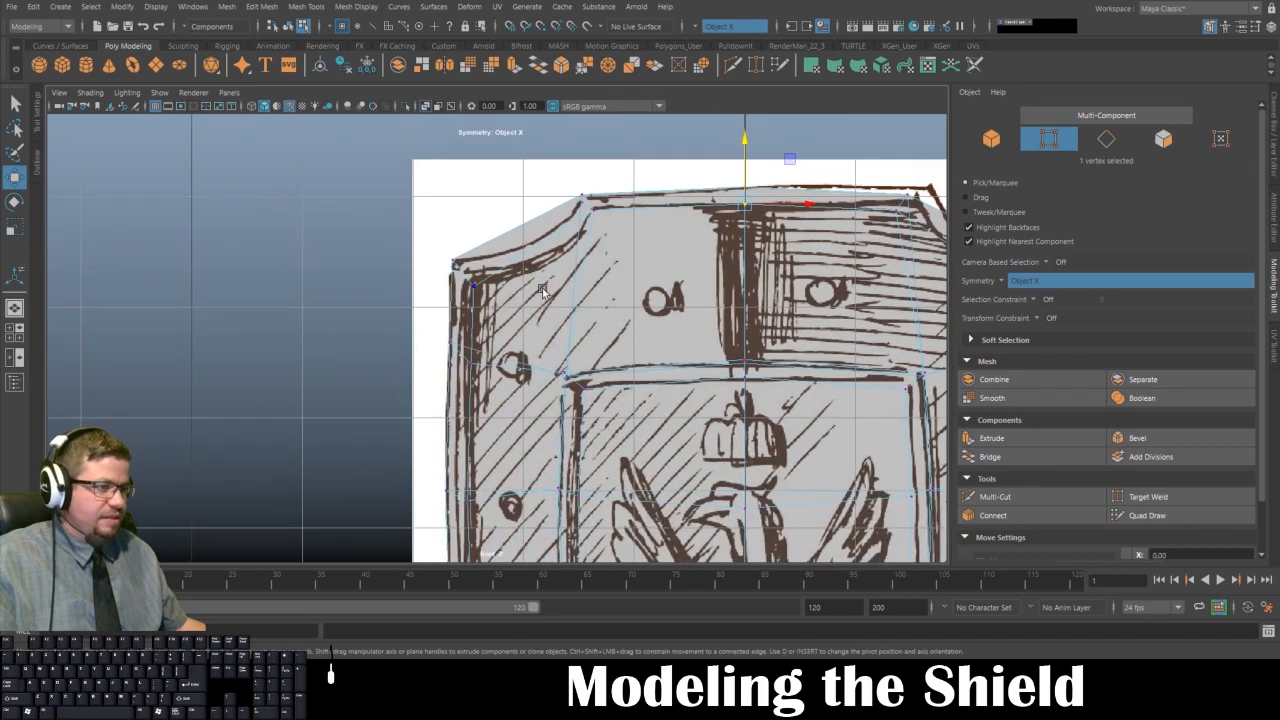
pyautogui.click(467, 283)
pyautogui.moveTo(473, 234); pyautogui.dragTo(474, 226)
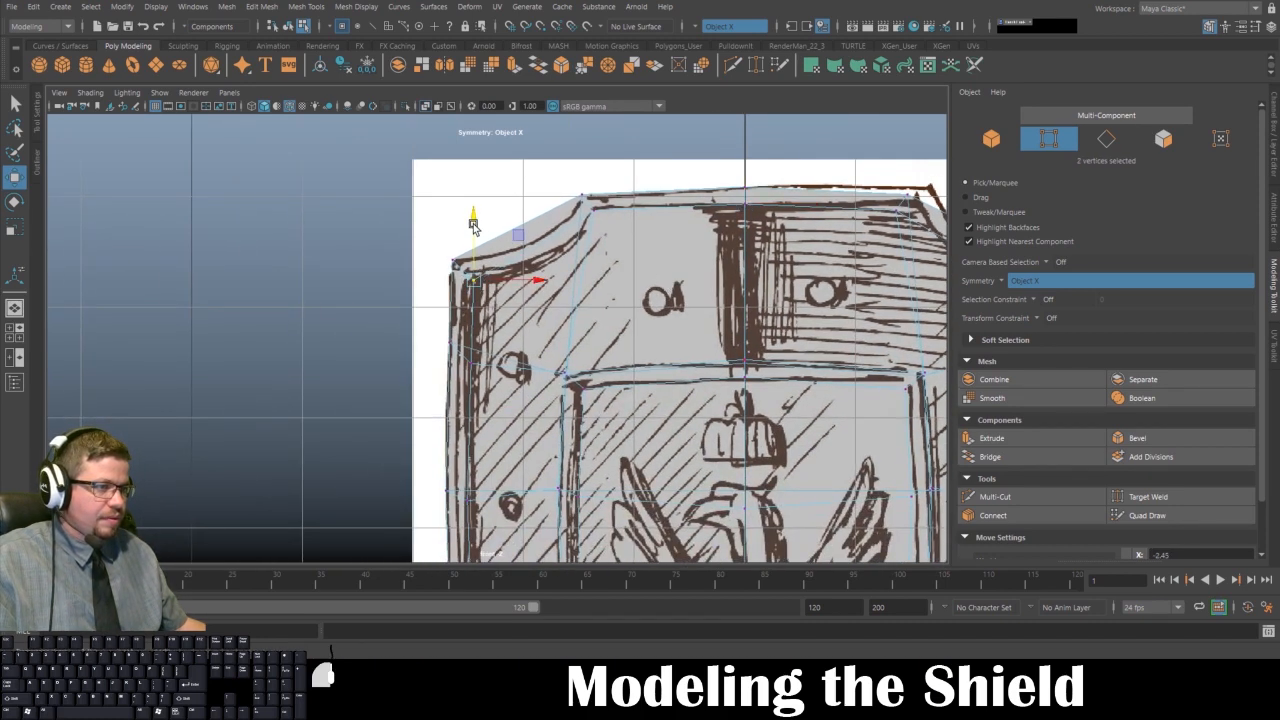
pyautogui.keyDown('alt'); pyautogui.moveTo(540, 406); pyautogui.dragTo(546, 309, button='middle'); pyautogui.keyUp('alt')
pyautogui.moveTo(461, 248); pyautogui.dragTo(463, 251)
pyautogui.moveTo(477, 196); pyautogui.dragTo(480, 183)
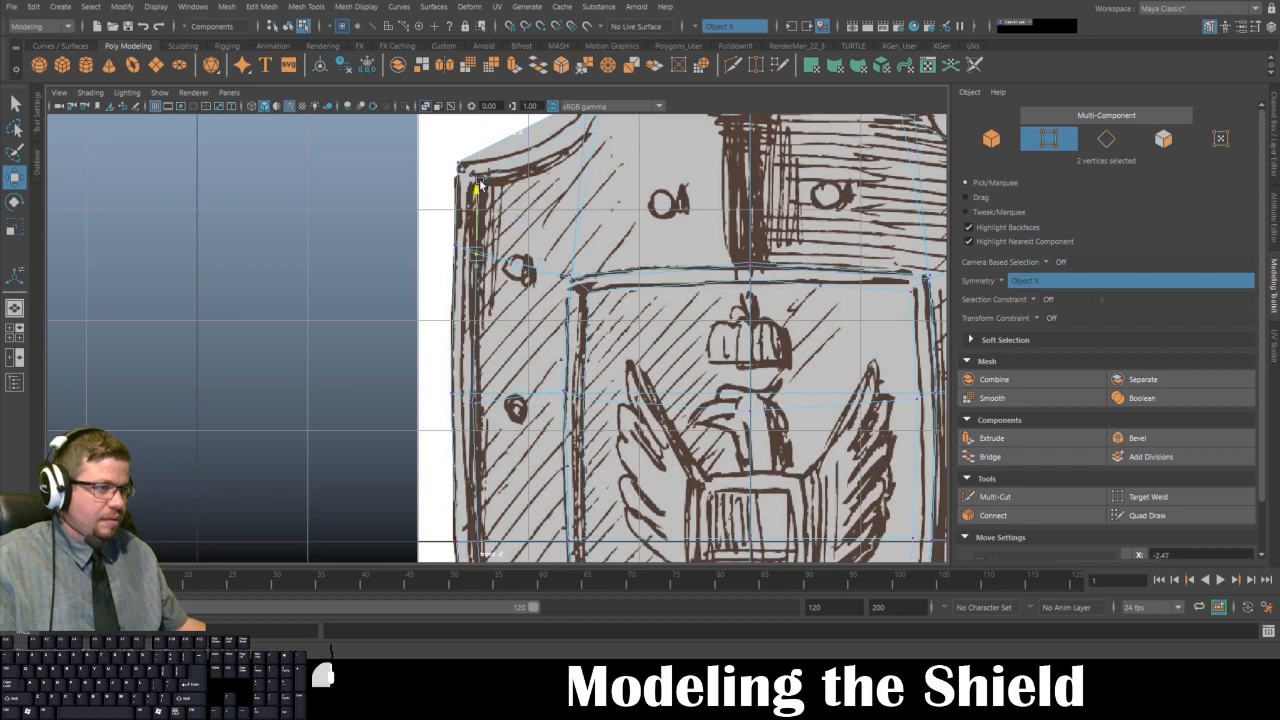
pyautogui.keyDown('alt'); pyautogui.moveTo(519, 352); pyautogui.dragTo(519, 290, button='middle'); pyautogui.keyUp('alt')
pyautogui.moveTo(500, 212)
pyautogui.keyDown('alt'); pyautogui.mouseDown(button='middle')
pyautogui.moveTo(505, 251)
pyautogui.moveTo(479, 201)
pyautogui.mouseUp(button='middle'); pyautogui.keyUp('alt')
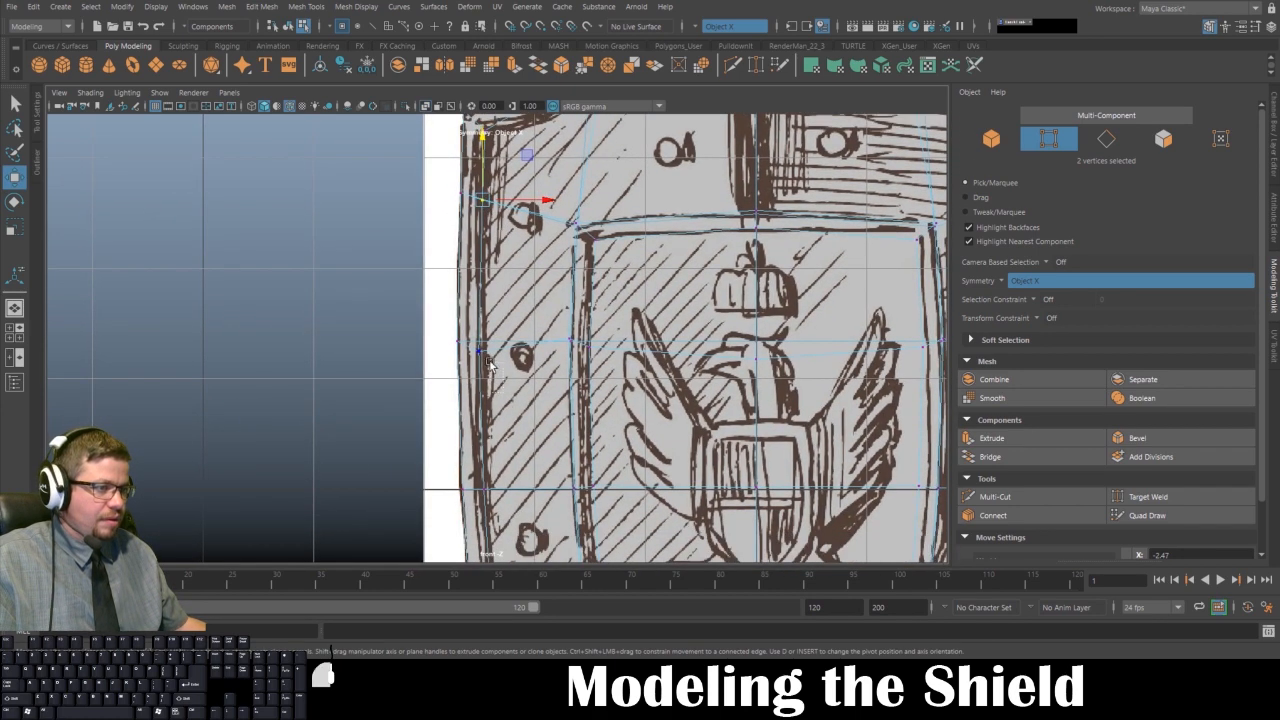
pyautogui.moveTo(480, 280); pyautogui.dragTo(480, 270)
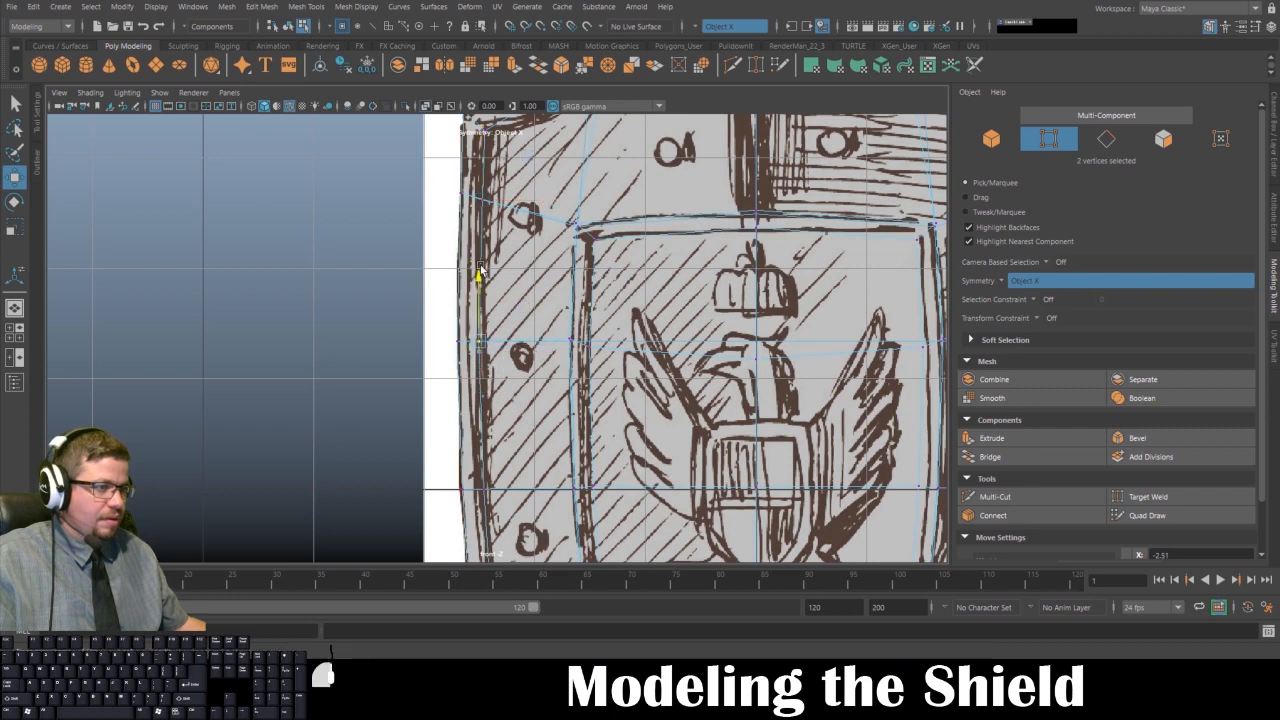
# - Adjust the outer border's inner vertex at the bottom tip to follow the sketched outline
pyautogui.keyDown('alt'); pyautogui.moveTo(508, 488); pyautogui.dragTo(541, 318, button='middle'); pyautogui.keyUp('alt')
pyautogui.keyDown('alt'); pyautogui.moveTo(603, 385); pyautogui.dragTo(503, 345, button='middle'); pyautogui.keyUp('alt')
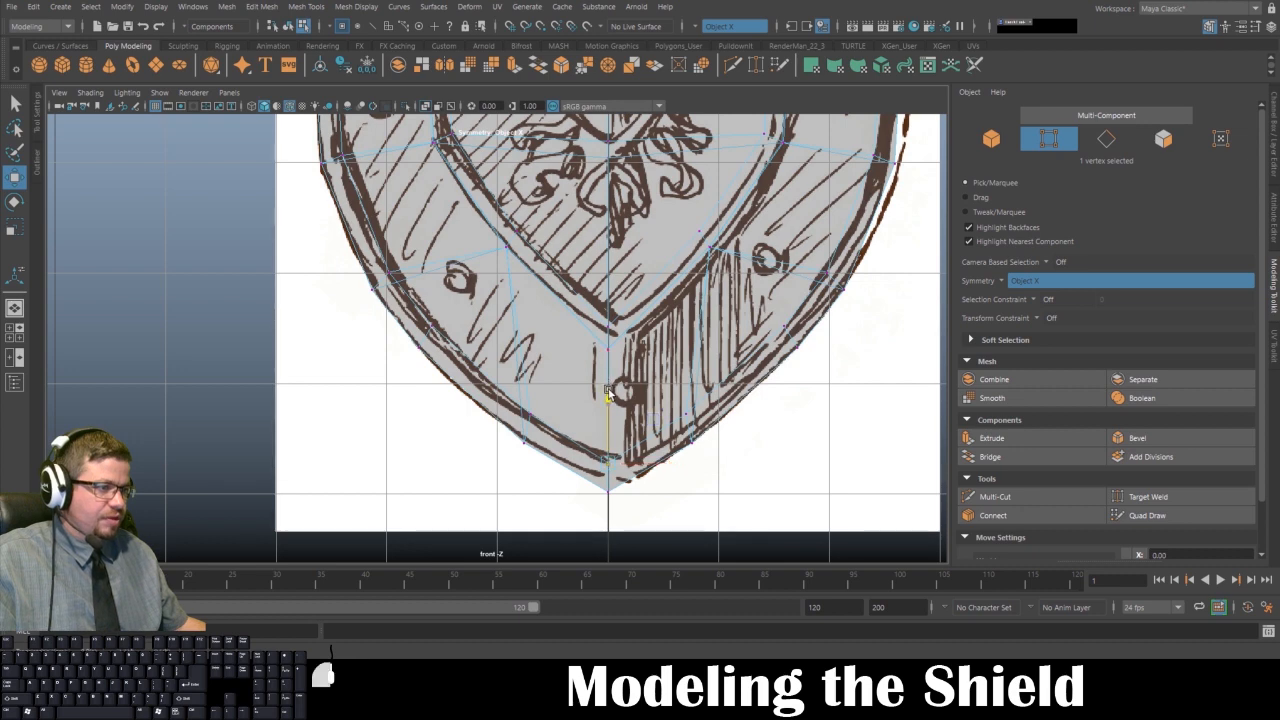
pyautogui.keyDown('alt'); pyautogui.moveTo(608, 392); pyautogui.dragTo(598, 518, button='middle'); pyautogui.keyUp('alt')
# - Switch to face selection, return to the perspective view and select the complete outer and inner border face loops on the front
pyautogui.moveTo(614, 311); pyautogui.dragTo(620, 370, button='right')
pyautogui.scroll(-5, 612, 369)
pyautogui.press('space')
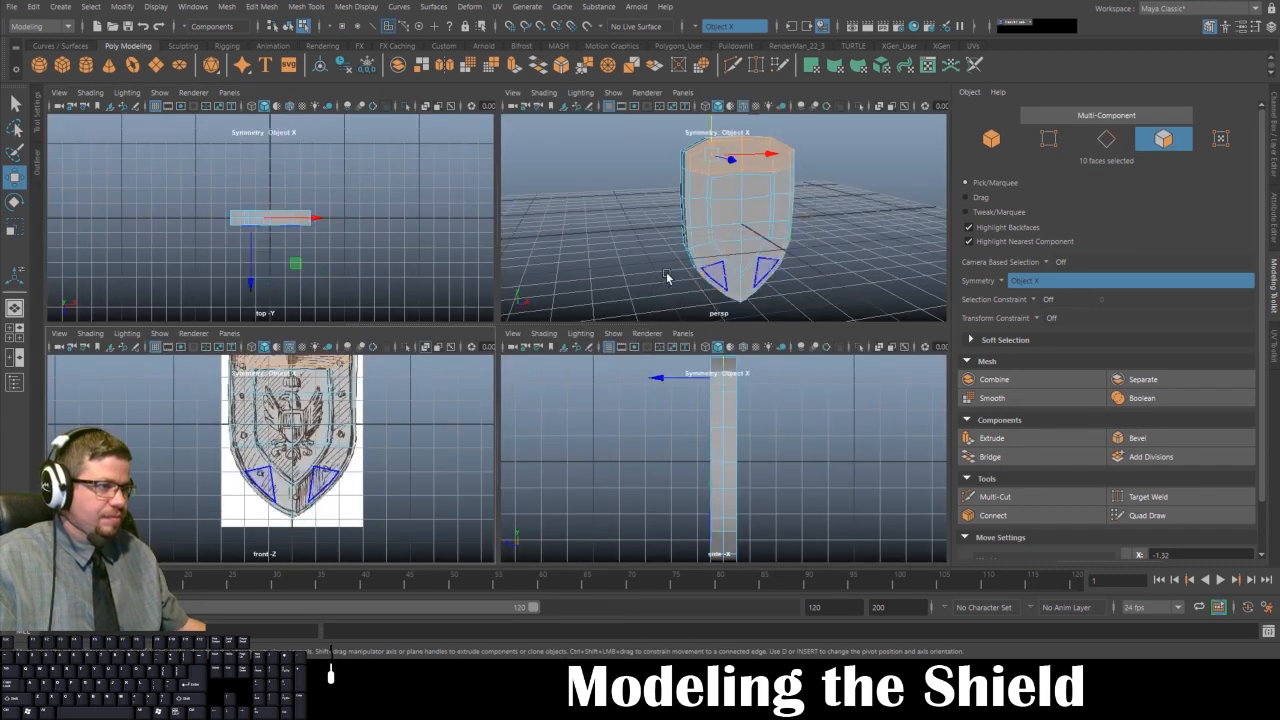
pyautogui.keyDown('alt'); pyautogui.moveTo(658, 158); pyautogui.dragTo(677, 251, button='right'); pyautogui.keyUp('alt')
pyautogui.press('space')
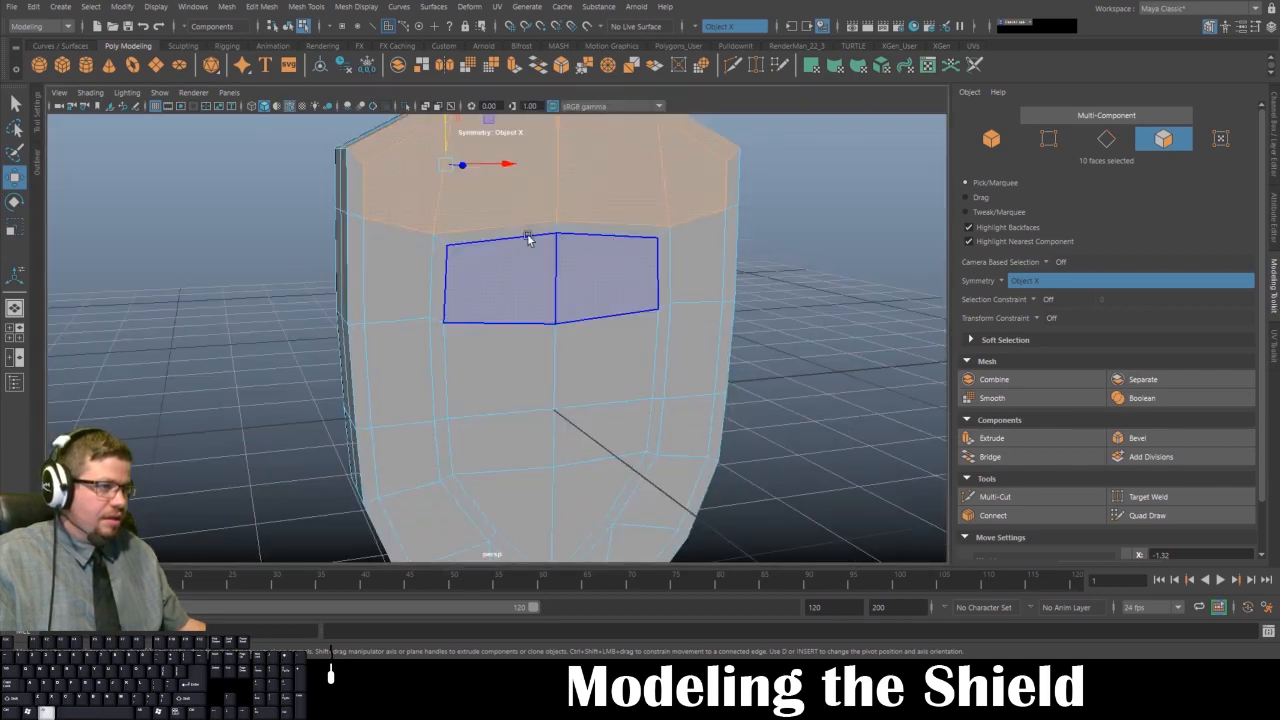
pyautogui.keyDown('alt'); pyautogui.moveTo(400, 235); pyautogui.dragTo(414, 208); pyautogui.keyUp('alt')
pyautogui.click(385, 199)
pyautogui.keyDown('shift'); pyautogui.doubleClick(387, 249); pyautogui.keyUp('shift')
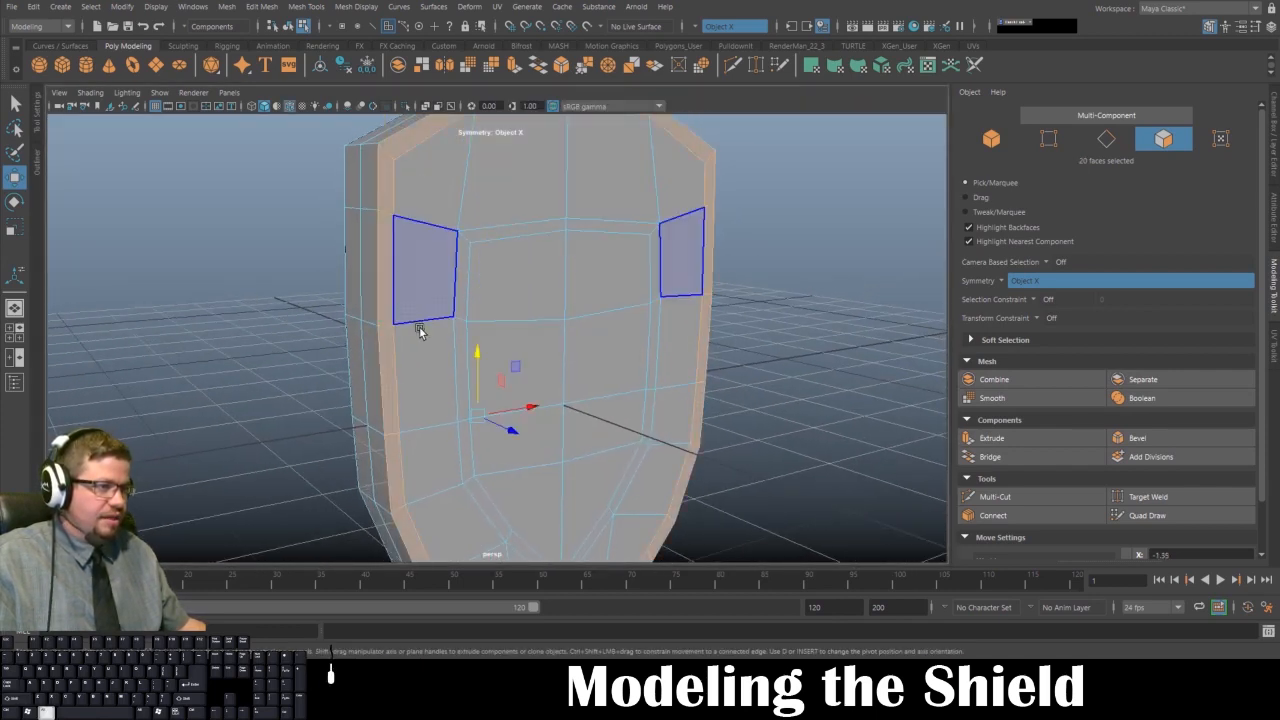
pyautogui.scroll(-2, 440, 322)
pyautogui.keyDown('alt'); pyautogui.moveTo(448, 320); pyautogui.dragTo(454, 263, button='middle'); pyautogui.keyUp('alt')
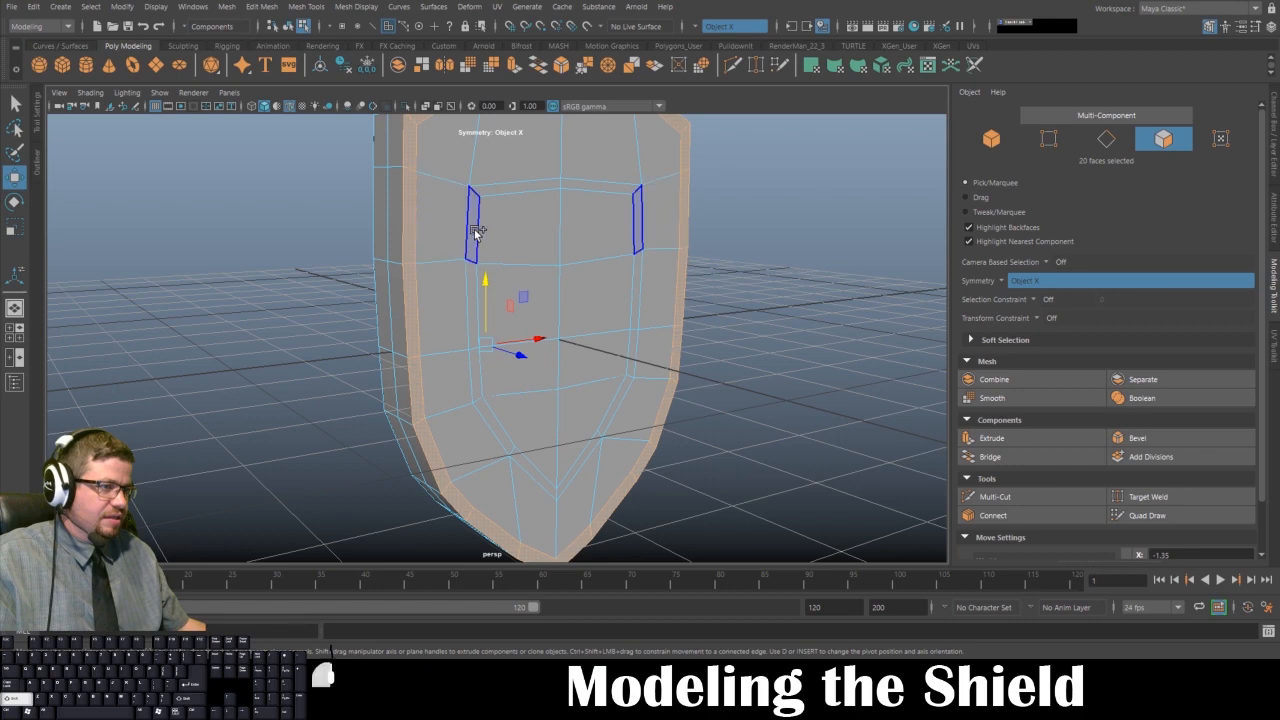
pyautogui.keyDown('shift'); pyautogui.doubleClick(490, 187); pyautogui.keyUp('shift')
pyautogui.keyDown('alt'); pyautogui.moveTo(490, 187); pyautogui.dragTo(478, 232); pyautogui.keyUp('alt')
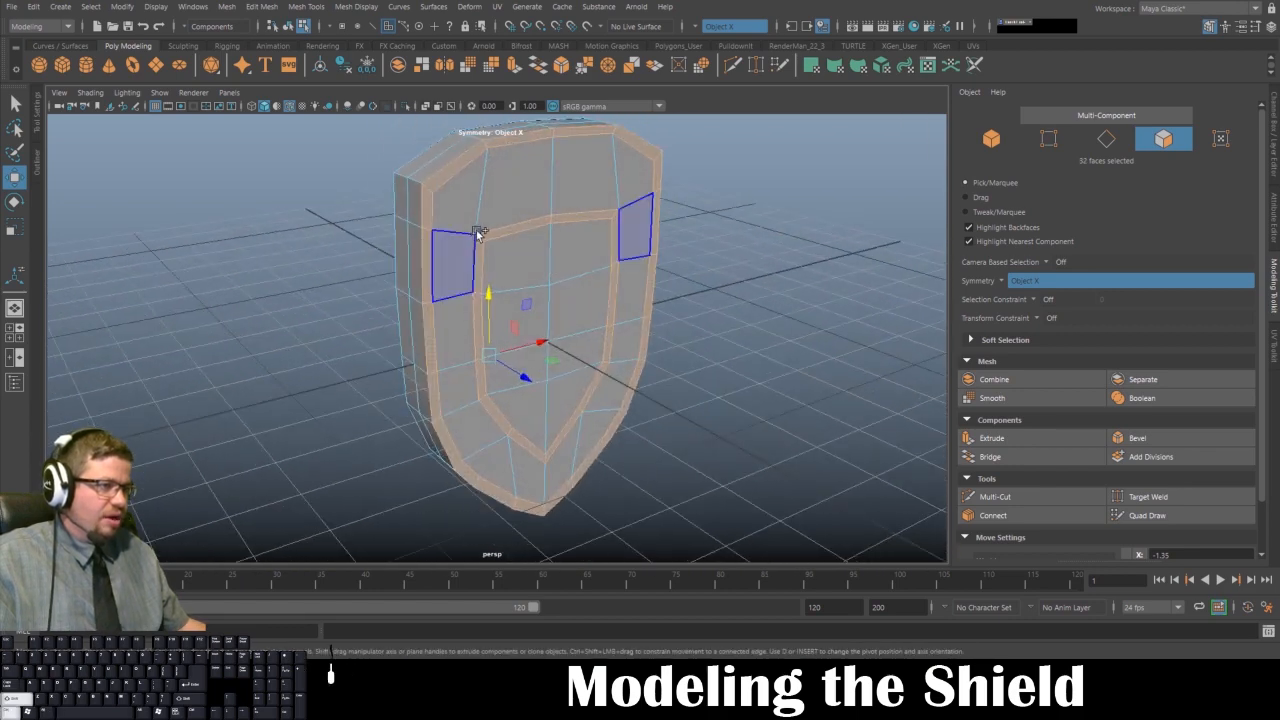
# - Extrude the selected border faces, pull them forward to form raised rims, and return to object mode
pyautogui.click(515, 67)
pyautogui.press('w')
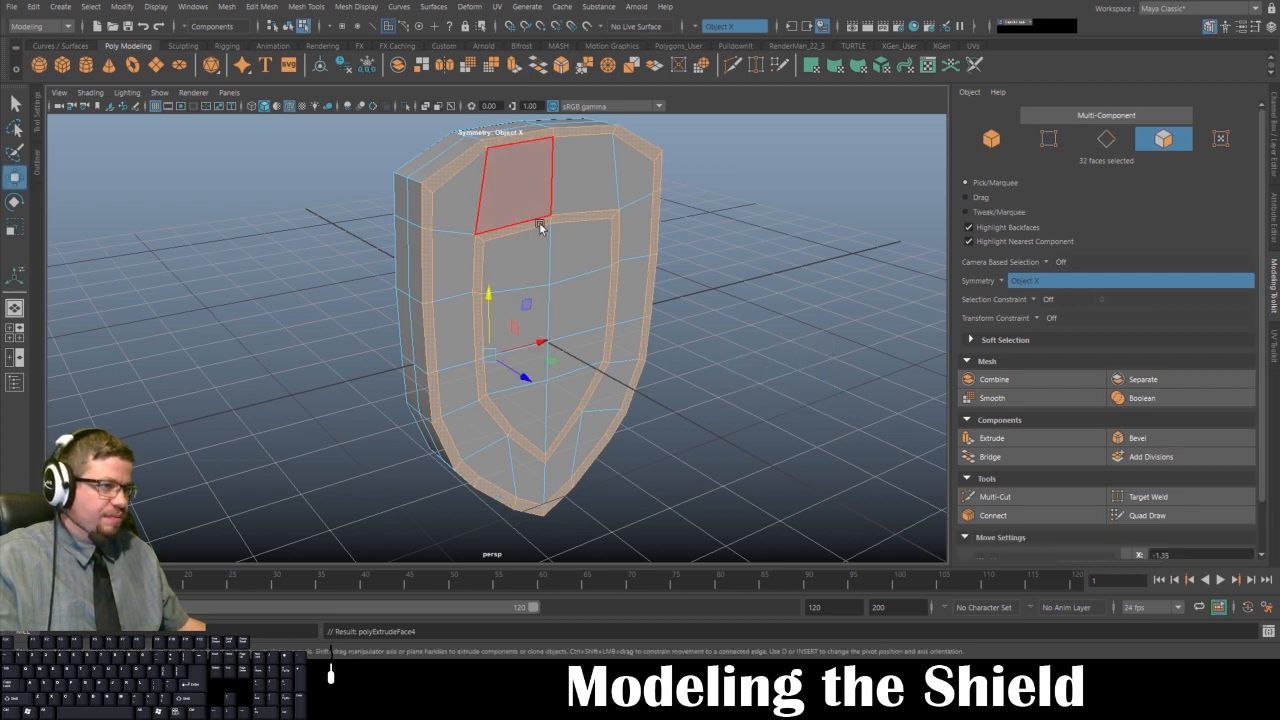
pyautogui.moveTo(530, 380); pyautogui.dragTo(631, 317)
pyautogui.moveTo(578, 215); pyautogui.dragTo(656, 240, button='right')
# - Examine the raised rims on the shield's front from several angles
pyautogui.keyDown('alt'); pyautogui.moveTo(656, 240); pyautogui.dragTo(464, 225); pyautogui.keyUp('alt')
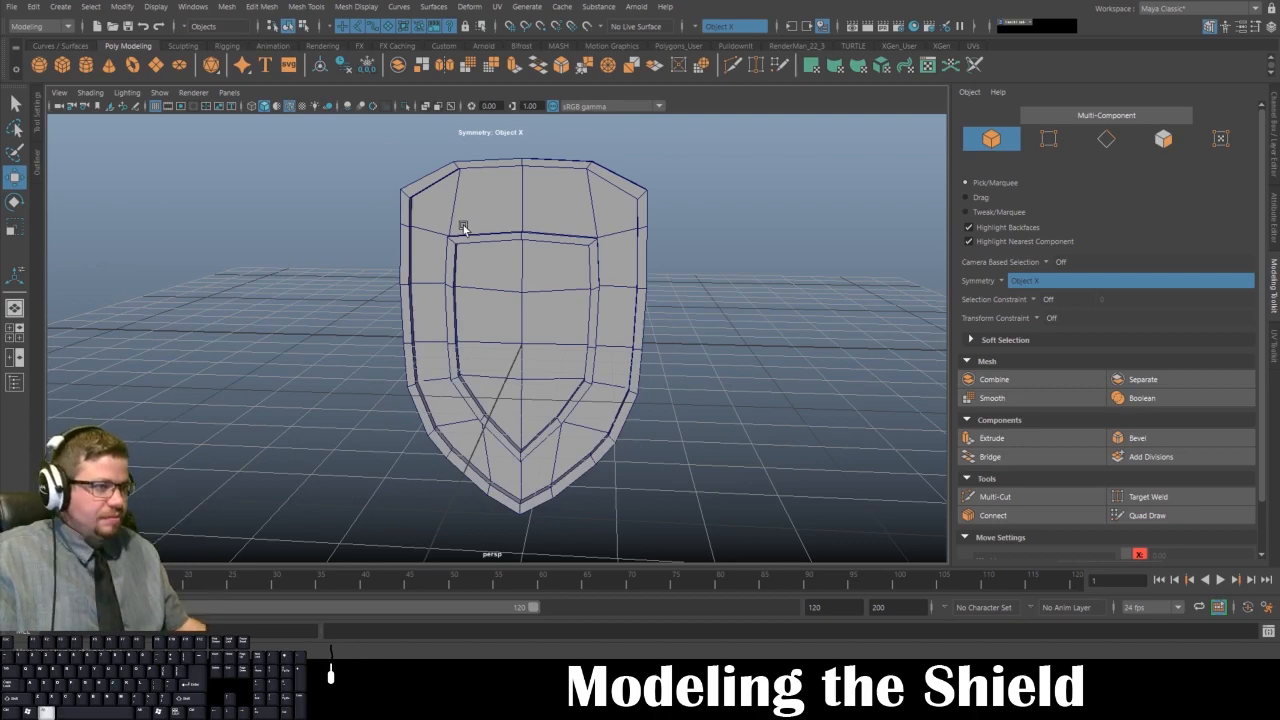
pyautogui.keyDown('alt'); pyautogui.moveTo(463, 228); pyautogui.dragTo(530, 245); pyautogui.keyUp('alt')
pyautogui.keyDown('alt'); pyautogui.moveTo(446, 203); pyautogui.dragTo(529, 324, button='right'); pyautogui.keyUp('alt')
pyautogui.keyDown('alt'); pyautogui.moveTo(529, 324); pyautogui.dragTo(444, 293); pyautogui.keyUp('alt')
pyautogui.keyDown('alt'); pyautogui.moveTo(444, 293); pyautogui.dragTo(422, 262, button='right'); pyautogui.keyUp('alt')
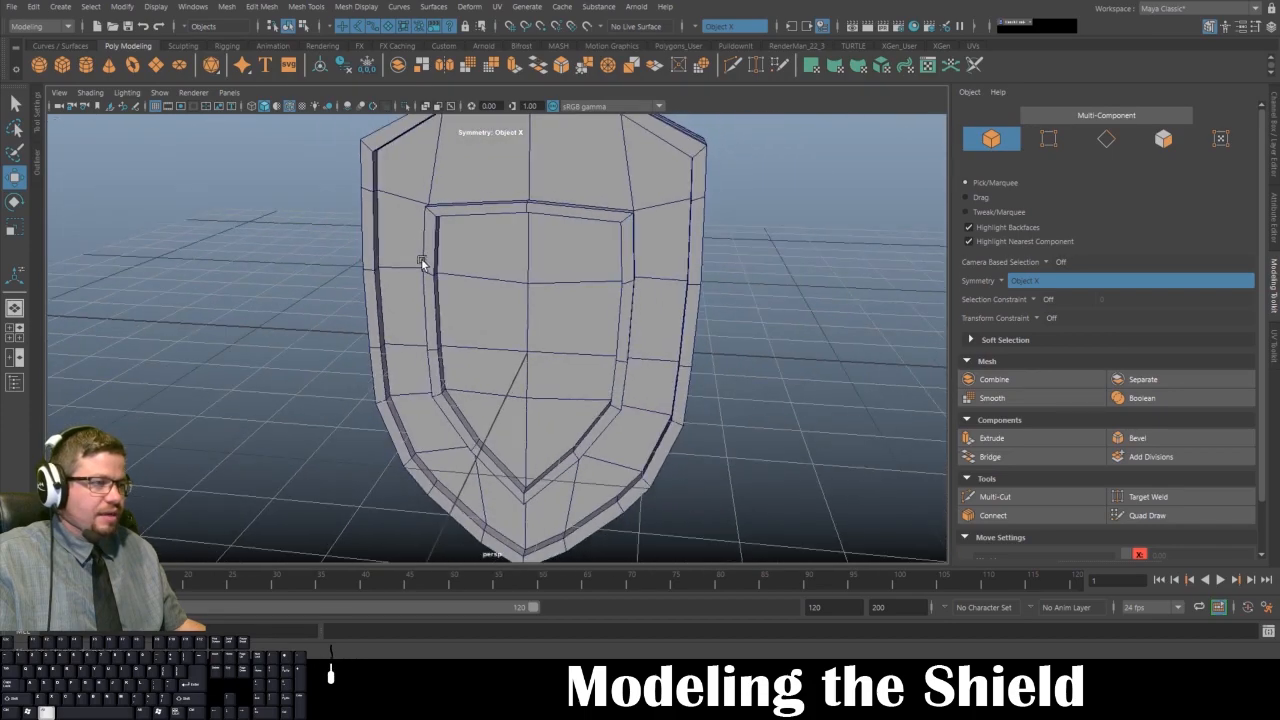
pyautogui.keyDown('alt'); pyautogui.moveTo(422, 262); pyautogui.dragTo(449, 257); pyautogui.keyUp('alt')
pyautogui.keyDown('alt'); pyautogui.moveTo(449, 257); pyautogui.dragTo(432, 346, button='right'); pyautogui.keyUp('alt')
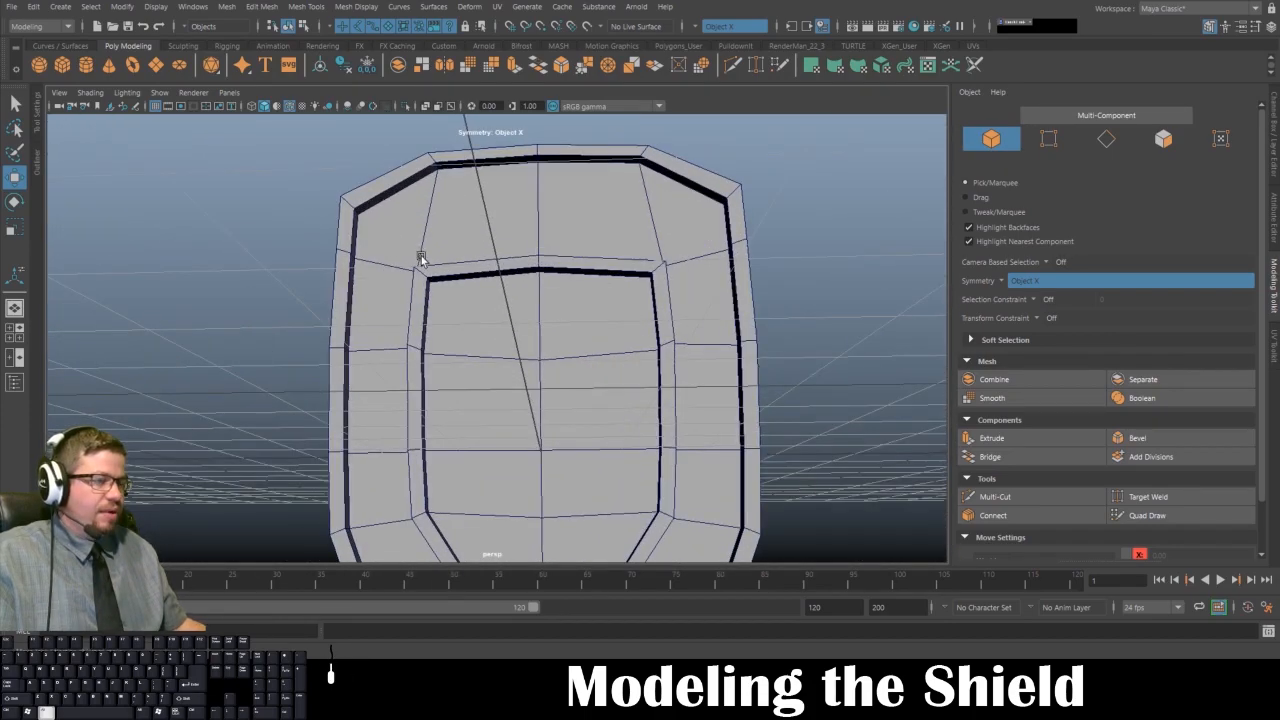
pyautogui.keyDown('alt'); pyautogui.moveTo(421, 256); pyautogui.dragTo(337, 290); pyautogui.keyUp('alt')
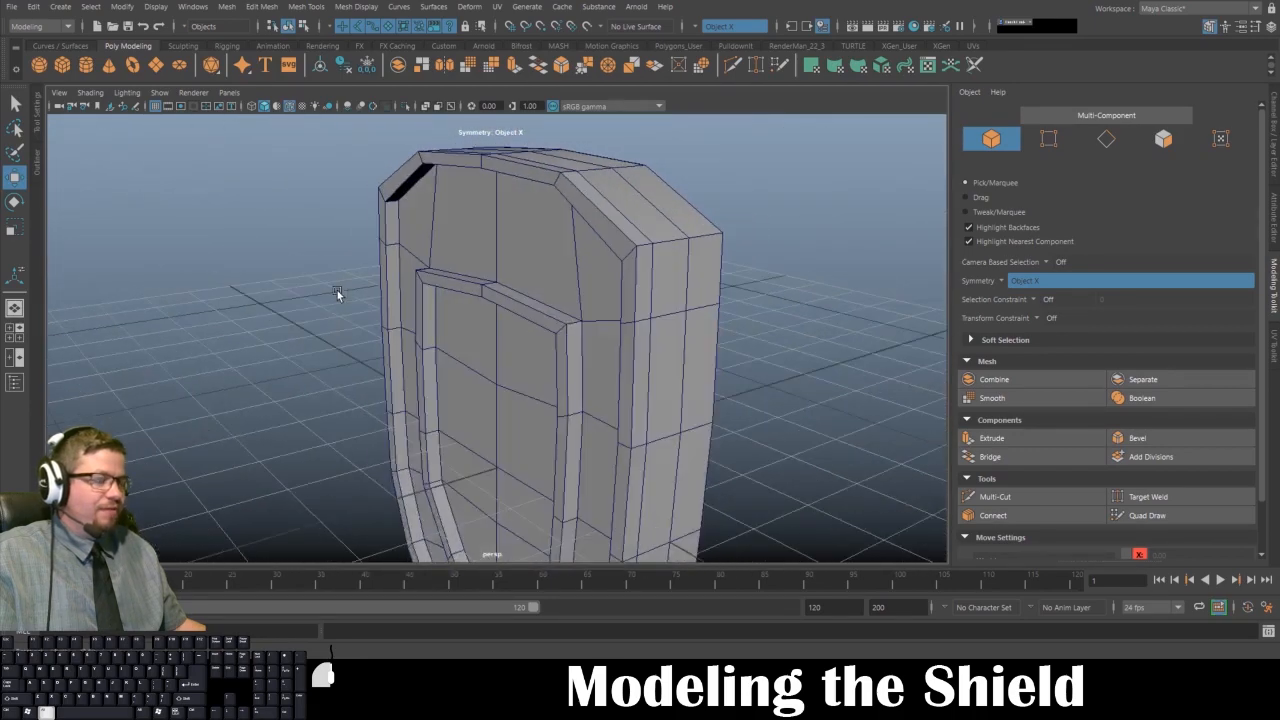
pyautogui.keyDown('alt'); pyautogui.moveTo(455, 320); pyautogui.dragTo(420, 222, button='right'); pyautogui.keyUp('alt')
pyautogui.keyDown('alt'); pyautogui.moveTo(465, 334); pyautogui.dragTo(450, 277, button='middle'); pyautogui.keyUp('alt')
# - Preview the shield with smooth mesh display, inspect its shape, and restore the unsmoothed display
pyautogui.click(449, 271)
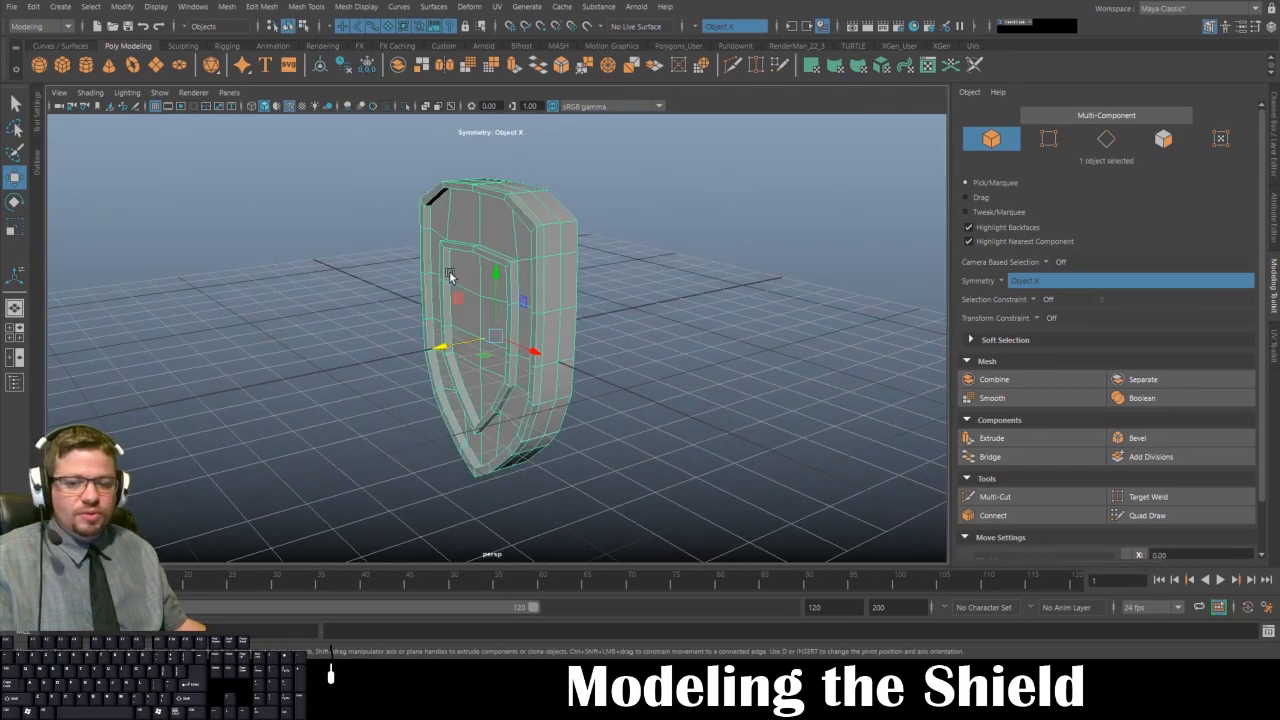
pyautogui.press('3')
pyautogui.click(638, 316)
pyautogui.keyDown('alt'); pyautogui.moveTo(490, 316); pyautogui.dragTo(520, 304); pyautogui.keyUp('alt')
pyautogui.click(553, 312)
pyautogui.press('1')
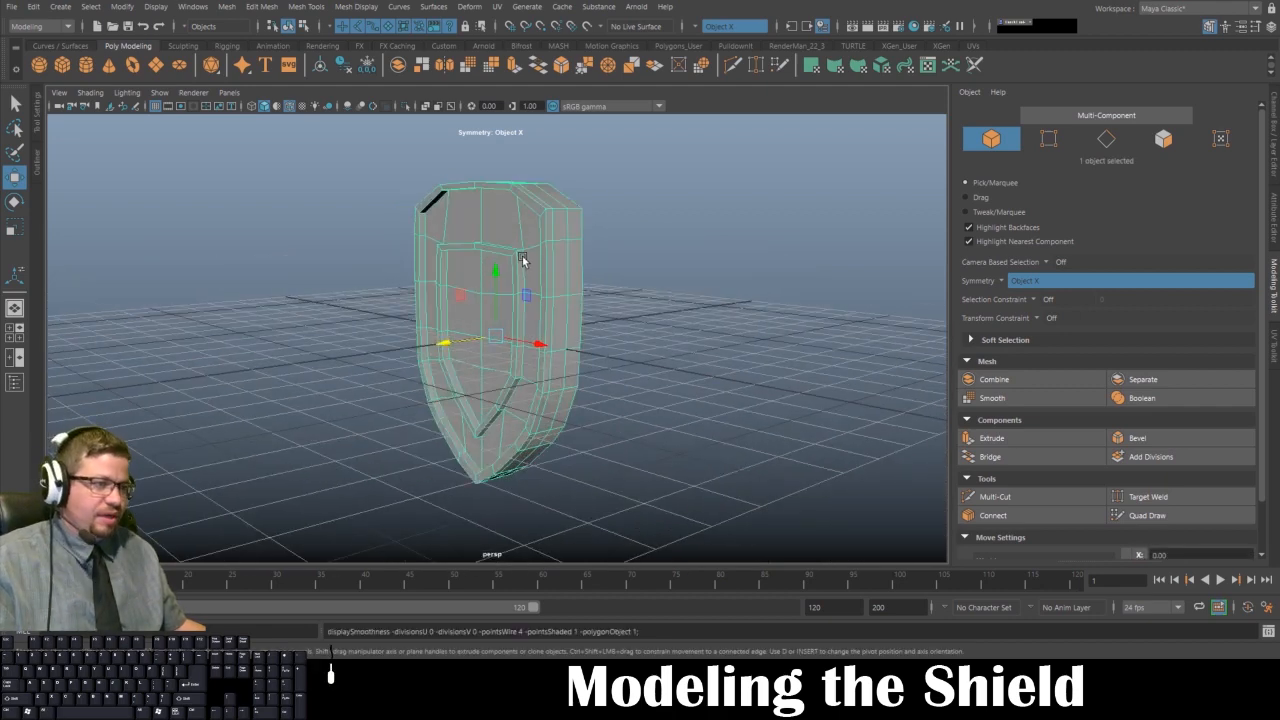
# - Apply Smooth to the shield mesh with one division, deselect it and inspect the rounded result
pyautogui.keyDown('shift'); pyautogui.rightClick(493, 232); pyautogui.keyUp('shift')
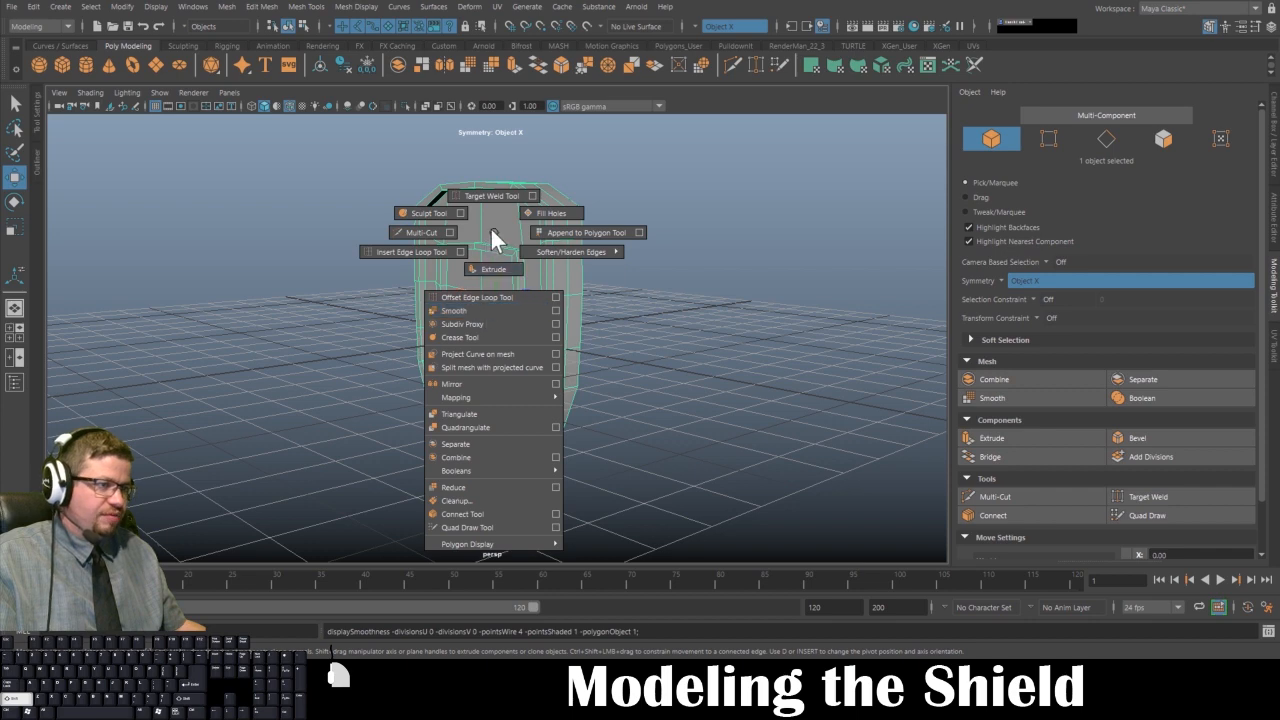
pyautogui.click(489, 310)
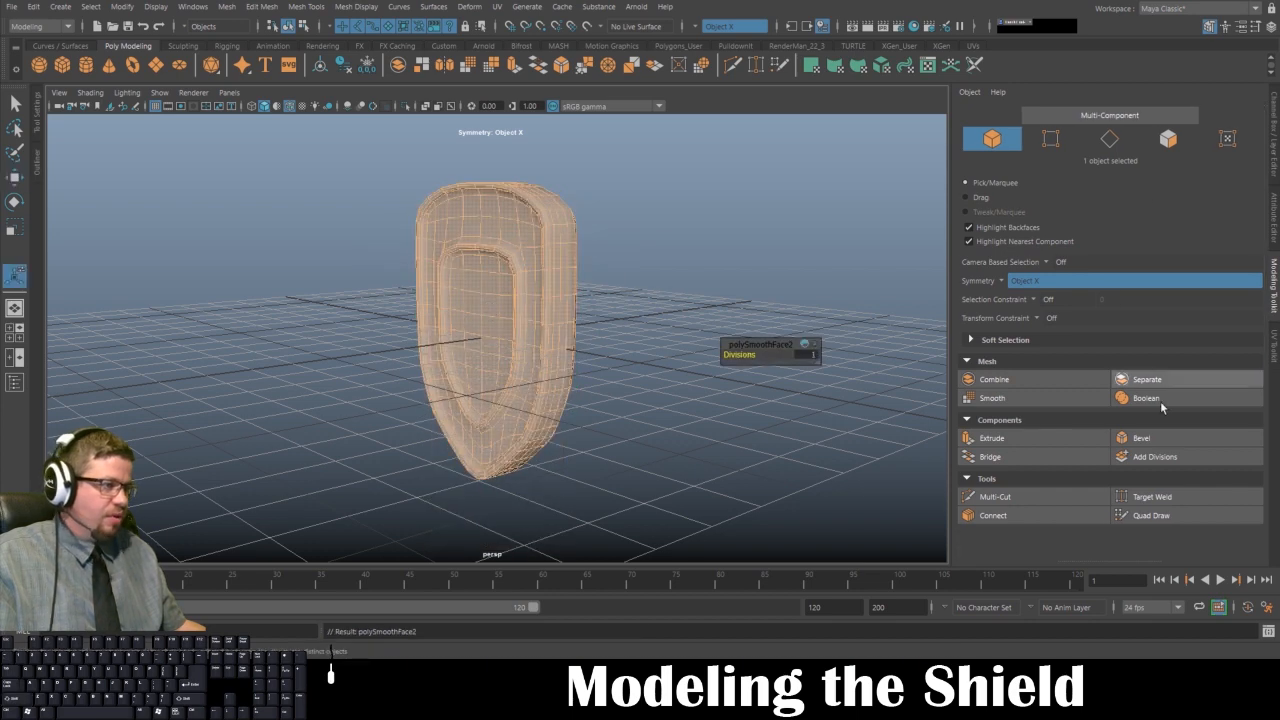
pyautogui.keyDown('alt'); pyautogui.moveTo(820, 320); pyautogui.dragTo(507, 266); pyautogui.keyUp('alt')
pyautogui.click(666, 268)
pyautogui.click(499, 221)
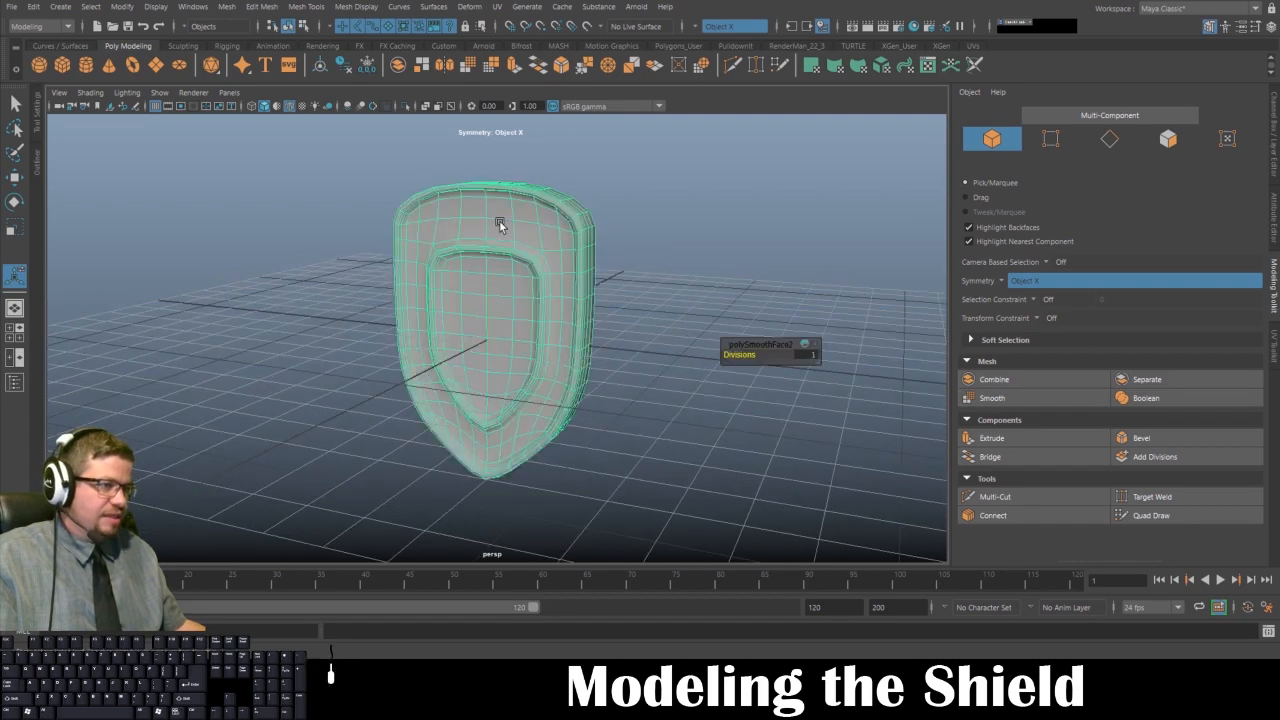
pyautogui.click(655, 272)
pyautogui.keyDown('alt'); pyautogui.moveTo(643, 277); pyautogui.dragTo(591, 280); pyautogui.keyUp('alt')
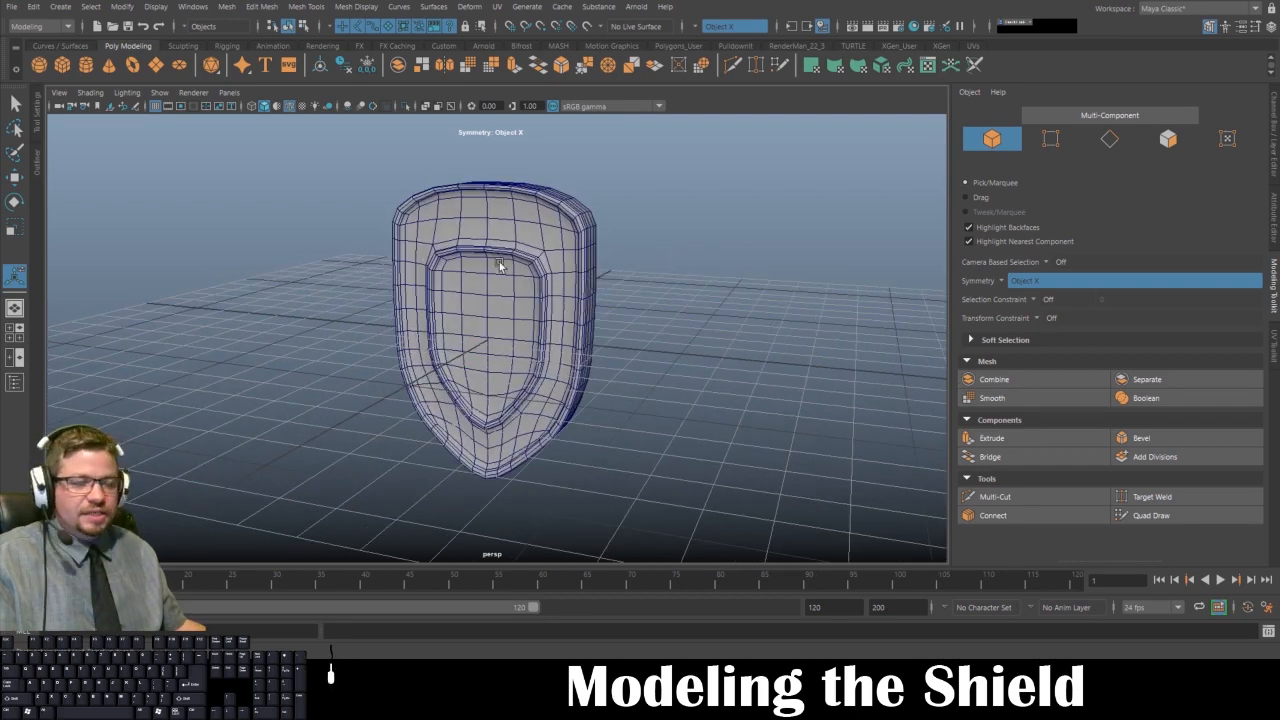
# - Turn off the wireframe overlay on shaded objects and inspect the smoothed shield from several angles
pyautogui.click(83, 96)
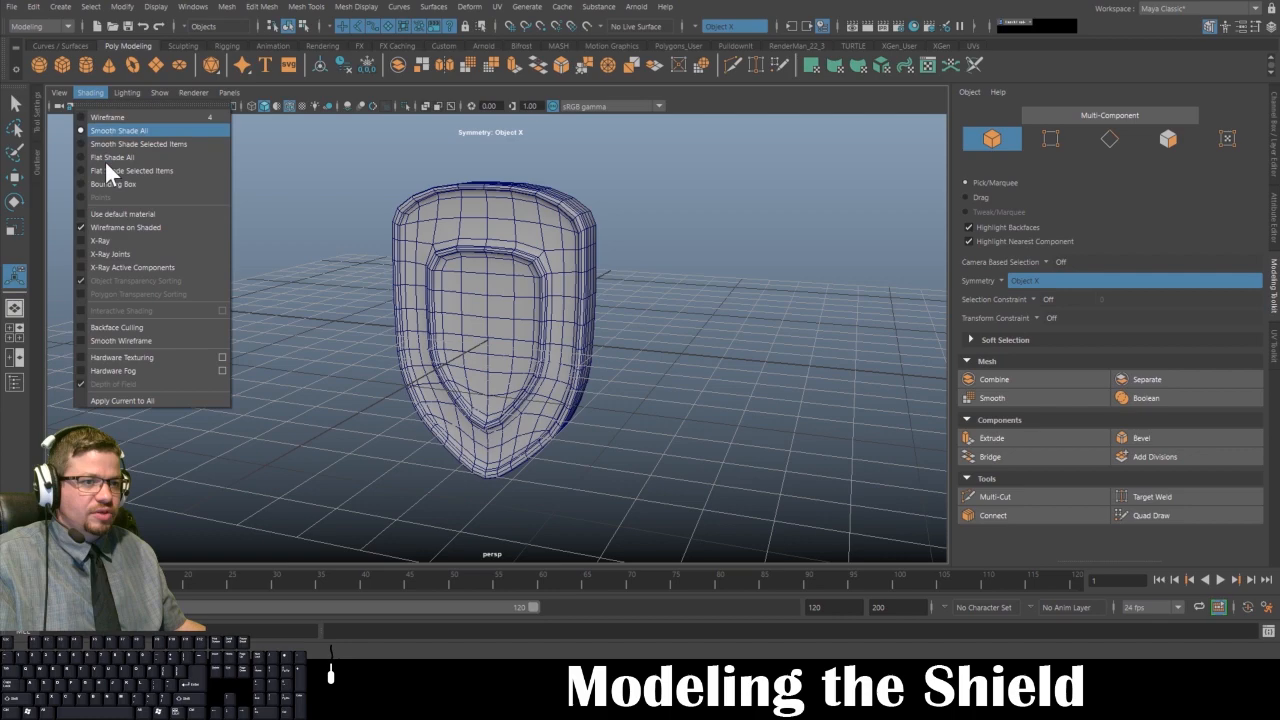
pyautogui.click(126, 226)
pyautogui.moveTo(337, 313)
pyautogui.keyDown('alt'); pyautogui.mouseDown()
pyautogui.moveTo(509, 331)
pyautogui.moveTo(358, 312)
pyautogui.mouseUp(); pyautogui.keyUp('alt')
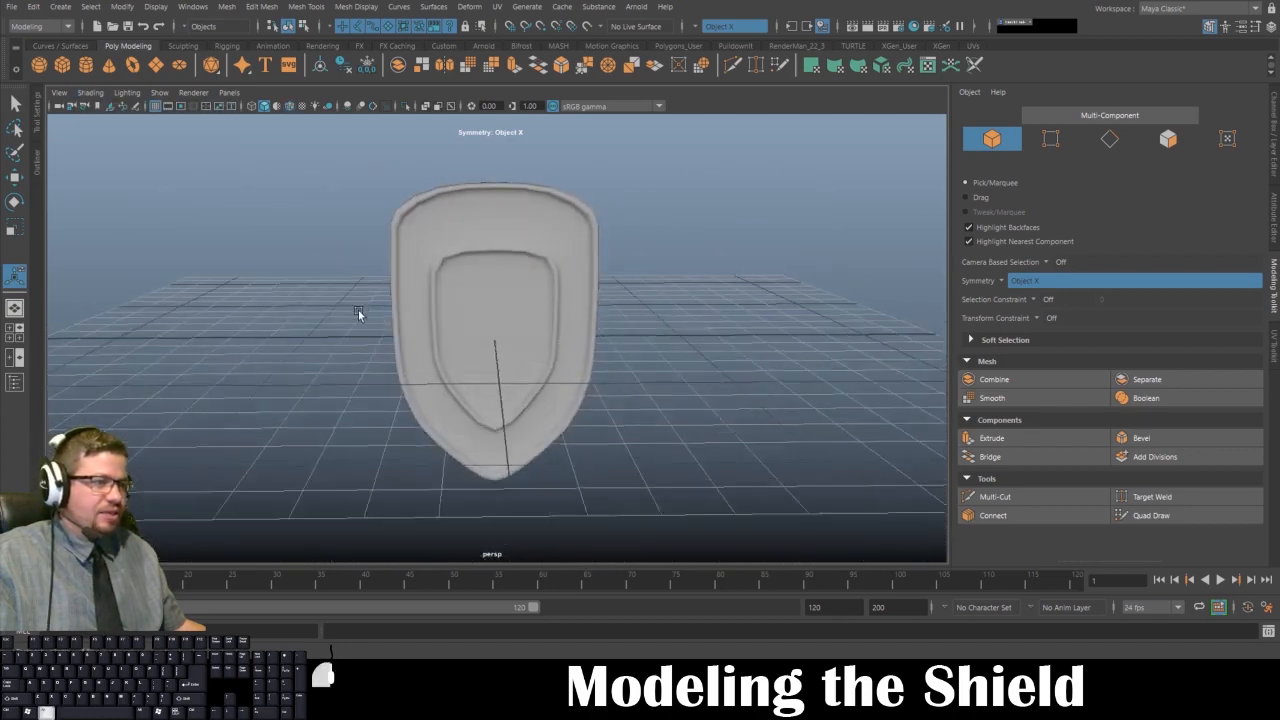
pyautogui.keyDown('alt'); pyautogui.moveTo(358, 312); pyautogui.dragTo(510, 398, button='right'); pyautogui.keyUp('alt')
pyautogui.keyDown('alt'); pyautogui.moveTo(510, 398); pyautogui.dragTo(389, 387); pyautogui.keyUp('alt')
pyautogui.click(450, 285)
pyautogui.keyDown('alt'); pyautogui.moveTo(450, 285); pyautogui.dragTo(409, 249); pyautogui.keyUp('alt')
# - Undo the mesh smoothing on the shield, switch to edge selection and turn symmetry off
pyautogui.hotkey('ctrl', 'z')
pyautogui.hotkey('ctrl', 'z')
pyautogui.hotkey('ctrl', 'z')
pyautogui.hotkey('ctrl', 'z')
pyautogui.hotkey('ctrl', 'z')
pyautogui.rightClick(449, 259)
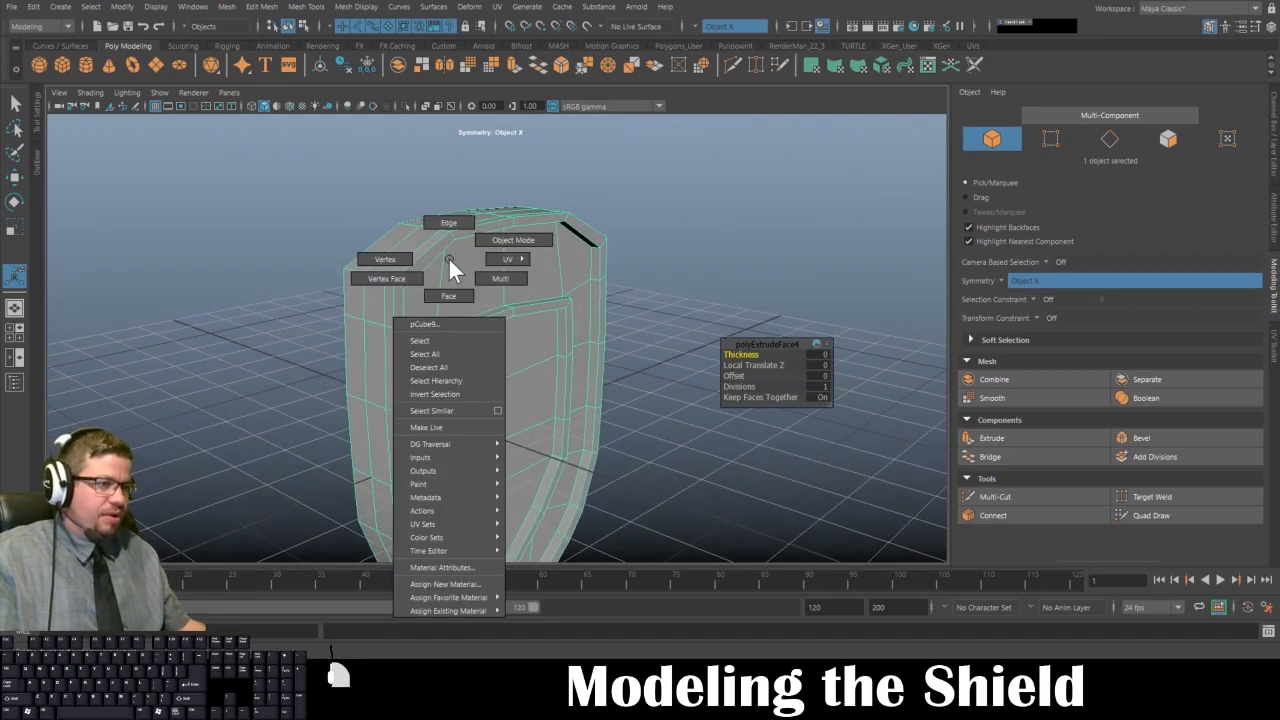
pyautogui.moveTo(455, 273); pyautogui.dragTo(455, 238, button='right')
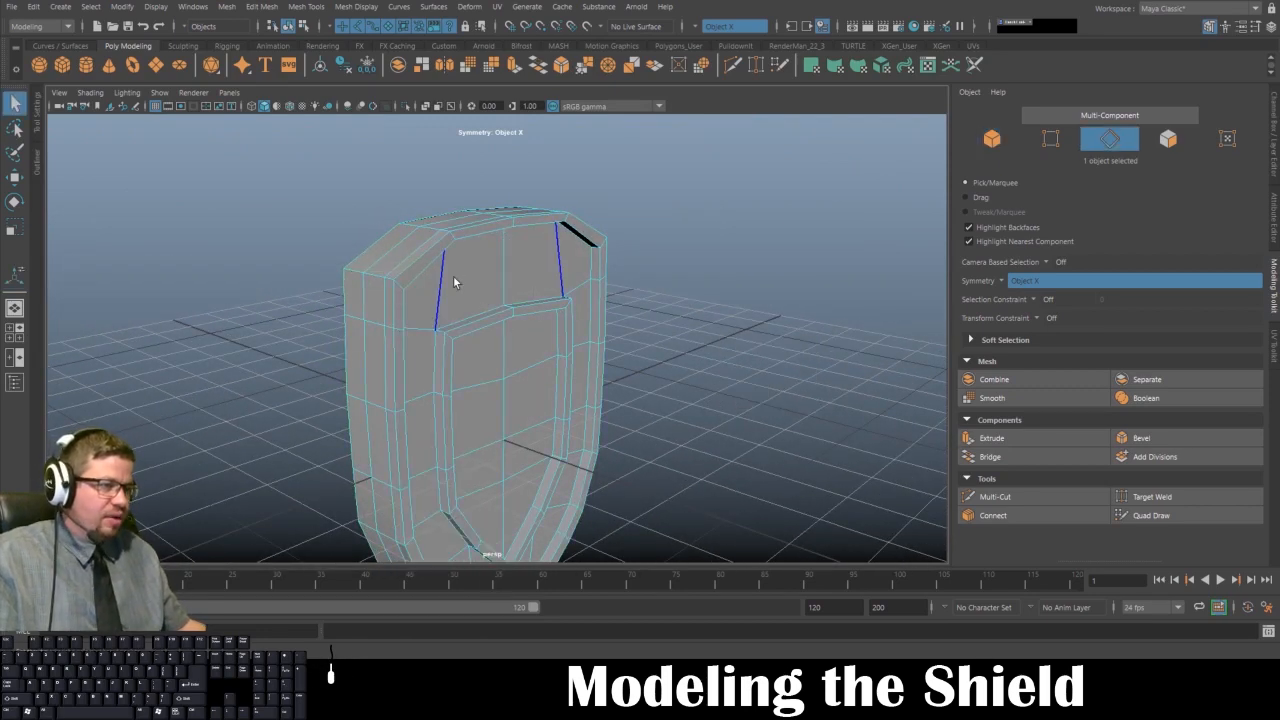
pyautogui.keyDown('alt'); pyautogui.moveTo(453, 275); pyautogui.dragTo(437, 298); pyautogui.keyUp('alt')
pyautogui.keyDown('alt'); pyautogui.moveTo(437, 298); pyautogui.dragTo(438, 207, button='right'); pyautogui.keyUp('alt')
pyautogui.keyDown('alt'); pyautogui.moveTo(447, 287); pyautogui.dragTo(416, 367); pyautogui.keyUp('alt')
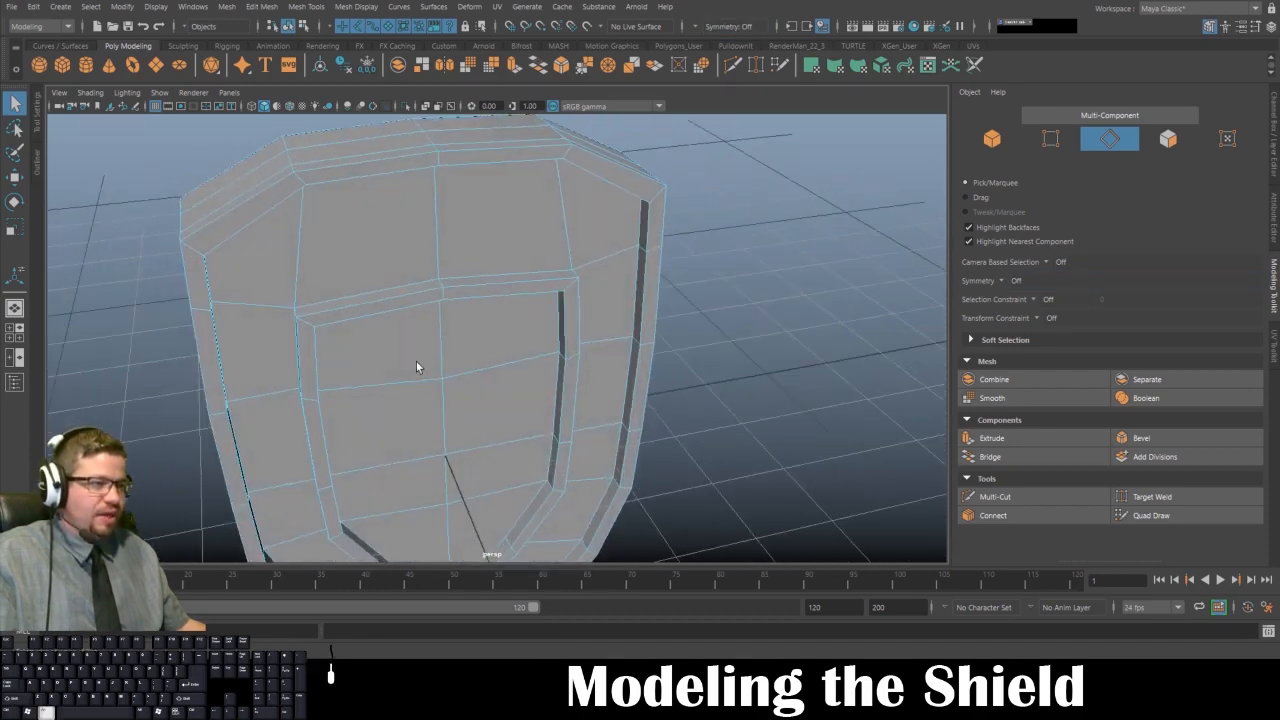
pyautogui.keyDown('alt'); pyautogui.moveTo(337, 263); pyautogui.dragTo(523, 443); pyautogui.keyUp('alt')
# - Select the edges running along the outer side of the inner rim, down to its lower point
pyautogui.click(518, 361)
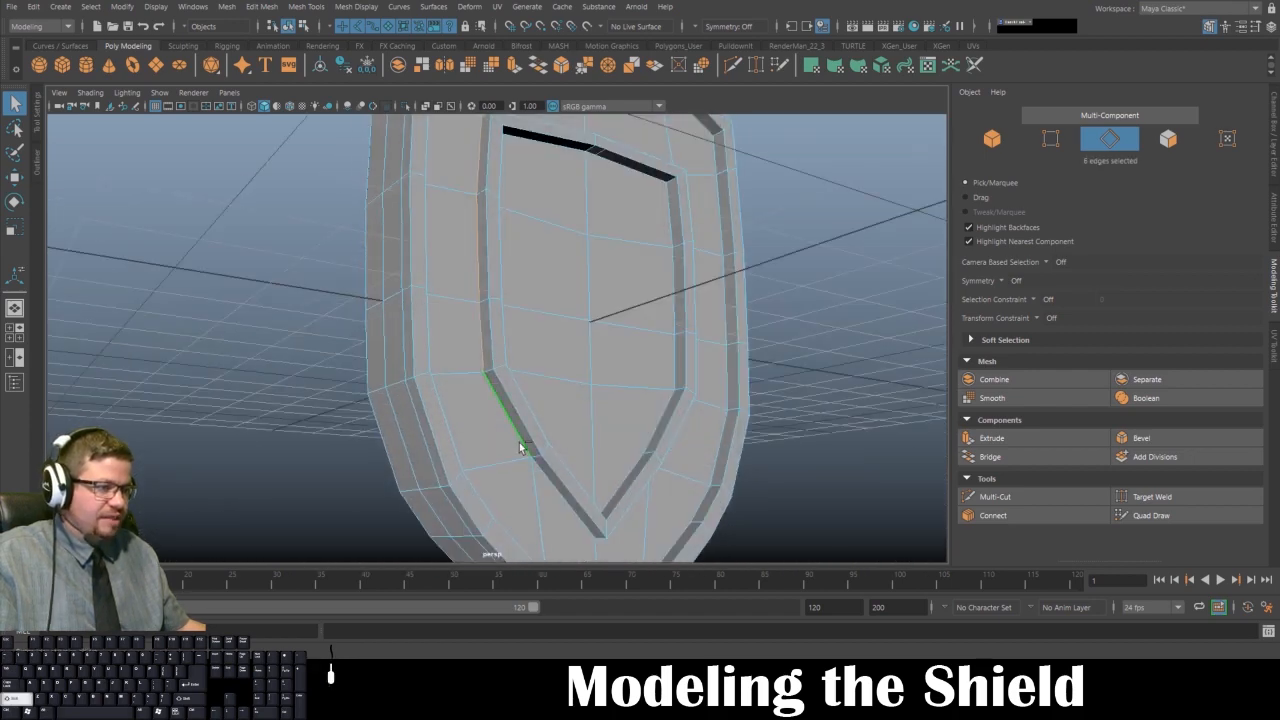
pyautogui.keyDown('shift'); pyautogui.click(559, 503); pyautogui.keyUp('shift')
pyautogui.keyDown('alt'); pyautogui.moveTo(559, 503); pyautogui.dragTo(425, 482); pyautogui.keyUp('alt')
pyautogui.keyDown('shift'); pyautogui.click(665, 464); pyautogui.keyUp('shift')
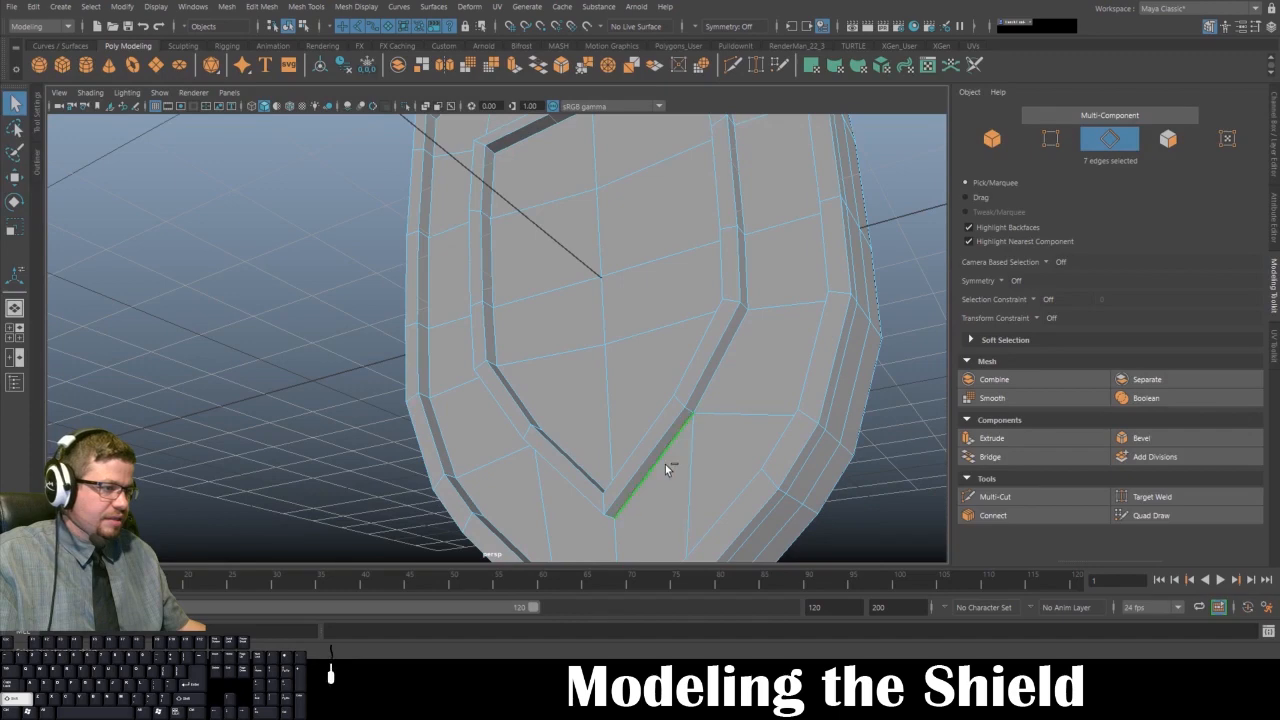
pyautogui.keyDown('shift'); pyautogui.click(722, 370); pyautogui.keyUp('shift')
pyautogui.keyDown('shift'); pyautogui.click(722, 369); pyautogui.keyUp('shift')
pyautogui.keyDown('alt'); pyautogui.moveTo(737, 286); pyautogui.dragTo(785, 181); pyautogui.keyUp('alt')
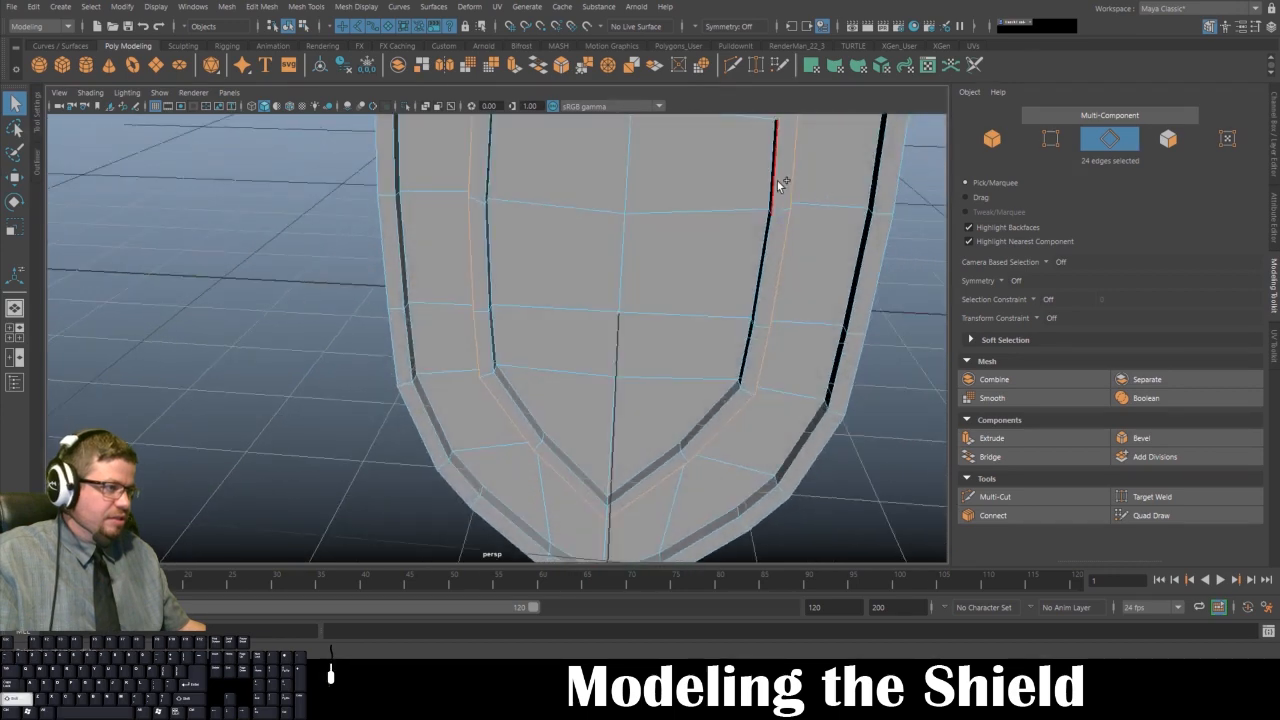
# - Add the edge loops along the inner side of the inner rim to the selection
pyautogui.keyDown('shift'); pyautogui.doubleClick(777, 181); pyautogui.keyUp('shift')
pyautogui.keyDown('alt'); pyautogui.moveTo(682, 288); pyautogui.dragTo(768, 272); pyautogui.keyUp('alt')
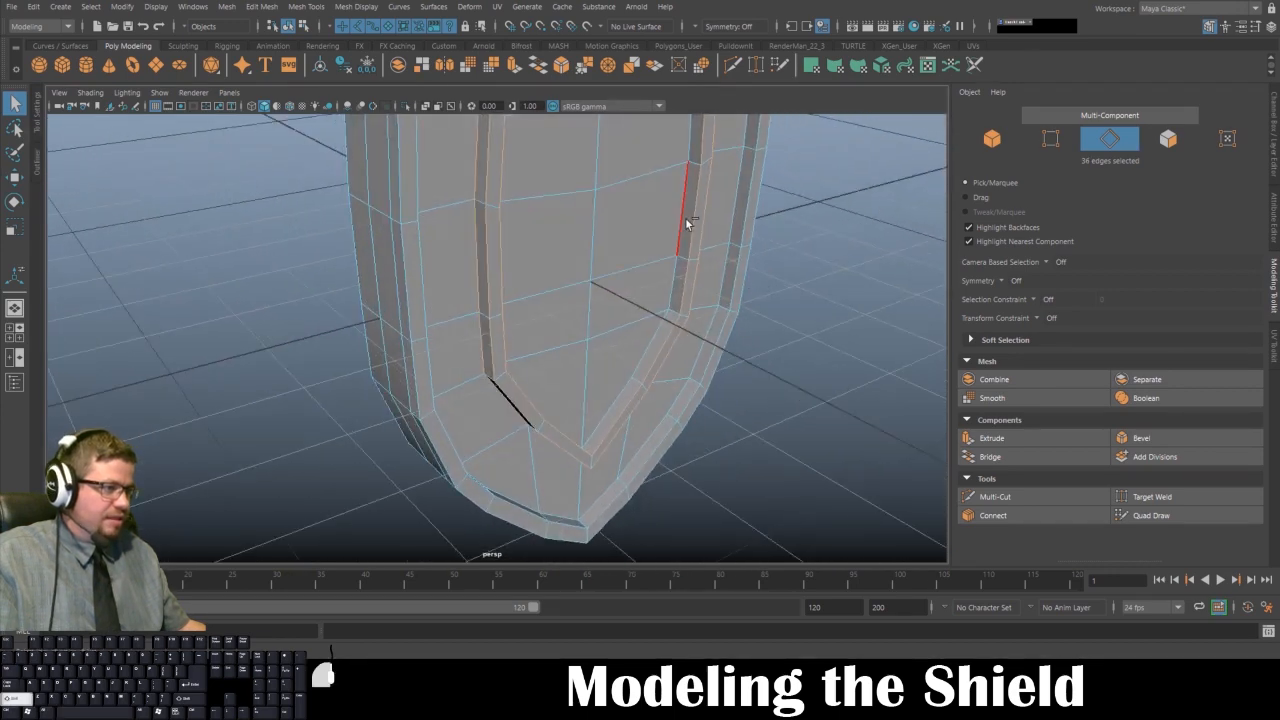
pyautogui.keyDown('shift'); pyautogui.doubleClick(685, 220); pyautogui.keyUp('shift')
pyautogui.keyDown('alt'); pyautogui.moveTo(607, 215); pyautogui.dragTo(577, 318); pyautogui.keyUp('alt')
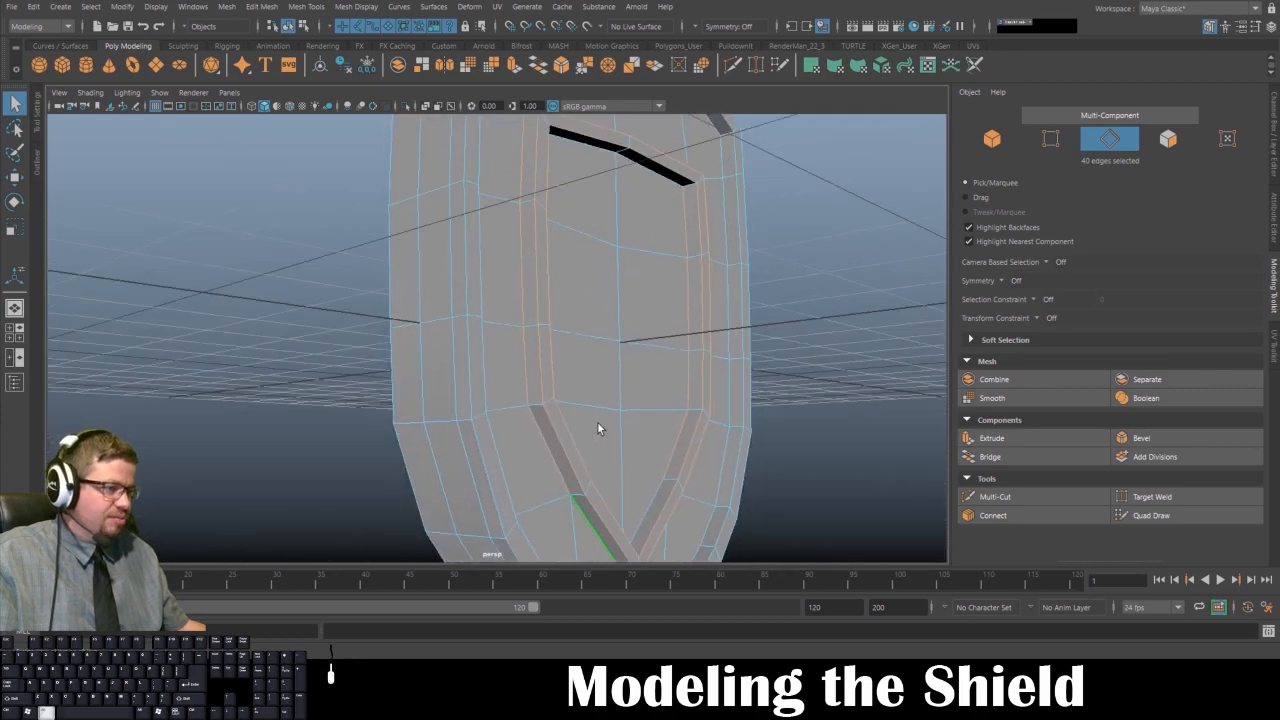
pyautogui.keyDown('alt'); pyautogui.moveTo(597, 423); pyautogui.dragTo(507, 247); pyautogui.keyUp('alt')
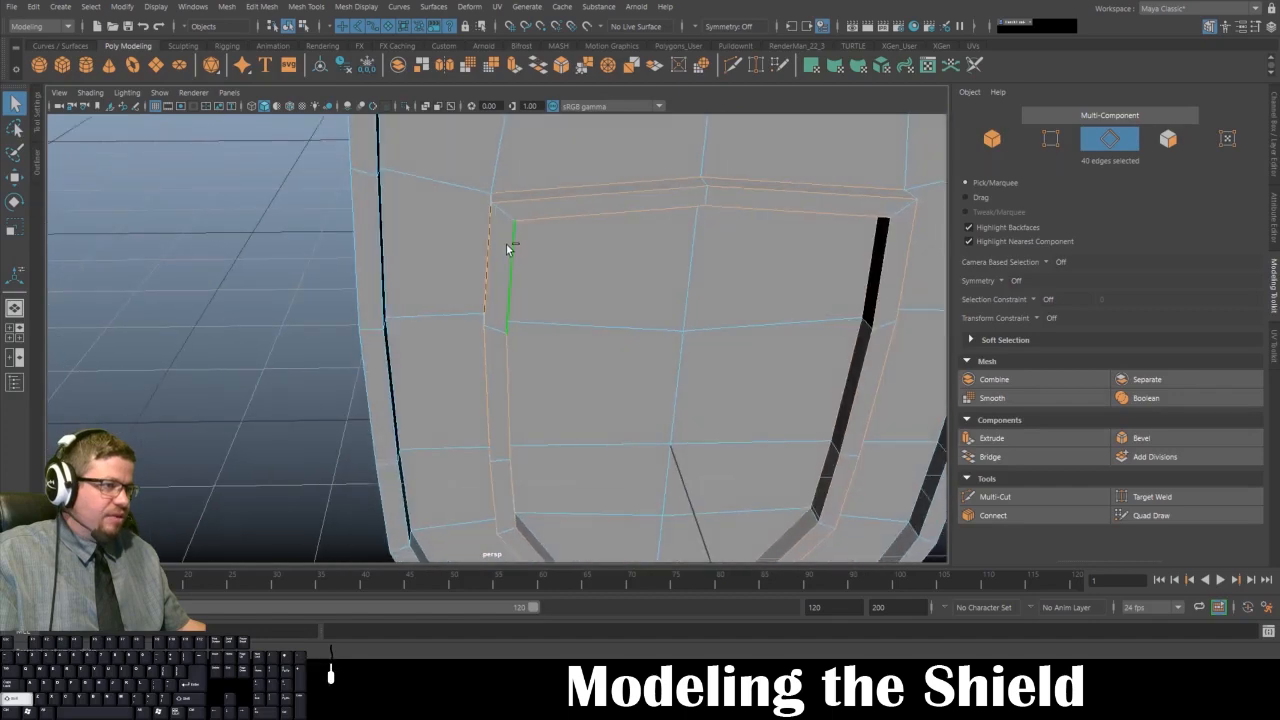
# - Add the inner rim's remaining base and corner edges to the selection, working around both upper corners
pyautogui.keyDown('shift'); pyautogui.click(507, 213); pyautogui.keyUp('shift')
pyautogui.keyDown('alt'); pyautogui.moveTo(634, 300); pyautogui.dragTo(391, 166); pyautogui.keyUp('alt')
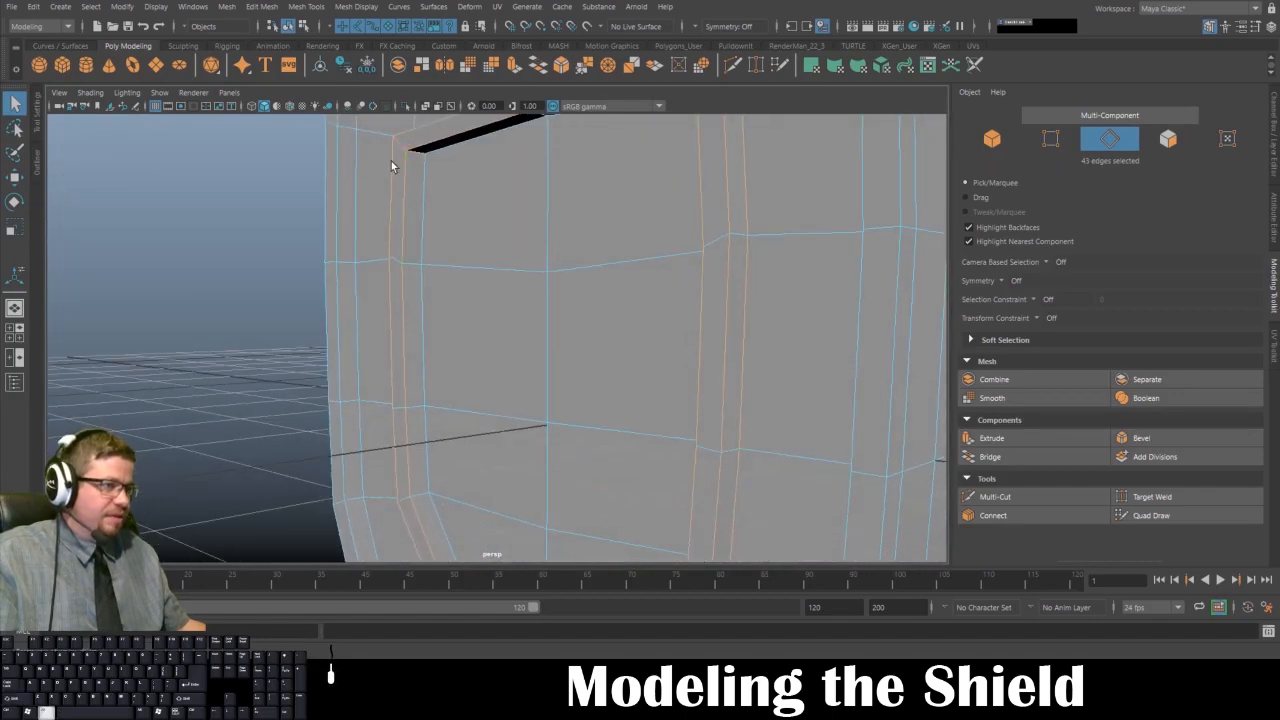
pyautogui.keyDown('shift'); pyautogui.click(425, 222); pyautogui.keyUp('shift')
pyautogui.keyDown('alt'); pyautogui.moveTo(464, 220); pyautogui.dragTo(592, 408); pyautogui.keyUp('alt')
pyautogui.keyDown('shift'); pyautogui.click(576, 356); pyautogui.keyUp('shift')
pyautogui.keyDown('alt'); pyautogui.moveTo(576, 356); pyautogui.dragTo(613, 279); pyautogui.keyUp('alt')
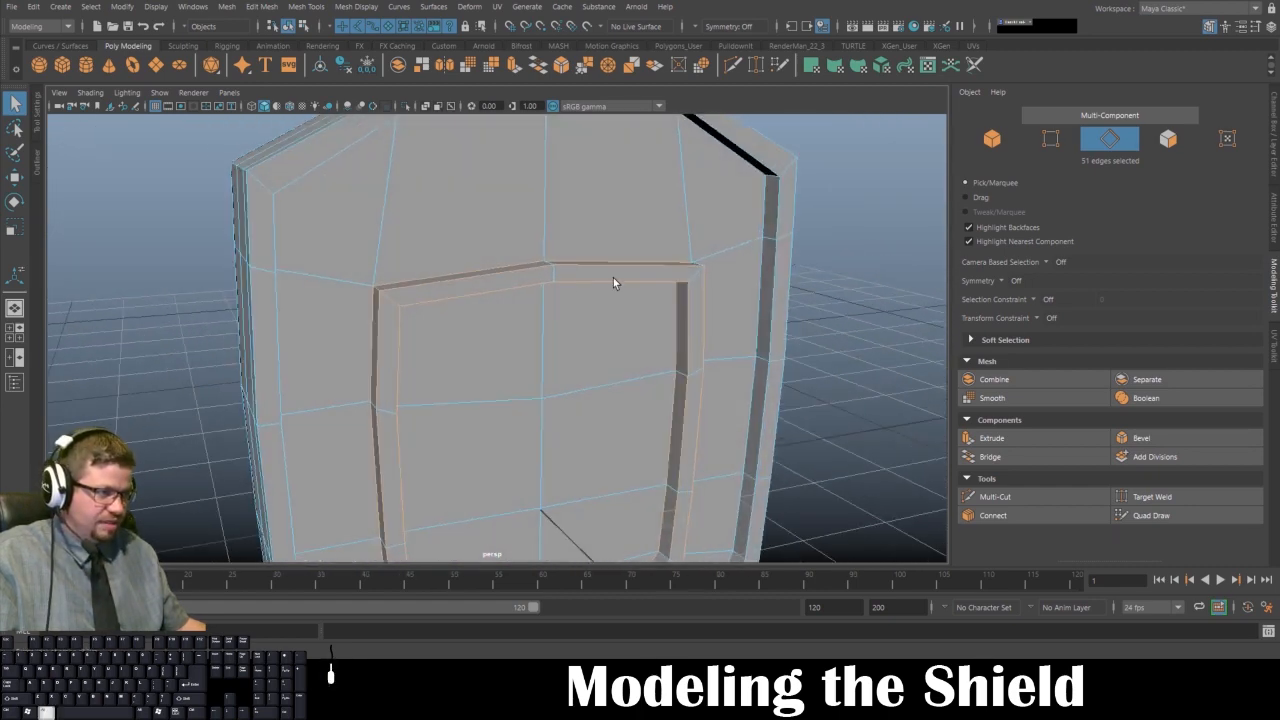
pyautogui.keyDown('shift'); pyautogui.click(697, 272); pyautogui.keyUp('shift')
pyautogui.keyDown('alt'); pyautogui.moveTo(697, 272); pyautogui.dragTo(563, 281); pyautogui.keyUp('alt')
# - Add the front edge loops of the outer rim to the edge selection
pyautogui.keyDown('shift'); pyautogui.doubleClick(569, 311); pyautogui.keyUp('shift')
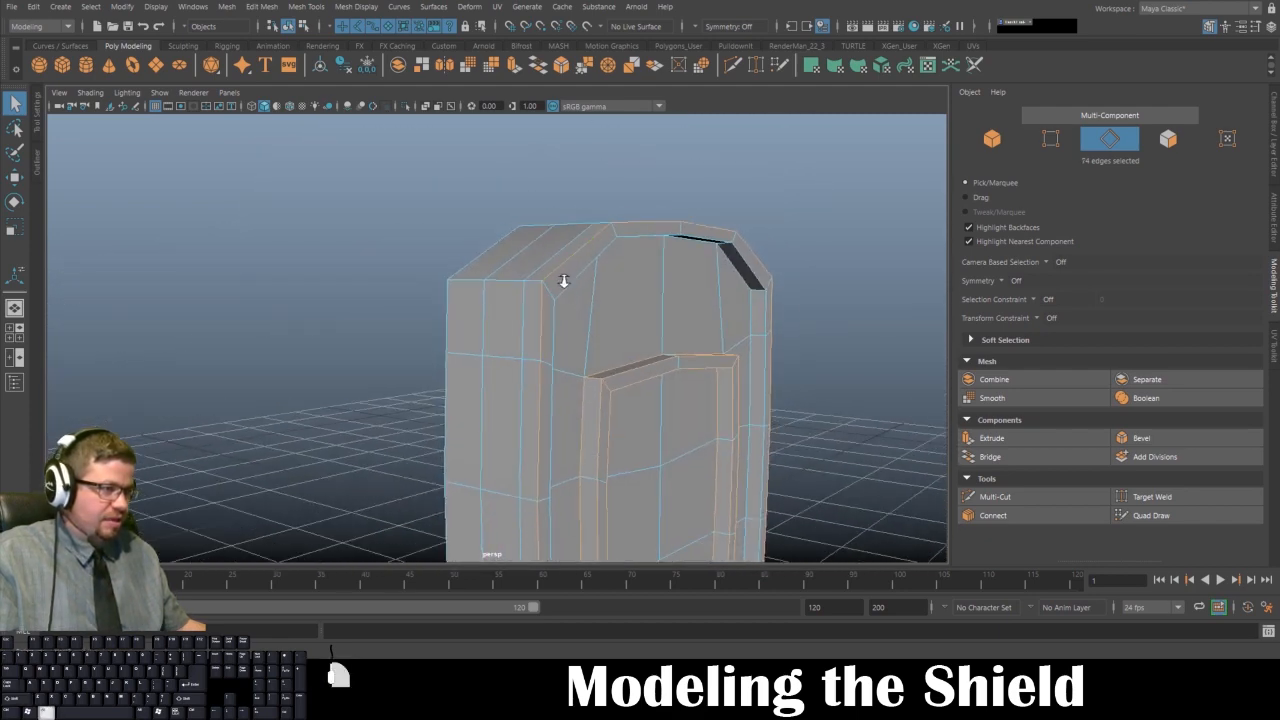
pyautogui.keyDown('alt'); pyautogui.moveTo(563, 281); pyautogui.dragTo(582, 281, button='right'); pyautogui.keyUp('alt')
pyautogui.keyDown('alt'); pyautogui.moveTo(582, 281); pyautogui.dragTo(588, 340); pyautogui.keyUp('alt')
pyautogui.keyDown('shift'); pyautogui.doubleClick(547, 281); pyautogui.keyUp('shift')
pyautogui.keyDown('shift'); pyautogui.doubleClick(386, 257); pyautogui.keyUp('shift')
pyautogui.keyDown('shift'); pyautogui.doubleClick(452, 330); pyautogui.keyUp('shift')
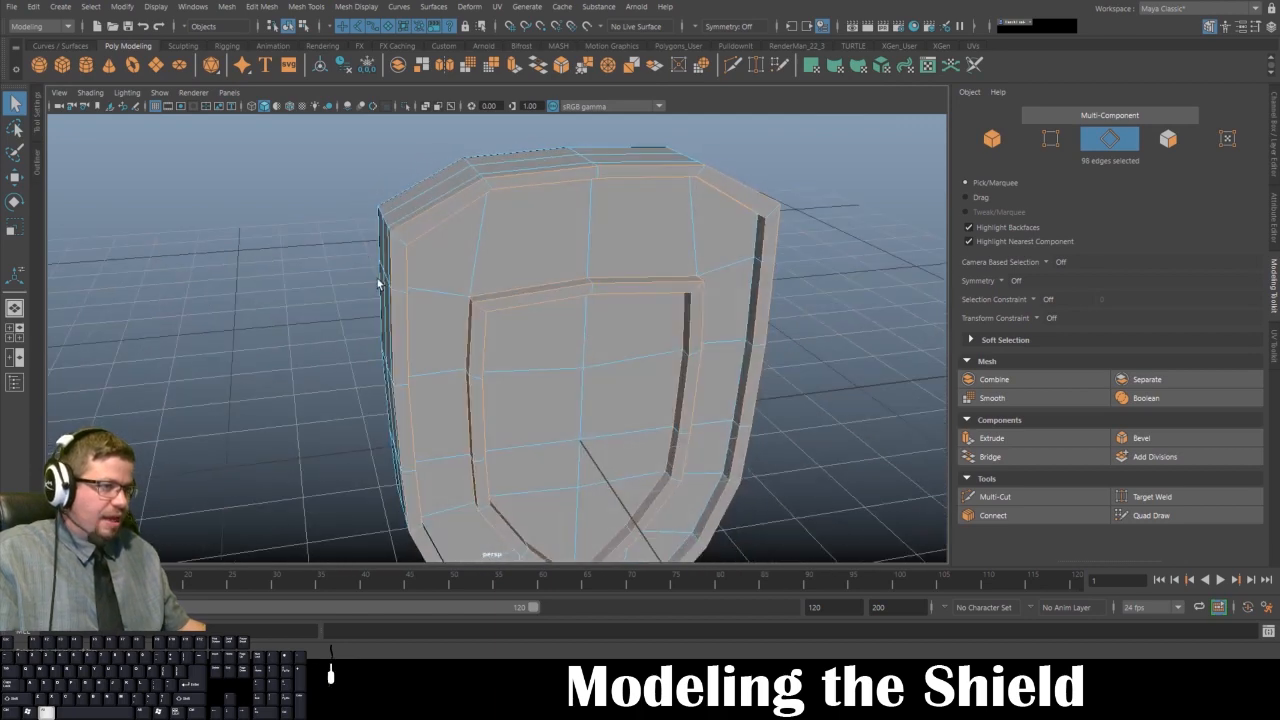
pyautogui.keyDown('alt'); pyautogui.moveTo(490, 311); pyautogui.dragTo(669, 277); pyautogui.keyUp('alt')
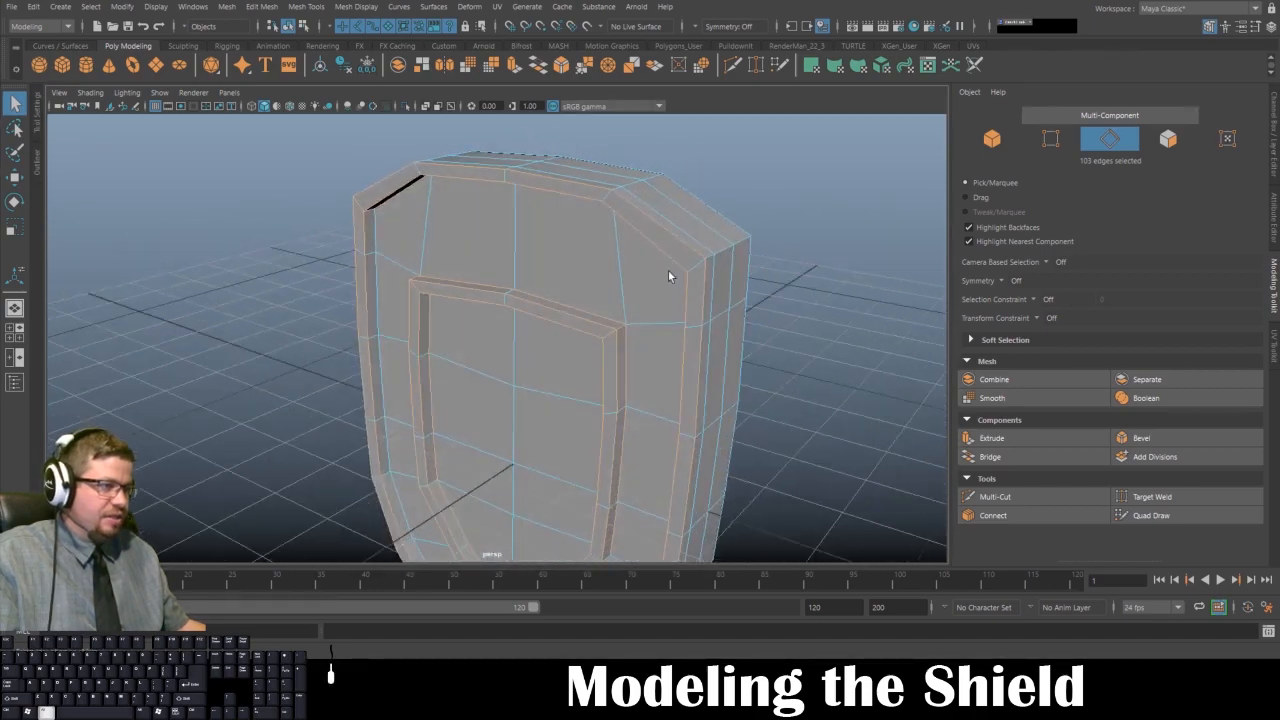
# - Add the shield's vertical centre edge loop to the selection and check the selected edges in wireframe display
pyautogui.keyDown('alt'); pyautogui.moveTo(585, 287); pyautogui.dragTo(476, 339); pyautogui.keyUp('alt')
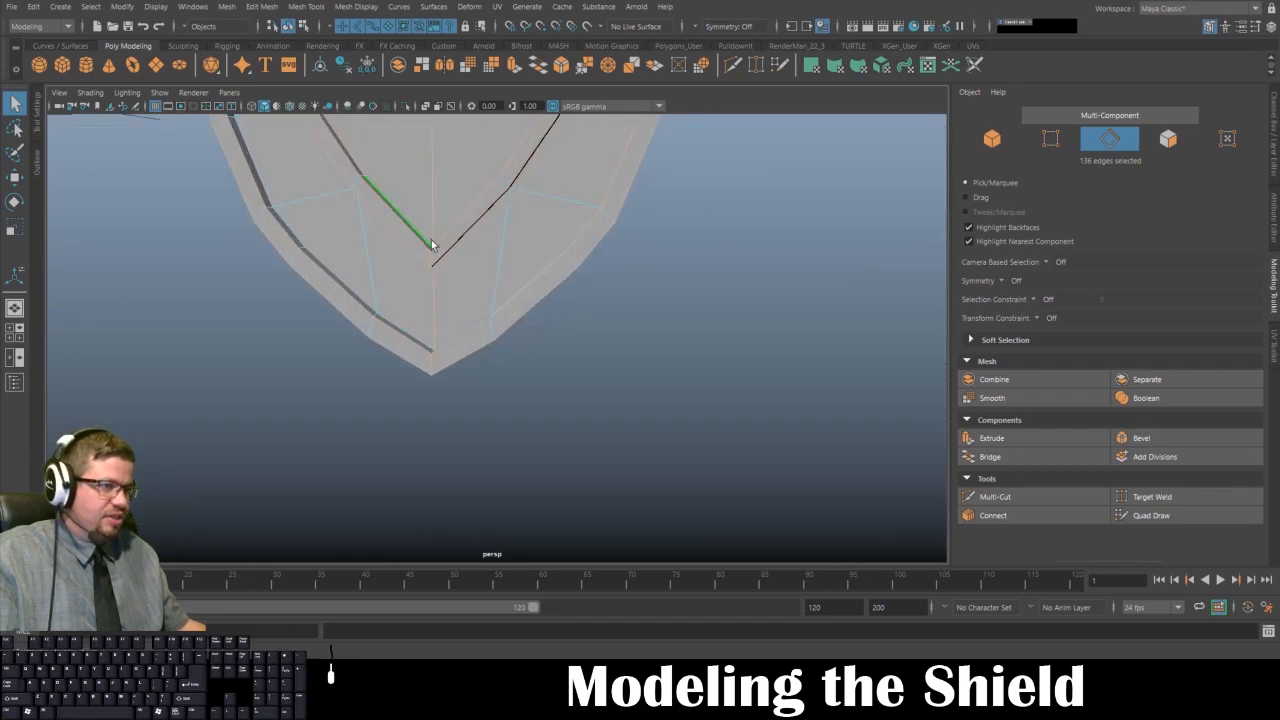
pyautogui.keyDown('alt'); pyautogui.moveTo(432, 298); pyautogui.dragTo(560, 366); pyautogui.keyUp('alt')
pyautogui.press('4')
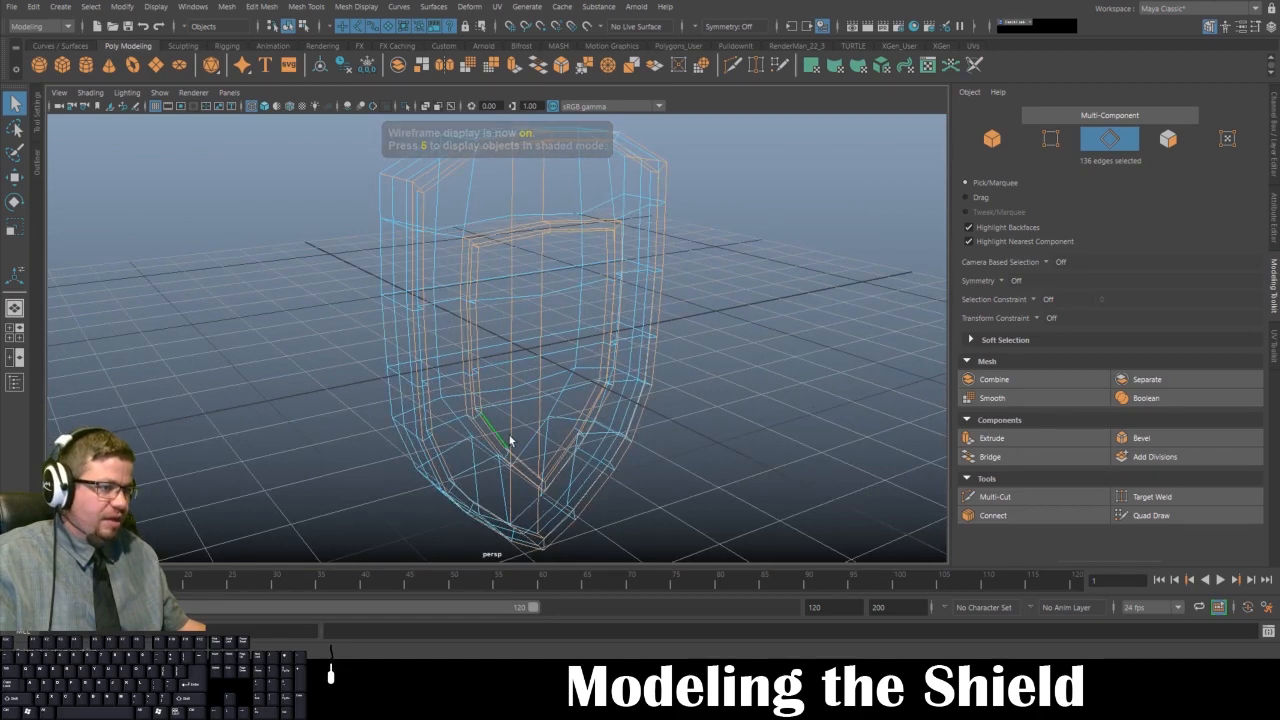
pyautogui.press('5')
pyautogui.keyDown('alt'); pyautogui.moveTo(481, 281); pyautogui.dragTo(576, 398); pyautogui.keyUp('alt')
pyautogui.keyDown('alt'); pyautogui.moveTo(591, 300); pyautogui.dragTo(535, 268); pyautogui.keyUp('alt')
pyautogui.keyDown('alt'); pyautogui.moveTo(535, 300); pyautogui.dragTo(640, 436, button='right'); pyautogui.keyUp('alt')
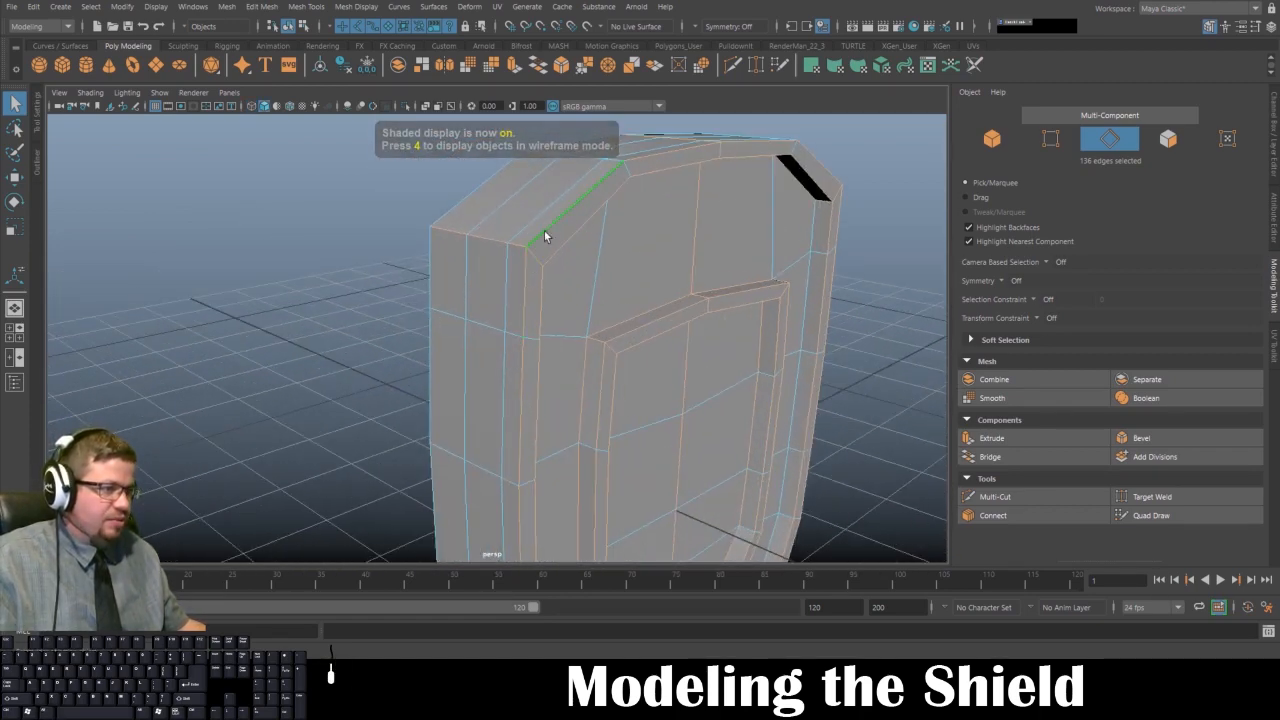
# - Add the base edges on the inner side of the outer rim along both sides of the shield
pyautogui.keyDown('alt'); pyautogui.moveTo(520, 416); pyautogui.dragTo(507, 245, button='middle'); pyautogui.keyUp('alt')
pyautogui.keyDown('alt'); pyautogui.moveTo(507, 245); pyautogui.dragTo(352, 264); pyautogui.keyUp('alt')
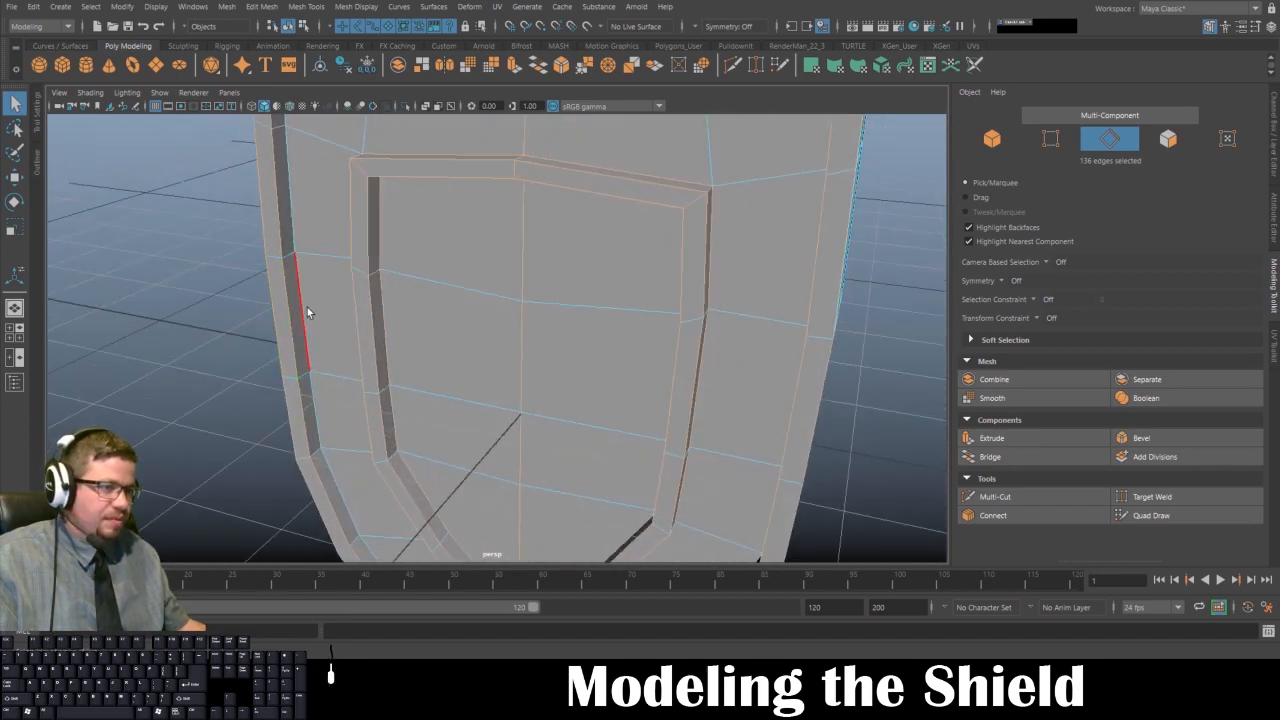
pyautogui.keyDown('alt'); pyautogui.moveTo(312, 216); pyautogui.dragTo(332, 375, button='middle'); pyautogui.keyUp('alt')
pyautogui.keyDown('alt'); pyautogui.moveTo(332, 375); pyautogui.dragTo(361, 264); pyautogui.keyUp('alt')
pyautogui.keyDown('alt'); pyautogui.moveTo(366, 240); pyautogui.dragTo(271, 241, button='middle'); pyautogui.keyUp('alt')
pyautogui.keyDown('alt'); pyautogui.moveTo(271, 241); pyautogui.dragTo(529, 357); pyautogui.keyUp('alt')
pyautogui.keyDown('alt'); pyautogui.moveTo(735, 388); pyautogui.dragTo(587, 330, button='middle'); pyautogui.keyUp('alt')
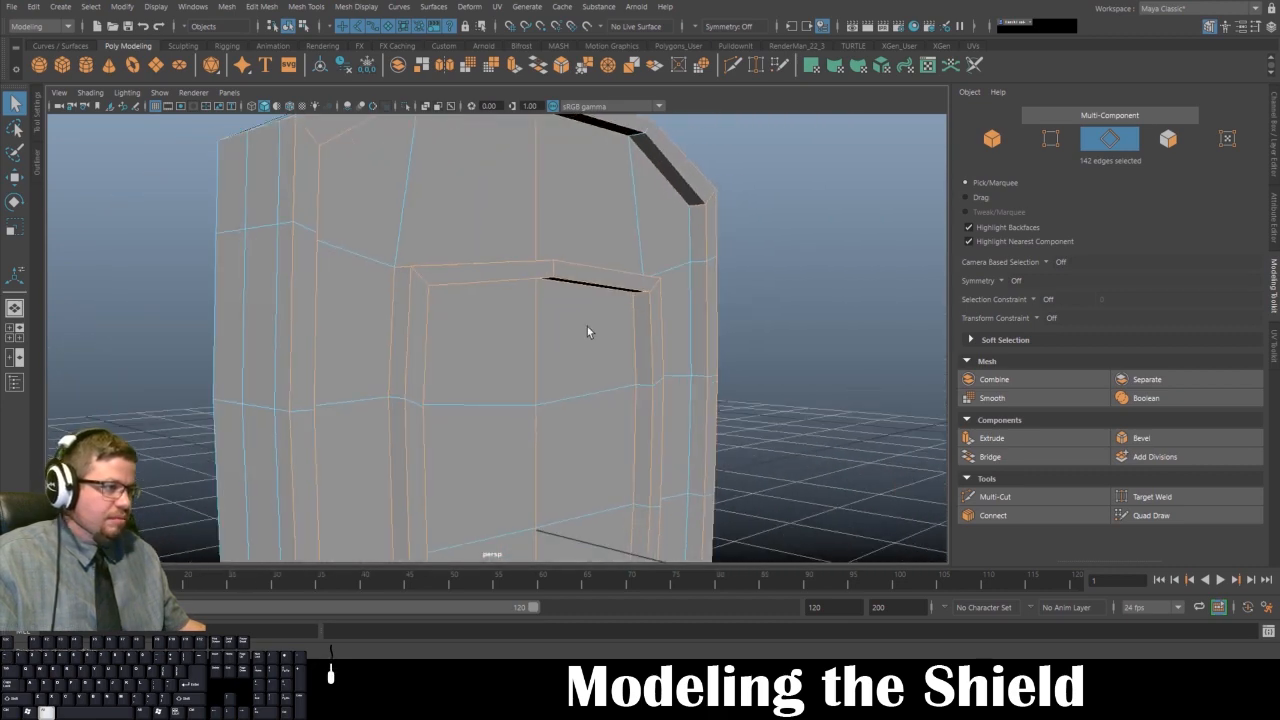
pyautogui.keyDown('shift'); pyautogui.doubleClick(693, 244); pyautogui.keyUp('shift')
pyautogui.keyDown('alt'); pyautogui.moveTo(676, 494); pyautogui.dragTo(636, 204, button='middle'); pyautogui.keyUp('alt')
pyautogui.keyDown('alt'); pyautogui.moveTo(636, 204); pyautogui.dragTo(611, 406); pyautogui.keyUp('alt')
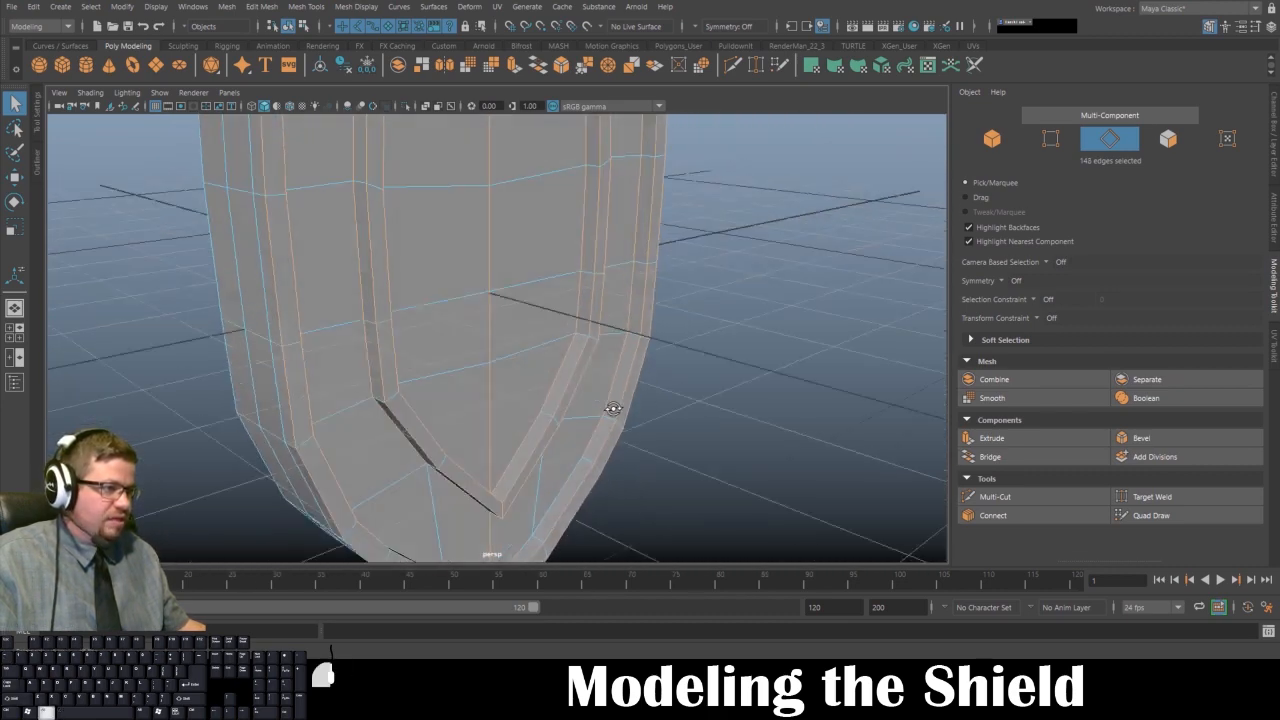
# - Add the outer rim's missing base edges near the lower point to the selection
pyautogui.keyDown('alt'); pyautogui.moveTo(609, 470); pyautogui.dragTo(629, 316, button='middle'); pyautogui.keyUp('alt')
pyautogui.keyDown('alt'); pyautogui.moveTo(629, 316); pyautogui.dragTo(361, 296); pyautogui.keyUp('alt')
pyautogui.keyDown('shift'); pyautogui.doubleClick(583, 361); pyautogui.keyUp('shift')
pyautogui.keyDown('alt'); pyautogui.moveTo(361, 303); pyautogui.dragTo(368, 420, button='middle'); pyautogui.keyUp('alt')
pyautogui.keyDown('alt'); pyautogui.moveTo(368, 420); pyautogui.dragTo(410, 357); pyautogui.keyUp('alt')
pyautogui.keyDown('alt'); pyautogui.moveTo(410, 357); pyautogui.dragTo(372, 396, button='middle'); pyautogui.keyUp('alt')
pyautogui.keyDown('alt'); pyautogui.moveTo(372, 396); pyautogui.dragTo(360, 355, button='right'); pyautogui.keyUp('alt')
pyautogui.keyDown('alt'); pyautogui.moveTo(360, 355); pyautogui.dragTo(602, 374); pyautogui.keyUp('alt')
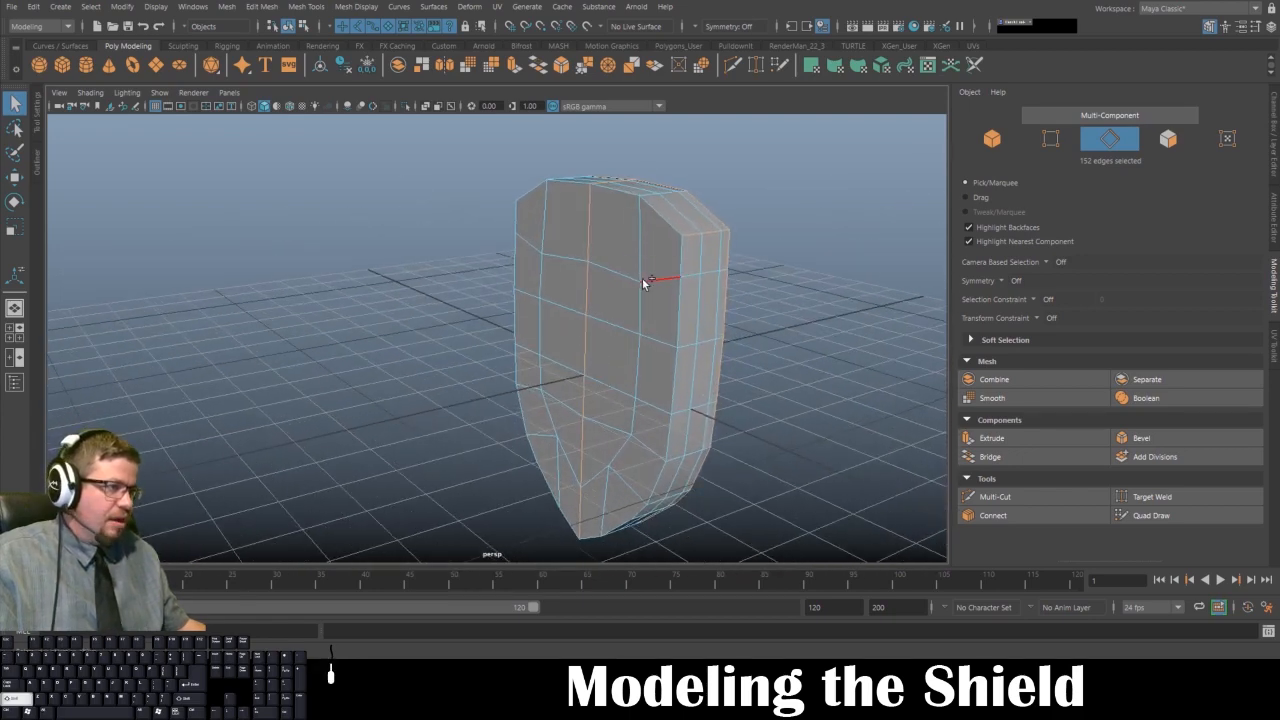
# - Add the perimeter edges around the back of the shield to the selection
pyautogui.keyDown('alt'); pyautogui.moveTo(563, 276); pyautogui.dragTo(398, 266); pyautogui.keyUp('alt')
pyautogui.keyDown('shift'); pyautogui.doubleClick(381, 252); pyautogui.keyUp('shift')
pyautogui.keyDown('alt'); pyautogui.moveTo(588, 377); pyautogui.dragTo(479, 354); pyautogui.keyUp('alt')
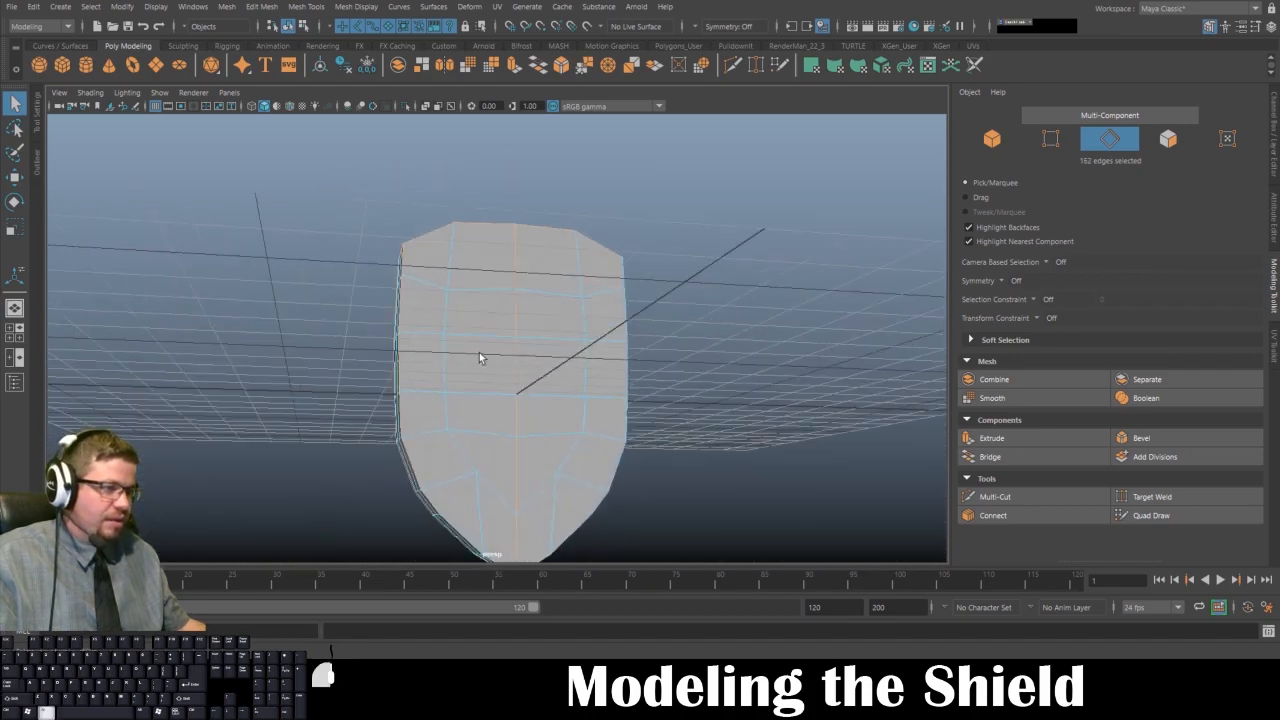
pyautogui.keyDown('alt'); pyautogui.moveTo(479, 354); pyautogui.dragTo(651, 489, button='right'); pyautogui.keyUp('alt')
pyautogui.moveTo(651, 489)
pyautogui.keyDown('alt'); pyautogui.mouseDown()
pyautogui.moveTo(505, 480)
pyautogui.moveTo(635, 488)
pyautogui.mouseUp(); pyautogui.keyUp('alt')
pyautogui.keyDown('shift'); pyautogui.doubleClick(351, 473); pyautogui.keyUp('shift')
# - Examine the selected edges around the shield's rims, back and centre line from several angles for gaps
pyautogui.keyDown('alt'); pyautogui.moveTo(730, 450); pyautogui.dragTo(599, 515); pyautogui.keyUp('alt')
pyautogui.keyDown('alt'); pyautogui.moveTo(599, 515); pyautogui.dragTo(562, 531, button='middle'); pyautogui.keyUp('alt')
pyautogui.keyDown('alt'); pyautogui.moveTo(558, 375); pyautogui.dragTo(558, 441); pyautogui.keyUp('alt')
pyautogui.keyDown('alt'); pyautogui.moveTo(313, 463); pyautogui.dragTo(471, 460); pyautogui.keyUp('alt')
pyautogui.keyDown('alt'); pyautogui.moveTo(494, 278); pyautogui.dragTo(578, 311); pyautogui.keyUp('alt')
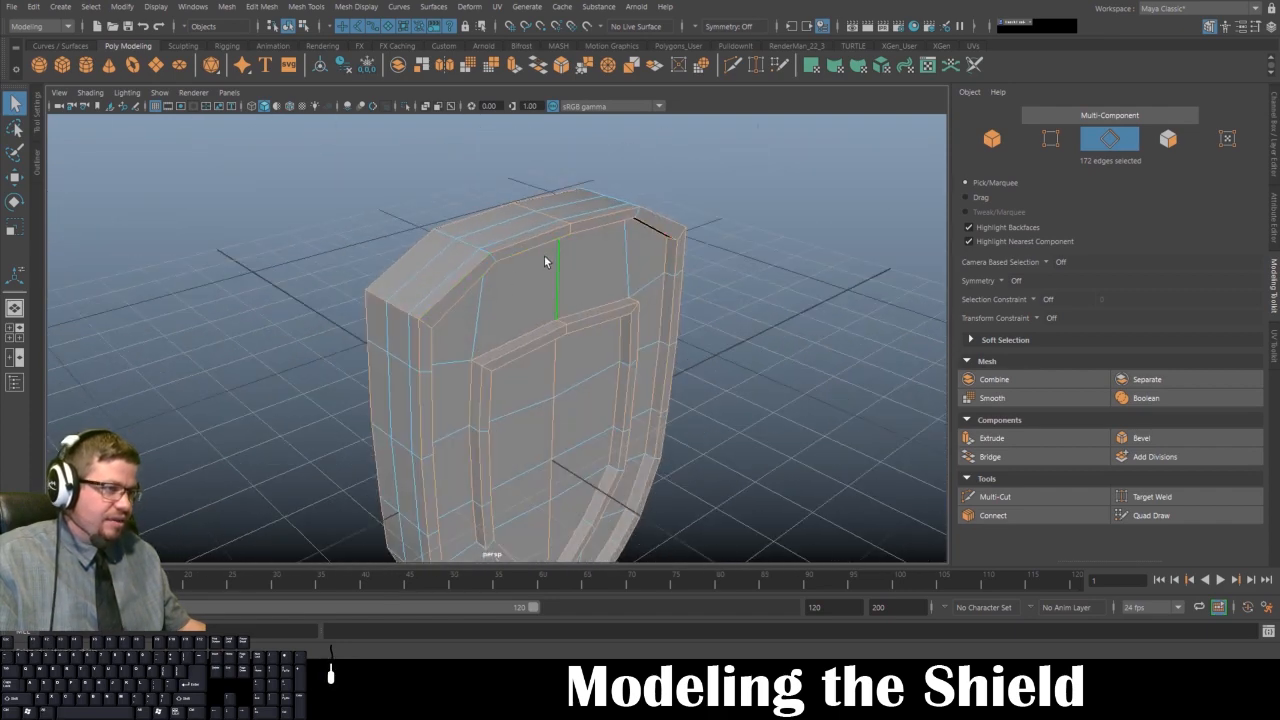
pyautogui.keyDown('alt'); pyautogui.moveTo(593, 233); pyautogui.dragTo(562, 276); pyautogui.keyUp('alt')
pyautogui.keyDown('alt'); pyautogui.moveTo(562, 276); pyautogui.dragTo(568, 304, button='right'); pyautogui.keyUp('alt')
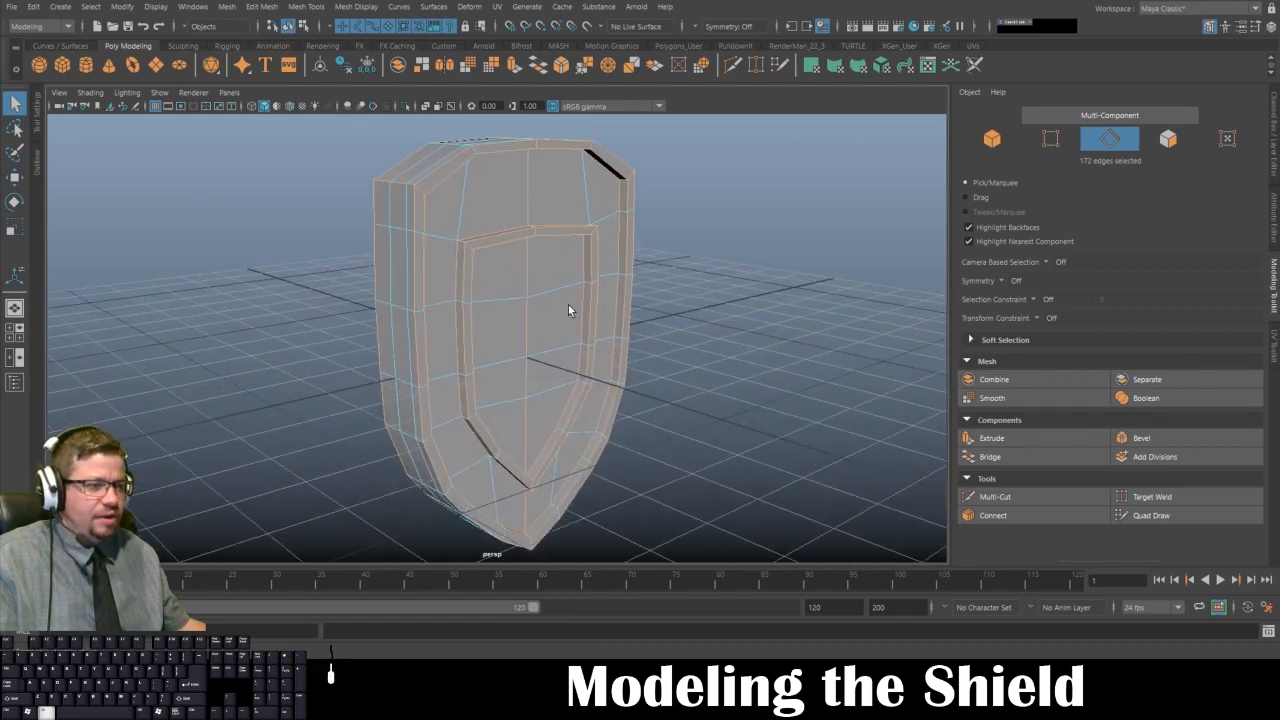
pyautogui.keyDown('alt'); pyautogui.moveTo(568, 304); pyautogui.dragTo(538, 262, button='middle'); pyautogui.keyUp('alt')
pyautogui.keyDown('alt'); pyautogui.moveTo(538, 262); pyautogui.dragTo(545, 277, button='right'); pyautogui.keyUp('alt')
pyautogui.keyDown('alt'); pyautogui.moveTo(545, 277); pyautogui.dragTo(543, 295, button='middle'); pyautogui.keyUp('alt')
pyautogui.keyDown('alt'); pyautogui.moveTo(543, 295); pyautogui.dragTo(503, 273, button='right'); pyautogui.keyUp('alt')
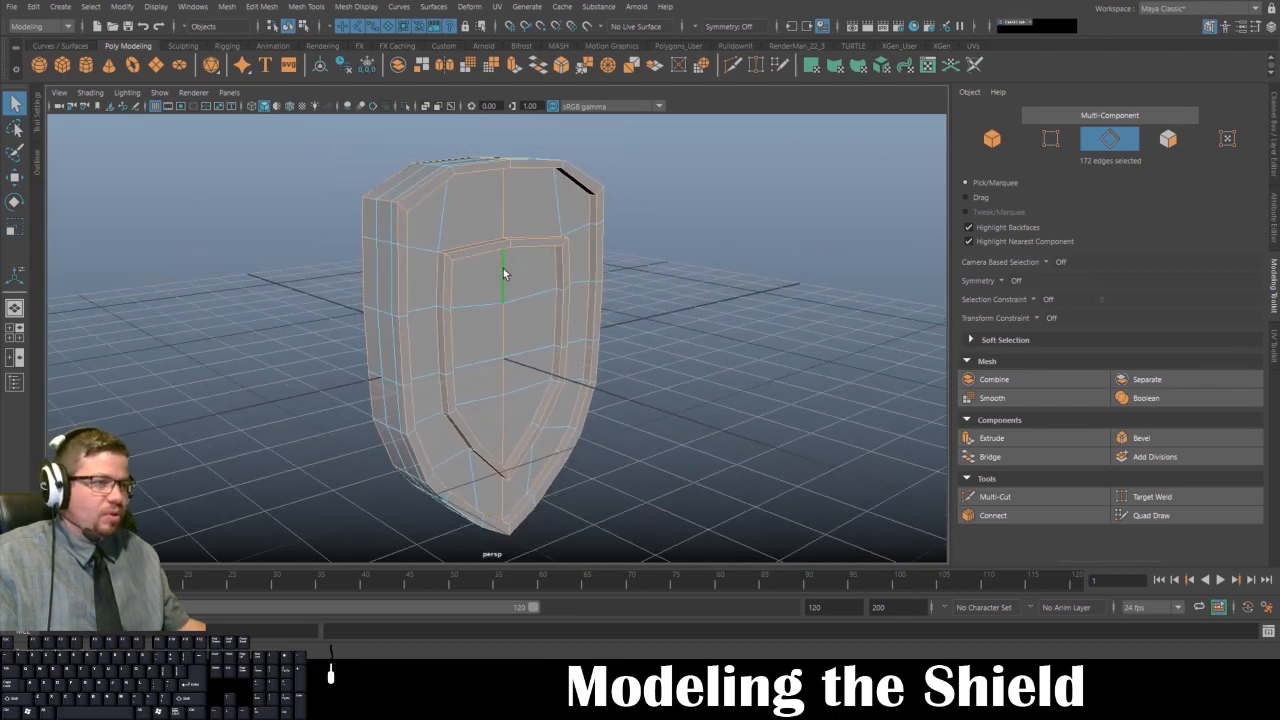
# - Bevel all the selected edges of the shield
pyautogui.keyDown('shift'); pyautogui.rightClick(493, 290); pyautogui.keyUp('shift')
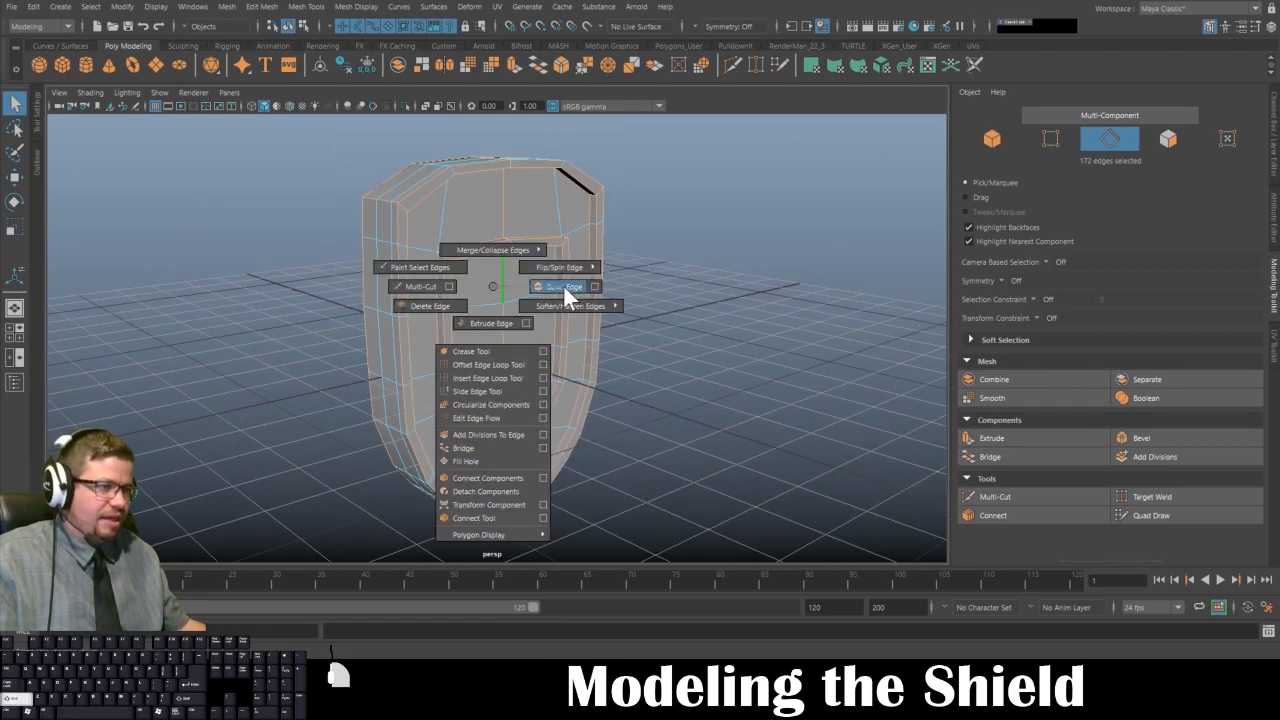
pyautogui.click(258, 7)
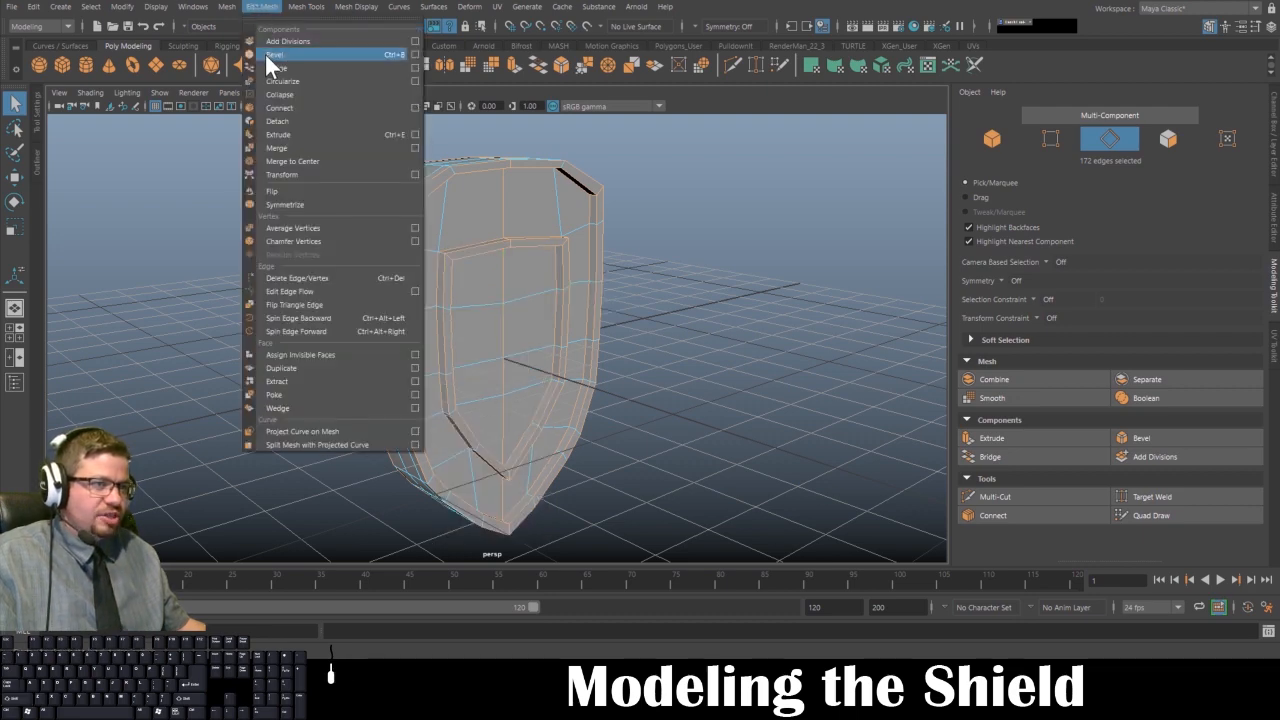
pyautogui.click(267, 55)
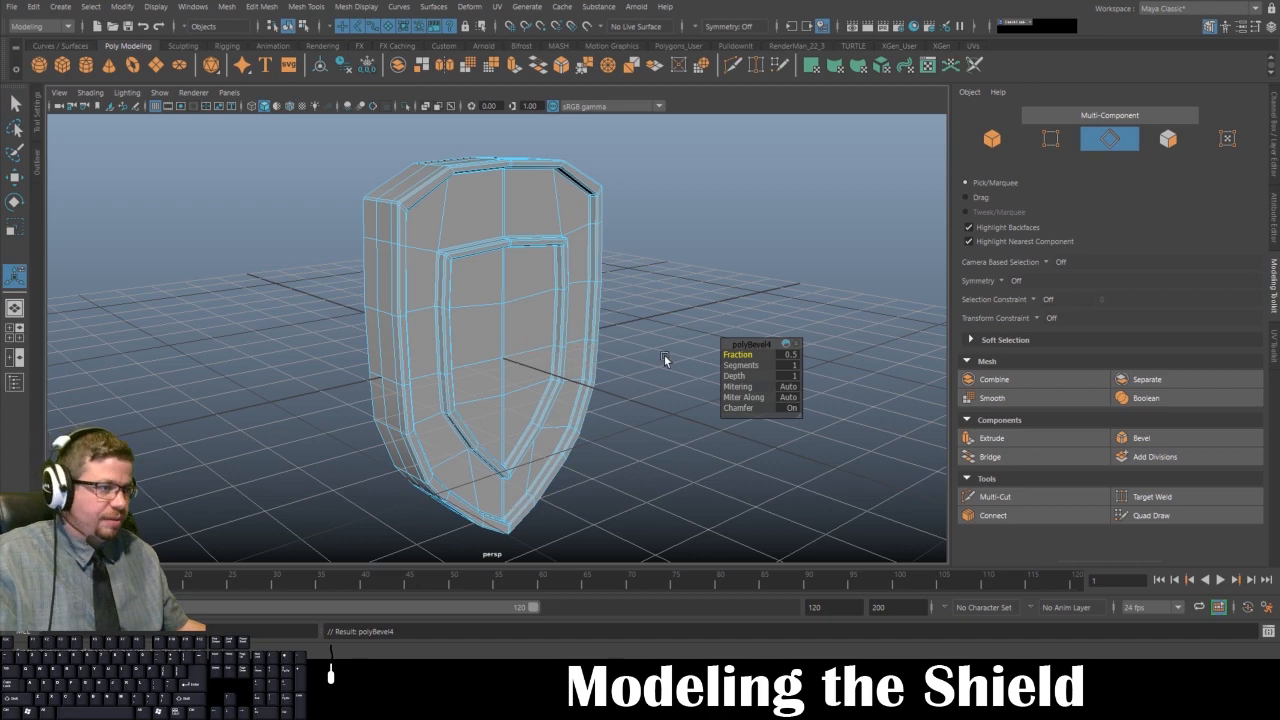
# - Set the bevel to 2 segments and reduce its fraction for tighter edges along the rims
pyautogui.keyDown('alt'); pyautogui.moveTo(604, 316); pyautogui.dragTo(436, 287); pyautogui.keyUp('alt')
pyautogui.keyDown('alt'); pyautogui.moveTo(436, 287); pyautogui.dragTo(285, 365, button='middle'); pyautogui.keyUp('alt')
pyautogui.keyDown('alt'); pyautogui.moveTo(285, 365); pyautogui.dragTo(364, 430, button='right'); pyautogui.keyUp('alt')
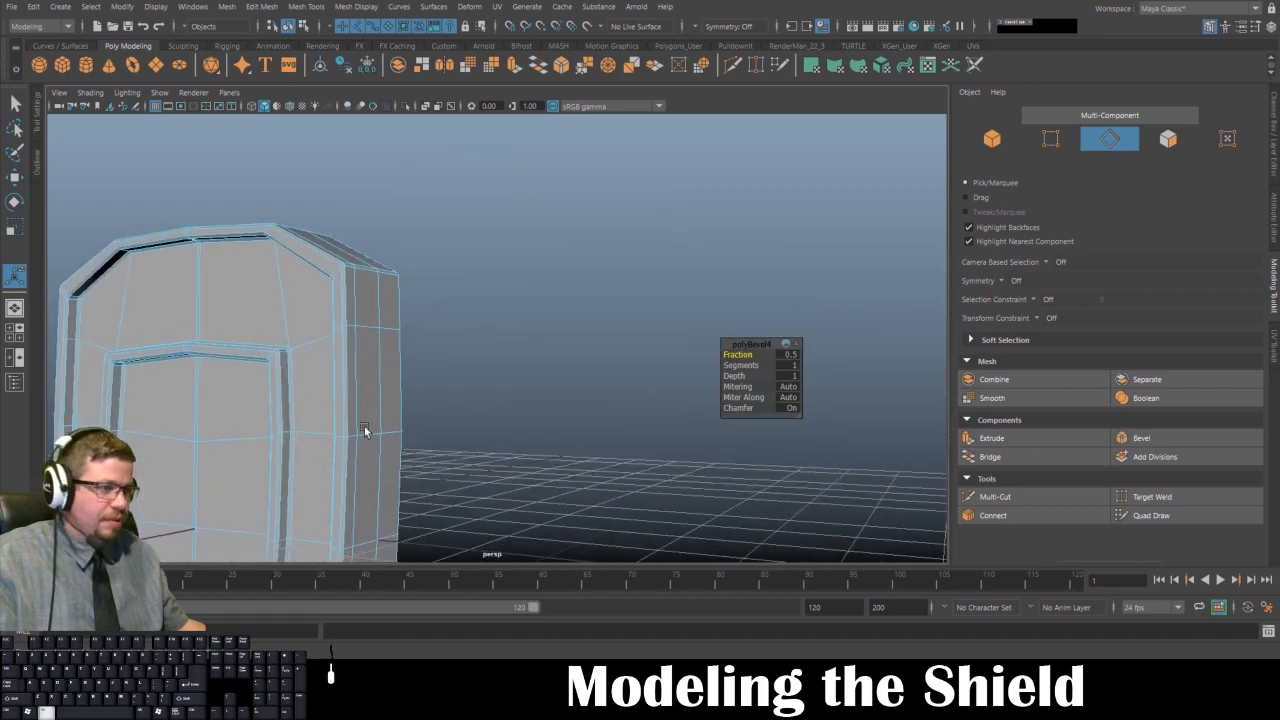
pyautogui.keyDown('alt'); pyautogui.moveTo(364, 428); pyautogui.dragTo(601, 346); pyautogui.keyUp('alt')
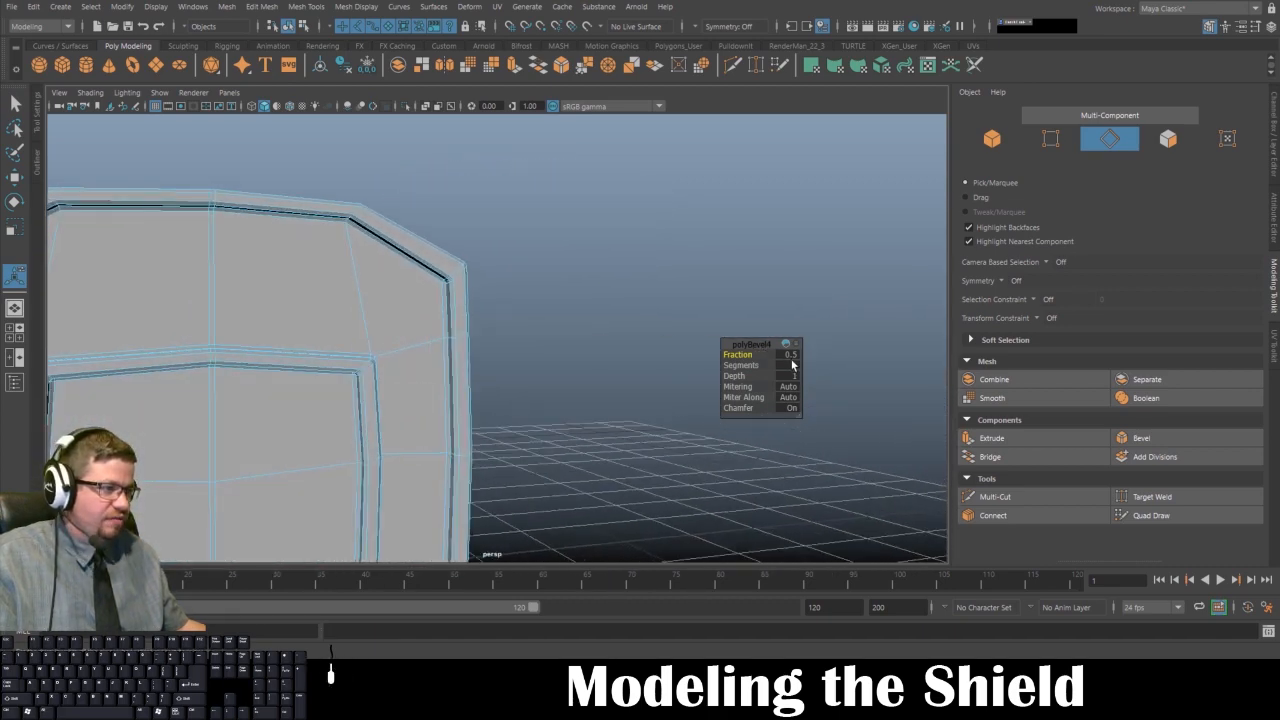
pyautogui.press('Return')
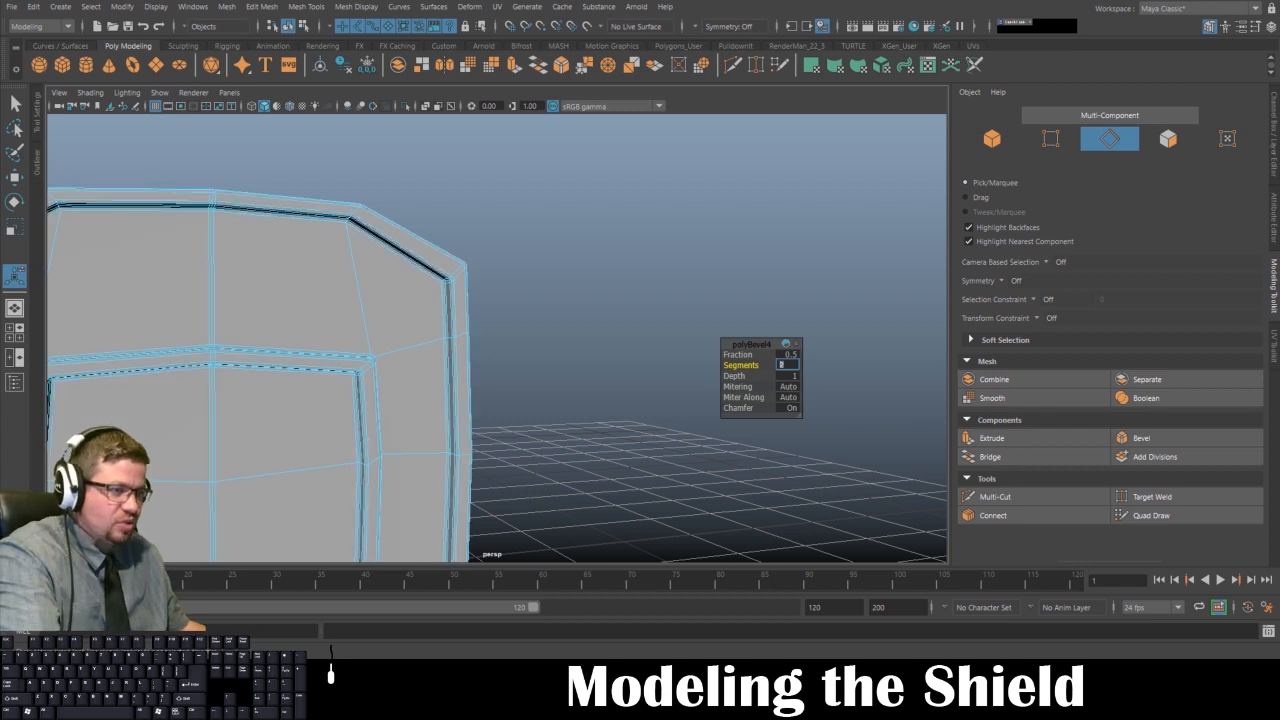
pyautogui.click(788, 355)
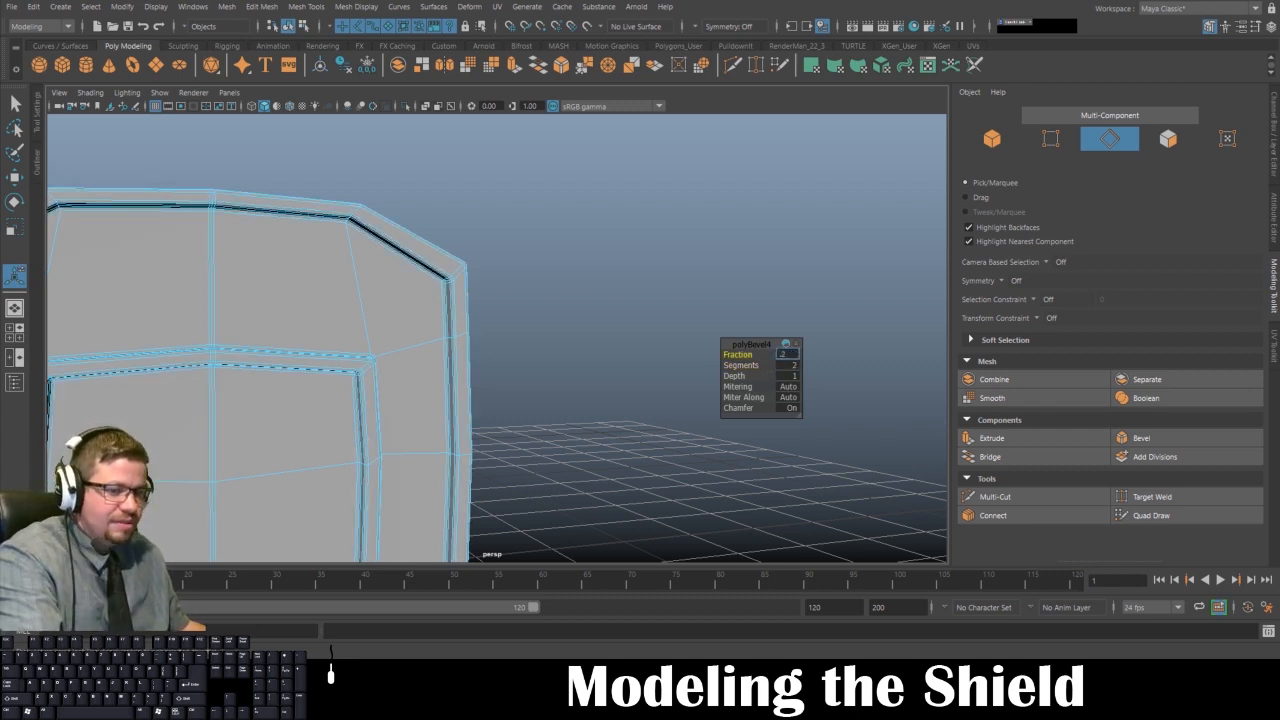
pyautogui.press('Return')
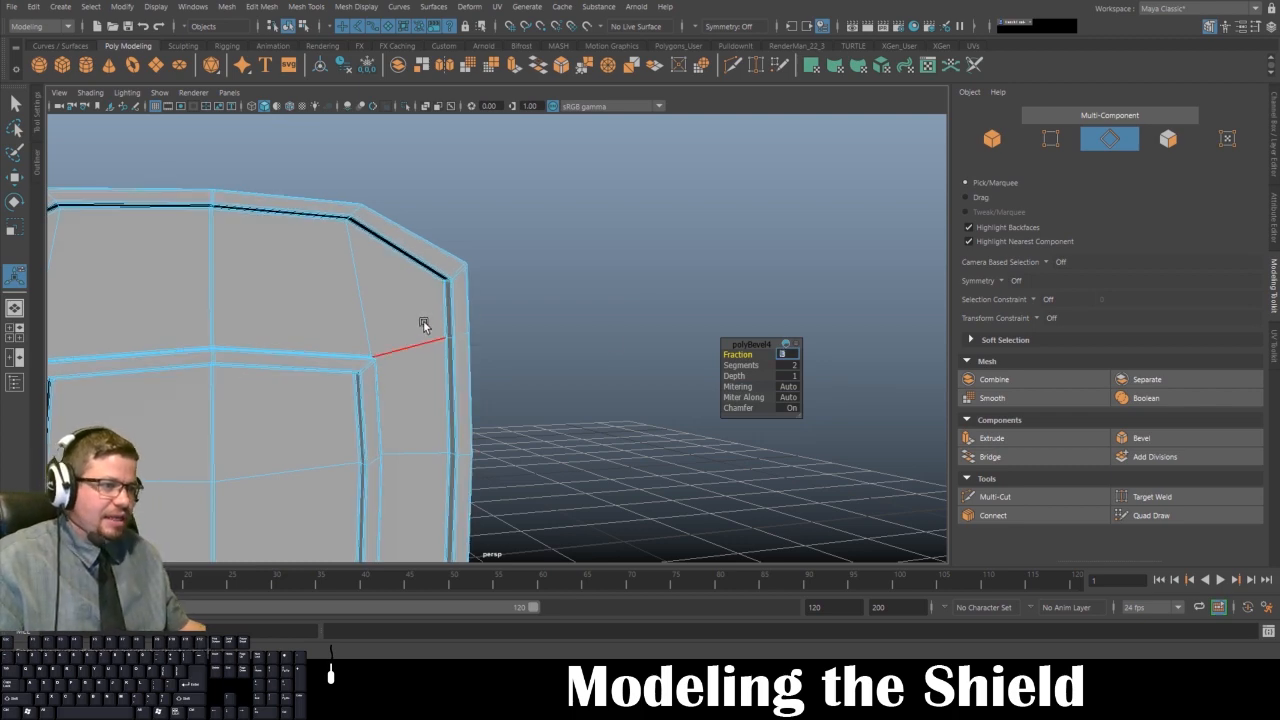
# - Examine the tightened bevels at the corners of the shield's inner and outer borders
pyautogui.keyDown('alt'); pyautogui.moveTo(426, 323); pyautogui.dragTo(464, 267); pyautogui.keyUp('alt')
pyautogui.keyDown('alt'); pyautogui.moveTo(464, 267); pyautogui.dragTo(465, 464, button='right'); pyautogui.keyUp('alt')
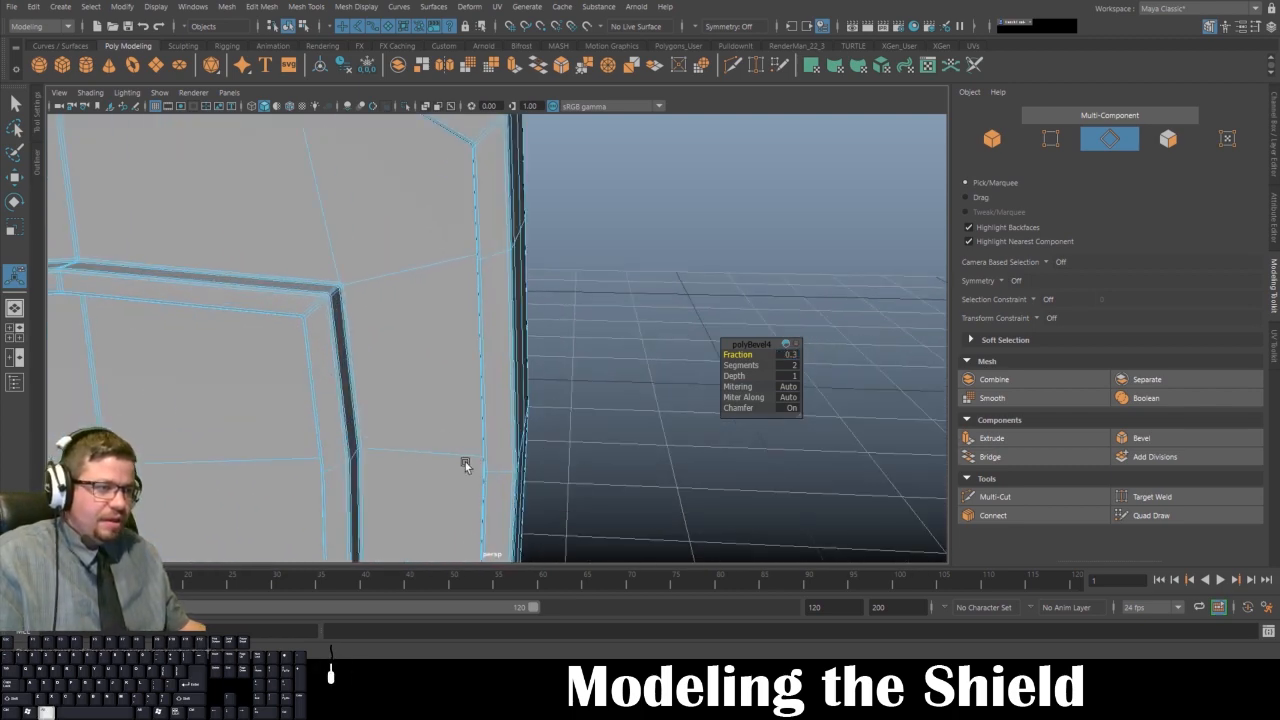
pyautogui.keyDown('alt'); pyautogui.moveTo(428, 403); pyautogui.dragTo(552, 471); pyautogui.keyUp('alt')
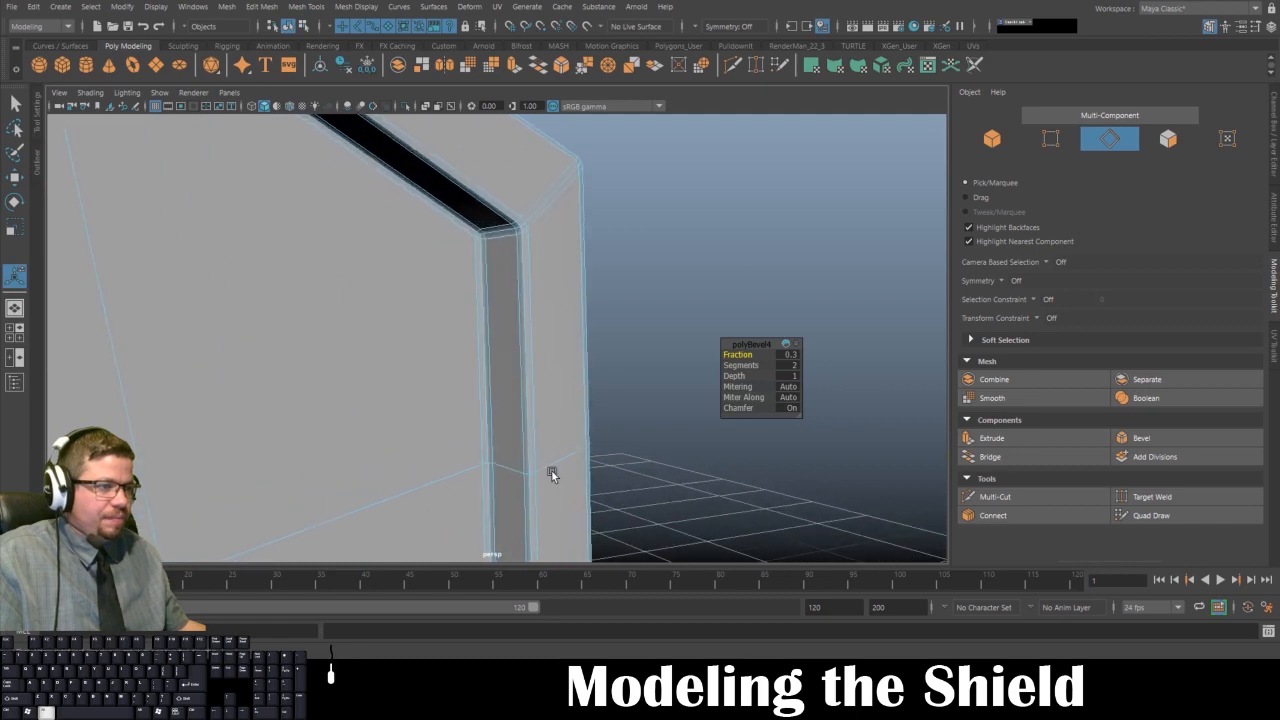
pyautogui.keyDown('alt'); pyautogui.moveTo(501, 384); pyautogui.dragTo(549, 337, button='middle'); pyautogui.keyUp('alt')
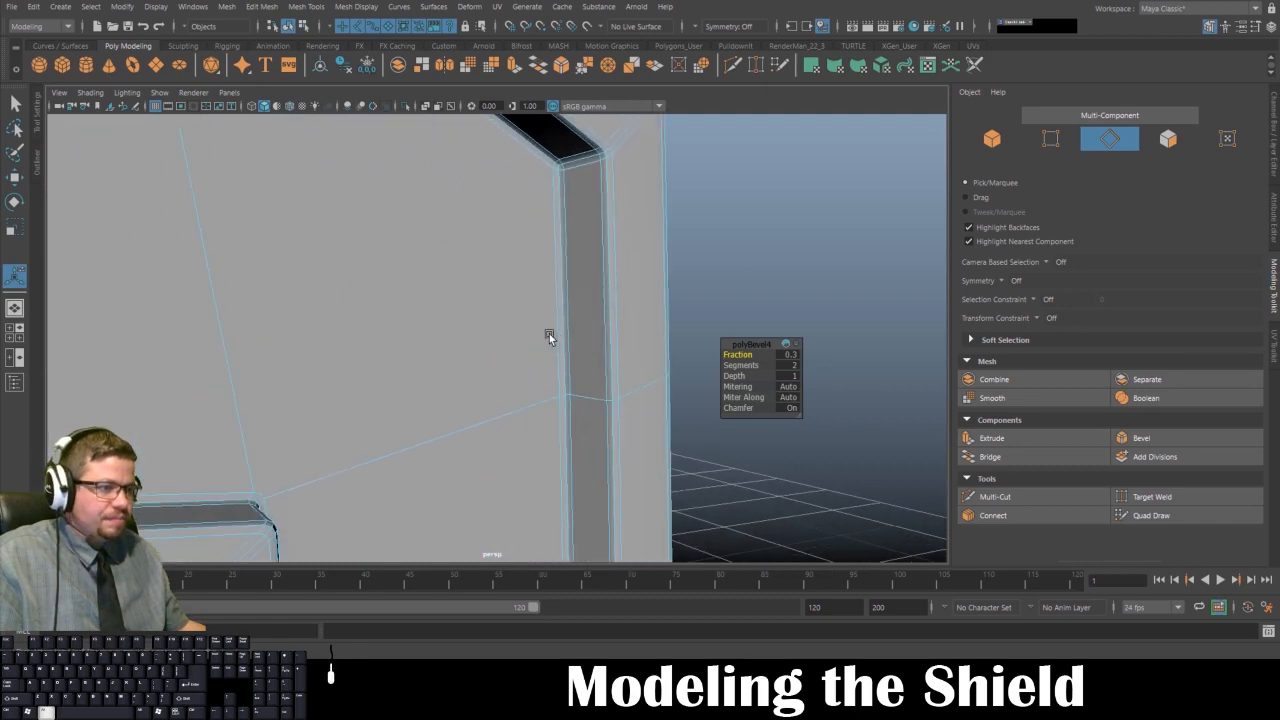
pyautogui.keyDown('alt'); pyautogui.moveTo(391, 293); pyautogui.dragTo(238, 277, button='right'); pyautogui.keyUp('alt')
pyautogui.keyDown('alt'); pyautogui.moveTo(238, 277); pyautogui.dragTo(462, 292, button='middle'); pyautogui.keyUp('alt')
pyautogui.keyDown('alt'); pyautogui.moveTo(462, 292); pyautogui.dragTo(378, 318, button='right'); pyautogui.keyUp('alt')
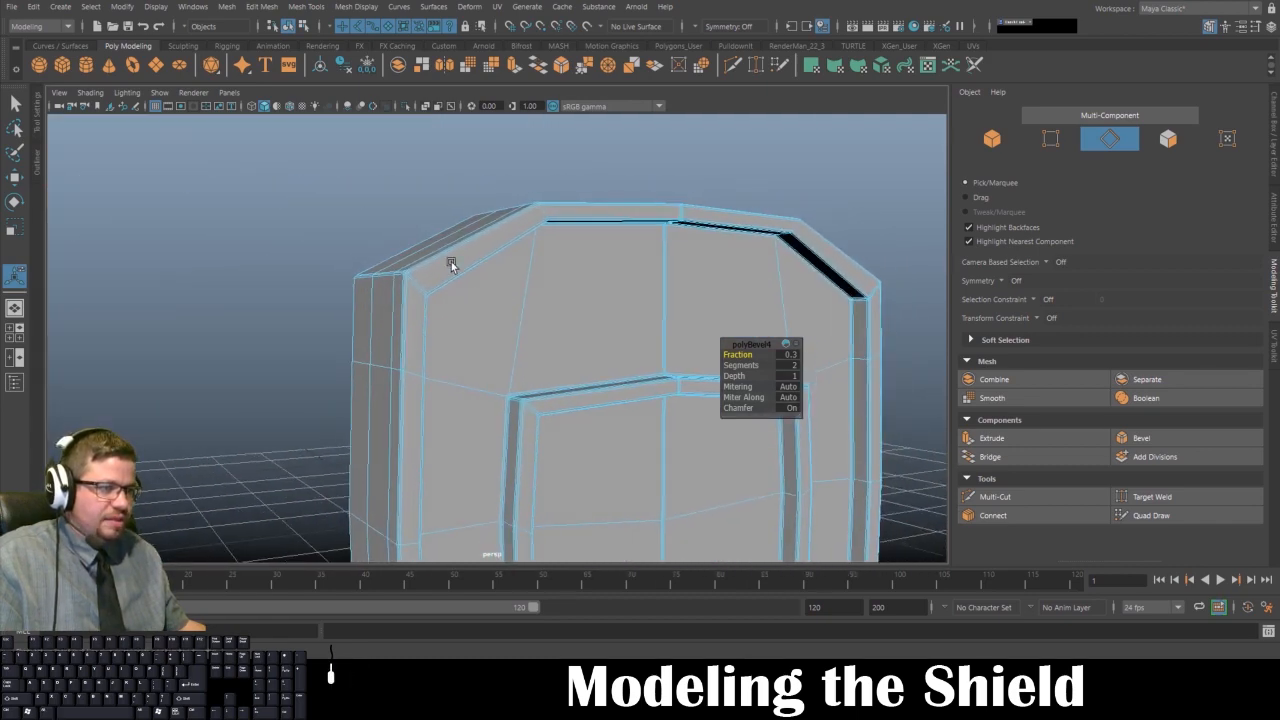
# - Return to object mode and inspect the beveled shield from several angles, selected and unselected
pyautogui.moveTo(502, 241); pyautogui.dragTo(618, 197, button='right')
pyautogui.keyDown('alt'); pyautogui.moveTo(600, 198); pyautogui.dragTo(405, 200, button='right'); pyautogui.keyUp('alt')
pyautogui.keyDown('alt'); pyautogui.moveTo(625, 400); pyautogui.dragTo(599, 197, button='middle'); pyautogui.keyUp('alt')
pyautogui.keyDown('alt'); pyautogui.moveTo(400, 310); pyautogui.dragTo(520, 390, button='right'); pyautogui.keyUp('alt')
pyautogui.keyDown('alt'); pyautogui.moveTo(440, 420); pyautogui.dragTo(460, 500); pyautogui.keyUp('alt')
pyautogui.keyDown('alt'); pyautogui.moveTo(500, 245); pyautogui.dragTo(346, 304, button='right'); pyautogui.keyUp('alt')
pyautogui.keyDown('alt'); pyautogui.moveTo(346, 304); pyautogui.dragTo(391, 350); pyautogui.keyUp('alt')
pyautogui.click(578, 330)
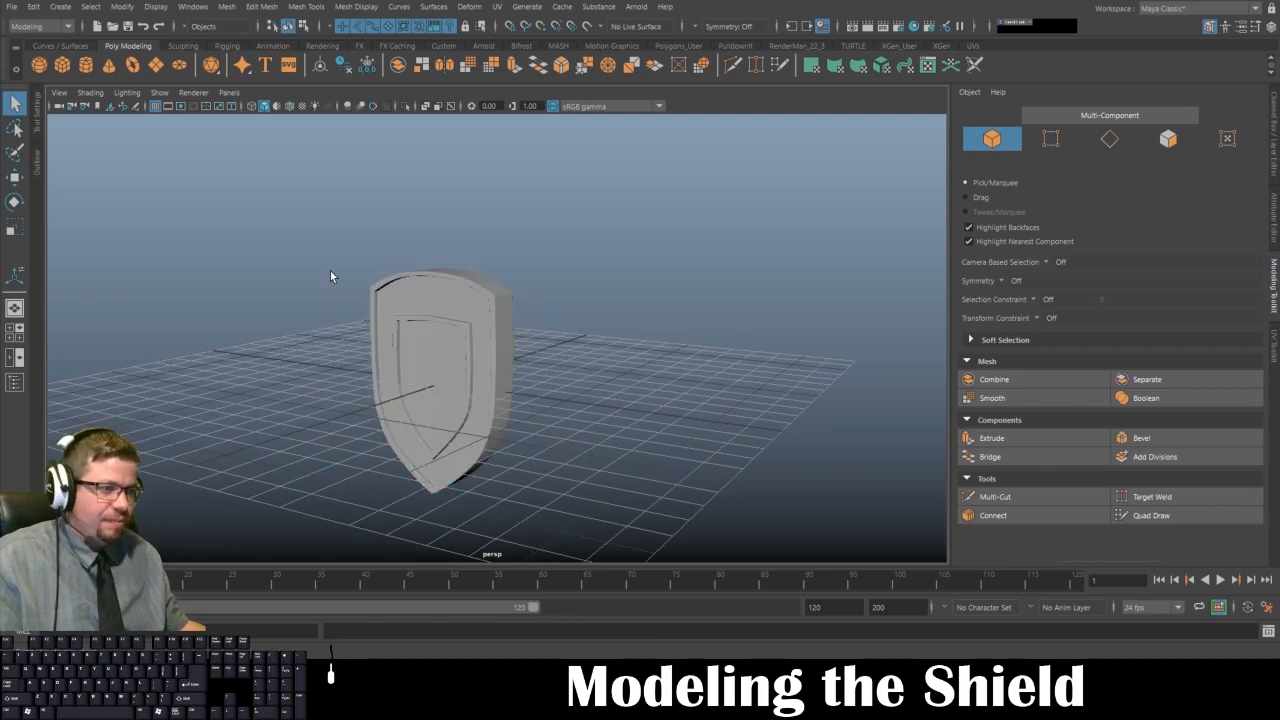
pyautogui.keyDown('alt'); pyautogui.moveTo(330, 271); pyautogui.dragTo(521, 236); pyautogui.keyUp('alt')
pyautogui.keyDown('alt'); pyautogui.moveTo(521, 236); pyautogui.dragTo(641, 383, button='right'); pyautogui.keyUp('alt')
pyautogui.keyDown('alt'); pyautogui.moveTo(640, 363); pyautogui.dragTo(447, 339); pyautogui.keyUp('alt')
pyautogui.click(446, 340)
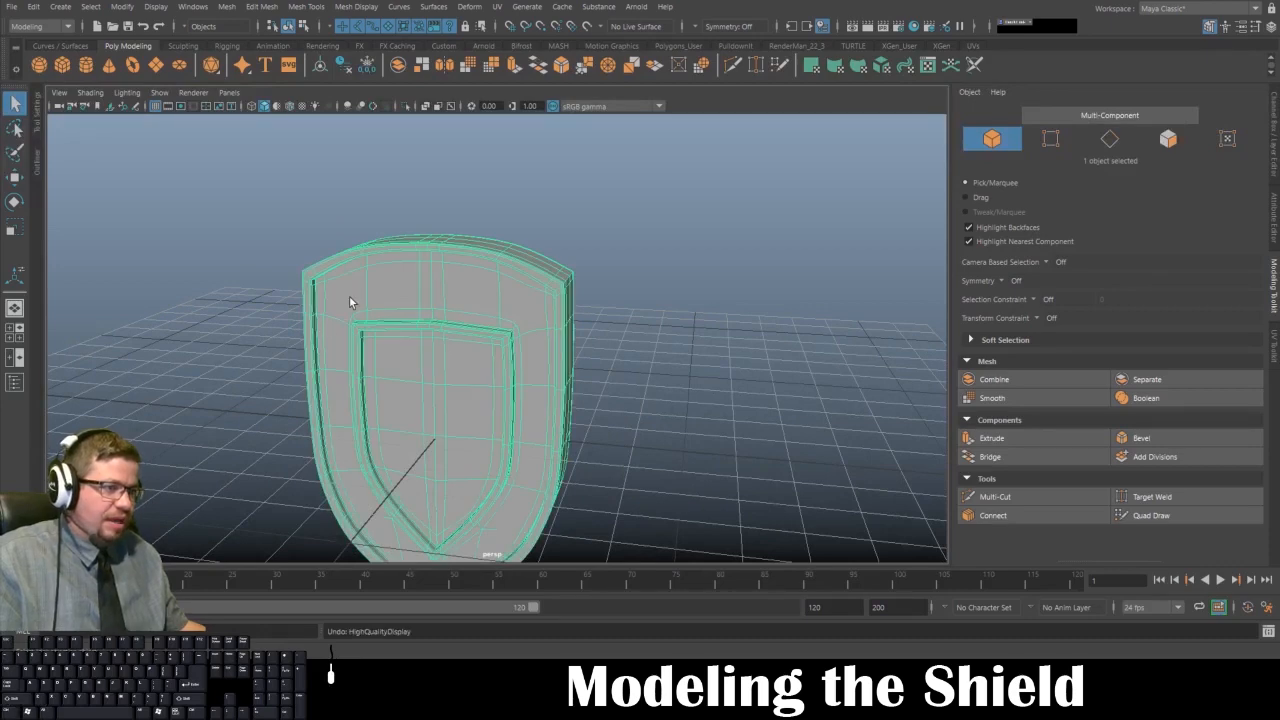
# - Undo back past the bevel to the shield's original edge selection
pyautogui.keyDown('alt'); pyautogui.moveTo(357, 305); pyautogui.dragTo(433, 312); pyautogui.keyUp('alt')
pyautogui.press('F10')
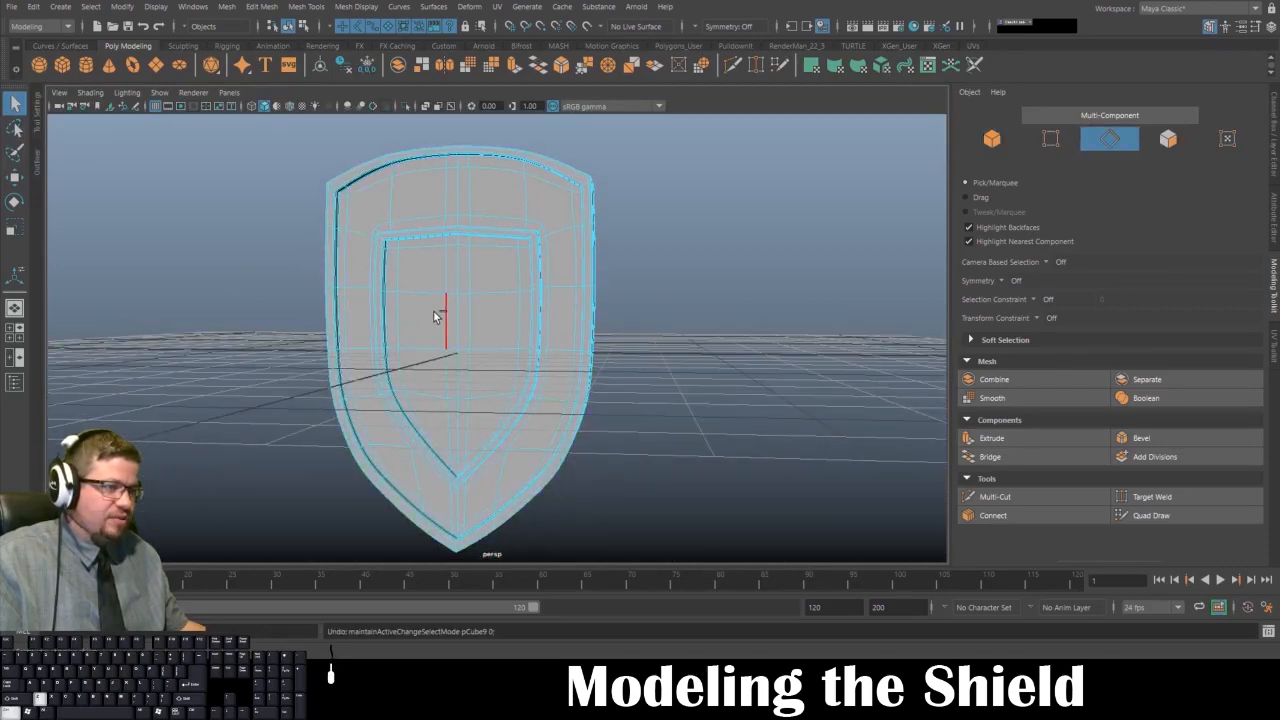
pyautogui.hotkey('ctrl', 'z')
pyautogui.hotkey('ctrl', 'z')
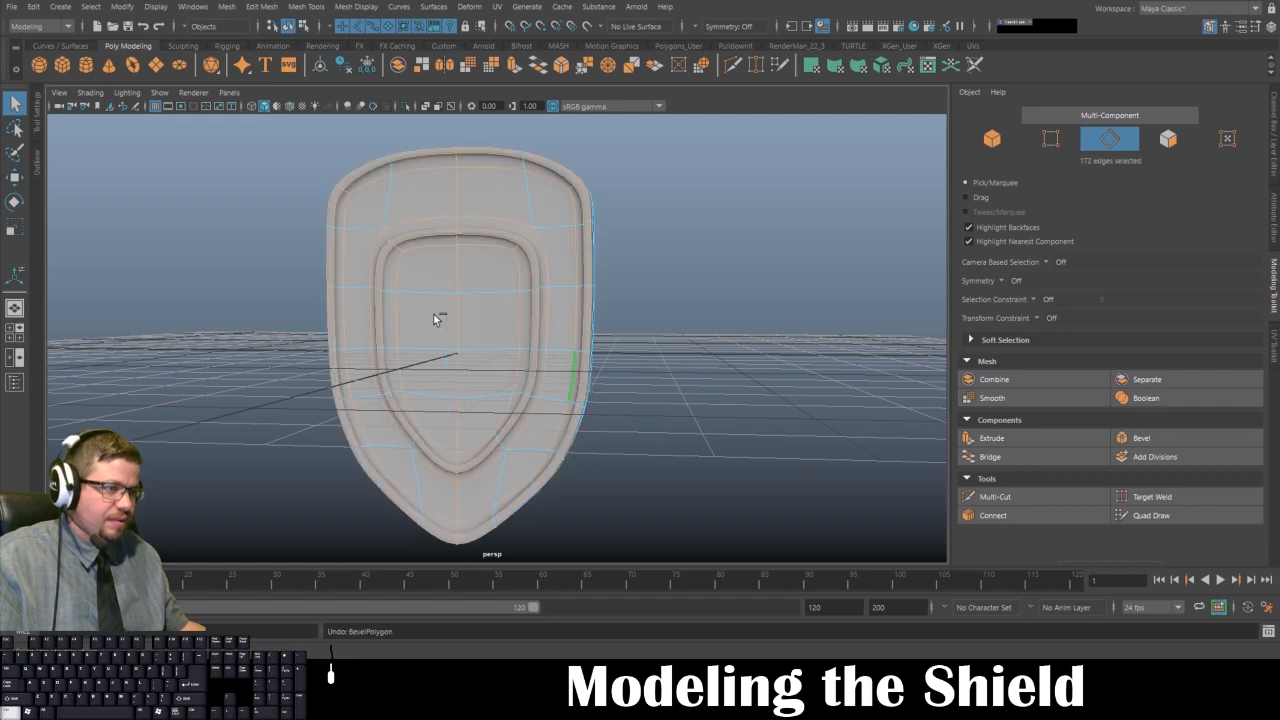
# - Duplicate the unbeveled shield in object mode and move the copy to the right of the original
pyautogui.keyDown('alt'); pyautogui.moveTo(433, 313); pyautogui.dragTo(454, 333); pyautogui.keyUp('alt')
pyautogui.moveTo(460, 271); pyautogui.dragTo(512, 238, button='right')
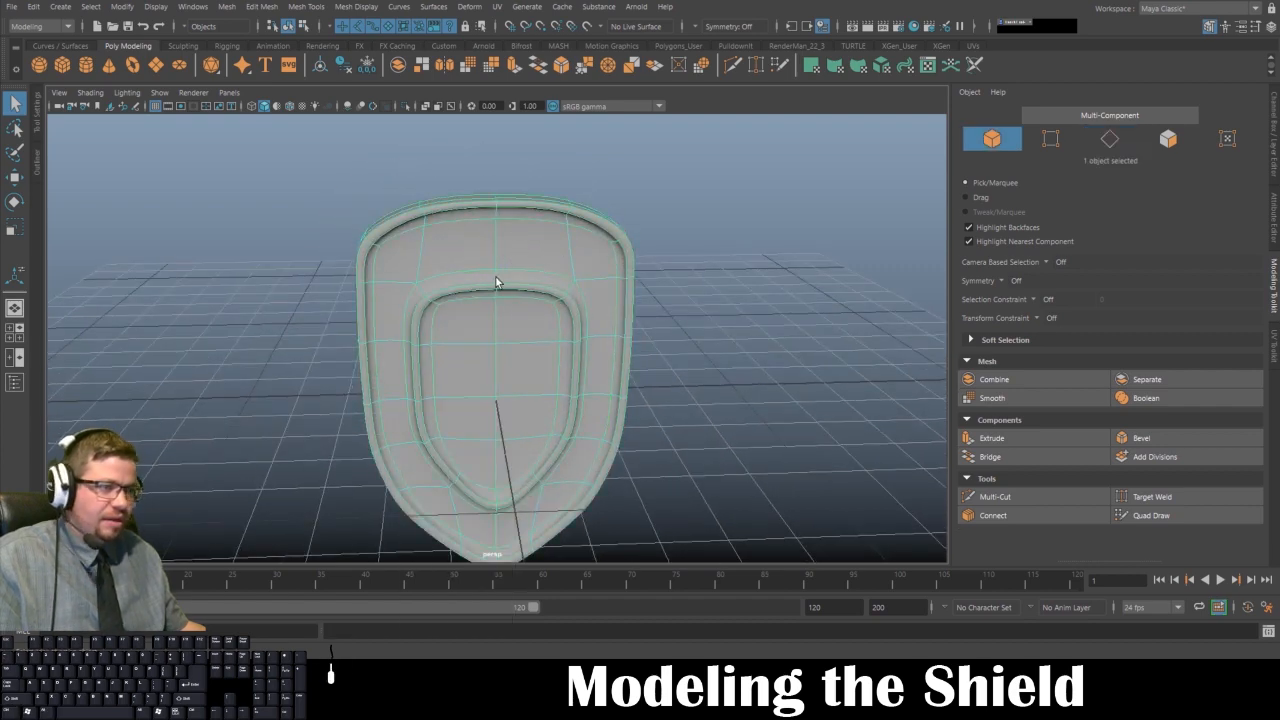
pyautogui.hotkey('ctrl', 'd')
pyautogui.press('w')
pyautogui.moveTo(560, 366); pyautogui.dragTo(872, 373)
pyautogui.click(636, 131)
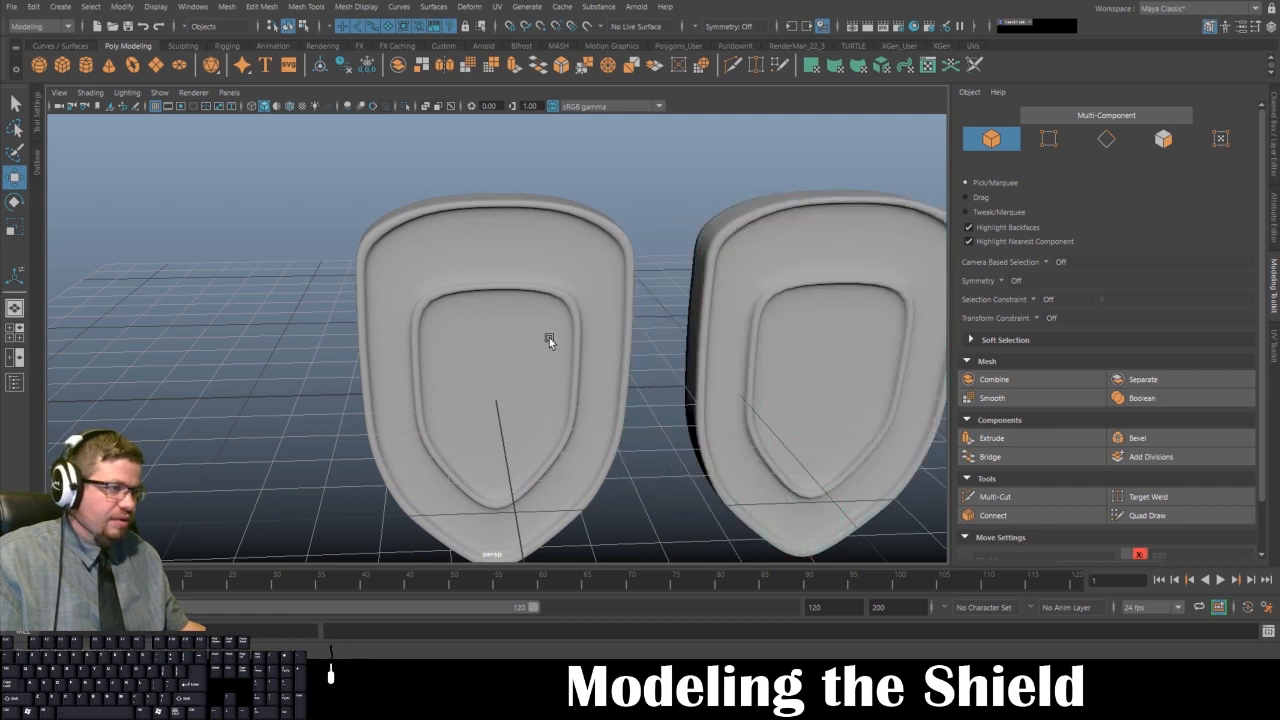
# - Bevel the original shield's selected support edges with a fraction of 0.3 and 2 segments
pyautogui.click(549, 337)
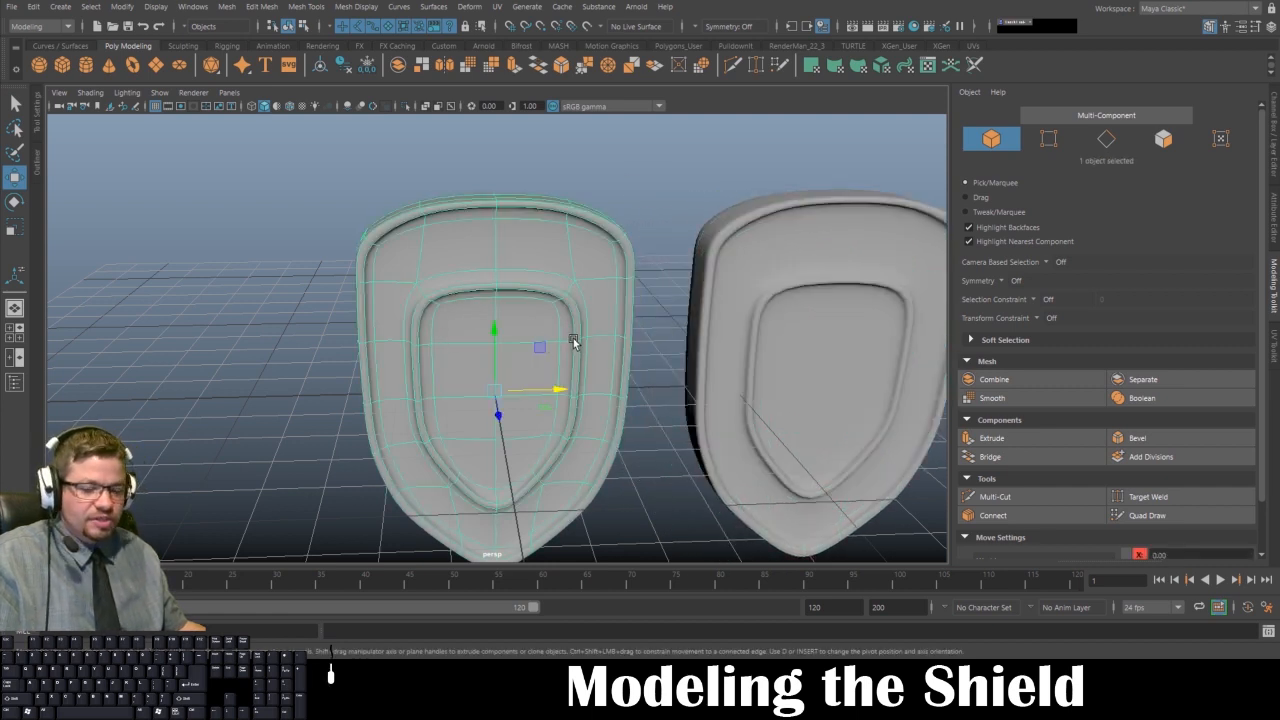
pyautogui.moveTo(555, 322); pyautogui.dragTo(557, 286, button='right')
pyautogui.keyDown('alt'); pyautogui.moveTo(547, 330); pyautogui.dragTo(513, 310); pyautogui.keyUp('alt')
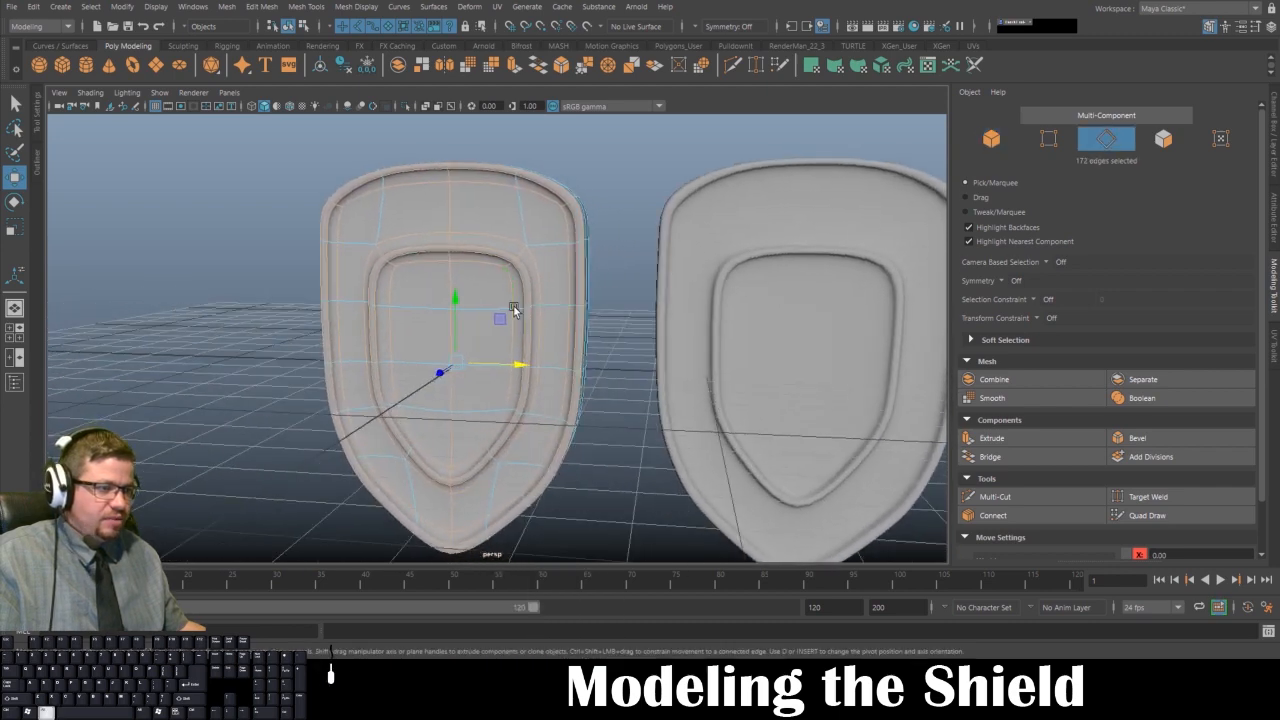
pyautogui.keyDown('shift'); pyautogui.moveTo(486, 280); pyautogui.dragTo(560, 273, button='right'); pyautogui.keyUp('shift')
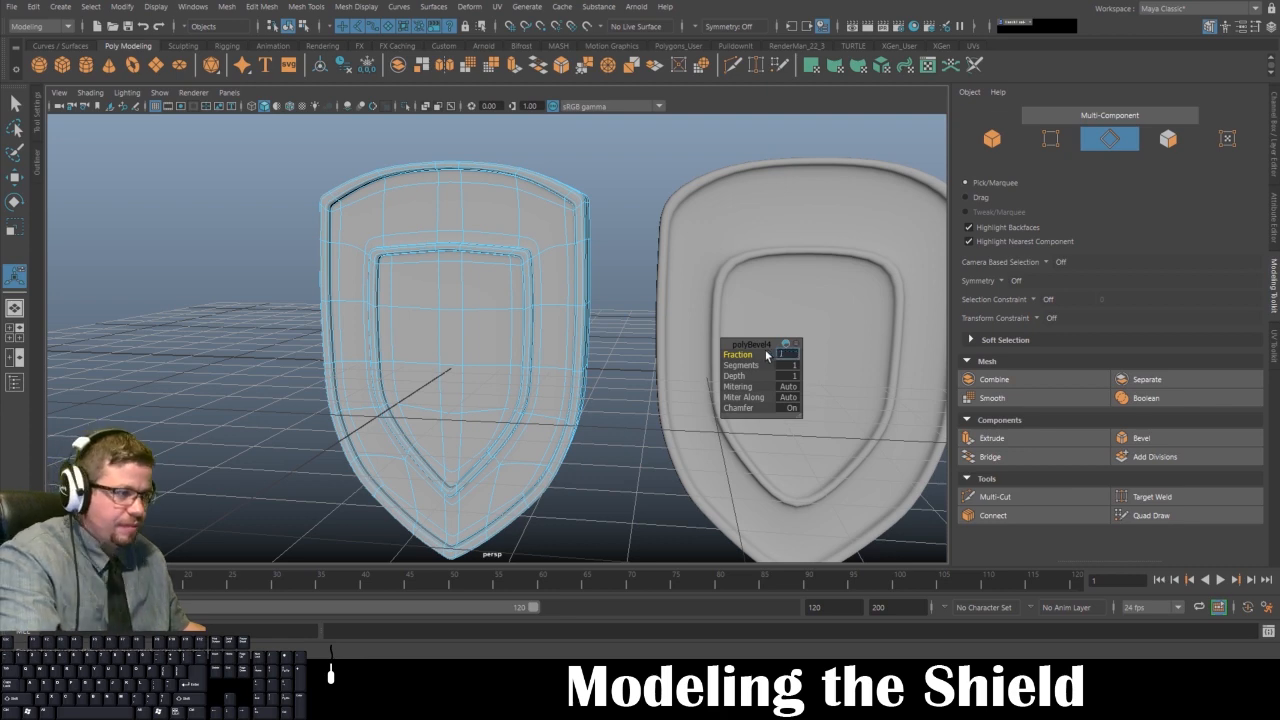
pyautogui.press('Tab')
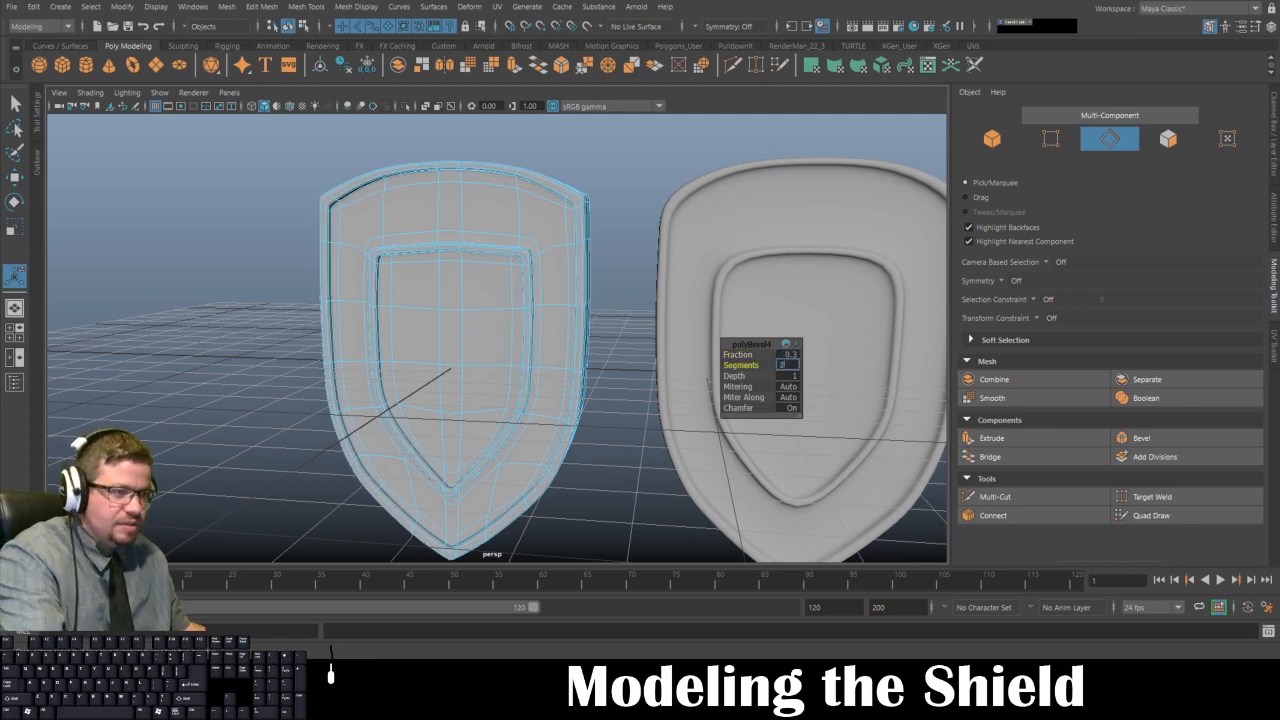
pyautogui.press('Return')
# - Preview the beveled shield smoothed in object mode and compare it with the unbeveled copy
pyautogui.moveTo(559, 269); pyautogui.dragTo(611, 242, button='right')
pyautogui.click(612, 290)
pyautogui.keyDown('alt'); pyautogui.moveTo(611, 348); pyautogui.dragTo(560, 300, button='right'); pyautogui.keyUp('alt')
pyautogui.keyDown('alt'); pyautogui.moveTo(560, 300); pyautogui.dragTo(586, 294); pyautogui.keyUp('alt')
pyautogui.click(562, 296)
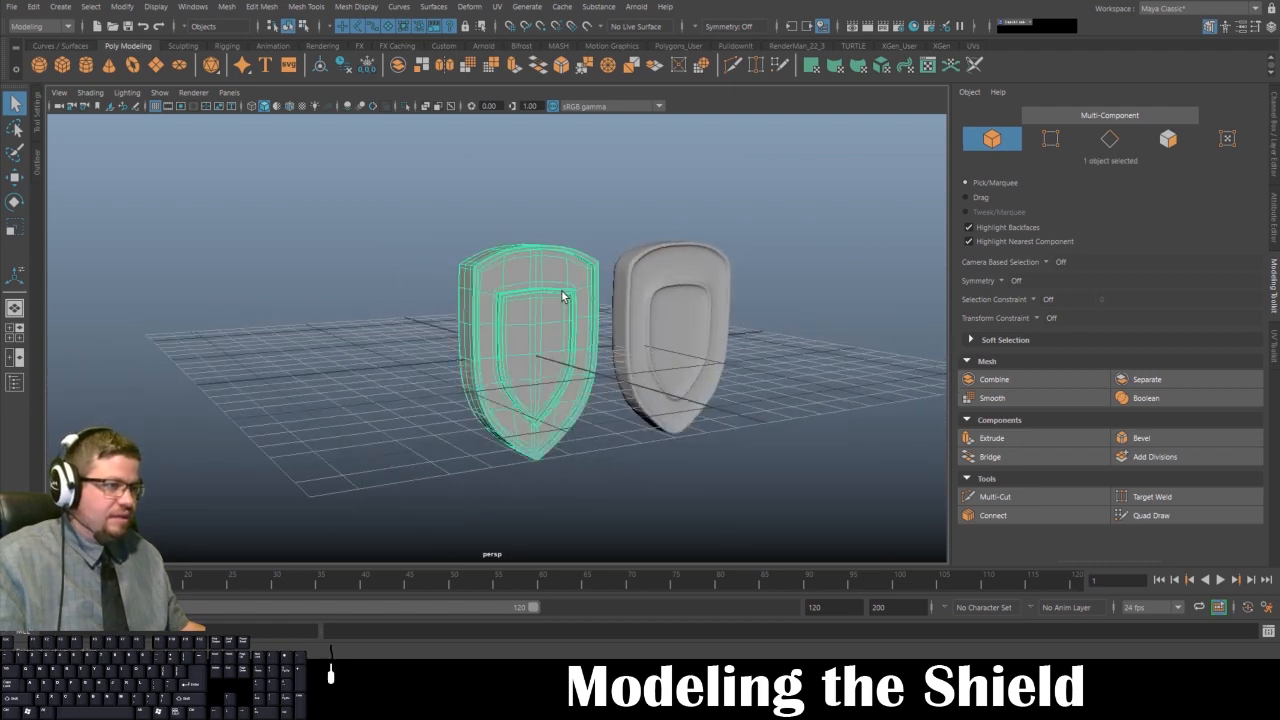
pyautogui.press('1')
pyautogui.press('3')
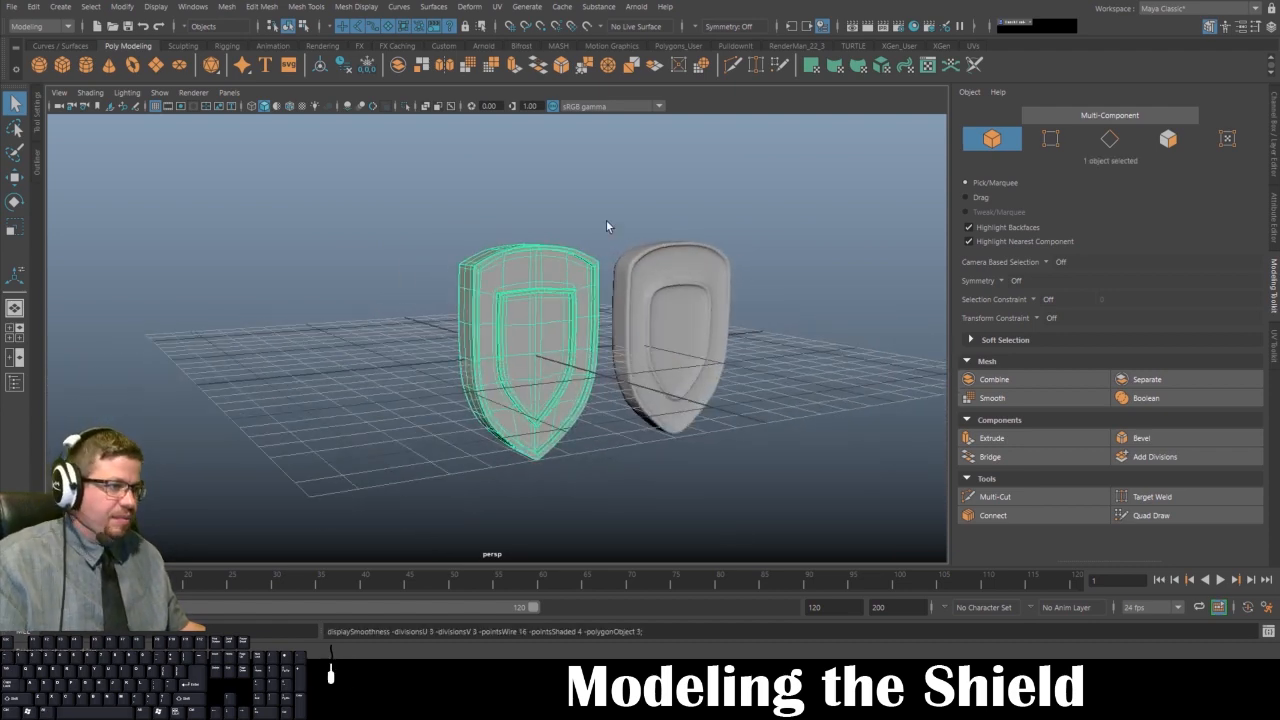
pyautogui.click(656, 279)
pyautogui.click(605, 283)
pyautogui.keyDown('alt'); pyautogui.moveTo(603, 290); pyautogui.dragTo(508, 394); pyautogui.keyUp('alt')
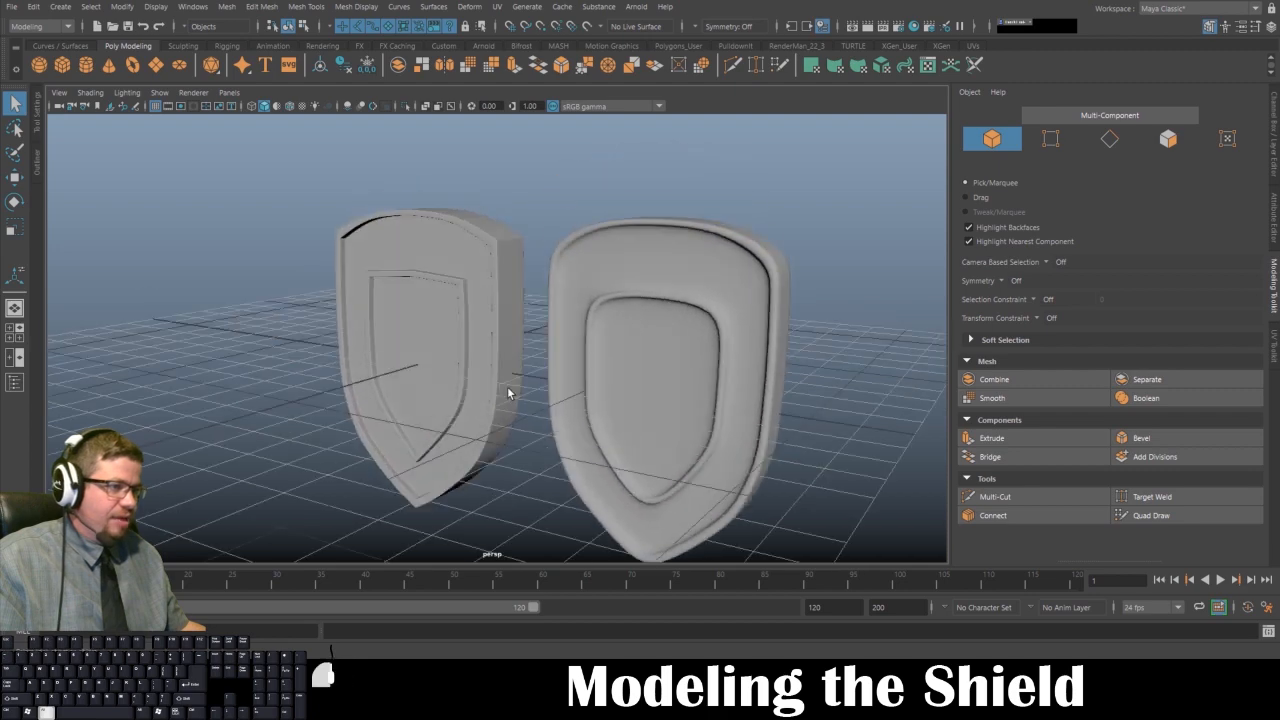
# - Hide the viewport grid and compare the two shields side by side from several angles
pyautogui.click(150, 7)
pyautogui.click(153, 28)
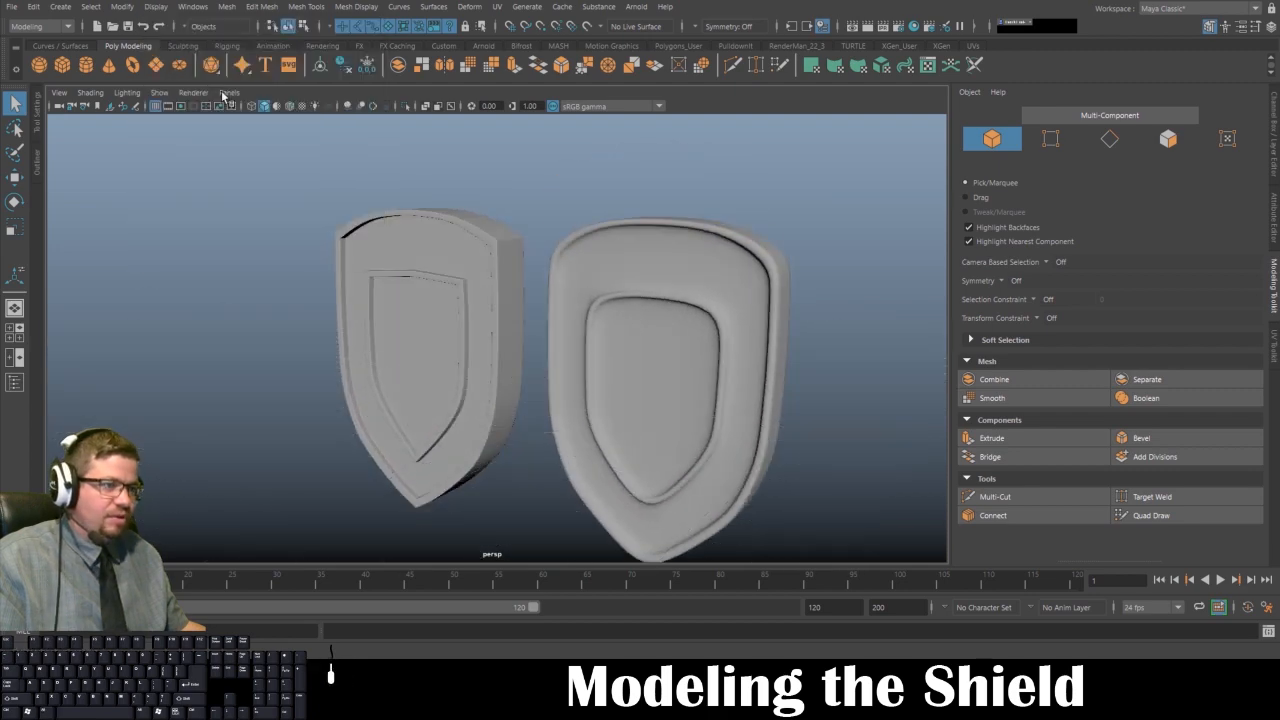
pyautogui.keyDown('alt'); pyautogui.moveTo(503, 228); pyautogui.dragTo(541, 228); pyautogui.keyUp('alt')
pyautogui.click(490, 286)
pyautogui.keyDown('alt'); pyautogui.moveTo(489, 286); pyautogui.dragTo(577, 292); pyautogui.keyUp('alt')
pyautogui.click(394, 188)
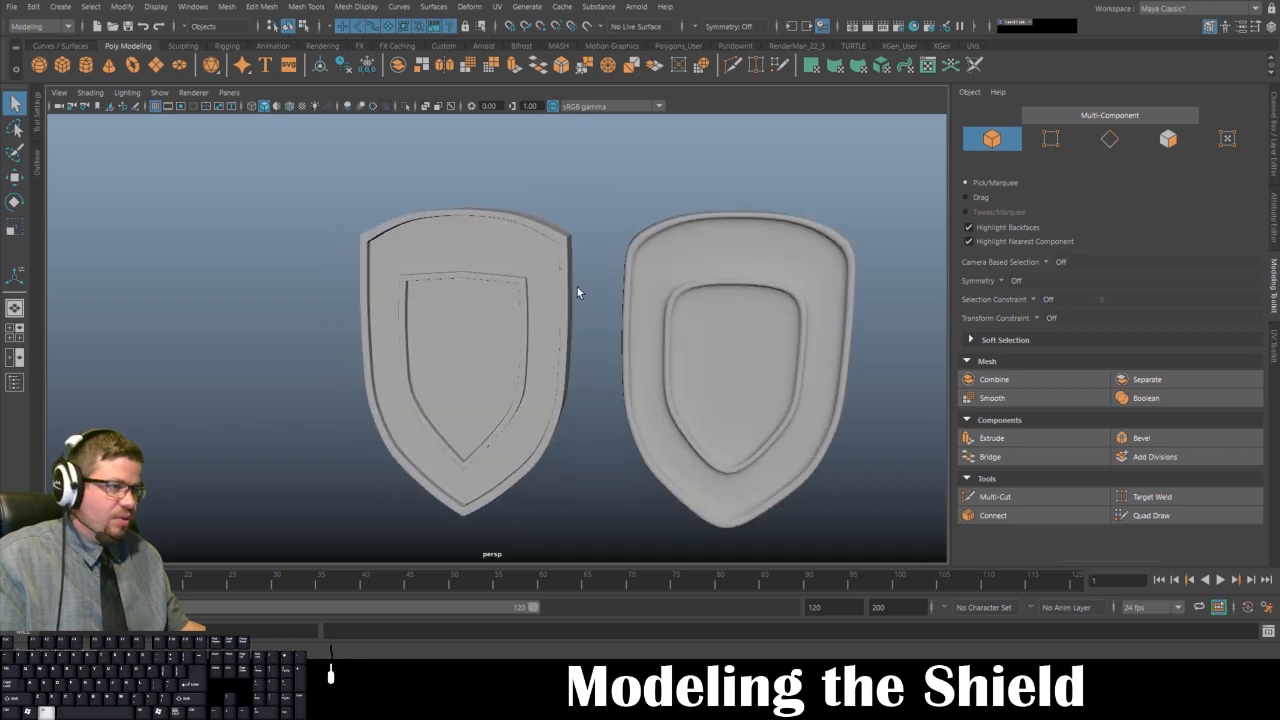
pyautogui.keyDown('alt'); pyautogui.moveTo(677, 275); pyautogui.dragTo(600, 330); pyautogui.keyUp('alt')
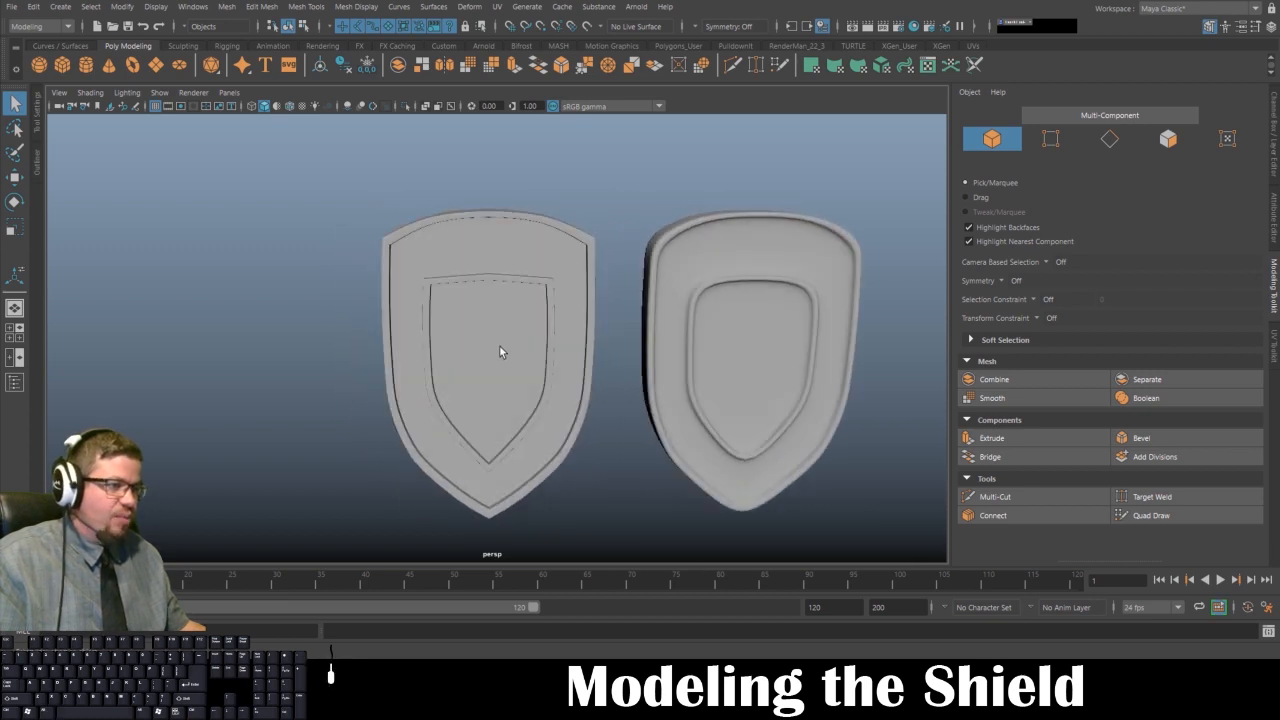
pyautogui.click(492, 346)
pyautogui.click(627, 130)
pyautogui.keyDown('alt'); pyautogui.moveTo(627, 130); pyautogui.dragTo(600, 194); pyautogui.keyUp('alt')
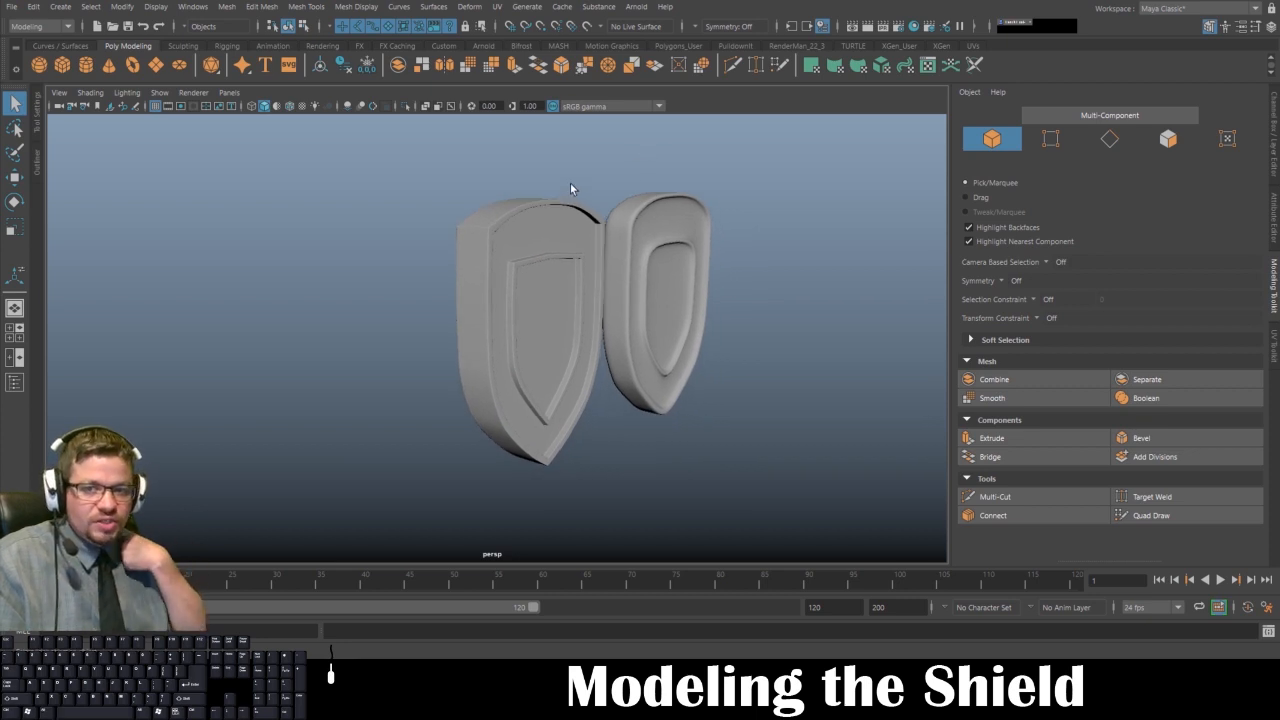
# - Examine the beveled shield's smoothed wireframe up close around the inner and outer border corners
pyautogui.click(543, 264)
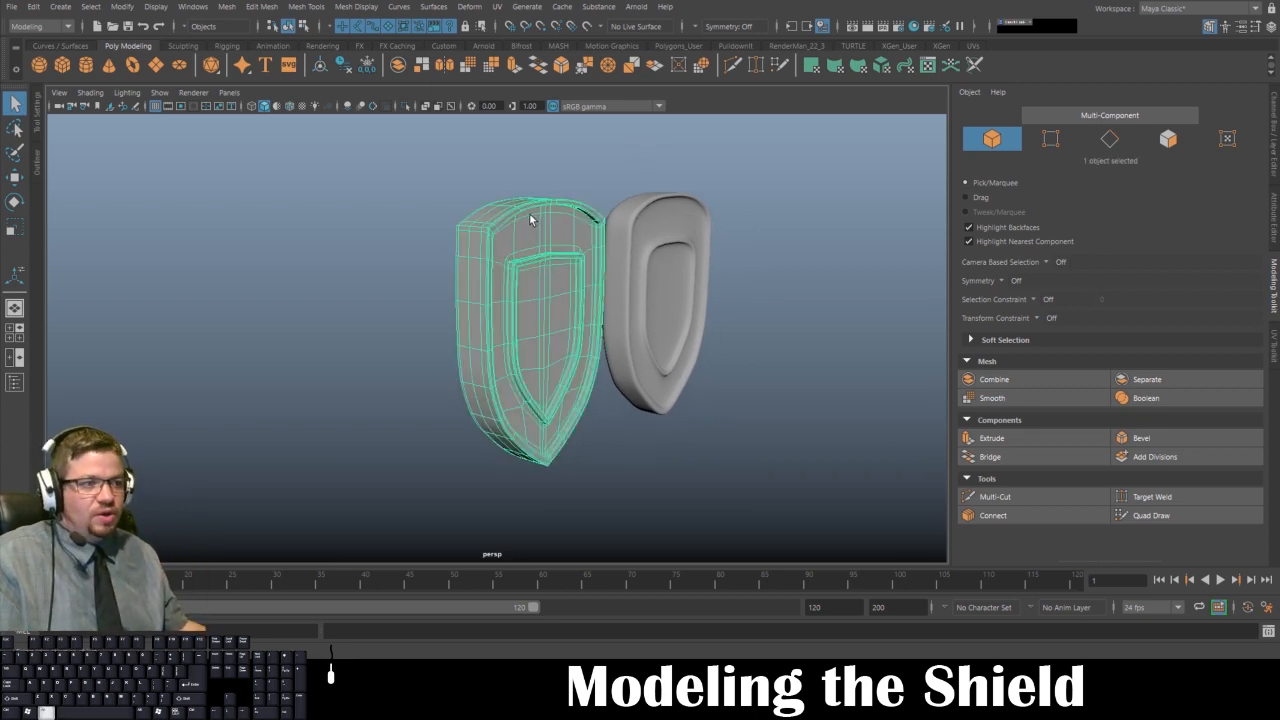
pyautogui.keyDown('alt'); pyautogui.moveTo(529, 213); pyautogui.dragTo(483, 234); pyautogui.keyUp('alt')
pyautogui.keyDown('alt'); pyautogui.moveTo(483, 234); pyautogui.dragTo(470, 282, button='right'); pyautogui.keyUp('alt')
pyautogui.keyDown('alt'); pyautogui.moveTo(479, 225); pyautogui.dragTo(516, 198); pyautogui.keyUp('alt')
pyautogui.keyDown('alt'); pyautogui.moveTo(516, 198); pyautogui.dragTo(455, 183, button='middle'); pyautogui.keyUp('alt')
pyautogui.keyDown('alt'); pyautogui.moveTo(455, 183); pyautogui.dragTo(612, 463, button='right'); pyautogui.keyUp('alt')
pyautogui.keyDown('alt'); pyautogui.moveTo(558, 180); pyautogui.dragTo(503, 408, button='middle'); pyautogui.keyUp('alt')
pyautogui.keyDown('alt'); pyautogui.moveTo(490, 345); pyautogui.dragTo(473, 388, button='right'); pyautogui.keyUp('alt')
pyautogui.keyDown('alt'); pyautogui.moveTo(473, 388); pyautogui.dragTo(409, 323); pyautogui.keyUp('alt')
pyautogui.press('3')
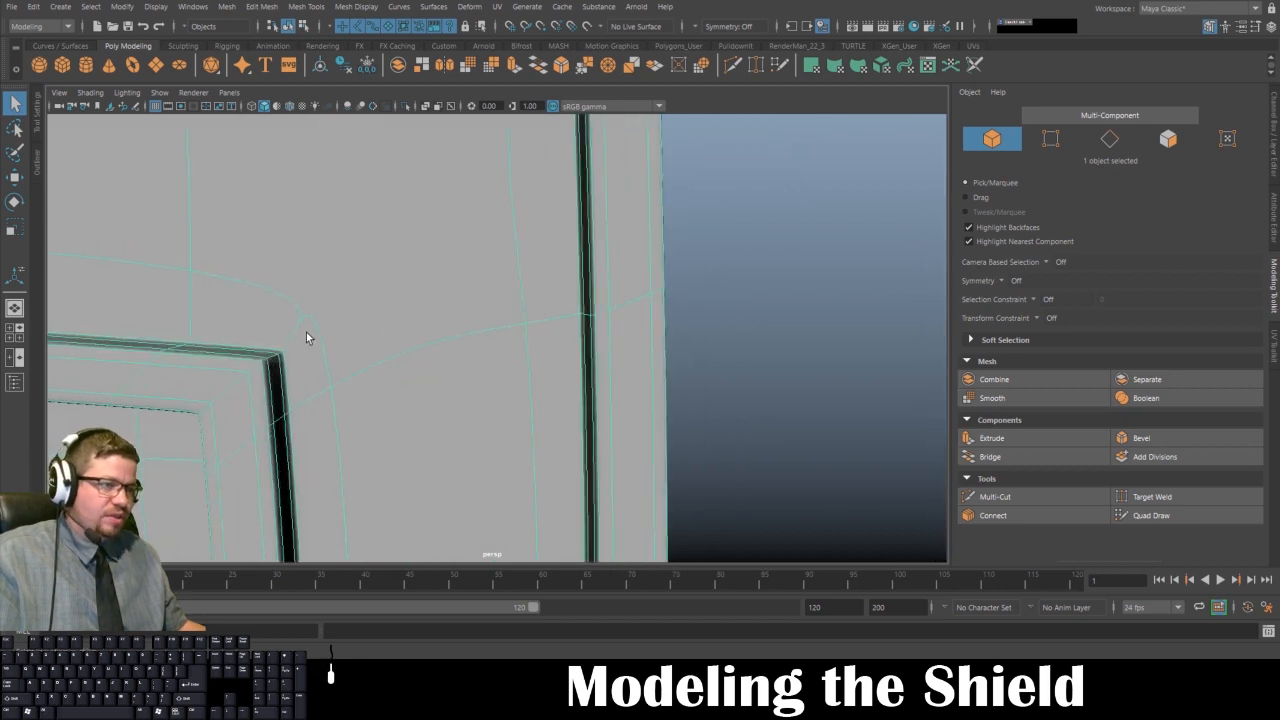
pyautogui.keyDown('alt'); pyautogui.moveTo(280, 295); pyautogui.dragTo(321, 297); pyautogui.keyUp('alt')
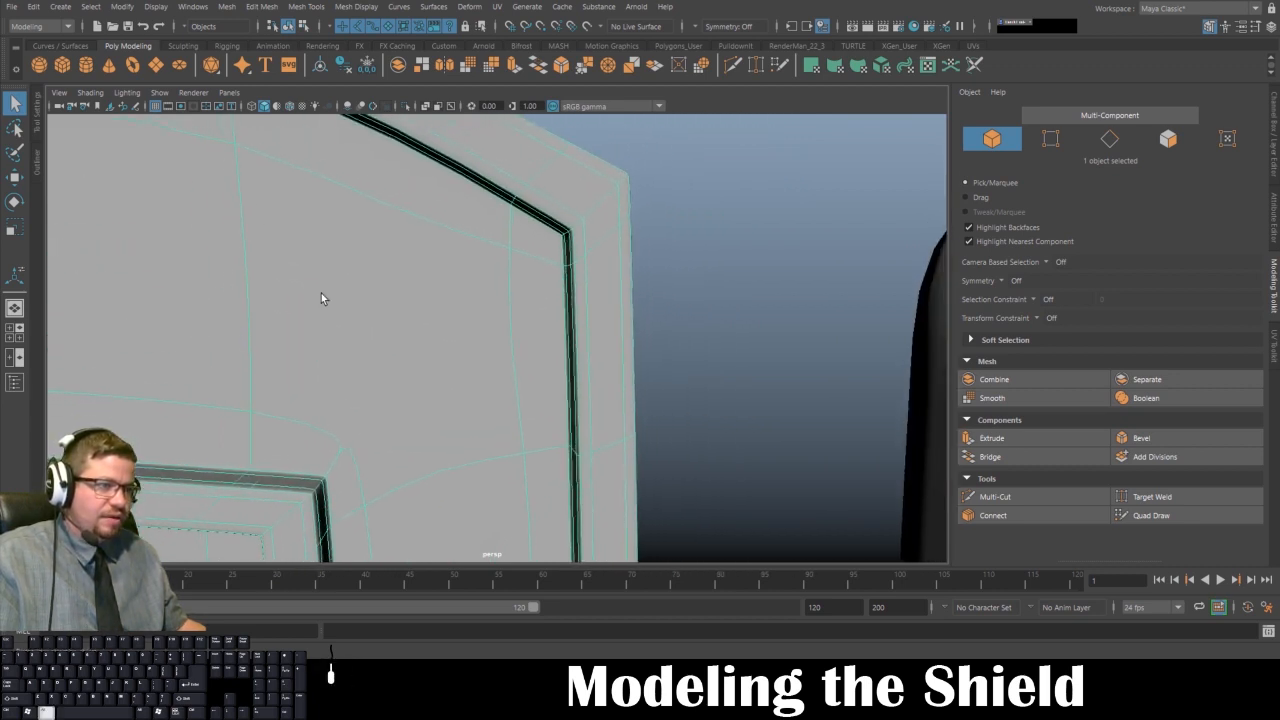
pyautogui.keyDown('alt'); pyautogui.moveTo(523, 472); pyautogui.dragTo(643, 317); pyautogui.keyUp('alt')
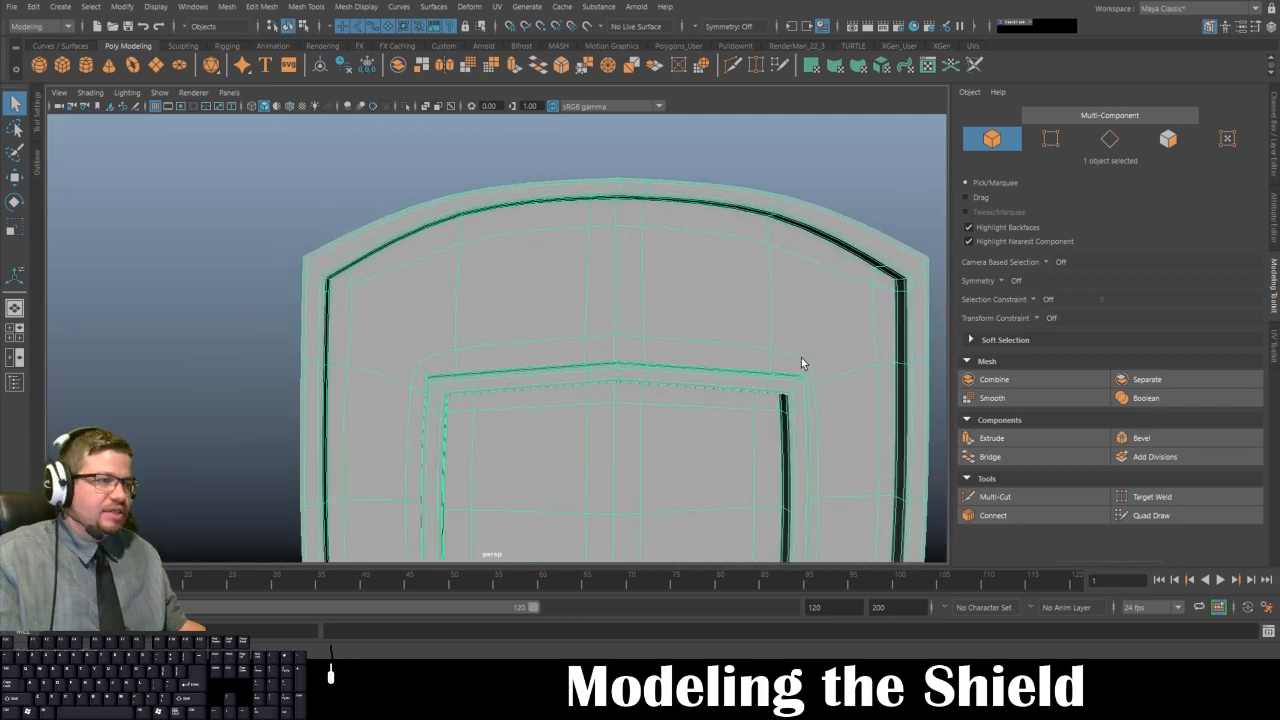
# - Toggle the beveled shield's smooth preview and examine its back, side, bottom tip and upper front corner
pyautogui.press('1')
pyautogui.keyDown('alt'); pyautogui.moveTo(740, 333); pyautogui.dragTo(875, 338); pyautogui.keyUp('alt')
pyautogui.press('3')
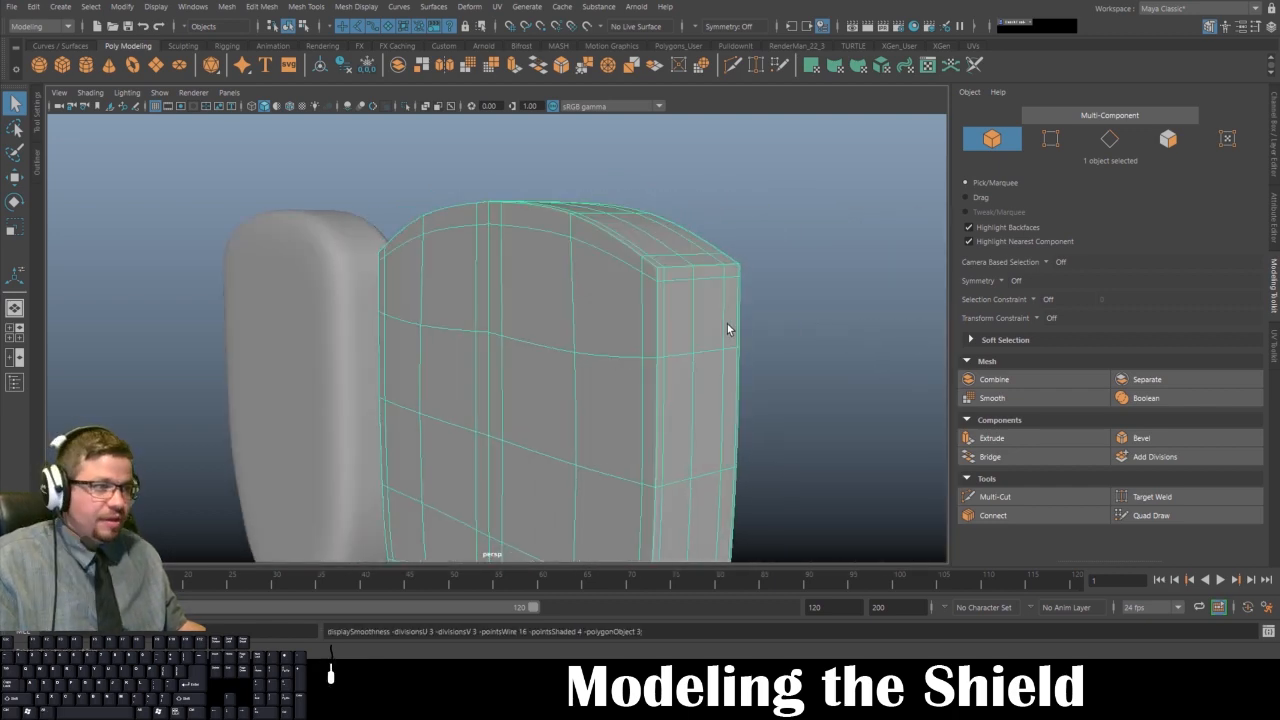
pyautogui.keyDown('alt'); pyautogui.moveTo(680, 323); pyautogui.dragTo(769, 236); pyautogui.keyUp('alt')
pyautogui.keyDown('alt'); pyautogui.moveTo(629, 306); pyautogui.dragTo(631, 257, button='middle'); pyautogui.keyUp('alt')
pyautogui.scroll(-3, 630, 230)
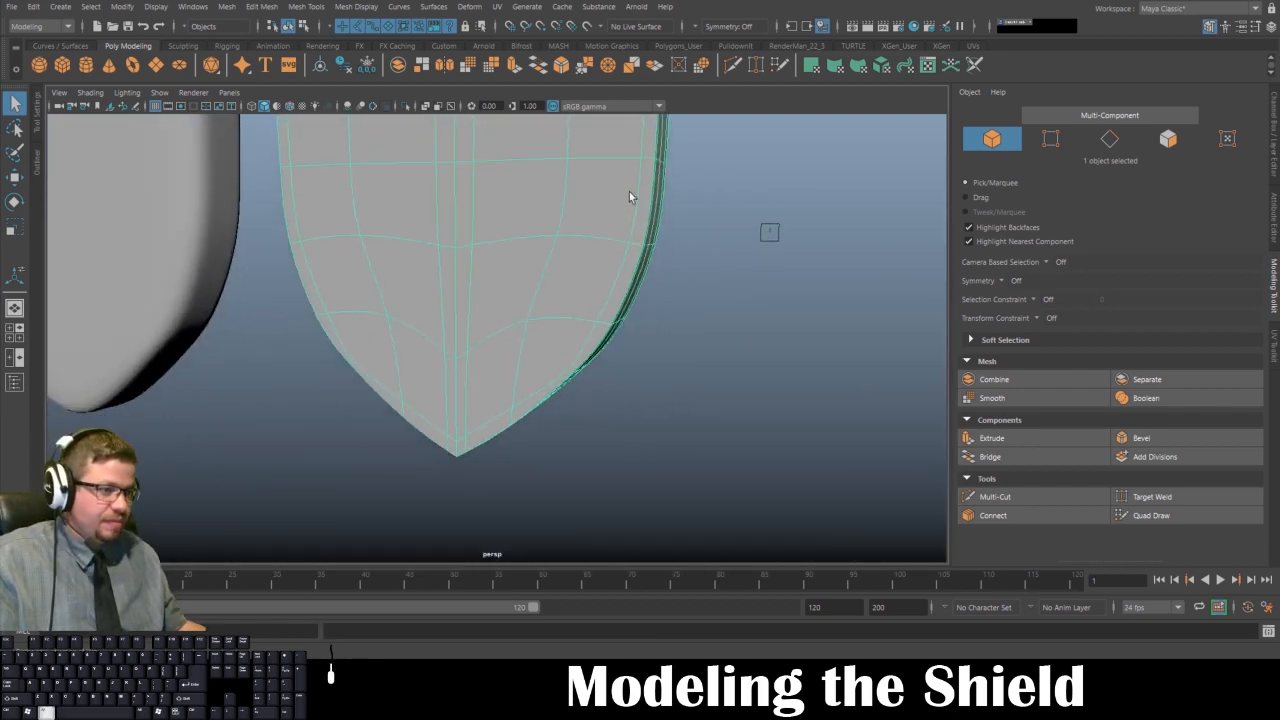
pyautogui.keyDown('alt'); pyautogui.moveTo(626, 214); pyautogui.dragTo(469, 206); pyautogui.keyUp('alt')
pyautogui.scroll(3, 469, 206)
pyautogui.keyDown('alt'); pyautogui.moveTo(469, 206); pyautogui.dragTo(565, 405, button='middle'); pyautogui.keyUp('alt')
pyautogui.keyDown('alt'); pyautogui.moveTo(470, 385); pyautogui.dragTo(573, 363, button='right'); pyautogui.keyUp('alt')
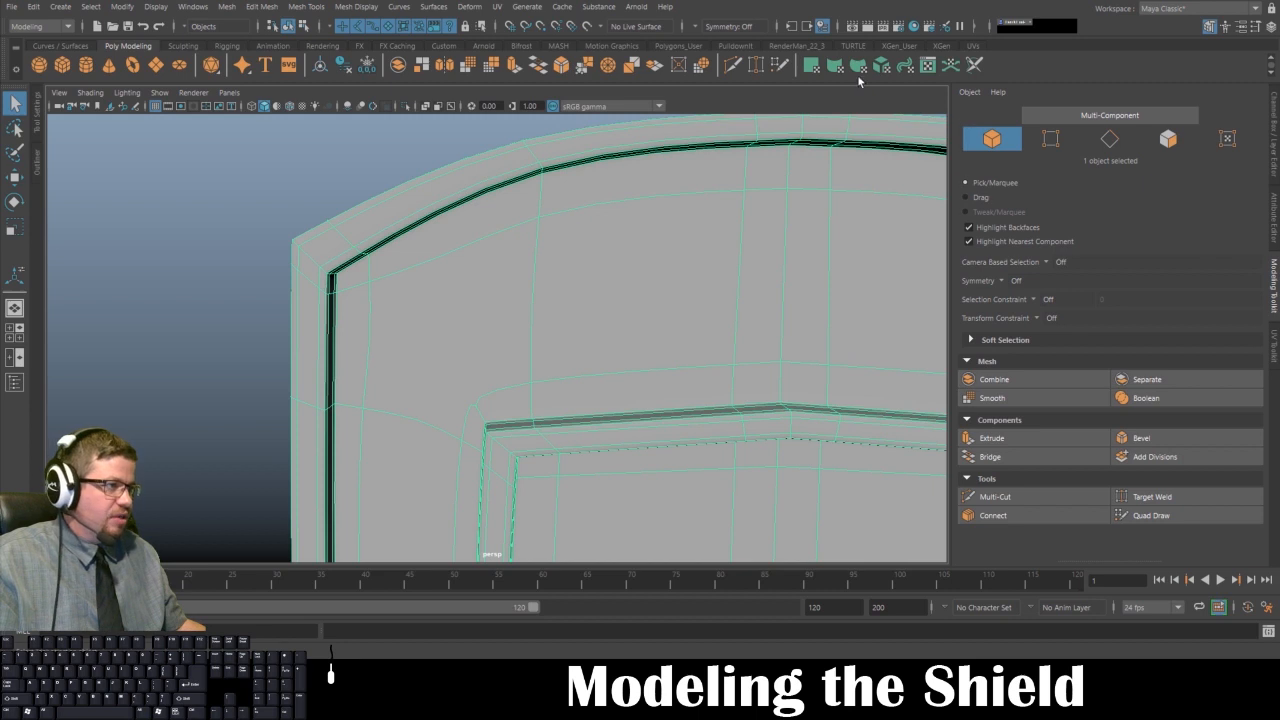
# - Start Multi-Cut at the inner border's upper corner and check the surrounding edges with and without smooth preview
pyautogui.click(733, 65)
pyautogui.click(485, 420)
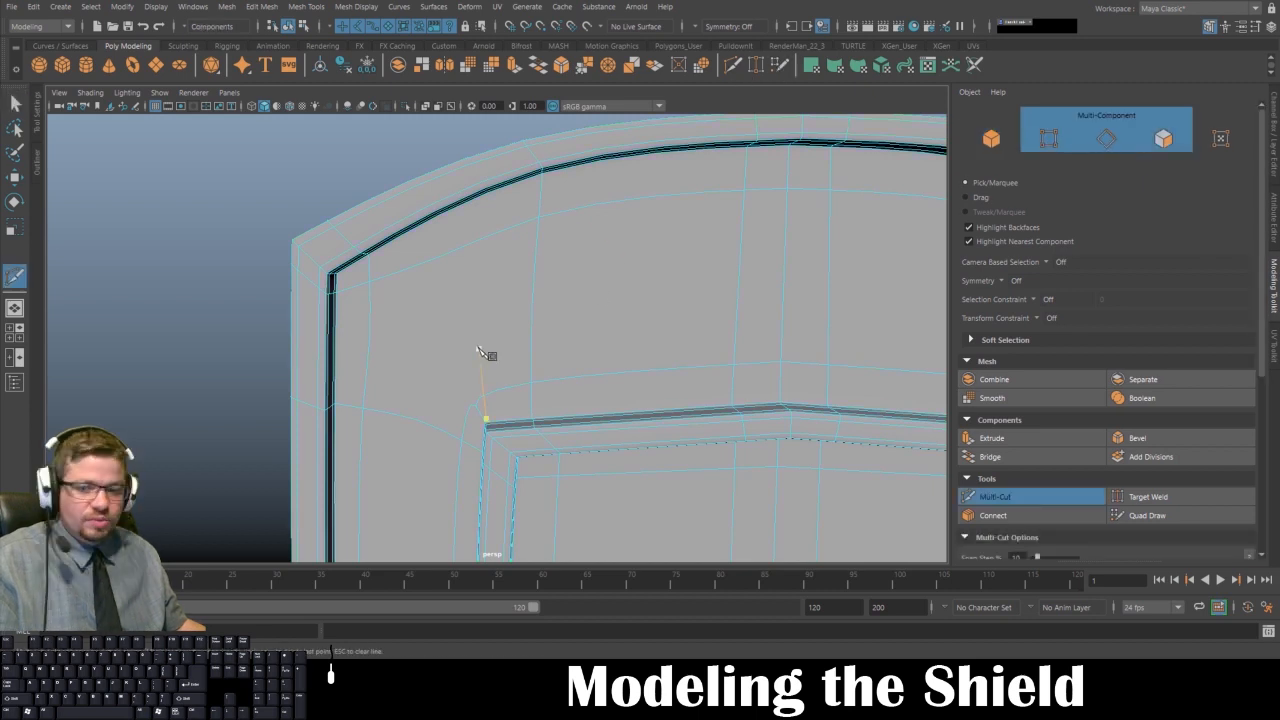
pyautogui.press('1')
pyautogui.keyDown('alt'); pyautogui.moveTo(519, 323); pyautogui.dragTo(690, 296, button='middle'); pyautogui.keyUp('alt')
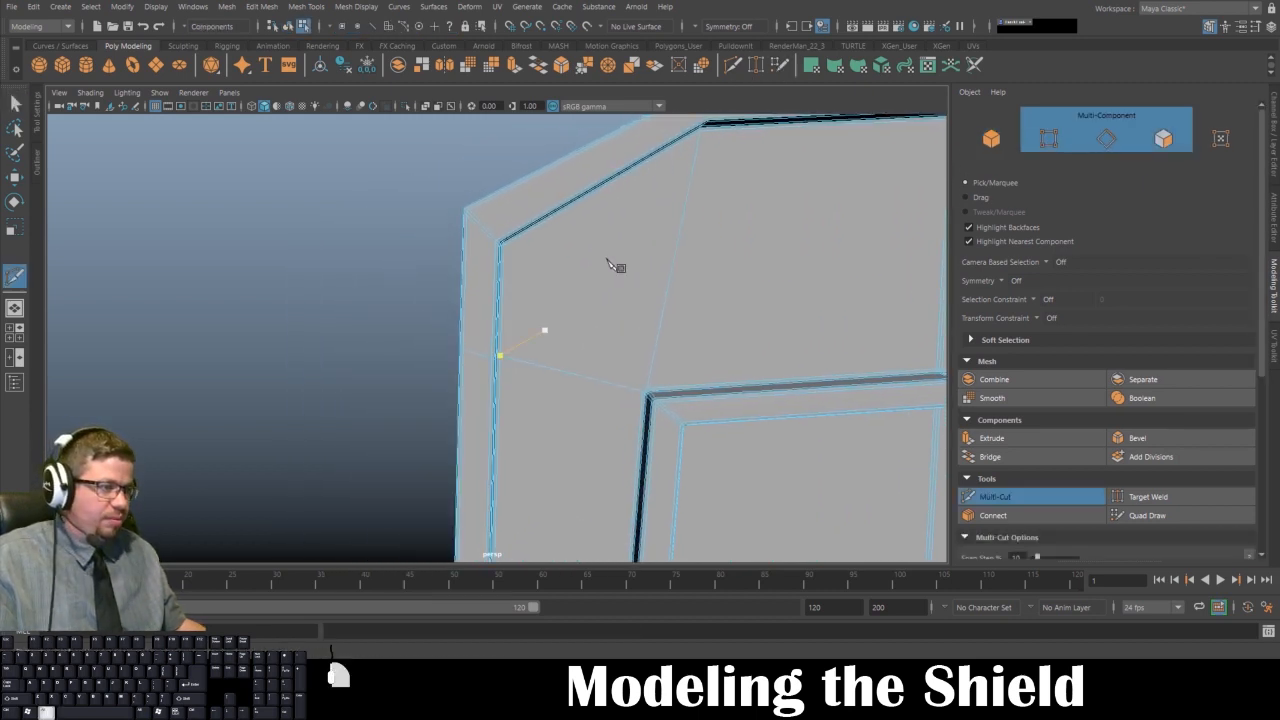
pyautogui.keyDown('alt'); pyautogui.moveTo(607, 261); pyautogui.dragTo(639, 364, button='right'); pyautogui.keyUp('alt')
pyautogui.press('3')
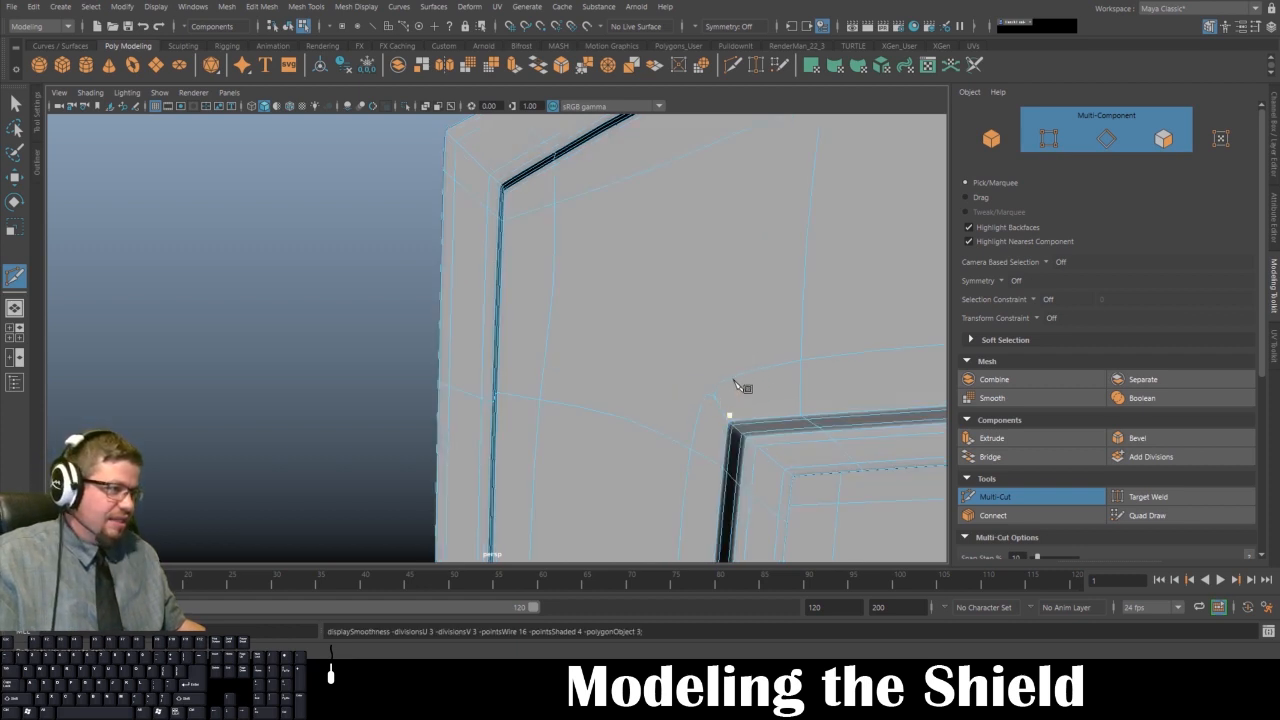
pyautogui.keyDown('alt'); pyautogui.moveTo(726, 377); pyautogui.dragTo(505, 322); pyautogui.keyUp('alt')
pyautogui.keyDown('alt'); pyautogui.moveTo(390, 365); pyautogui.dragTo(617, 417, button='right'); pyautogui.keyUp('alt')
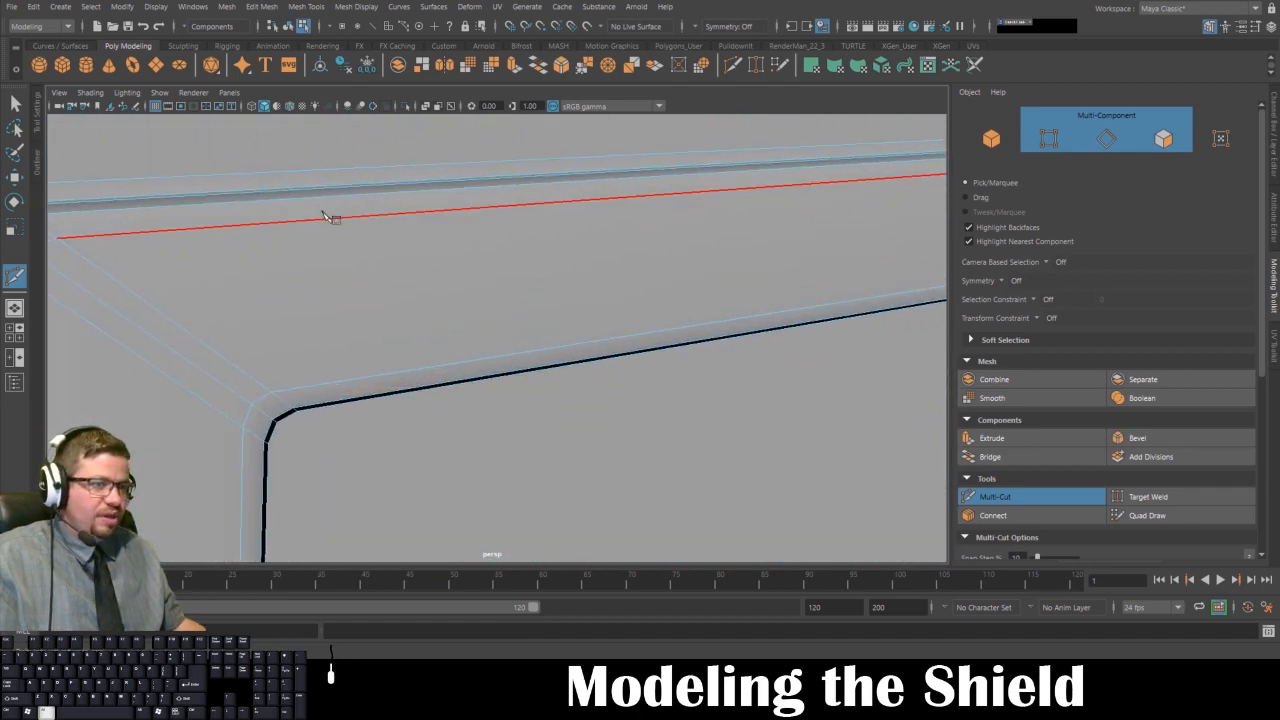
pyautogui.keyDown('alt'); pyautogui.moveTo(329, 217); pyautogui.dragTo(602, 291, button='middle'); pyautogui.keyUp('alt')
pyautogui.click(489, 337)
pyautogui.keyDown('alt'); pyautogui.moveTo(323, 214); pyautogui.dragTo(490, 316, button='right'); pyautogui.keyUp('alt')
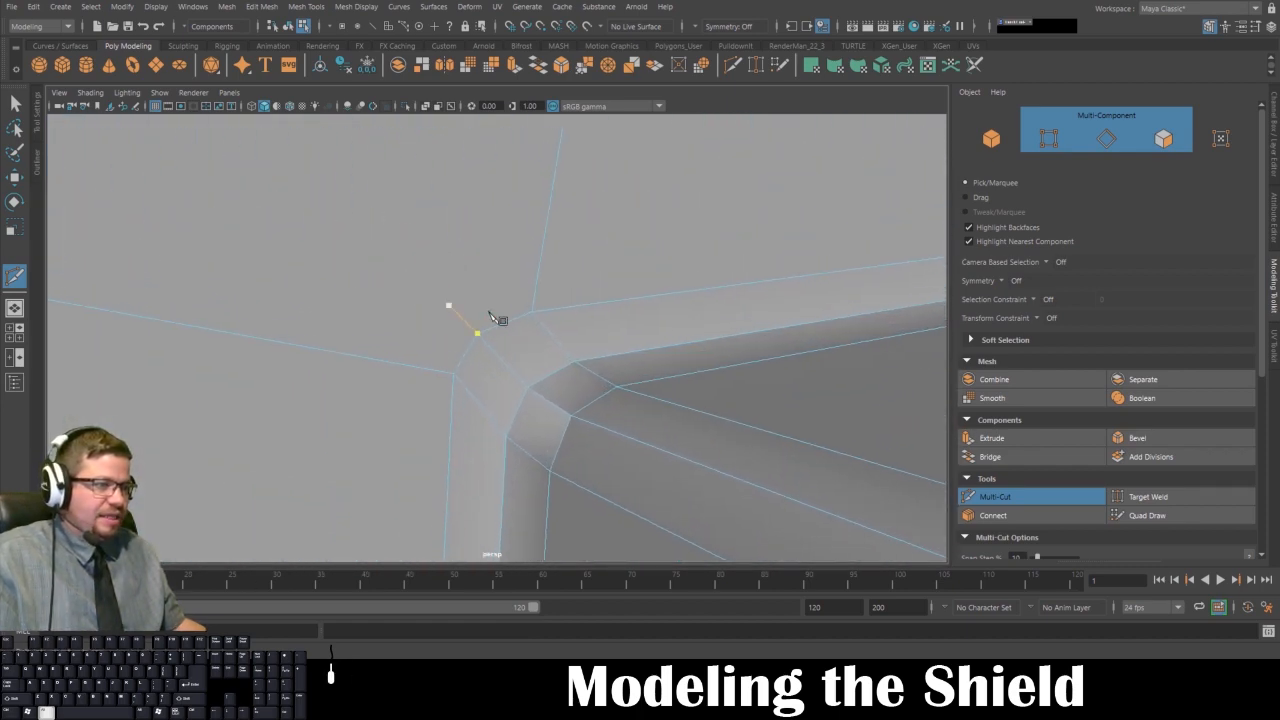
pyautogui.click(523, 317)
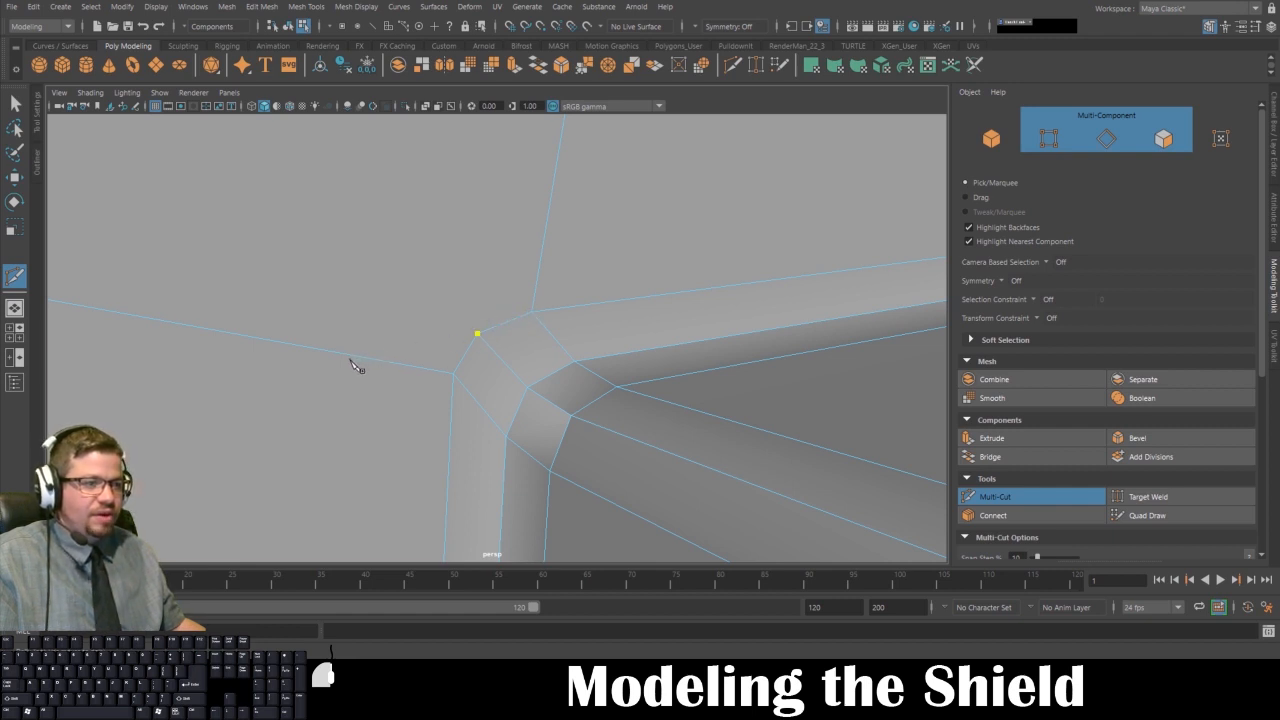
pyautogui.keyDown('alt'); pyautogui.moveTo(490, 382); pyautogui.dragTo(331, 176, button='right'); pyautogui.keyUp('alt')
pyautogui.keyDown('alt'); pyautogui.moveTo(331, 176); pyautogui.dragTo(331, 371); pyautogui.keyUp('alt')
pyautogui.keyDown('alt'); pyautogui.moveTo(331, 371); pyautogui.dragTo(509, 434, button='middle'); pyautogui.keyUp('alt')
pyautogui.keyDown('alt'); pyautogui.moveTo(509, 434); pyautogui.dragTo(400, 428); pyautogui.keyUp('alt')
pyautogui.keyDown('alt'); pyautogui.moveTo(400, 428); pyautogui.dragTo(421, 432, button='right'); pyautogui.keyUp('alt')
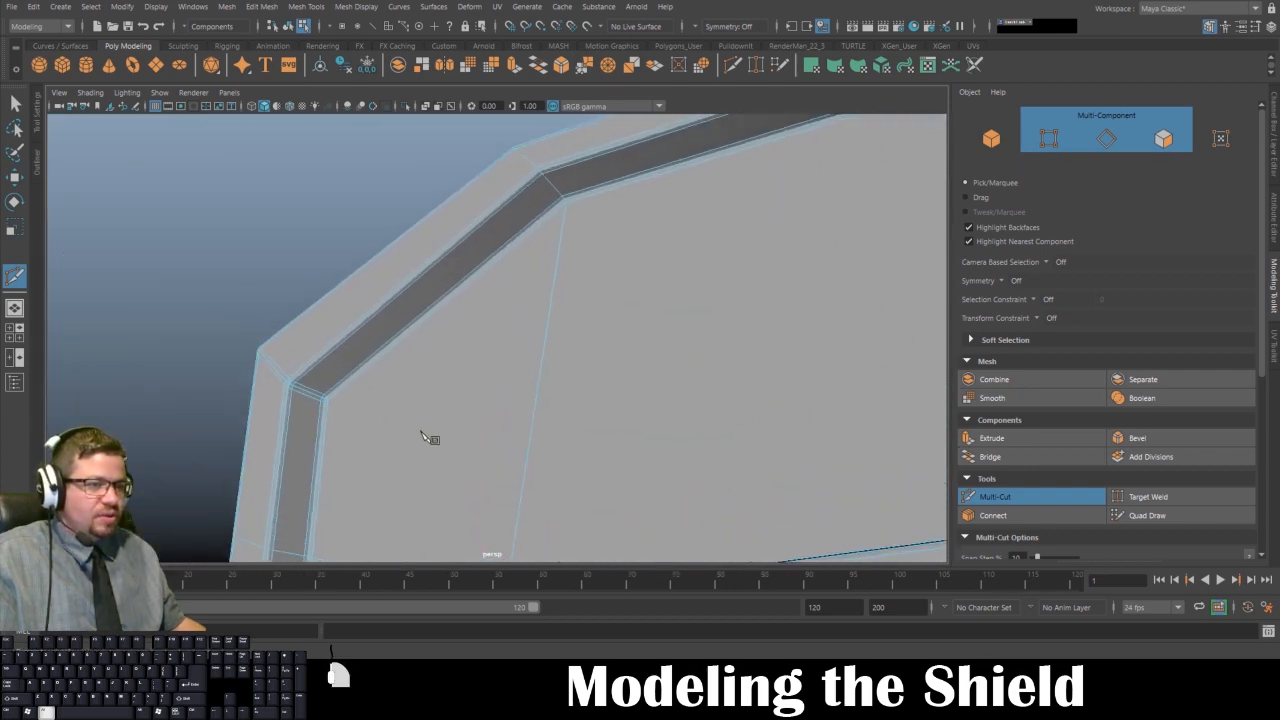
pyautogui.keyDown('alt'); pyautogui.moveTo(421, 436); pyautogui.dragTo(323, 409); pyautogui.keyUp('alt')
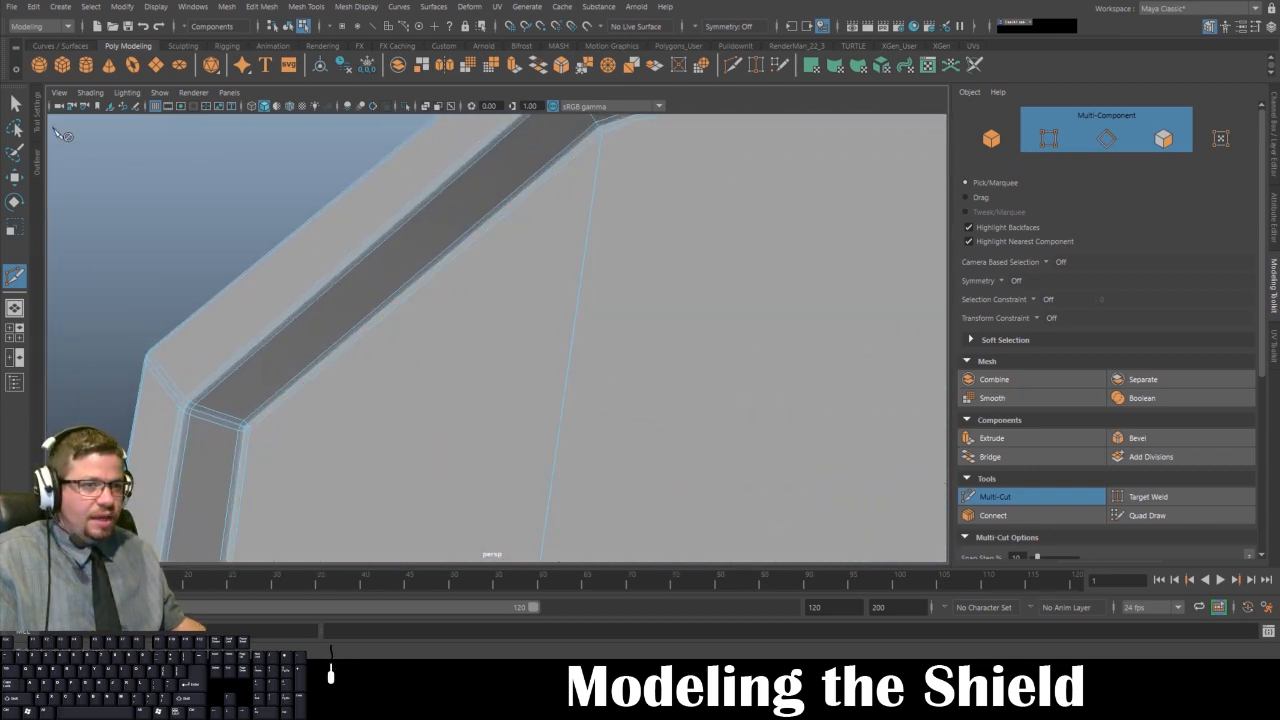
pyautogui.press('q')
pyautogui.moveTo(437, 320); pyautogui.dragTo(517, 271, button='right')
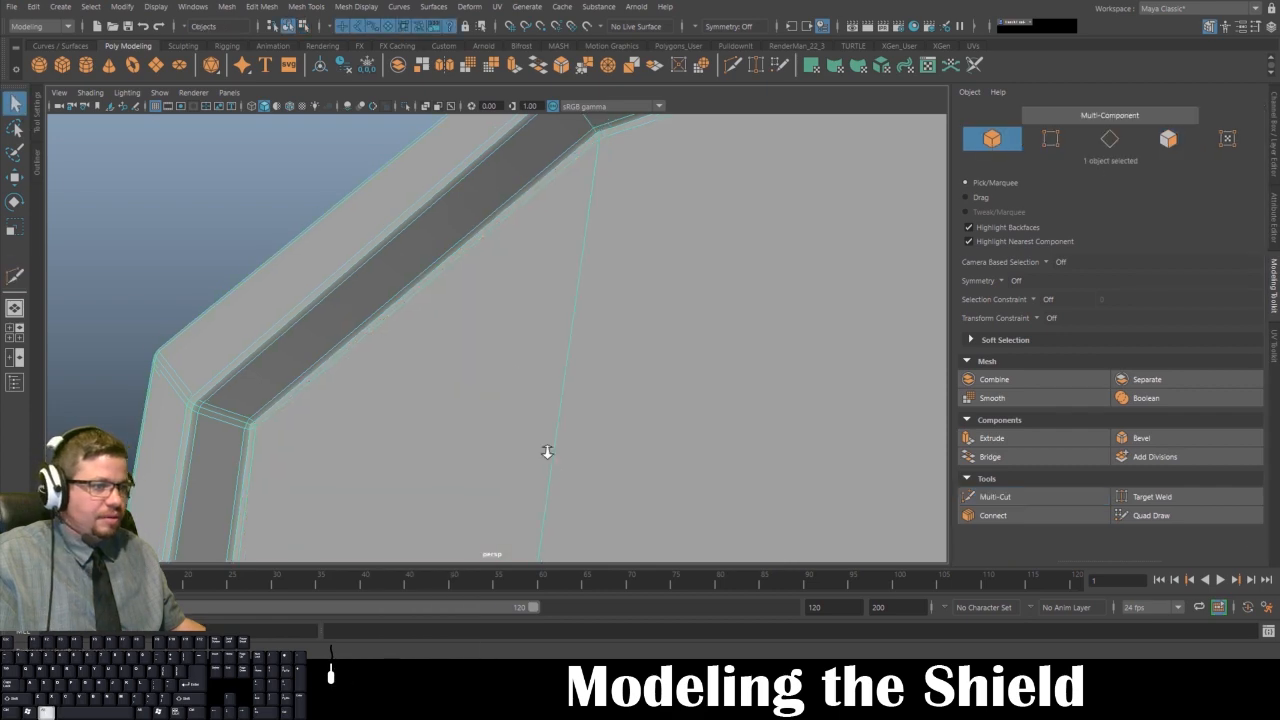
# - Turn on Object X symmetry for editing the beveled shield
pyautogui.keyDown('alt'); pyautogui.moveTo(546, 451); pyautogui.dragTo(605, 470, button='middle'); pyautogui.keyUp('alt')
pyautogui.keyDown('alt'); pyautogui.moveTo(605, 470); pyautogui.dragTo(470, 421); pyautogui.keyUp('alt')
pyautogui.keyDown('alt'); pyautogui.moveTo(470, 421); pyautogui.dragTo(519, 225, button='middle'); pyautogui.keyUp('alt')
pyautogui.click(733, 64)
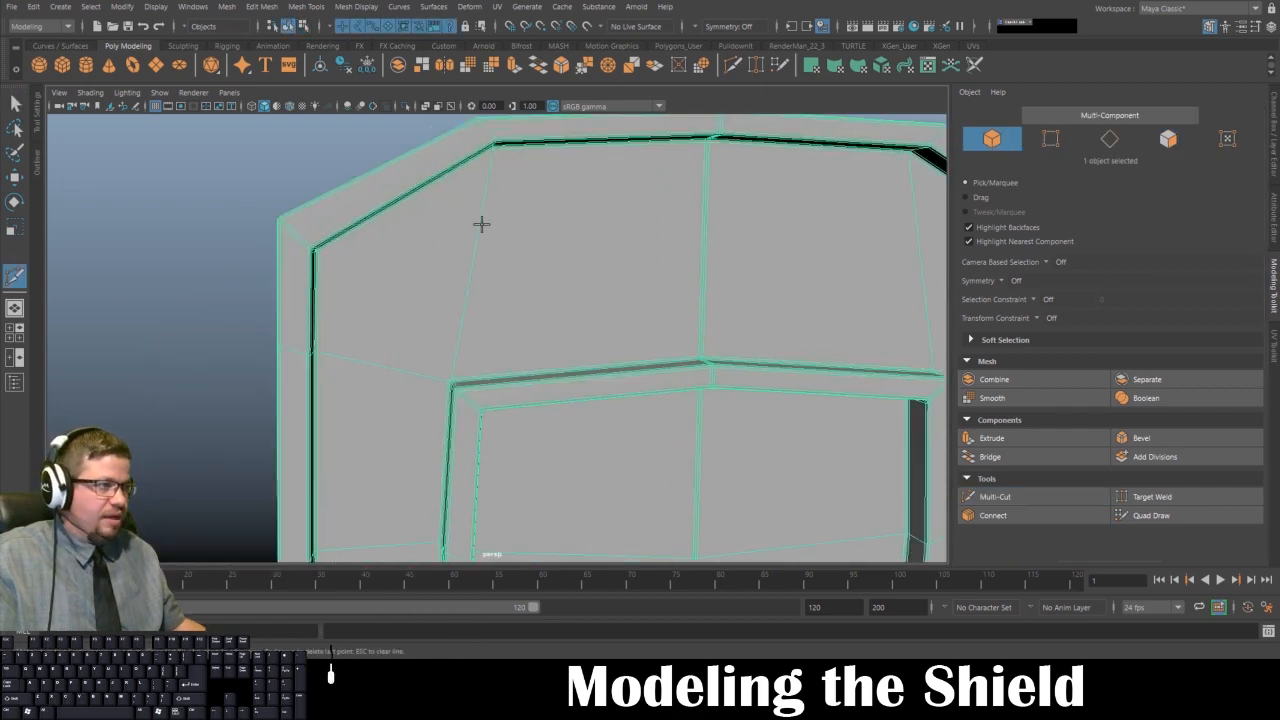
pyautogui.click(15, 104)
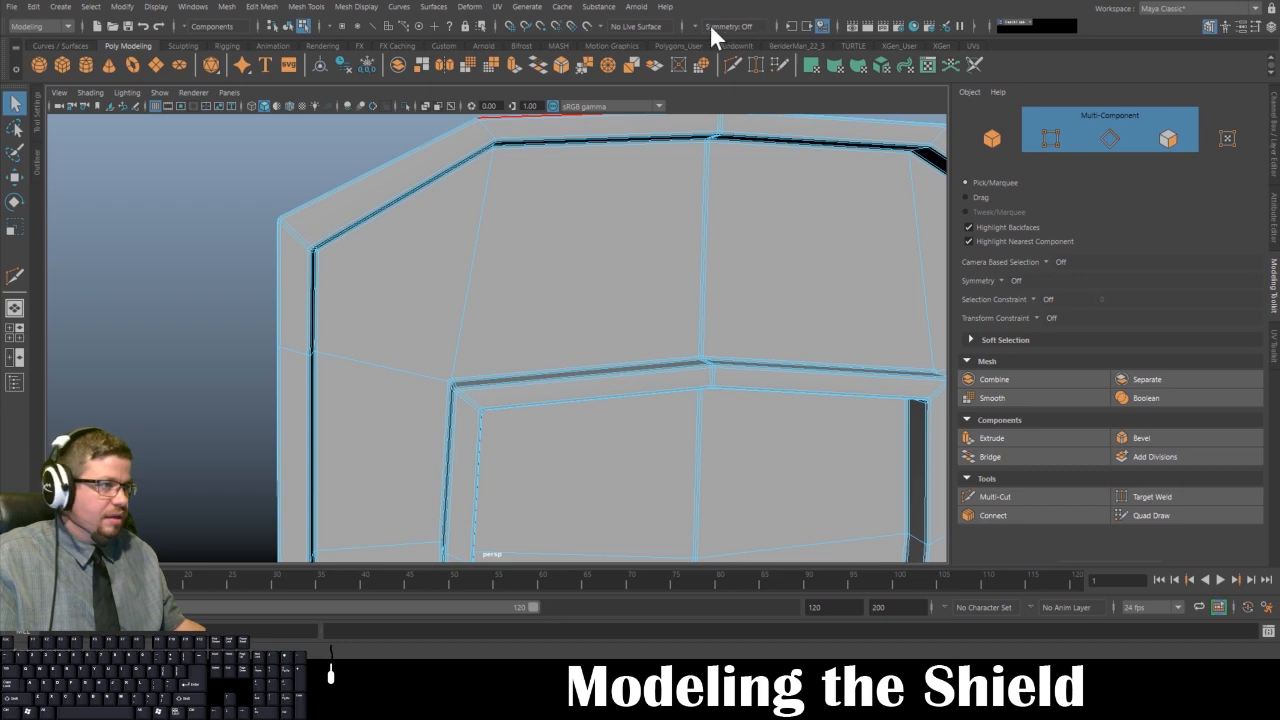
pyautogui.click(697, 31)
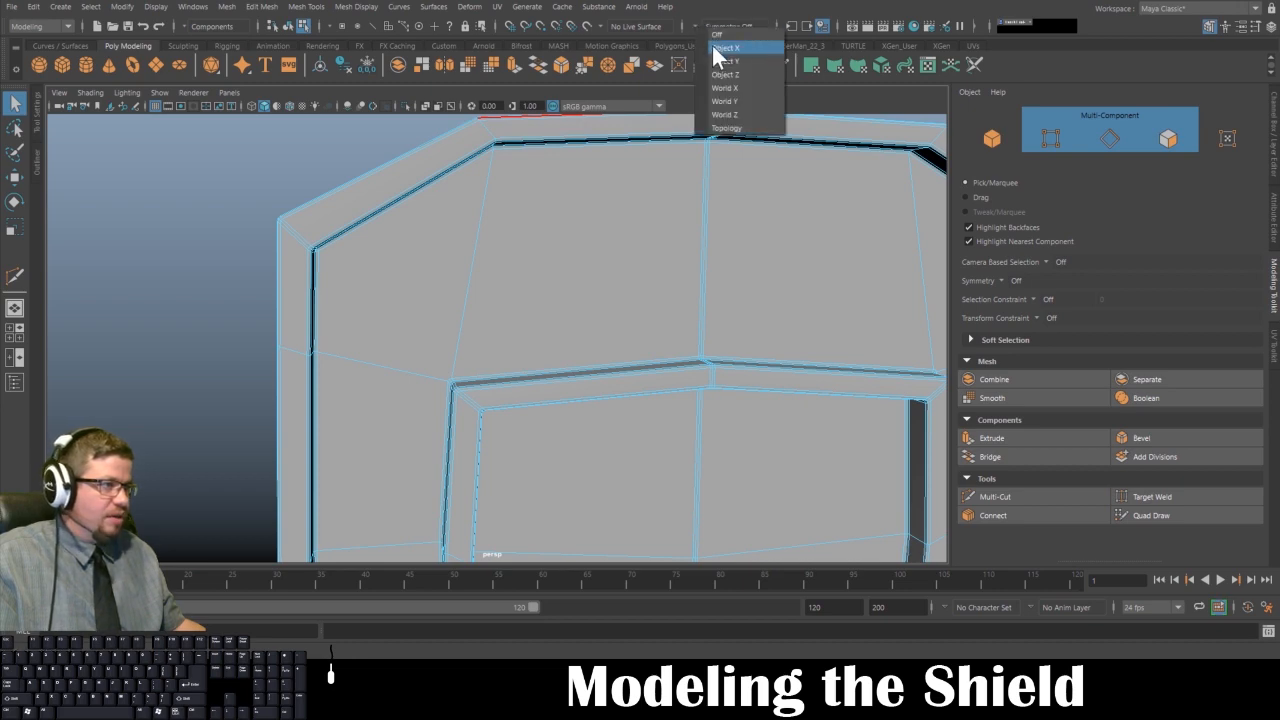
pyautogui.click(714, 49)
# - Use Multi-Cut to cut a mirrored diagonal edge joining the inner border's upper corner to the outer border's upper corner
pyautogui.click(733, 70)
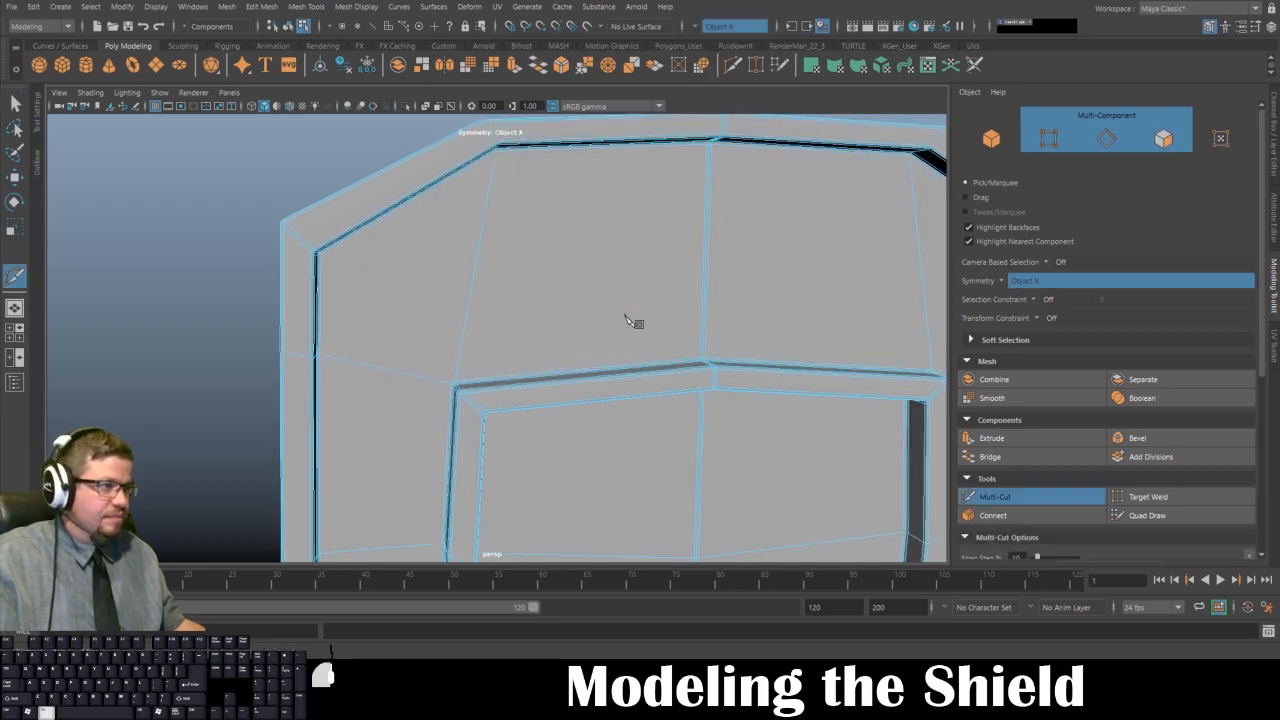
pyautogui.keyDown('alt'); pyautogui.moveTo(627, 315); pyautogui.dragTo(690, 300); pyautogui.keyUp('alt')
pyautogui.keyDown('alt'); pyautogui.moveTo(690, 300); pyautogui.dragTo(757, 191, button='middle'); pyautogui.keyUp('alt')
pyautogui.keyDown('alt'); pyautogui.moveTo(757, 191); pyautogui.dragTo(820, 180, button='right'); pyautogui.keyUp('alt')
pyautogui.click(686, 236)
pyautogui.keyDown('alt'); pyautogui.moveTo(686, 236); pyautogui.dragTo(479, 297, button='middle'); pyautogui.keyUp('alt')
pyautogui.keyDown('alt'); pyautogui.moveTo(479, 297); pyautogui.dragTo(569, 345, button='right'); pyautogui.keyUp('alt')
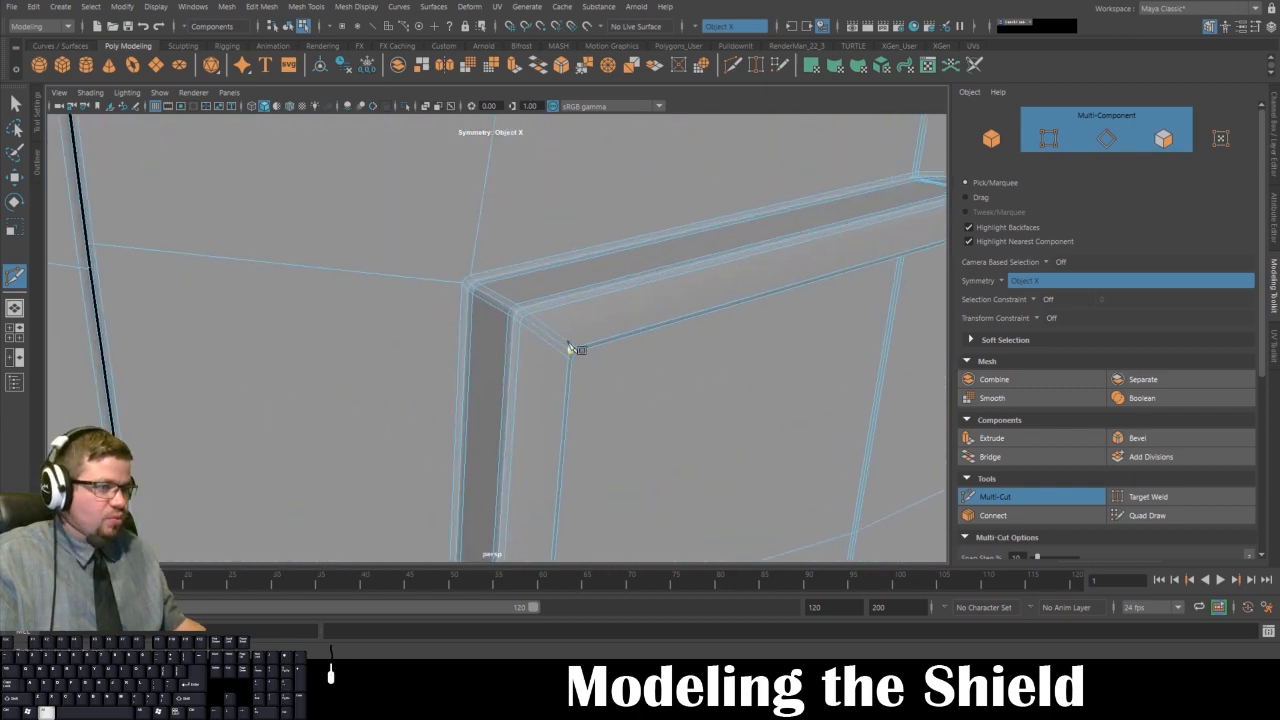
pyautogui.keyDown('alt'); pyautogui.moveTo(569, 345); pyautogui.dragTo(416, 383); pyautogui.keyUp('alt')
pyautogui.keyDown('alt'); pyautogui.moveTo(416, 383); pyautogui.dragTo(503, 432, button='right'); pyautogui.keyUp('alt')
pyautogui.click(512, 424)
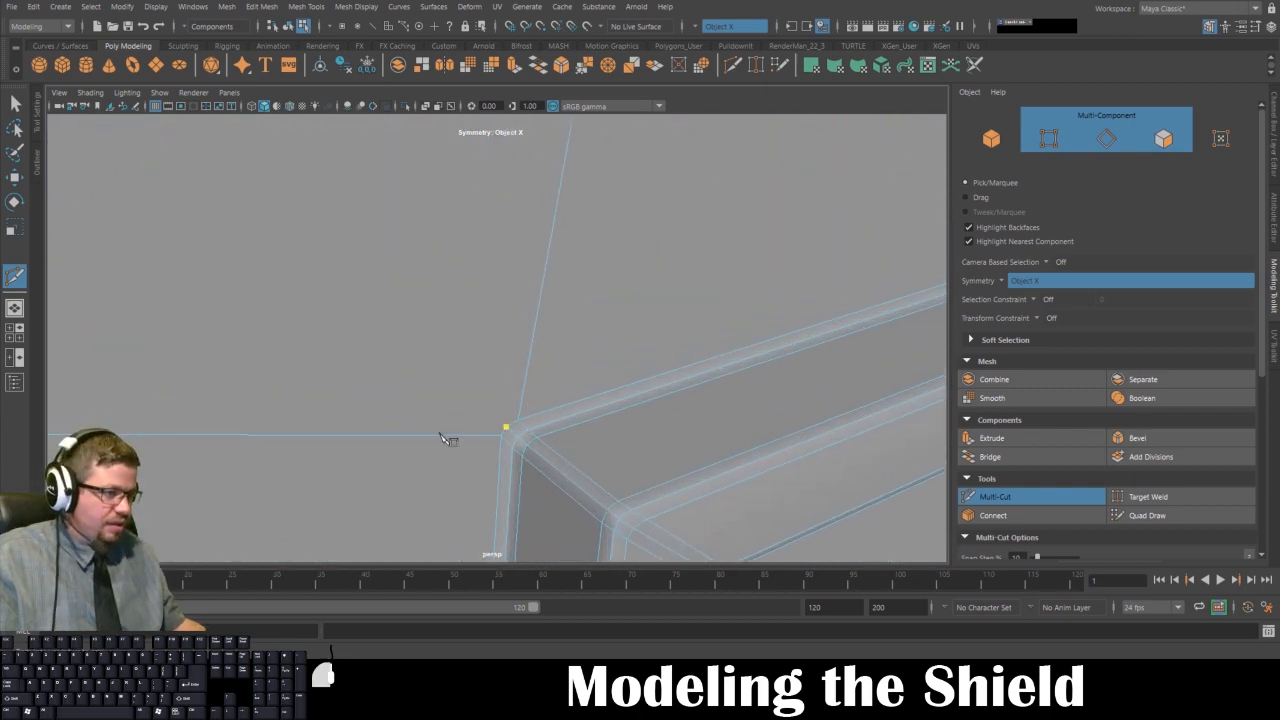
pyautogui.keyDown('alt'); pyautogui.moveTo(449, 437); pyautogui.dragTo(423, 517); pyautogui.keyUp('alt')
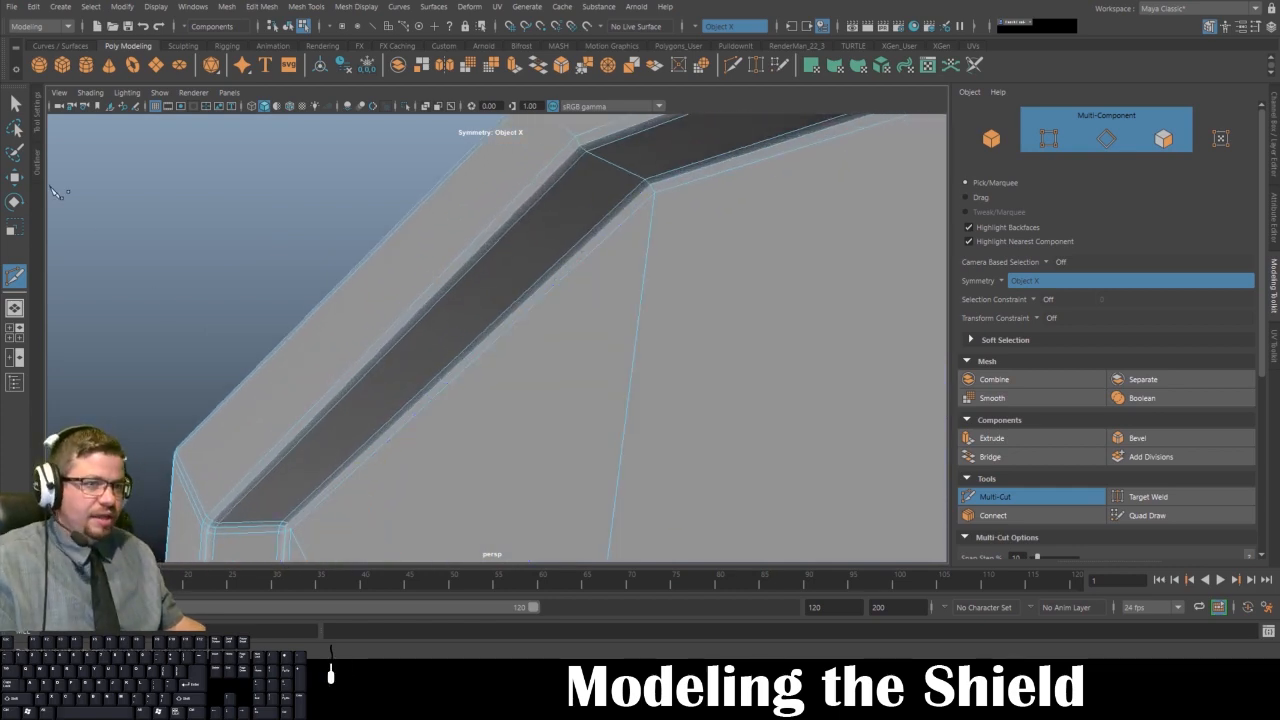
pyautogui.press('q')
# - Show the beveled shield's smooth preview and check the new edges around the upper corners in face mode
pyautogui.scroll(-10, 572, 403)
pyautogui.keyDown('alt'); pyautogui.moveTo(547, 402); pyautogui.dragTo(523, 279, button='middle'); pyautogui.keyUp('alt')
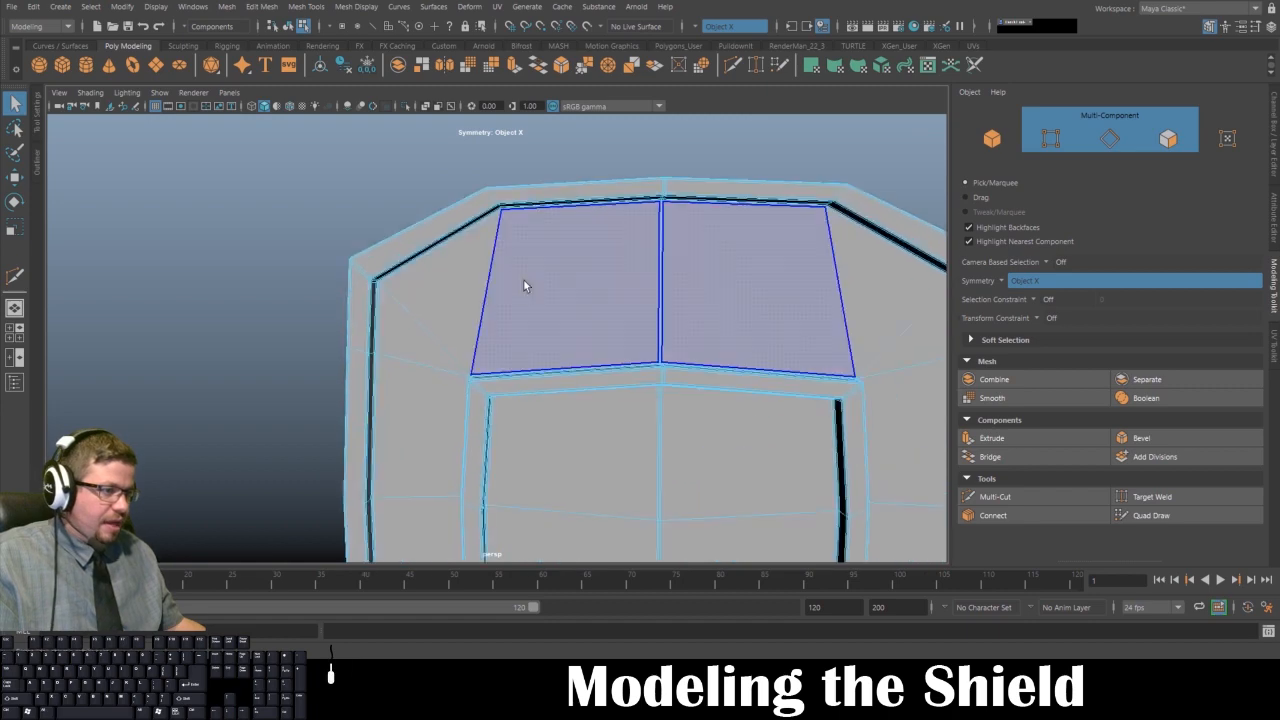
pyautogui.press('F8')
pyautogui.press('3')
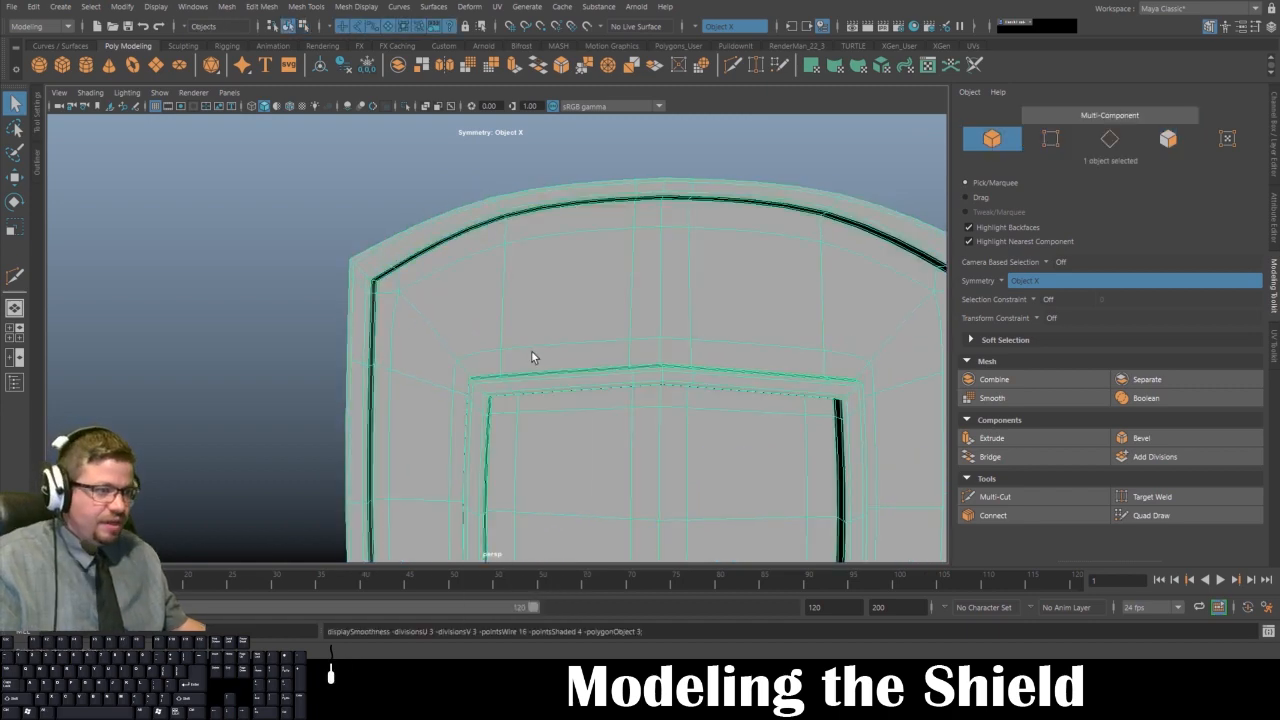
pyautogui.click(467, 149)
pyautogui.click(476, 363)
pyautogui.keyDown('alt'); pyautogui.moveTo(463, 363); pyautogui.dragTo(444, 334); pyautogui.keyUp('alt')
pyautogui.moveTo(464, 298); pyautogui.dragTo(460, 338, button='right')
pyautogui.keyDown('alt'); pyautogui.moveTo(457, 340); pyautogui.dragTo(479, 352); pyautogui.keyUp('alt')
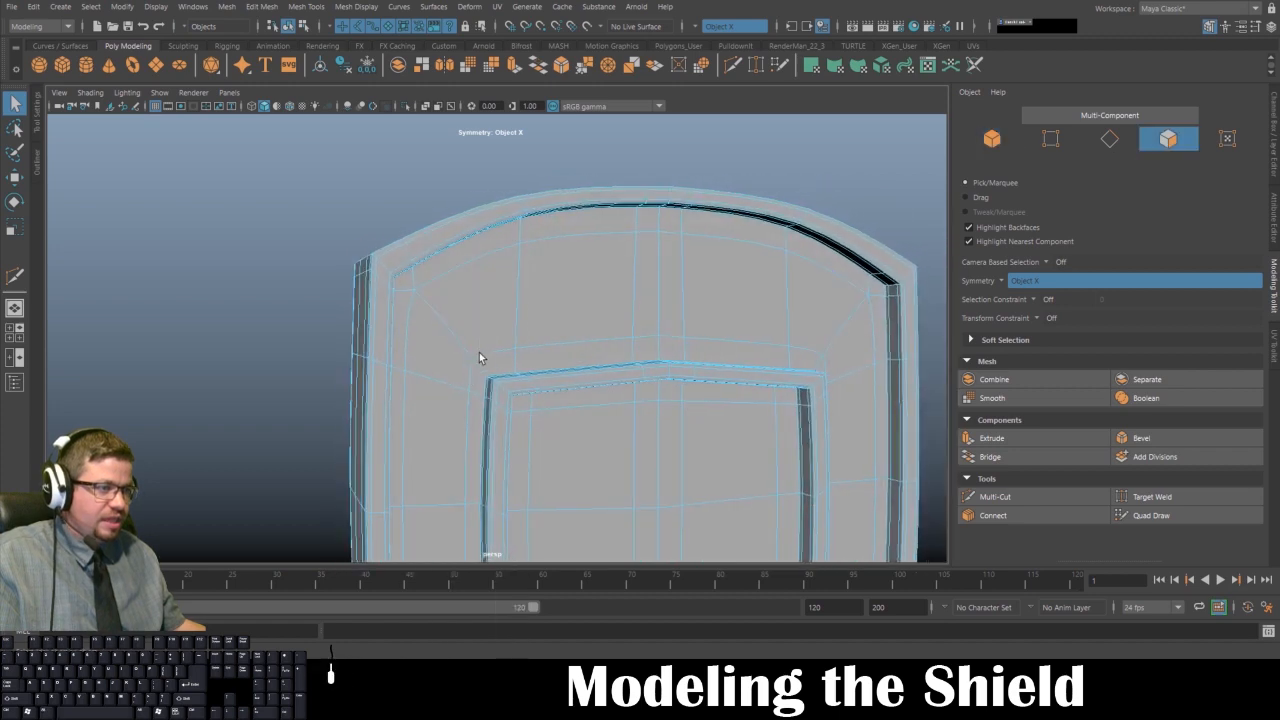
# - Select the face loop running past the inner border's upper corner to examine its path around the shield
pyautogui.click(474, 335)
pyautogui.click(577, 478)
pyautogui.keyDown('alt'); pyautogui.moveTo(521, 428); pyautogui.dragTo(494, 309); pyautogui.keyUp('alt')
pyautogui.click(473, 335)
pyautogui.keyDown('shift'); pyautogui.doubleClick(473, 335); pyautogui.keyUp('shift')
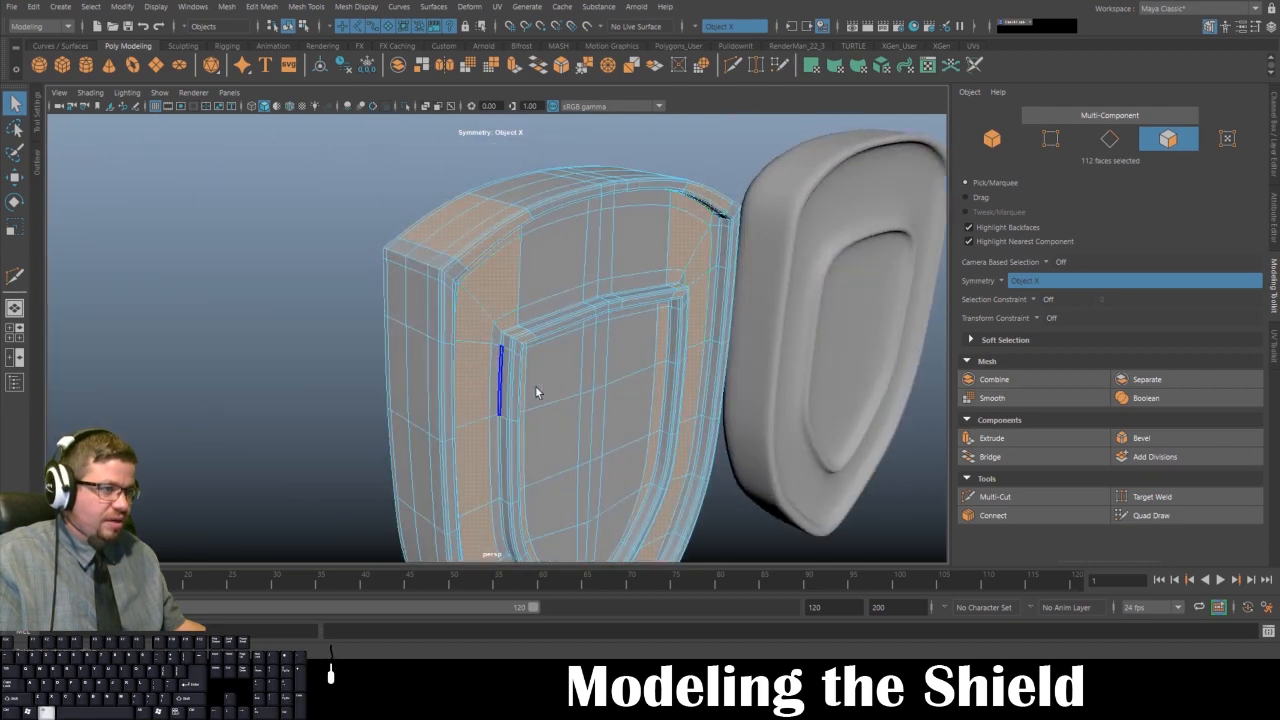
pyautogui.keyDown('alt'); pyautogui.moveTo(537, 394); pyautogui.dragTo(463, 371); pyautogui.keyUp('alt')
pyautogui.keyDown('alt'); pyautogui.moveTo(471, 294); pyautogui.dragTo(511, 355); pyautogui.keyUp('alt')
pyautogui.scroll(6, 511, 357)
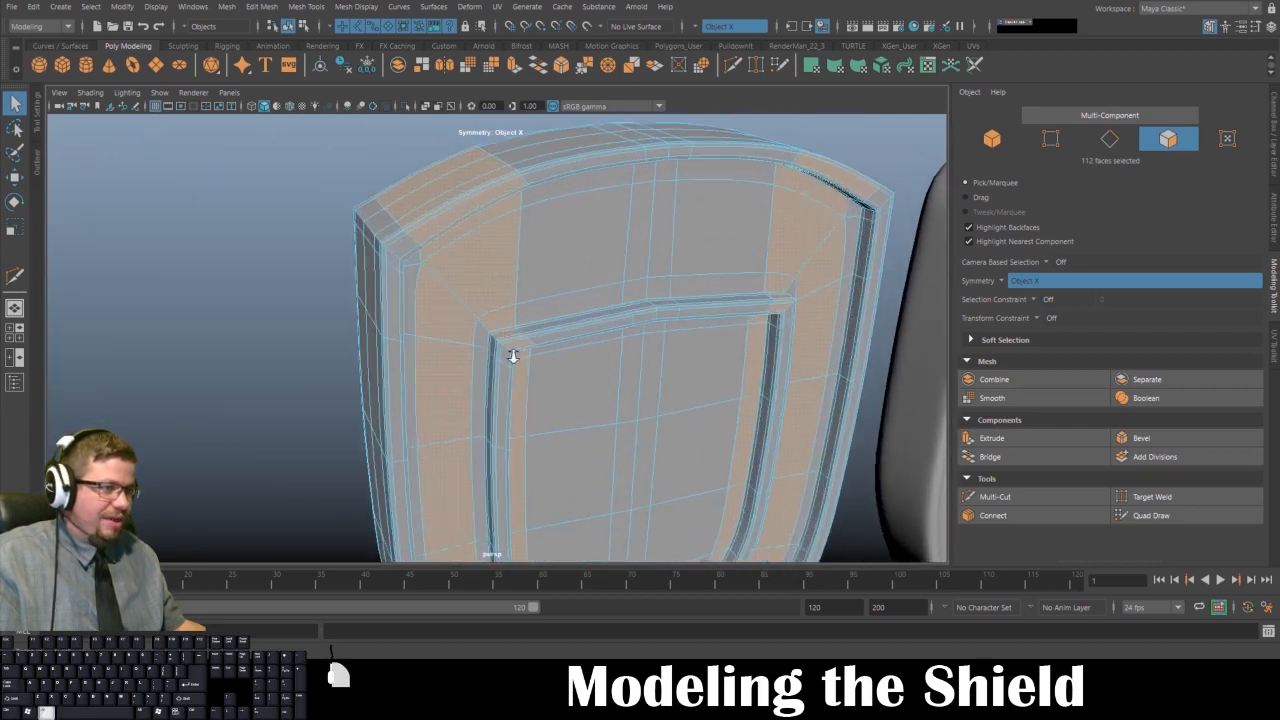
pyautogui.keyDown('alt'); pyautogui.moveTo(498, 272); pyautogui.dragTo(414, 275); pyautogui.keyUp('alt')
# - Select the face loop circling the area between the two borders to check its flow, and return to object mode
pyautogui.click(682, 189)
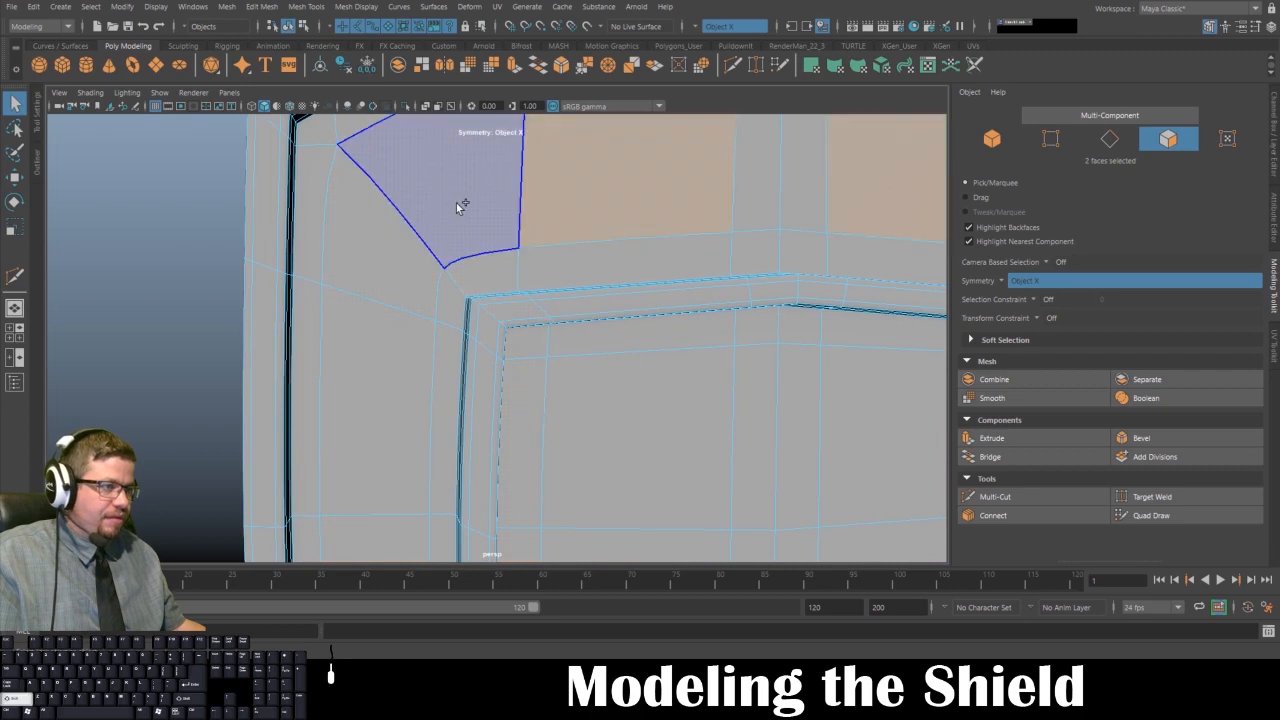
pyautogui.keyDown('shift'); pyautogui.doubleClick(456, 203); pyautogui.keyUp('shift')
pyautogui.scroll(-5, 502, 232)
pyautogui.keyDown('alt'); pyautogui.moveTo(502, 232); pyautogui.dragTo(514, 275); pyautogui.keyUp('alt')
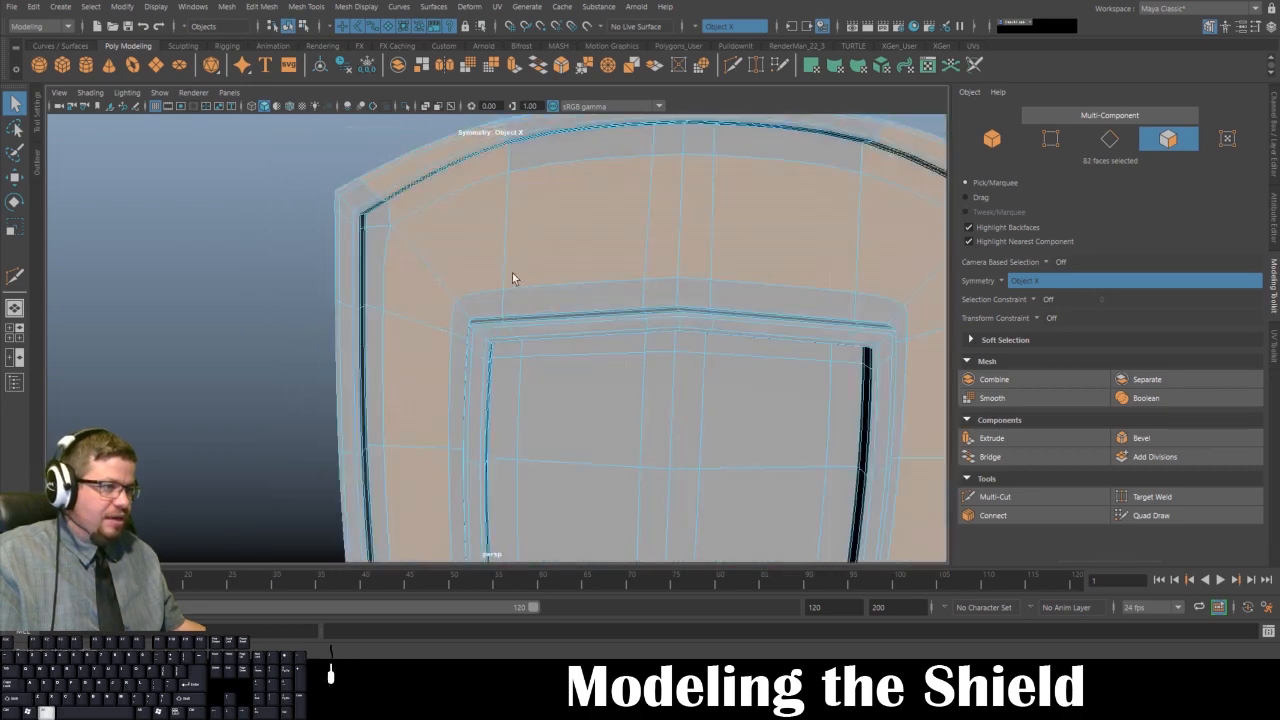
pyautogui.scroll(-4, 514, 277)
pyautogui.keyDown('alt'); pyautogui.moveTo(462, 233); pyautogui.dragTo(454, 206); pyautogui.keyUp('alt')
pyautogui.keyDown('alt'); pyautogui.moveTo(477, 294); pyautogui.dragTo(560, 423); pyautogui.keyUp('alt')
pyautogui.moveTo(553, 293); pyautogui.dragTo(586, 287, button='right')
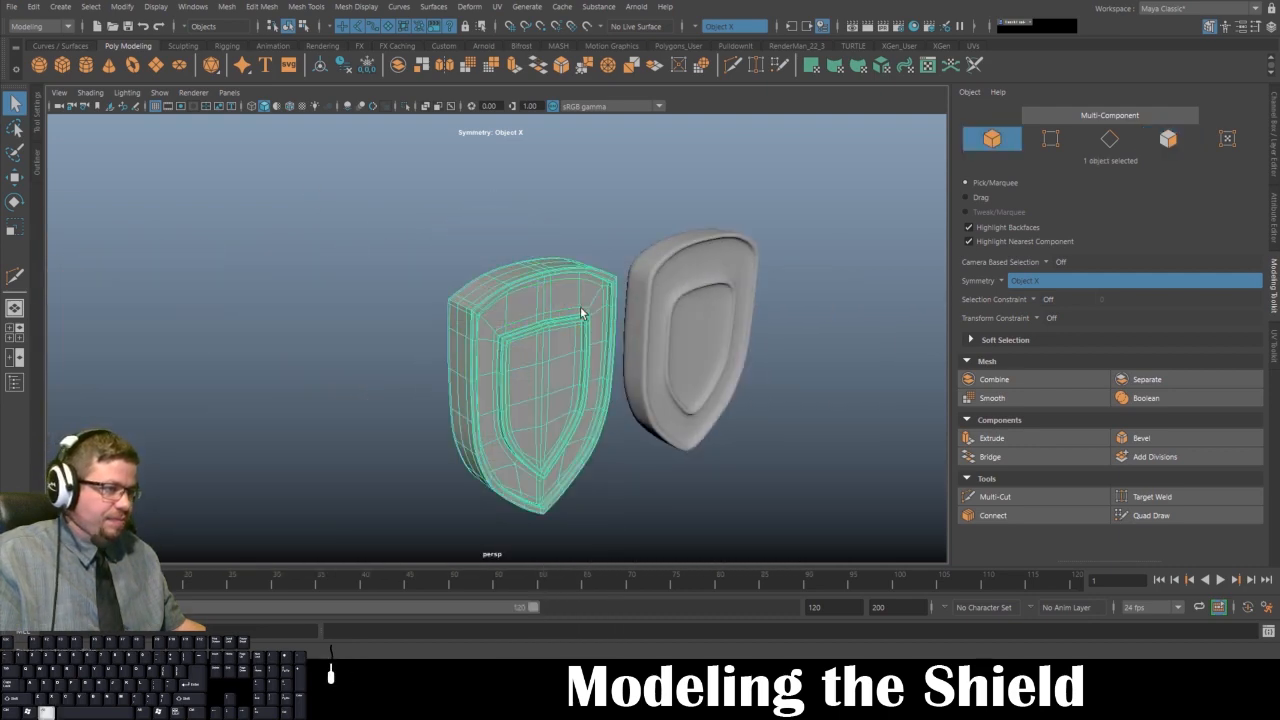
# - Select each shield in turn to compare the beveled and unbeveled wireframes and silhouettes from several angles
pyautogui.keyDown('alt'); pyautogui.moveTo(586, 287); pyautogui.dragTo(437, 235); pyautogui.keyUp('alt')
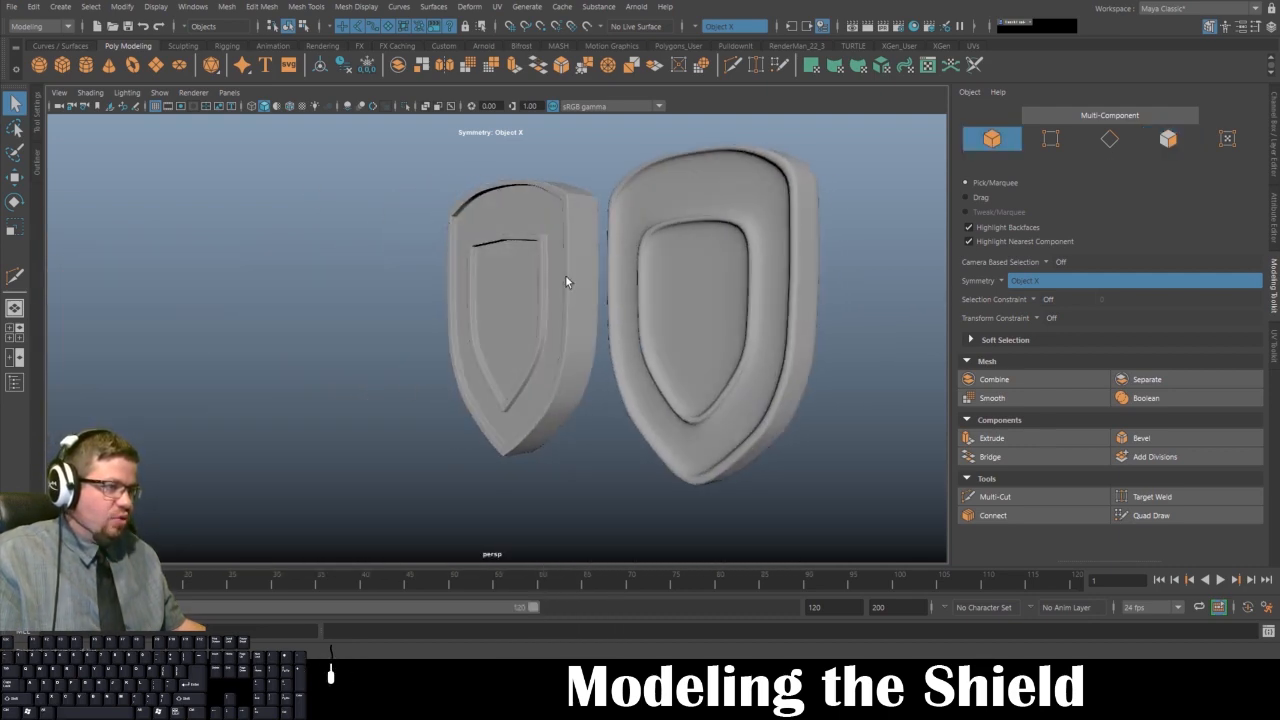
pyautogui.click(761, 277)
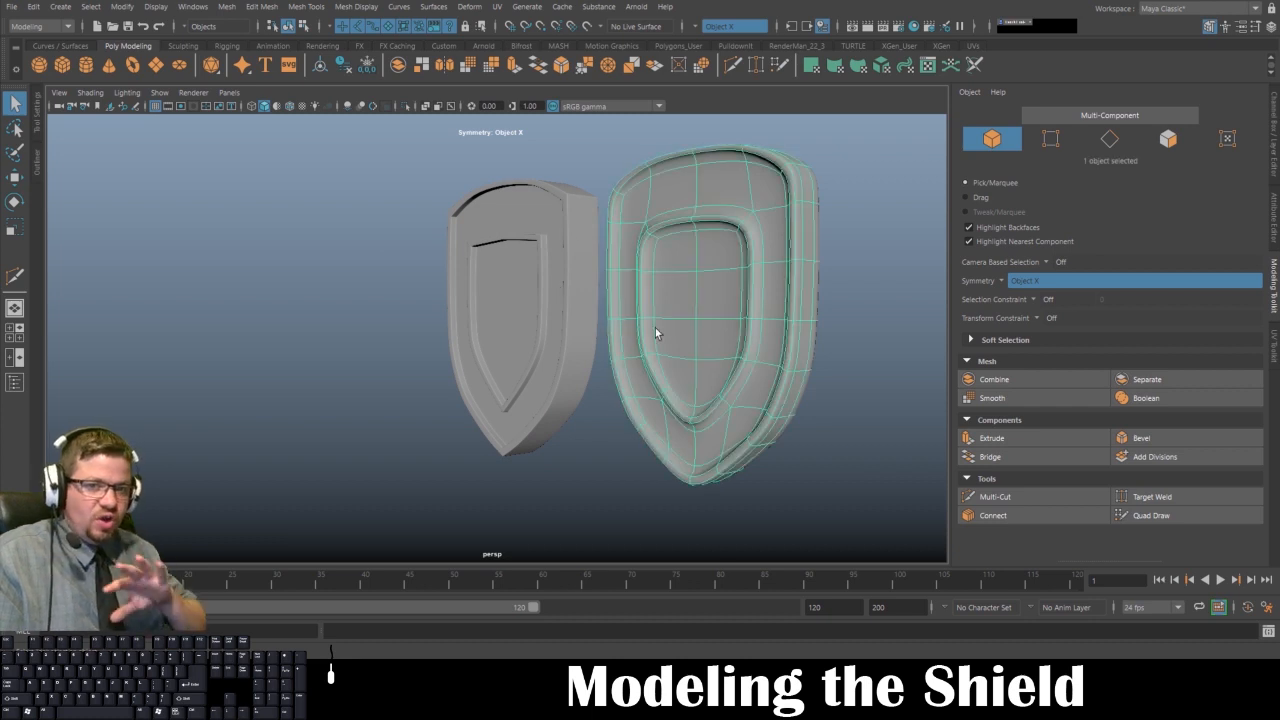
pyautogui.click(478, 245)
pyautogui.keyDown('alt'); pyautogui.moveTo(478, 245); pyautogui.dragTo(429, 251); pyautogui.keyUp('alt')
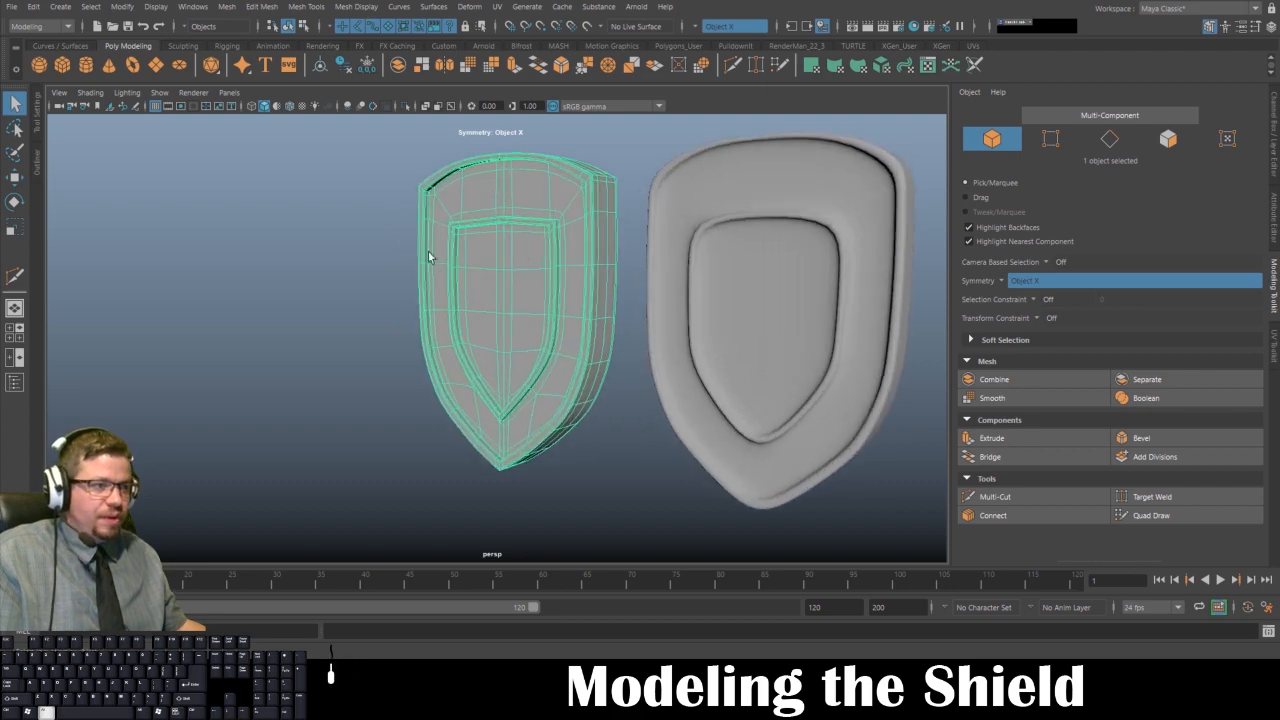
pyautogui.click(700, 268)
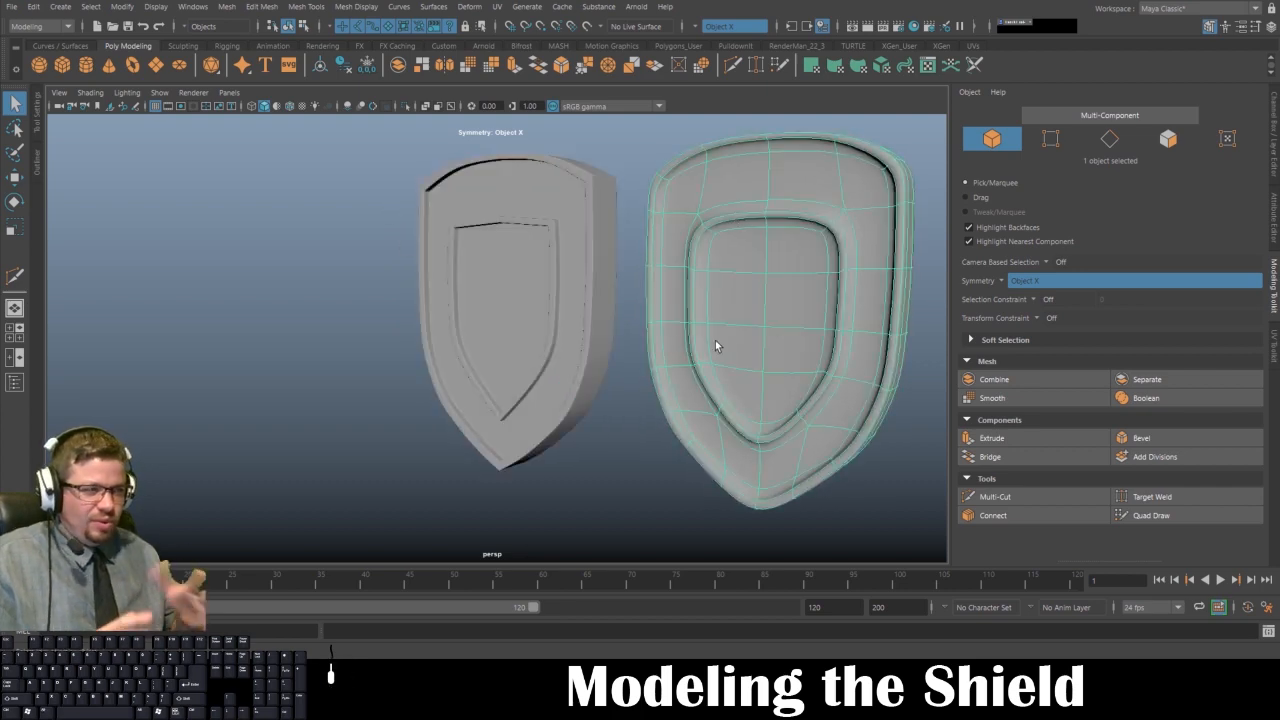
pyautogui.click(603, 330)
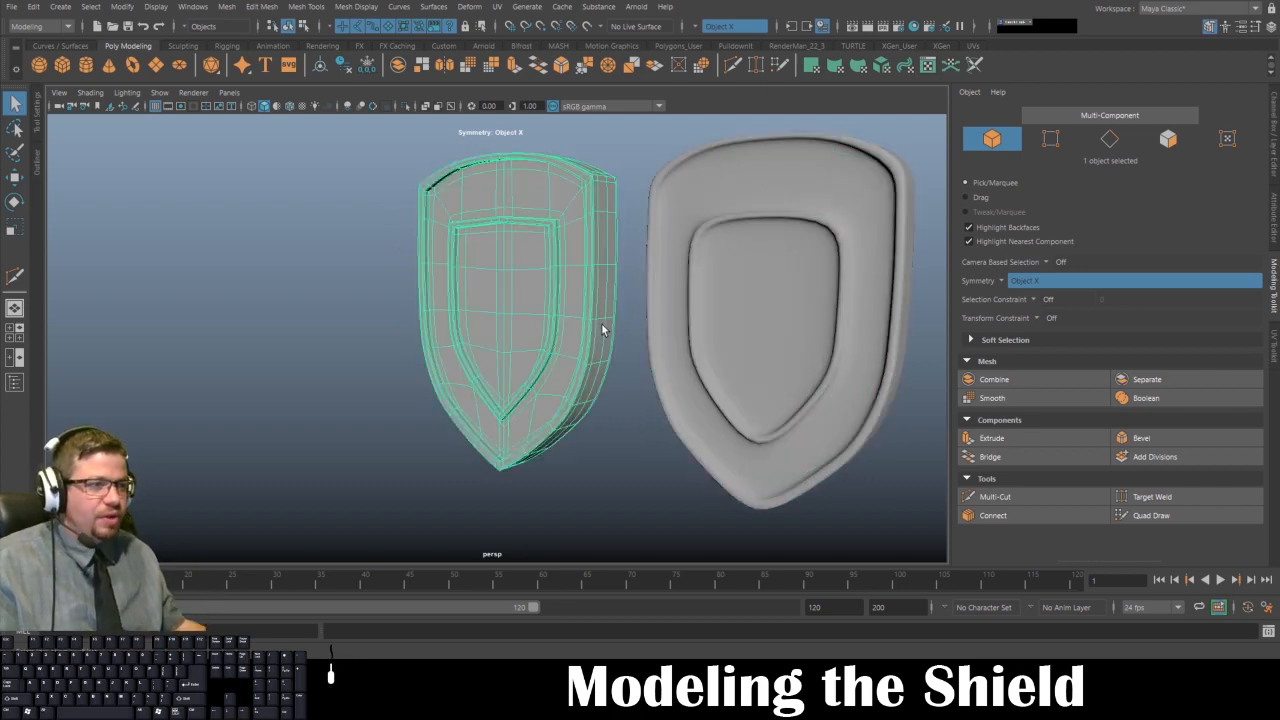
pyautogui.click(615, 152)
pyautogui.keyDown('alt'); pyautogui.moveTo(612, 192); pyautogui.dragTo(728, 246); pyautogui.keyUp('alt')
pyautogui.keyDown('alt'); pyautogui.moveTo(645, 265); pyautogui.dragTo(504, 266); pyautogui.keyUp('alt')
pyautogui.click(504, 266)
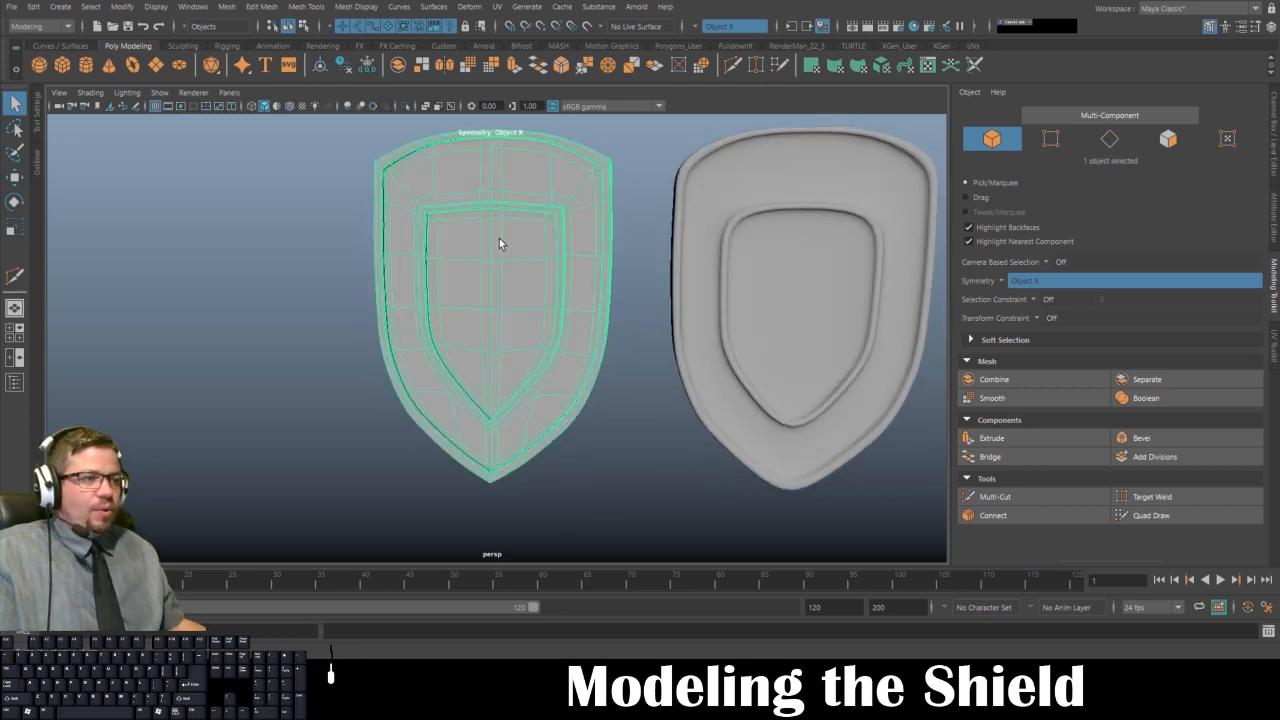
# - Return the beveled shield to its unsmoothed display and inspect its base mesh beside the unbeveled copy
pyautogui.click(660, 130)
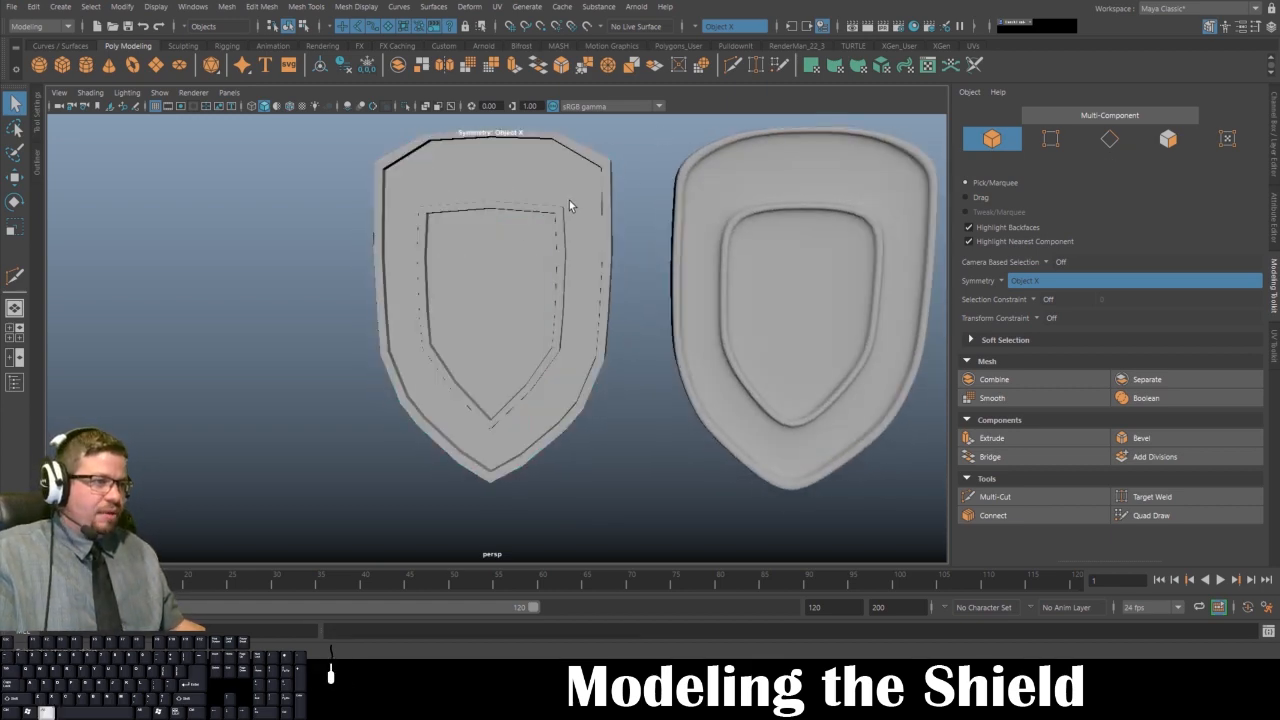
pyautogui.moveTo(569, 200)
pyautogui.keyDown('alt'); pyautogui.mouseDown()
pyautogui.moveTo(570, 184)
pyautogui.moveTo(560, 200)
pyautogui.mouseUp(); pyautogui.keyUp('alt')
pyautogui.click(506, 209)
pyautogui.keyDown('alt'); pyautogui.moveTo(576, 319); pyautogui.dragTo(504, 262, button='right'); pyautogui.keyUp('alt')
pyautogui.keyDown('alt'); pyautogui.moveTo(503, 258); pyautogui.dragTo(429, 251); pyautogui.keyUp('alt')
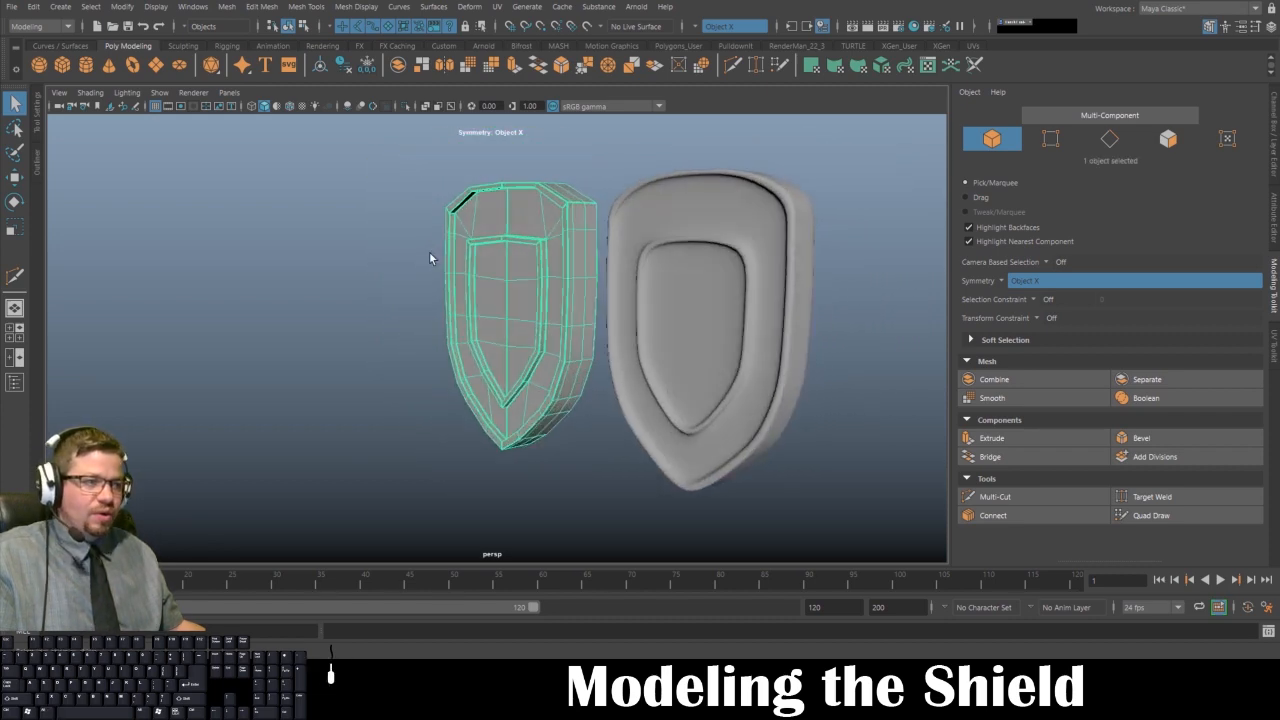
pyautogui.keyDown('alt'); pyautogui.moveTo(432, 298); pyautogui.dragTo(487, 313); pyautogui.keyUp('alt')
pyautogui.keyDown('alt'); pyautogui.moveTo(431, 225); pyautogui.dragTo(423, 277); pyautogui.keyUp('alt')
pyautogui.keyDown('alt'); pyautogui.moveTo(423, 277); pyautogui.dragTo(509, 354, button='right'); pyautogui.keyUp('alt')
pyautogui.keyDown('alt'); pyautogui.moveTo(509, 354); pyautogui.dragTo(454, 363); pyautogui.keyUp('alt')
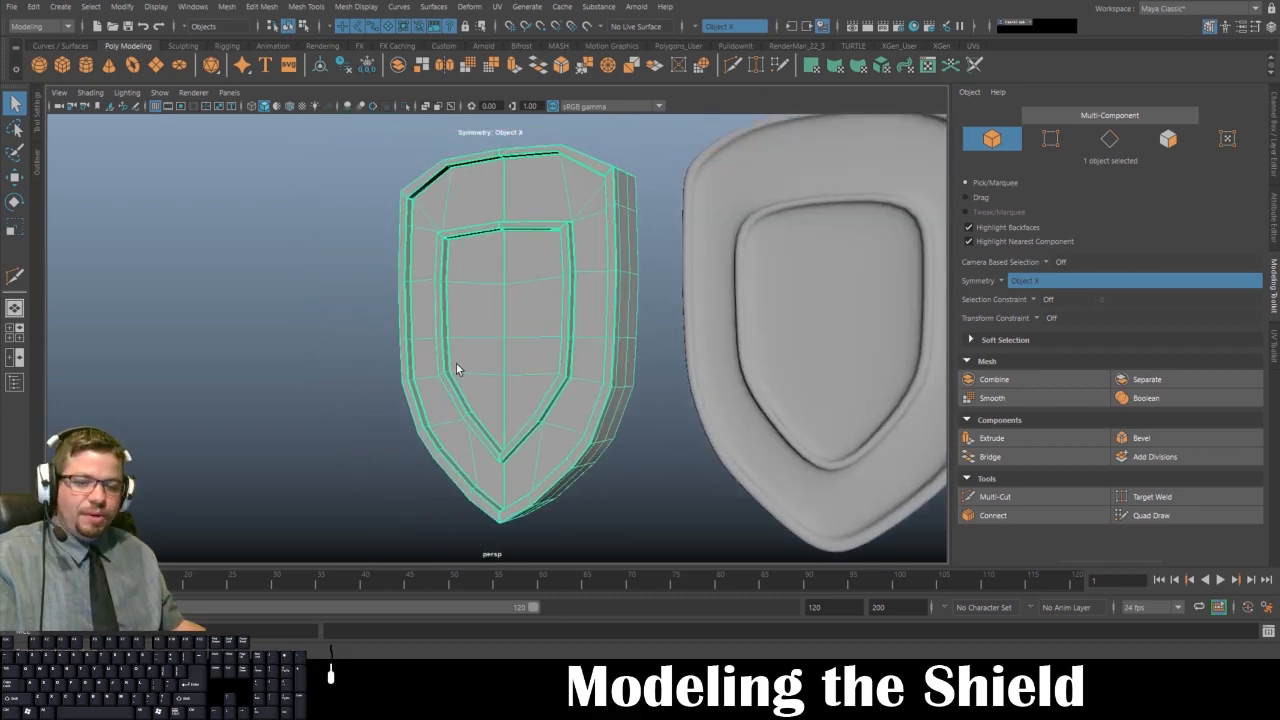
pyautogui.press('1')
pyautogui.keyDown('alt'); pyautogui.moveTo(488, 301); pyautogui.dragTo(490, 316); pyautogui.keyUp('alt')
pyautogui.keyDown('alt'); pyautogui.moveTo(471, 291); pyautogui.dragTo(490, 376, button='middle'); pyautogui.keyUp('alt')
pyautogui.keyDown('alt'); pyautogui.moveTo(503, 406); pyautogui.dragTo(493, 361, button='right'); pyautogui.keyUp('alt')
pyautogui.keyDown('alt'); pyautogui.moveTo(493, 361); pyautogui.dragTo(474, 283, button='middle'); pyautogui.keyUp('alt')
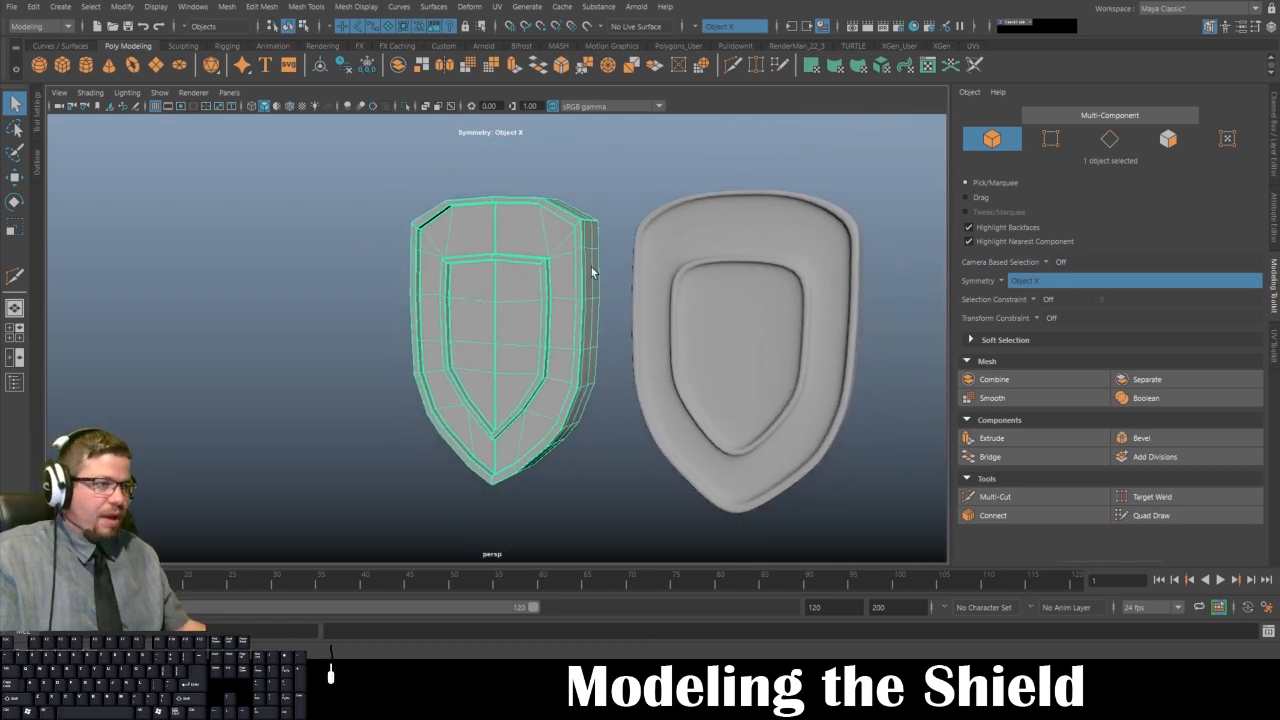
# - Delete the beveled shield's construction history
pyautogui.click(36, 9)
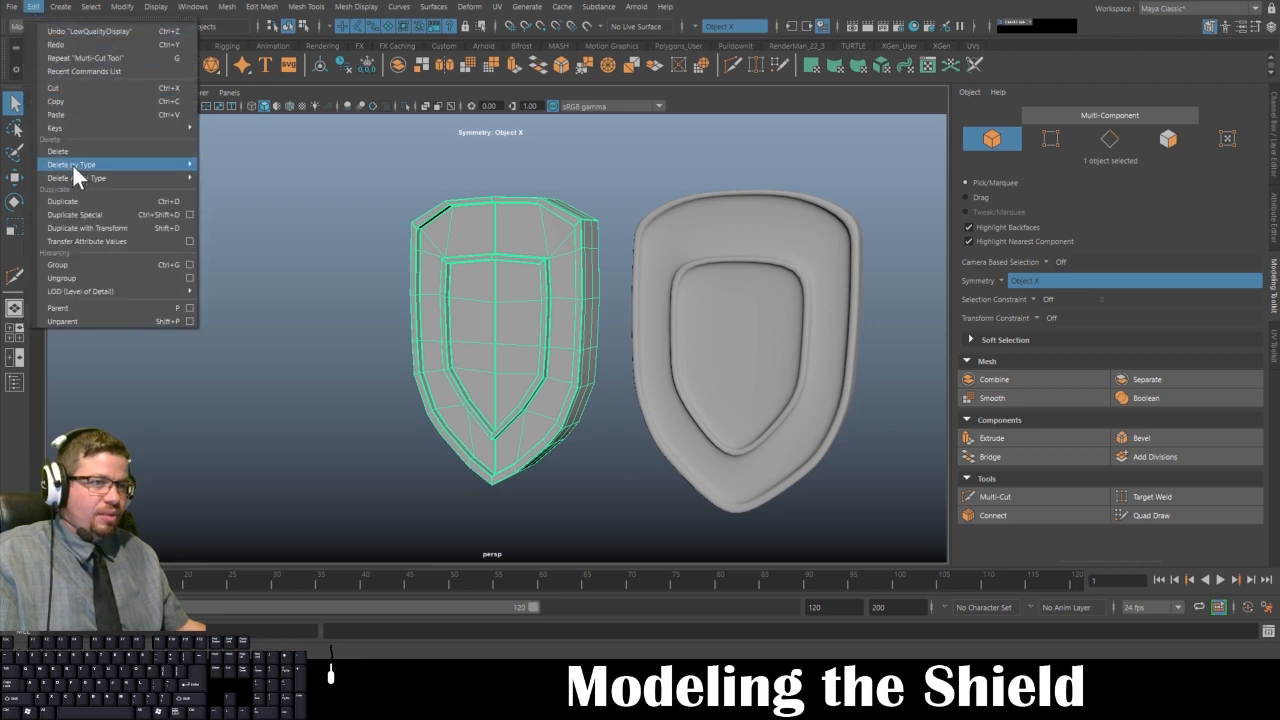
pyautogui.moveTo(78, 171)
pyautogui.click(269, 188)
# - Select the beveled shield and apply Smooth to its mesh with 1 division
pyautogui.click(583, 193)
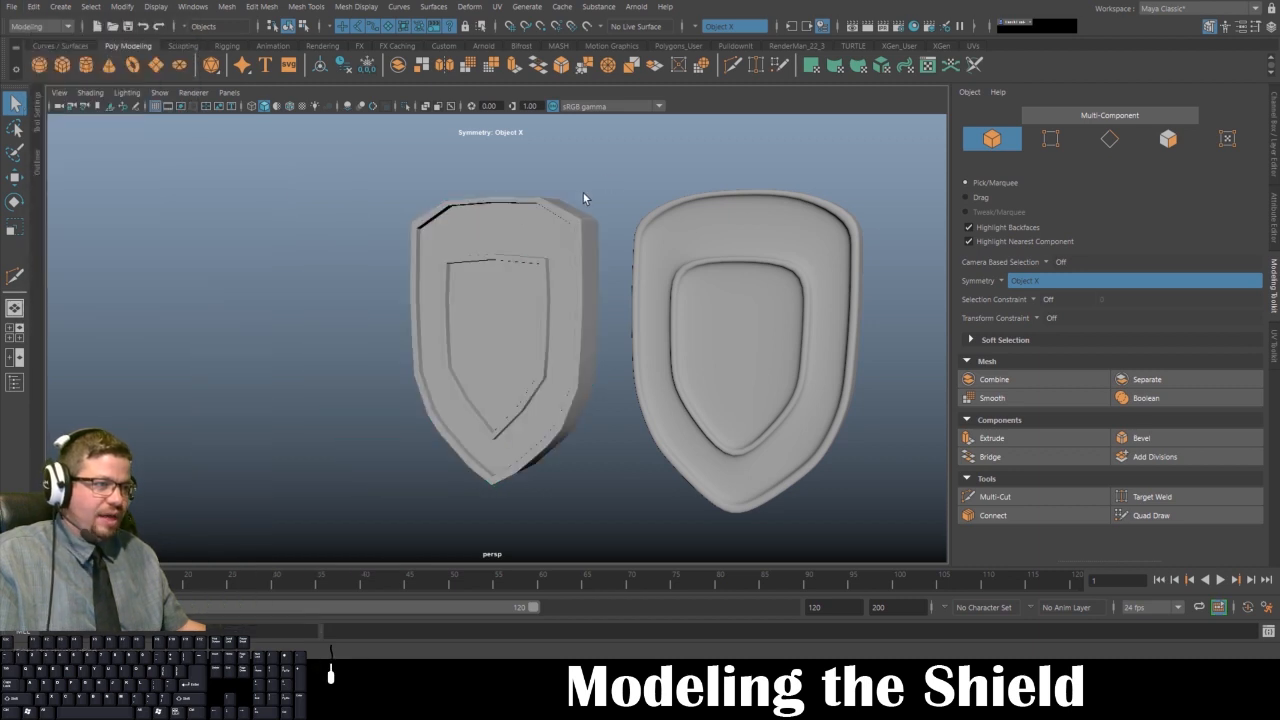
pyautogui.click(503, 270)
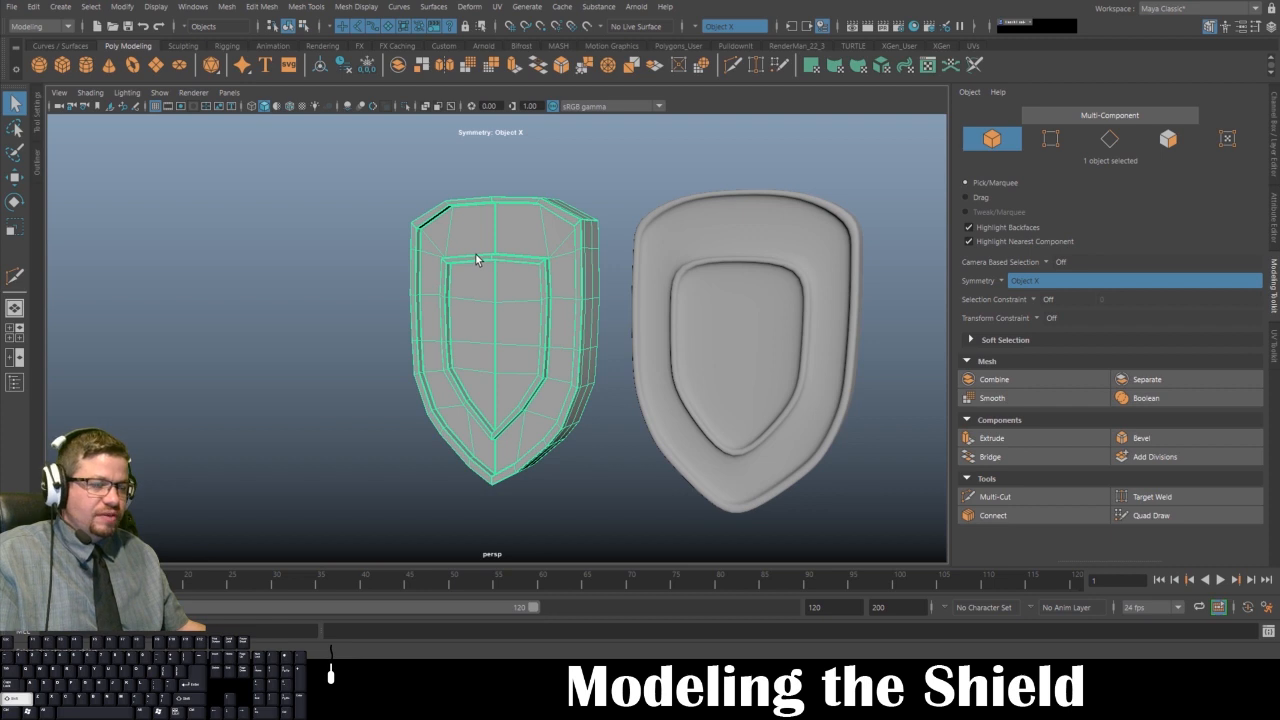
pyautogui.keyDown('shift'); pyautogui.moveTo(467, 243); pyautogui.dragTo(449, 323, button='right'); pyautogui.keyUp('shift')
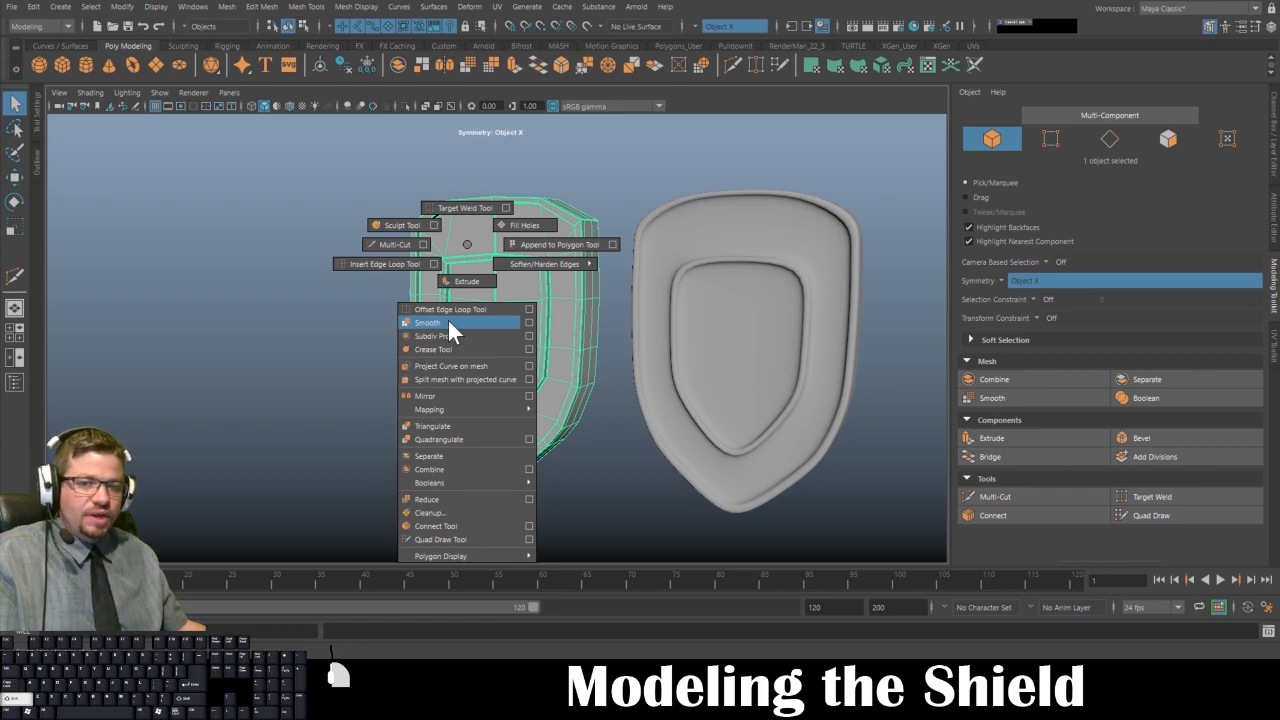
pyautogui.keyDown('shift'); pyautogui.moveTo(447, 318); pyautogui.dragTo(447, 321, button='right'); pyautogui.keyUp('shift')
pyautogui.keyDown('alt'); pyautogui.moveTo(444, 314); pyautogui.dragTo(514, 314); pyautogui.keyUp('alt')
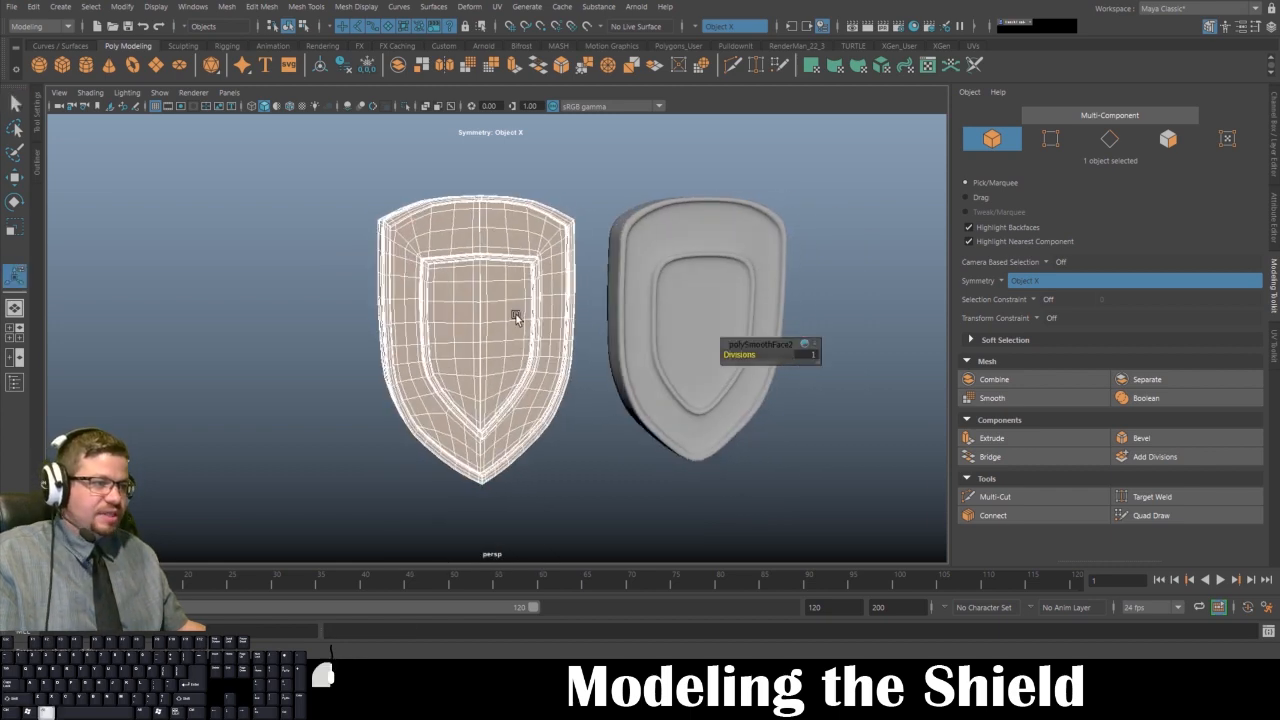
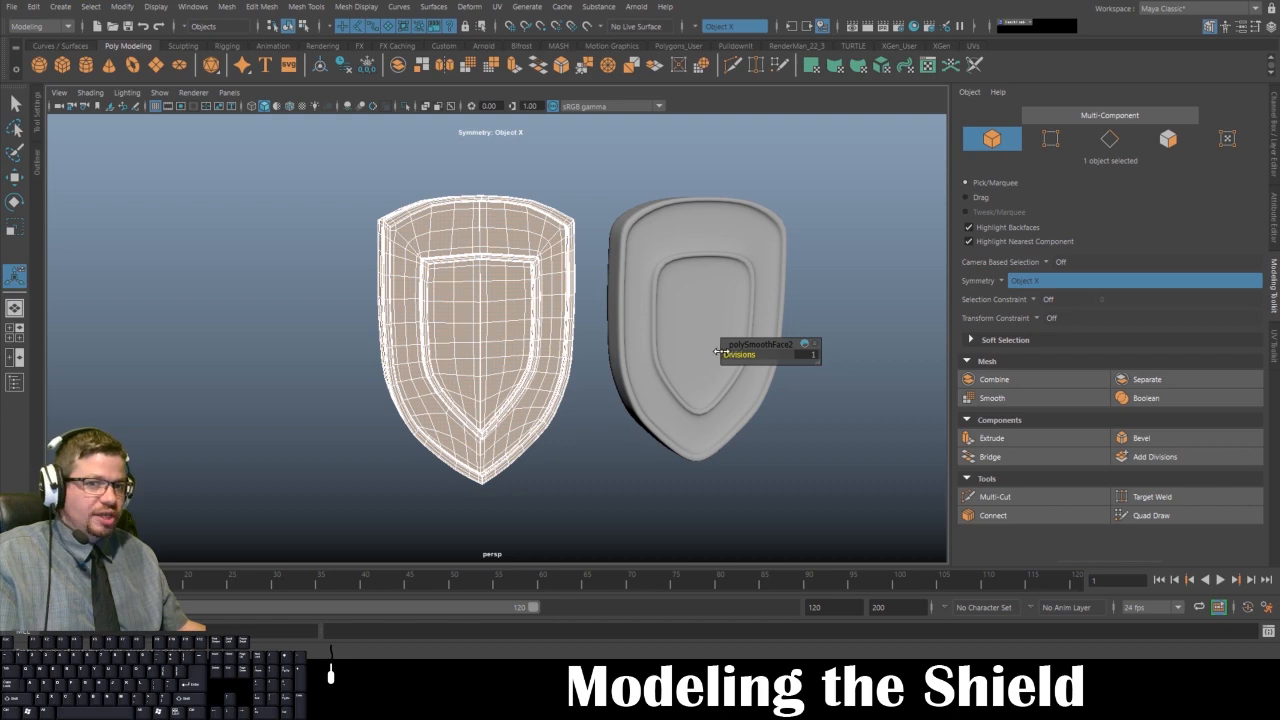
# - Examine the smoothed shield's wireframe and silhouette beside the unbeveled copy from several angles and distances
pyautogui.keyDown('alt'); pyautogui.moveTo(494, 257); pyautogui.dragTo(518, 327); pyautogui.keyUp('alt')
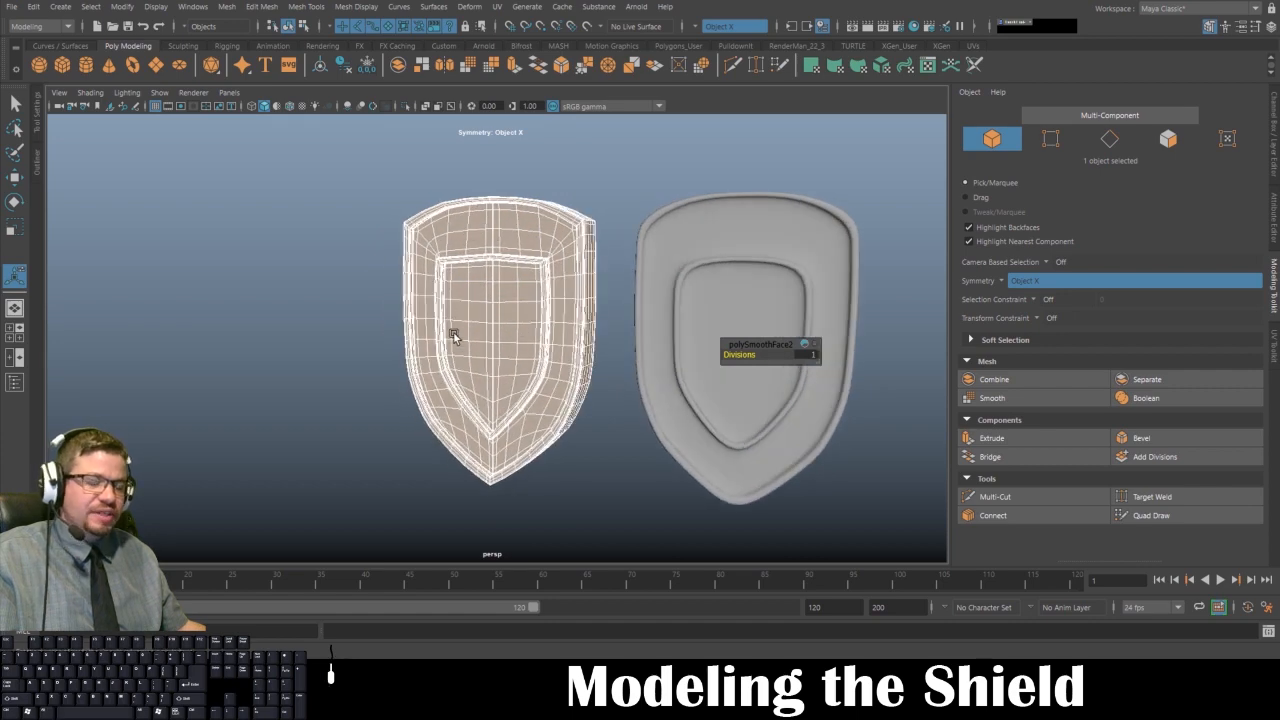
pyautogui.click(477, 258)
pyautogui.click(374, 270)
pyautogui.keyDown('alt'); pyautogui.moveTo(366, 304); pyautogui.dragTo(677, 326); pyautogui.keyUp('alt')
pyautogui.click(560, 323)
pyautogui.keyDown('alt'); pyautogui.moveTo(406, 320); pyautogui.dragTo(676, 308); pyautogui.keyUp('alt')
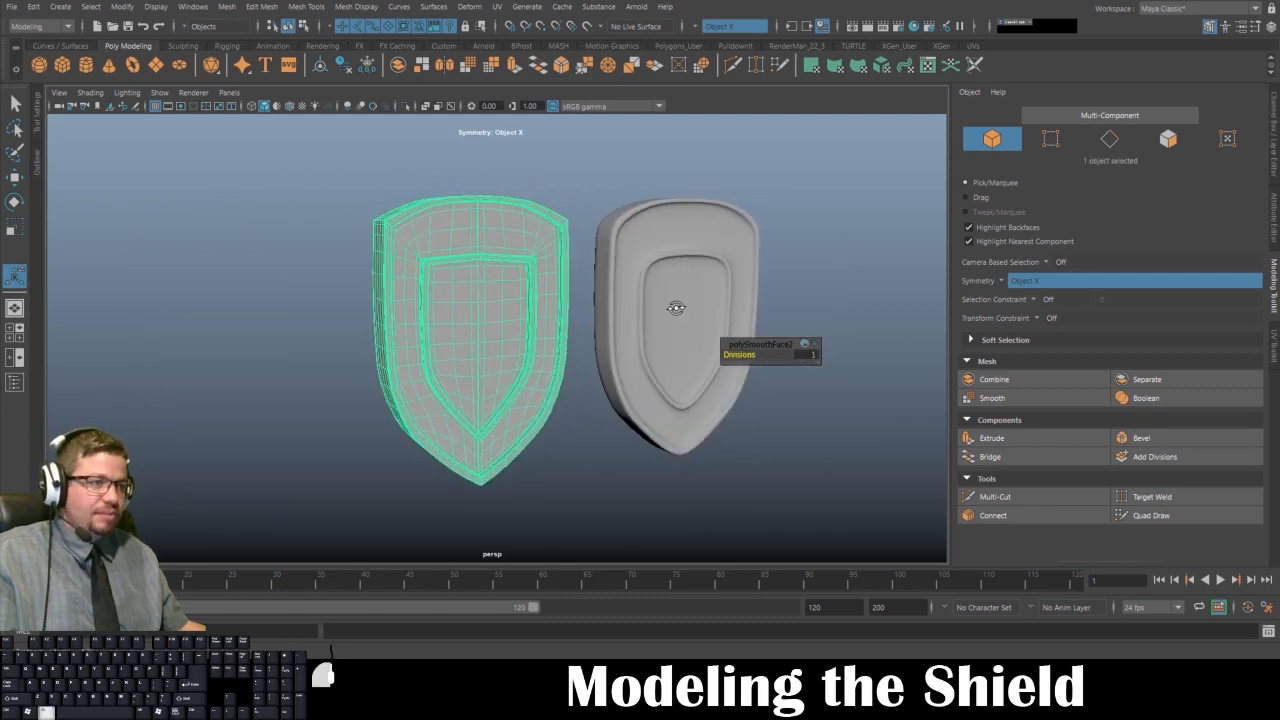
pyautogui.keyDown('alt'); pyautogui.moveTo(425, 345); pyautogui.dragTo(520, 420, button='right'); pyautogui.keyUp('alt')
pyautogui.keyDown('alt'); pyautogui.moveTo(520, 420); pyautogui.dragTo(409, 415); pyautogui.keyUp('alt')
pyautogui.keyDown('alt'); pyautogui.moveTo(409, 415); pyautogui.dragTo(378, 327, button='right'); pyautogui.keyUp('alt')
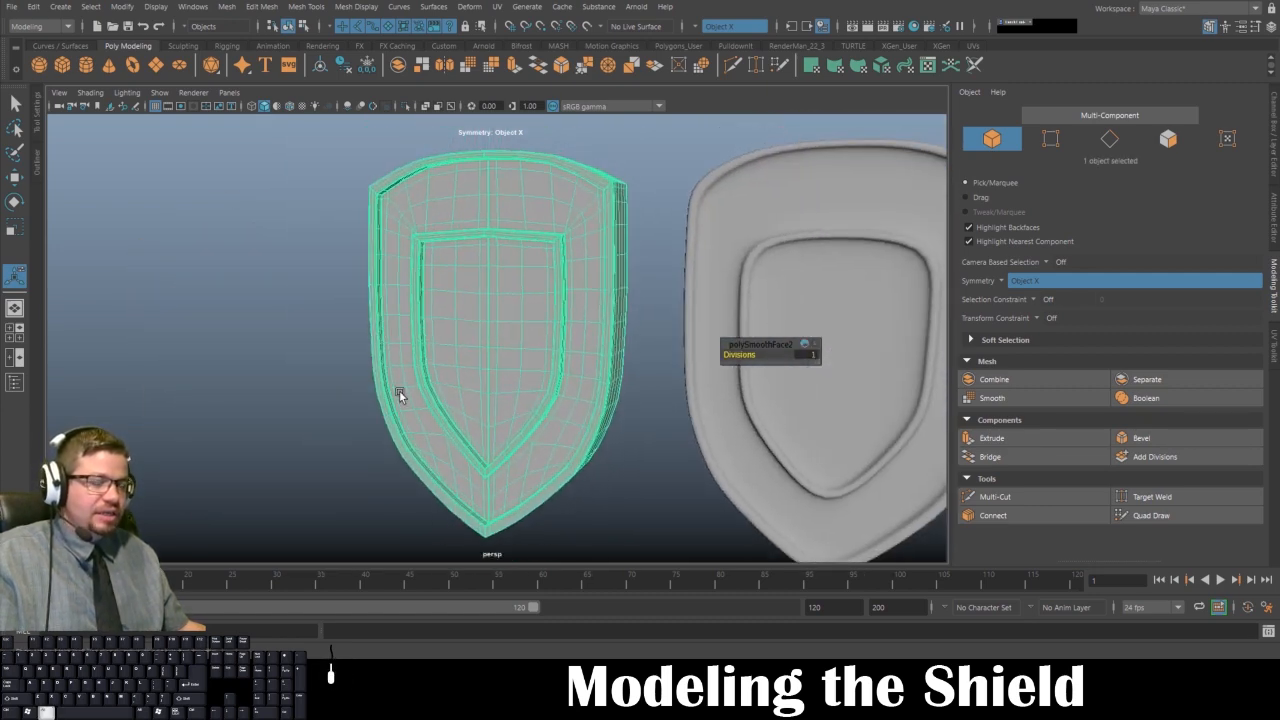
pyautogui.keyDown('alt'); pyautogui.moveTo(398, 395); pyautogui.dragTo(336, 365); pyautogui.keyUp('alt')
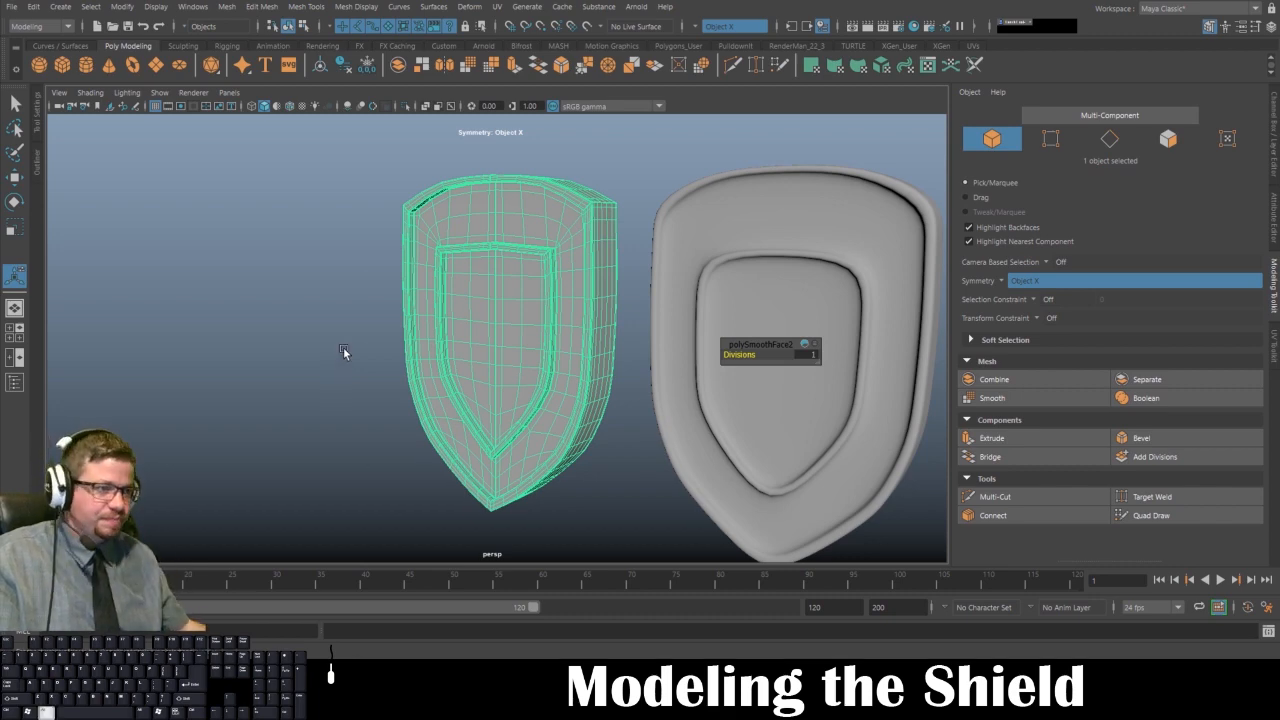
pyautogui.keyDown('alt'); pyautogui.moveTo(346, 360); pyautogui.dragTo(428, 337); pyautogui.keyUp('alt')
pyautogui.keyDown('alt'); pyautogui.moveTo(428, 337); pyautogui.dragTo(490, 380, button='right'); pyautogui.keyUp('alt')
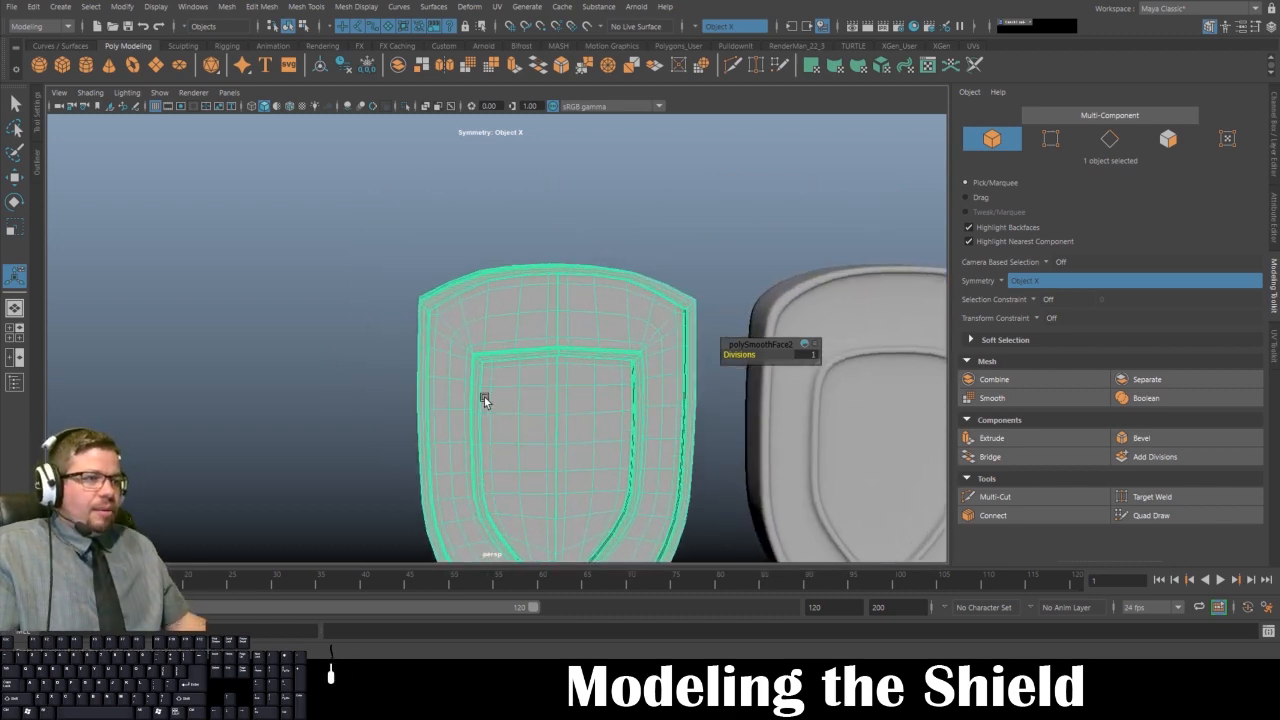
# - Show the smoothed shield over the reference sketch in the front view and switch it to vertex editing around its upper corners
pyautogui.press('space')
pyautogui.press('space')
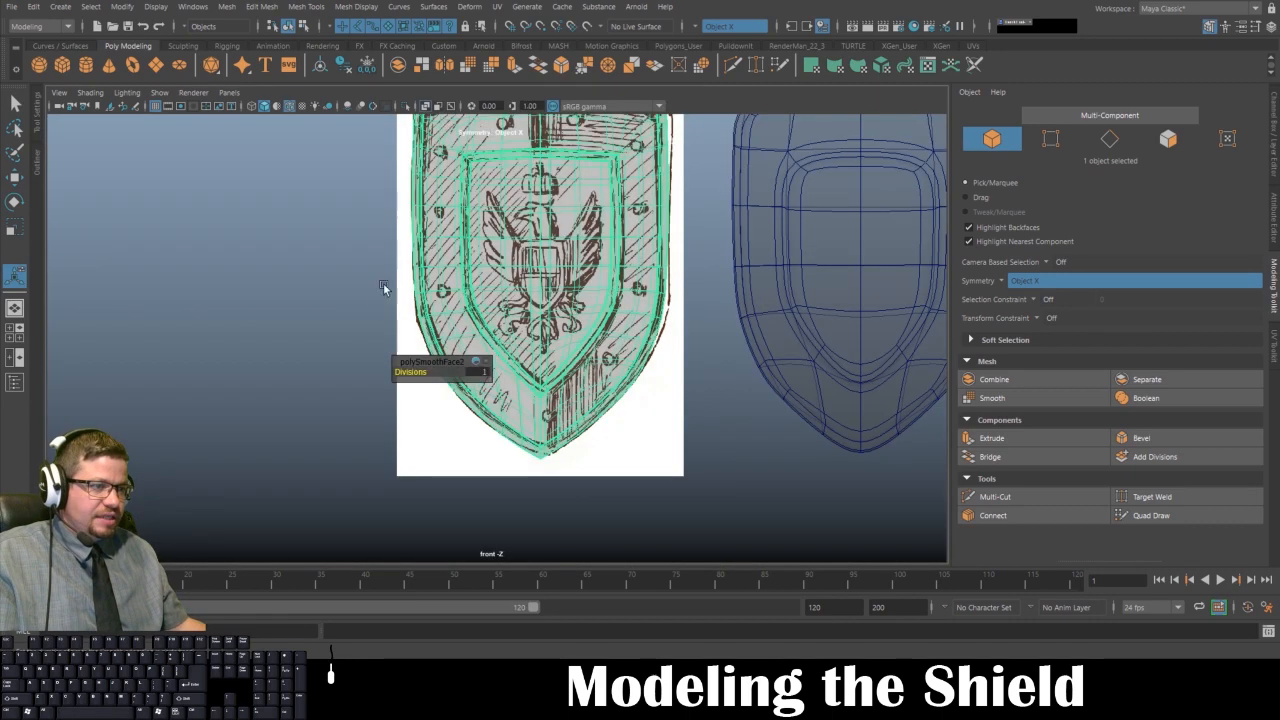
pyautogui.scroll(3, 435, 216)
pyautogui.moveTo(435, 216); pyautogui.dragTo(398, 216, button='right')
pyautogui.moveTo(366, 185); pyautogui.dragTo(373, 206)
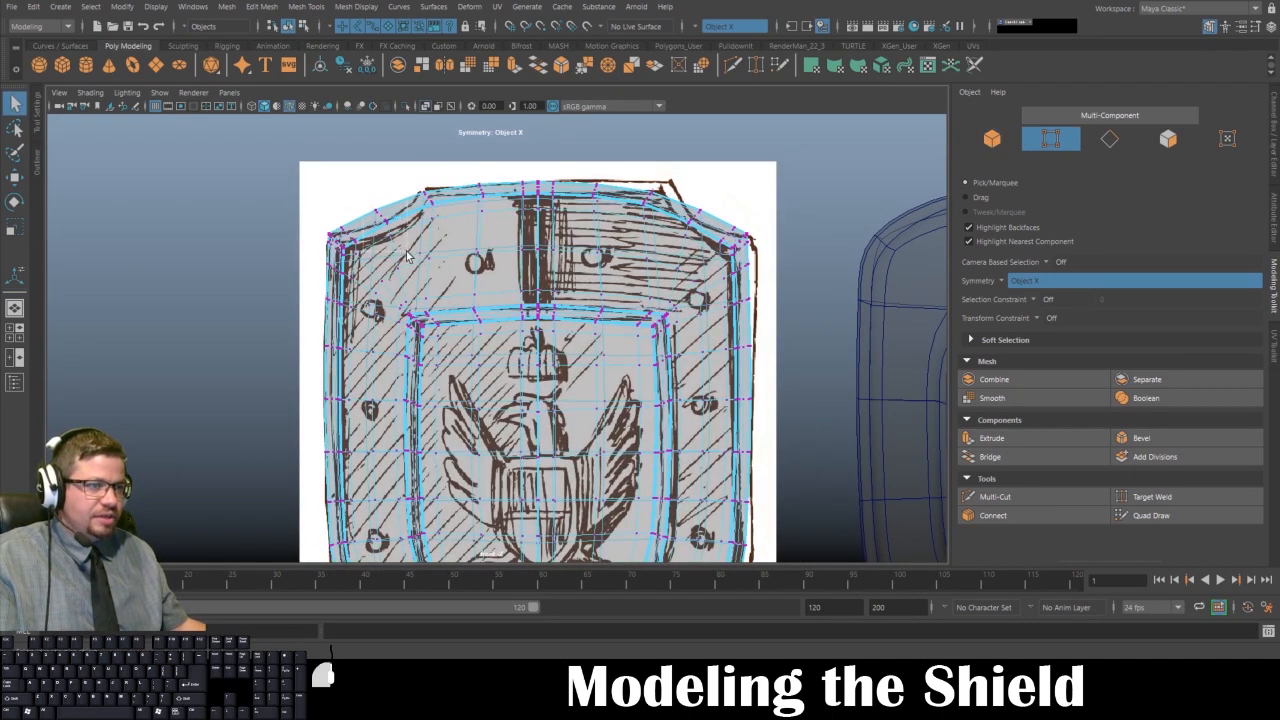
# - Move the border vertices near both upper corners of the shield to follow the notched outline of the reference sketch, keeping Object X symmetry
pyautogui.moveTo(407, 253); pyautogui.dragTo(399, 242)
pyautogui.press('w')
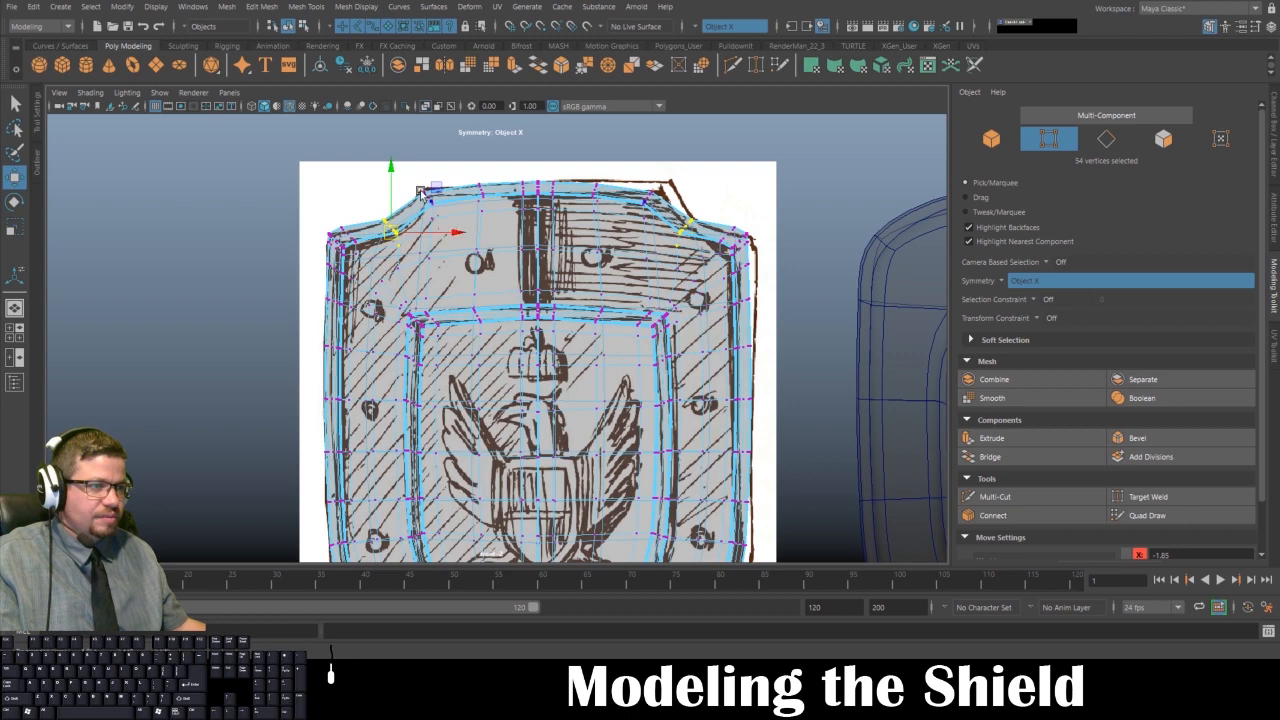
pyautogui.moveTo(437, 164); pyautogui.dragTo(463, 148)
pyautogui.moveTo(415, 228); pyautogui.dragTo(431, 203)
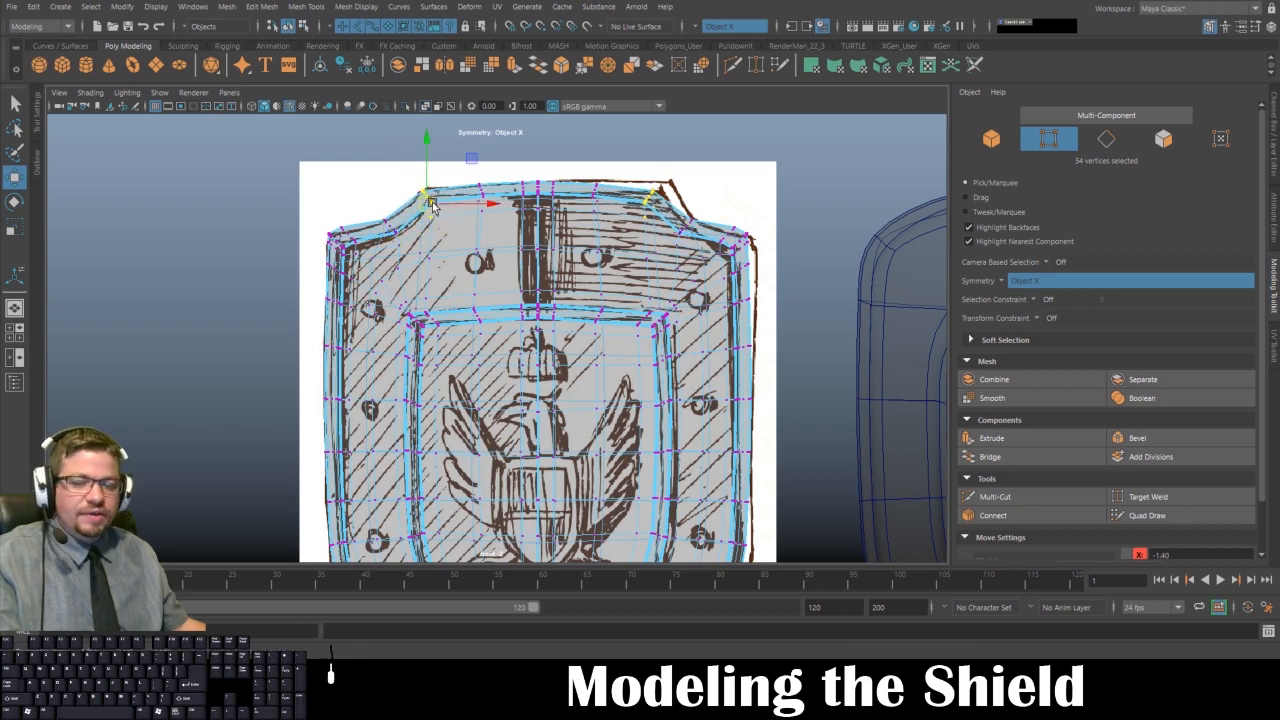
# - Return to object mode and examine the reshaped upper edge of the shield in the perspective view
pyautogui.moveTo(430, 205); pyautogui.dragTo(476, 283, button='right')
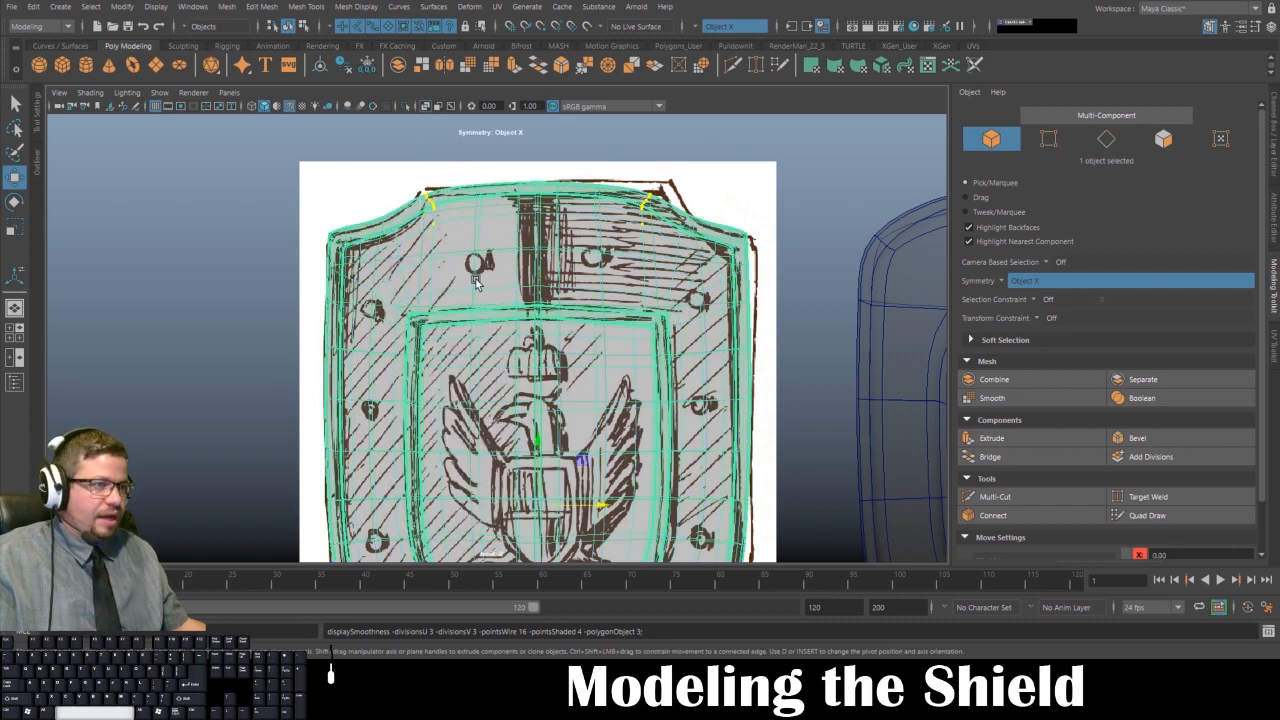
pyautogui.press('space')
pyautogui.press('space')
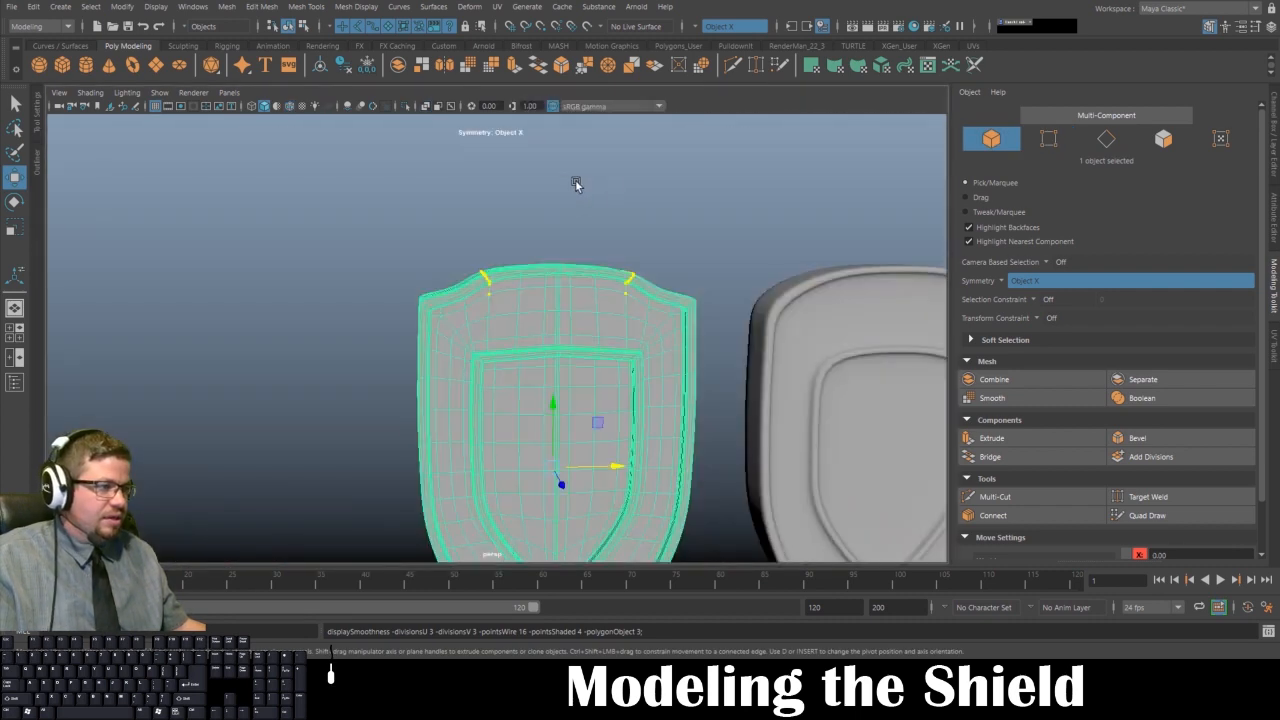
pyautogui.click(576, 184)
pyautogui.scroll(4, 520, 290)
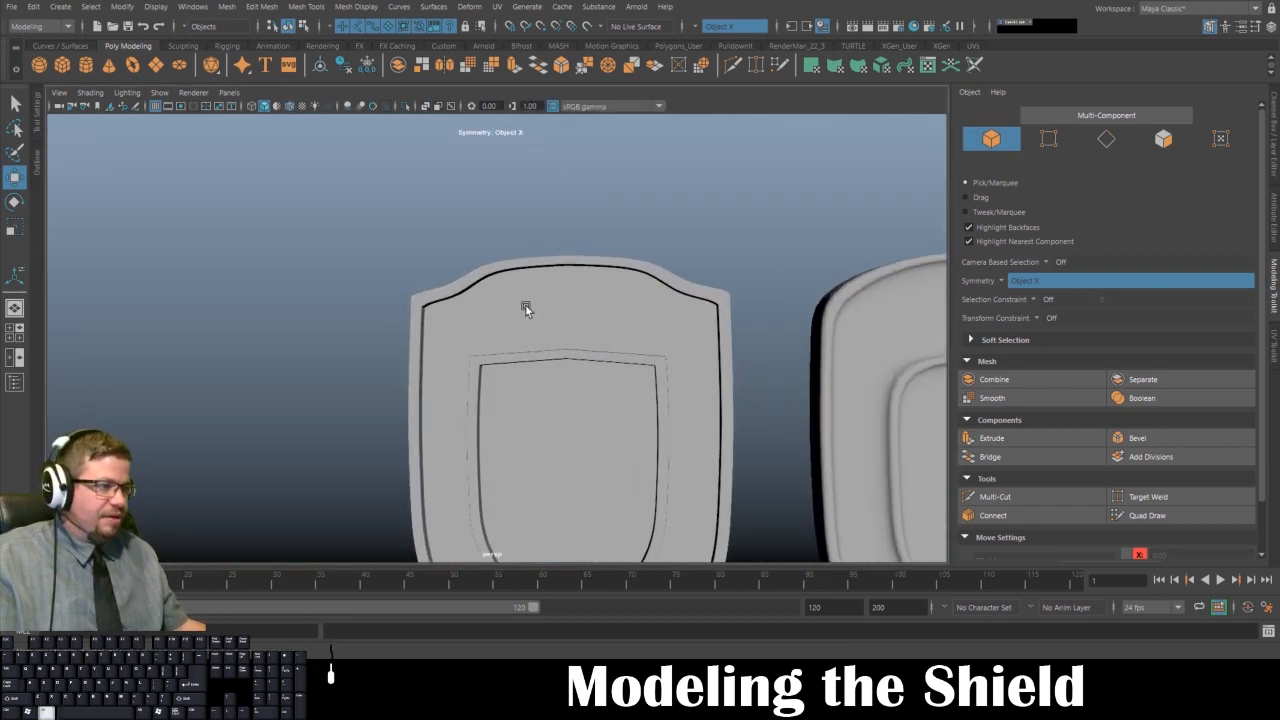
pyautogui.click(543, 277)
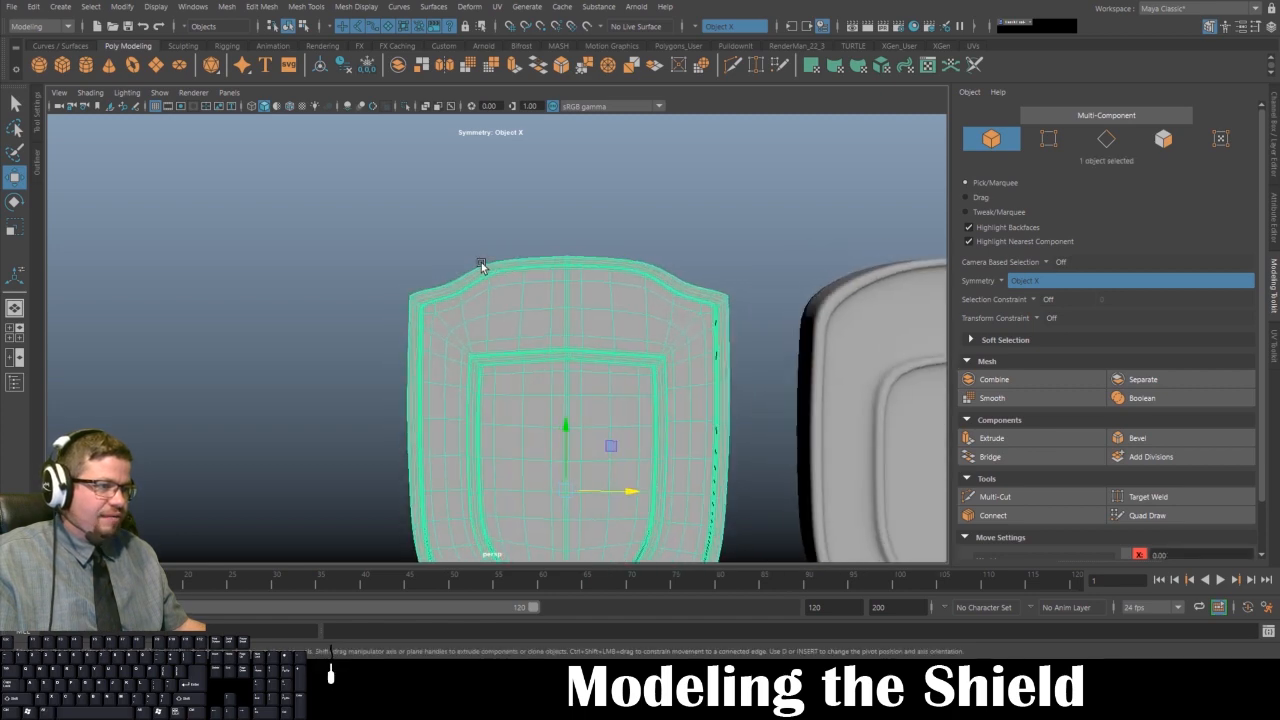
pyautogui.moveTo(485, 266)
pyautogui.keyDown('alt'); pyautogui.mouseDown()
pyautogui.moveTo(497, 289)
pyautogui.moveTo(478, 264)
pyautogui.mouseUp(); pyautogui.keyUp('alt')
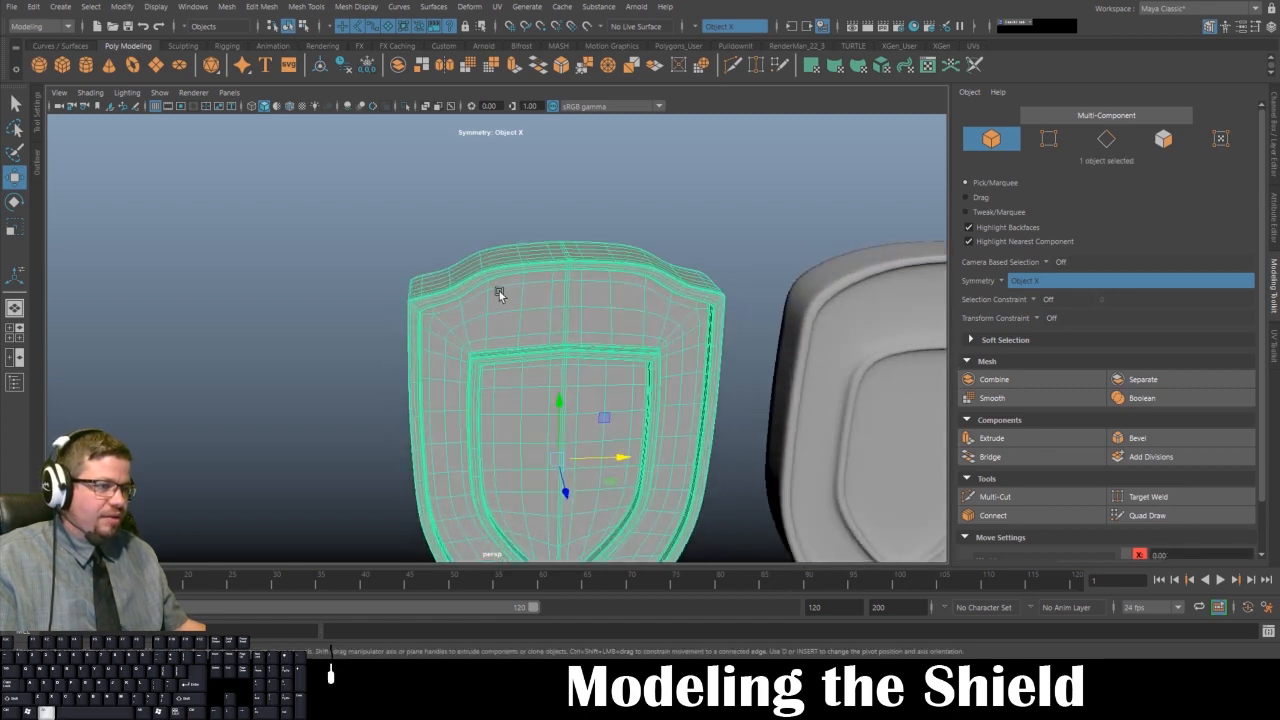
pyautogui.keyDown('alt'); pyautogui.moveTo(500, 294); pyautogui.dragTo(496, 321, button='middle'); pyautogui.keyUp('alt')
pyautogui.click(503, 252)
pyautogui.keyDown('alt'); pyautogui.moveTo(506, 324); pyautogui.dragTo(460, 318); pyautogui.keyUp('alt')
pyautogui.keyDown('alt'); pyautogui.moveTo(460, 318); pyautogui.dragTo(488, 333, button='right'); pyautogui.keyUp('alt')
pyautogui.keyDown('alt'); pyautogui.moveTo(488, 333); pyautogui.dragTo(459, 347); pyautogui.keyUp('alt')
pyautogui.click(478, 291)
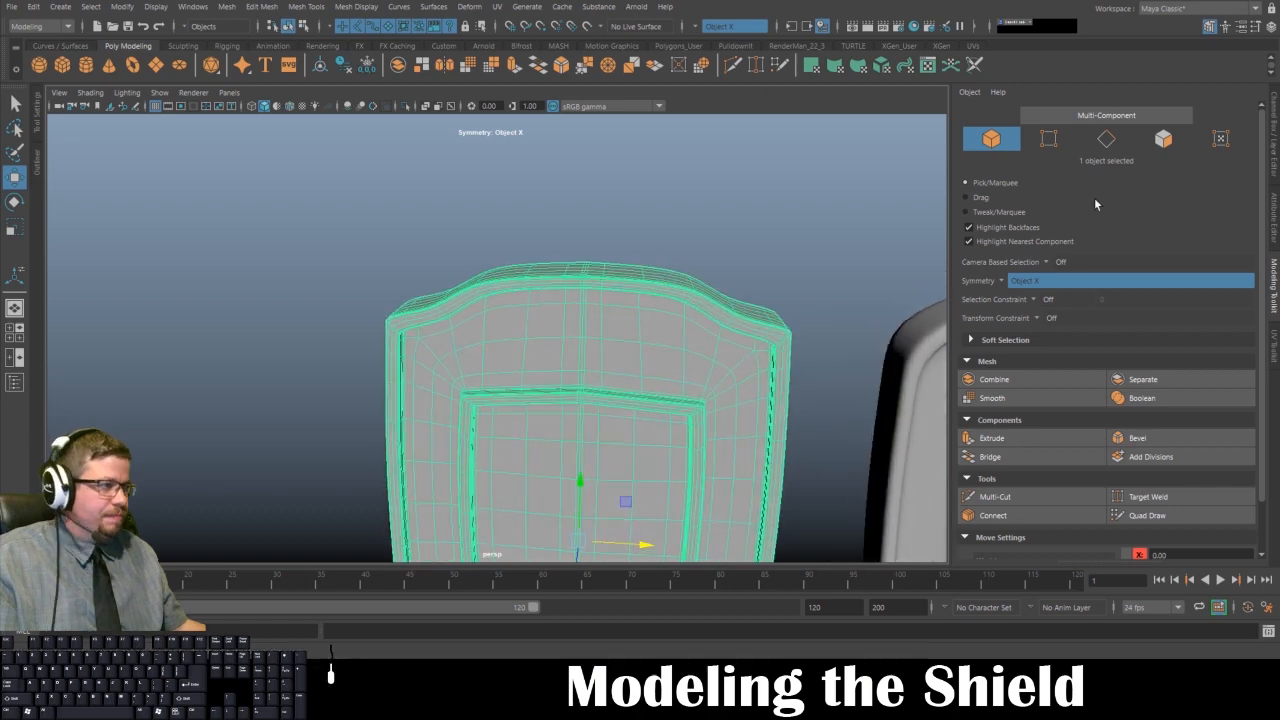
# - Set the Divisions of the shield's polySmoothFace2 node to 0
pyautogui.click(1273, 148)
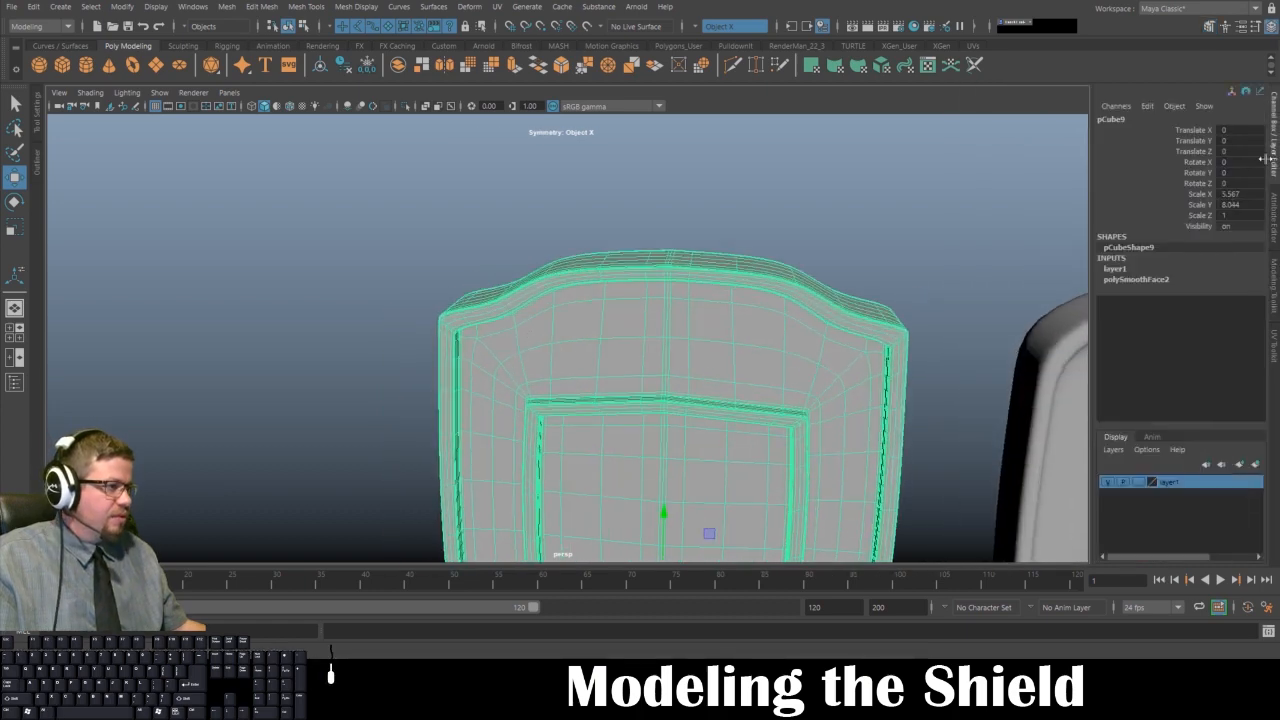
pyautogui.keyDown('alt'); pyautogui.moveTo(860, 270); pyautogui.dragTo(768, 283); pyautogui.keyUp('alt')
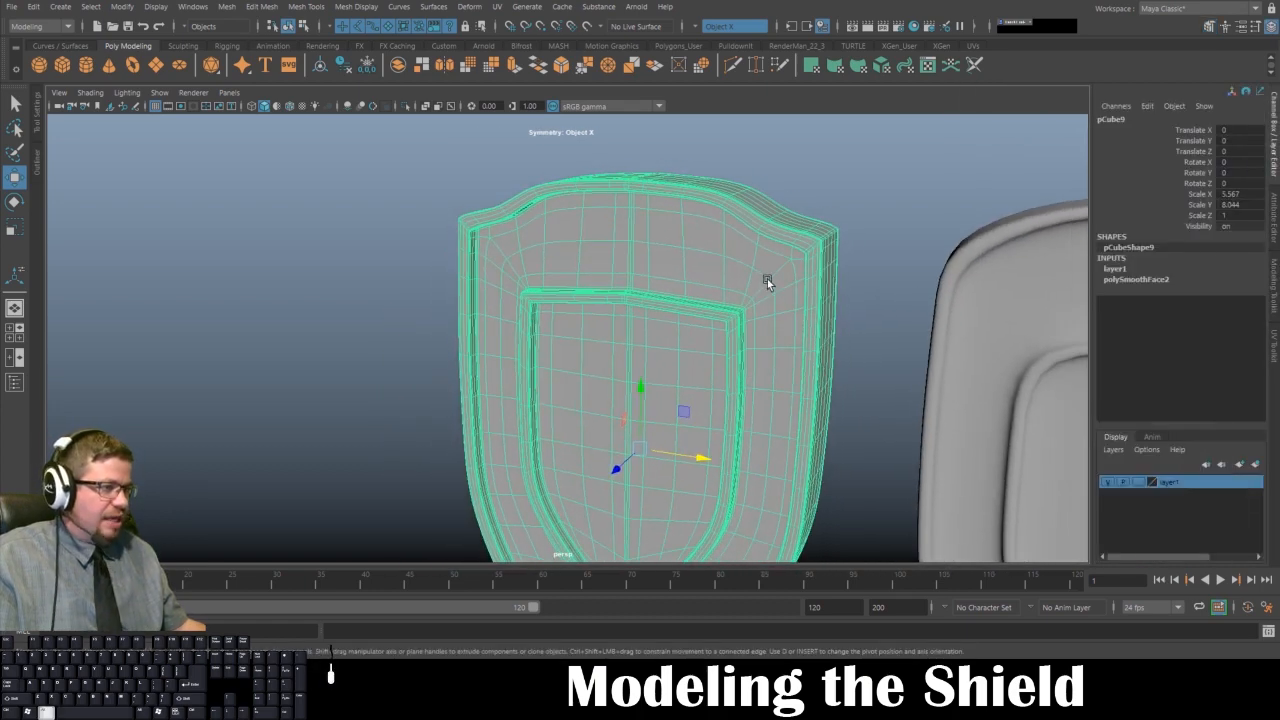
pyautogui.click(1136, 281)
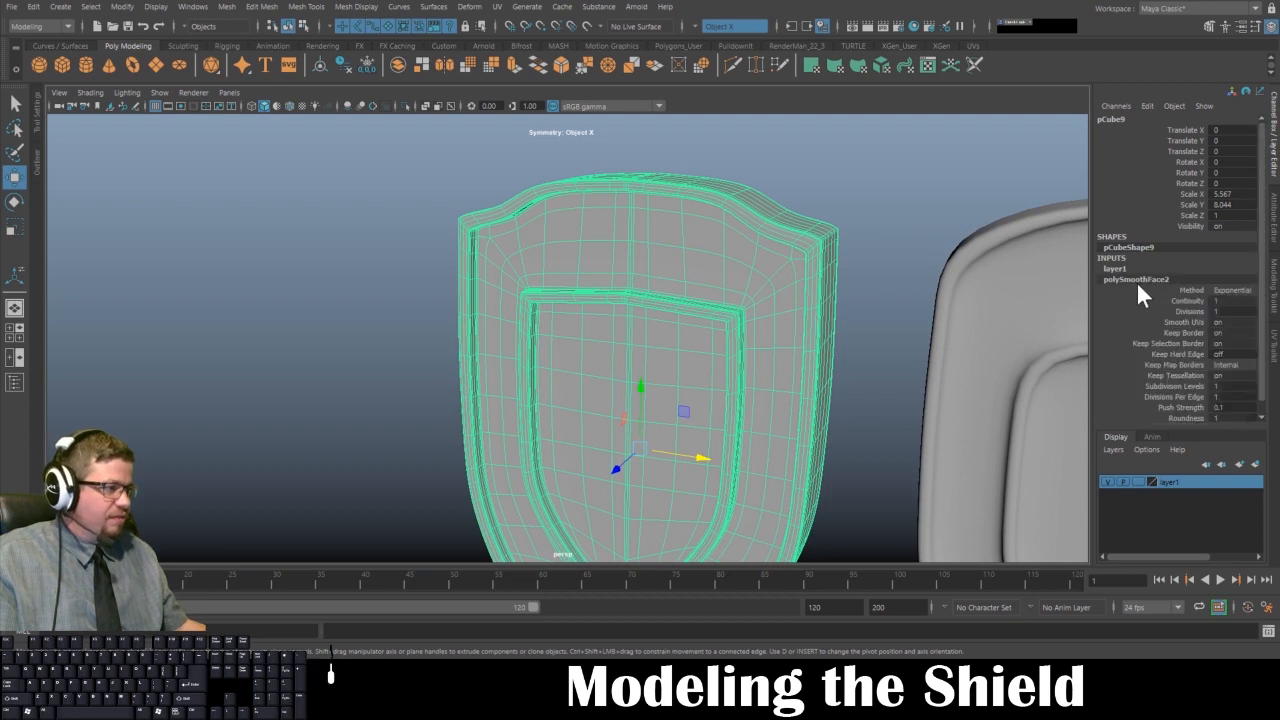
pyautogui.scroll(-1, 1162, 343)
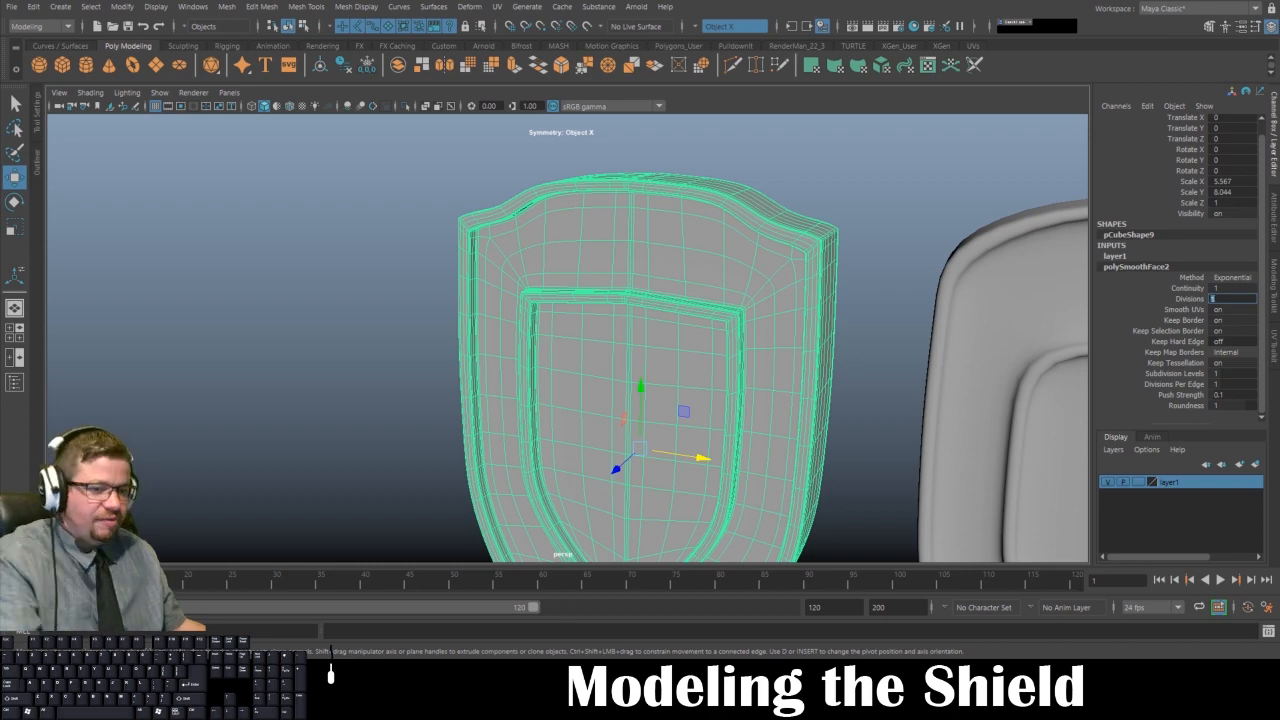
pyautogui.press('Return')
pyautogui.click(694, 277)
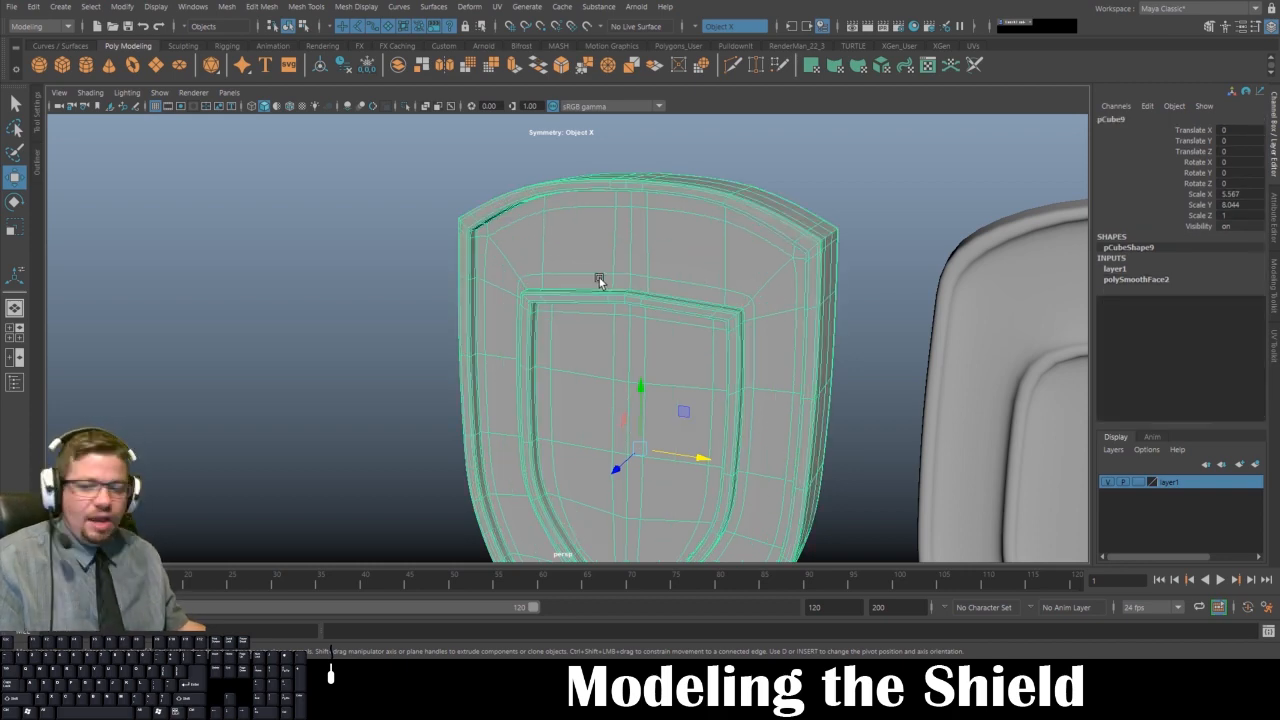
# - Turn off the shield's smooth preview and select the edge loop running between the inner frame's upper corner and the outer border's upper corner
pyautogui.press('1')
pyautogui.keyDown('alt'); pyautogui.moveTo(598, 275); pyautogui.dragTo(635, 260); pyautogui.keyUp('alt')
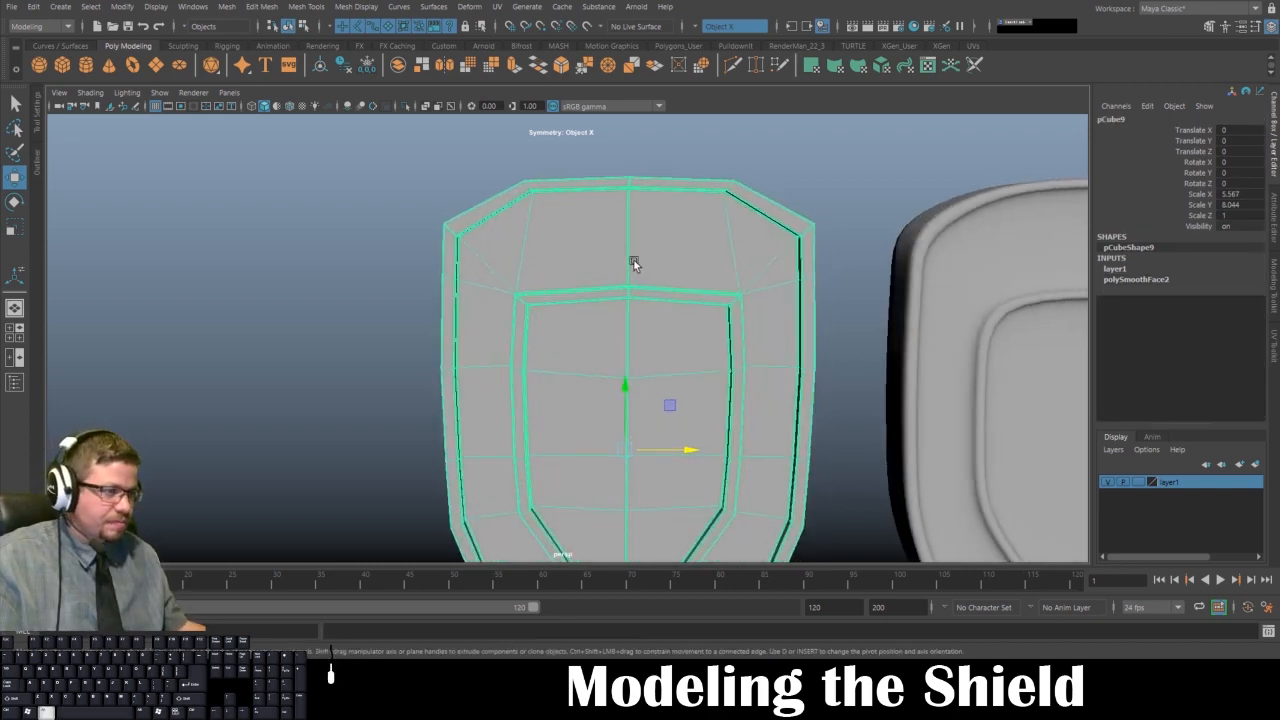
pyautogui.keyDown('alt'); pyautogui.moveTo(567, 218); pyautogui.dragTo(569, 236); pyautogui.keyUp('alt')
pyautogui.rightClick(553, 186)
pyautogui.moveTo(553, 186); pyautogui.dragTo(553, 149, button='right')
pyautogui.keyDown('alt'); pyautogui.moveTo(601, 227); pyautogui.dragTo(680, 310, button='middle'); pyautogui.keyUp('alt')
pyautogui.scroll(4, 593, 349)
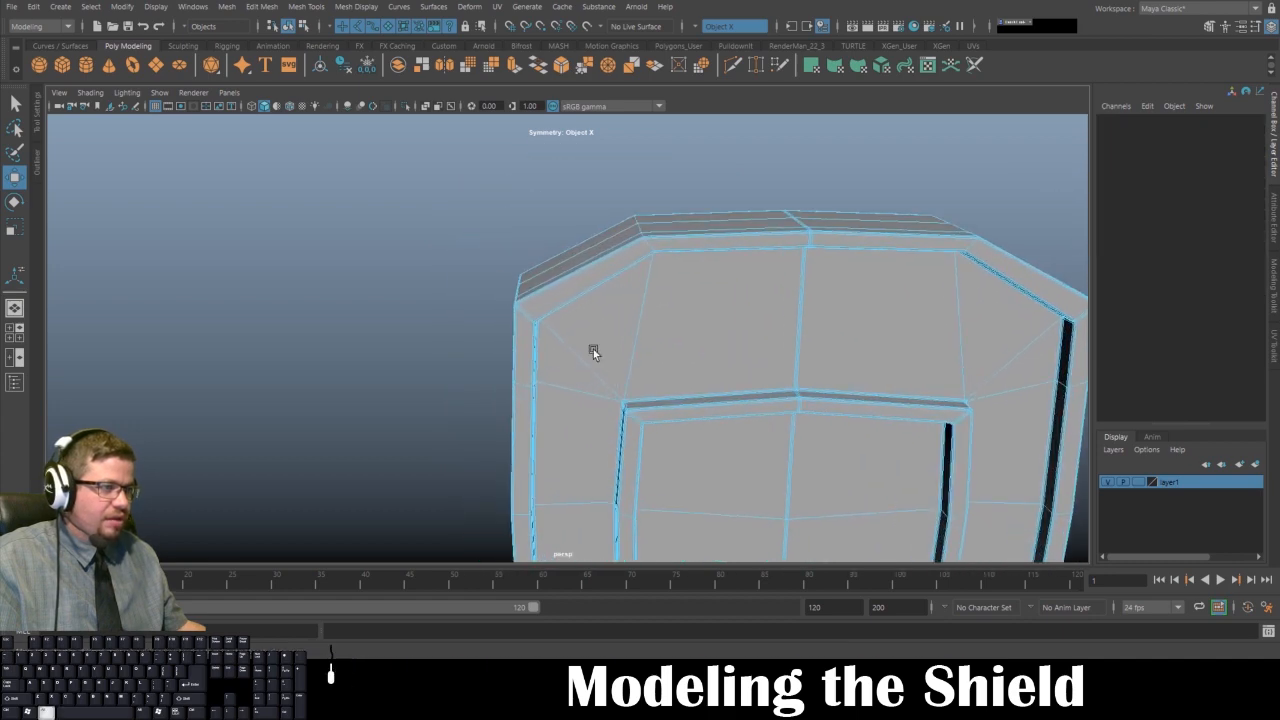
pyautogui.keyDown('alt'); pyautogui.moveTo(593, 349); pyautogui.dragTo(625, 375); pyautogui.keyUp('alt')
pyautogui.click(641, 231)
pyautogui.doubleClick(641, 231)
pyautogui.keyDown('alt'); pyautogui.moveTo(649, 241); pyautogui.dragTo(657, 266); pyautogui.keyUp('alt')
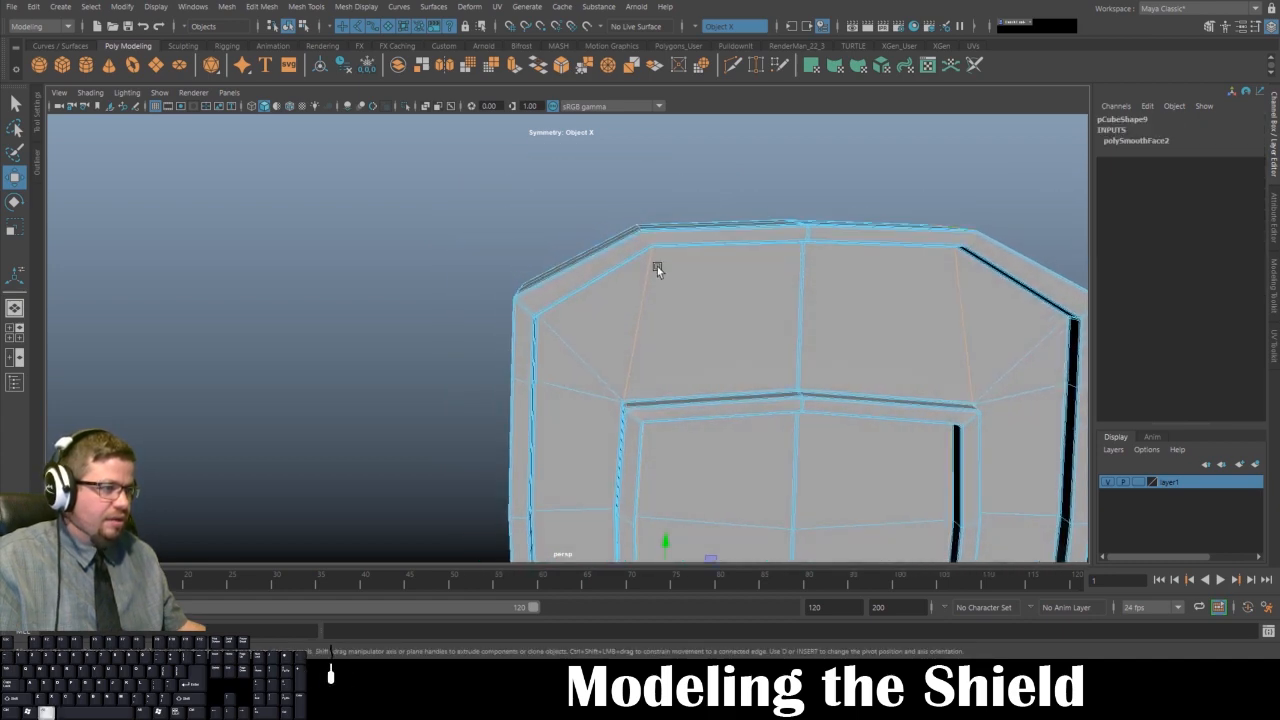
# - Examine how the selected edge loop runs around the shield, from the upper border down to the lower tip and back
pyautogui.keyDown('alt'); pyautogui.moveTo(735, 325); pyautogui.dragTo(743, 143, button='middle'); pyautogui.keyUp('alt')
pyautogui.scroll(-2, 658, 219)
pyautogui.keyDown('alt'); pyautogui.moveTo(656, 185); pyautogui.dragTo(640, 277, button='middle'); pyautogui.keyUp('alt')
pyautogui.scroll(-1, 640, 277)
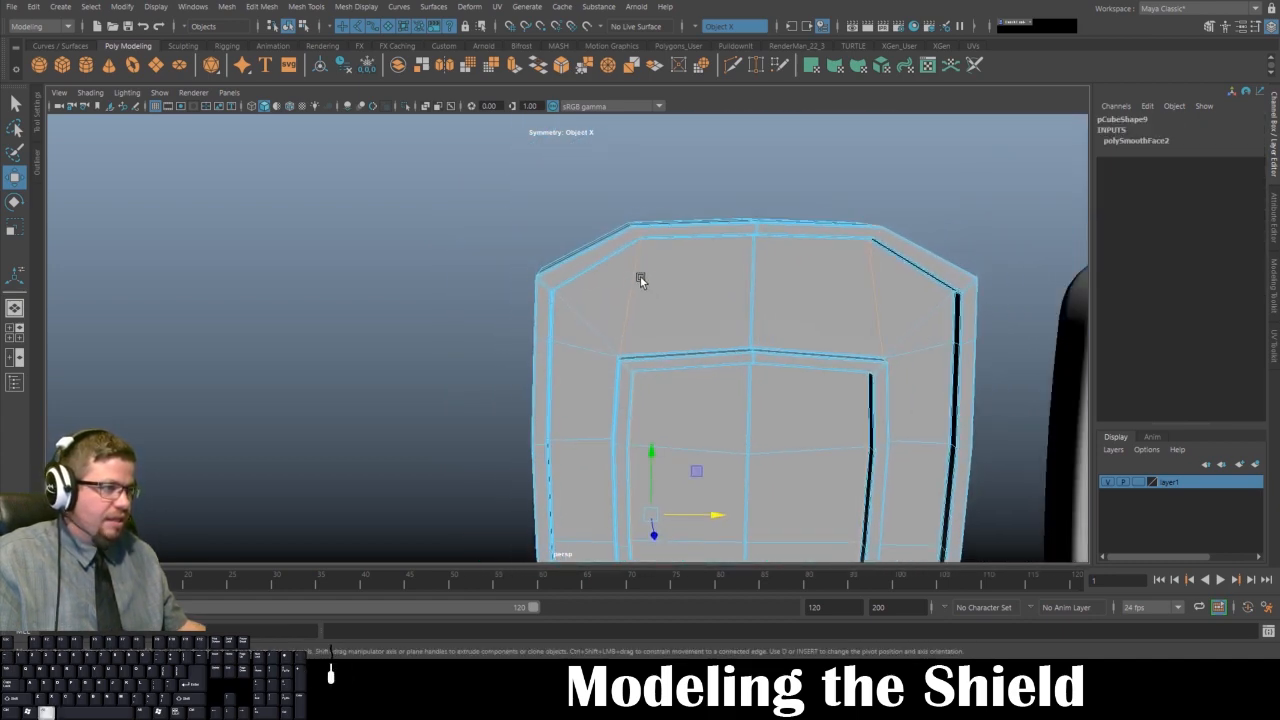
pyautogui.keyDown('alt'); pyautogui.moveTo(640, 277); pyautogui.dragTo(506, 264); pyautogui.keyUp('alt')
pyautogui.scroll(-2, 590, 343)
pyautogui.keyDown('alt'); pyautogui.moveTo(592, 344); pyautogui.dragTo(665, 340); pyautogui.keyUp('alt')
pyautogui.keyDown('alt'); pyautogui.moveTo(665, 340); pyautogui.dragTo(658, 54, button='middle'); pyautogui.keyUp('alt')
pyautogui.keyDown('alt'); pyautogui.moveTo(608, 310); pyautogui.dragTo(648, 340); pyautogui.keyUp('alt')
pyautogui.keyDown('alt'); pyautogui.moveTo(633, 286); pyautogui.dragTo(630, 304, button='middle'); pyautogui.keyUp('alt')
pyautogui.keyDown('alt'); pyautogui.moveTo(630, 304); pyautogui.dragTo(588, 291); pyautogui.keyUp('alt')
pyautogui.keyDown('alt'); pyautogui.moveTo(588, 291); pyautogui.dragTo(766, 476, button='right'); pyautogui.keyUp('alt')
pyautogui.keyDown('alt'); pyautogui.moveTo(766, 476); pyautogui.dragTo(773, 505, button='middle'); pyautogui.keyUp('alt')
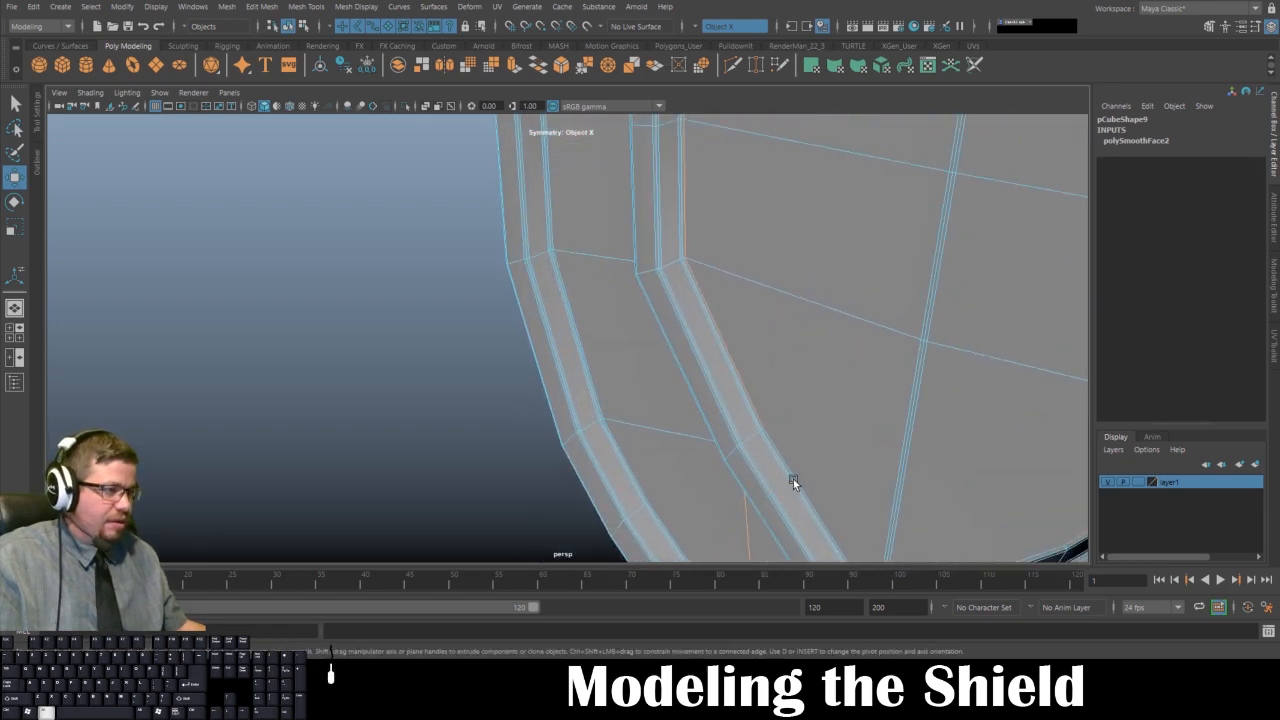
pyautogui.keyDown('alt'); pyautogui.moveTo(793, 479); pyautogui.dragTo(854, 472); pyautogui.keyUp('alt')
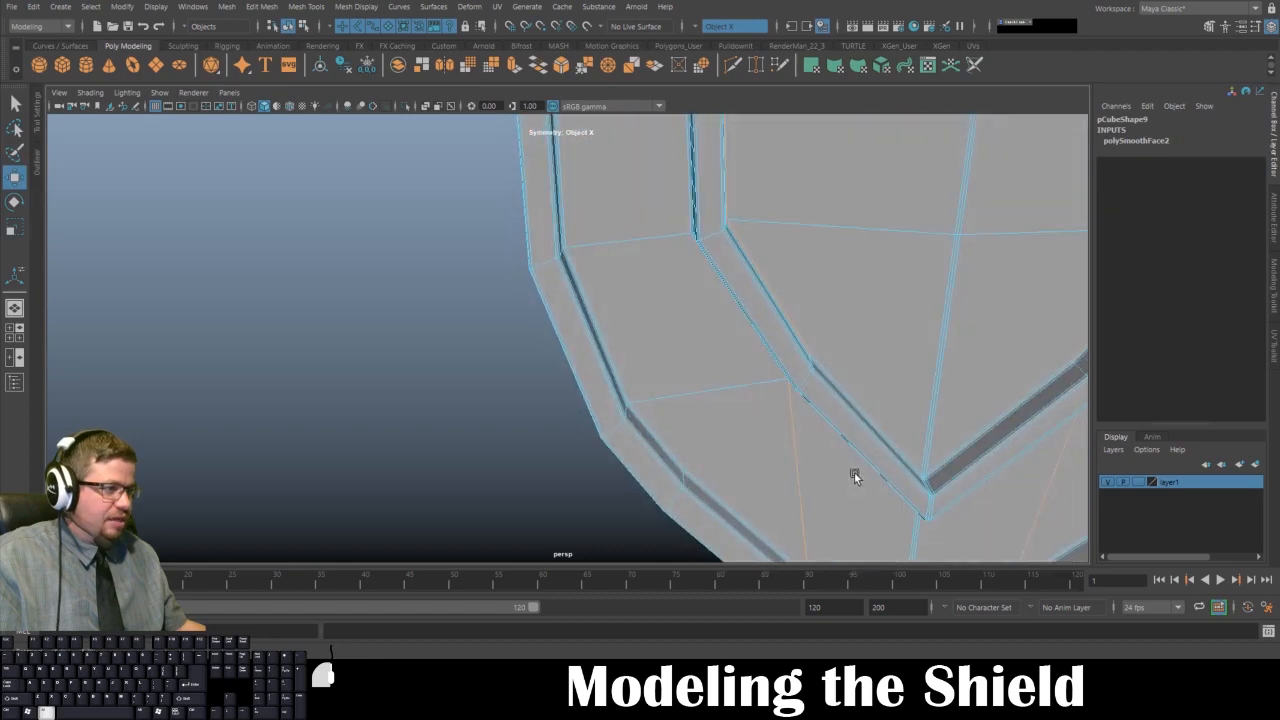
pyautogui.keyDown('alt'); pyautogui.moveTo(854, 472); pyautogui.dragTo(730, 295, button='right'); pyautogui.keyUp('alt')
pyautogui.keyDown('alt'); pyautogui.moveTo(730, 295); pyautogui.dragTo(714, 486, button='middle'); pyautogui.keyUp('alt')
pyautogui.scroll(3, 680, 300)
pyautogui.keyDown('alt'); pyautogui.moveTo(663, 237); pyautogui.dragTo(658, 462, button='middle'); pyautogui.keyUp('alt')
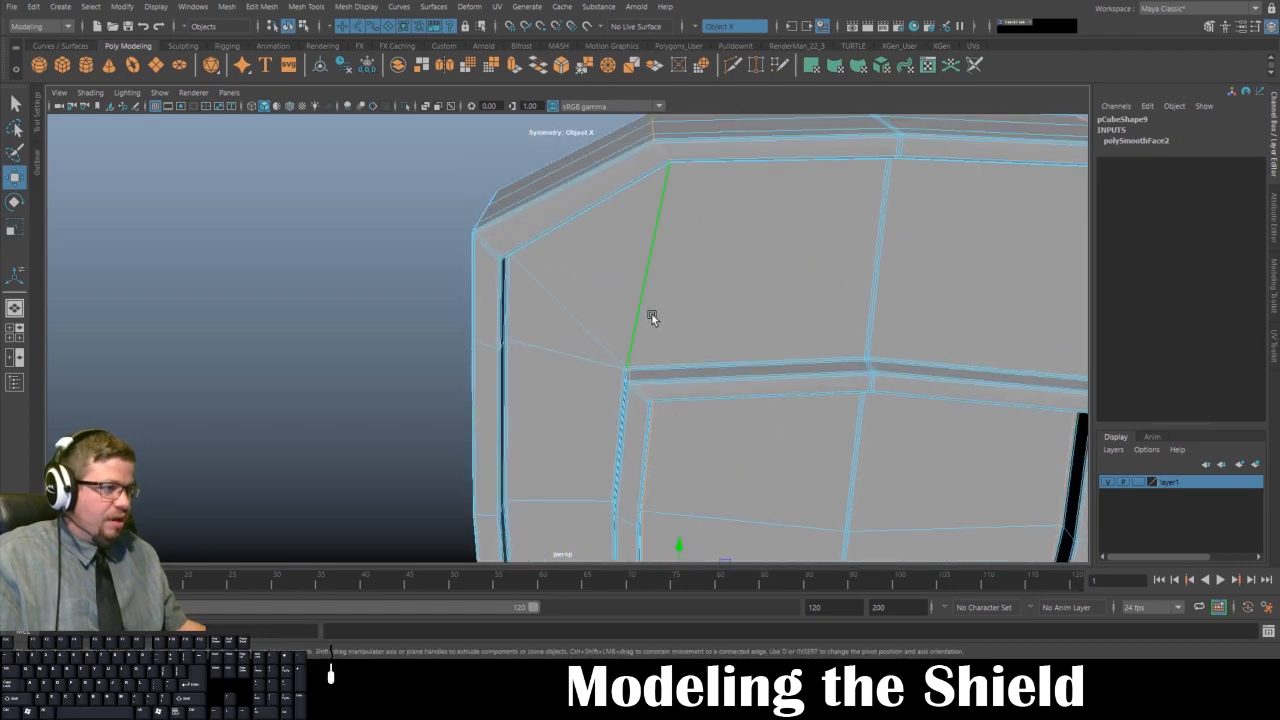
pyautogui.keyDown('alt'); pyautogui.moveTo(652, 314); pyautogui.dragTo(574, 369); pyautogui.keyUp('alt')
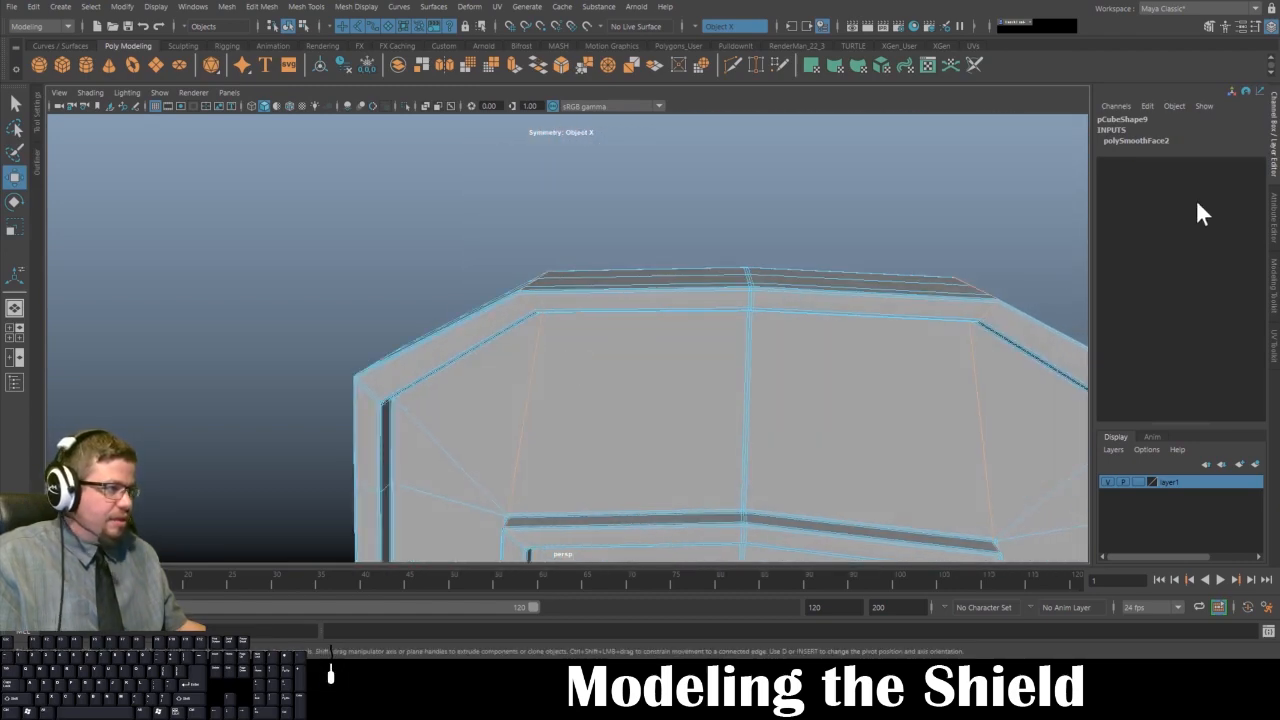
# - Inspect the polySmoothFace2 attributes, return the shield to object mode, and inspect its shape attributes
pyautogui.click(1275, 210)
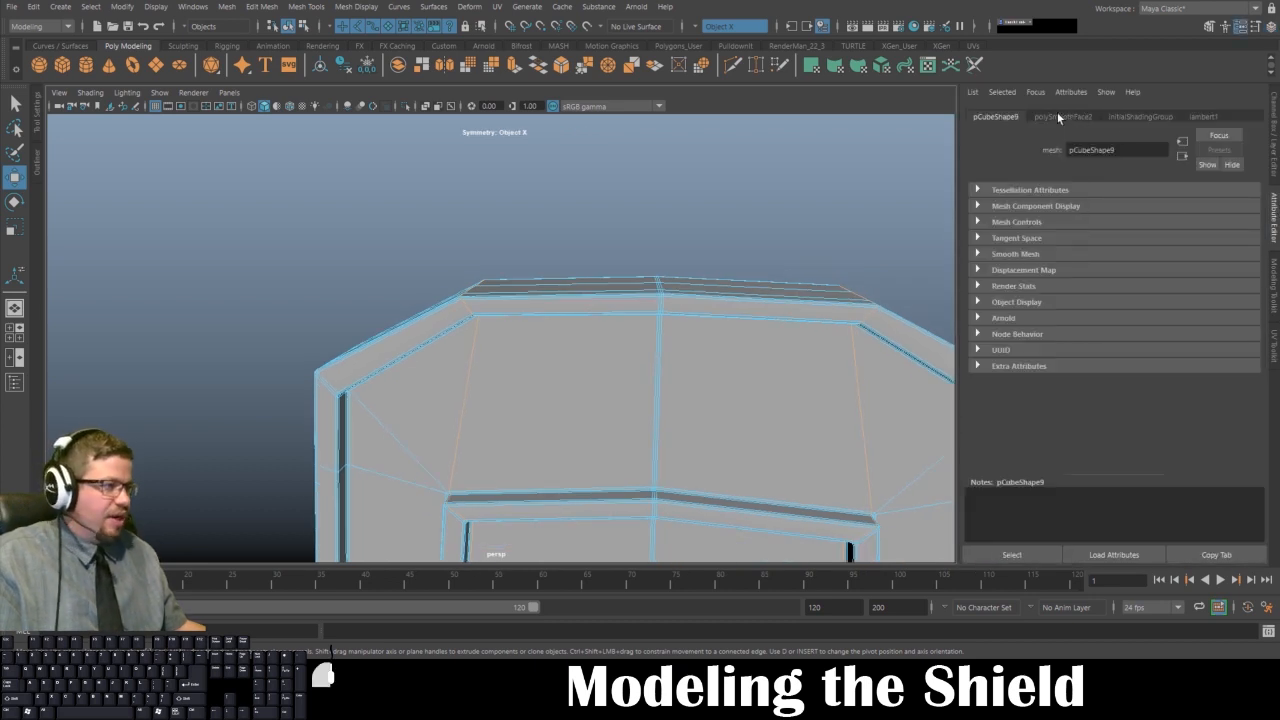
pyautogui.click(1059, 116)
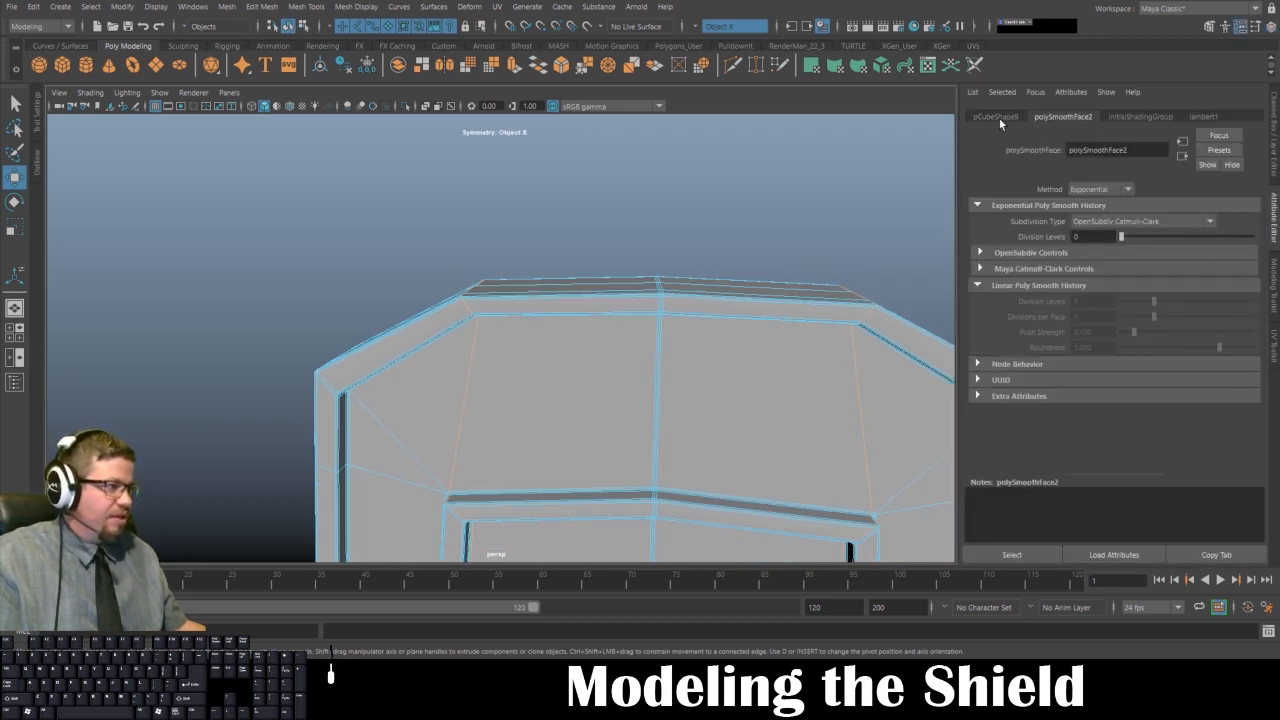
pyautogui.click(1271, 230)
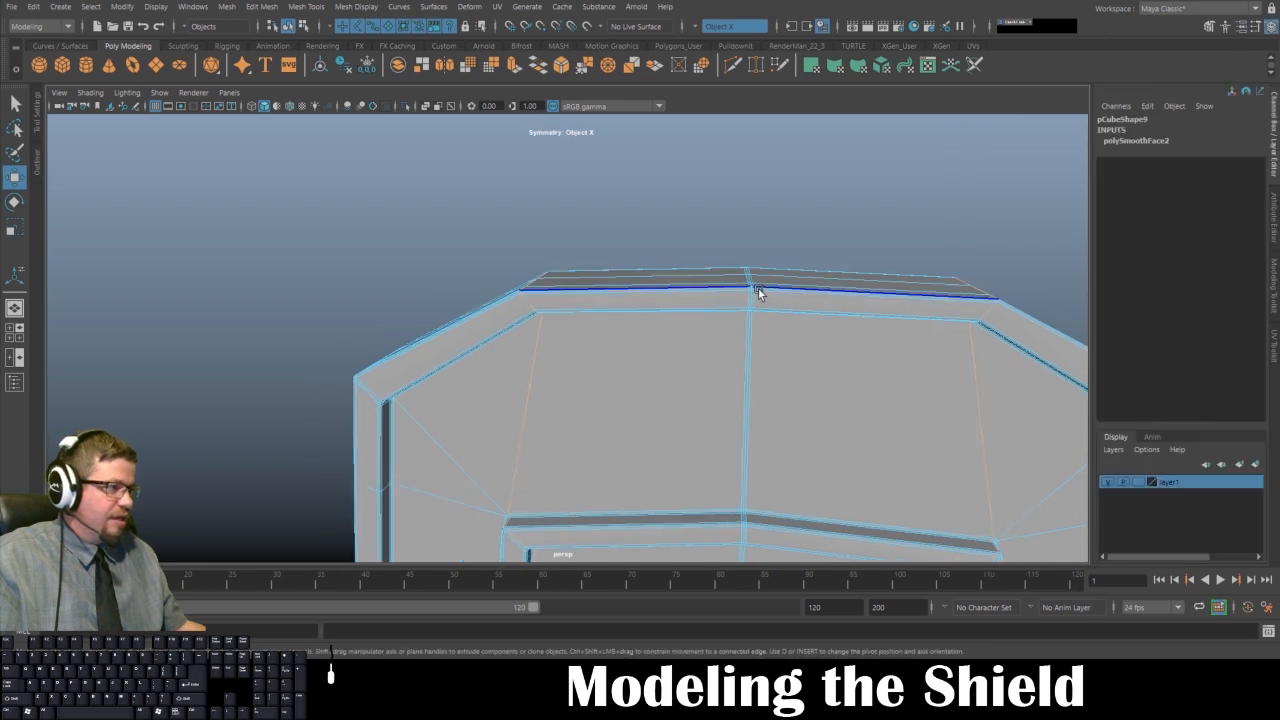
pyautogui.moveTo(760, 286); pyautogui.dragTo(840, 321, button='right')
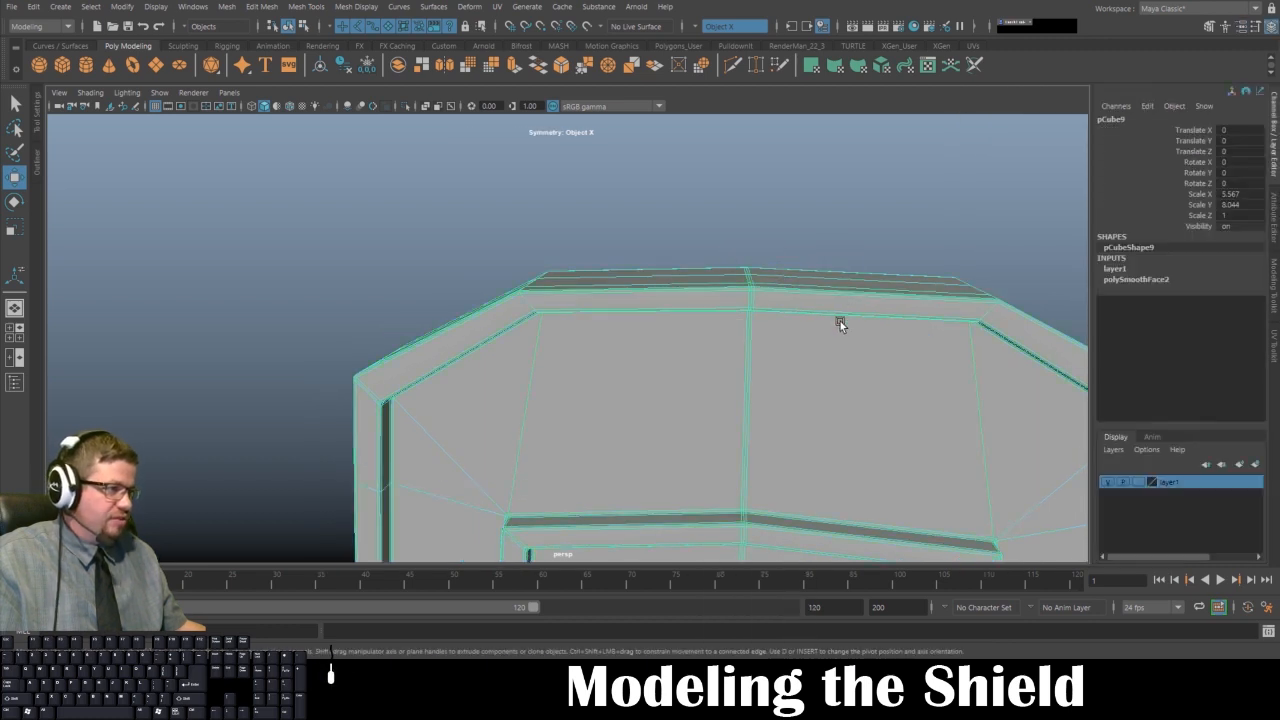
pyautogui.click(1274, 222)
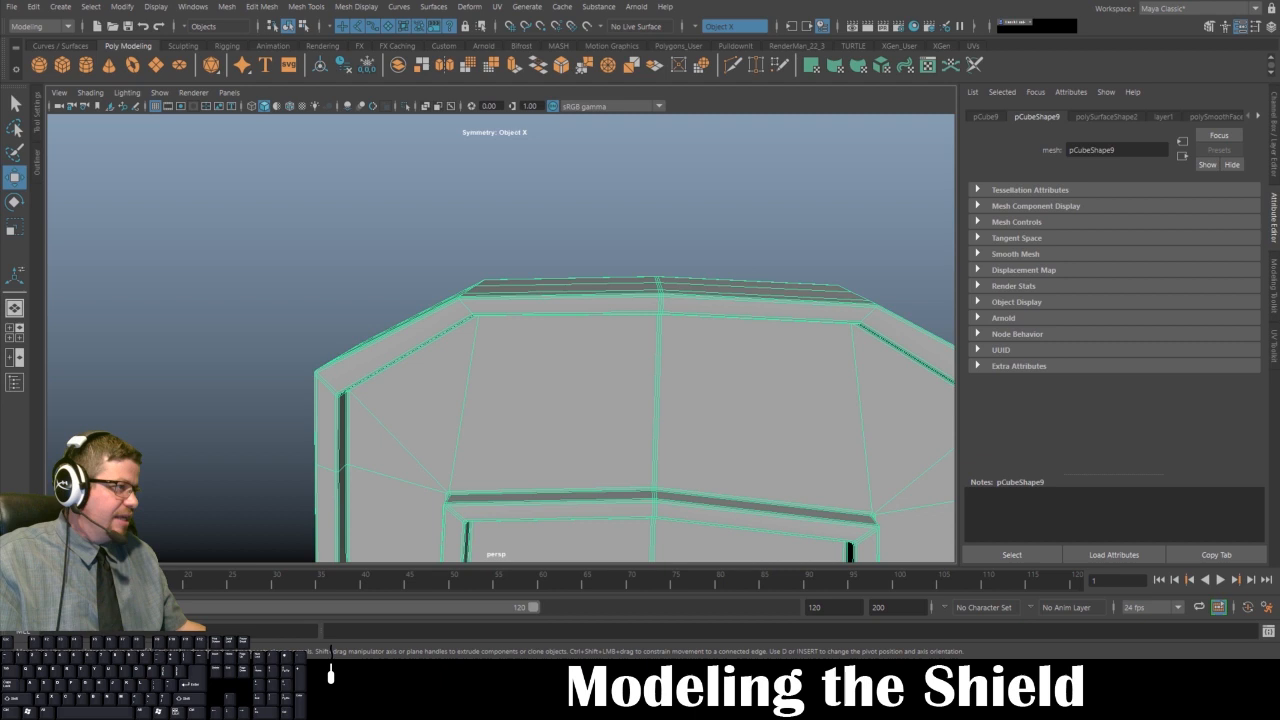
# - Set the Divisions of the shield's polySmoothFace2 node to 1
pyautogui.click(1266, 142)
pyautogui.click(1140, 279)
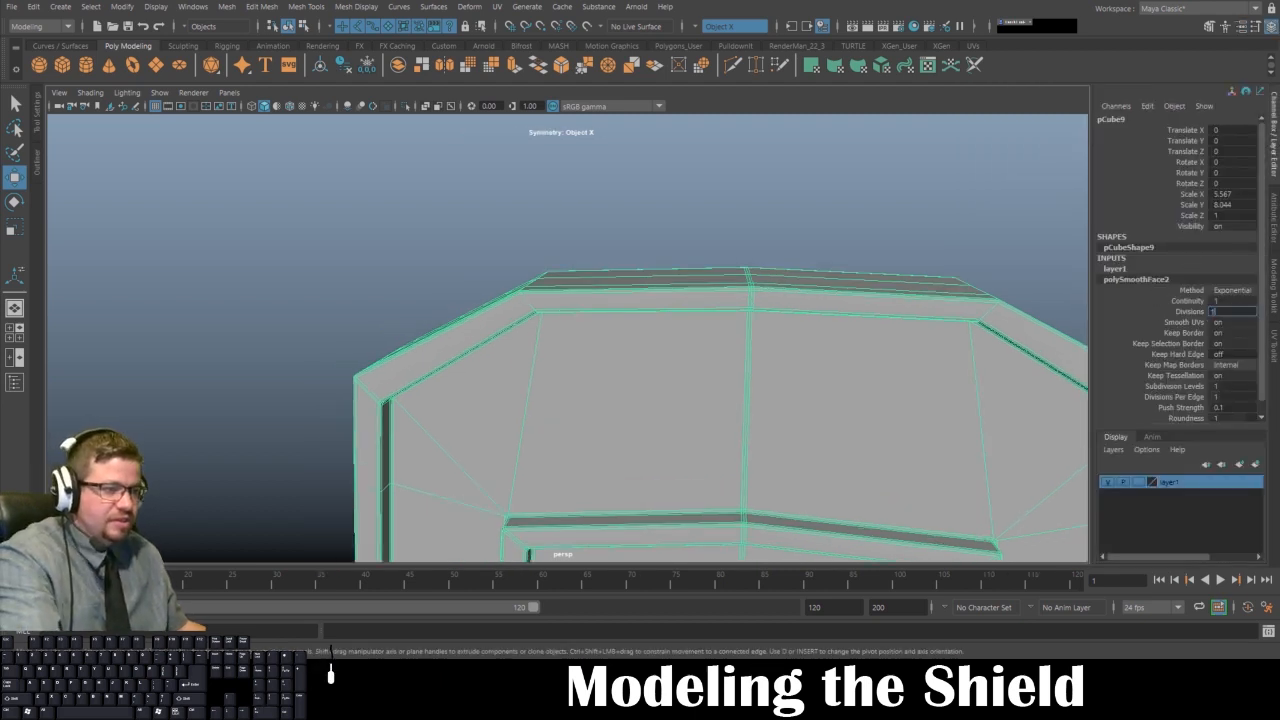
pyautogui.press('Return')
pyautogui.moveTo(667, 325); pyautogui.dragTo(749, 283, button='right')
# - Examine the subdivided shield and its notched upper corners from several angles
pyautogui.keyDown('alt'); pyautogui.moveTo(840, 312); pyautogui.dragTo(772, 300, button='right'); pyautogui.keyUp('alt')
pyautogui.click(772, 274)
pyautogui.keyDown('alt'); pyautogui.moveTo(870, 340); pyautogui.dragTo(812, 340, button='right'); pyautogui.keyUp('alt')
pyautogui.keyDown('alt'); pyautogui.moveTo(812, 340); pyautogui.dragTo(756, 188, button='middle'); pyautogui.keyUp('alt')
pyautogui.keyDown('alt'); pyautogui.moveTo(756, 188); pyautogui.dragTo(716, 387, button='right'); pyautogui.keyUp('alt')
pyautogui.keyDown('alt'); pyautogui.moveTo(716, 387); pyautogui.dragTo(591, 305); pyautogui.keyUp('alt')
pyautogui.keyDown('alt'); pyautogui.moveTo(591, 305); pyautogui.dragTo(572, 252, button='middle'); pyautogui.keyUp('alt')
pyautogui.click(546, 295)
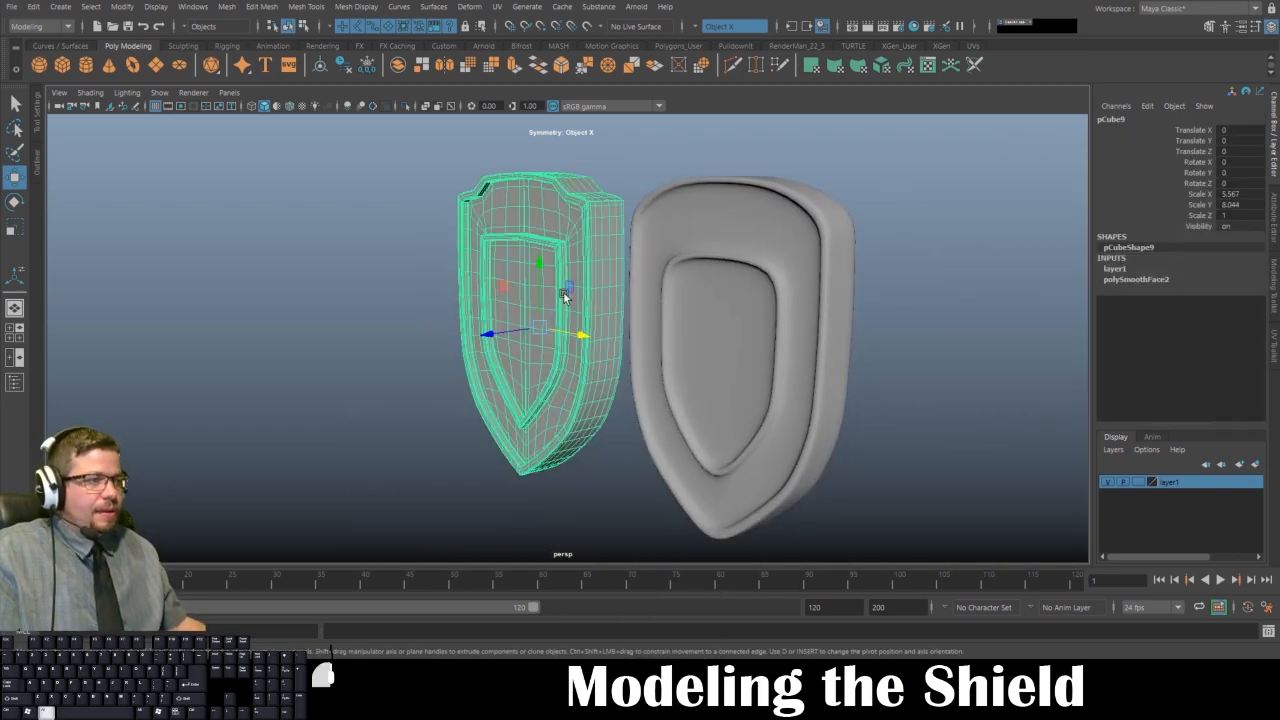
pyautogui.keyDown('alt'); pyautogui.moveTo(588, 293); pyautogui.dragTo(636, 293); pyautogui.keyUp('alt')
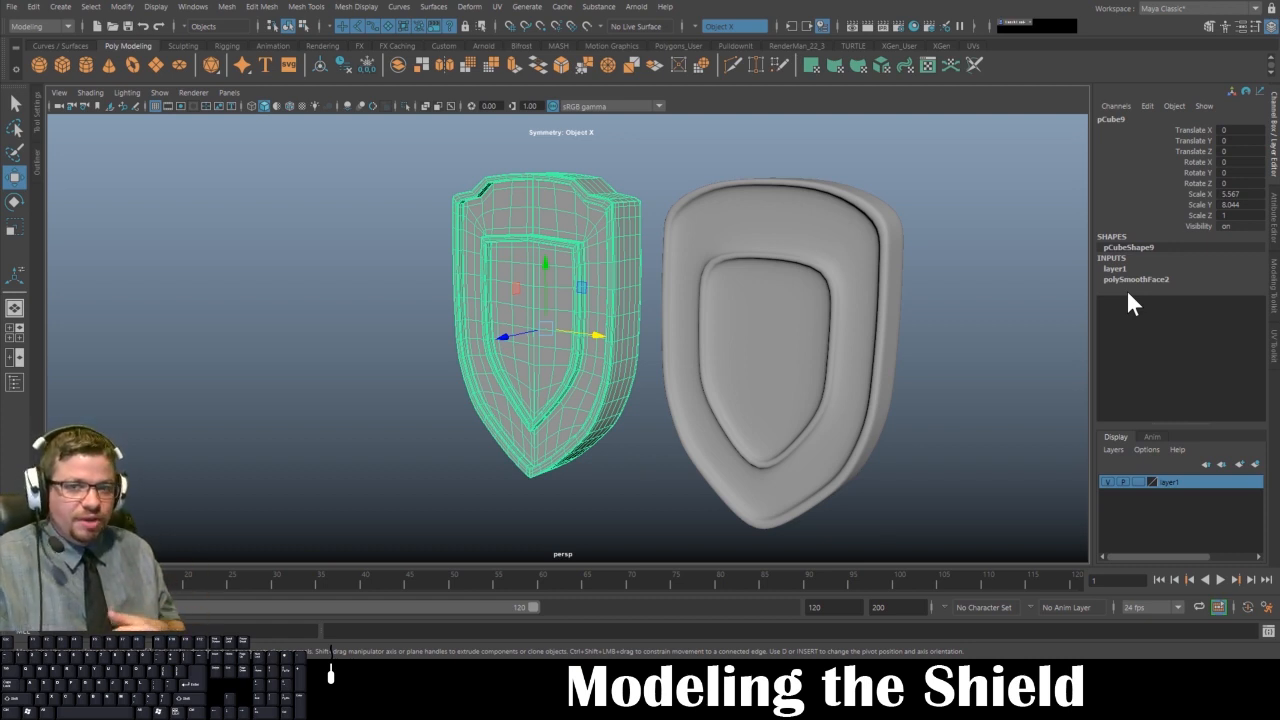
# - Compare the notched shield with the rounded second shield from the front and side, leaving the notched shield selected
pyautogui.click(855, 222)
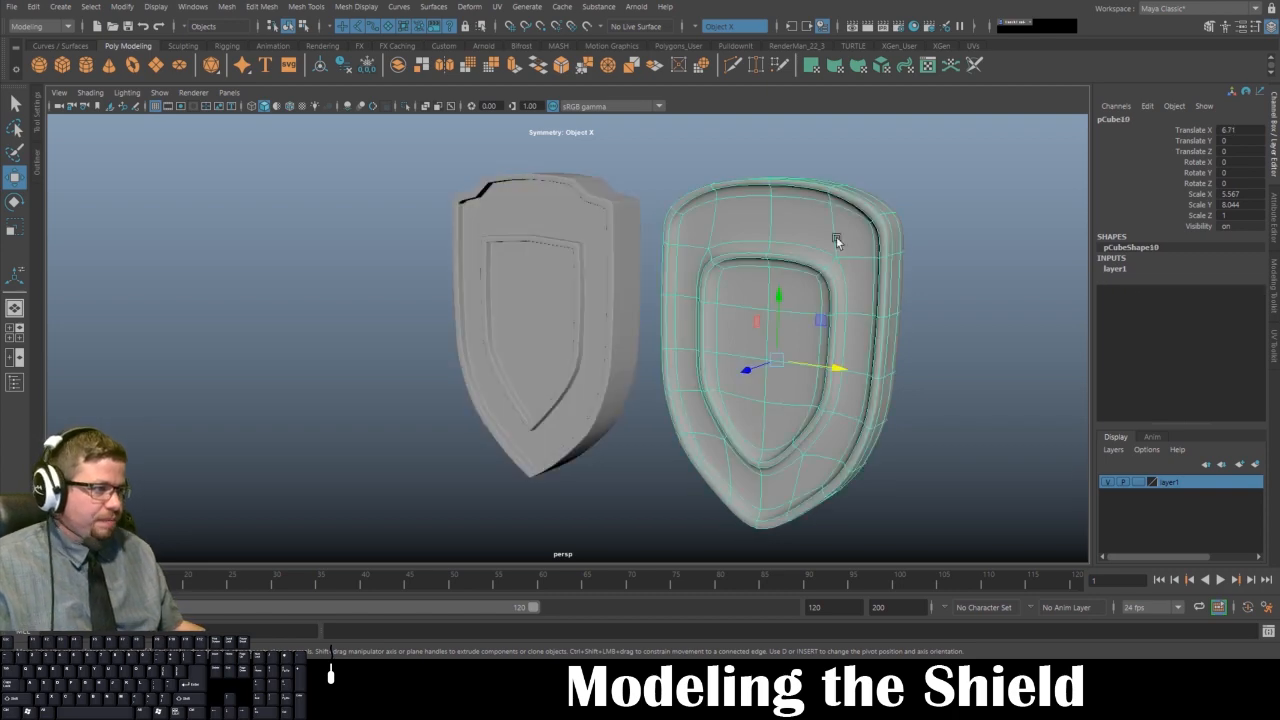
pyautogui.click(650, 170)
pyautogui.click(542, 215)
pyautogui.keyDown('alt'); pyautogui.moveTo(534, 221); pyautogui.dragTo(708, 243); pyautogui.keyUp('alt')
pyautogui.click(888, 303)
pyautogui.keyDown('alt'); pyautogui.moveTo(888, 303); pyautogui.dragTo(630, 338); pyautogui.keyUp('alt')
pyautogui.keyDown('alt'); pyautogui.moveTo(470, 285); pyautogui.dragTo(512, 285, button='right'); pyautogui.keyUp('alt')
pyautogui.click(557, 204)
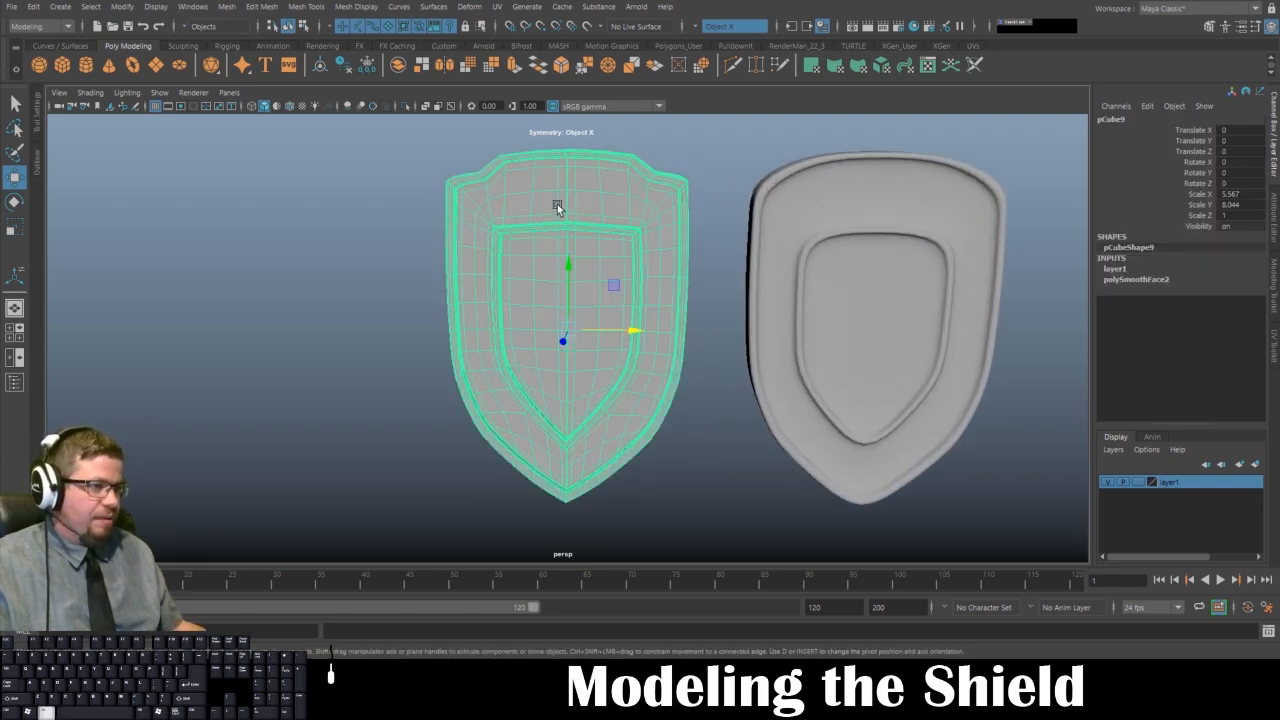
pyautogui.keyDown('alt'); pyautogui.moveTo(529, 212); pyautogui.dragTo(527, 240, button='middle'); pyautogui.keyUp('alt')
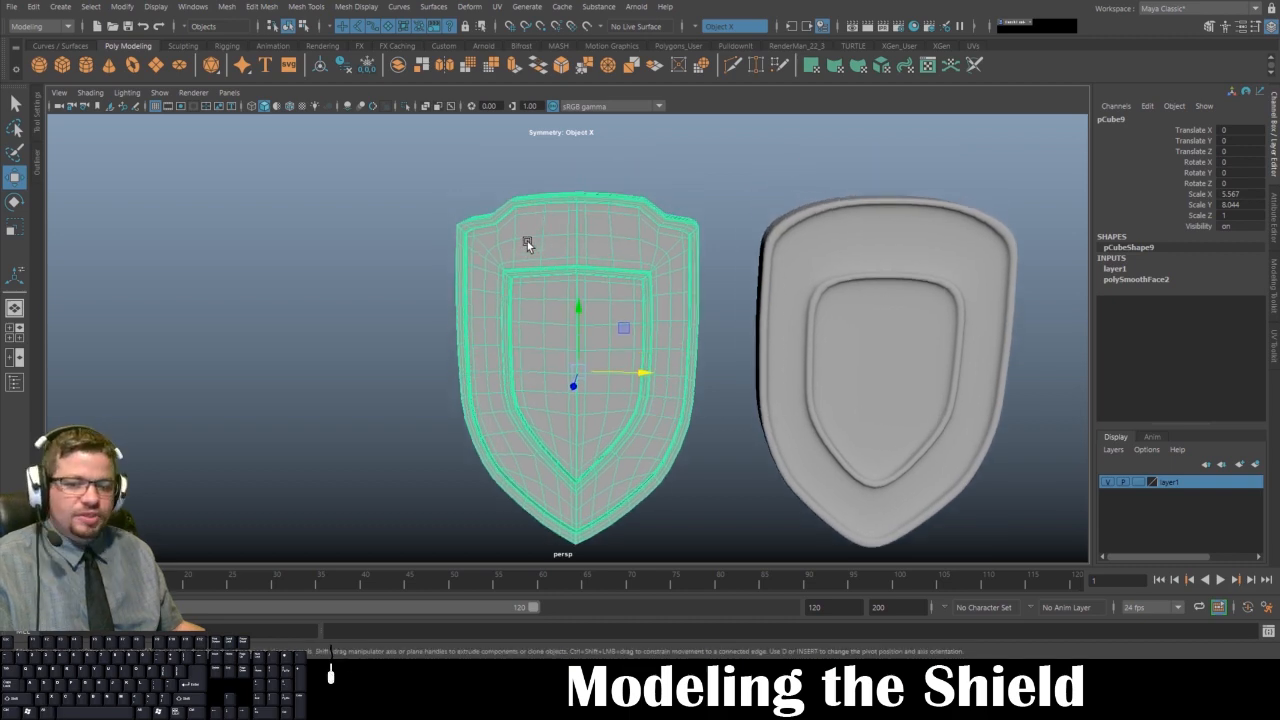
pyautogui.press('1')
pyautogui.click(541, 172)
pyautogui.keyDown('alt'); pyautogui.moveTo(540, 261); pyautogui.dragTo(557, 277); pyautogui.keyUp('alt')
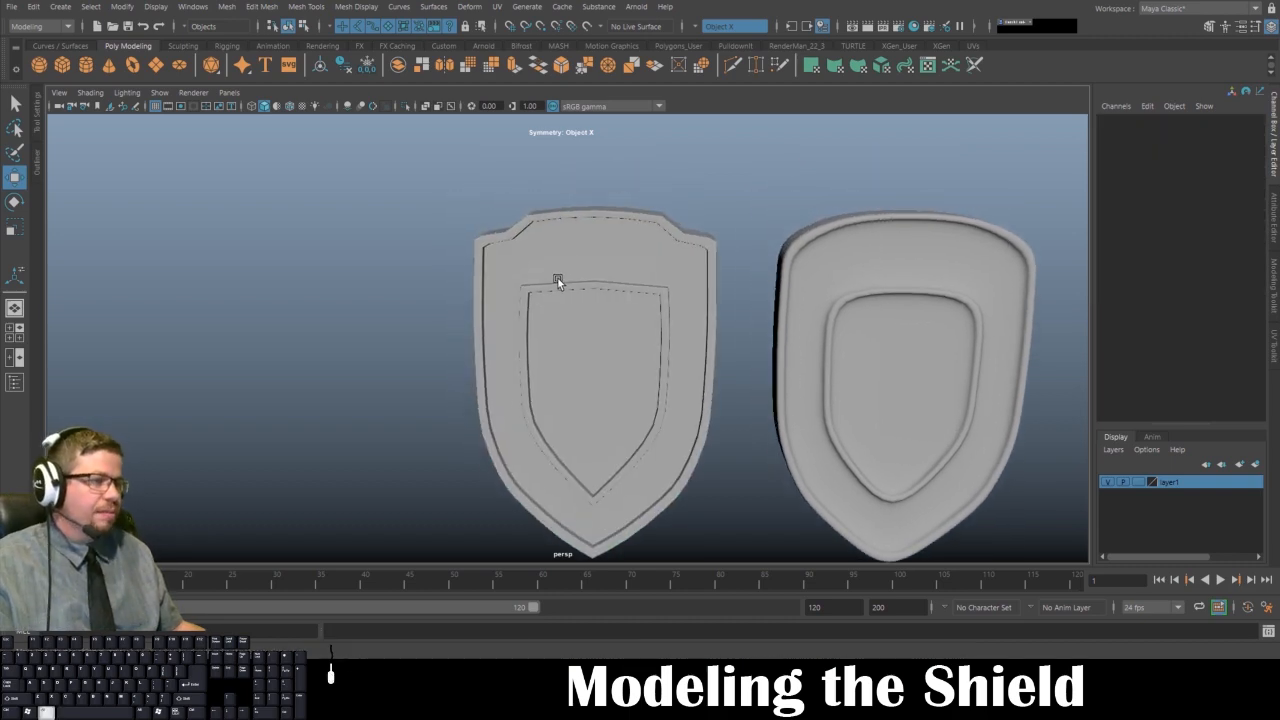
pyautogui.click(560, 274)
pyautogui.keyDown('alt'); pyautogui.moveTo(560, 274); pyautogui.dragTo(528, 203, button='middle'); pyautogui.keyUp('alt')
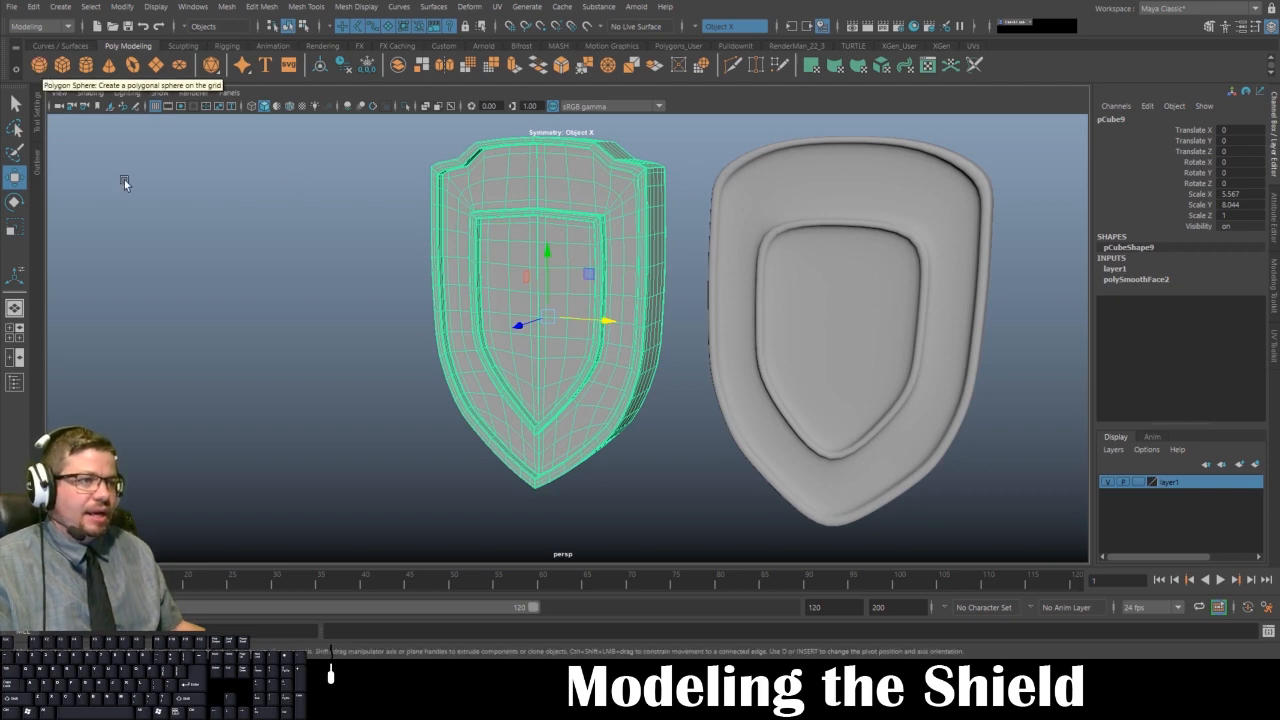
# - Create a polygon sphere over the reference sketch in the front view
pyautogui.press('space')
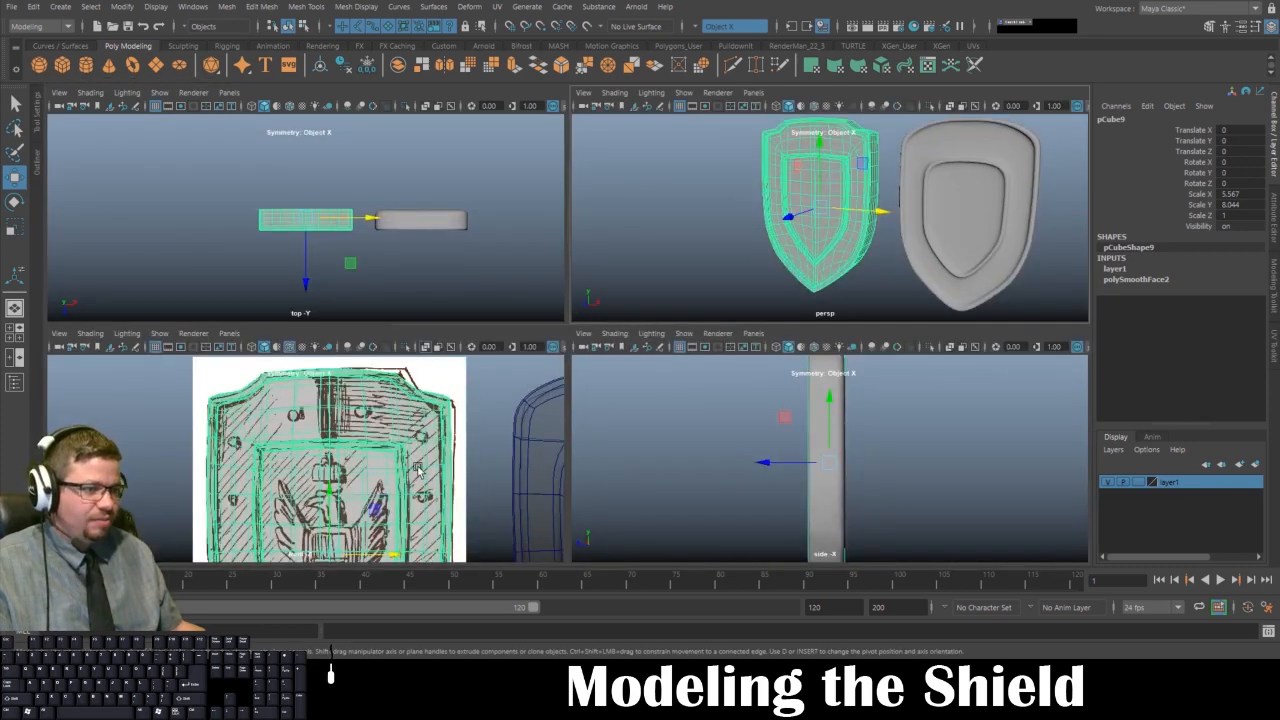
pyautogui.press('space')
pyautogui.keyDown('alt'); pyautogui.moveTo(506, 412); pyautogui.dragTo(432, 306, button='right'); pyautogui.keyUp('alt')
pyautogui.click(38, 66)
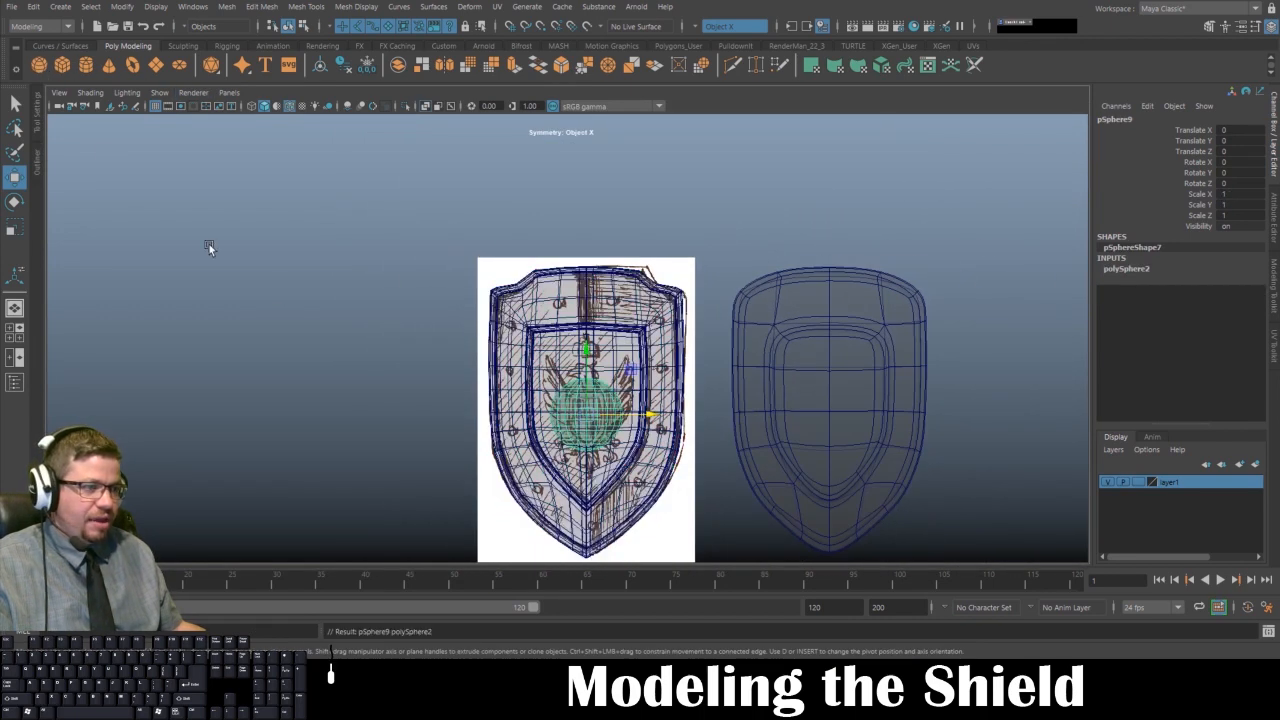
# - Set the sphere's Subdivisions Axis and Subdivisions Height to 8
pyautogui.hotkey('ctrl', 'a')
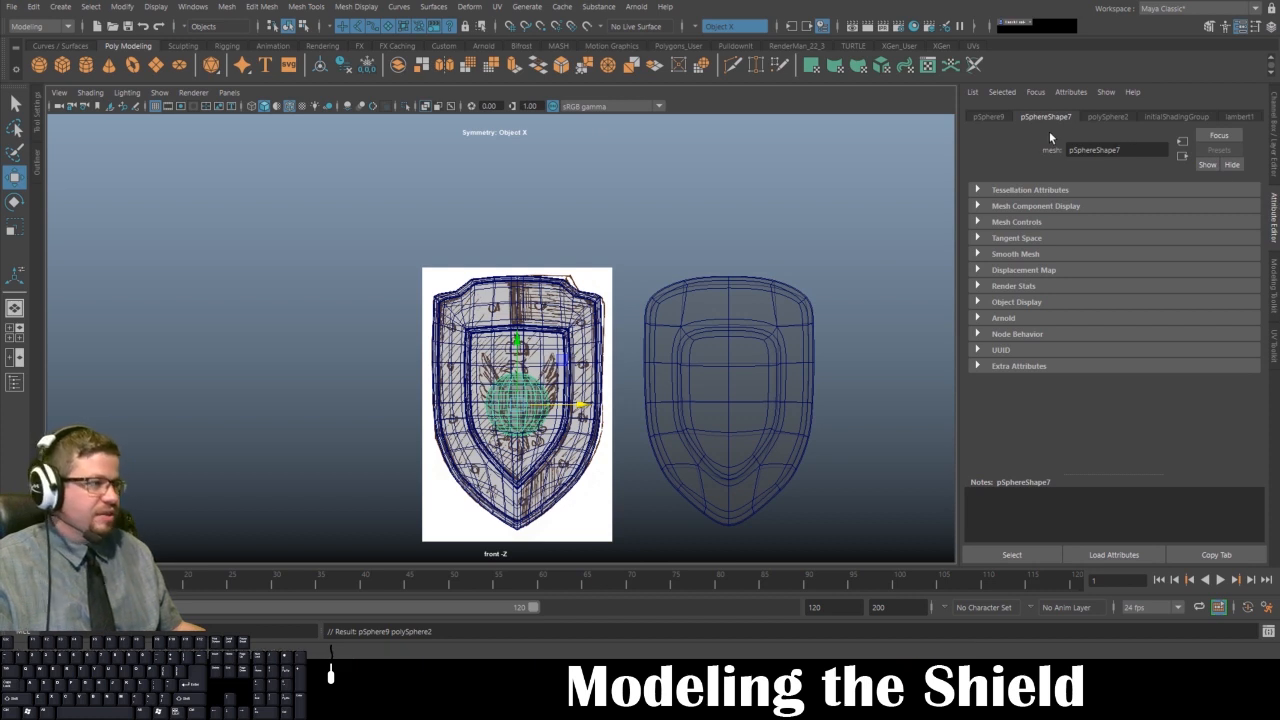
pyautogui.click(1105, 118)
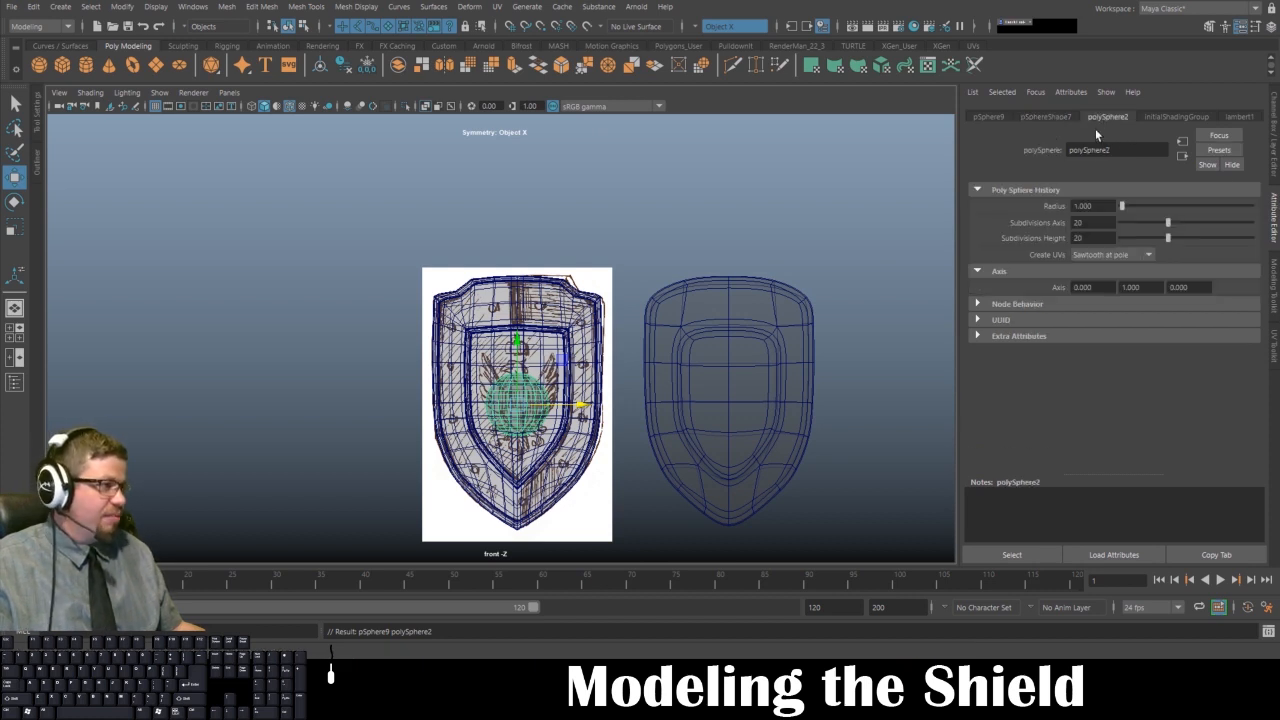
pyautogui.doubleClick(1090, 222)
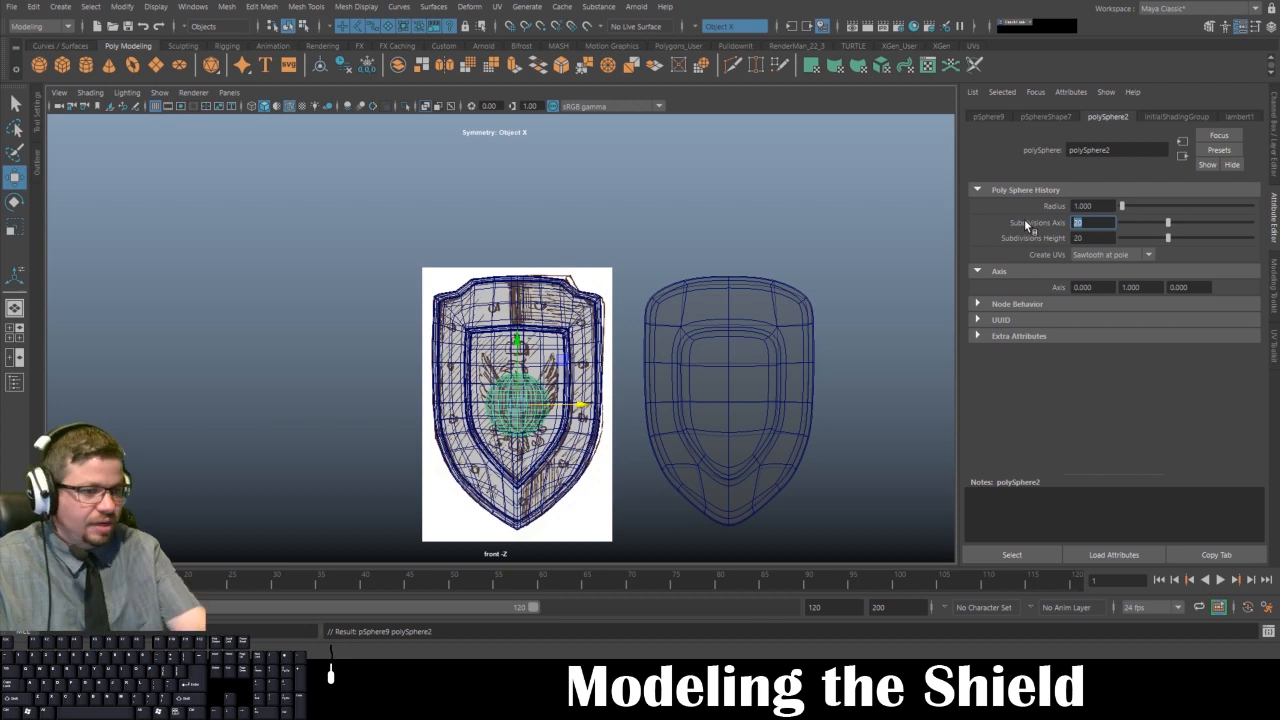
pyautogui.write('8')
pyautogui.press('Tab')
pyautogui.write('8')
pyautogui.press('Return')
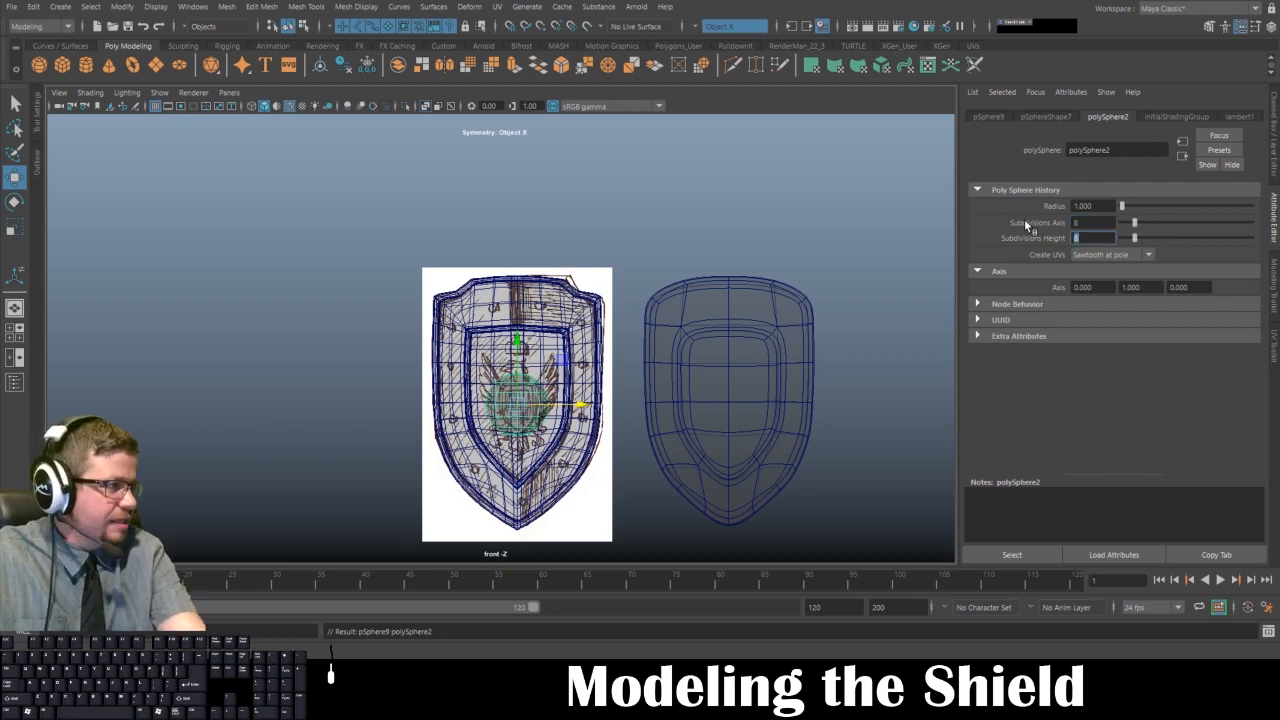
# - Move the sphere along X to about -4.1, clear of the shield and its sketch
pyautogui.keyDown('alt'); pyautogui.moveTo(635, 340); pyautogui.dragTo(646, 313, button='middle'); pyautogui.keyUp('alt')
pyautogui.press('1')
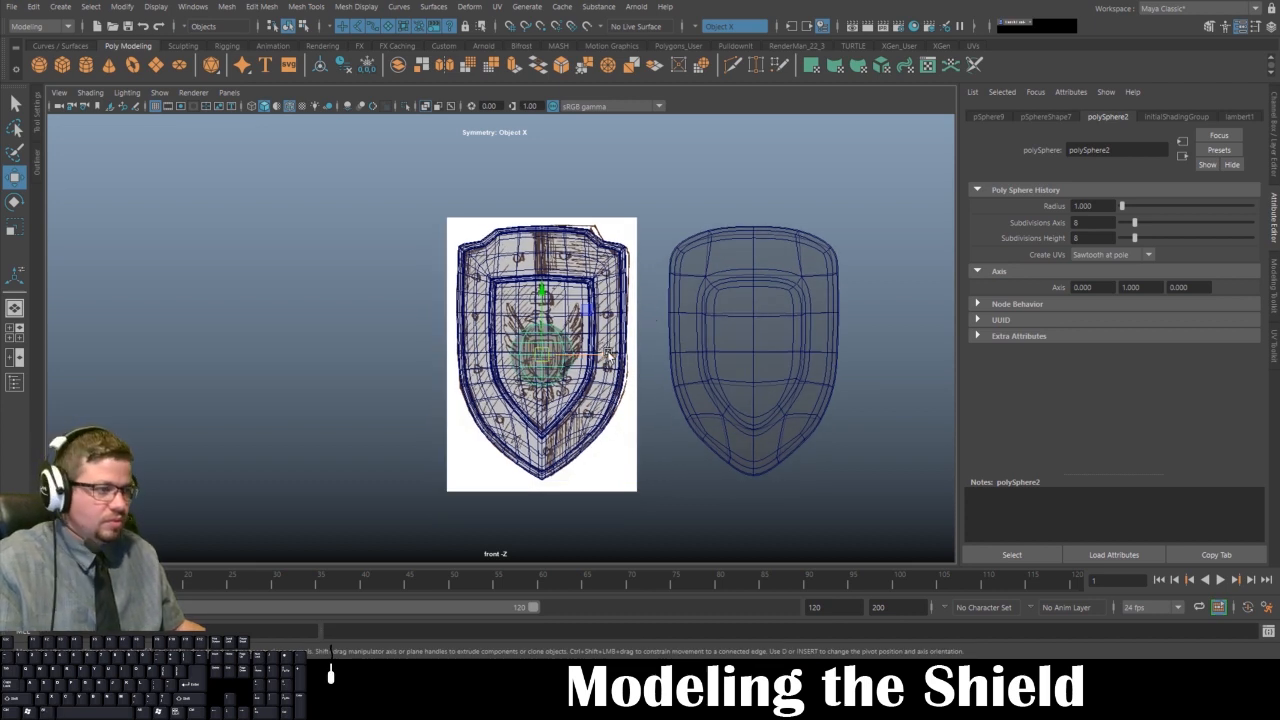
pyautogui.moveTo(608, 357); pyautogui.dragTo(477, 357)
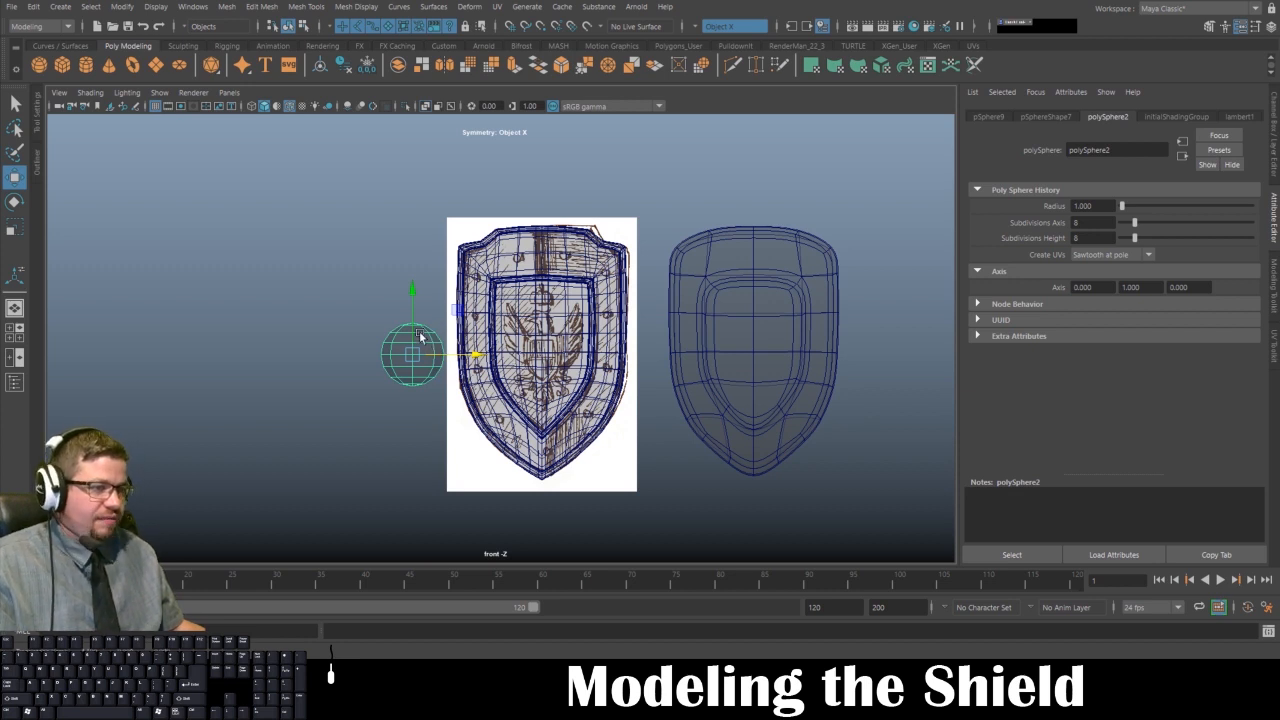
# - Delete the faces of the sphere's lower half and return the remaining dome to object mode
pyautogui.moveTo(420, 338); pyautogui.dragTo(413, 358, button='right')
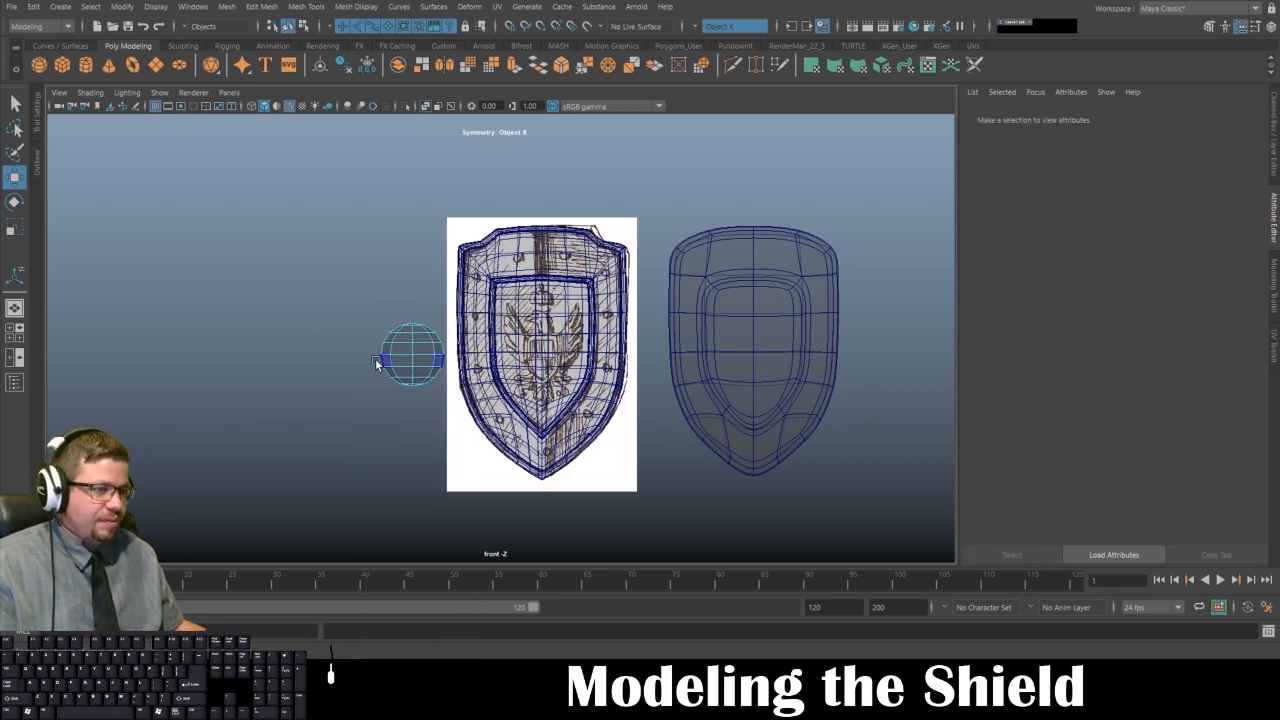
pyautogui.moveTo(418, 378); pyautogui.dragTo(448, 426)
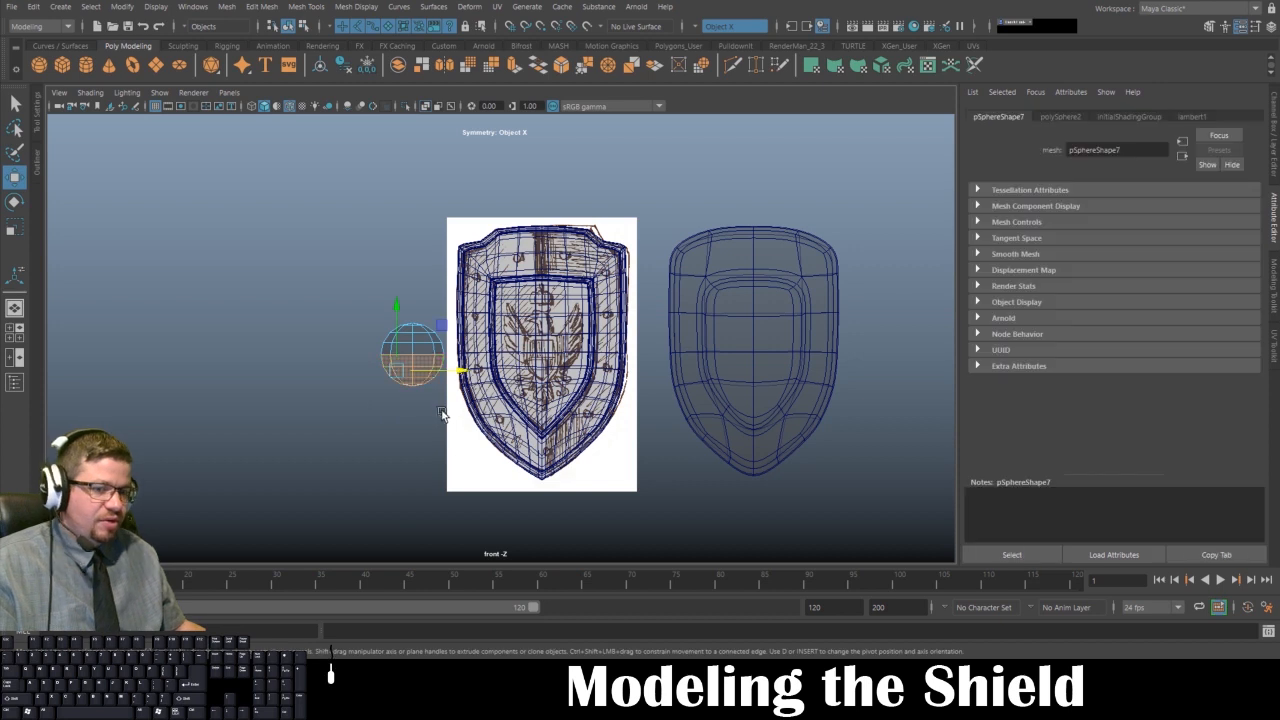
pyautogui.press('Delete')
pyautogui.moveTo(421, 322); pyautogui.dragTo(482, 304, button='right')
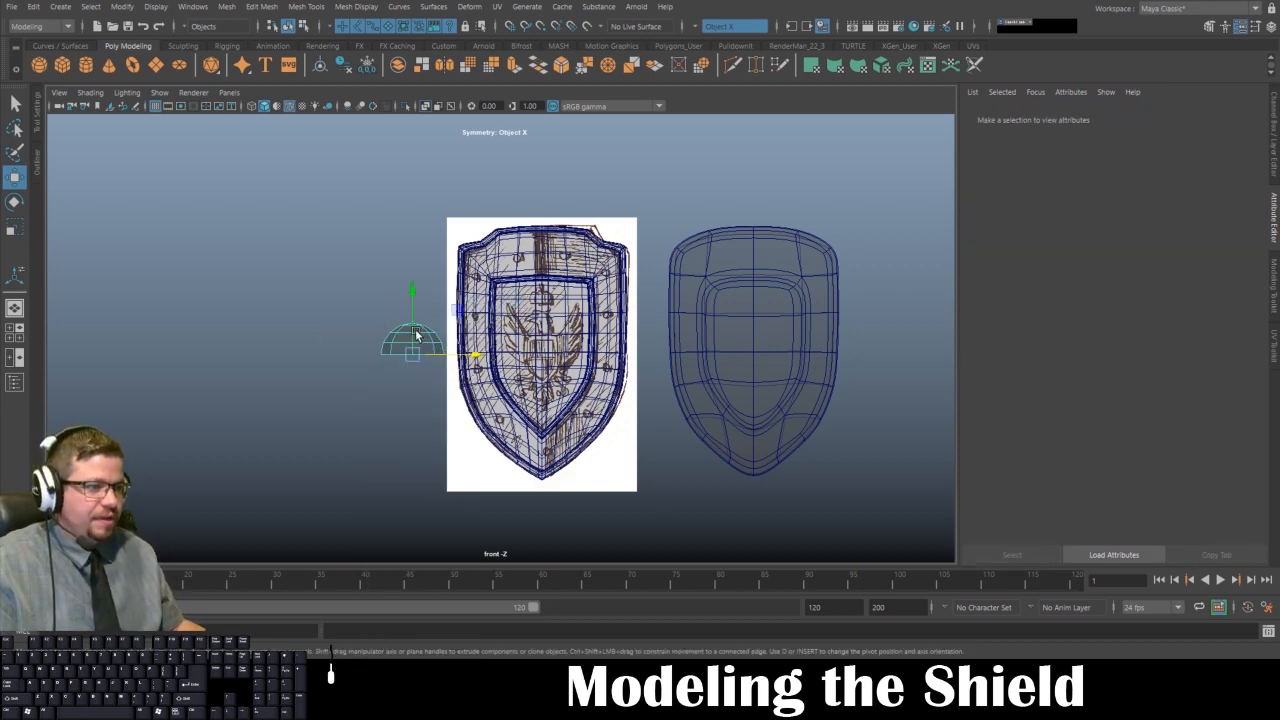
pyautogui.hotkey('ctrl', 'z')
pyautogui.click(425, 335)
pyautogui.moveTo(408, 339); pyautogui.dragTo(438, 286, button='right')
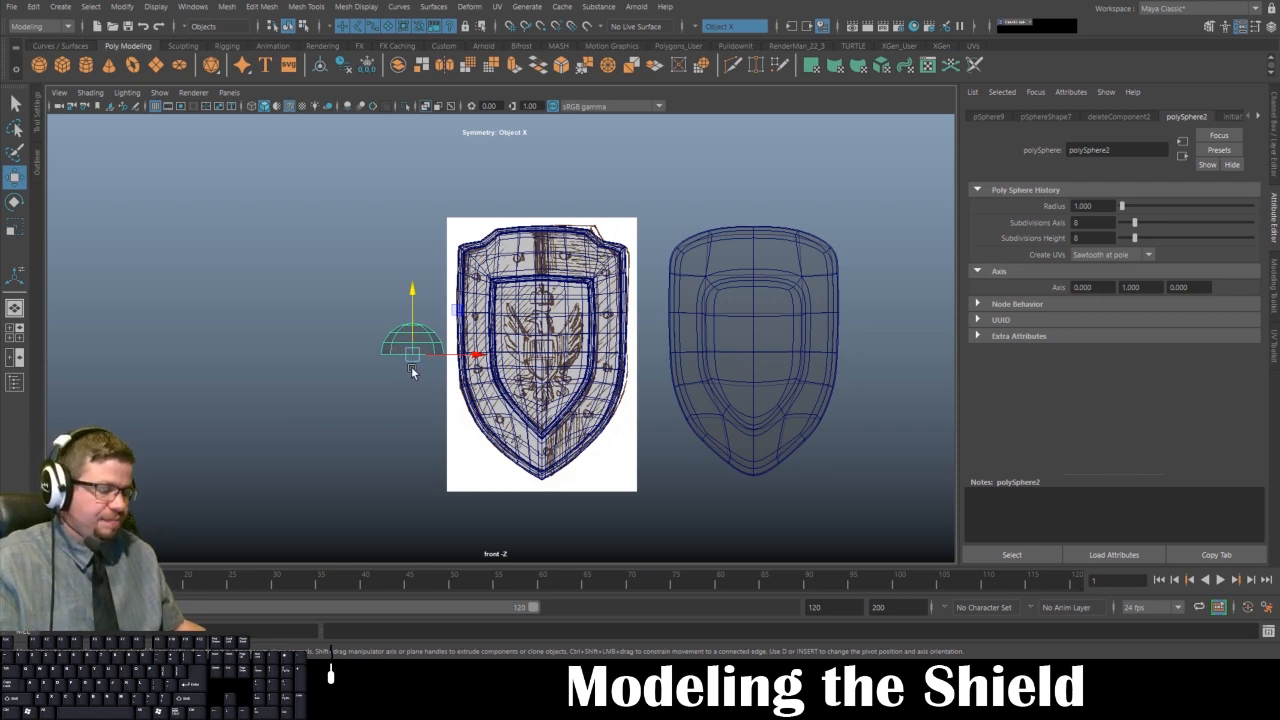
# - Rotate the half sphere forward and set its Rotate X to 90
pyautogui.press('e')
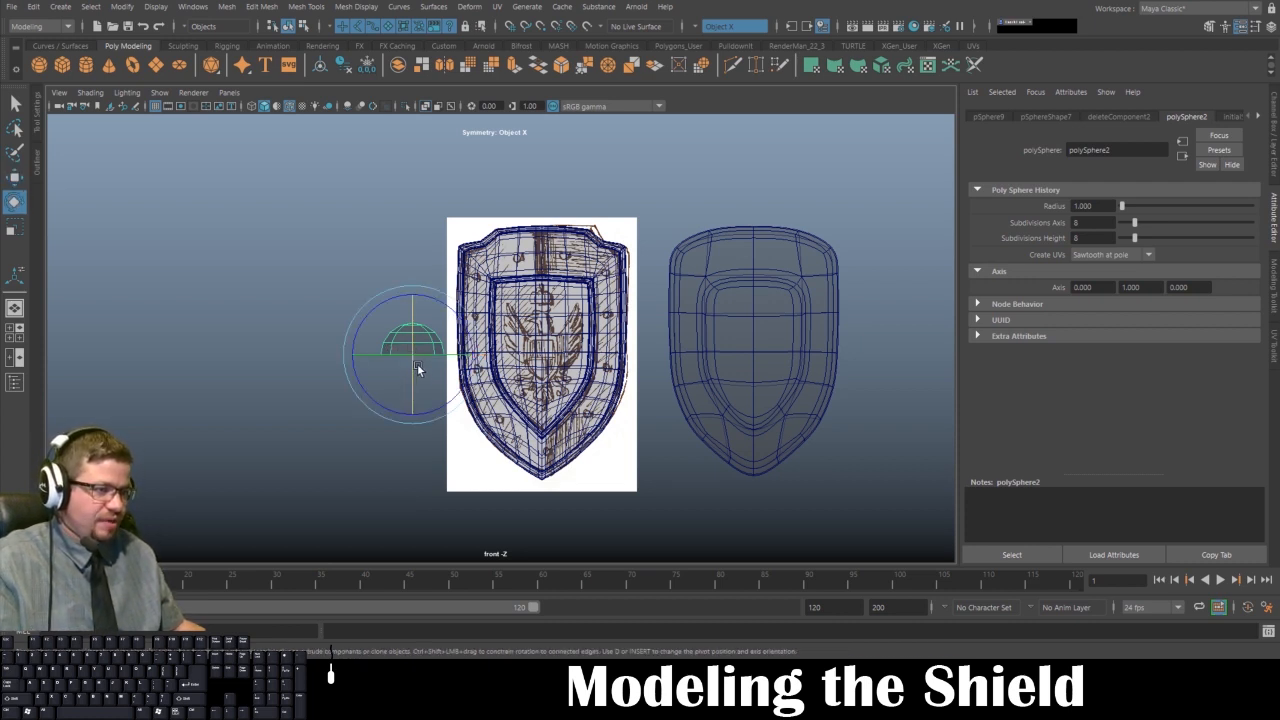
pyautogui.moveTo(413, 316); pyautogui.dragTo(416, 374)
pyautogui.click(1275, 140)
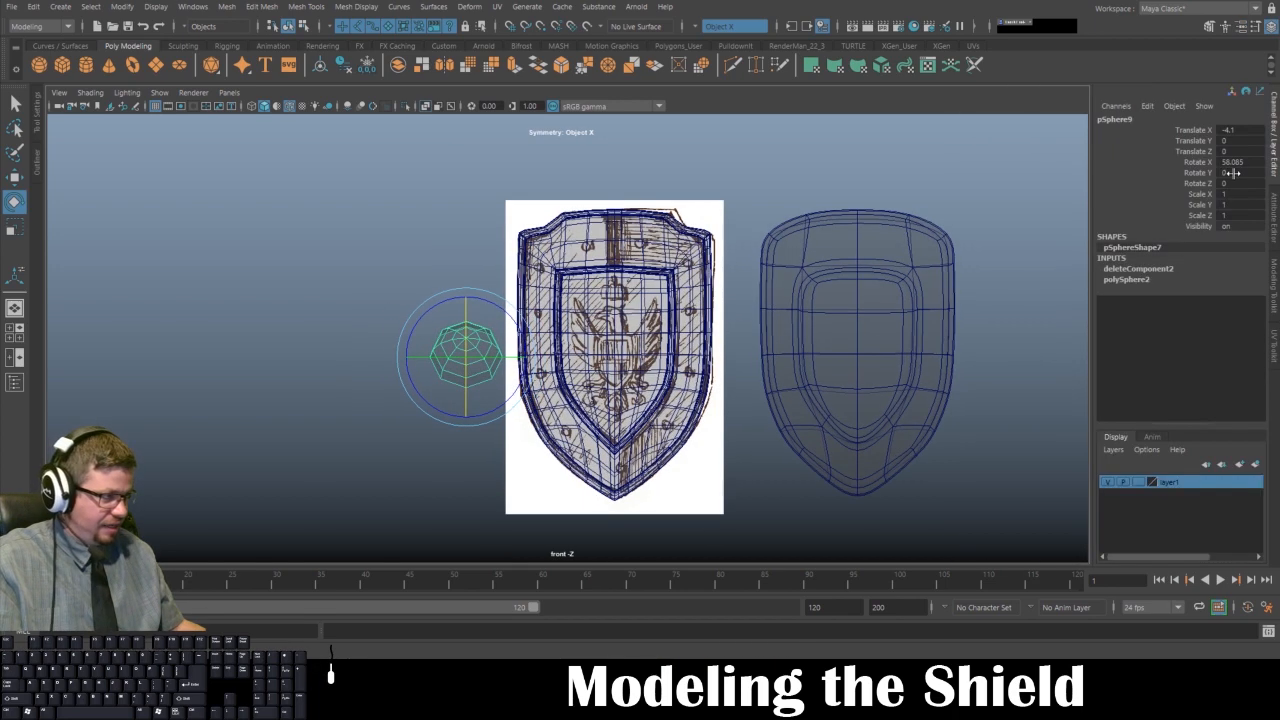
pyautogui.click(1238, 162)
pyautogui.write('90')
pyautogui.press('Return')
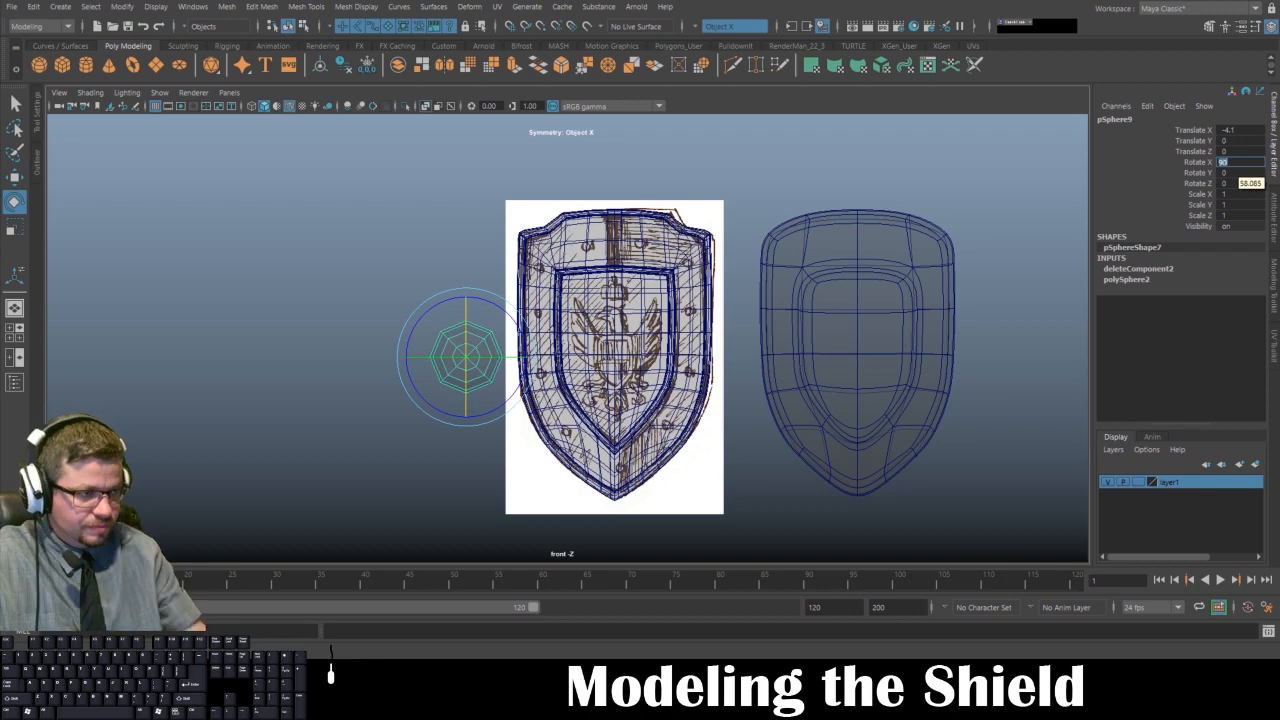
# - Scale the half sphere down to about 0.289 and snap it to the shield vertex nearest the sketch's upper-left rivet
pyautogui.keyDown('alt'); pyautogui.moveTo(460, 245); pyautogui.dragTo(562, 254, button='right'); pyautogui.keyUp('alt')
pyautogui.keyDown('alt'); pyautogui.moveTo(562, 254); pyautogui.dragTo(593, 293, button='middle'); pyautogui.keyUp('alt')
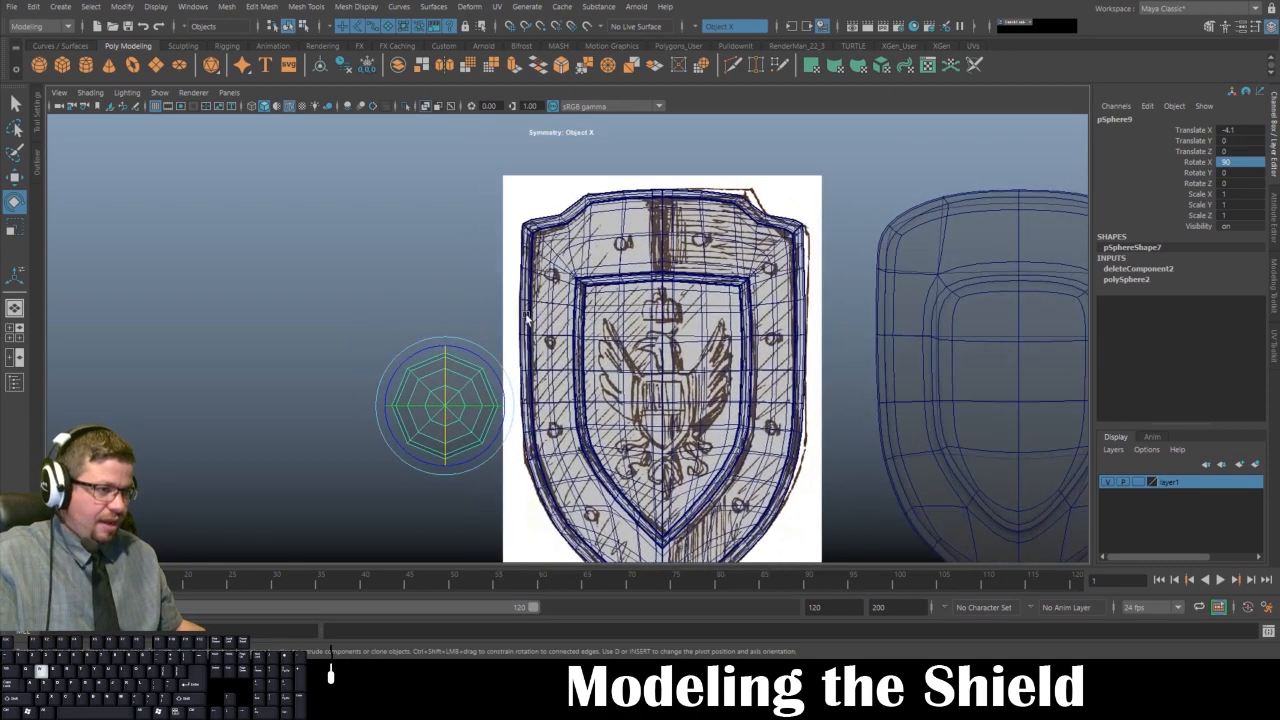
pyautogui.press('w')
pyautogui.press('r')
pyautogui.moveTo(444, 405); pyautogui.dragTo(622, 240)
pyautogui.press('w')
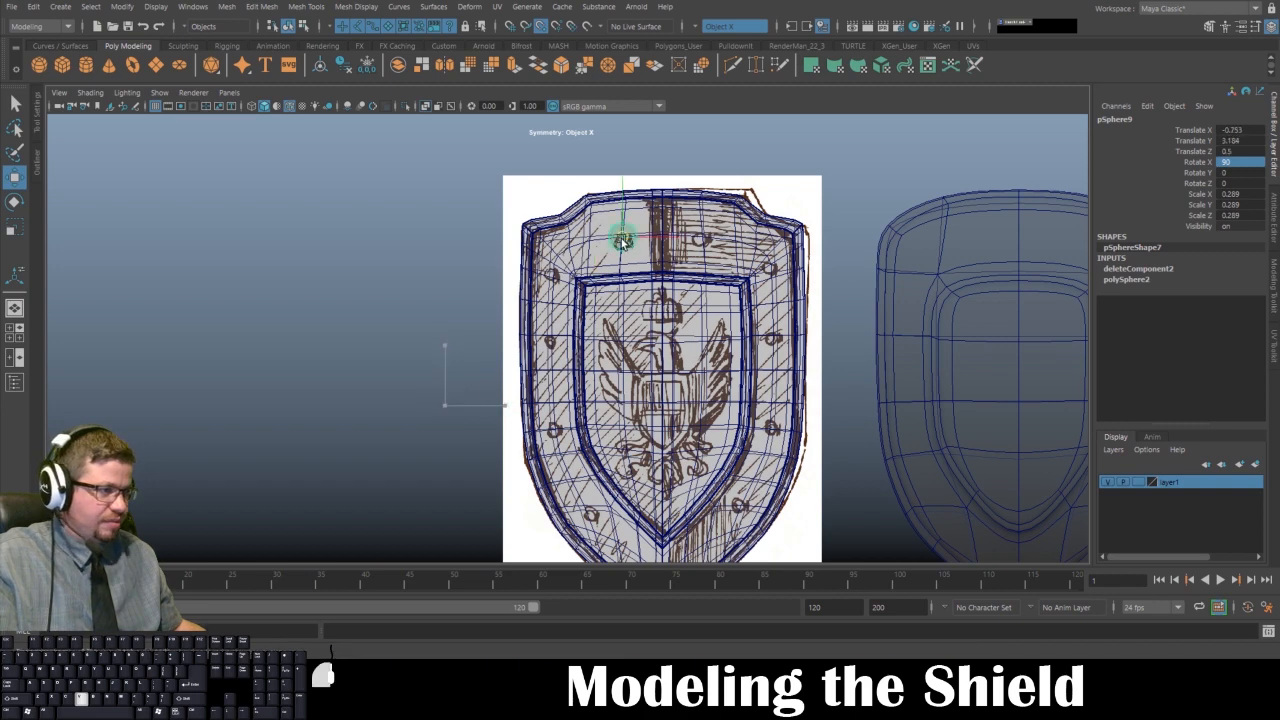
# - Shrink the half-sphere rivet to a scale of about 0.245 and check its size against the shield in perspective
pyautogui.press('f')
pyautogui.press('r')
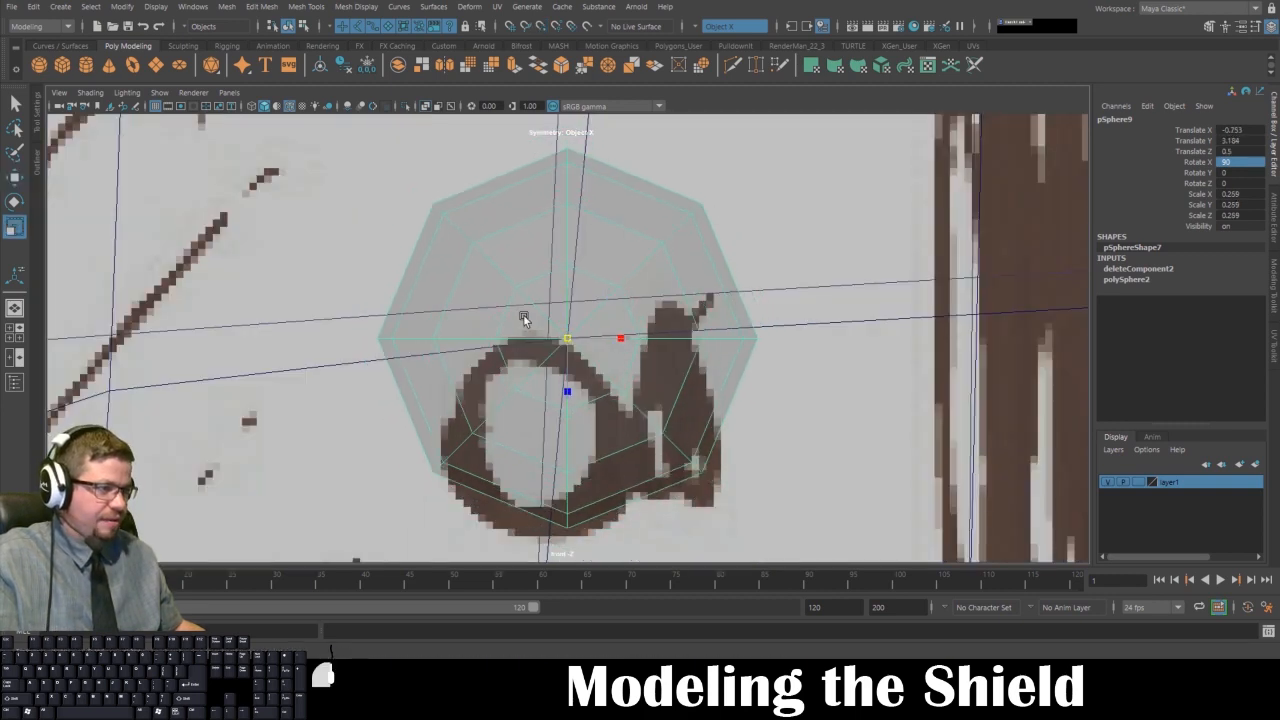
pyautogui.moveTo(523, 318); pyautogui.dragTo(508, 306, button='middle')
pyautogui.press('space')
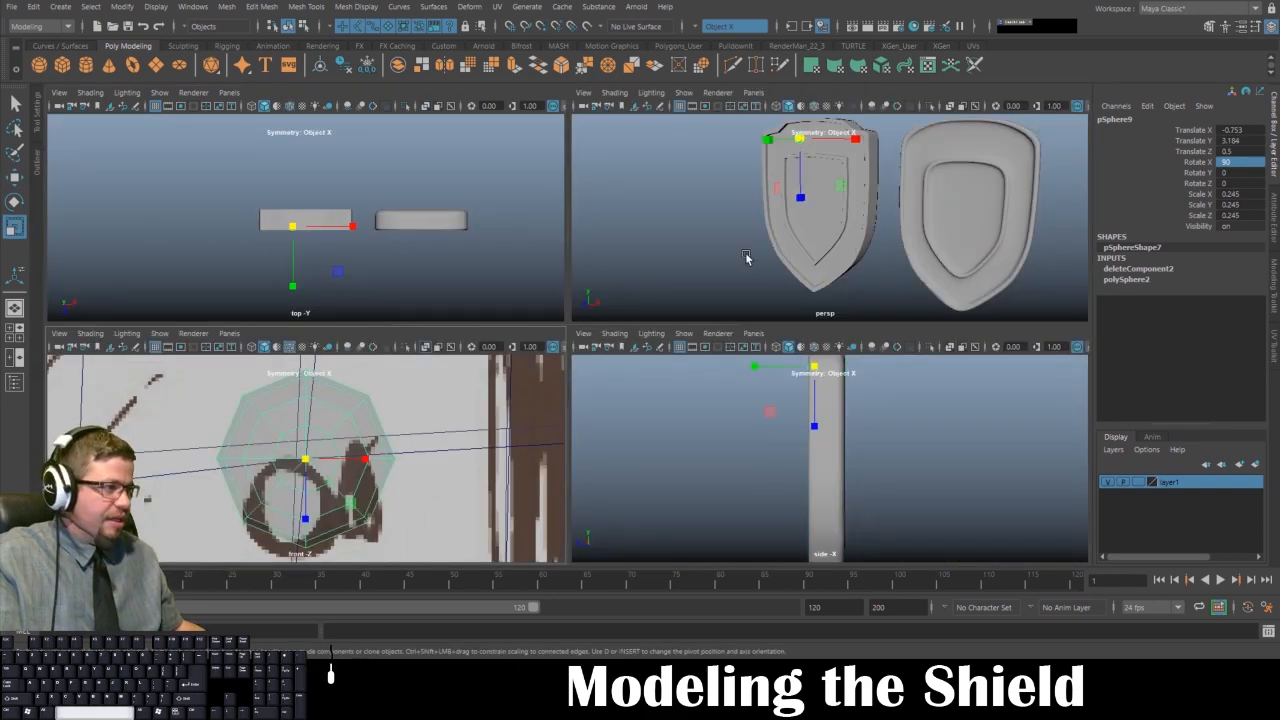
pyautogui.press('space')
pyautogui.keyDown('alt'); pyautogui.moveTo(537, 340); pyautogui.dragTo(515, 288); pyautogui.keyUp('alt')
pyautogui.press('space')
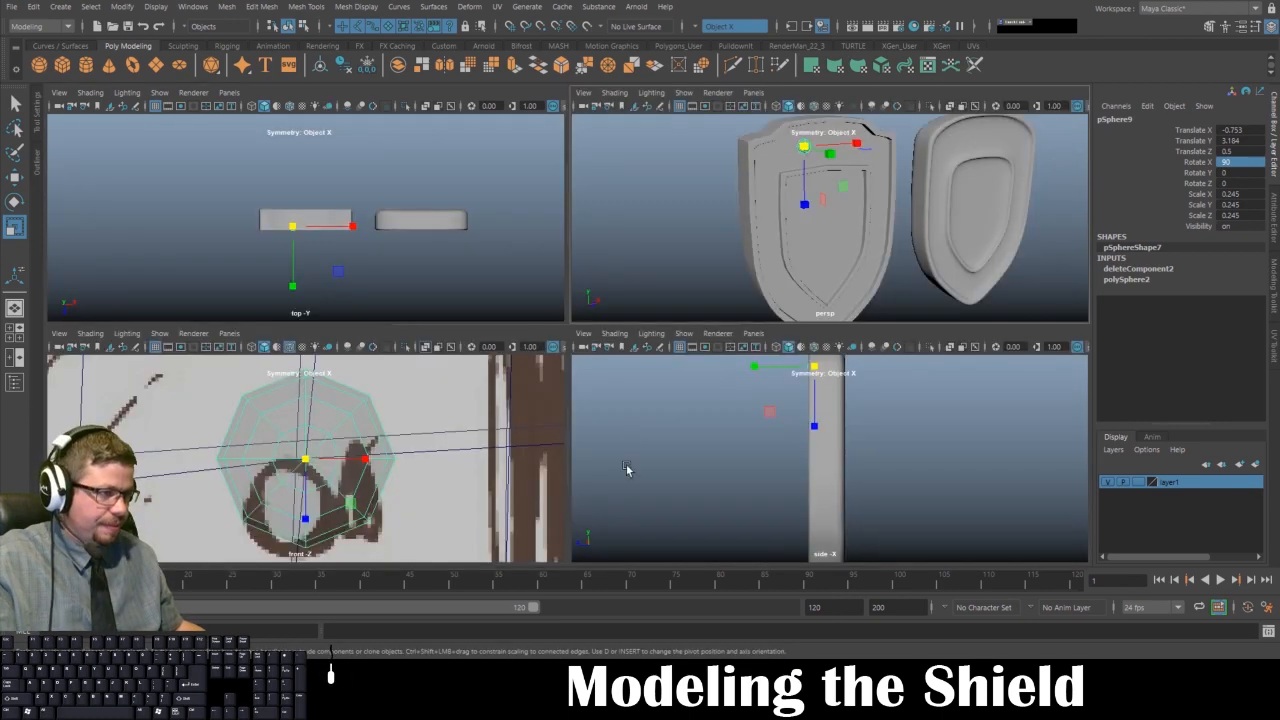
# - Scale the rivet to about 0.145 and align it over the drawn rivet circle in the front view
pyautogui.press('r')
pyautogui.moveTo(305, 459); pyautogui.dragTo(246, 430)
pyautogui.press('w')
pyautogui.moveTo(307, 393); pyautogui.dragTo(304, 440)
pyautogui.moveTo(374, 512); pyautogui.dragTo(357, 500)
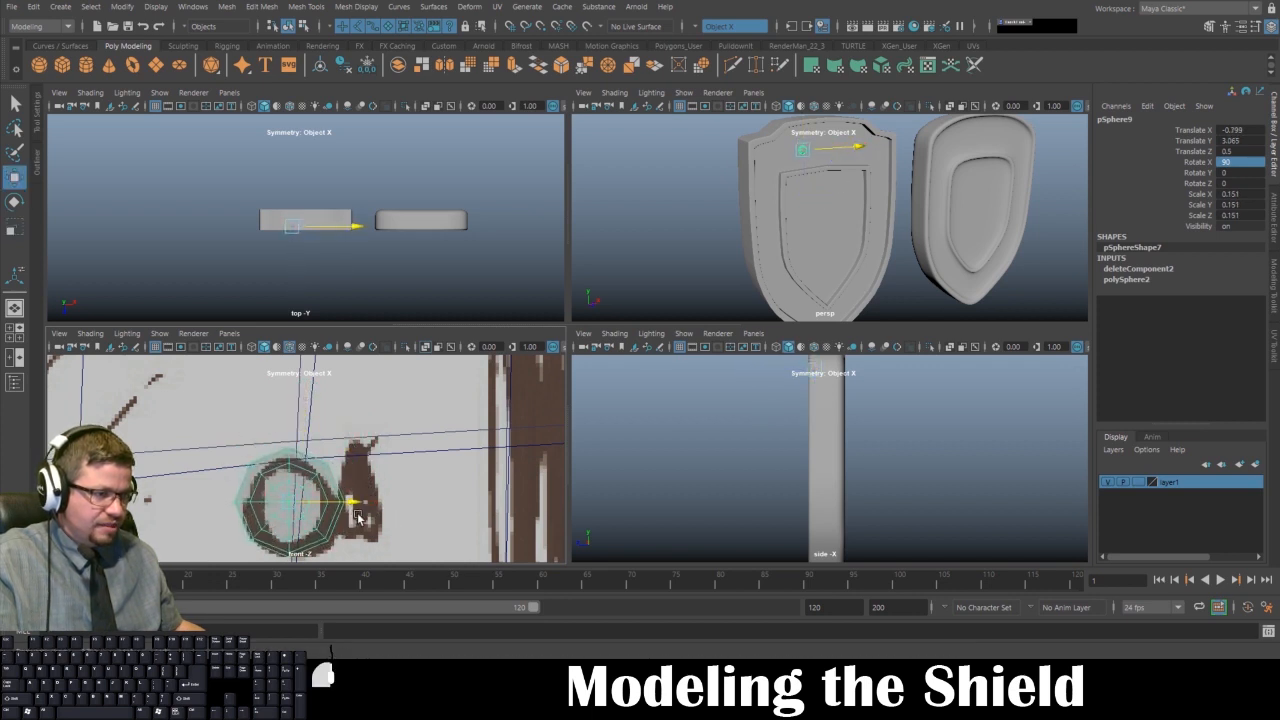
pyautogui.moveTo(287, 443); pyautogui.dragTo(288, 446)
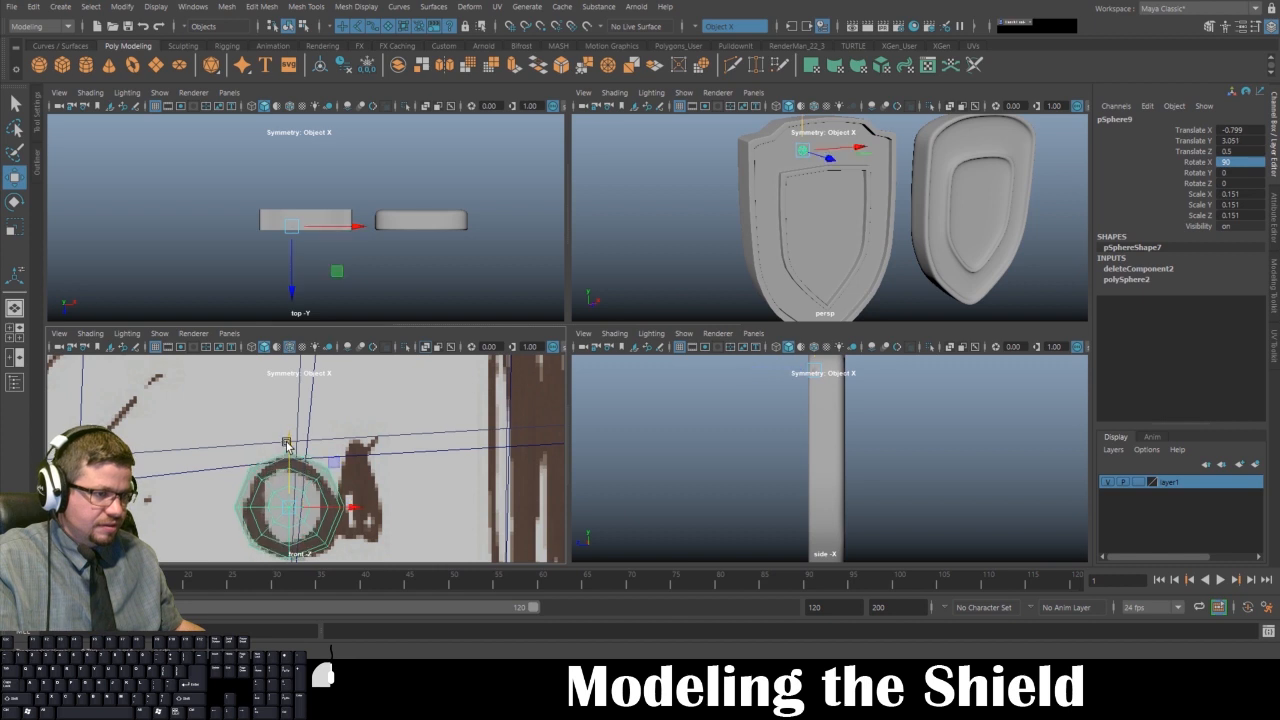
pyautogui.press('r')
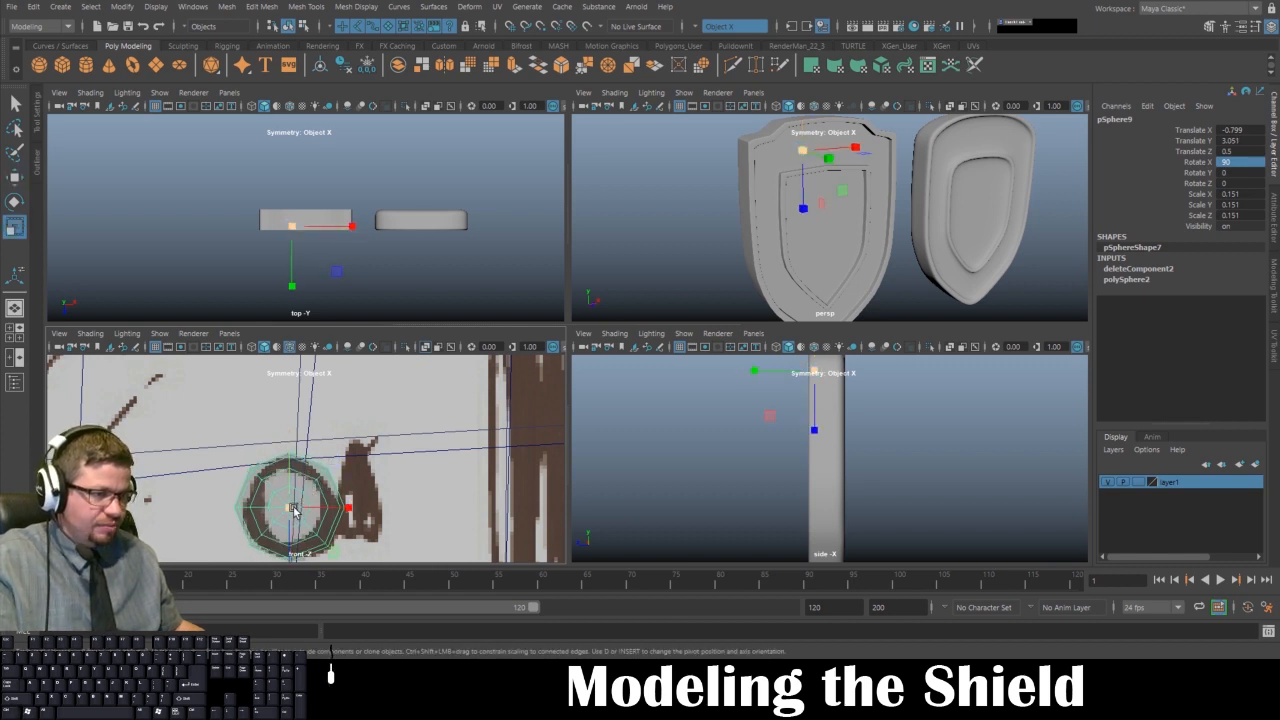
pyautogui.moveTo(292, 507); pyautogui.dragTo(287, 506)
pyautogui.press('w')
pyautogui.moveTo(290, 447); pyautogui.dragTo(291, 451)
# - Snap the rivet onto the shield vertex just above its drawn circle, at about X -0.753, Y 3.184, Z 0.5
pyautogui.press('v')
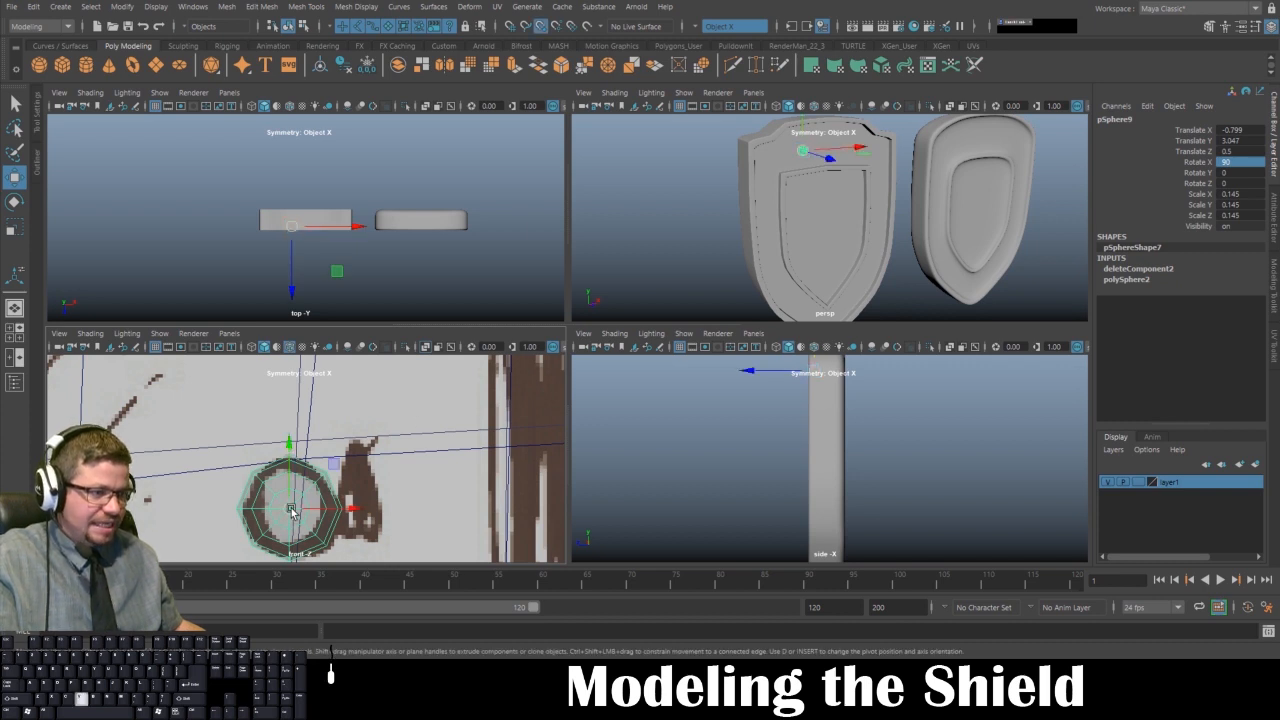
pyautogui.moveTo(290, 511); pyautogui.dragTo(306, 463)
pyautogui.press('v')
pyautogui.keyDown('alt'); pyautogui.moveTo(671, 233); pyautogui.dragTo(789, 197); pyautogui.keyUp('alt')
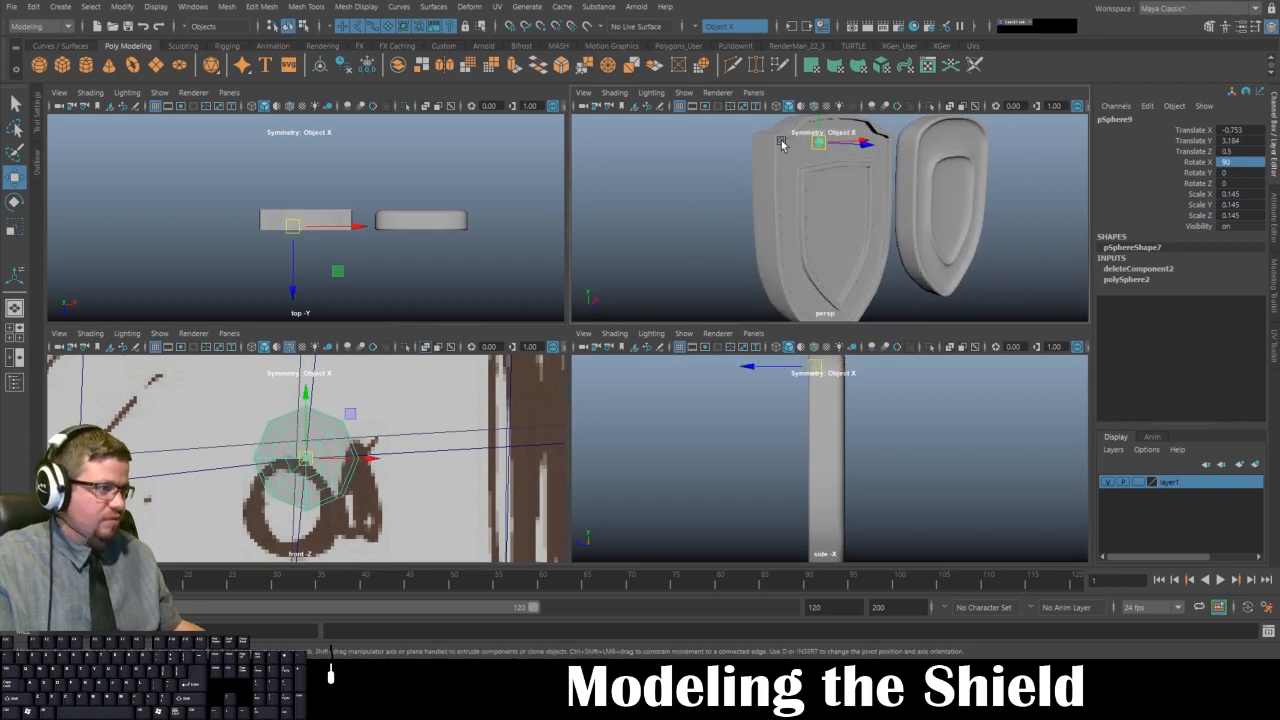
# - Turn on Wireframe on Shaded in the perspective view to show the shields' edges
pyautogui.press('space')
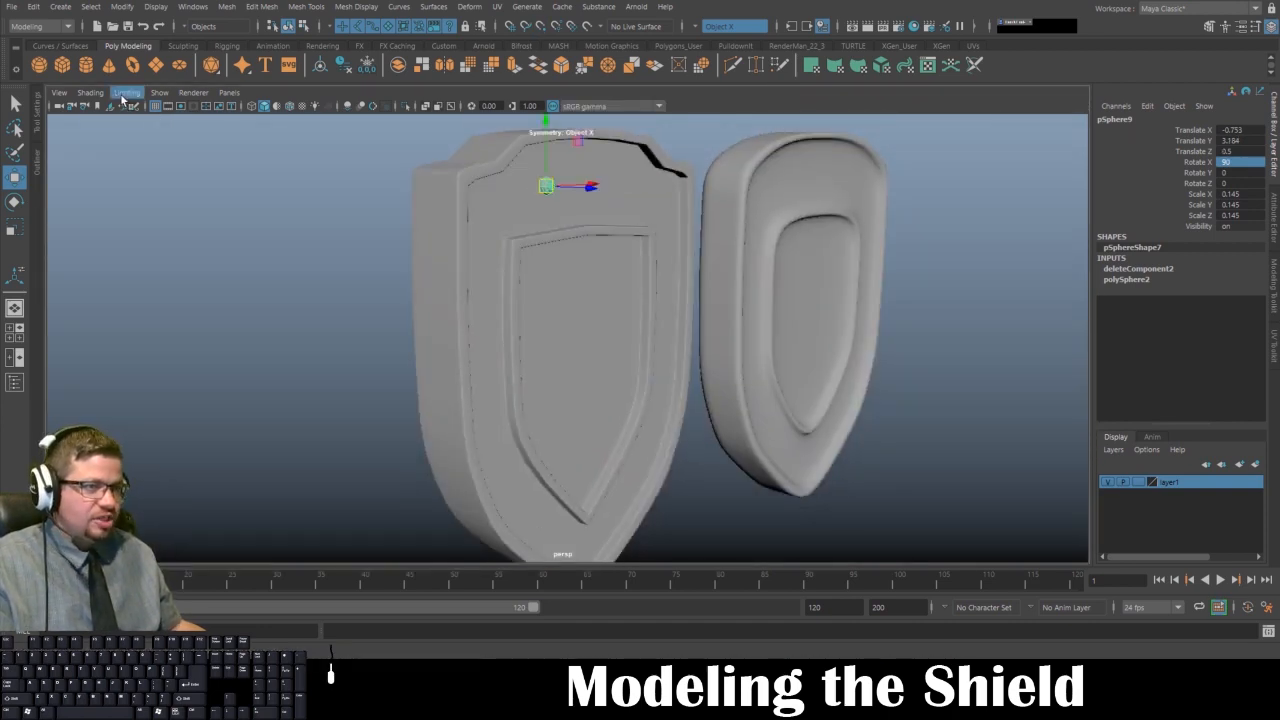
pyautogui.click(92, 92)
pyautogui.click(134, 227)
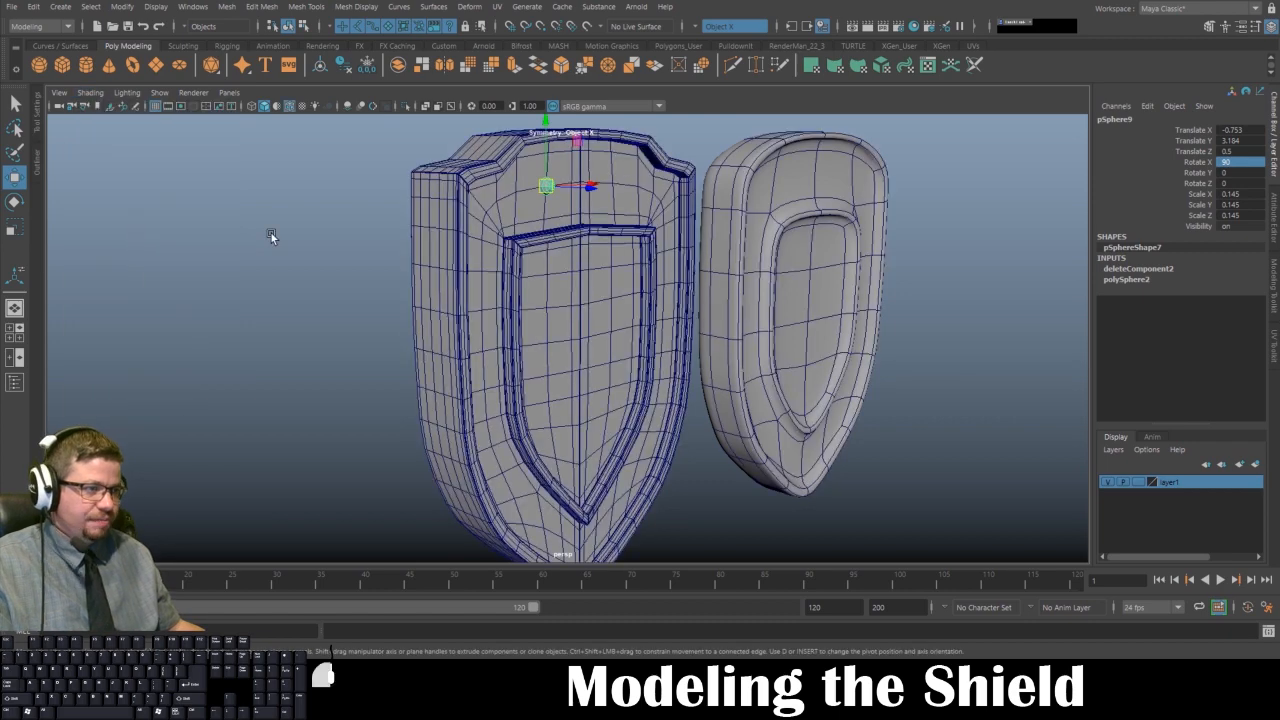
pyautogui.click(271, 233)
pyautogui.scroll(3, 267, 298)
pyautogui.keyDown('alt'); pyautogui.moveTo(267, 298); pyautogui.dragTo(393, 209); pyautogui.keyUp('alt')
# - Duplicate the rivet and snap the copy to a vertex near the shield's upper-left corner, at about X -1.97, Y 2.827
pyautogui.click(469, 181)
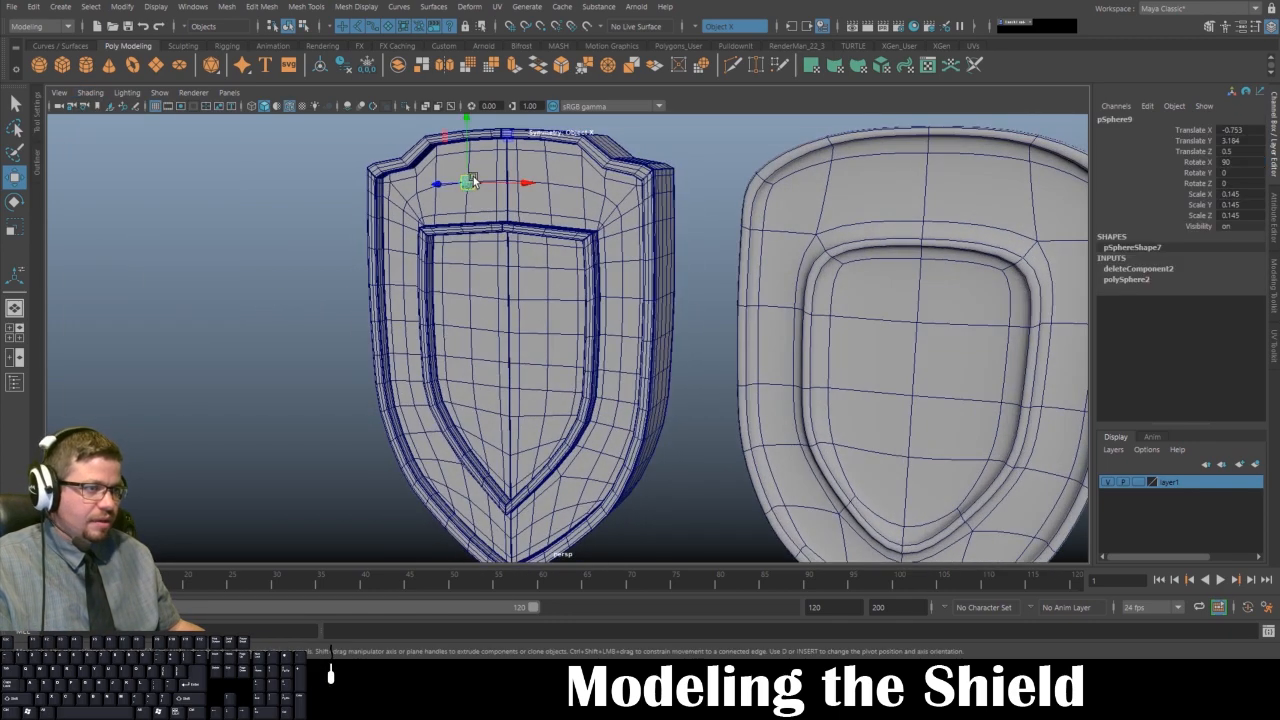
pyautogui.hotkey('ctrl', 'd')
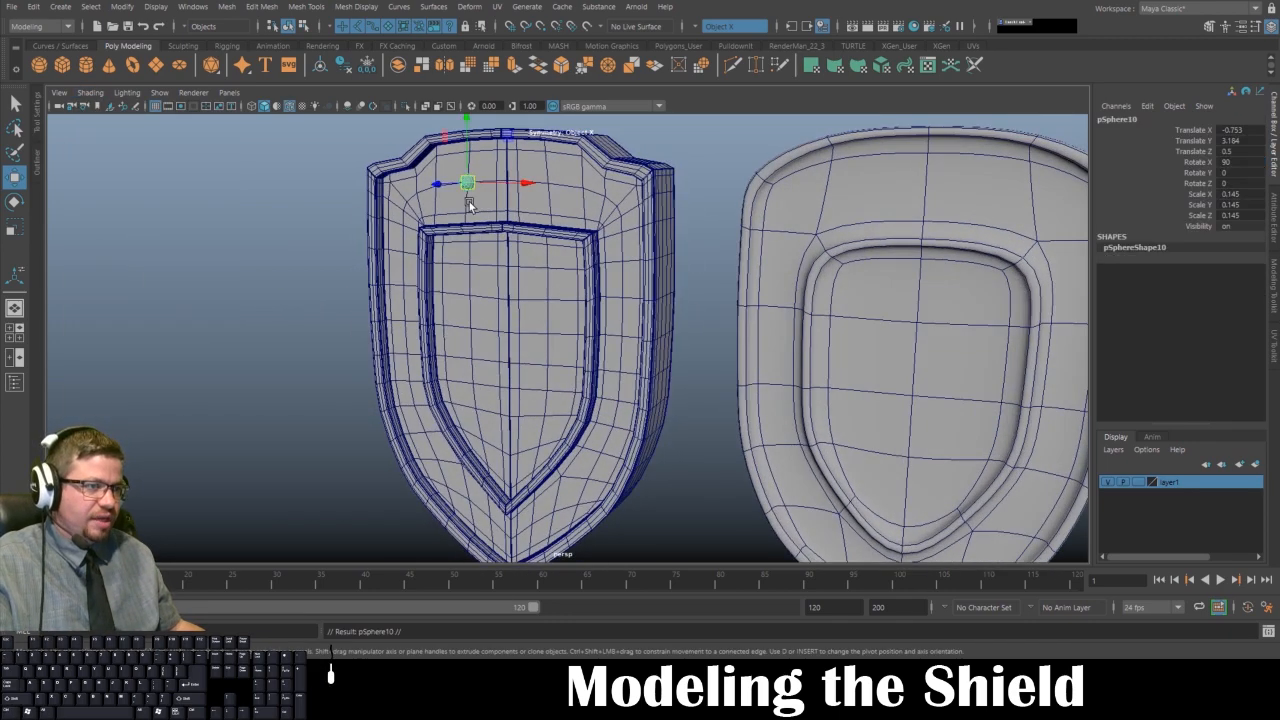
pyautogui.press('v')
pyautogui.moveTo(467, 184); pyautogui.dragTo(400, 204)
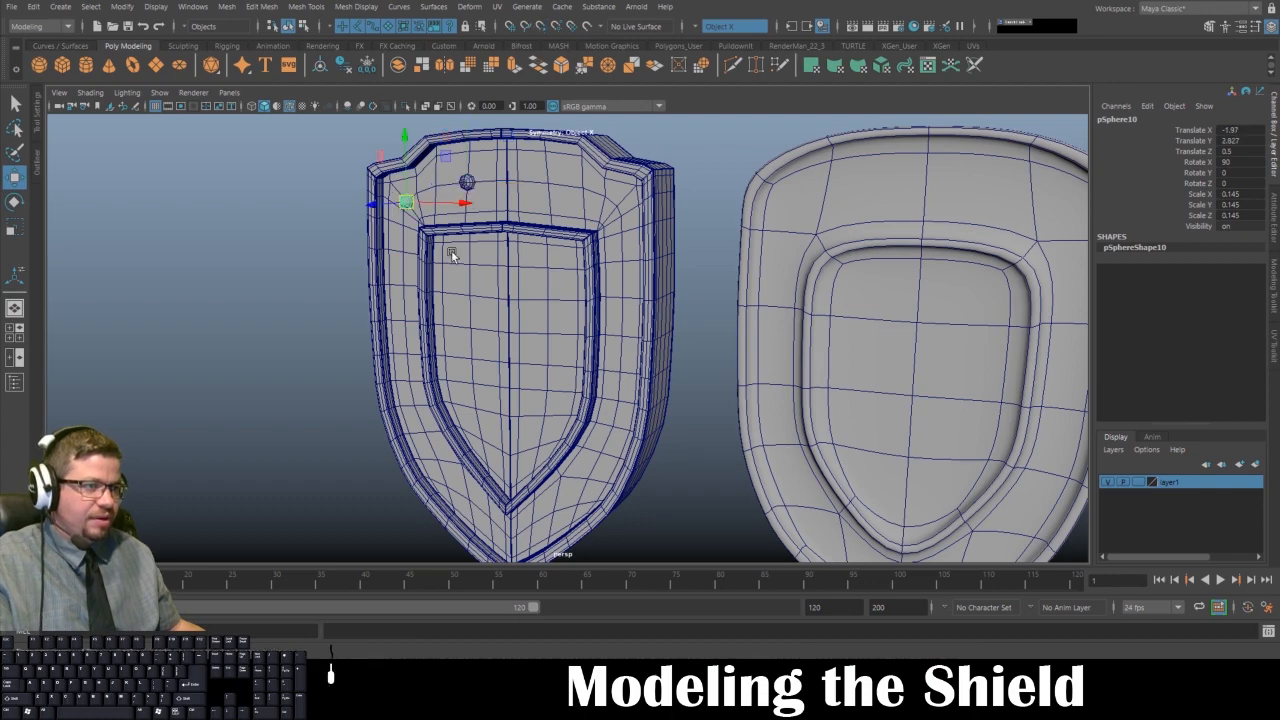
# - Snap the duplicated rivet down to the vertex over the sketch's second rivet, at about X -2.055, Y 2.406
pyautogui.press('space')
pyautogui.press('space')
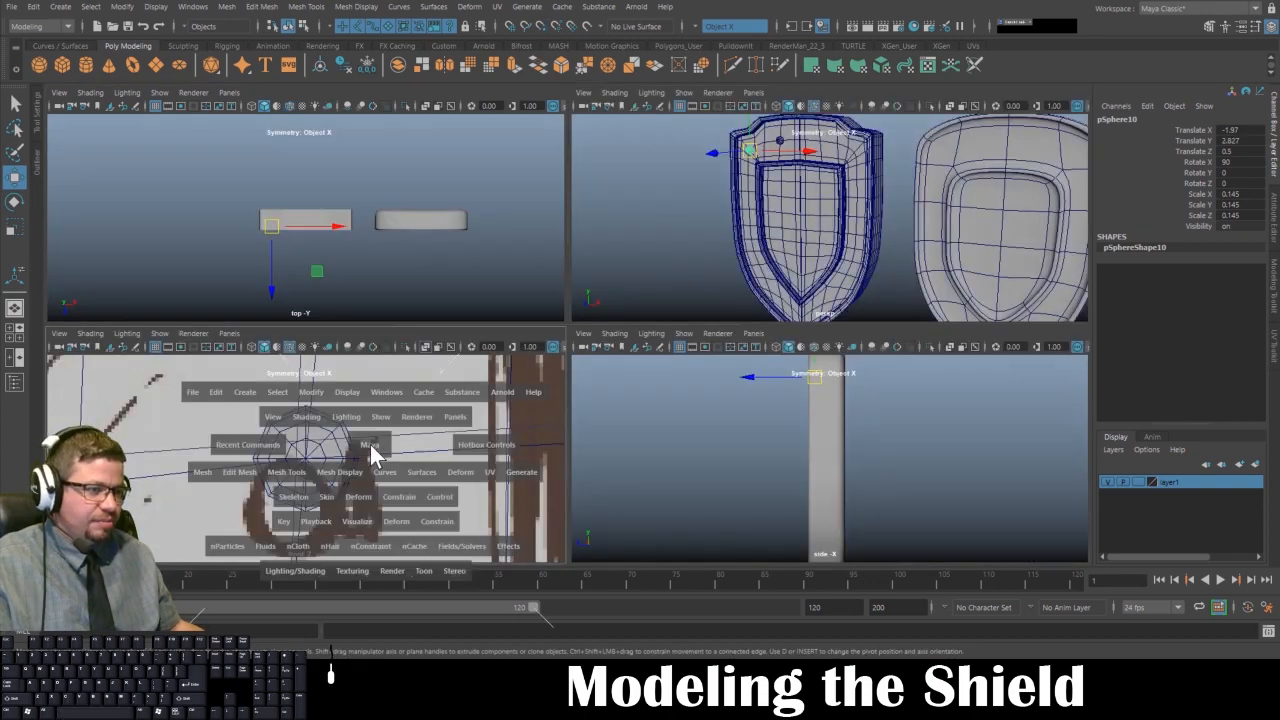
pyautogui.keyDown('alt'); pyautogui.moveTo(439, 418); pyautogui.dragTo(411, 389, button='right'); pyautogui.keyUp('alt')
pyautogui.keyDown('alt'); pyautogui.moveTo(411, 389); pyautogui.dragTo(573, 322, button='middle'); pyautogui.keyUp('alt')
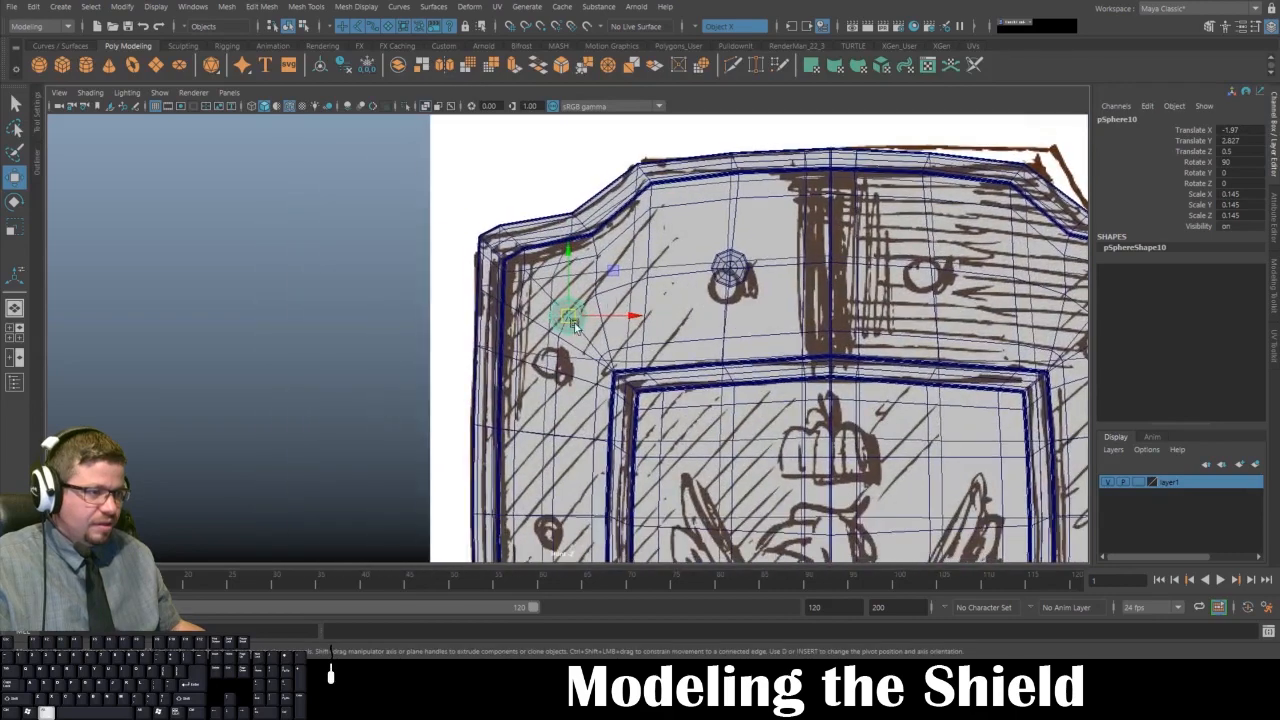
pyautogui.keyDown('alt'); pyautogui.moveTo(573, 322); pyautogui.dragTo(651, 418, button='right'); pyautogui.keyUp('alt')
pyautogui.press('v')
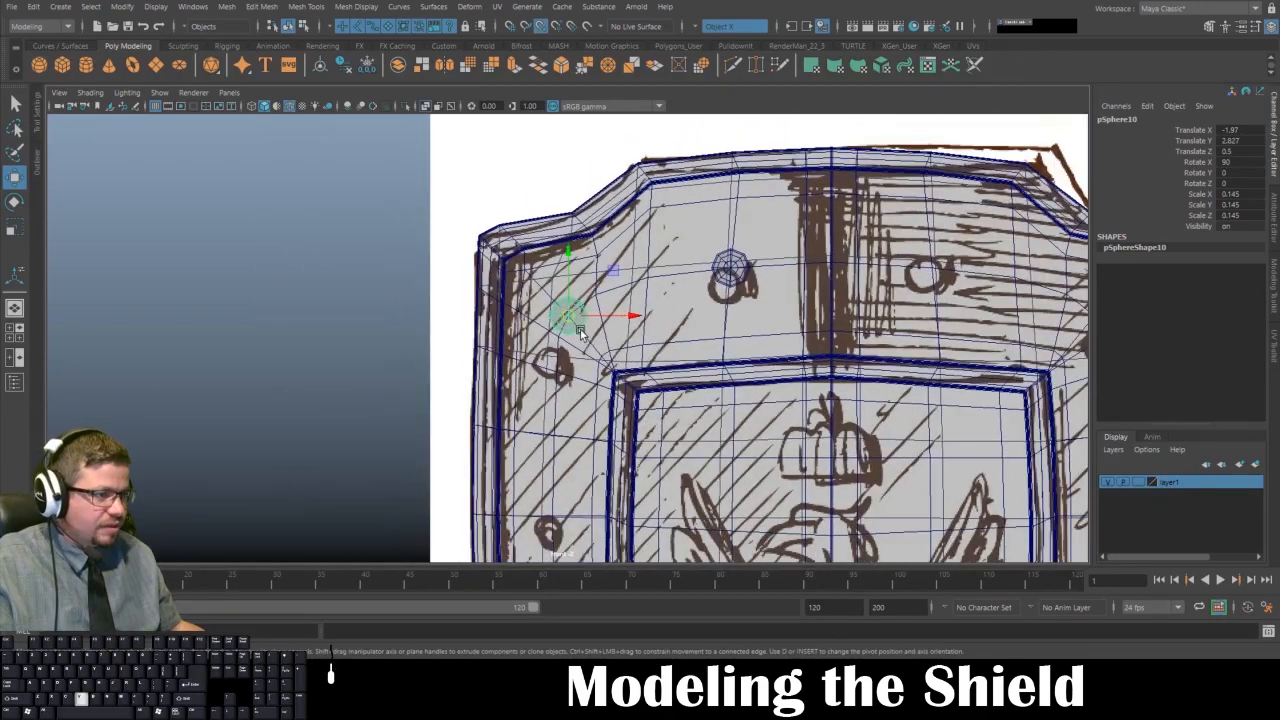
pyautogui.moveTo(567, 318); pyautogui.dragTo(552, 366)
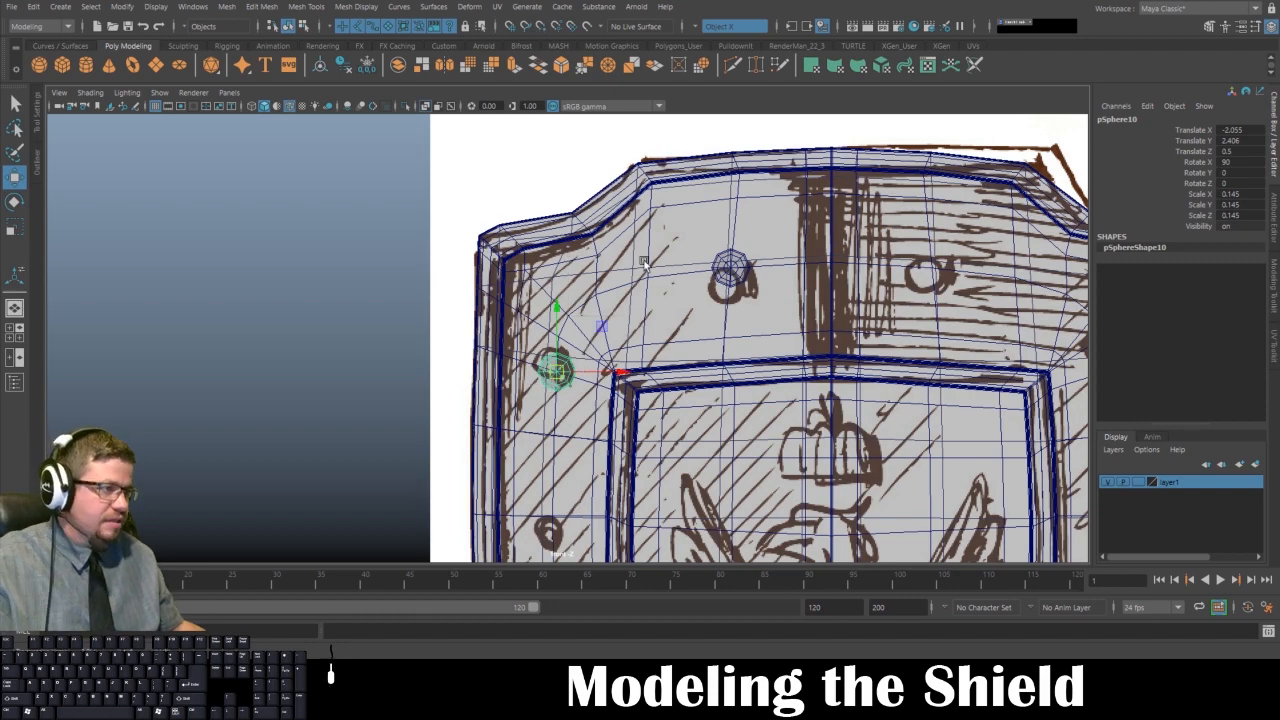
# - Examine the second rivet's placement and the vertices down the shield's left border in the perspective view
pyautogui.press('space')
pyautogui.keyDown('alt'); pyautogui.moveTo(698, 231); pyautogui.dragTo(774, 197); pyautogui.keyUp('alt')
pyautogui.keyDown('alt'); pyautogui.moveTo(774, 197); pyautogui.dragTo(812, 248, button='middle'); pyautogui.keyUp('alt')
pyautogui.keyDown('alt'); pyautogui.moveTo(812, 248); pyautogui.dragTo(838, 268, button='right'); pyautogui.keyUp('alt')
pyautogui.keyDown('alt'); pyautogui.moveTo(768, 164); pyautogui.dragTo(785, 196, button='middle'); pyautogui.keyUp('alt')
pyautogui.keyDown('alt'); pyautogui.moveTo(785, 196); pyautogui.dragTo(811, 251, button='right'); pyautogui.keyUp('alt')
pyautogui.keyDown('alt'); pyautogui.moveTo(811, 252); pyautogui.dragTo(810, 208); pyautogui.keyUp('alt')
pyautogui.keyDown('alt'); pyautogui.moveTo(808, 209); pyautogui.dragTo(800, 136, button='middle'); pyautogui.keyUp('alt')
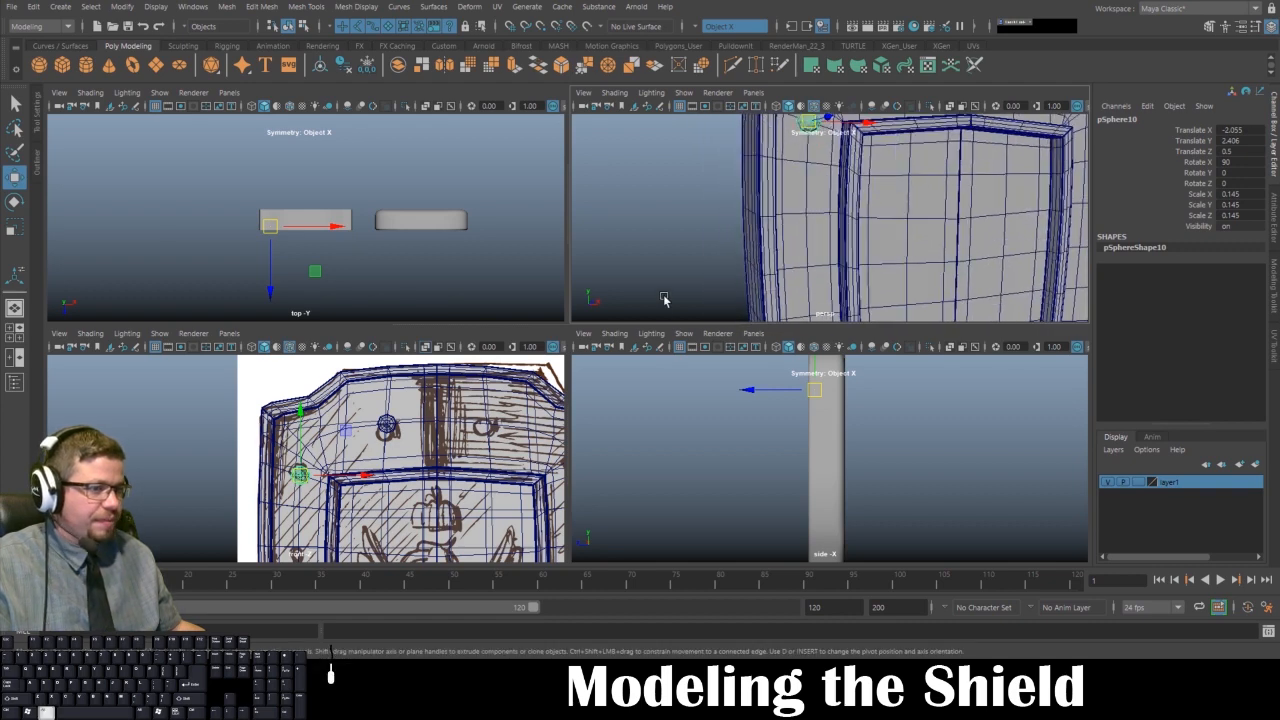
# - Duplicate the second rivet and snap the copy to the border vertex over the sketch's third rivet, at about X -2.088, Y 1.328
pyautogui.keyDown('alt'); pyautogui.moveTo(752, 236); pyautogui.dragTo(706, 200); pyautogui.keyUp('alt')
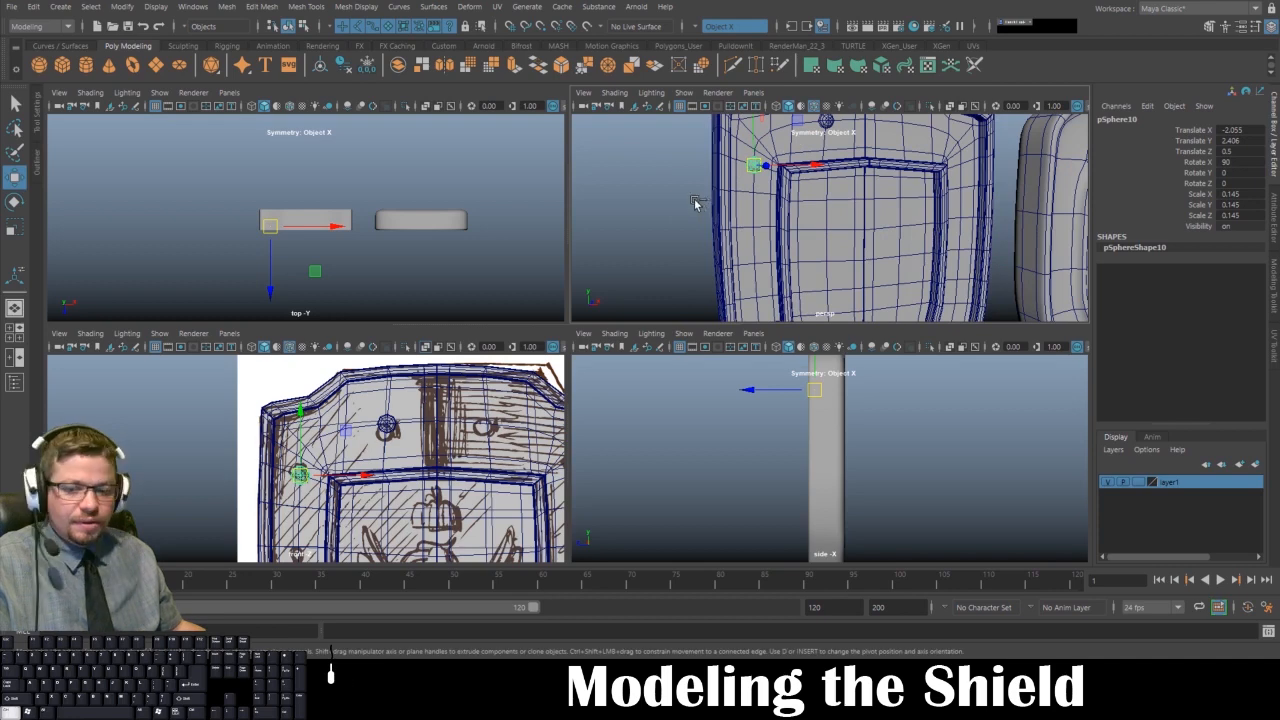
pyautogui.hotkey('ctrl', 'd')
pyautogui.press('v')
pyautogui.moveTo(755, 165)
pyautogui.mouseDown()
pyautogui.moveTo(750, 230)
pyautogui.moveTo(756, 161)
pyautogui.mouseUp()
pyautogui.keyDown('alt'); pyautogui.moveTo(444, 484); pyautogui.dragTo(448, 348, button='middle'); pyautogui.keyUp('alt')
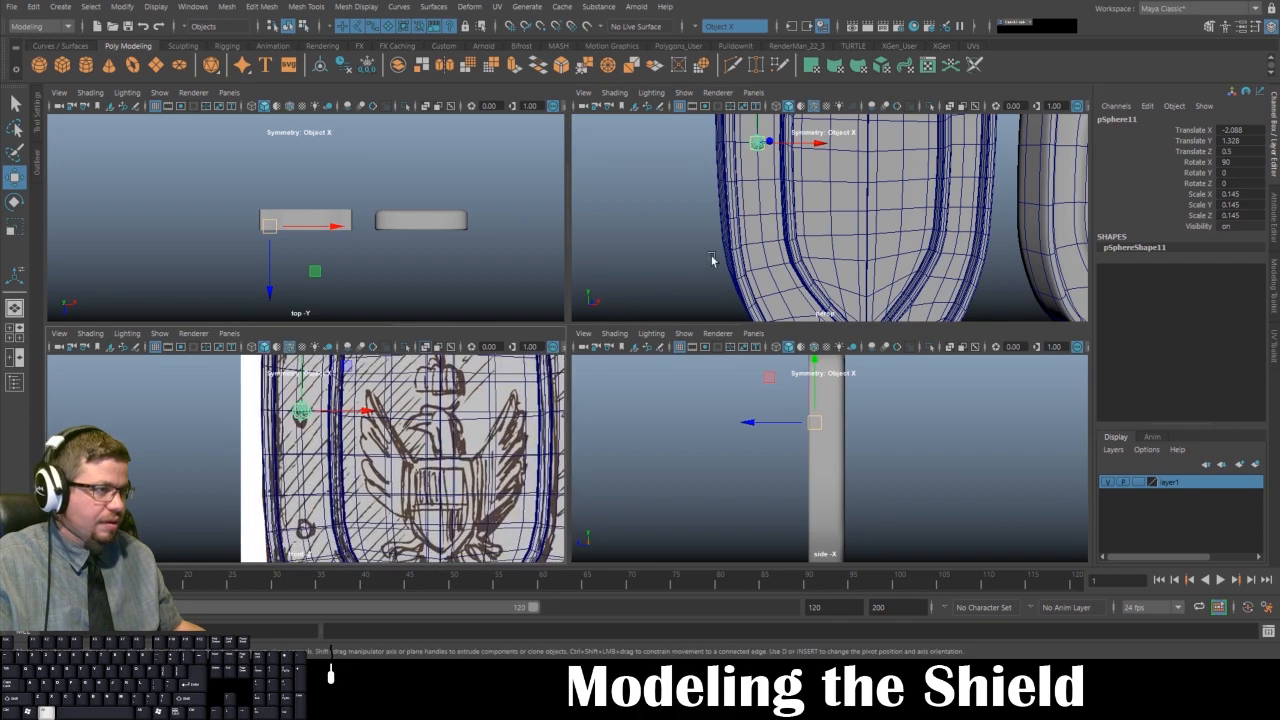
# - Duplicate the third rivet and snap the copy to the vertex over the sketch's next rivet down the border, at about X -2.024, Y -0.435
pyautogui.keyDown('alt'); pyautogui.moveTo(713, 258); pyautogui.dragTo(730, 228, button='right'); pyautogui.keyUp('alt')
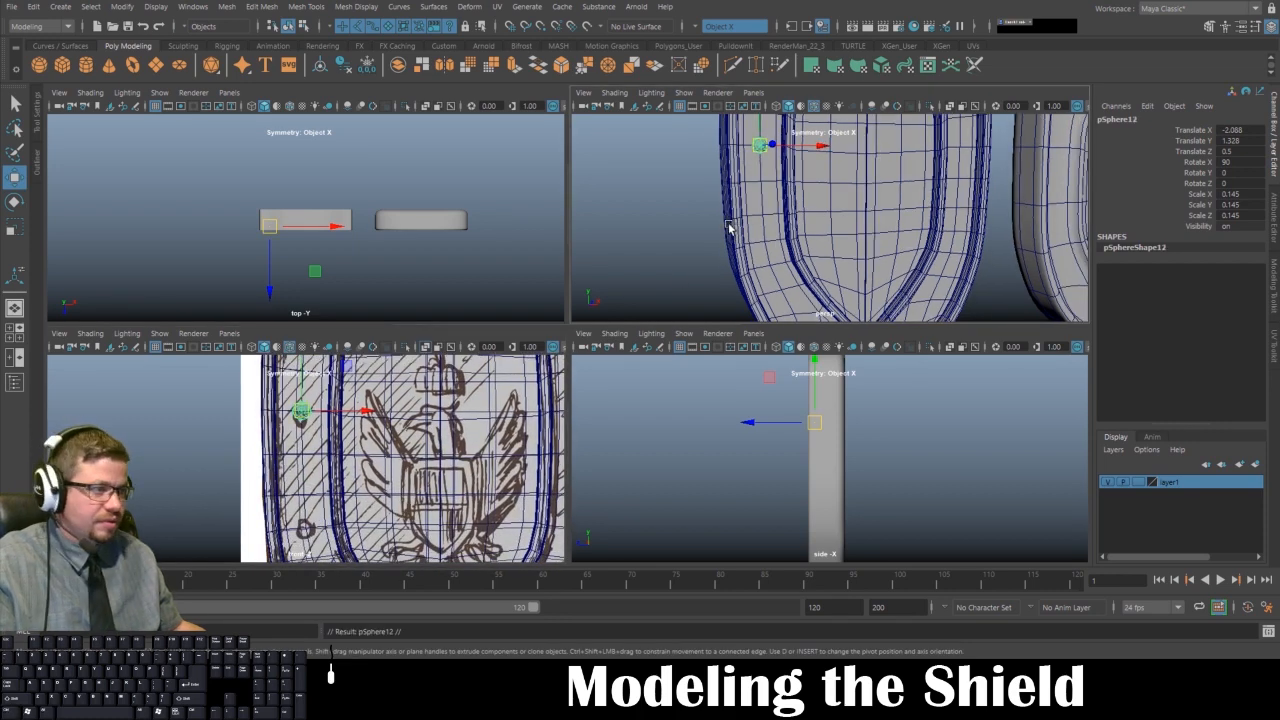
pyautogui.moveTo(760, 145); pyautogui.dragTo(765, 244)
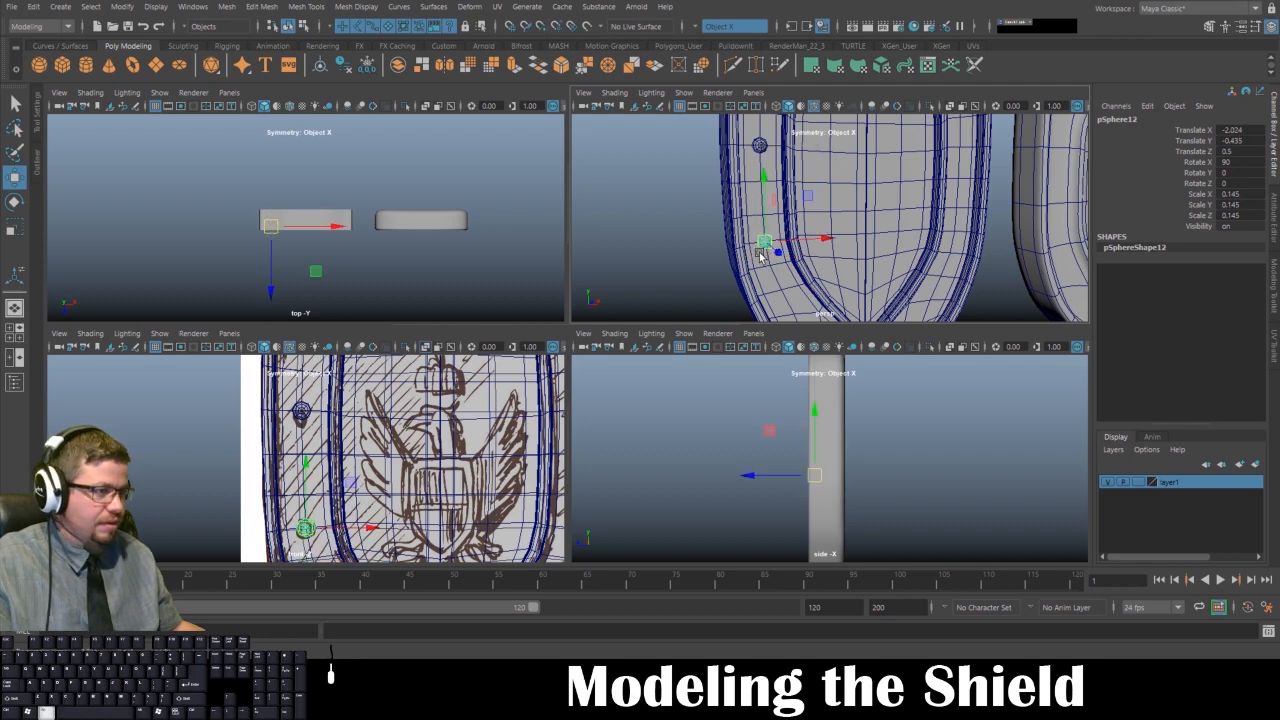
pyautogui.keyDown('alt'); pyautogui.moveTo(762, 259); pyautogui.dragTo(732, 163, button='middle'); pyautogui.keyUp('alt')
pyautogui.keyDown('alt'); pyautogui.moveTo(488, 434); pyautogui.dragTo(451, 310, button='middle'); pyautogui.keyUp('alt')
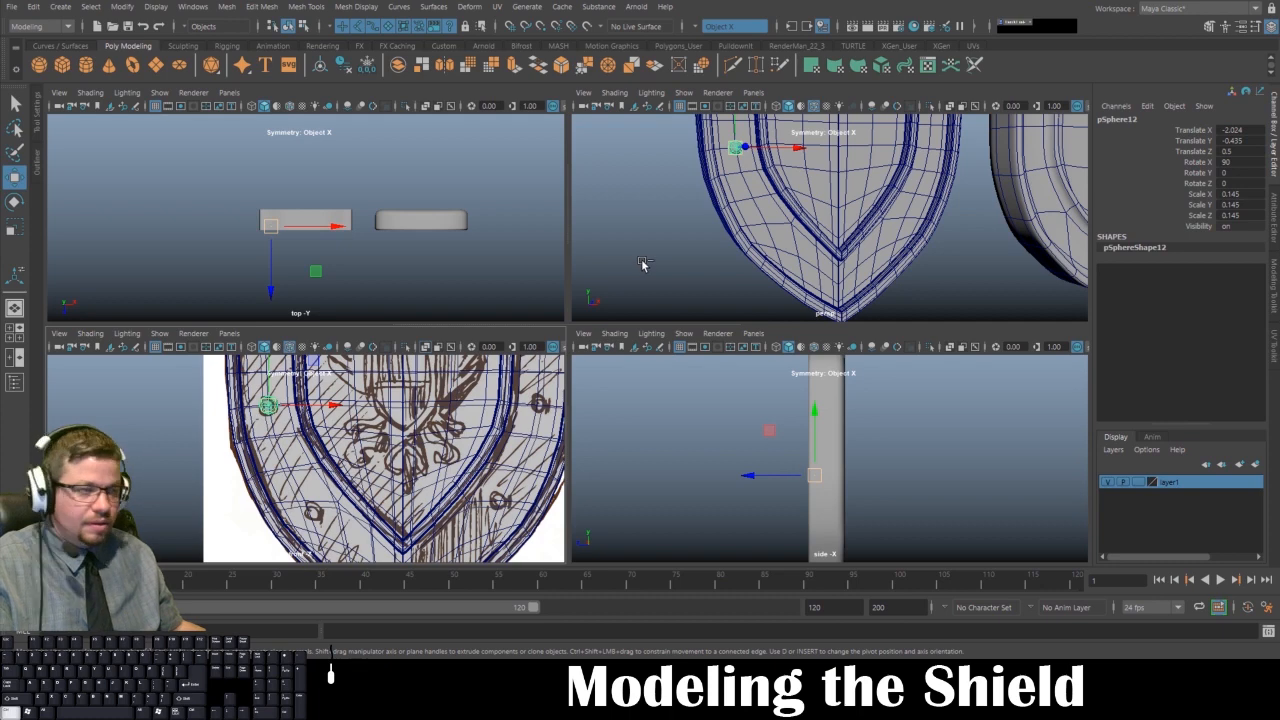
pyautogui.keyDown('alt'); pyautogui.moveTo(675, 205); pyautogui.dragTo(706, 283, button='middle'); pyautogui.keyUp('alt')
pyautogui.keyDown('alt'); pyautogui.moveTo(706, 283); pyautogui.dragTo(649, 158, button='right'); pyautogui.keyUp('alt')
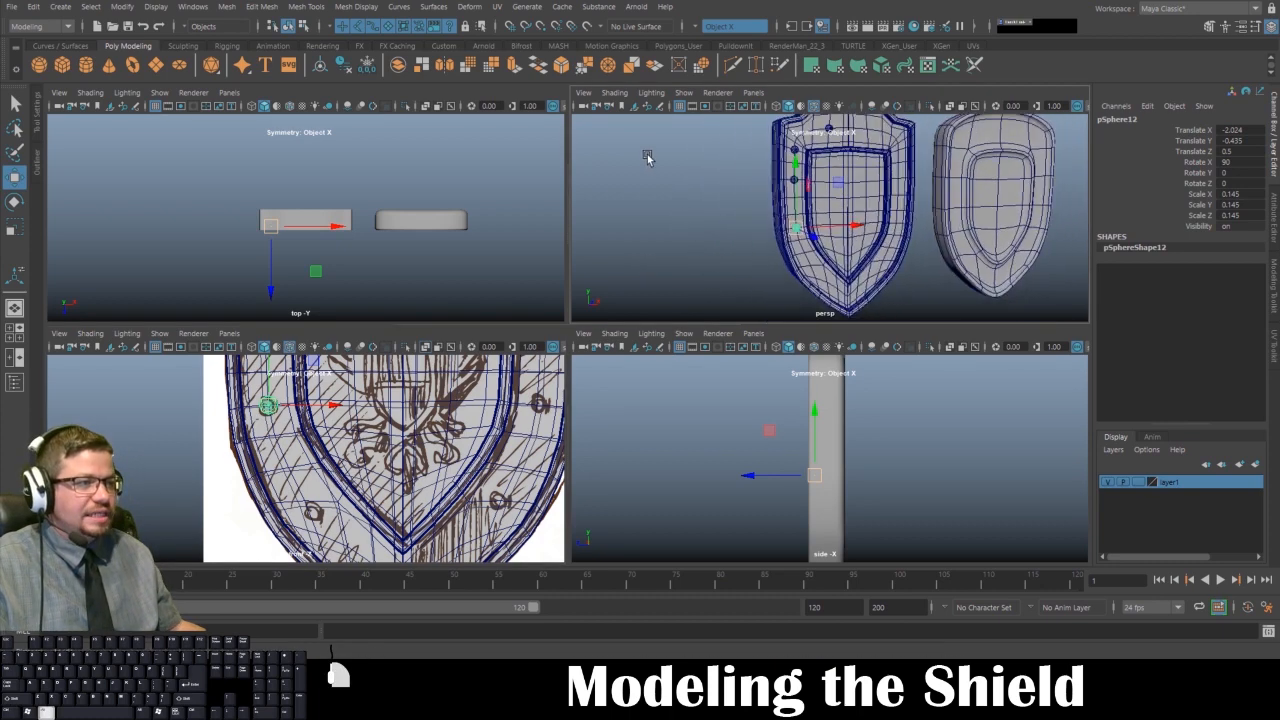
pyautogui.keyDown('alt'); pyautogui.moveTo(730, 180); pyautogui.dragTo(706, 205, button='middle'); pyautogui.keyUp('alt')
pyautogui.keyDown('alt'); pyautogui.moveTo(706, 205); pyautogui.dragTo(742, 212, button='right'); pyautogui.keyUp('alt')
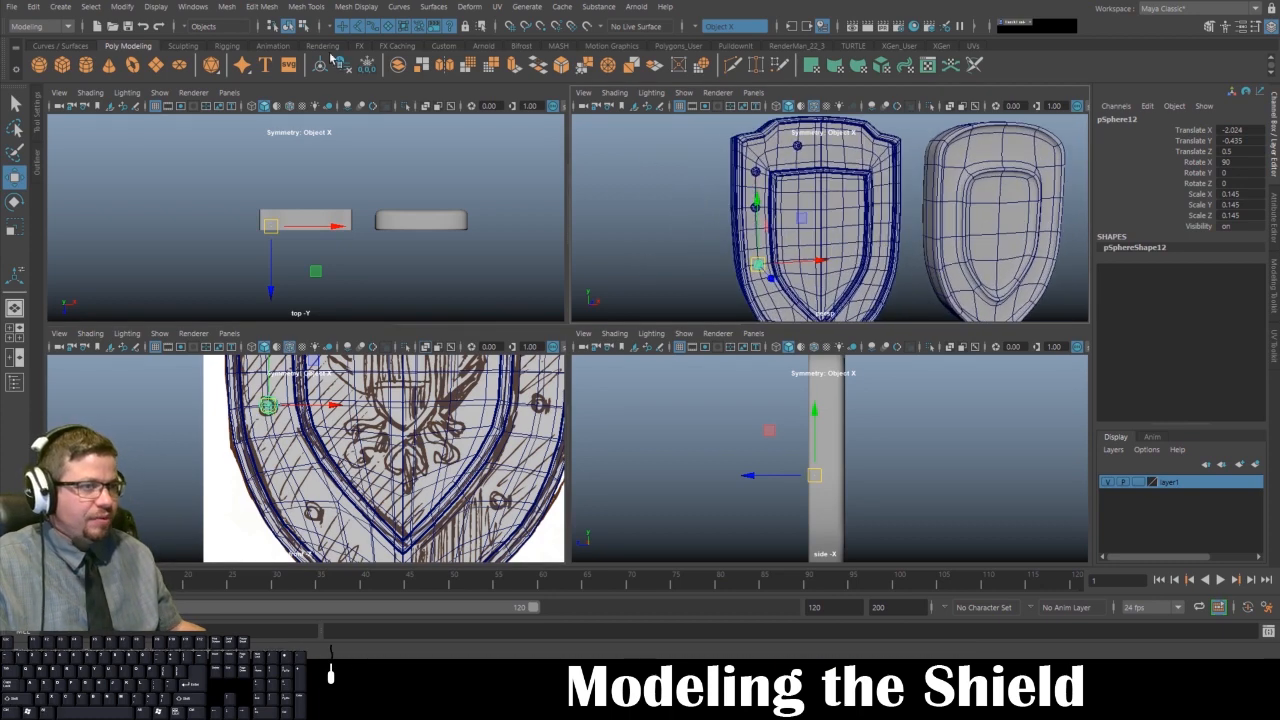
pyautogui.click(33, 6)
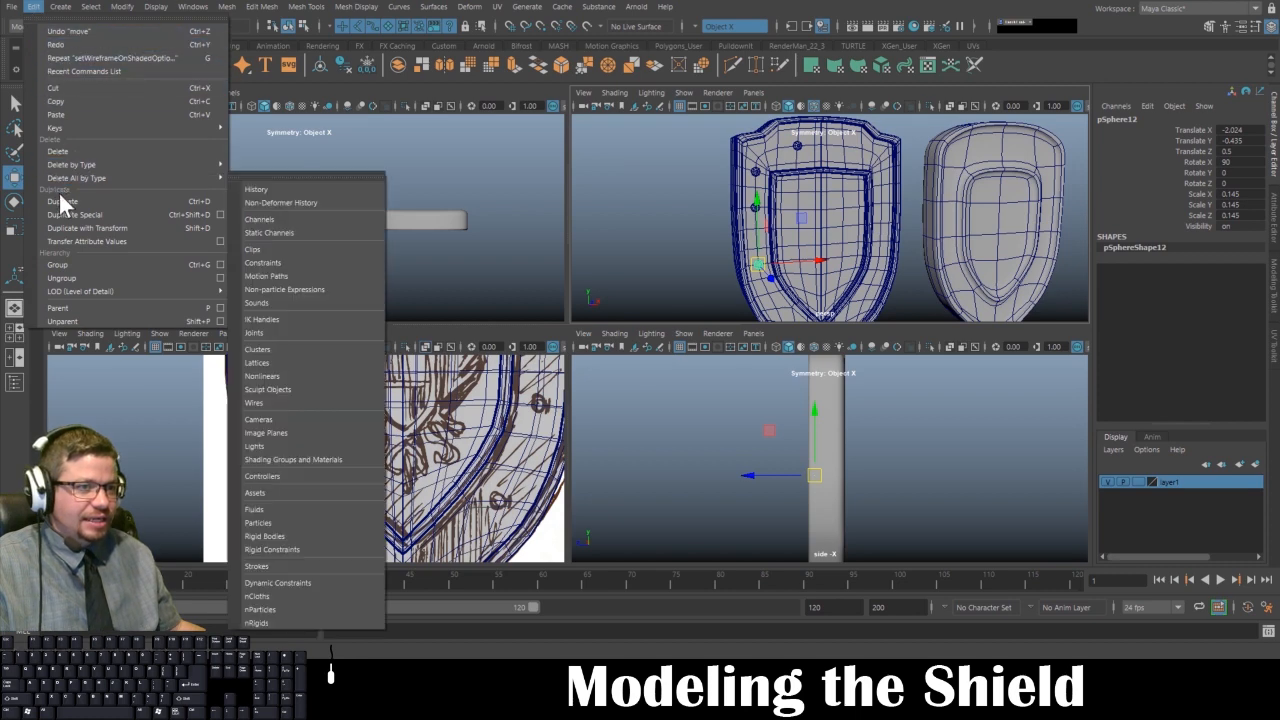
pyautogui.click(33, 8)
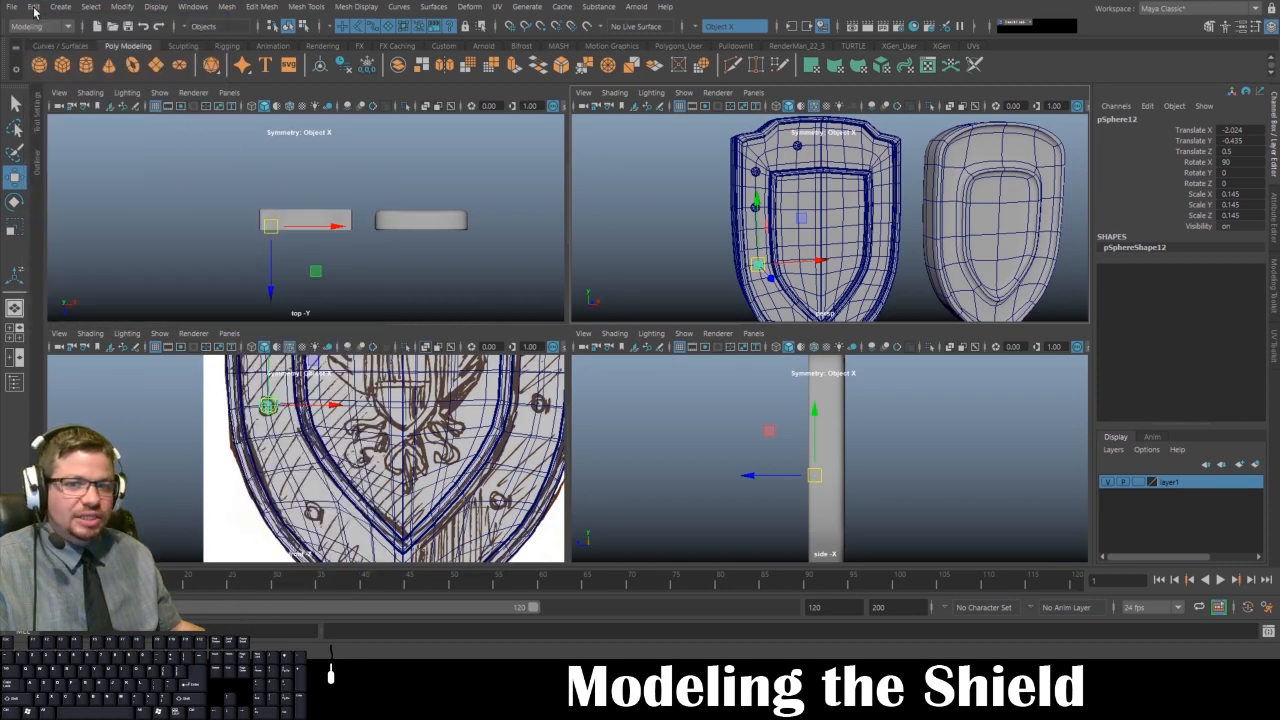
# - Snap the selected rivet down the border to the vertex beside the sketch's lower-left rivet, at about X -1.479, Y -1.878
pyautogui.keyDown('alt'); pyautogui.moveTo(836, 270); pyautogui.dragTo(822, 202, button='middle'); pyautogui.keyUp('alt')
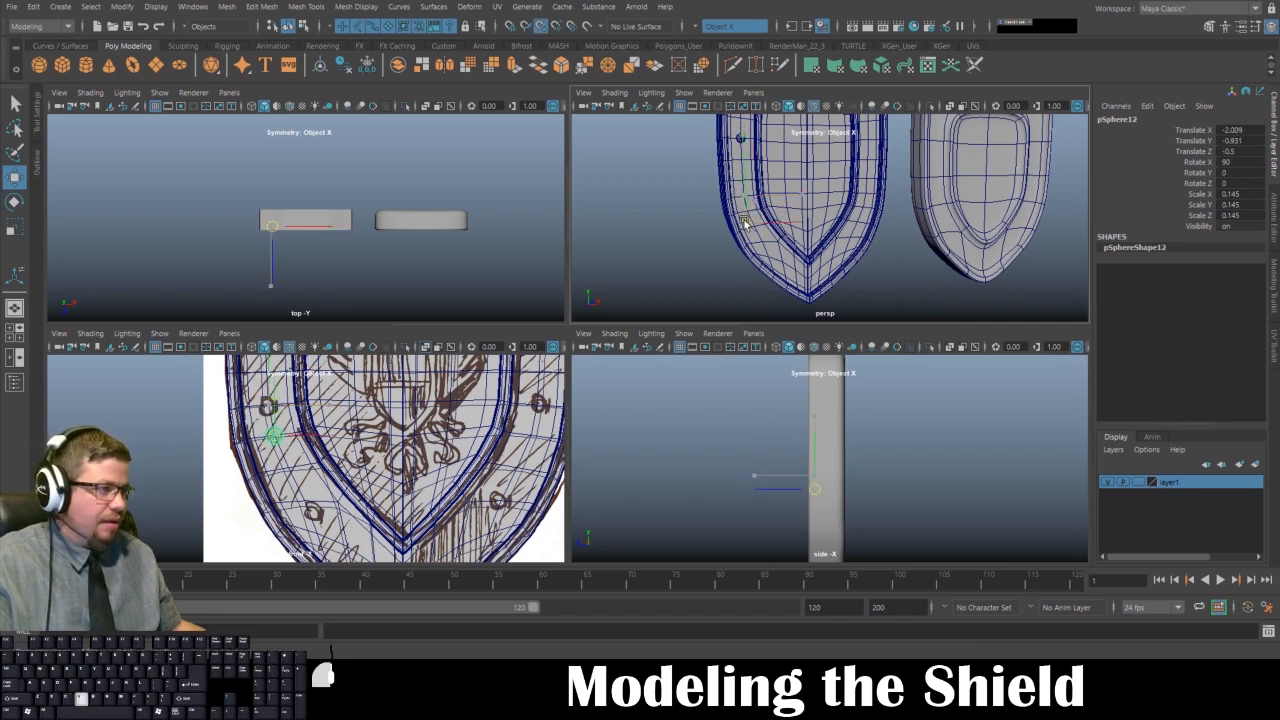
pyautogui.moveTo(745, 212); pyautogui.dragTo(762, 245)
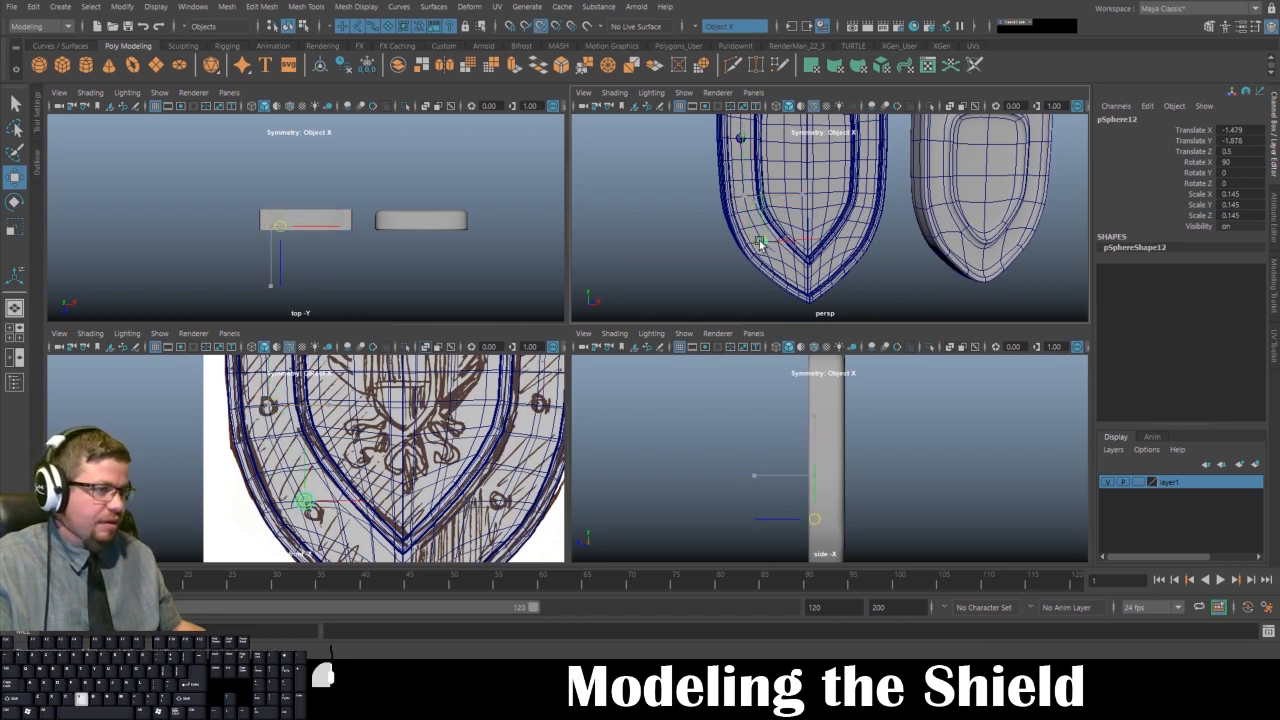
pyautogui.keyDown('alt'); pyautogui.moveTo(715, 232); pyautogui.dragTo(652, 176, button='middle'); pyautogui.keyUp('alt')
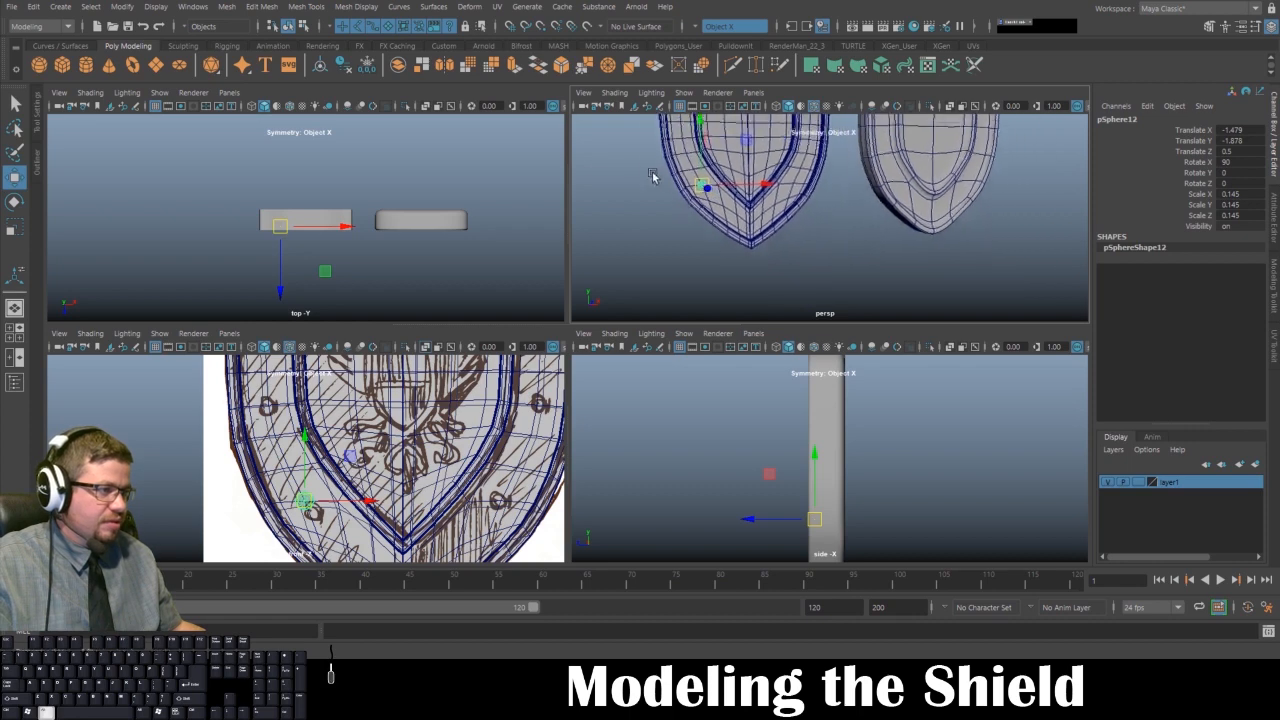
# - Duplicate the lower-left rivet, snap the copy to the centre-line vertex just above the shield's bottom point, and frame it
pyautogui.keyDown('alt'); pyautogui.moveTo(652, 176); pyautogui.dragTo(792, 226, button='right'); pyautogui.keyUp('alt')
pyautogui.keyDown('alt'); pyautogui.moveTo(792, 226); pyautogui.dragTo(822, 248, button='middle'); pyautogui.keyUp('alt')
pyautogui.keyDown('alt'); pyautogui.moveTo(822, 248); pyautogui.dragTo(724, 214, button='right'); pyautogui.keyUp('alt')
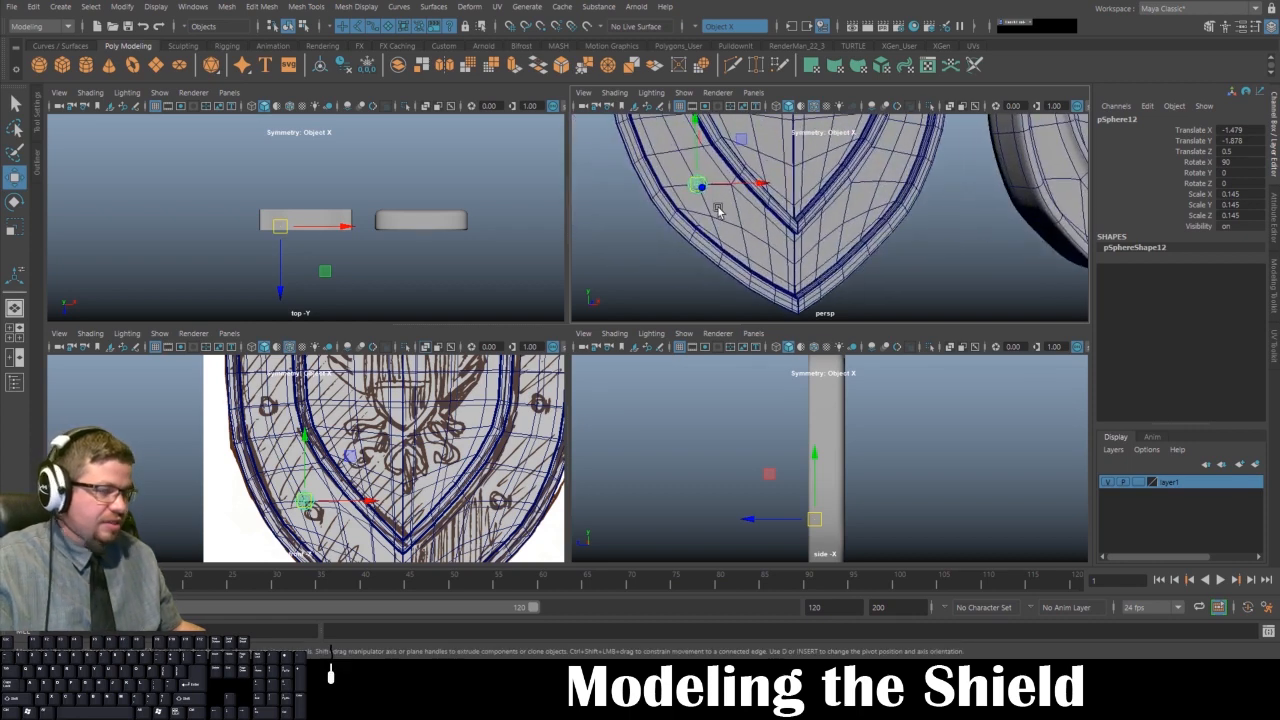
pyautogui.hotkey('ctrl', 'd')
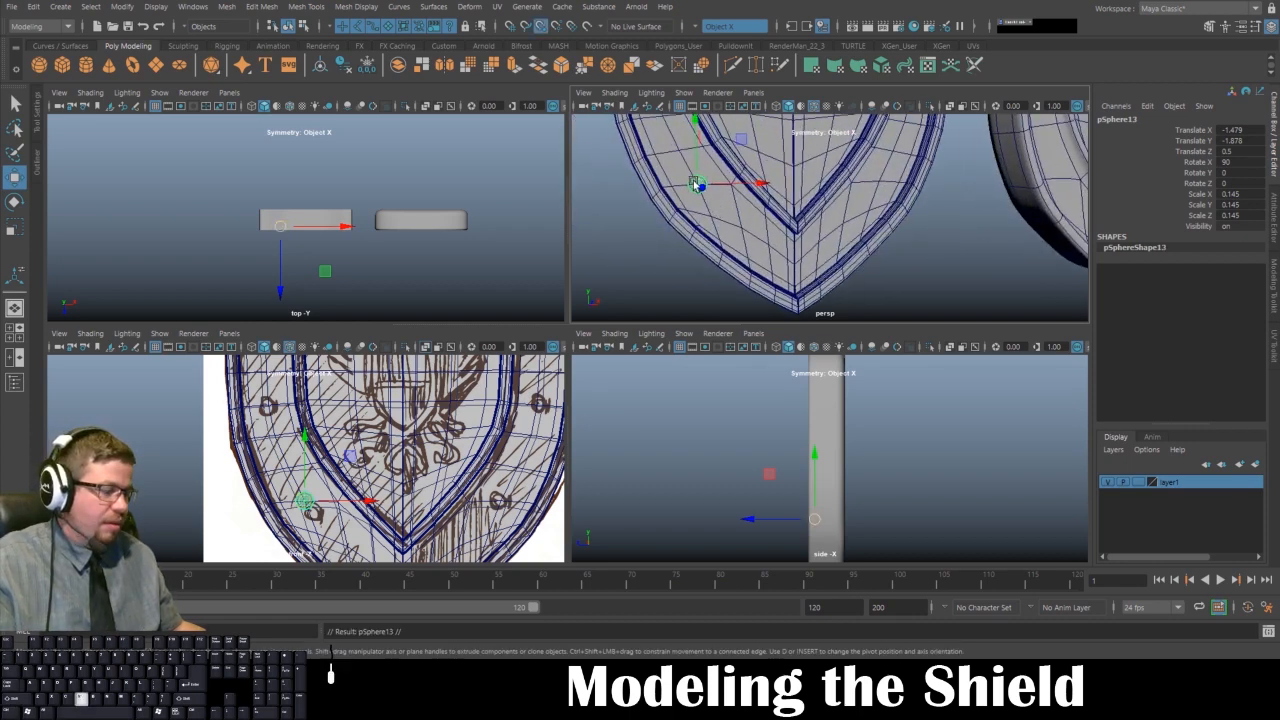
pyautogui.moveTo(697, 184); pyautogui.dragTo(870, 162)
pyautogui.press('f')
# - Delete the two edge loops closely flanking the shield's vertical centre line, after checking where they run from top to bottom
pyautogui.click(870, 162)
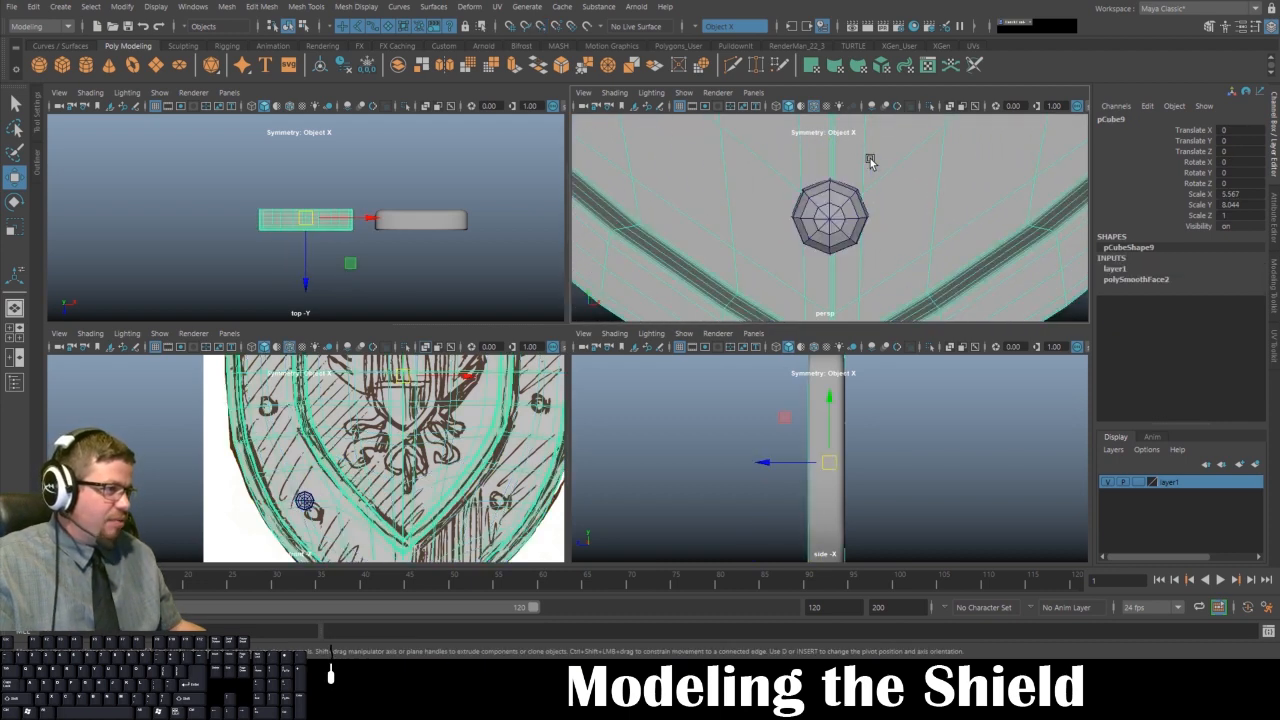
pyautogui.keyDown('alt'); pyautogui.moveTo(932, 288); pyautogui.dragTo(874, 259, button='right'); pyautogui.keyUp('alt')
pyautogui.moveTo(847, 120); pyautogui.dragTo(843, 80, button='right')
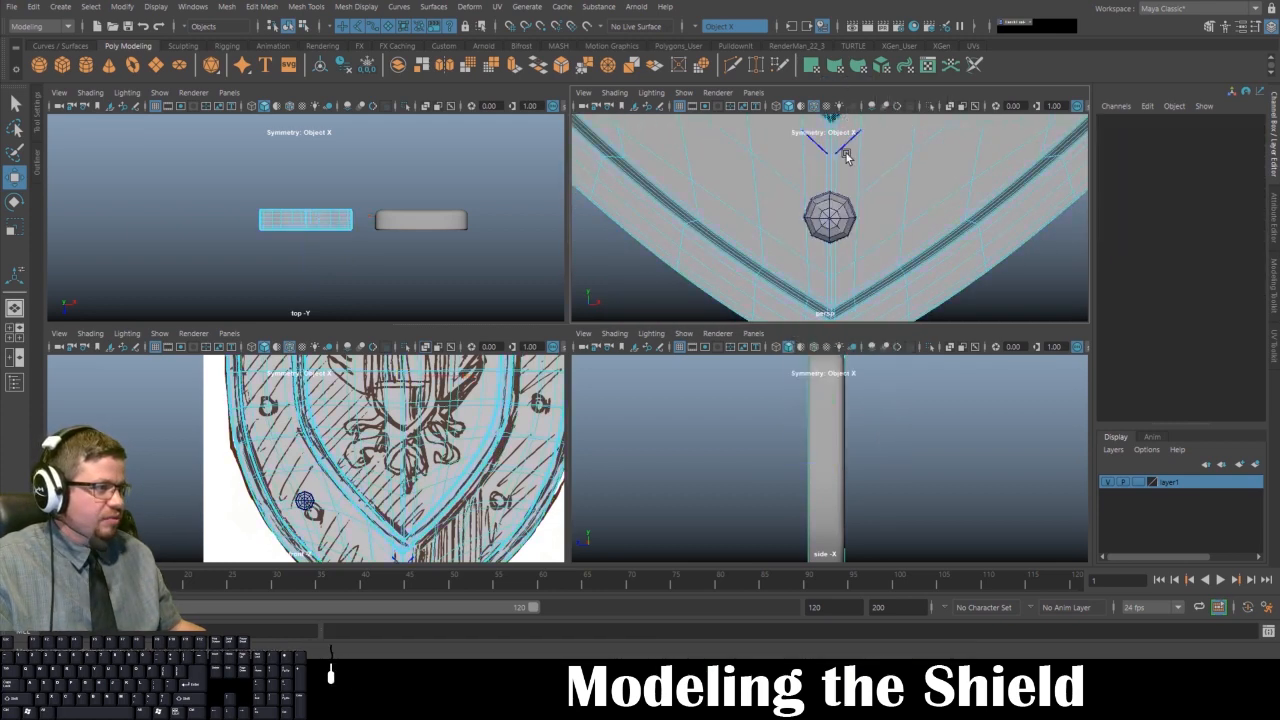
pyautogui.doubleClick(842, 167)
pyautogui.keyDown('alt'); pyautogui.moveTo(914, 225); pyautogui.dragTo(860, 140, button='right'); pyautogui.keyUp('alt')
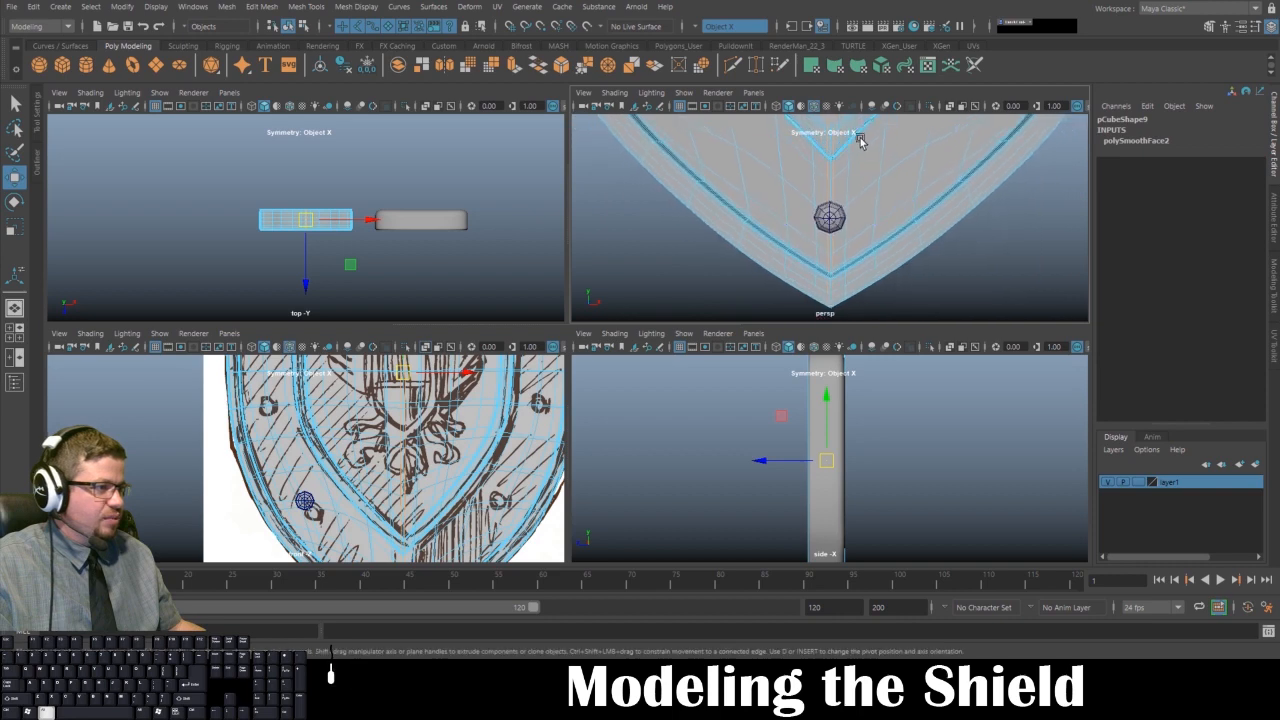
pyautogui.keyDown('alt'); pyautogui.moveTo(860, 140); pyautogui.dragTo(858, 230, button='middle'); pyautogui.keyUp('alt')
pyautogui.keyDown('alt'); pyautogui.moveTo(858, 230); pyautogui.dragTo(830, 160, button='right'); pyautogui.keyUp('alt')
pyautogui.keyDown('alt'); pyautogui.moveTo(830, 160); pyautogui.dragTo(825, 276, button='middle'); pyautogui.keyUp('alt')
pyautogui.keyDown('alt'); pyautogui.moveTo(825, 276); pyautogui.dragTo(820, 241, button='right'); pyautogui.keyUp('alt')
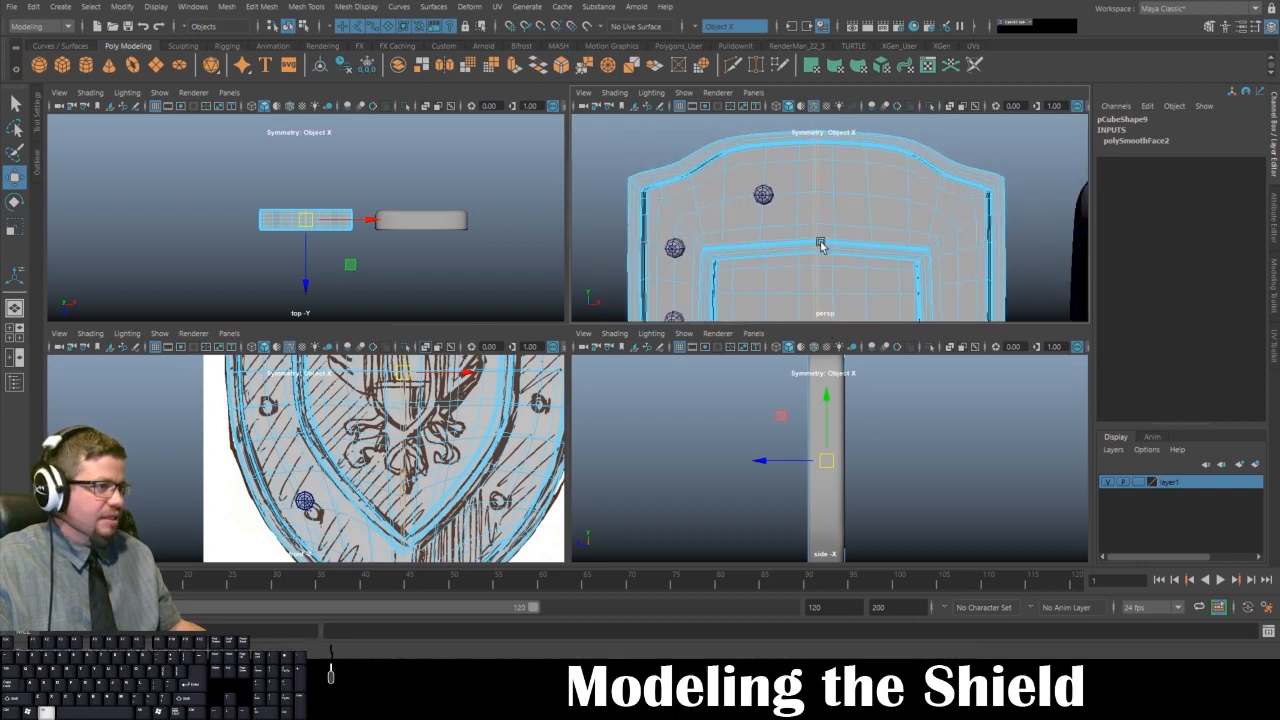
pyautogui.keyDown('alt'); pyautogui.moveTo(820, 241); pyautogui.dragTo(814, 184, button='middle'); pyautogui.keyUp('alt')
pyautogui.keyDown('alt'); pyautogui.moveTo(803, 60); pyautogui.dragTo(803, 50, button='middle'); pyautogui.keyUp('alt')
pyautogui.keyDown('alt'); pyautogui.moveTo(825, 250); pyautogui.dragTo(828, 153, button='middle'); pyautogui.keyUp('alt')
pyautogui.keyDown('alt'); pyautogui.moveTo(820, 298); pyautogui.dragTo(826, 156, button='middle'); pyautogui.keyUp('alt')
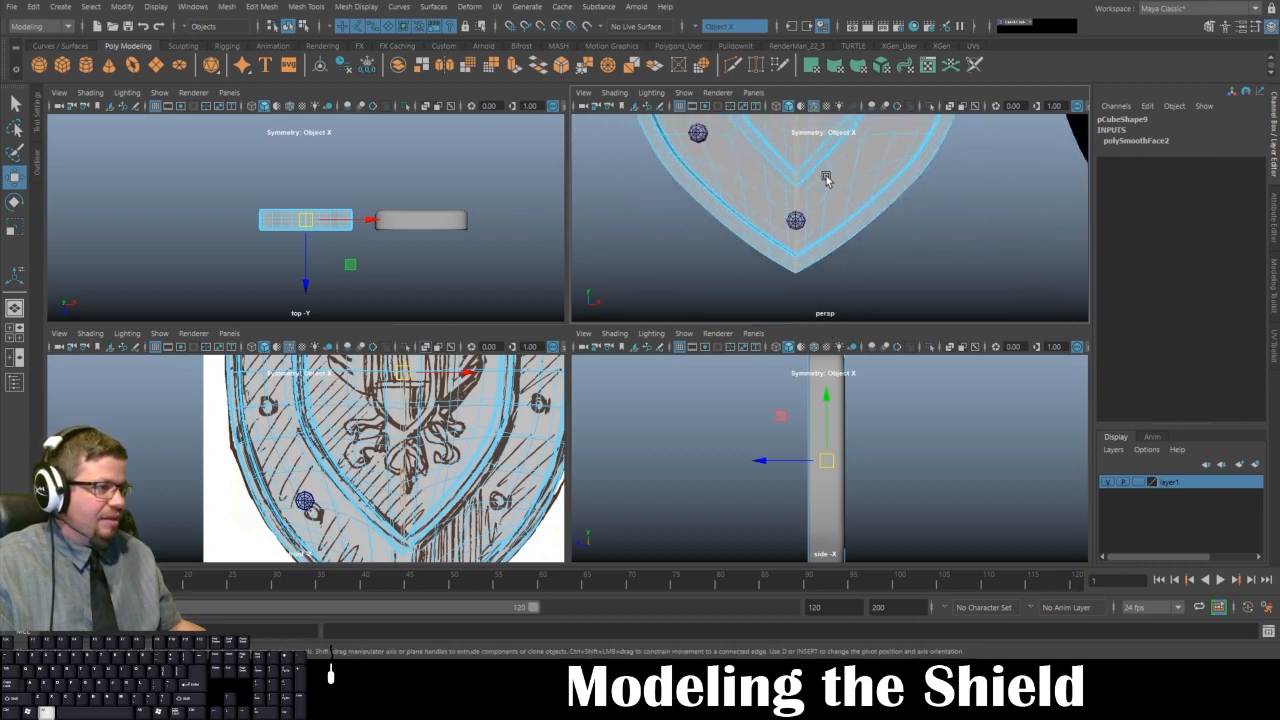
pyautogui.moveTo(828, 175)
pyautogui.keyDown('alt'); pyautogui.mouseDown(button='right')
pyautogui.moveTo(816, 210)
pyautogui.moveTo(871, 249)
pyautogui.mouseUp(button='right'); pyautogui.keyUp('alt')
pyautogui.press('space')
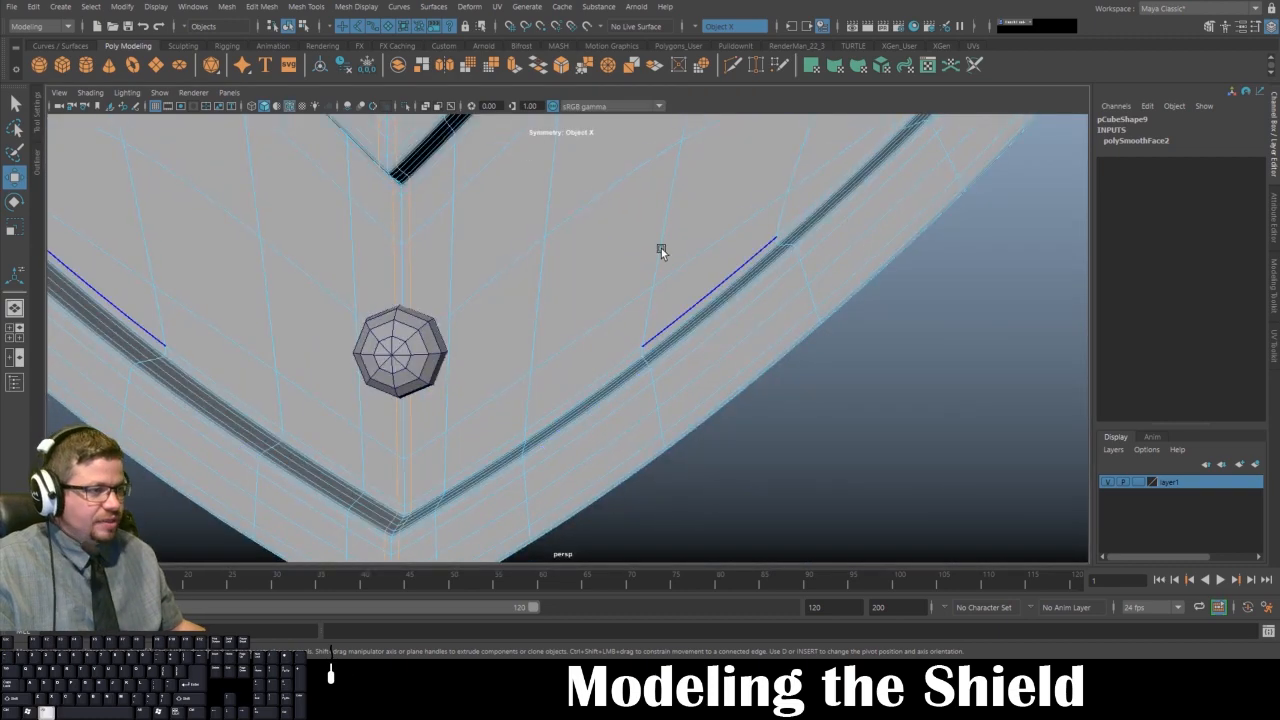
pyautogui.keyDown('alt'); pyautogui.moveTo(654, 243); pyautogui.dragTo(476, 150, button='right'); pyautogui.keyUp('alt')
pyautogui.keyDown('alt'); pyautogui.moveTo(476, 150); pyautogui.dragTo(584, 249, button='middle'); pyautogui.keyUp('alt')
pyautogui.keyDown('alt'); pyautogui.moveTo(584, 249); pyautogui.dragTo(562, 328); pyautogui.keyUp('alt')
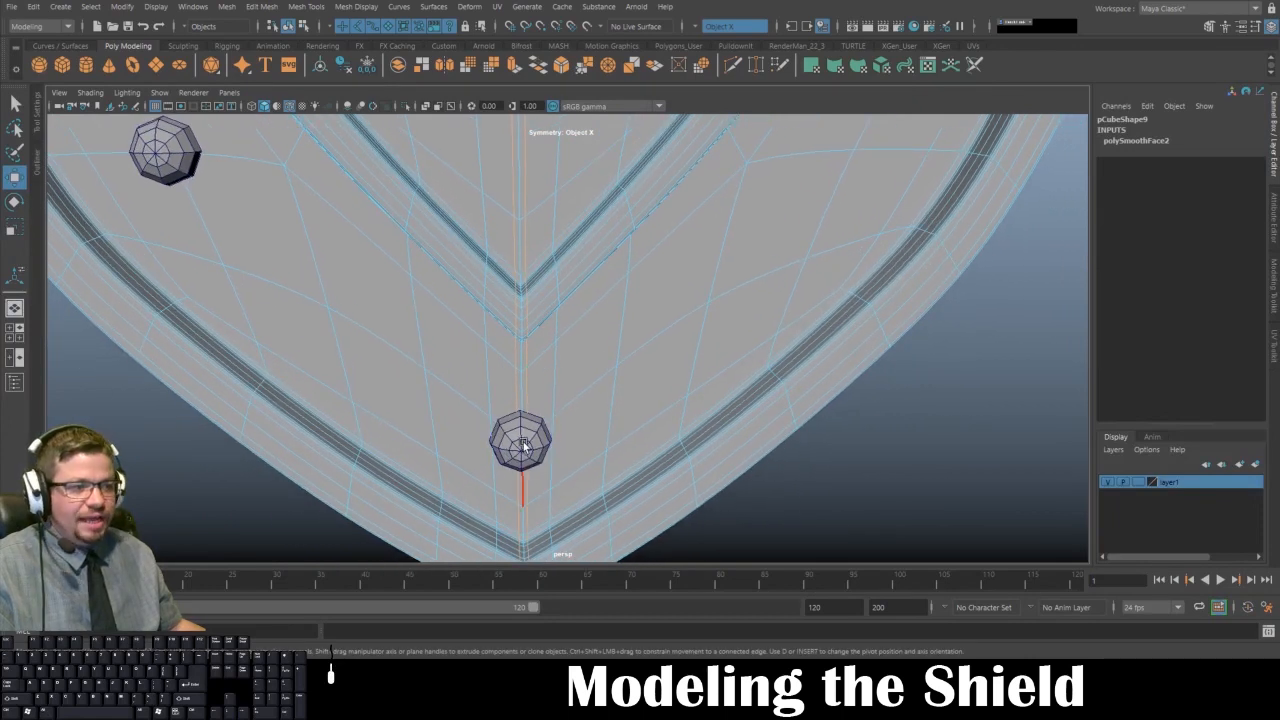
pyautogui.moveTo(527, 320); pyautogui.dragTo(540, 428, button='right')
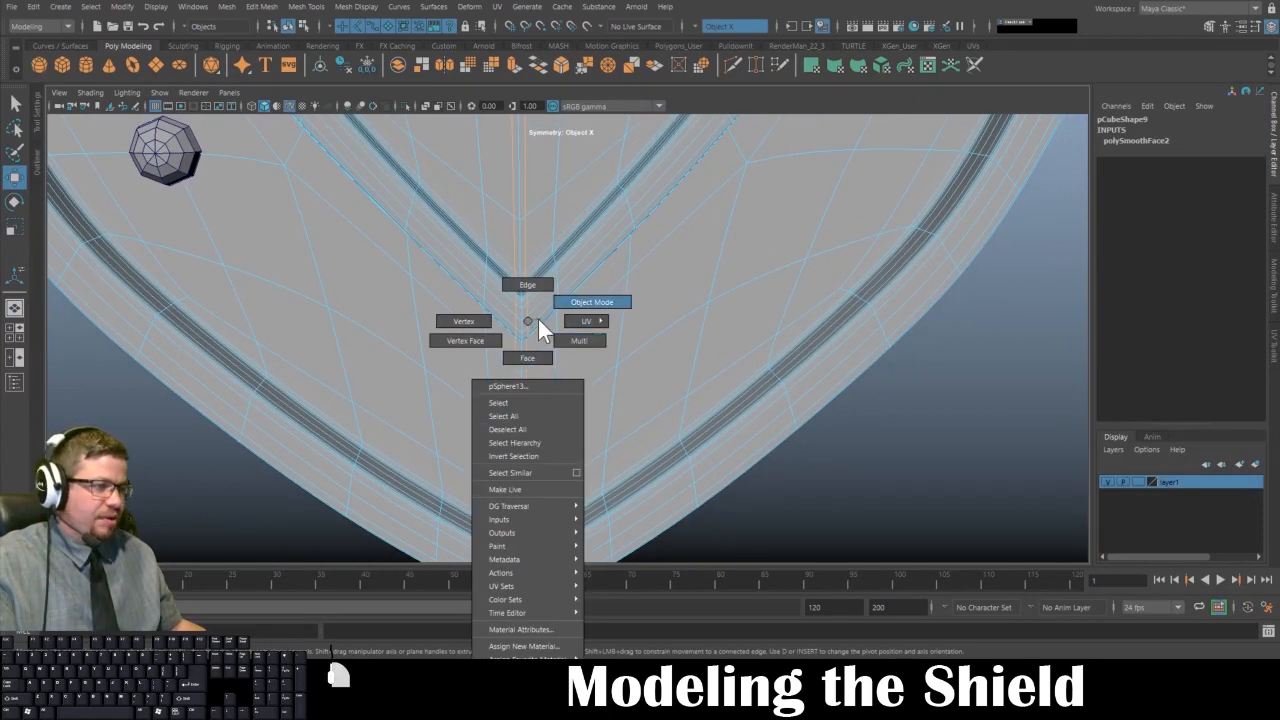
pyautogui.moveTo(538, 319); pyautogui.dragTo(523, 318, button='right')
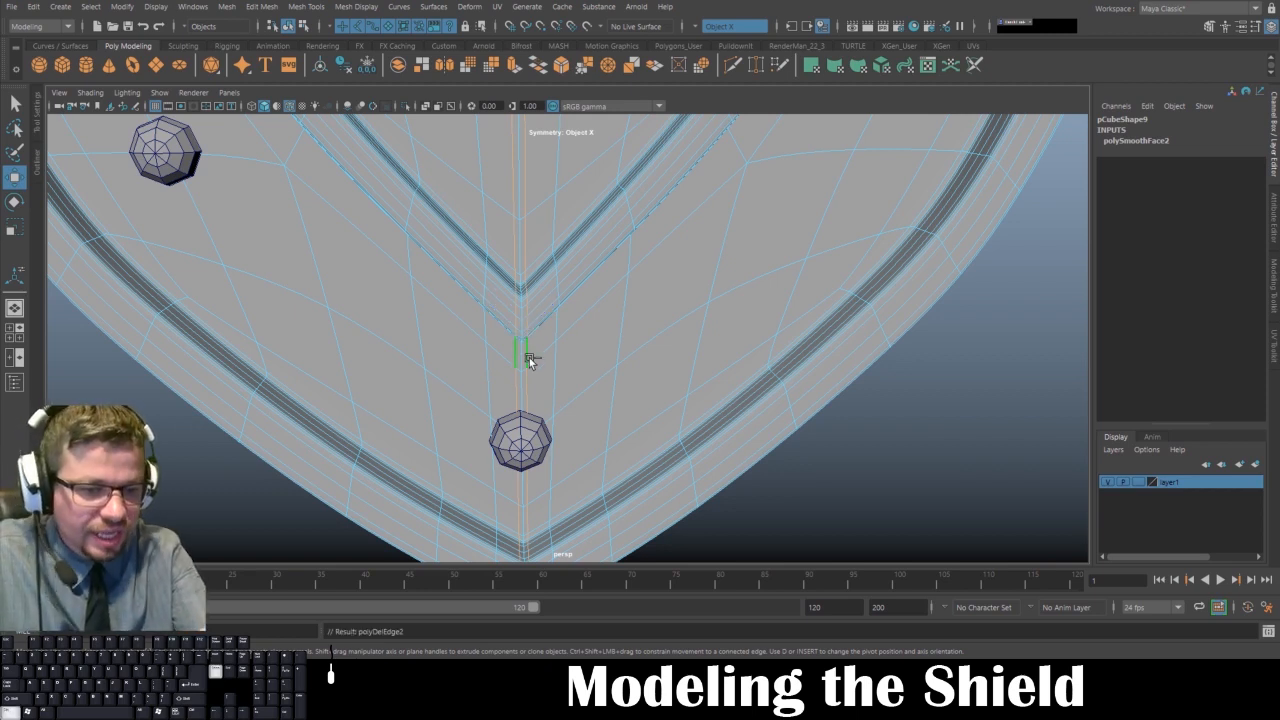
pyautogui.hotkey('ctrl', 'Delete')
# - Move the mirrored pair of vertices flanking the bottom rivet outward along X
pyautogui.moveTo(523, 358)
pyautogui.mouseDown(button='right')
pyautogui.moveTo(560, 331)
pyautogui.moveTo(505, 345)
pyautogui.mouseUp(button='right')
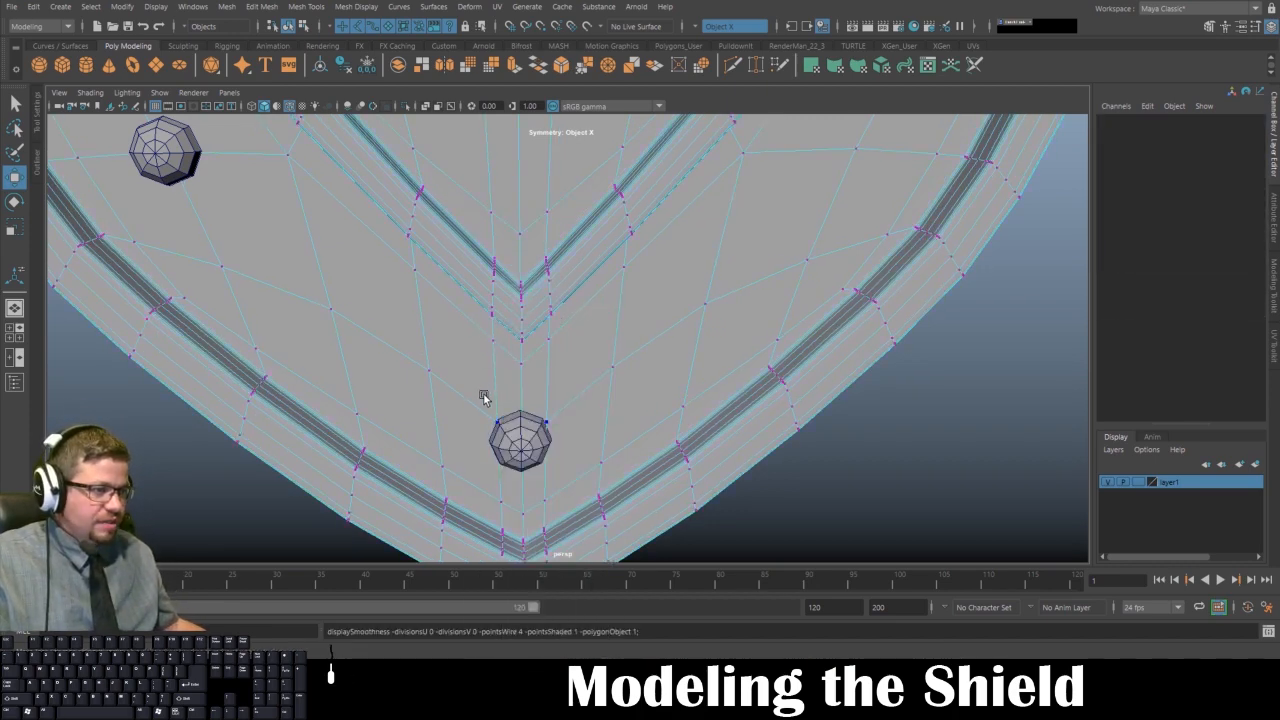
pyautogui.click(483, 398)
pyautogui.moveTo(560, 425); pyautogui.dragTo(563, 231)
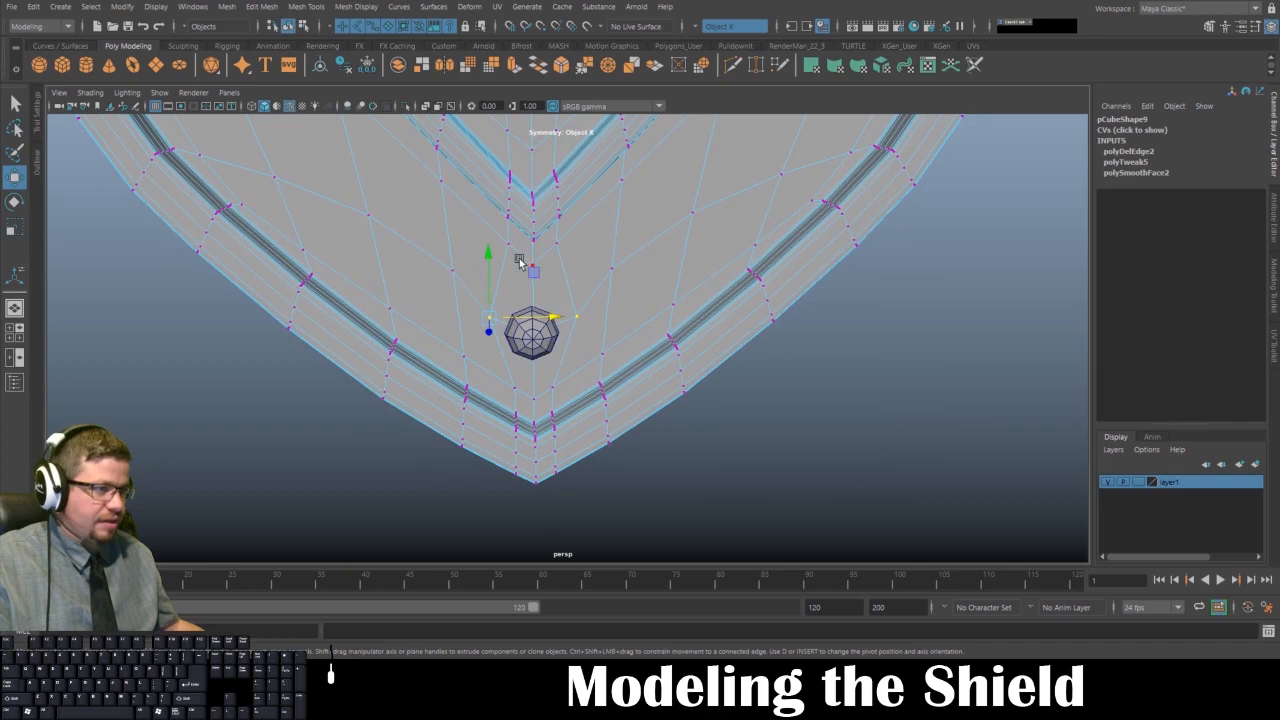
# - Return the shield to object mode and check its edges and rivets in wireframe and shaded display
pyautogui.keyDown('alt'); pyautogui.moveTo(549, 316); pyautogui.dragTo(556, 290); pyautogui.keyUp('alt')
pyautogui.keyDown('alt'); pyautogui.moveTo(557, 291); pyautogui.dragTo(471, 229, button='right'); pyautogui.keyUp('alt')
pyautogui.keyDown('alt'); pyautogui.moveTo(471, 229); pyautogui.dragTo(504, 360, button='middle'); pyautogui.keyUp('alt')
pyautogui.keyDown('alt'); pyautogui.moveTo(504, 360); pyautogui.dragTo(386, 240, button='right'); pyautogui.keyUp('alt')
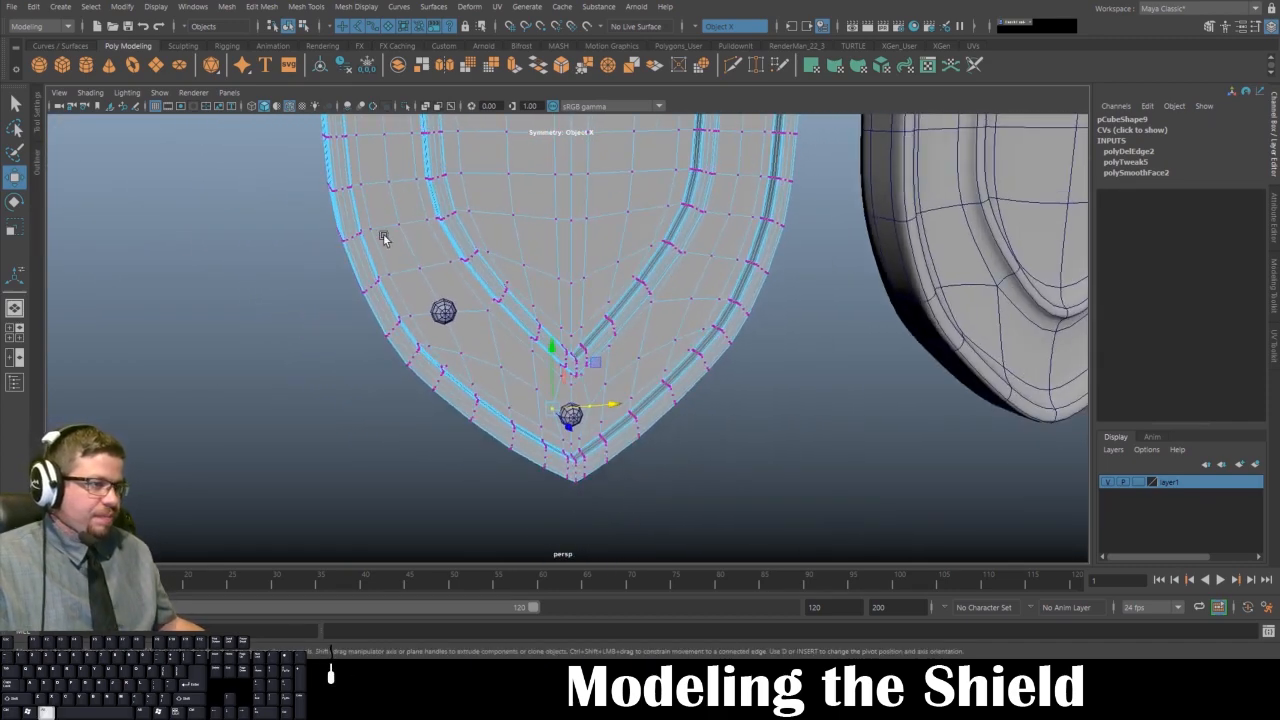
pyautogui.keyDown('alt'); pyautogui.moveTo(470, 325); pyautogui.dragTo(386, 257, button='right'); pyautogui.keyUp('alt')
pyautogui.keyDown('alt'); pyautogui.moveTo(386, 257); pyautogui.dragTo(391, 320, button='middle'); pyautogui.keyUp('alt')
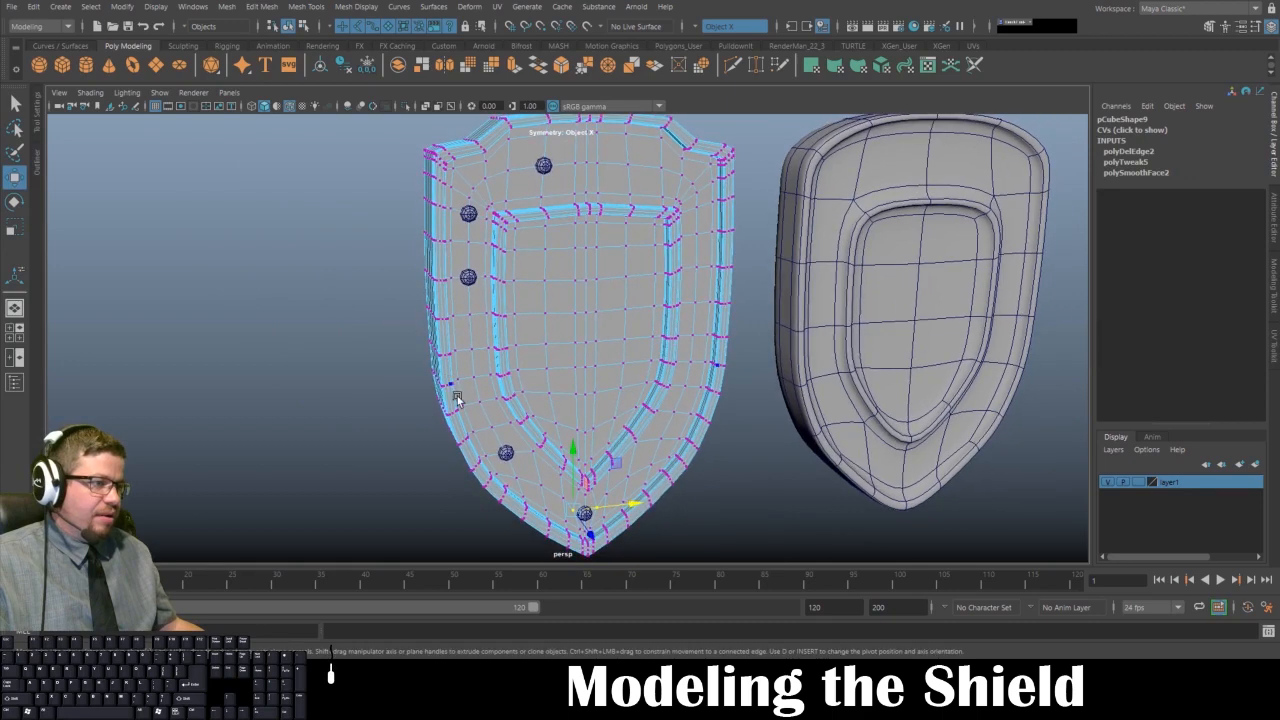
pyautogui.moveTo(501, 321); pyautogui.dragTo(548, 315, button='right')
pyautogui.moveTo(491, 353)
pyautogui.keyDown('alt'); pyautogui.mouseDown()
pyautogui.moveTo(578, 363)
pyautogui.moveTo(512, 364)
pyautogui.moveTo(537, 332)
pyautogui.mouseUp(); pyautogui.keyUp('alt')
pyautogui.press('4')
pyautogui.press('5')
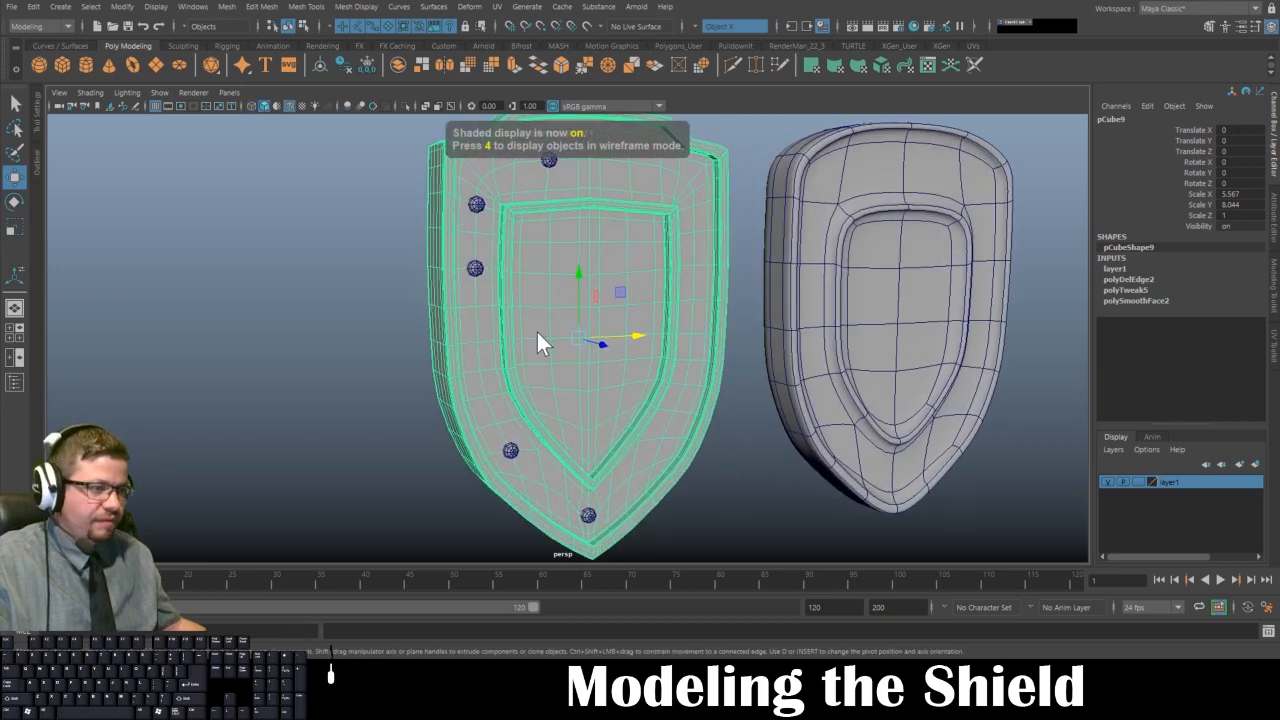
# - Duplicate the lower-left rivet and snap the copy to the empty rivet position above it in the front view, at about X -2.024, Y -0.435
pyautogui.press('space')
pyautogui.click(302, 502)
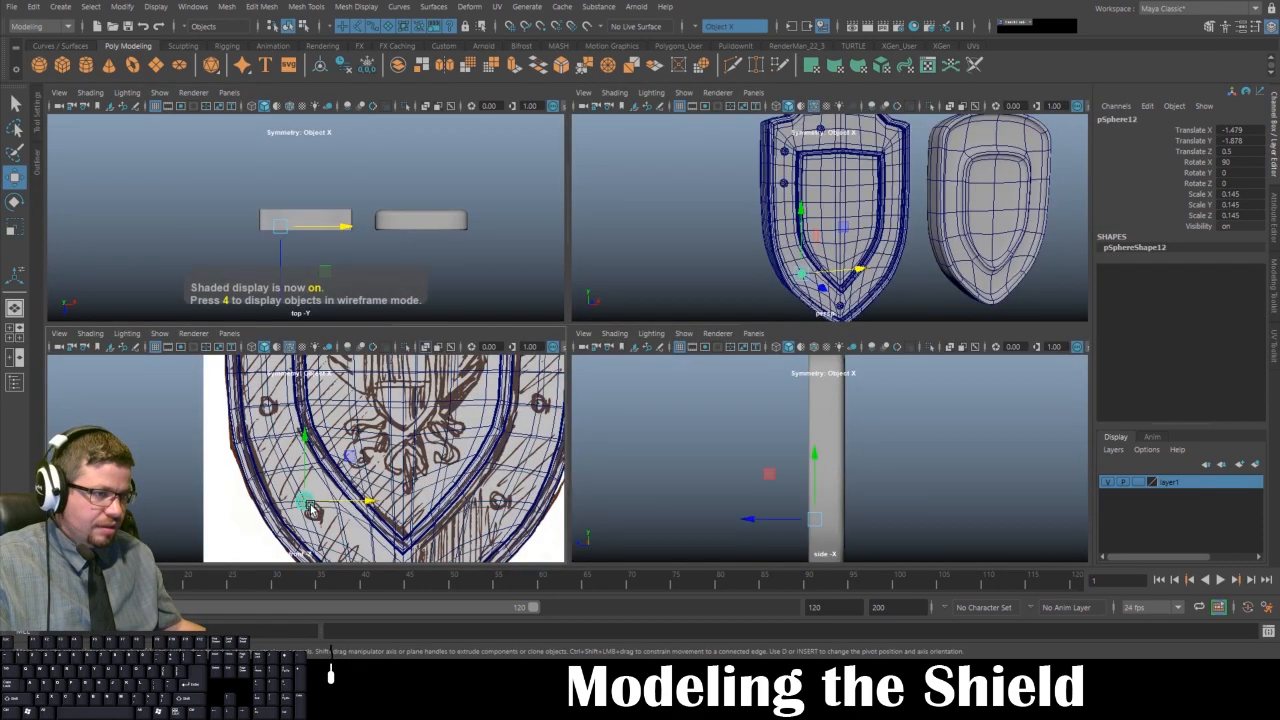
pyautogui.hotkey('ctrl', 'd')
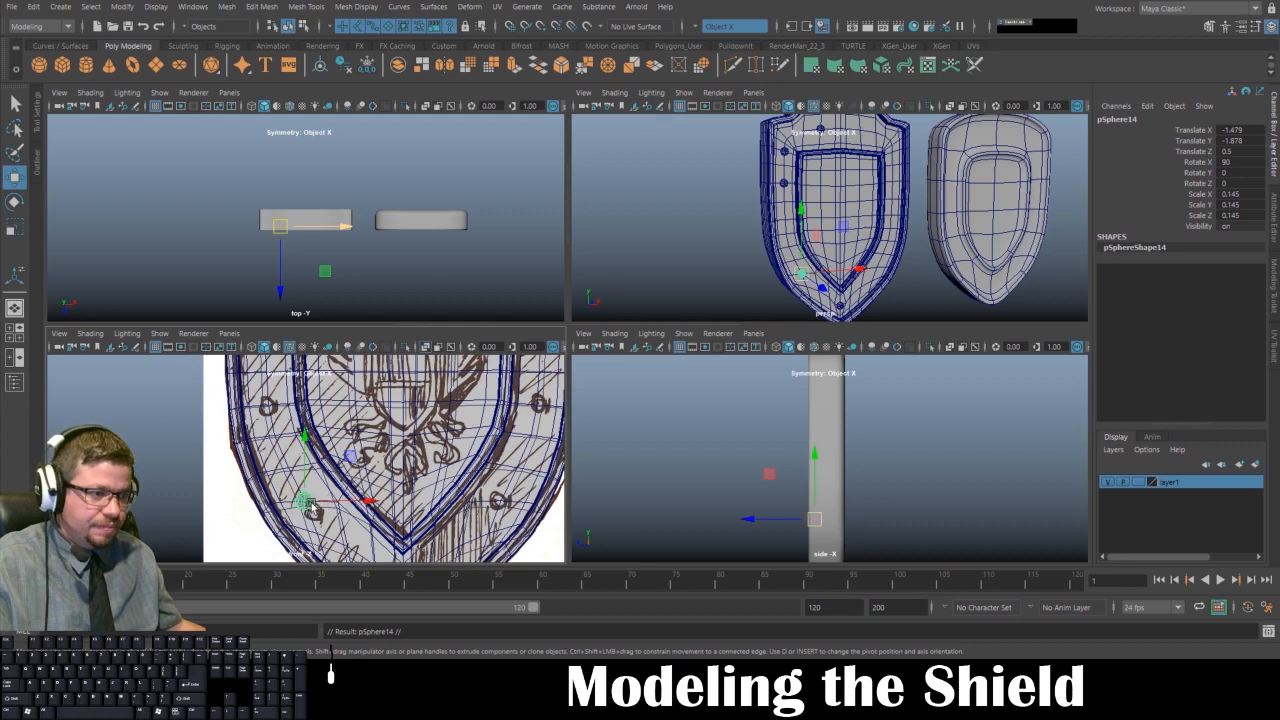
pyautogui.moveTo(312, 508); pyautogui.dragTo(276, 411)
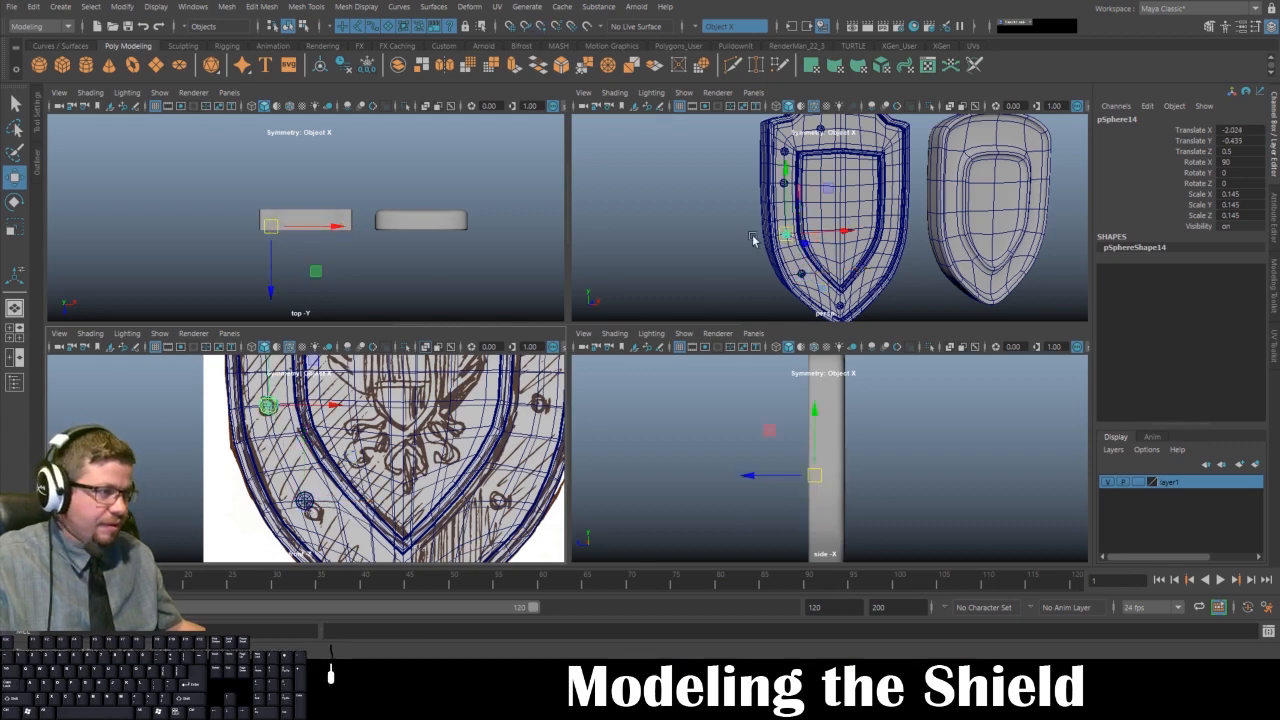
# - Compare the rivets along the shield's upper and left border with the circles drawn in the sketch in an enlarged front view
pyautogui.scroll(-5, 247, 418)
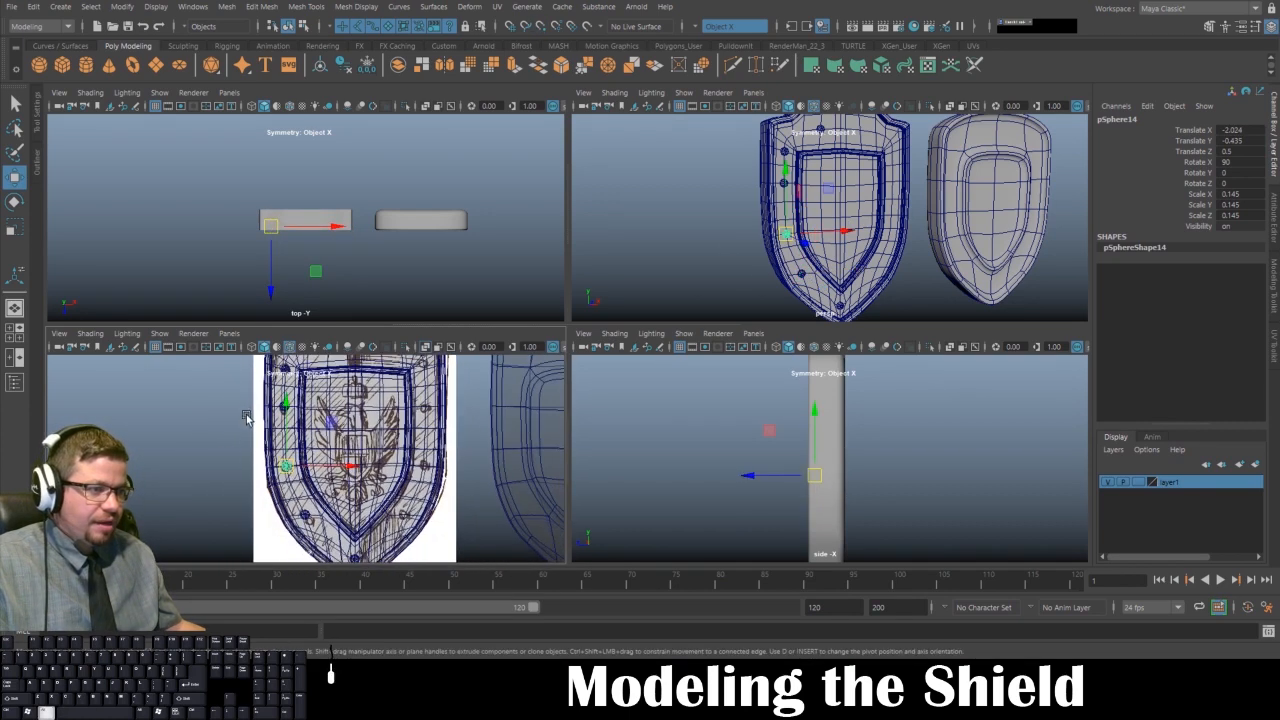
pyautogui.keyDown('alt'); pyautogui.moveTo(247, 418); pyautogui.dragTo(259, 450, button='middle'); pyautogui.keyUp('alt')
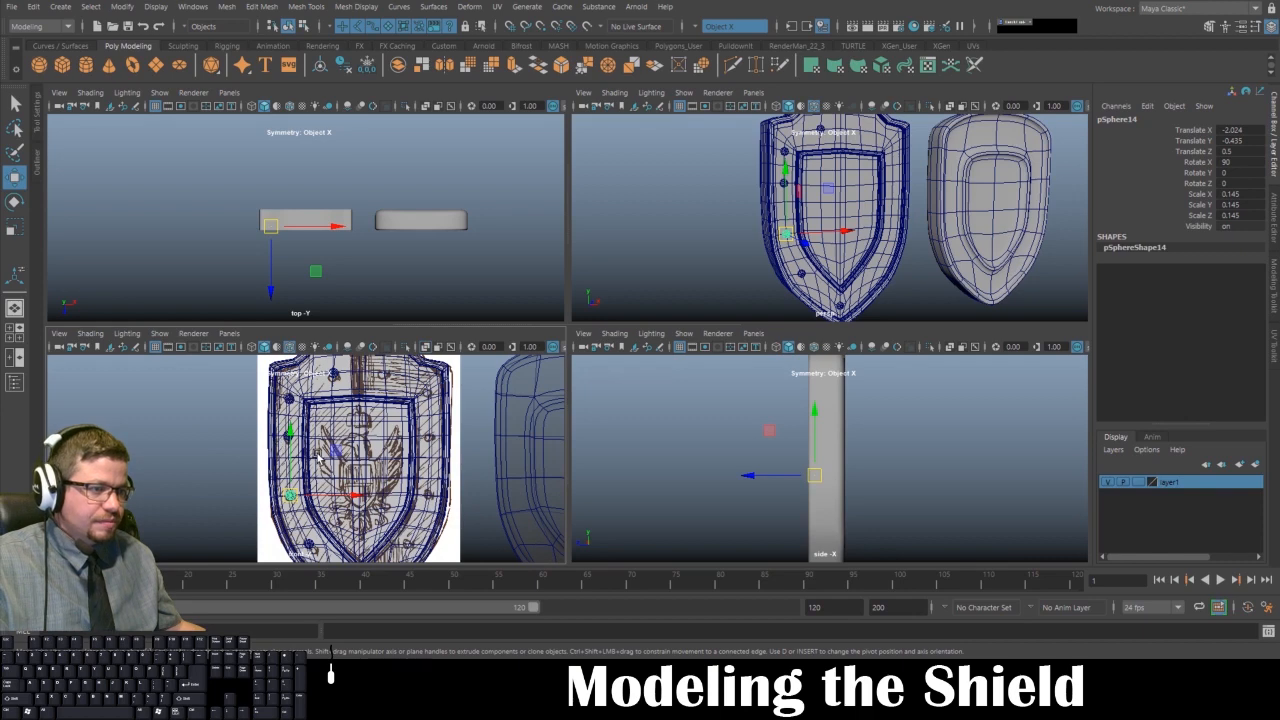
pyautogui.click(694, 220)
pyautogui.keyDown('alt'); pyautogui.moveTo(700, 240); pyautogui.dragTo(657, 212); pyautogui.keyUp('alt')
pyautogui.keyDown('alt'); pyautogui.moveTo(657, 212); pyautogui.dragTo(711, 196, button='right'); pyautogui.keyUp('alt')
pyautogui.keyDown('alt'); pyautogui.moveTo(711, 196); pyautogui.dragTo(722, 242, button='middle'); pyautogui.keyUp('alt')
pyautogui.keyDown('alt'); pyautogui.moveTo(706, 241); pyautogui.dragTo(766, 221, button='right'); pyautogui.keyUp('alt')
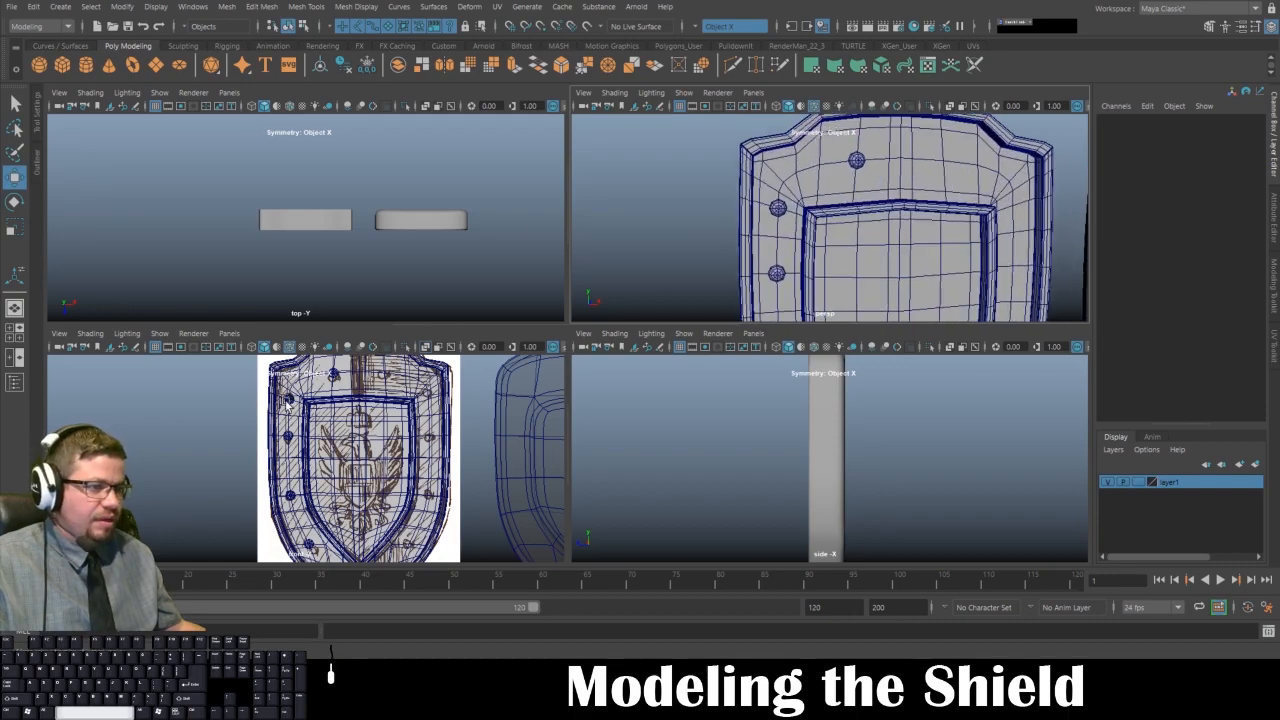
pyautogui.press('space')
pyautogui.keyDown('alt'); pyautogui.moveTo(466, 206); pyautogui.dragTo(567, 235, button='right'); pyautogui.keyUp('alt')
pyautogui.keyDown('alt'); pyautogui.moveTo(567, 235); pyautogui.dragTo(589, 367, button='middle'); pyautogui.keyUp('alt')
pyautogui.keyDown('alt'); pyautogui.moveTo(589, 367); pyautogui.dragTo(642, 391, button='right'); pyautogui.keyUp('alt')
pyautogui.keyDown('alt'); pyautogui.moveTo(495, 261); pyautogui.dragTo(622, 386, button='right'); pyautogui.keyUp('alt')
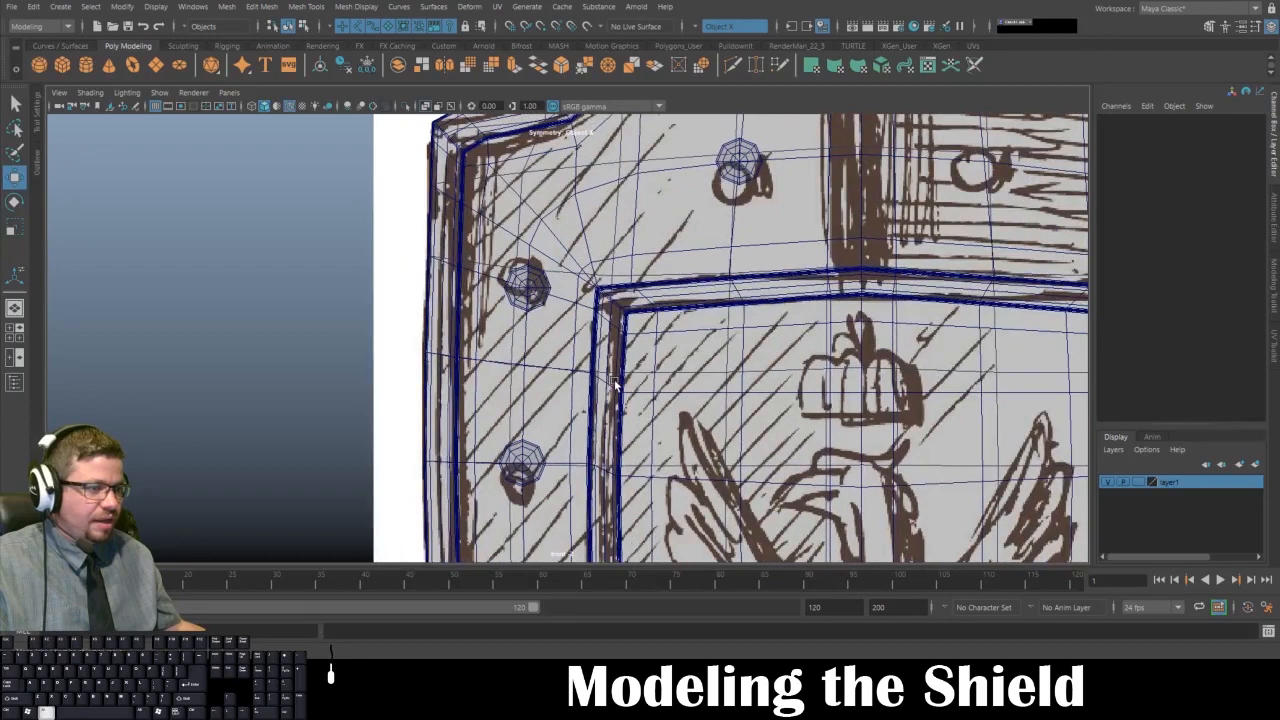
# - Snap the rivet at the shield's upper-left corner higher on the border, to about X -2.044, Y 2.67
pyautogui.keyDown('alt'); pyautogui.moveTo(604, 270); pyautogui.dragTo(584, 326, button='middle'); pyautogui.keyUp('alt')
pyautogui.press('space')
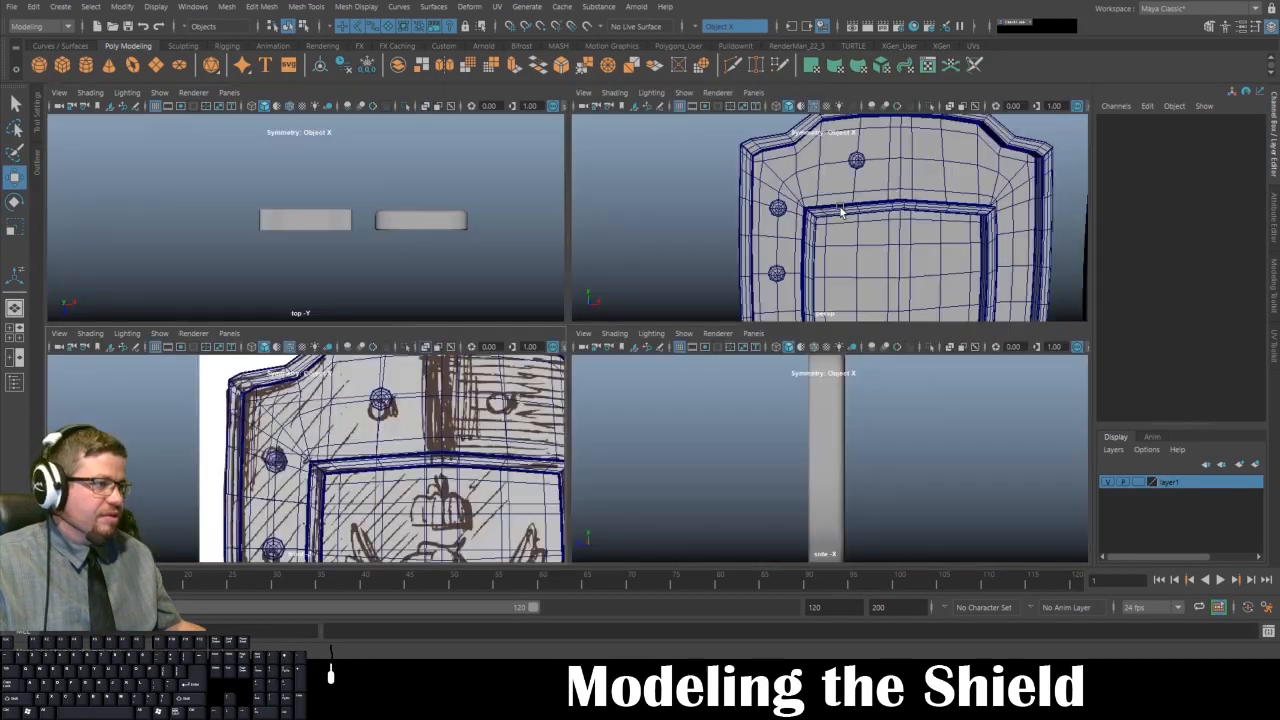
pyautogui.click(778, 210)
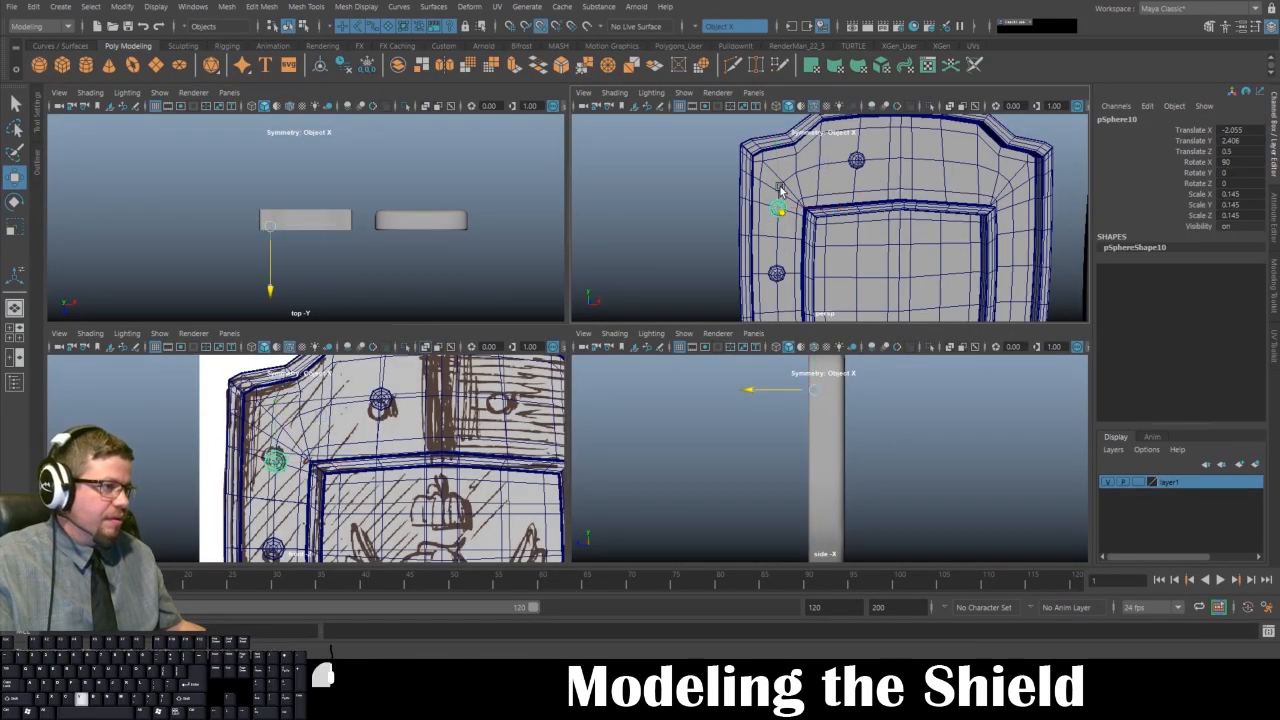
pyautogui.moveTo(778, 210)
pyautogui.keyDown('alt'); pyautogui.mouseDown()
pyautogui.moveTo(842, 237)
pyautogui.moveTo(843, 216)
pyautogui.moveTo(754, 208)
pyautogui.mouseUp(); pyautogui.keyUp('alt')
pyautogui.keyDown('alt'); pyautogui.moveTo(754, 208); pyautogui.dragTo(714, 204, button='right'); pyautogui.keyUp('alt')
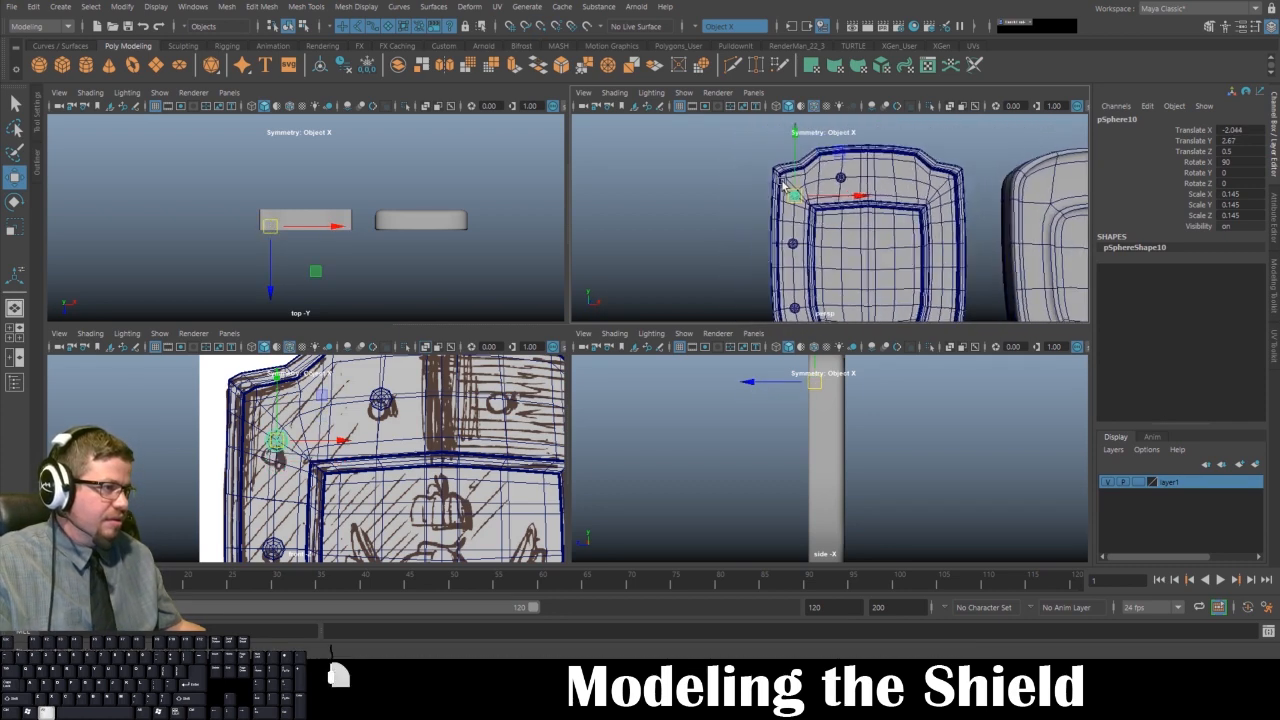
pyautogui.click(710, 194)
# - Compare the lower rivets with the circles in the sketch and examine the rivet spacing along the whole border in perspective
pyautogui.keyDown('alt'); pyautogui.moveTo(710, 194); pyautogui.dragTo(710, 140, button='middle'); pyautogui.keyUp('alt')
pyautogui.keyDown('alt'); pyautogui.moveTo(710, 140); pyautogui.dragTo(696, 211, button='right'); pyautogui.keyUp('alt')
pyautogui.keyDown('alt'); pyautogui.moveTo(696, 211); pyautogui.dragTo(712, 231); pyautogui.keyUp('alt')
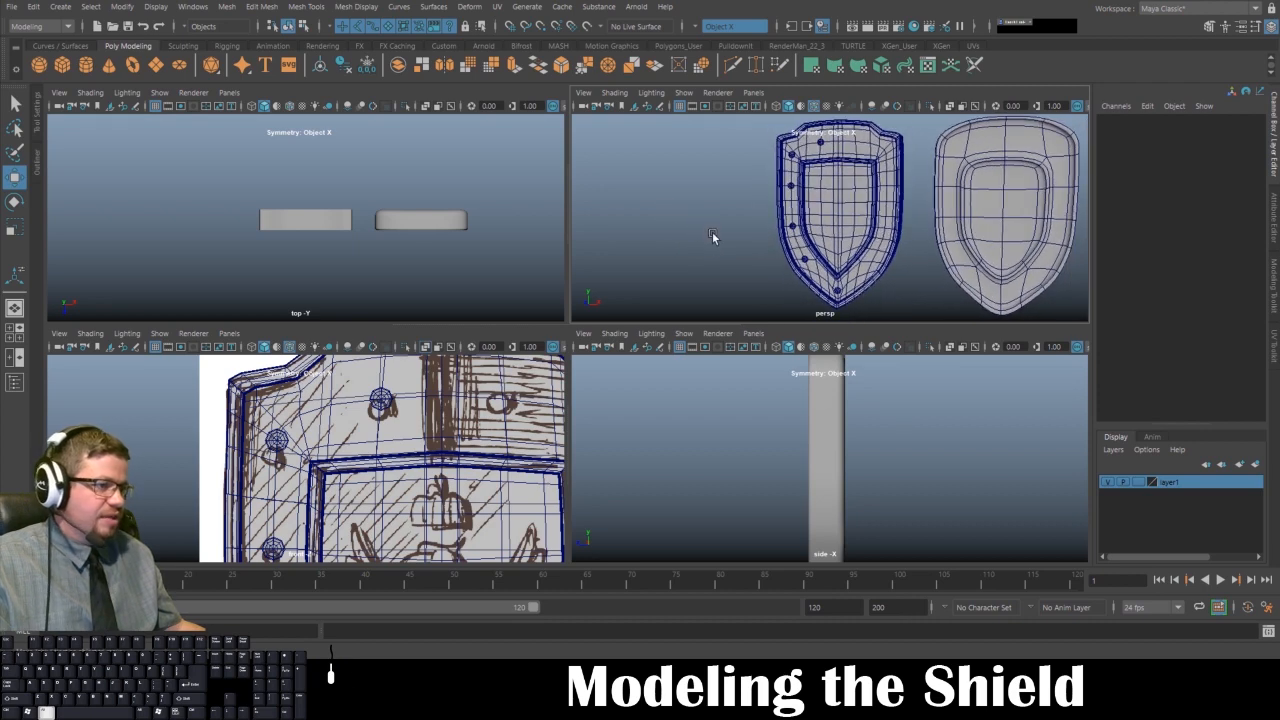
pyautogui.keyDown('alt'); pyautogui.moveTo(438, 467); pyautogui.dragTo(430, 345, button='middle'); pyautogui.keyUp('alt')
pyautogui.keyDown('alt'); pyautogui.moveTo(438, 475); pyautogui.dragTo(430, 345, button='middle'); pyautogui.keyUp('alt')
pyautogui.keyDown('alt'); pyautogui.moveTo(460, 470); pyautogui.dragTo(427, 481, button='right'); pyautogui.keyUp('alt')
pyautogui.keyDown('alt'); pyautogui.moveTo(428, 483); pyautogui.dragTo(432, 408, button='middle'); pyautogui.keyUp('alt')
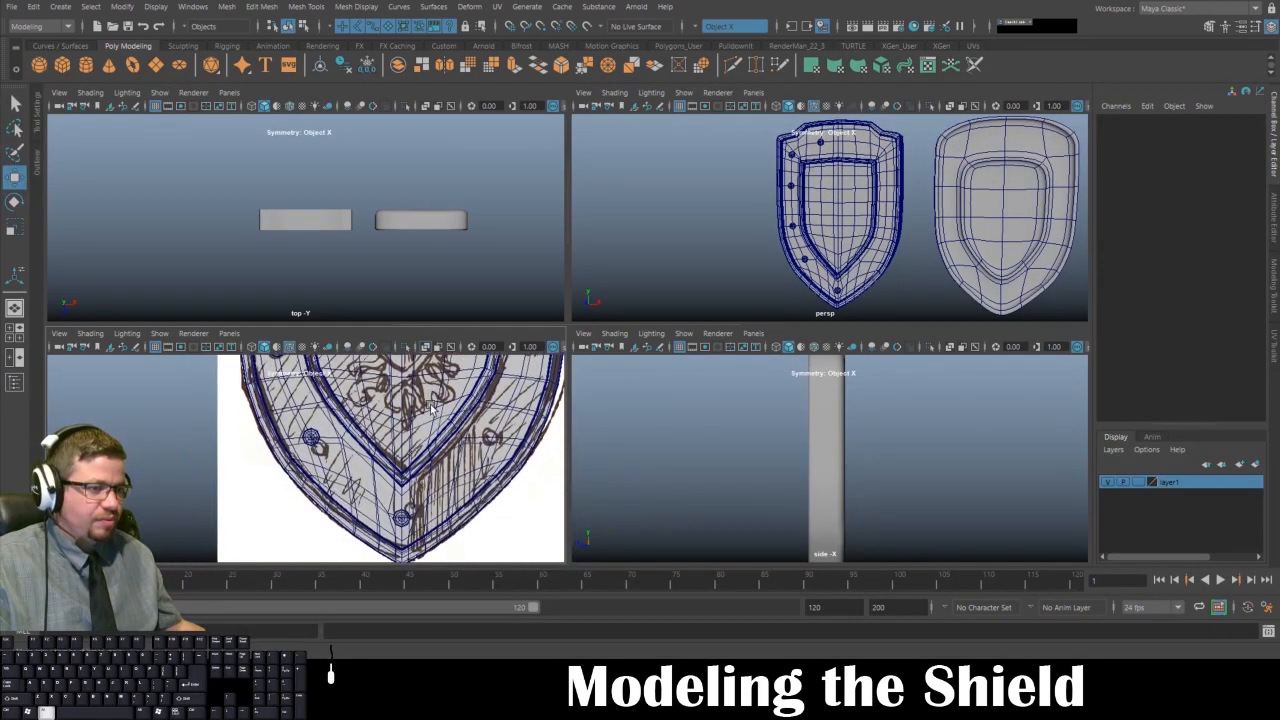
pyautogui.click(312, 440)
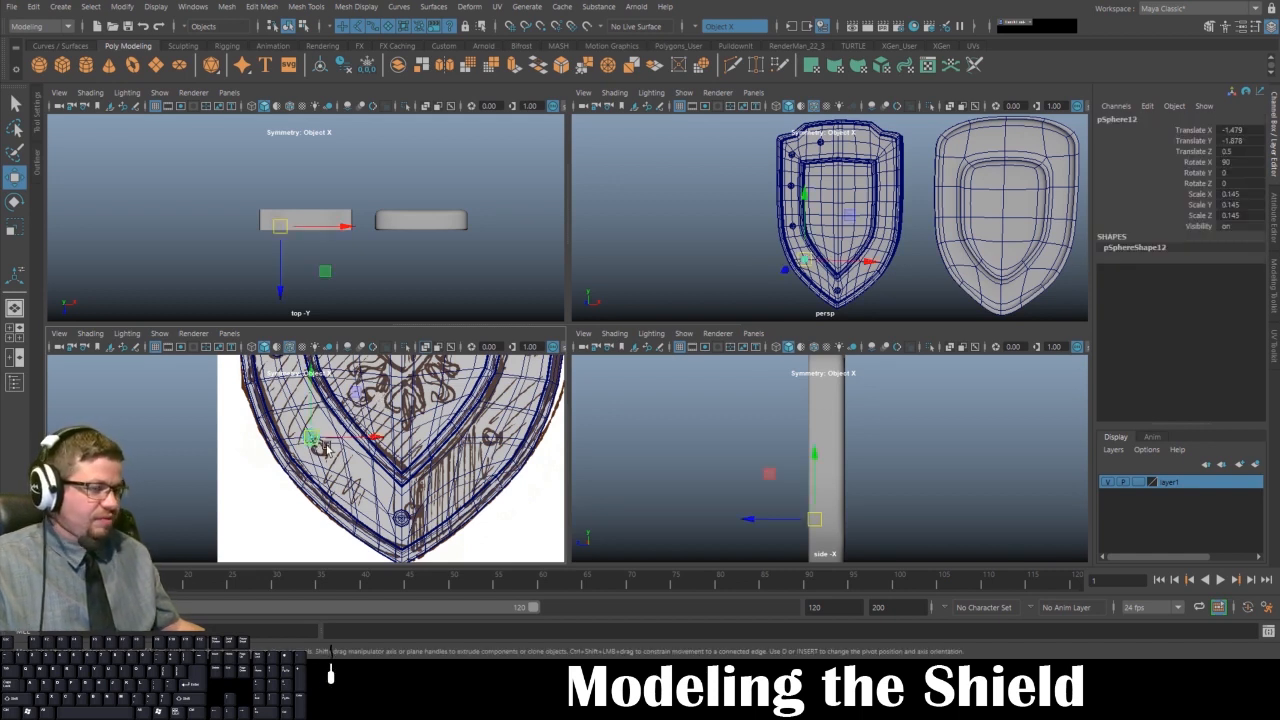
pyautogui.click(715, 206)
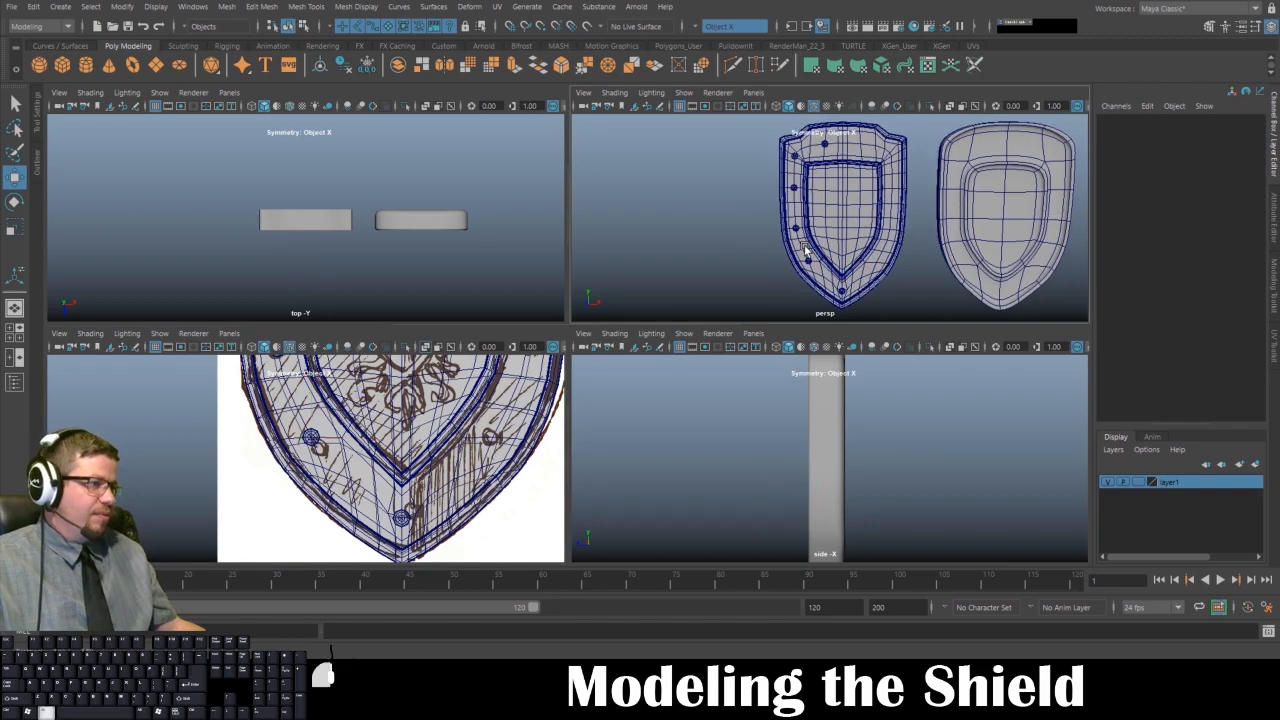
pyautogui.press('space')
pyautogui.keyDown('alt'); pyautogui.moveTo(641, 251); pyautogui.dragTo(668, 251); pyautogui.keyUp('alt')
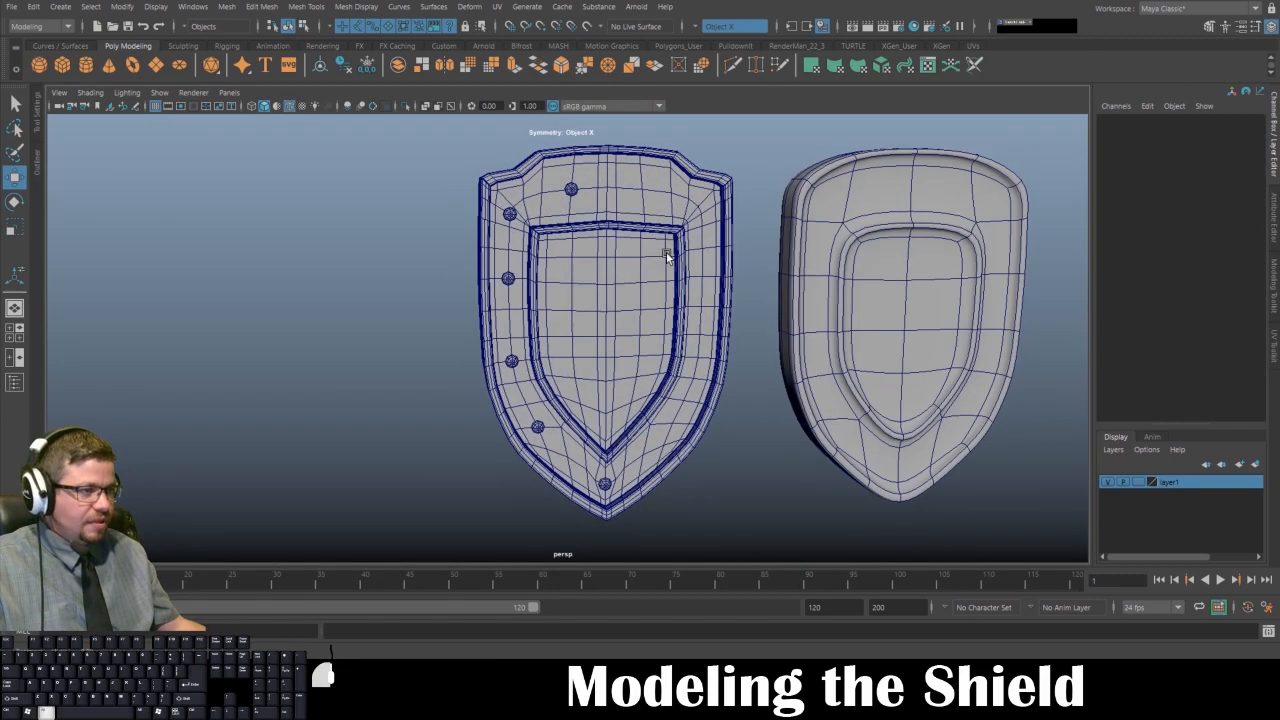
# - Extrude the four shield faces around the top rivet, scale them inward and delete them to open mirrored holes
pyautogui.keyDown('alt'); pyautogui.moveTo(630, 211); pyautogui.dragTo(635, 234, button='right'); pyautogui.keyUp('alt')
pyautogui.keyDown('alt'); pyautogui.moveTo(635, 234); pyautogui.dragTo(648, 280, button='middle'); pyautogui.keyUp('alt')
pyautogui.keyDown('alt'); pyautogui.moveTo(562, 290); pyautogui.dragTo(586, 320, button='right'); pyautogui.keyUp('alt')
pyautogui.keyDown('alt'); pyautogui.moveTo(492, 167); pyautogui.dragTo(530, 246, button='middle'); pyautogui.keyUp('alt')
pyautogui.keyDown('alt'); pyautogui.moveTo(530, 246); pyautogui.dragTo(597, 266, button='right'); pyautogui.keyUp('alt')
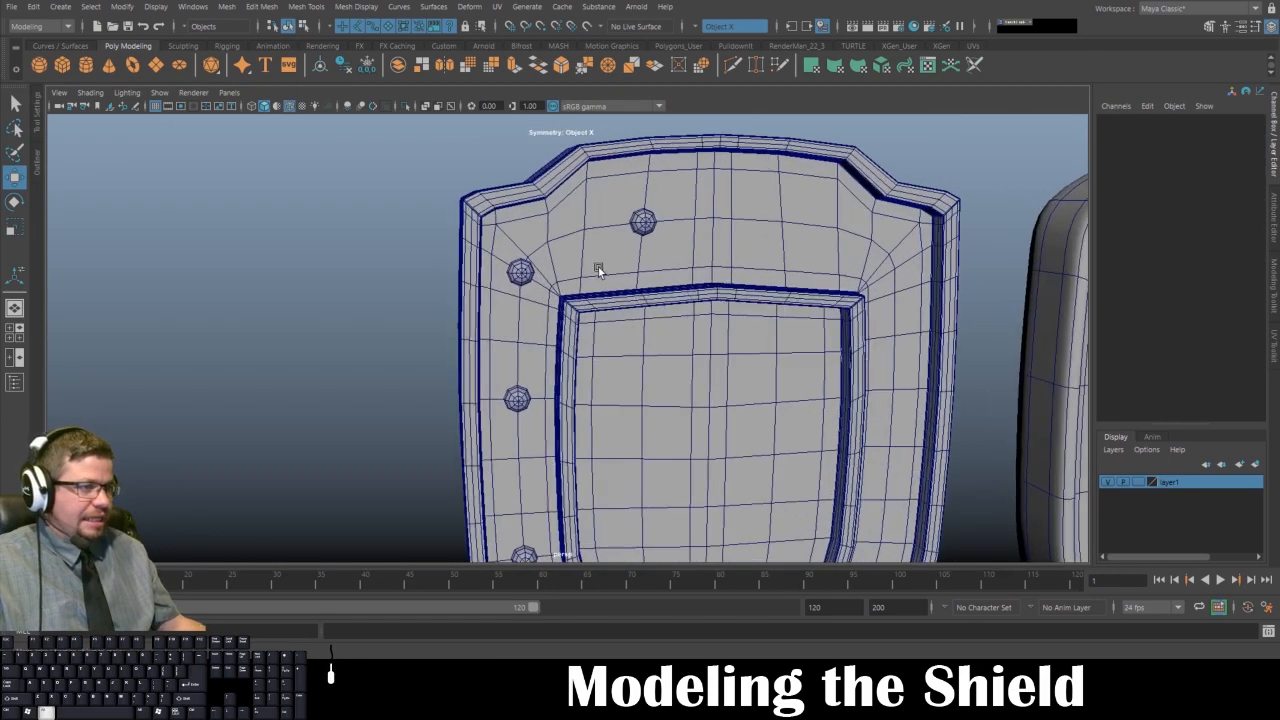
pyautogui.keyDown('alt'); pyautogui.moveTo(597, 266); pyautogui.dragTo(554, 283, button='middle'); pyautogui.keyUp('alt')
pyautogui.keyDown('alt'); pyautogui.moveTo(554, 283); pyautogui.dragTo(631, 197, button='right'); pyautogui.keyUp('alt')
pyautogui.click(669, 205)
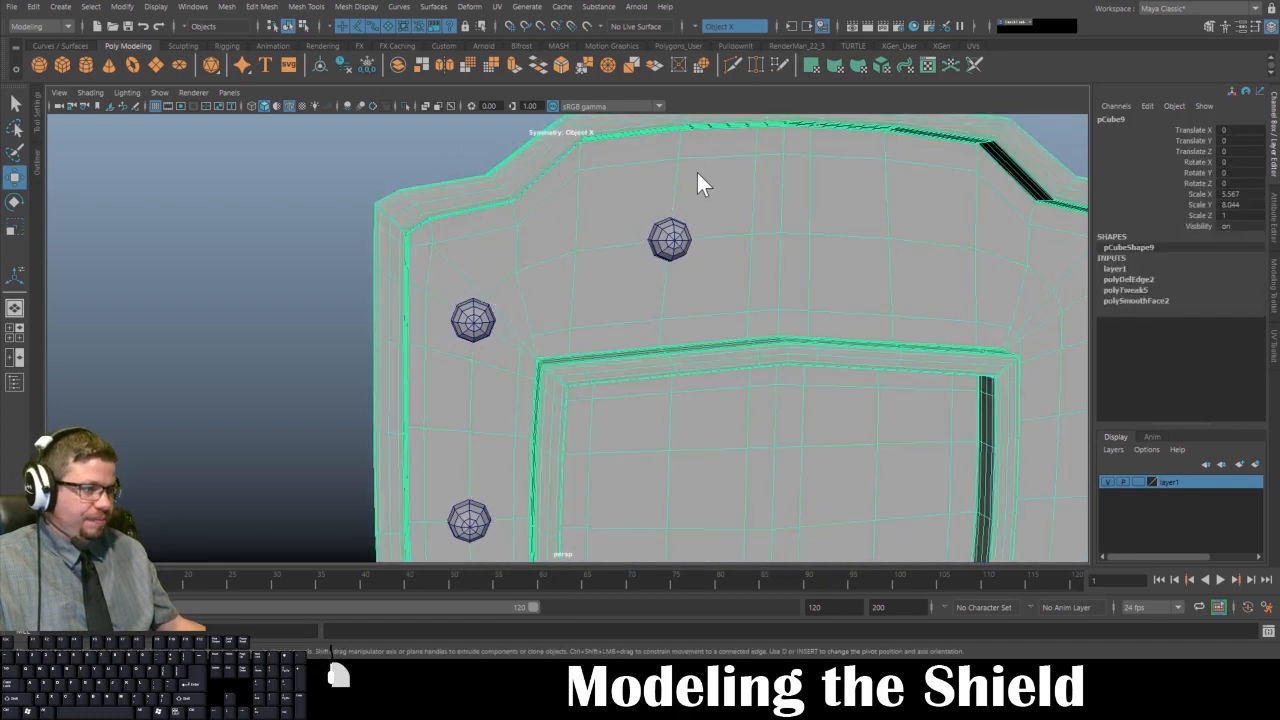
pyautogui.moveTo(697, 172); pyautogui.dragTo(697, 192, button='right')
pyautogui.click(711, 189)
pyautogui.keyDown('shift'); pyautogui.click(640, 208); pyautogui.keyUp('shift')
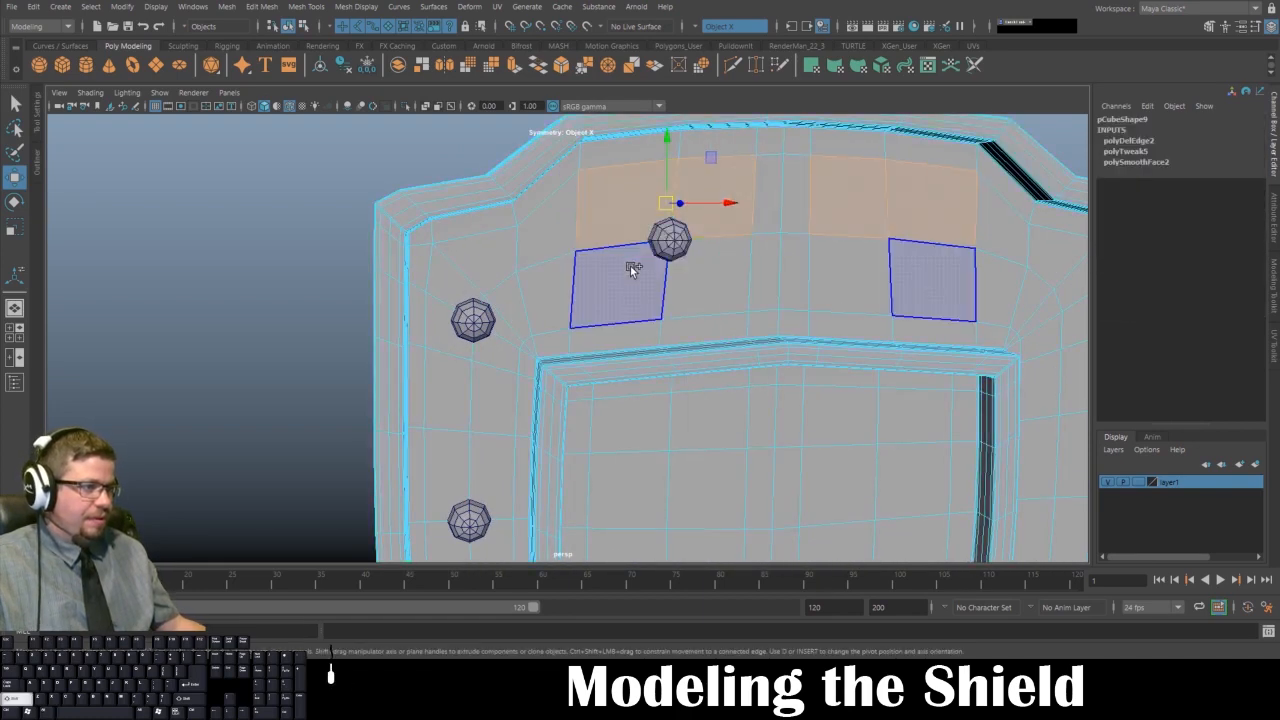
pyautogui.keyDown('shift'); pyautogui.click(630, 266); pyautogui.keyUp('shift')
pyautogui.keyDown('shift'); pyautogui.click(690, 281); pyautogui.keyUp('shift')
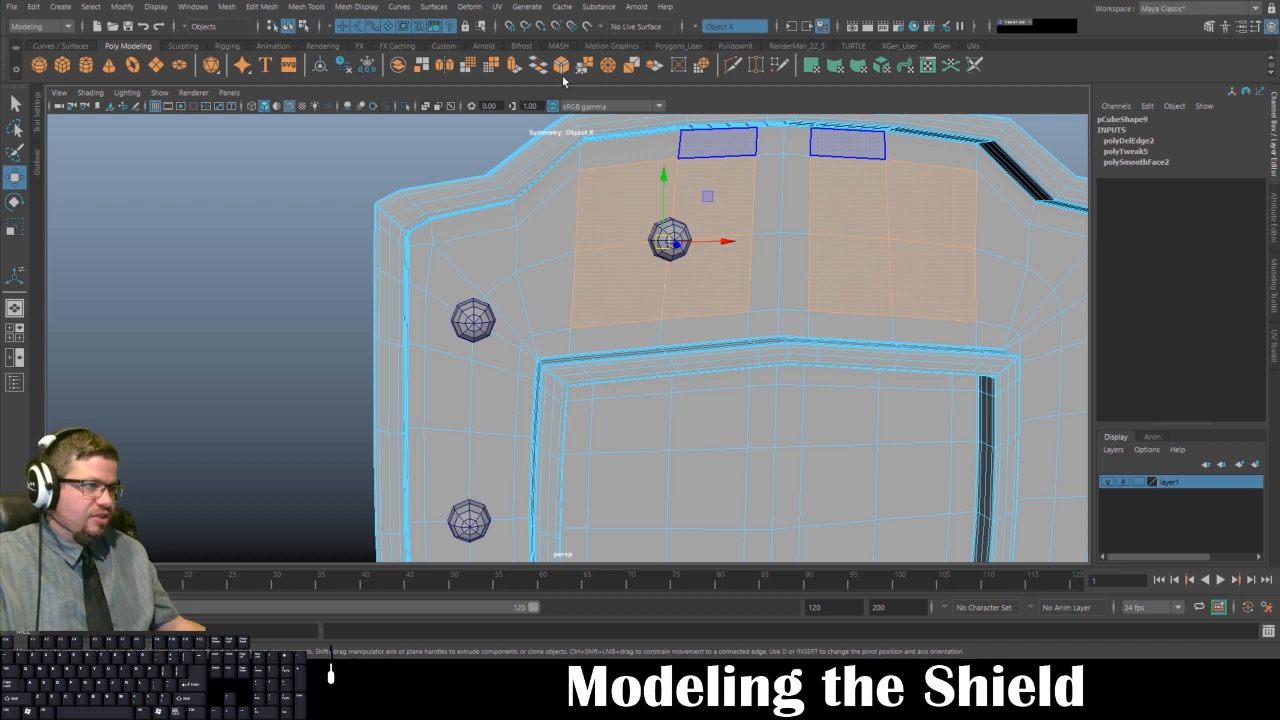
pyautogui.click(515, 67)
pyautogui.press('r')
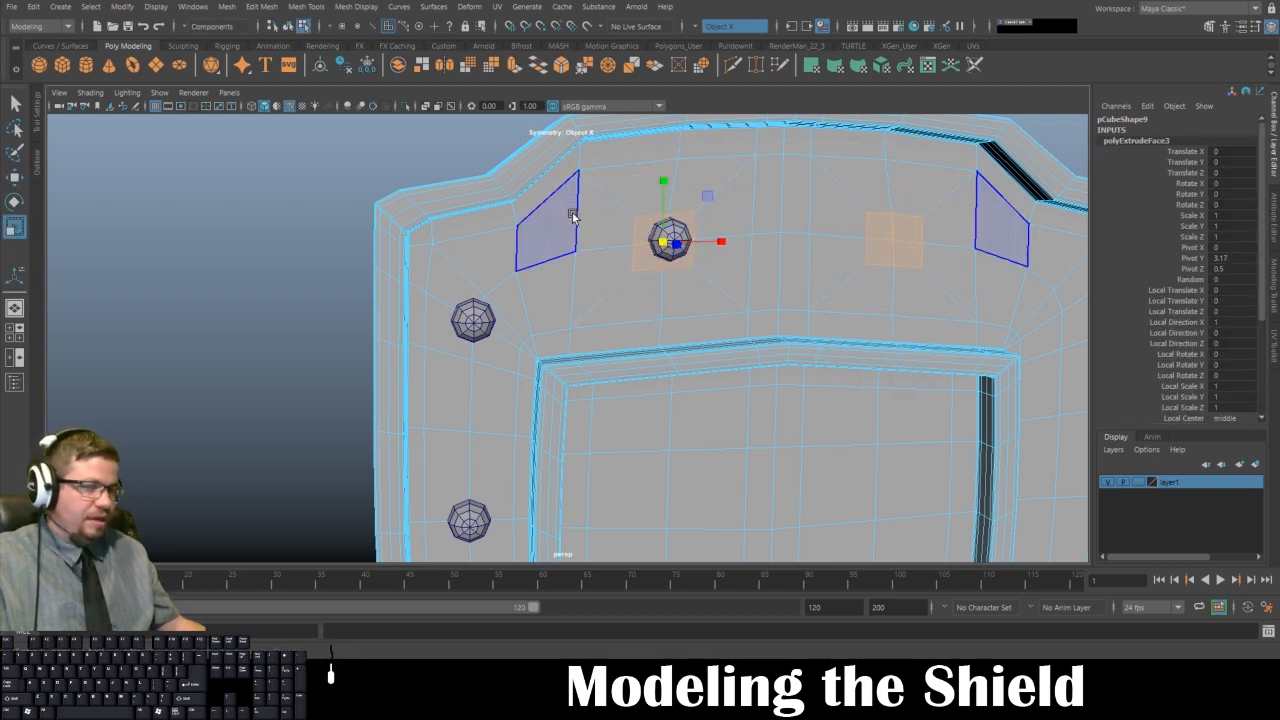
pyautogui.press('Delete')
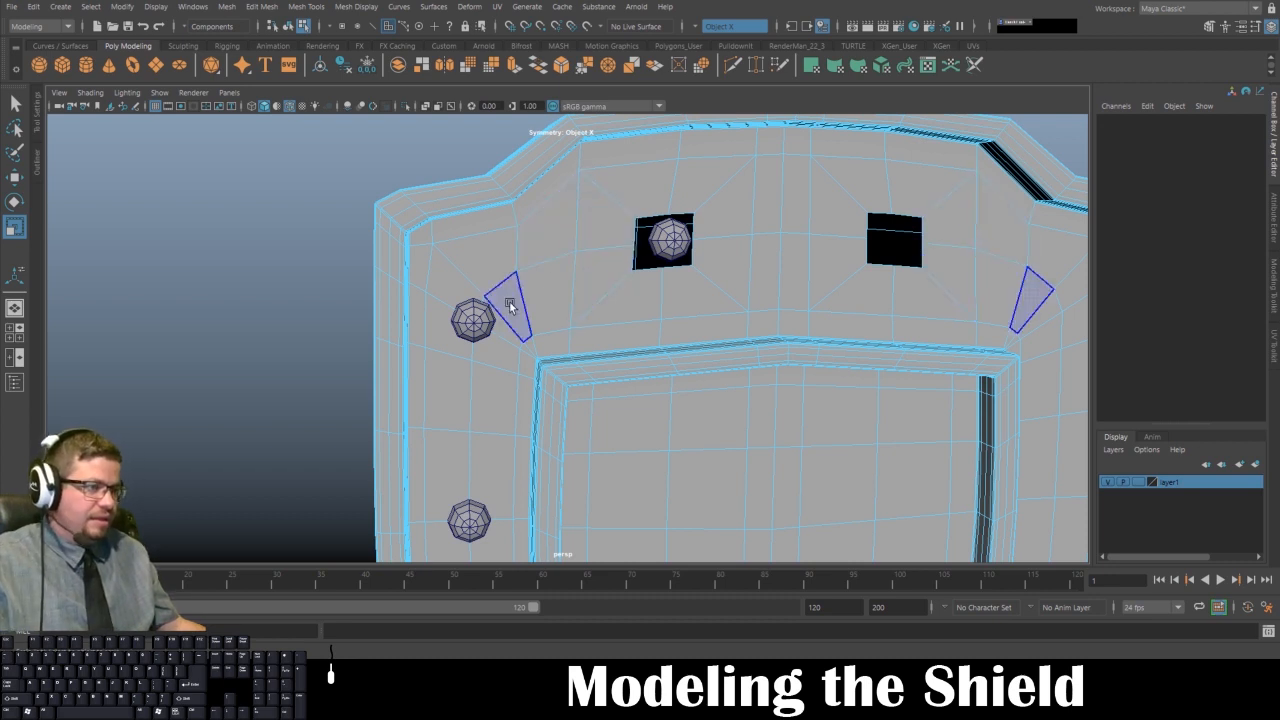
# - Extrude the shield faces around the upper-left corner rivet, scale them inward and delete them to cut a mirrored pair of holes
pyautogui.click(468, 300)
pyautogui.keyDown('shift'); pyautogui.click(495, 350); pyautogui.keyUp('shift')
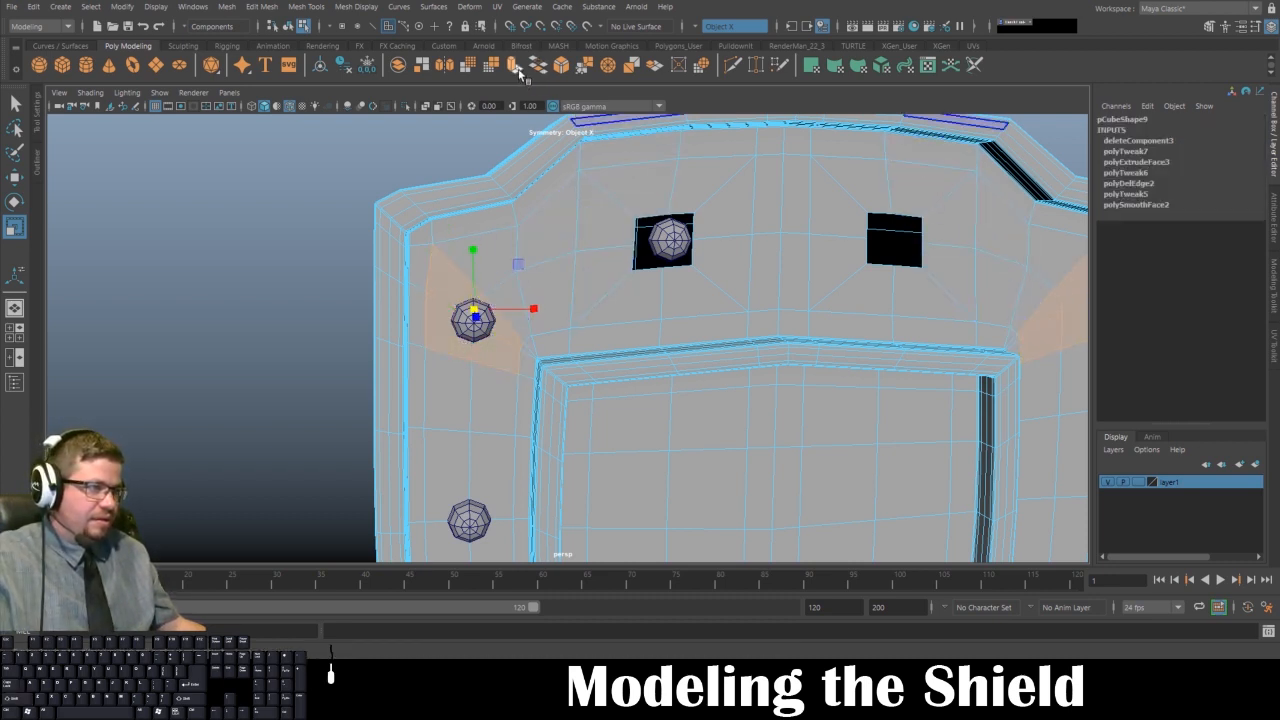
pyautogui.hotkey('ctrl', 'e')
pyautogui.press('r')
pyautogui.keyDown('alt'); pyautogui.moveTo(486, 328); pyautogui.dragTo(573, 335); pyautogui.keyUp('alt')
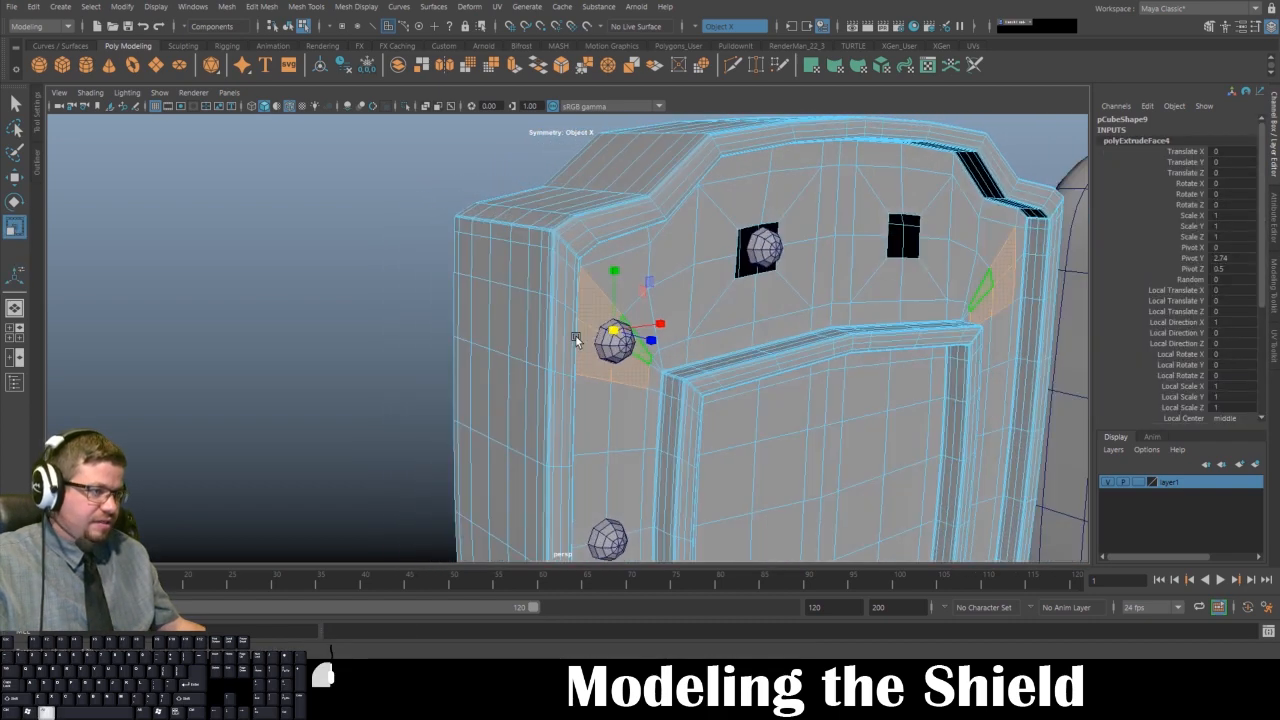
pyautogui.keyDown('alt'); pyautogui.moveTo(573, 335); pyautogui.dragTo(660, 405, button='right'); pyautogui.keyUp('alt')
pyautogui.moveTo(652, 312); pyautogui.dragTo(652, 311)
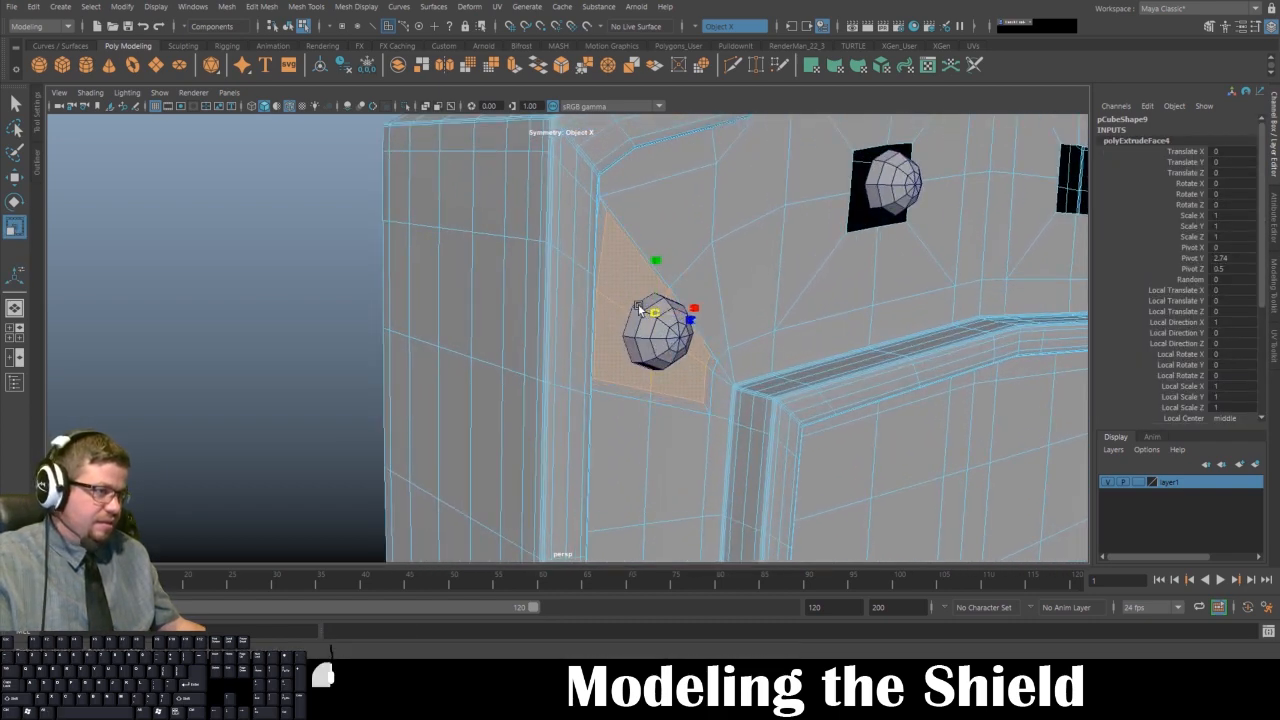
pyautogui.click(634, 308)
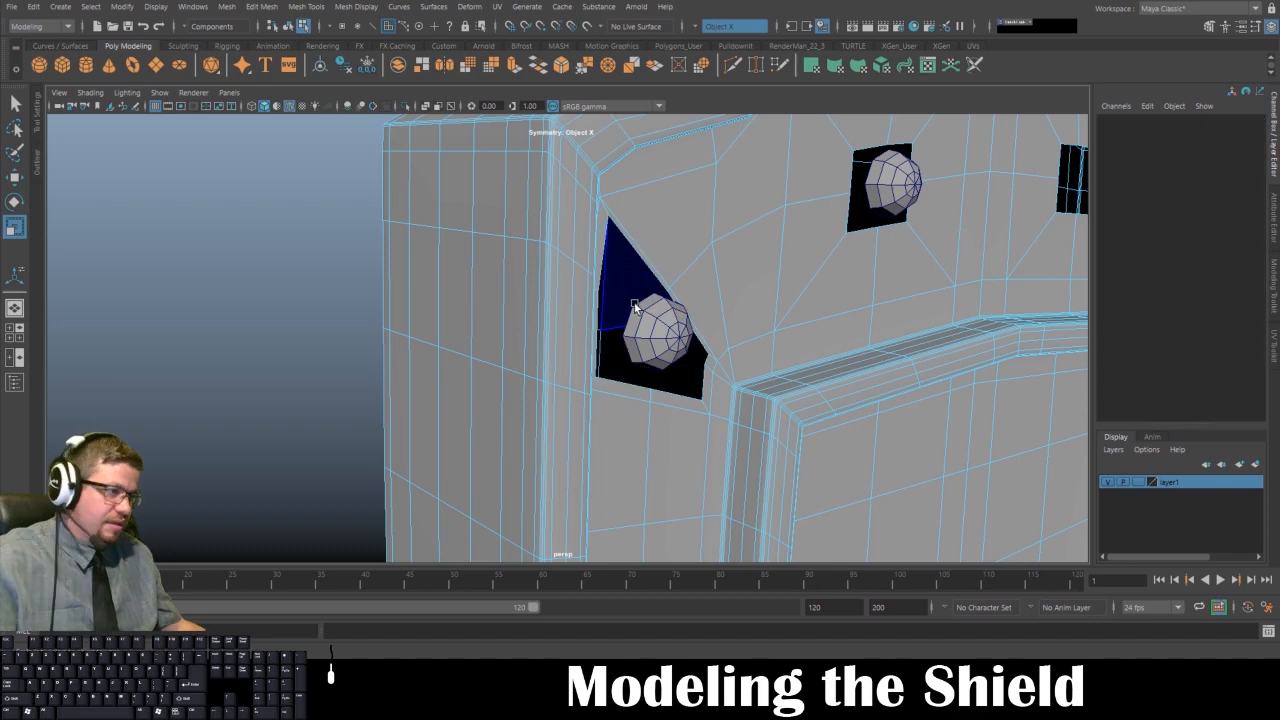
# - Cut mirrored holes at the second rivet down the left border by extruding its four surrounding faces, shrinking them and deleting them
pyautogui.keyDown('alt'); pyautogui.moveTo(661, 362); pyautogui.dragTo(615, 117); pyautogui.keyUp('alt')
pyautogui.moveTo(558, 222); pyautogui.dragTo(604, 336)
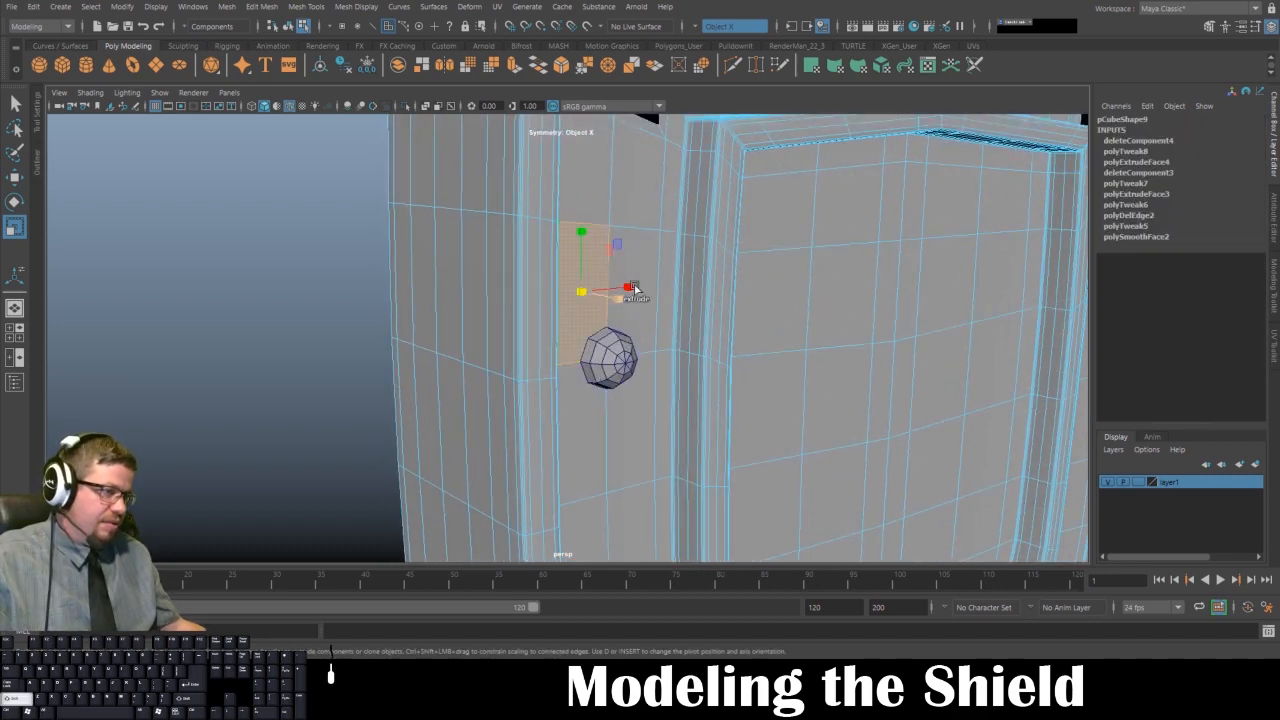
pyautogui.keyDown('shift'); pyautogui.click(625, 418); pyautogui.keyUp('shift')
pyautogui.keyDown('shift'); pyautogui.click(585, 425); pyautogui.keyUp('shift')
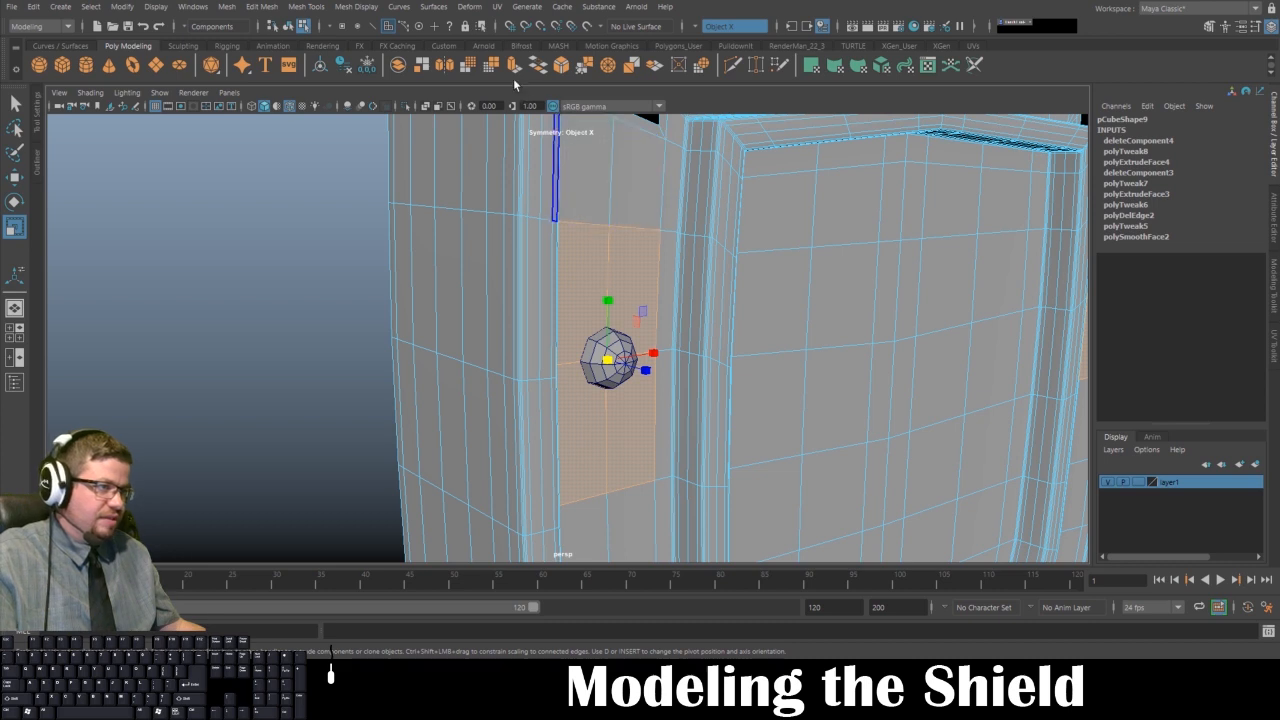
pyautogui.hotkey('ctrl', 'e')
pyautogui.press('r')
pyautogui.moveTo(607, 360); pyautogui.dragTo(541, 343)
pyautogui.press('Delete')
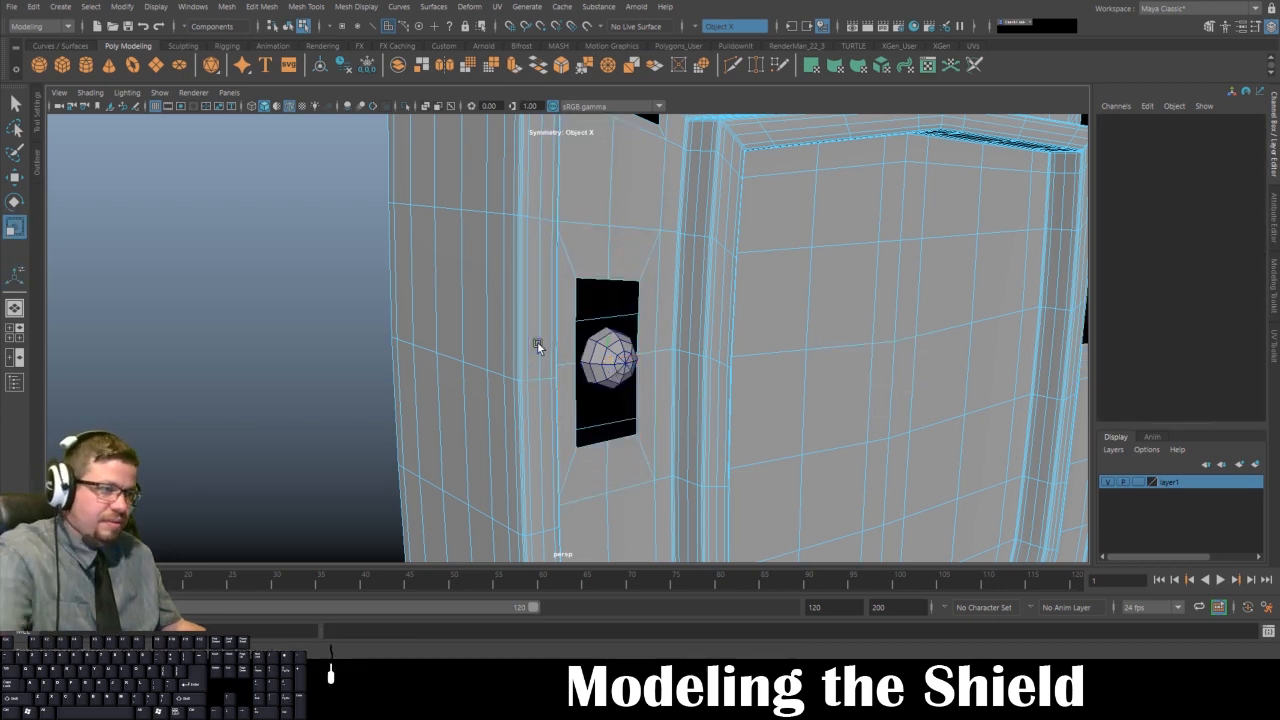
# - Extrude the four faces around the third rivet down the left border, scale them inward and delete them on both sides
pyautogui.keyDown('alt'); pyautogui.moveTo(640, 398); pyautogui.dragTo(580, 155, button='middle'); pyautogui.keyUp('alt')
pyautogui.click(557, 335)
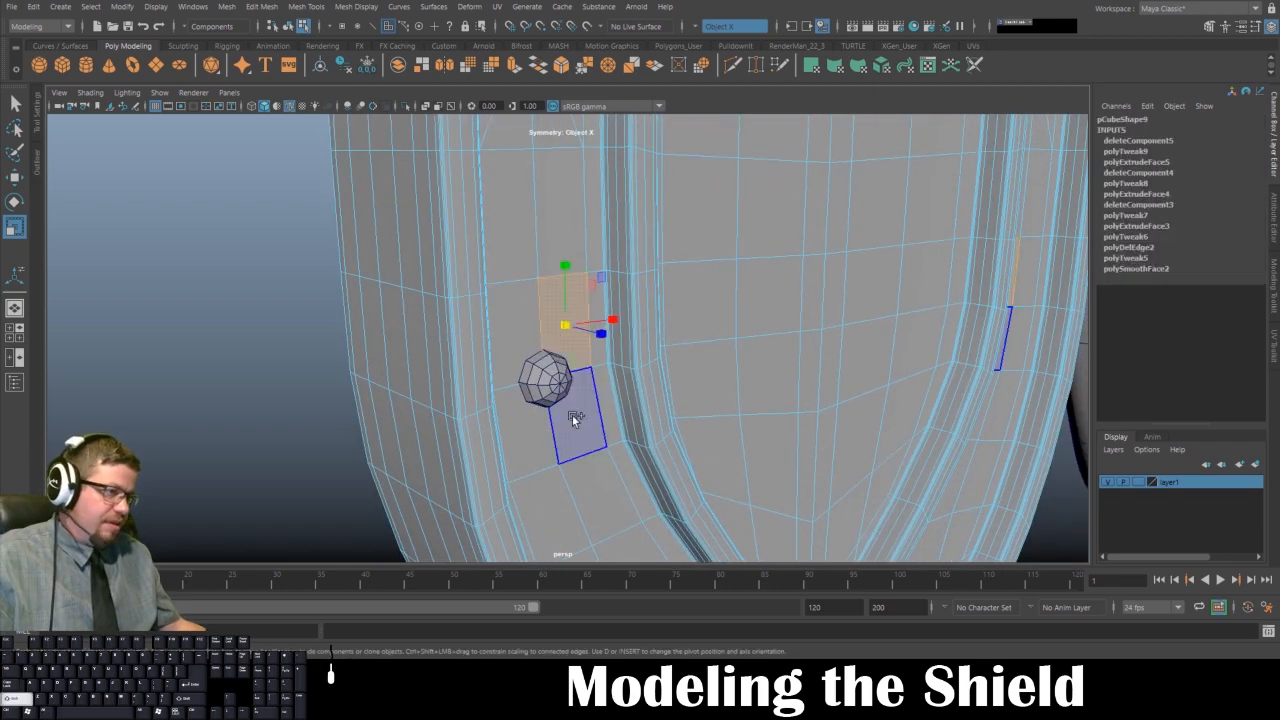
pyautogui.keyDown('shift'); pyautogui.click(574, 417); pyautogui.keyUp('shift')
pyautogui.keyDown('shift'); pyautogui.click(537, 442); pyautogui.keyUp('shift')
pyautogui.keyDown('shift'); pyautogui.click(501, 336); pyautogui.keyUp('shift')
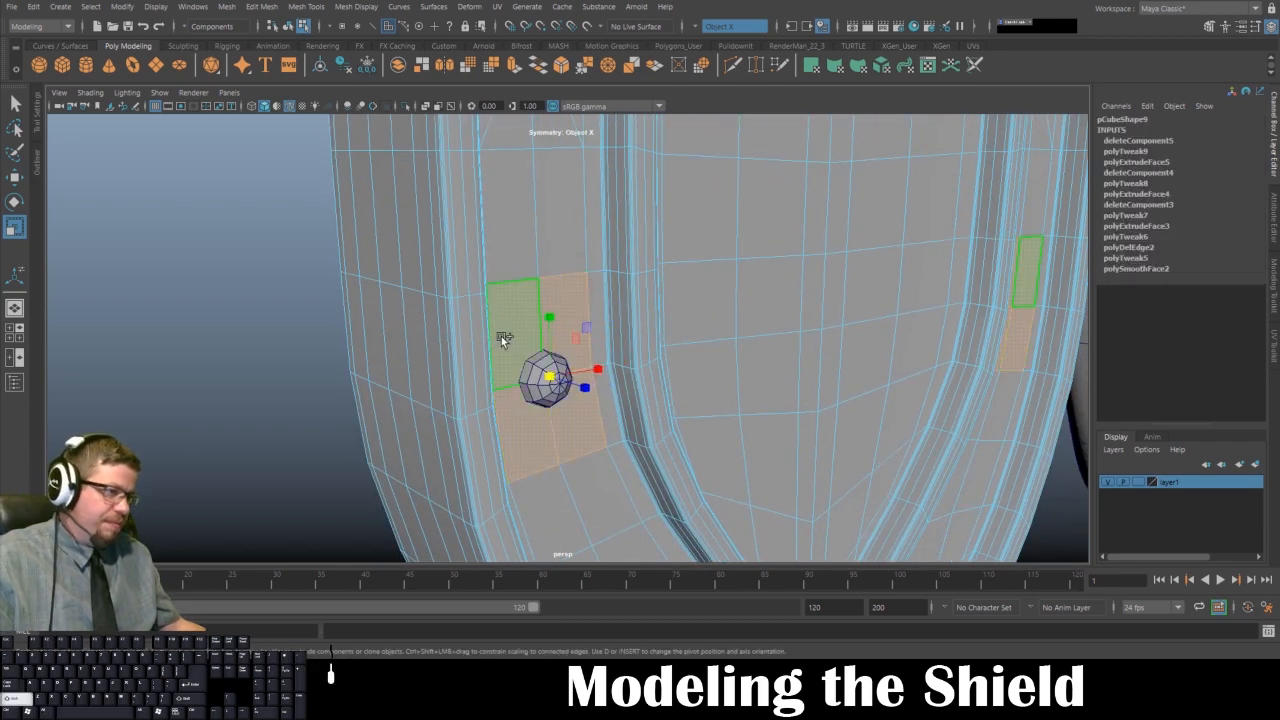
pyautogui.click(514, 65)
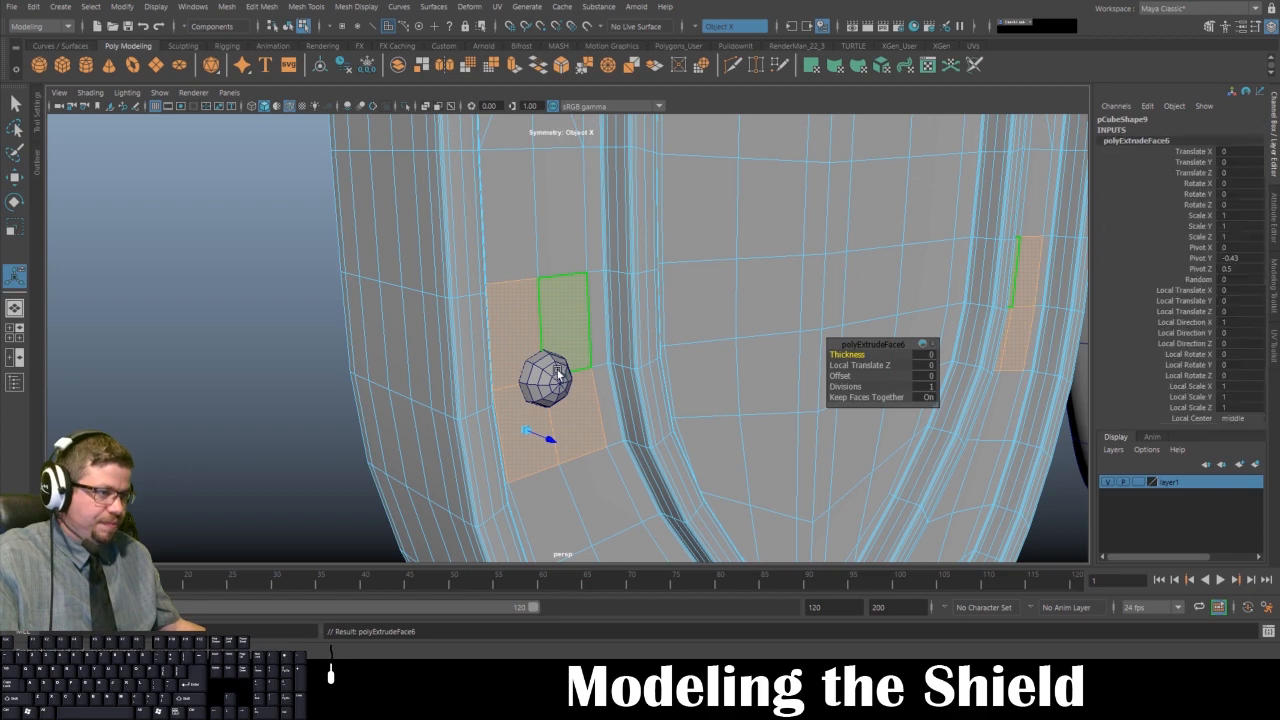
pyautogui.moveTo(555, 374); pyautogui.dragTo(517, 353)
pyautogui.press('Delete')
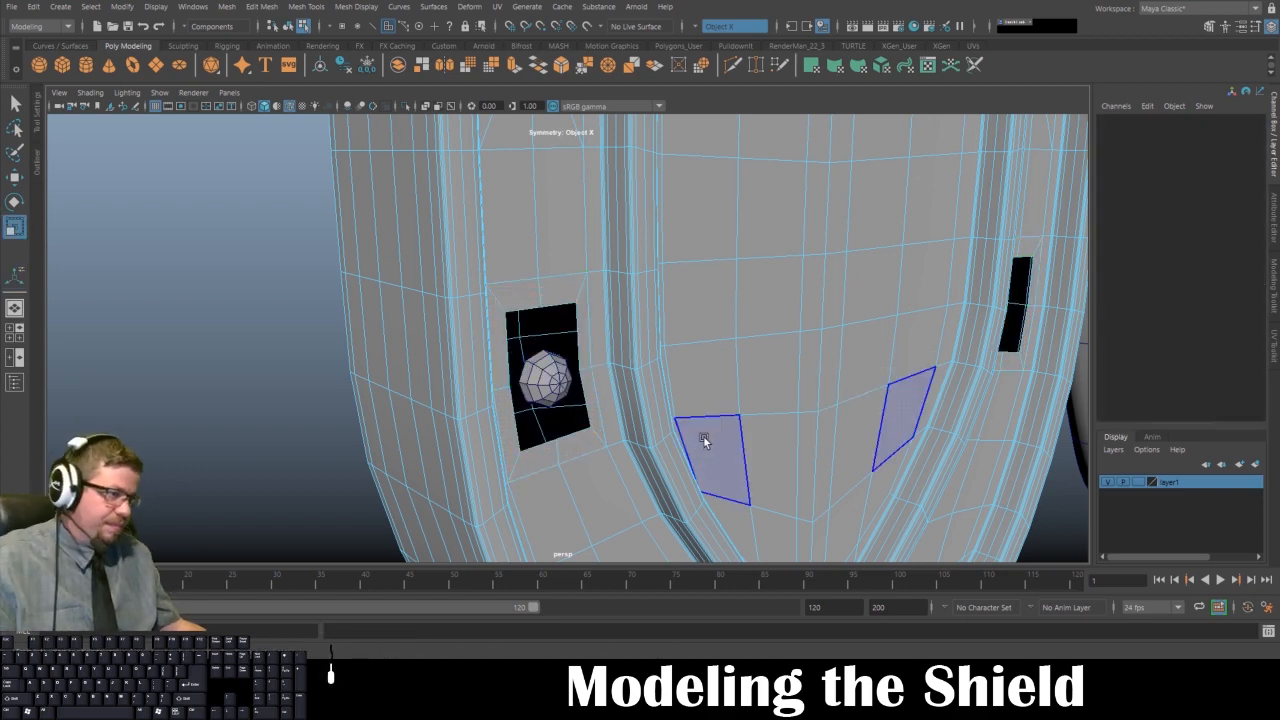
# - Extrude the four faces around the lower-left rivet on the curved border, scale them inward and delete the mirrored inner faces
pyautogui.keyDown('alt'); pyautogui.moveTo(700, 434); pyautogui.dragTo(672, 222); pyautogui.keyUp('alt')
pyautogui.click(555, 366)
pyautogui.keyDown('shift'); pyautogui.click(609, 325); pyautogui.keyUp('shift')
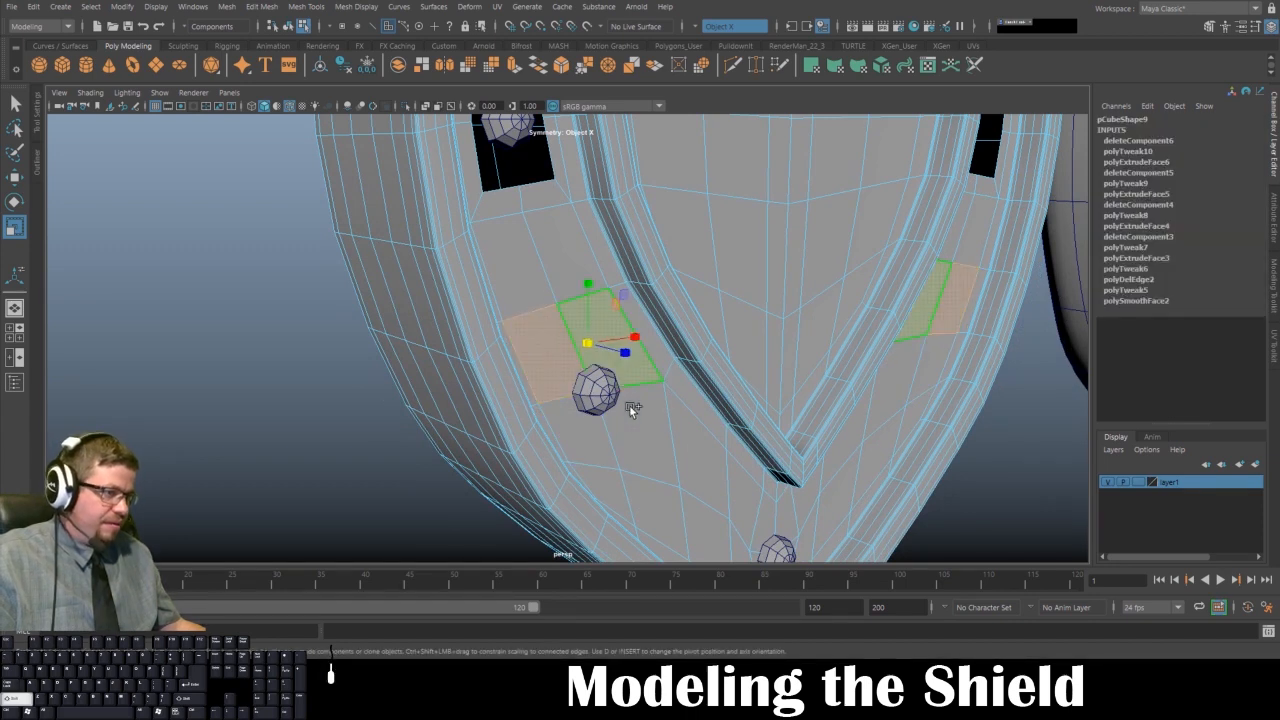
pyautogui.keyDown('shift'); pyautogui.click(635, 422); pyautogui.keyUp('shift')
pyautogui.keyDown('shift'); pyautogui.click(602, 442); pyautogui.keyUp('shift')
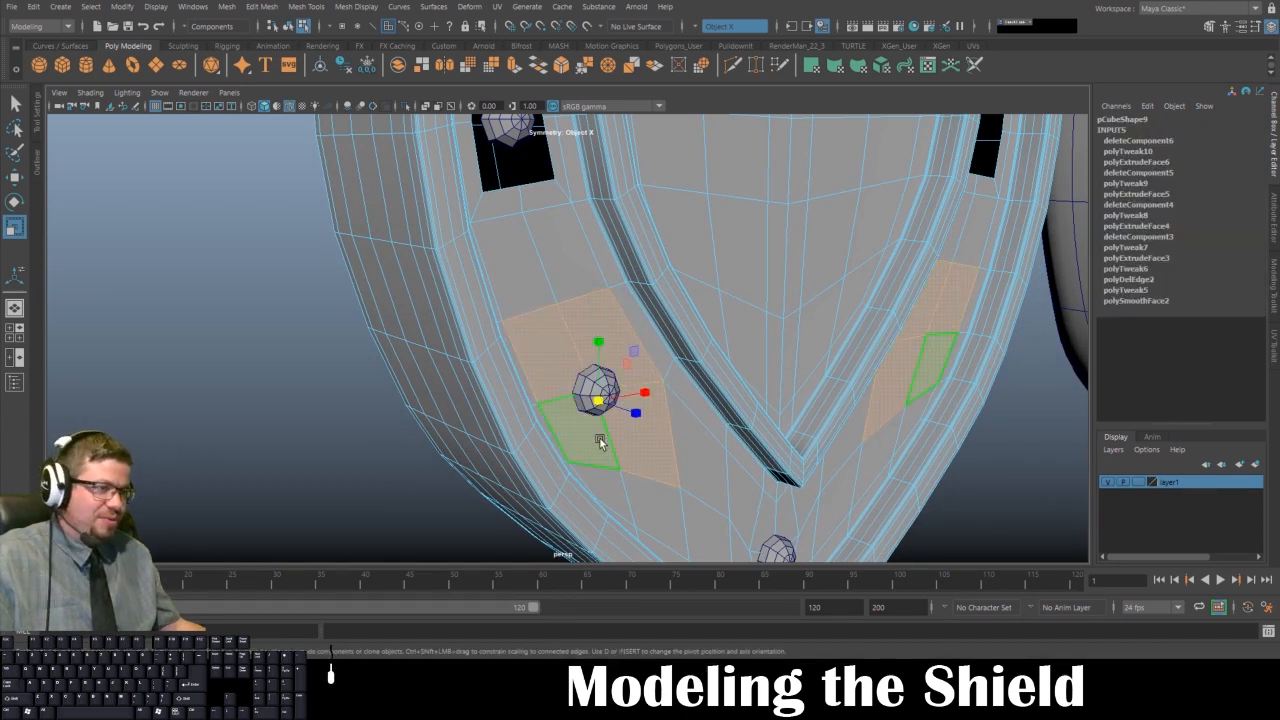
pyautogui.click(514, 70)
pyautogui.moveTo(598, 400); pyautogui.dragTo(533, 376)
pyautogui.press('Delete')
# - Extrude the faces around the rivet at the shield's bottom point, scale them inward slightly and delete them to open a hole
pyautogui.keyDown('alt'); pyautogui.moveTo(686, 486); pyautogui.dragTo(633, 384, button='middle'); pyautogui.keyUp('alt')
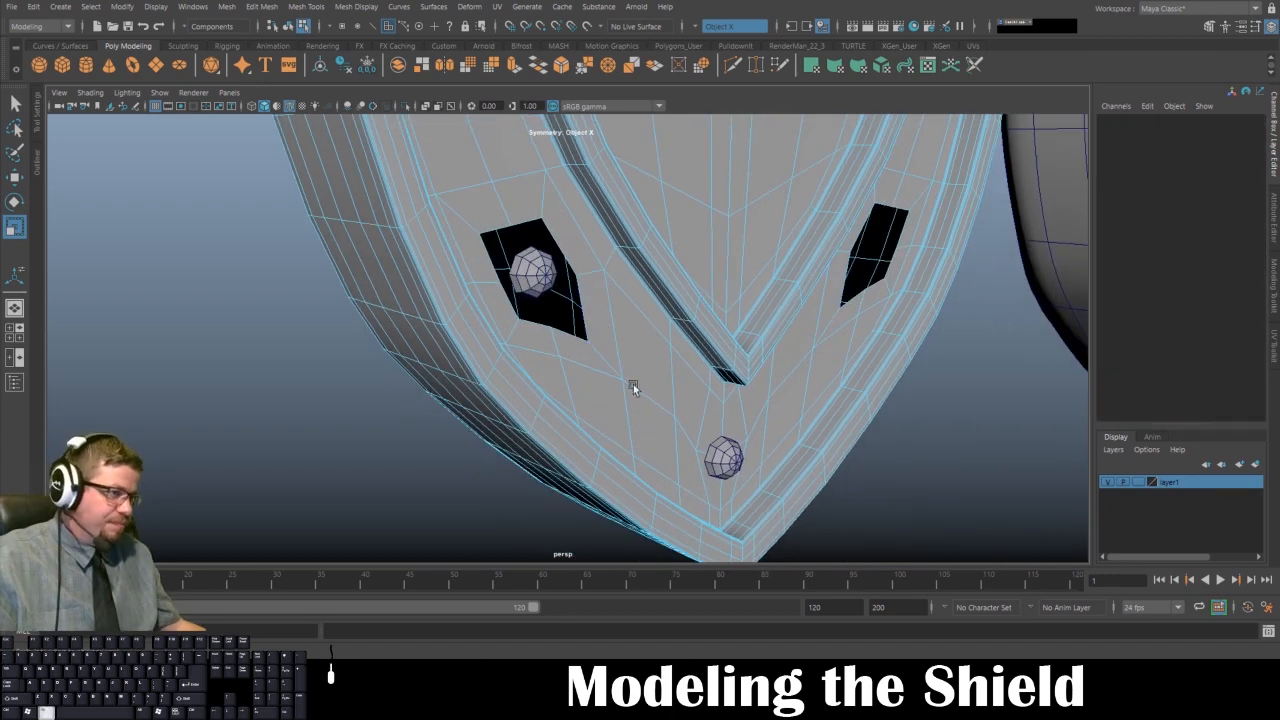
pyautogui.keyDown('alt'); pyautogui.moveTo(633, 384); pyautogui.dragTo(680, 431); pyautogui.keyUp('alt')
pyautogui.click(721, 446)
pyautogui.keyDown('shift'); pyautogui.click(723, 496); pyautogui.keyUp('shift')
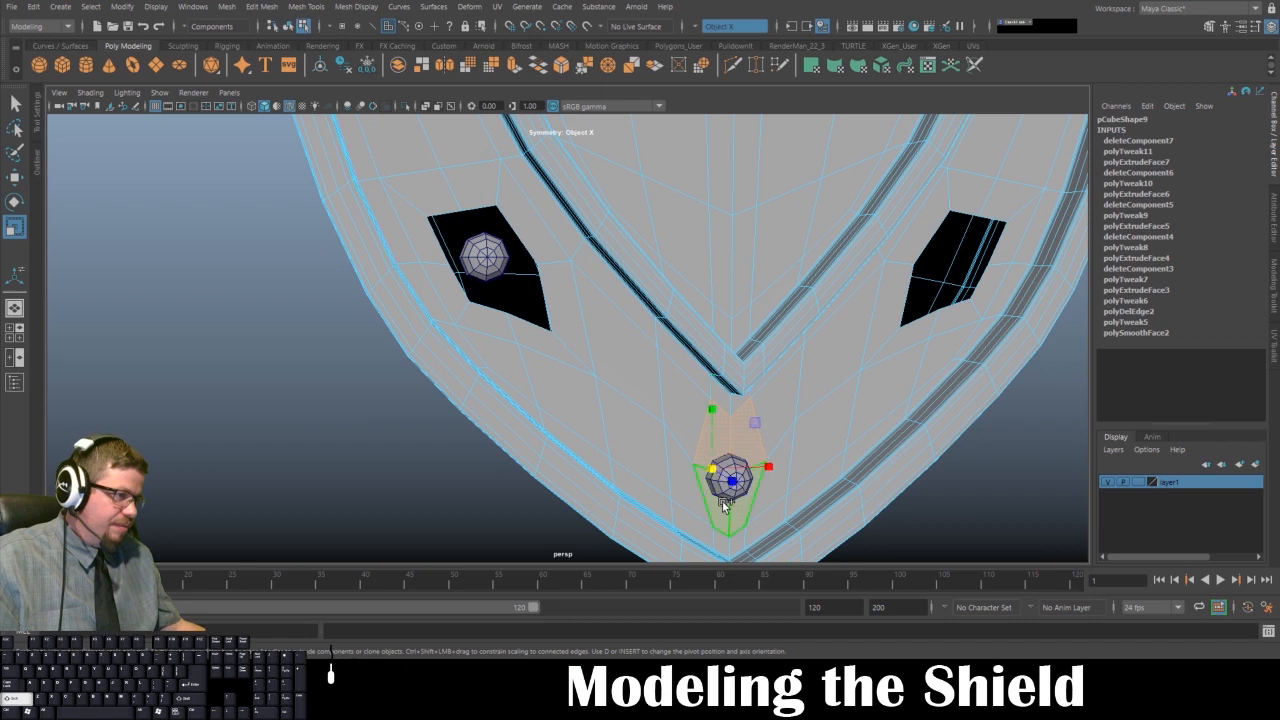
pyautogui.click(513, 66)
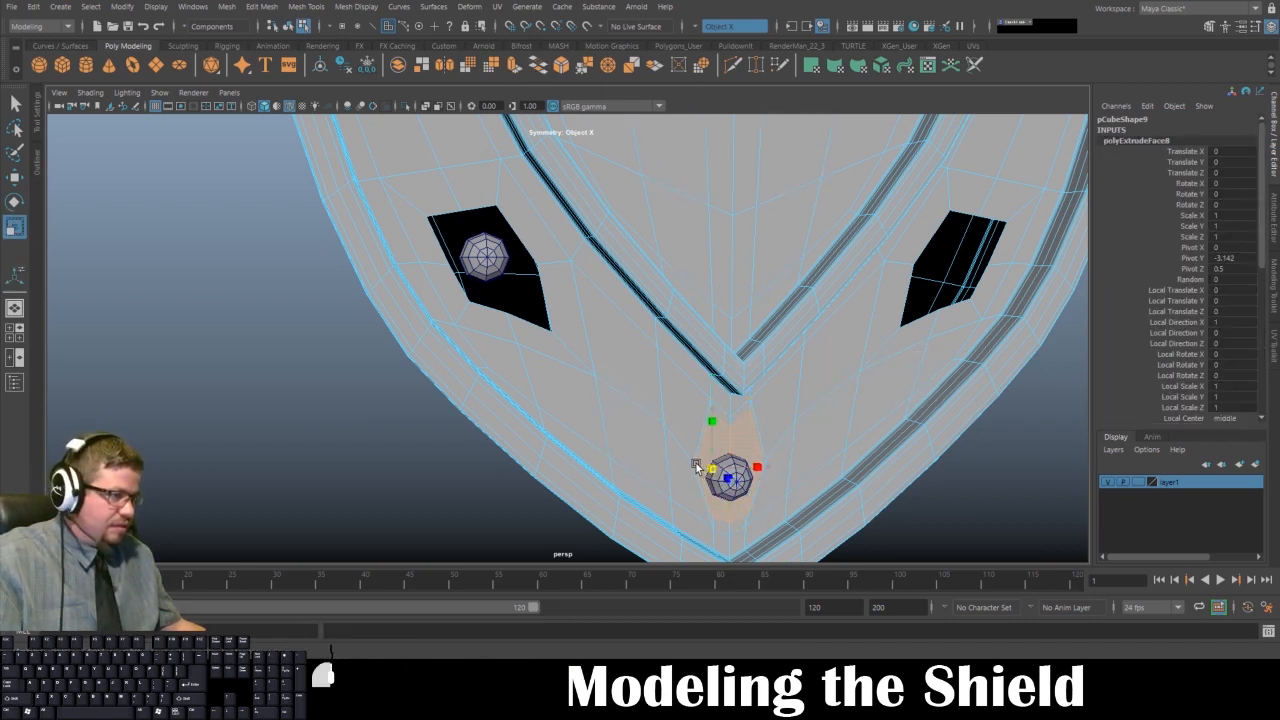
pyautogui.moveTo(690, 465); pyautogui.dragTo(688, 465)
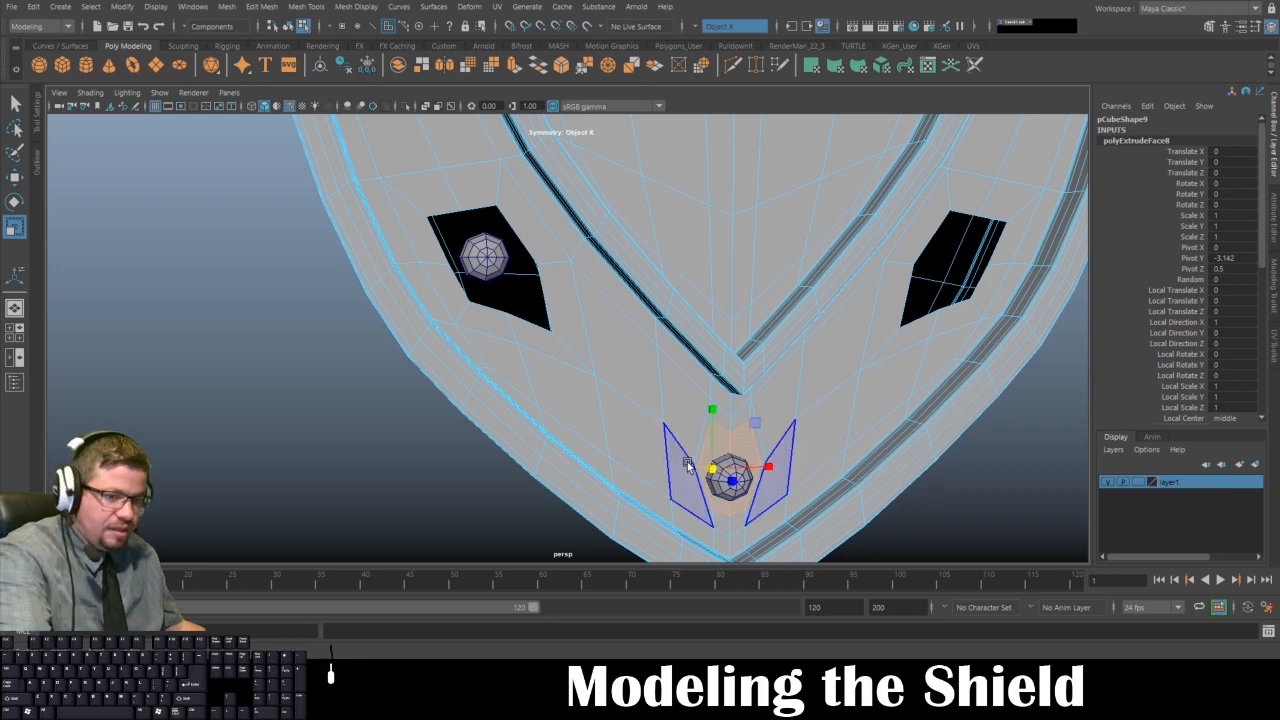
pyautogui.press('Delete')
# - Select the five half-sphere rivets on the shield's left half, excluding the one at the bottom point, and combine them into one mesh
pyautogui.scroll(-10, 530, 337)
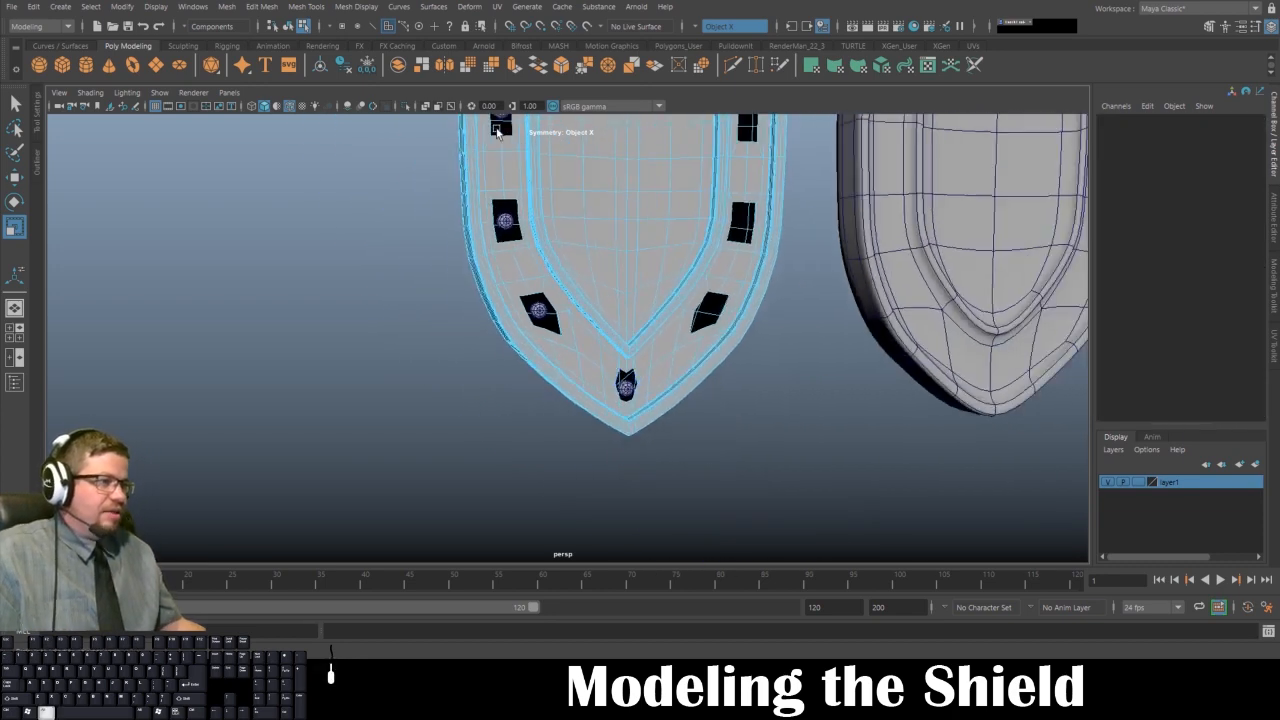
pyautogui.moveTo(530, 337)
pyautogui.keyDown('alt'); pyautogui.mouseDown()
pyautogui.moveTo(623, 343)
pyautogui.moveTo(540, 338)
pyautogui.mouseUp(); pyautogui.keyUp('alt')
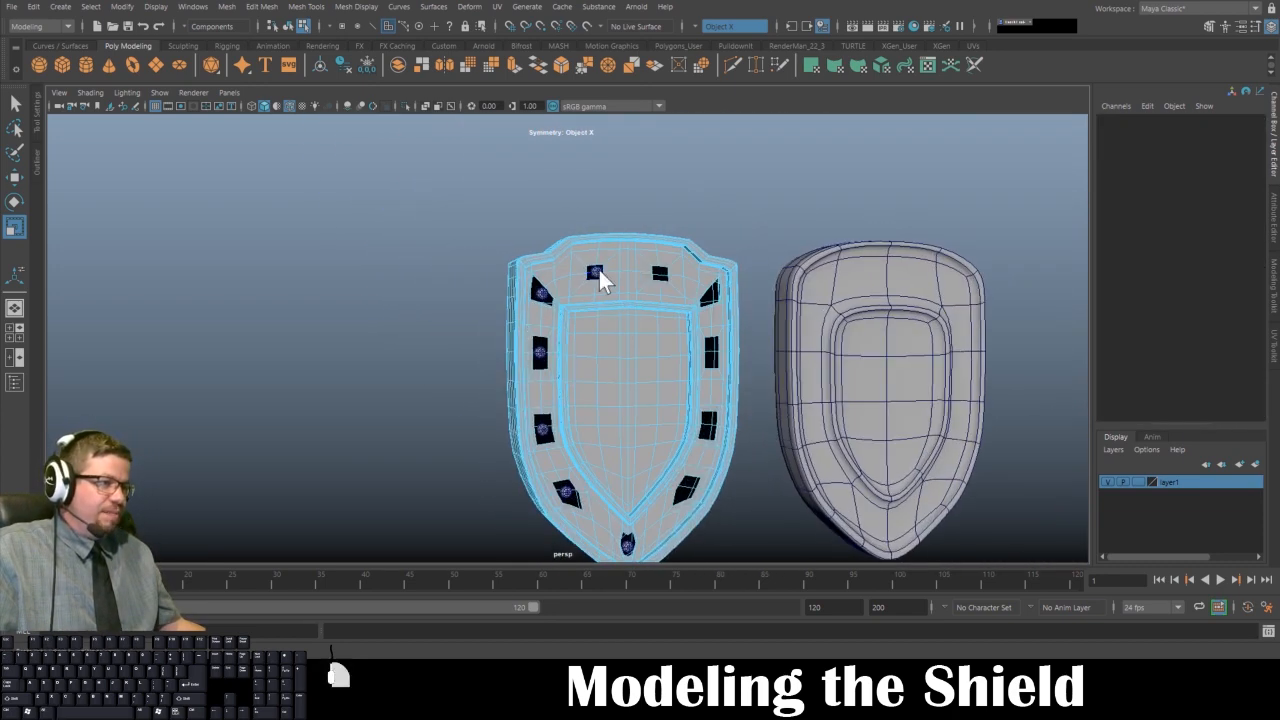
pyautogui.moveTo(600, 273); pyautogui.dragTo(631, 263, button='right')
pyautogui.click(596, 273)
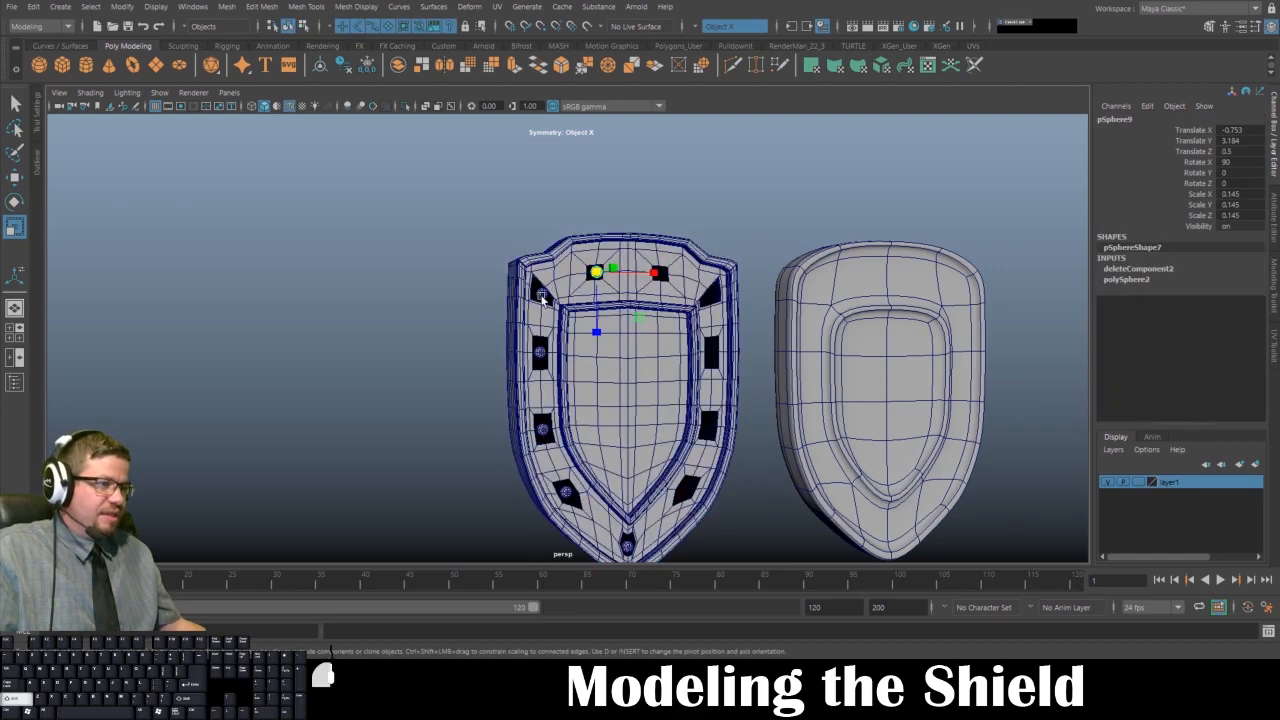
pyautogui.click(543, 296)
pyautogui.keyDown('alt'); pyautogui.moveTo(543, 296); pyautogui.dragTo(630, 475); pyautogui.keyUp('alt')
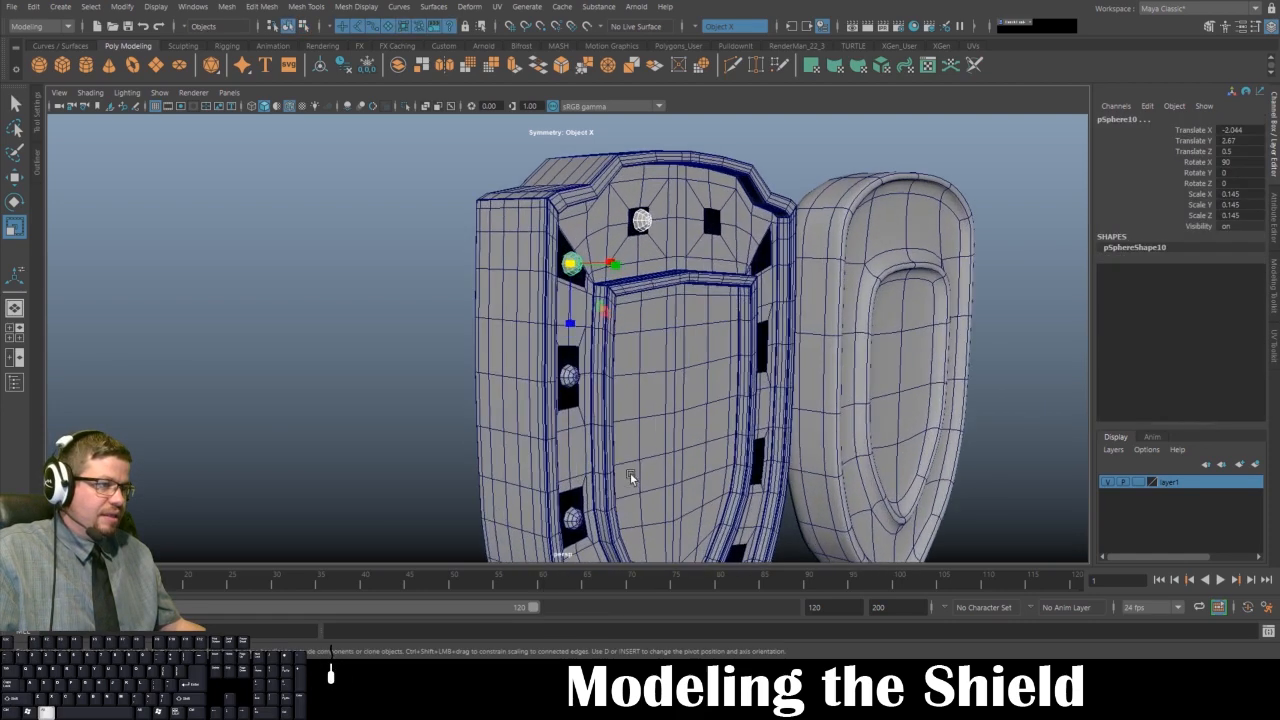
pyautogui.click(575, 374)
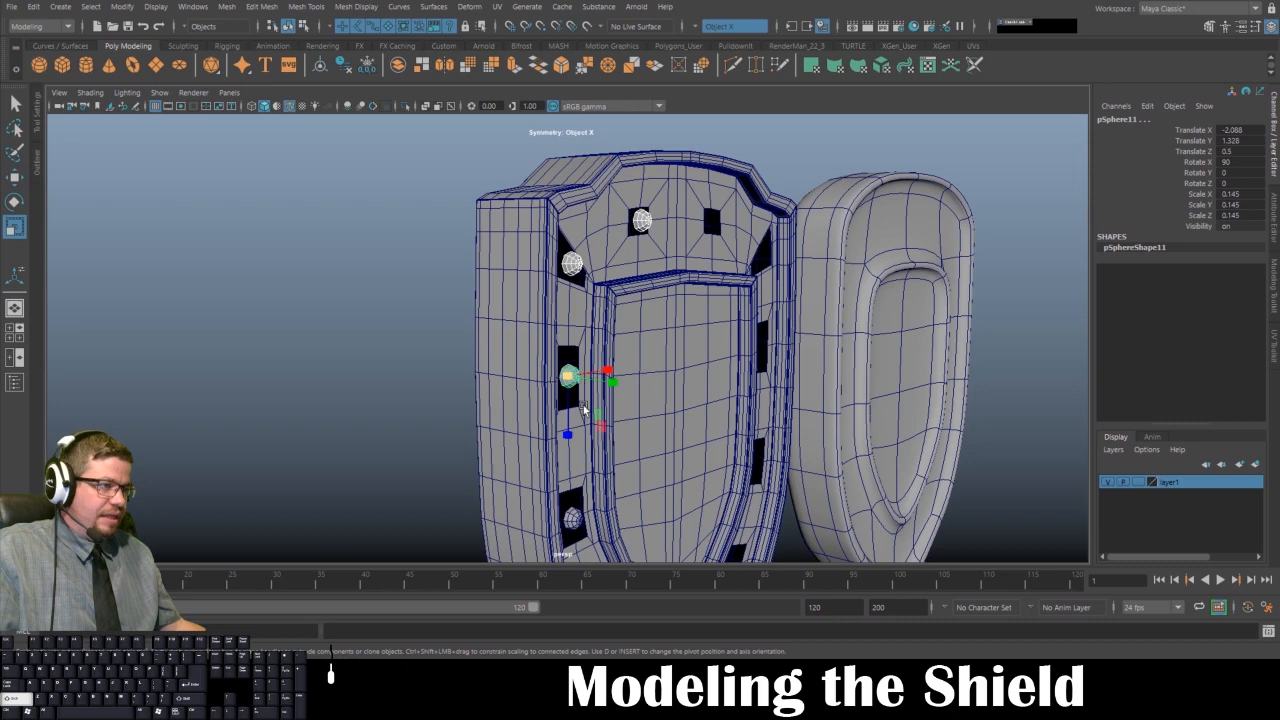
pyautogui.click(576, 514)
pyautogui.keyDown('alt'); pyautogui.moveTo(576, 514); pyautogui.dragTo(558, 312); pyautogui.keyUp('alt')
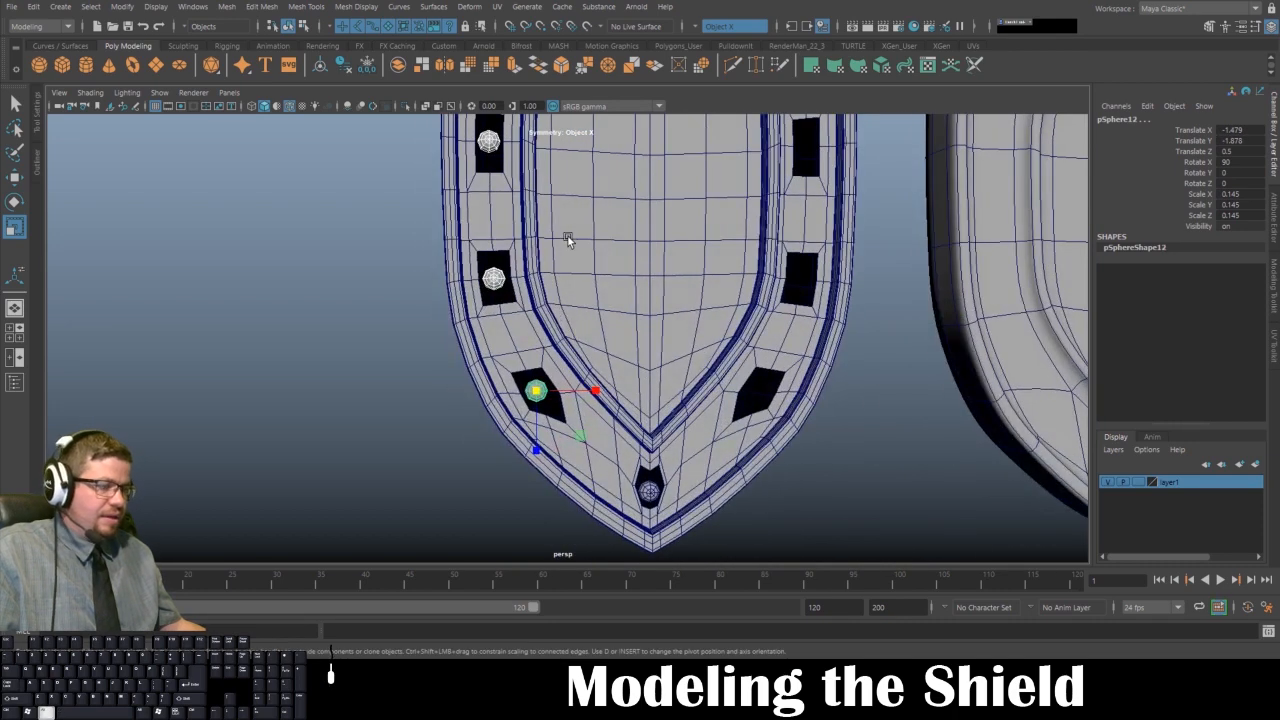
pyautogui.keyDown('alt'); pyautogui.moveTo(628, 237); pyautogui.dragTo(640, 328, button='middle'); pyautogui.keyUp('alt')
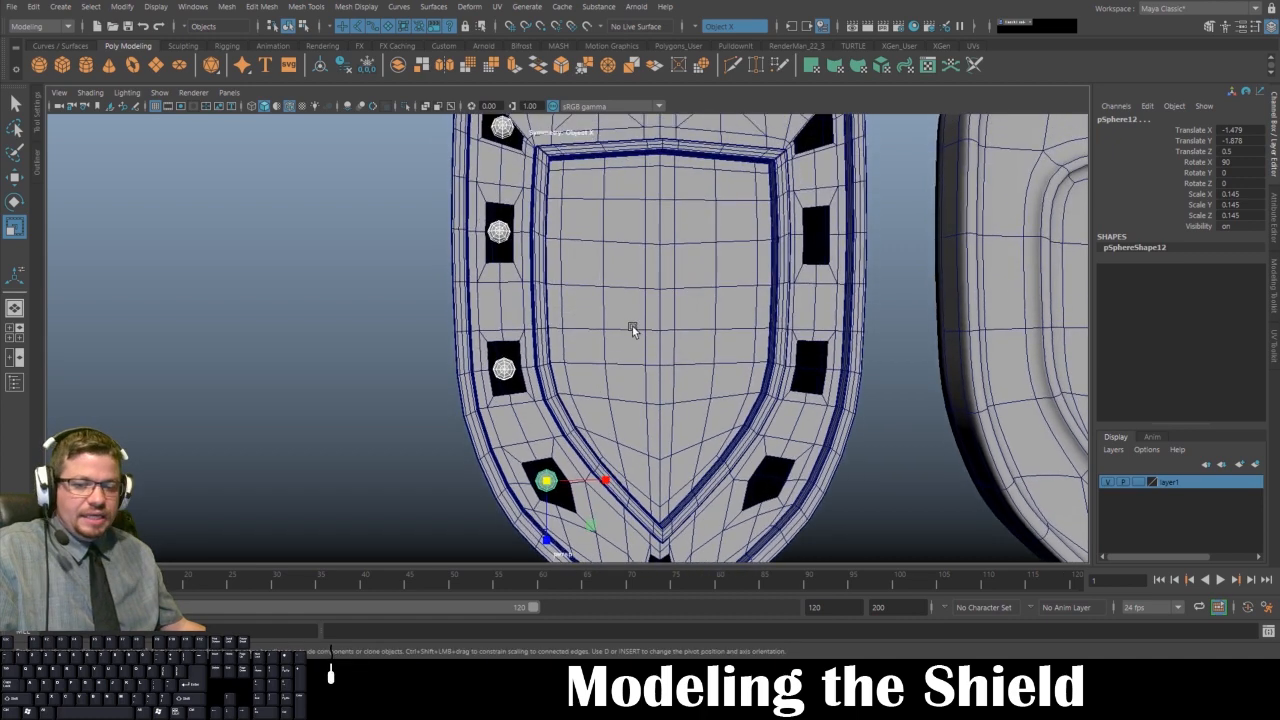
pyautogui.click(398, 66)
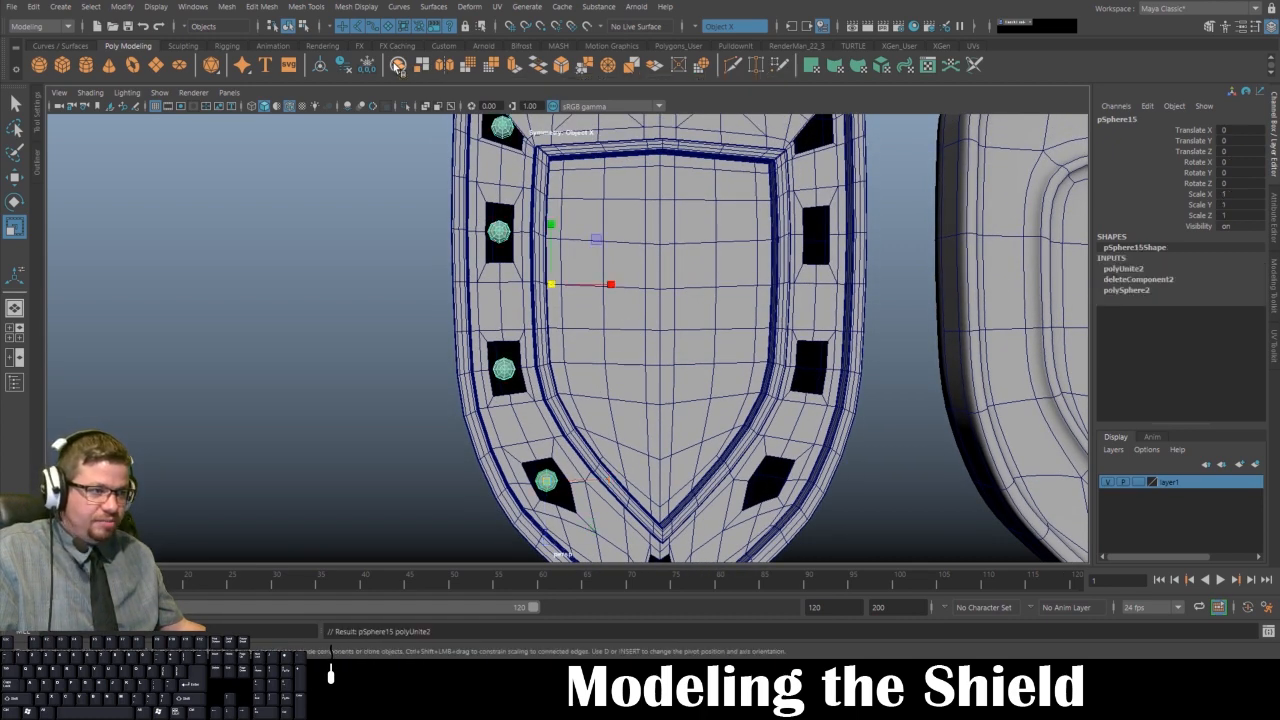
# - Move the combined rivets' pivot to the shield's vertical centre line, snapping it to the grid
pyautogui.keyDown('alt'); pyautogui.moveTo(500, 400); pyautogui.dragTo(400, 246); pyautogui.keyUp('alt')
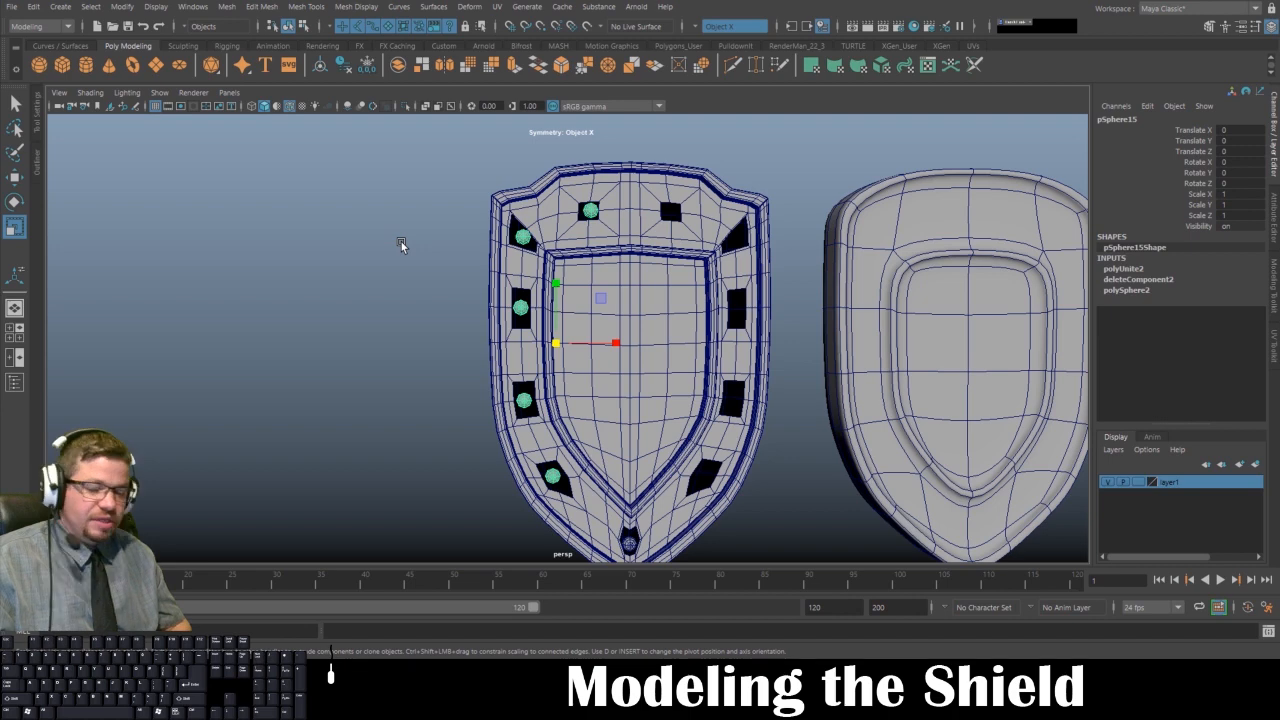
pyautogui.keyDown('alt'); pyautogui.moveTo(640, 385); pyautogui.dragTo(666, 384); pyautogui.keyUp('alt')
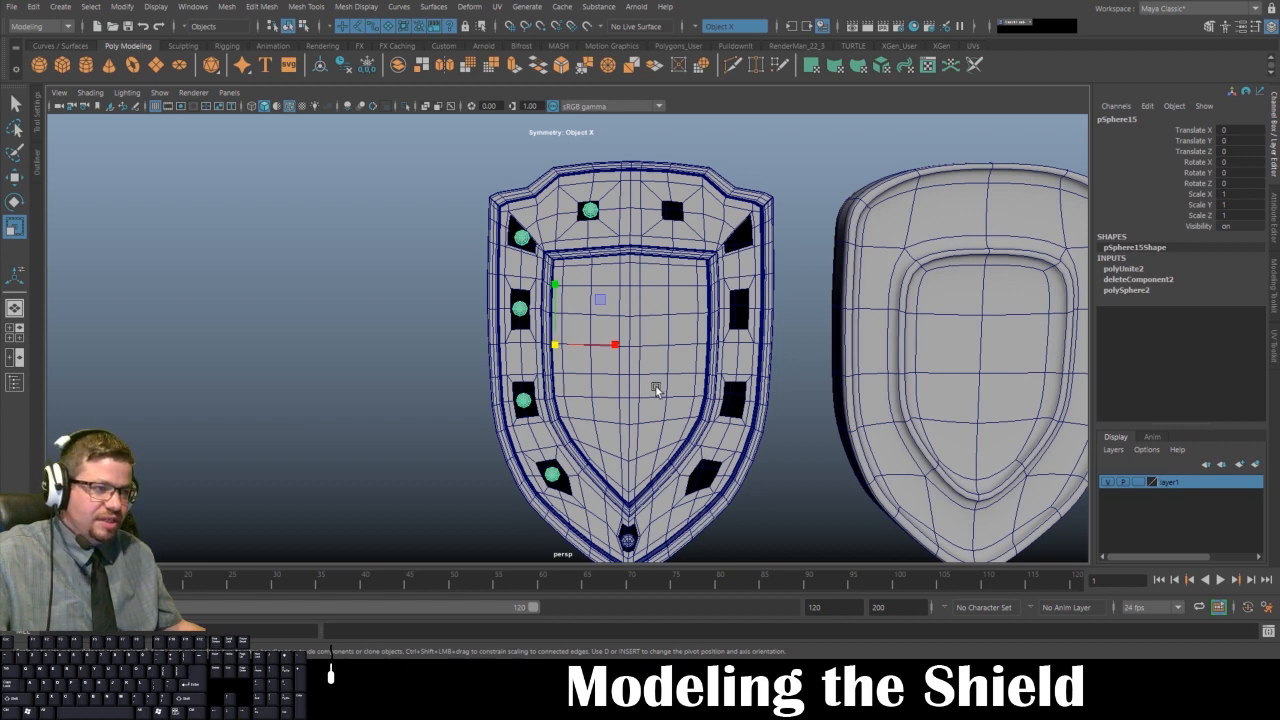
pyautogui.press('d')
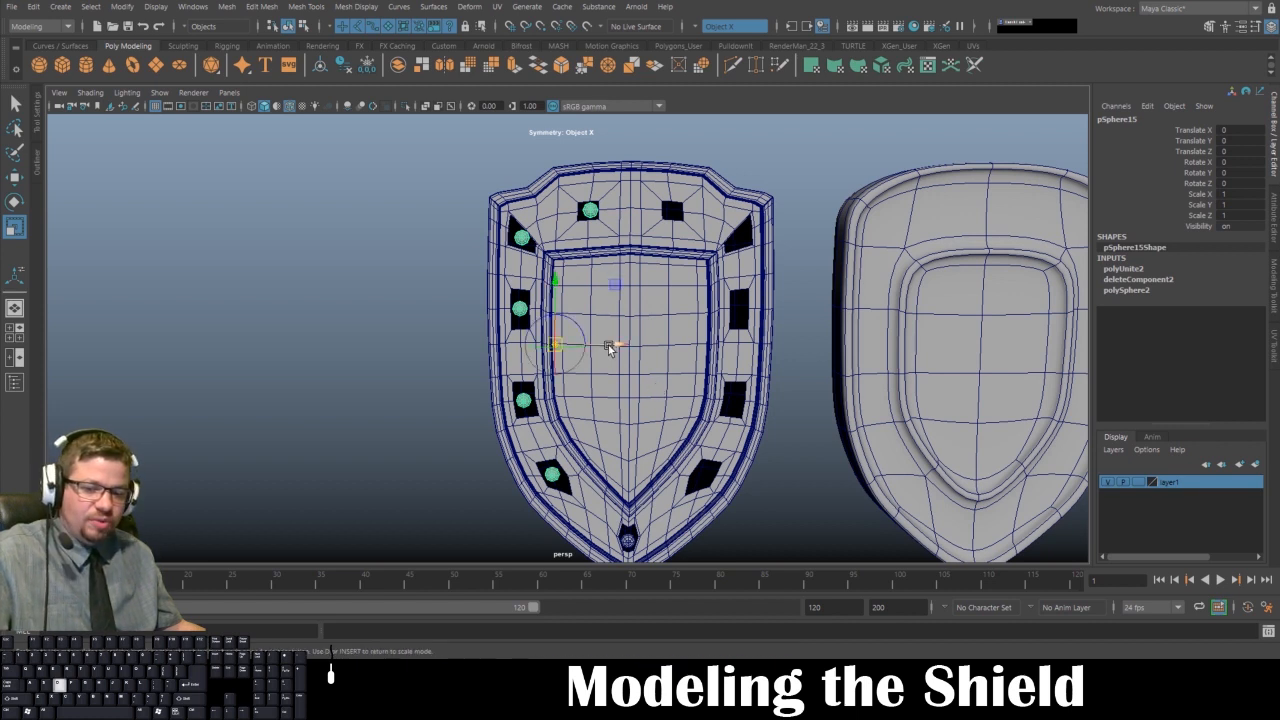
pyautogui.press('x')
pyautogui.moveTo(610, 347); pyautogui.dragTo(586, 364)
pyautogui.press('d')
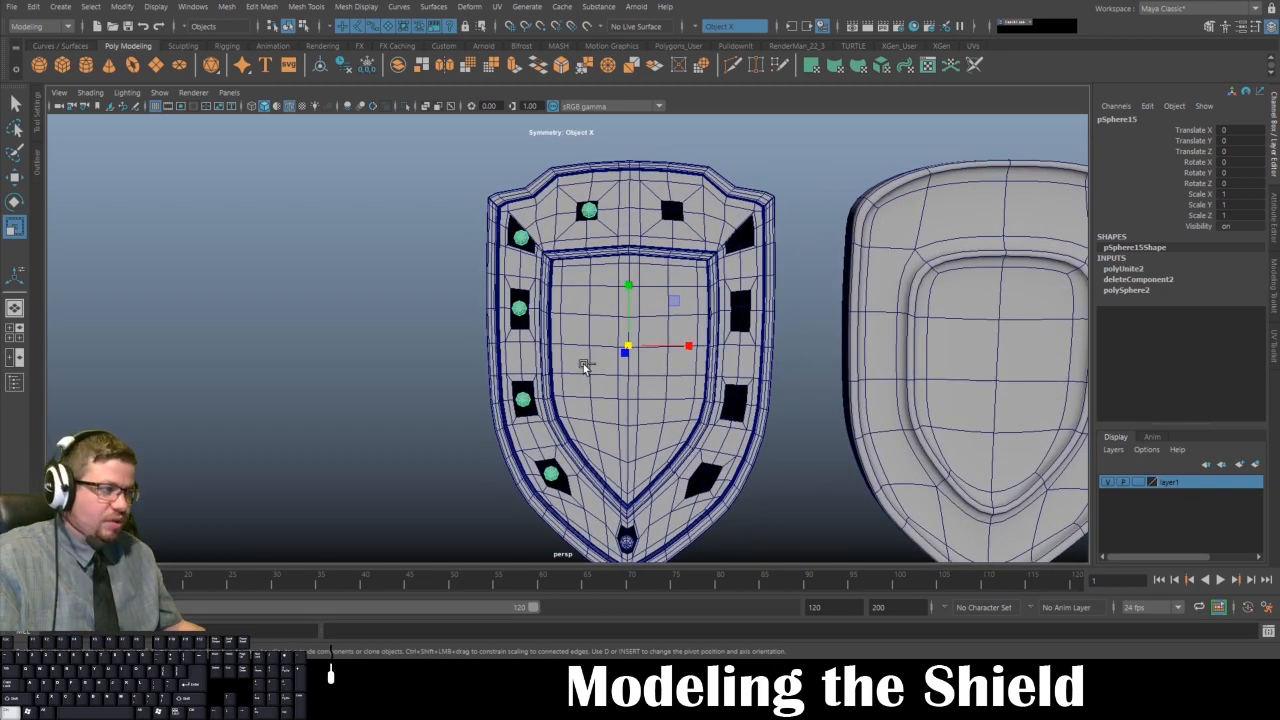
# - Duplicate the combined rivets and mirror the copy to the right half with a Scale X of -1
pyautogui.hotkey('ctrl', 'd')
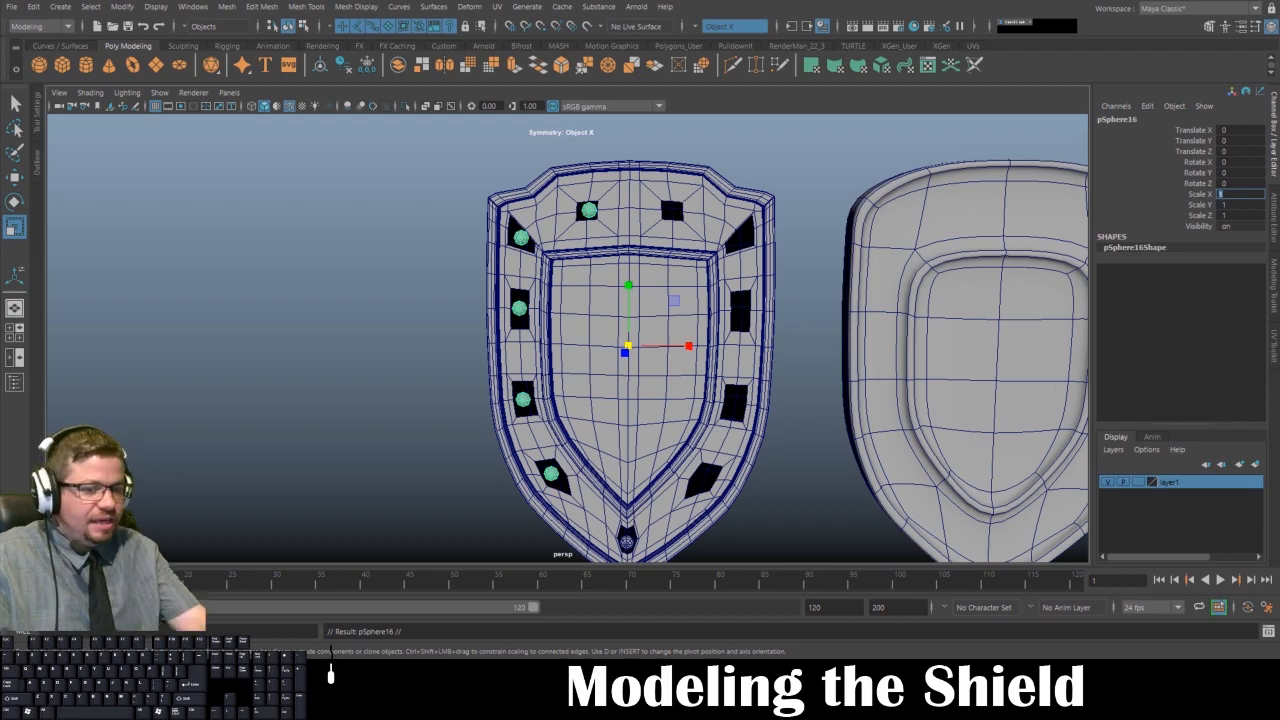
pyautogui.write('-1')
pyautogui.press('Return')
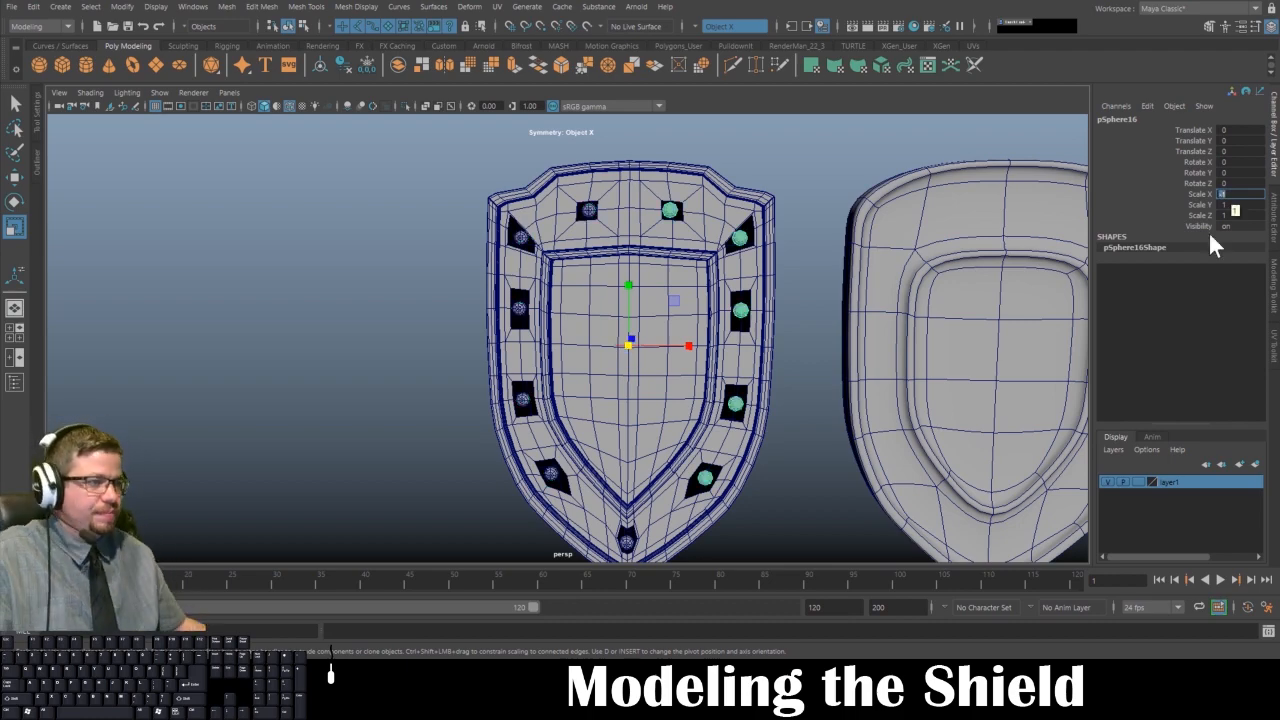
# - Snap the upper vertices of the shield's hole at the top-left rivet onto the rivet's edge vertices, working down its right side
pyautogui.keyDown('alt'); pyautogui.moveTo(670, 311); pyautogui.dragTo(618, 316); pyautogui.keyUp('alt')
pyautogui.click(630, 224)
pyautogui.scroll(5, 590, 340)
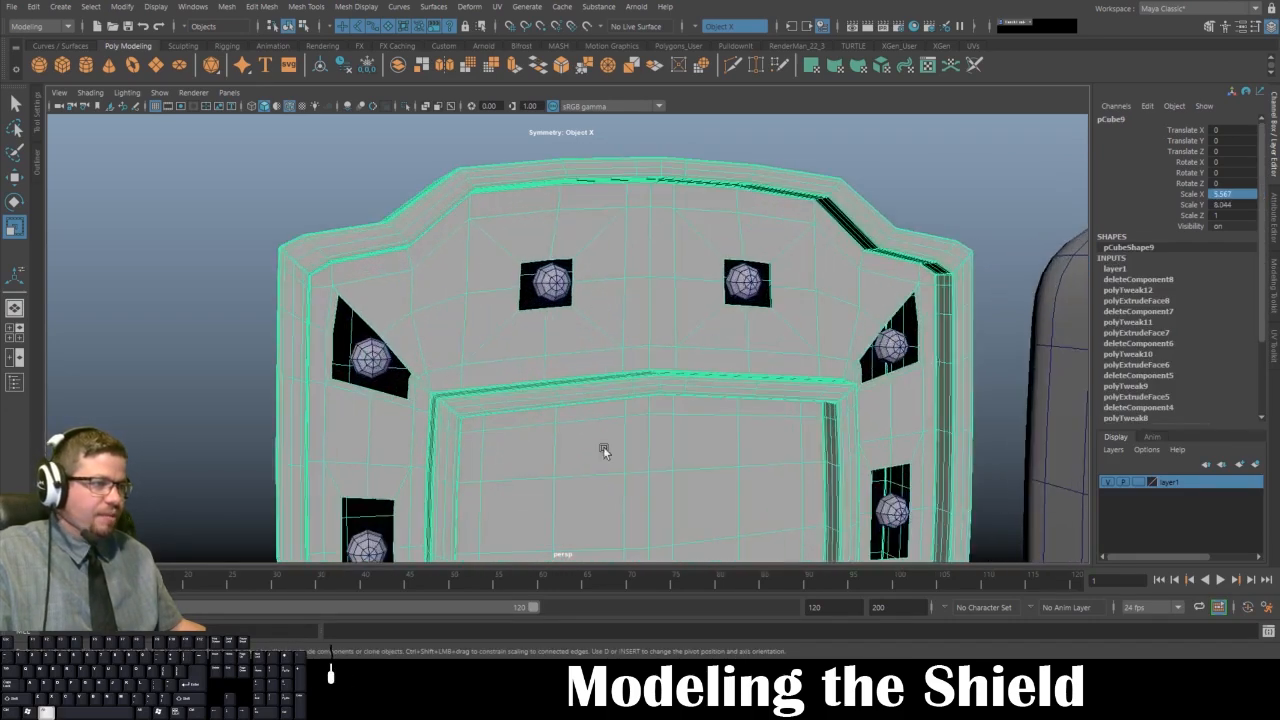
pyautogui.moveTo(602, 253); pyautogui.dragTo(555, 250, button='right')
pyautogui.scroll(4, 542, 290)
pyautogui.click(548, 295)
pyautogui.keyDown('alt'); pyautogui.moveTo(556, 305); pyautogui.dragTo(703, 456); pyautogui.keyUp('alt')
pyautogui.press('w')
pyautogui.press('v')
pyautogui.moveTo(628, 328); pyautogui.dragTo(594, 312)
pyautogui.click(724, 262)
pyautogui.click(638, 320)
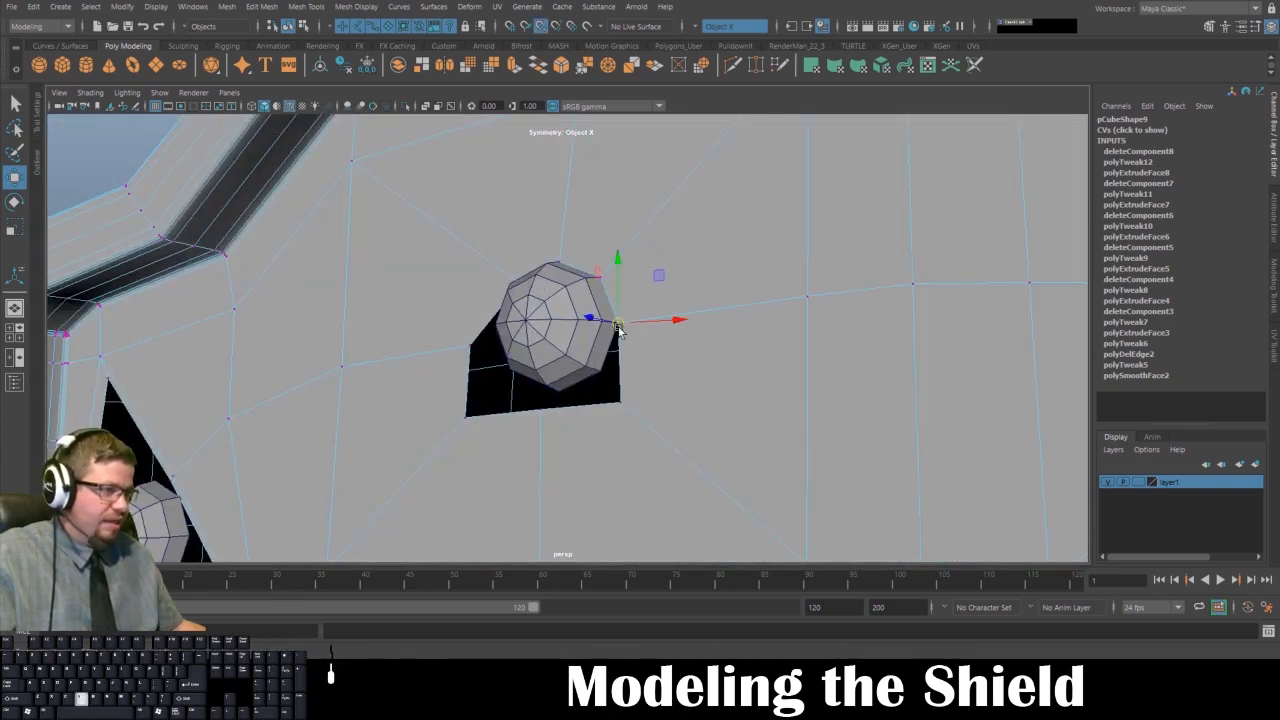
# - Snap the lower vertices of the hole at the top-left rivet onto the rivet's edge vertices to close the gap
pyautogui.click(621, 399)
pyautogui.moveTo(621, 399); pyautogui.dragTo(596, 301)
pyautogui.click(541, 410)
pyautogui.click(484, 422)
# - Snap the top corner and upper-right vertices of the hole at the upper-left corner rivet onto the rivet's edge vertices
pyautogui.keyDown('alt'); pyautogui.moveTo(591, 304); pyautogui.dragTo(474, 335, button='right'); pyautogui.keyUp('alt')
pyautogui.keyDown('alt'); pyautogui.moveTo(474, 335); pyautogui.dragTo(580, 294, button='middle'); pyautogui.keyUp('alt')
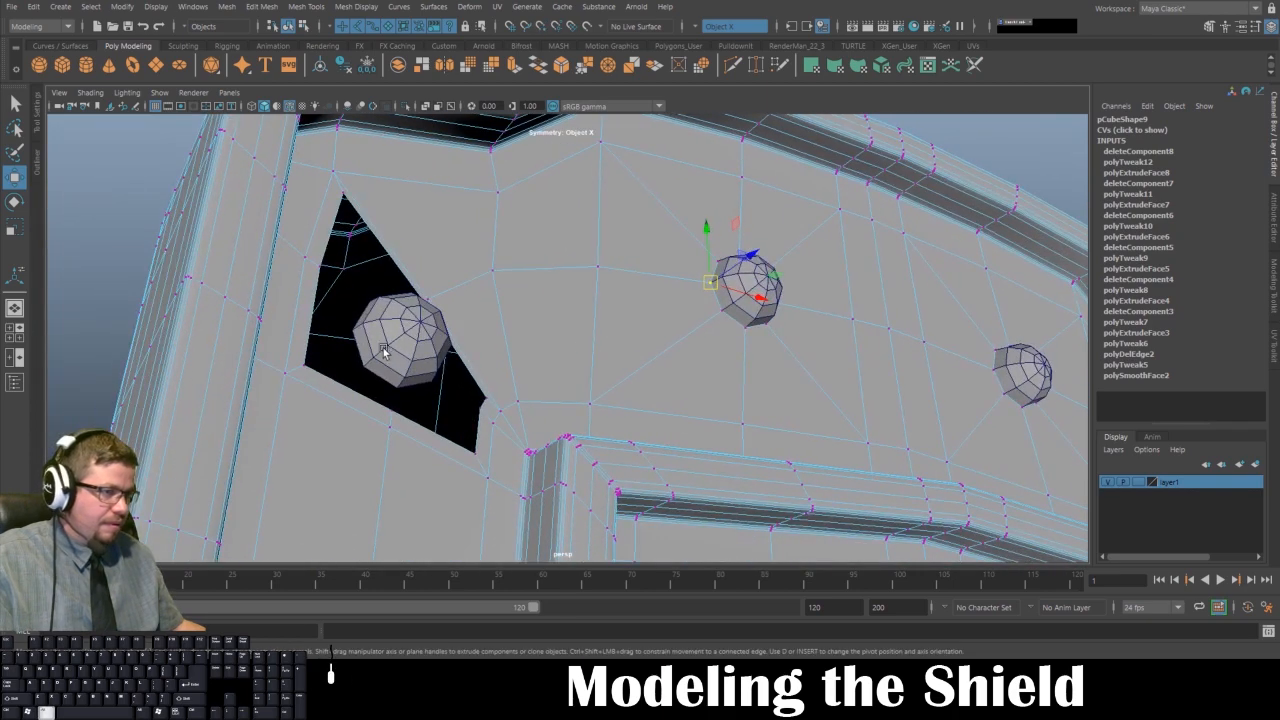
pyautogui.keyDown('alt'); pyautogui.moveTo(580, 294); pyautogui.dragTo(610, 371); pyautogui.keyUp('alt')
pyautogui.keyDown('alt'); pyautogui.moveTo(610, 371); pyautogui.dragTo(665, 356, button='middle'); pyautogui.keyUp('alt')
pyautogui.keyDown('alt'); pyautogui.moveTo(665, 356); pyautogui.dragTo(735, 360, button='right'); pyautogui.keyUp('alt')
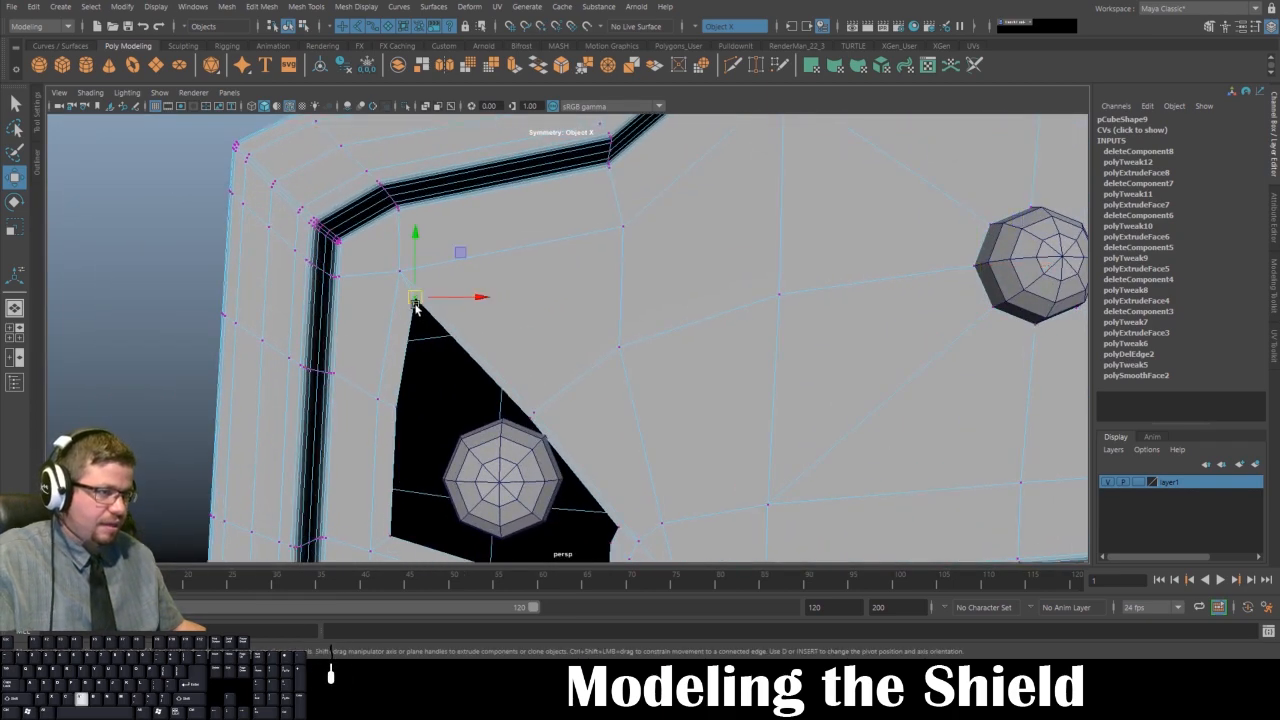
pyautogui.moveTo(416, 306); pyautogui.dragTo(475, 391)
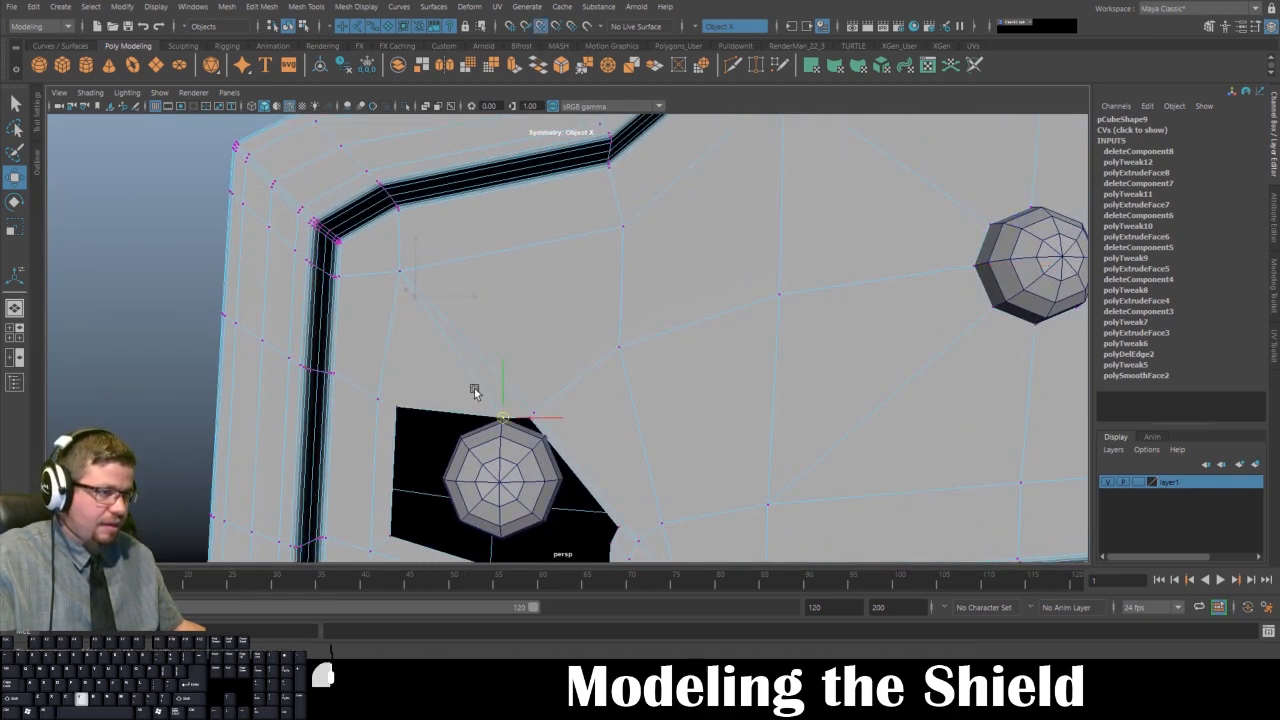
pyautogui.click(530, 408)
pyautogui.keyDown('alt'); pyautogui.moveTo(514, 335); pyautogui.dragTo(557, 469, button='right'); pyautogui.keyUp('alt')
pyautogui.keyDown('alt'); pyautogui.moveTo(557, 469); pyautogui.dragTo(576, 320, button='middle'); pyautogui.keyUp('alt')
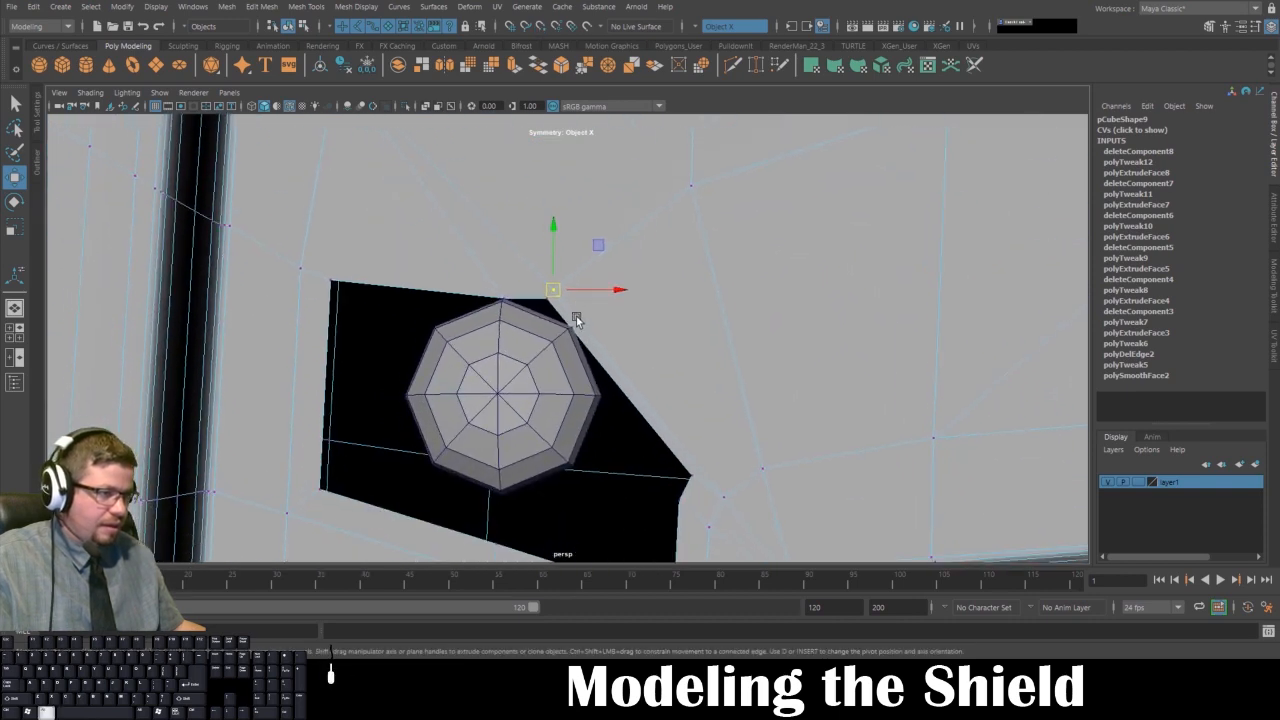
pyautogui.keyDown('alt'); pyautogui.moveTo(576, 318); pyautogui.dragTo(520, 425); pyautogui.keyUp('alt')
pyautogui.click(488, 362)
pyautogui.press('w')
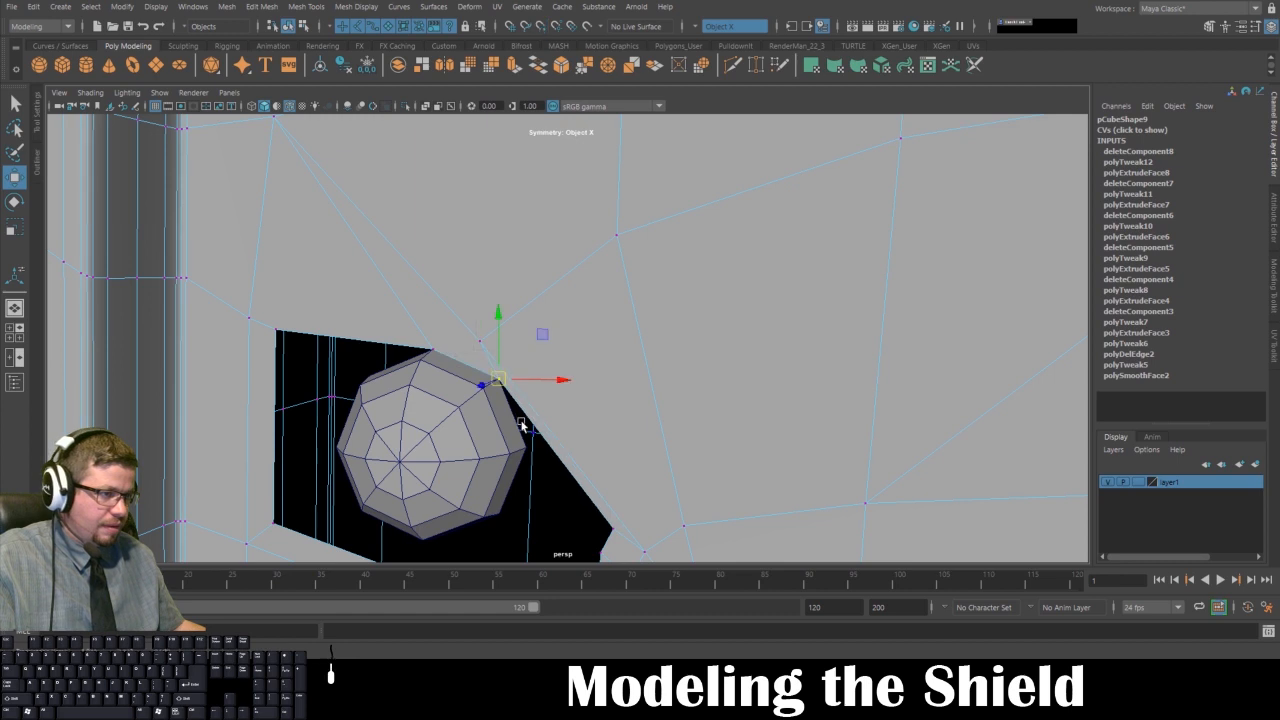
# - Snap the right and lower-right vertices of the corner rivet's hole onto the matching vertices of the rivet's edge
pyautogui.click(614, 531)
pyautogui.moveTo(622, 537); pyautogui.dragTo(551, 450)
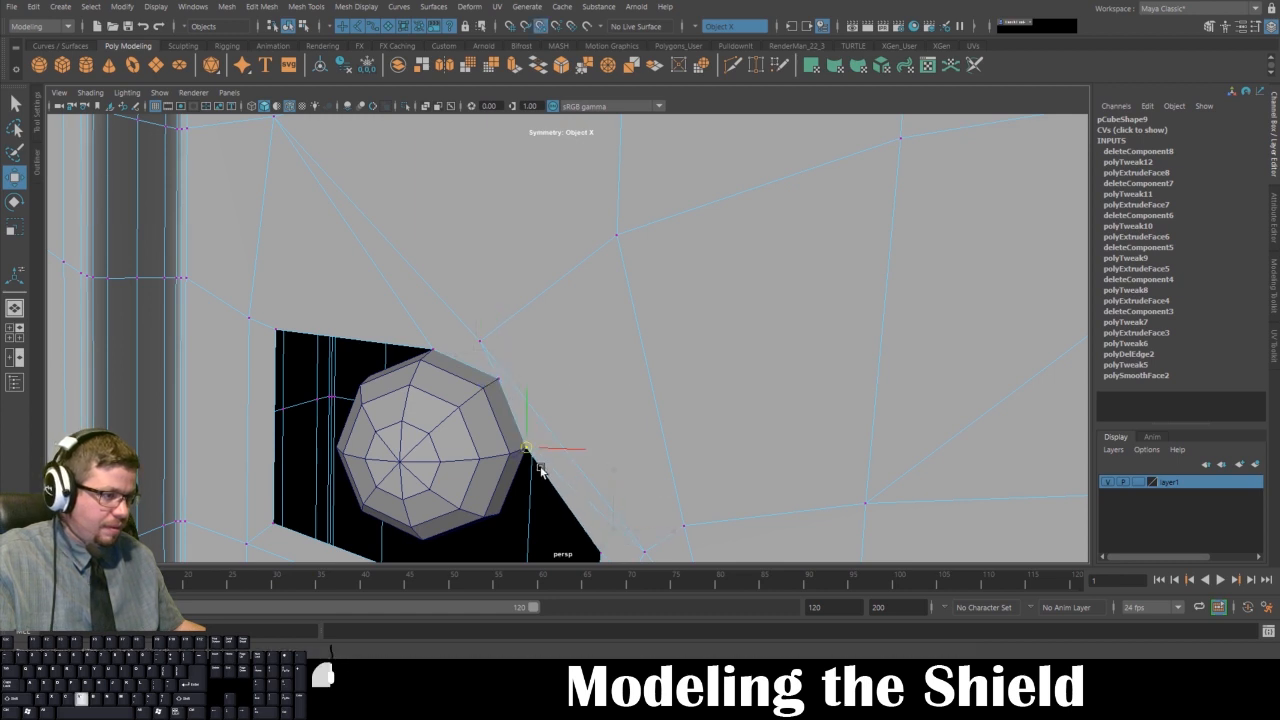
pyautogui.keyDown('alt'); pyautogui.moveTo(634, 491); pyautogui.dragTo(640, 398, button='middle'); pyautogui.keyUp('alt')
pyautogui.click(615, 429)
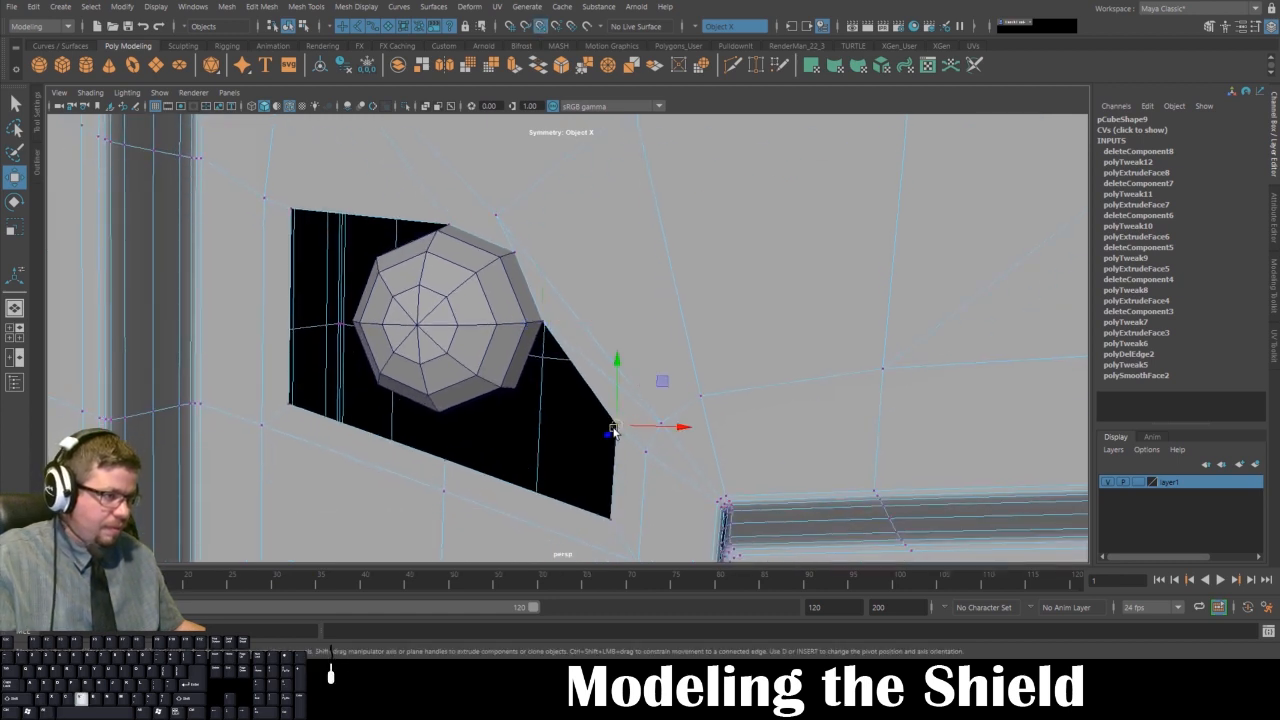
pyautogui.moveTo(617, 426); pyautogui.dragTo(523, 403)
pyautogui.click(603, 520)
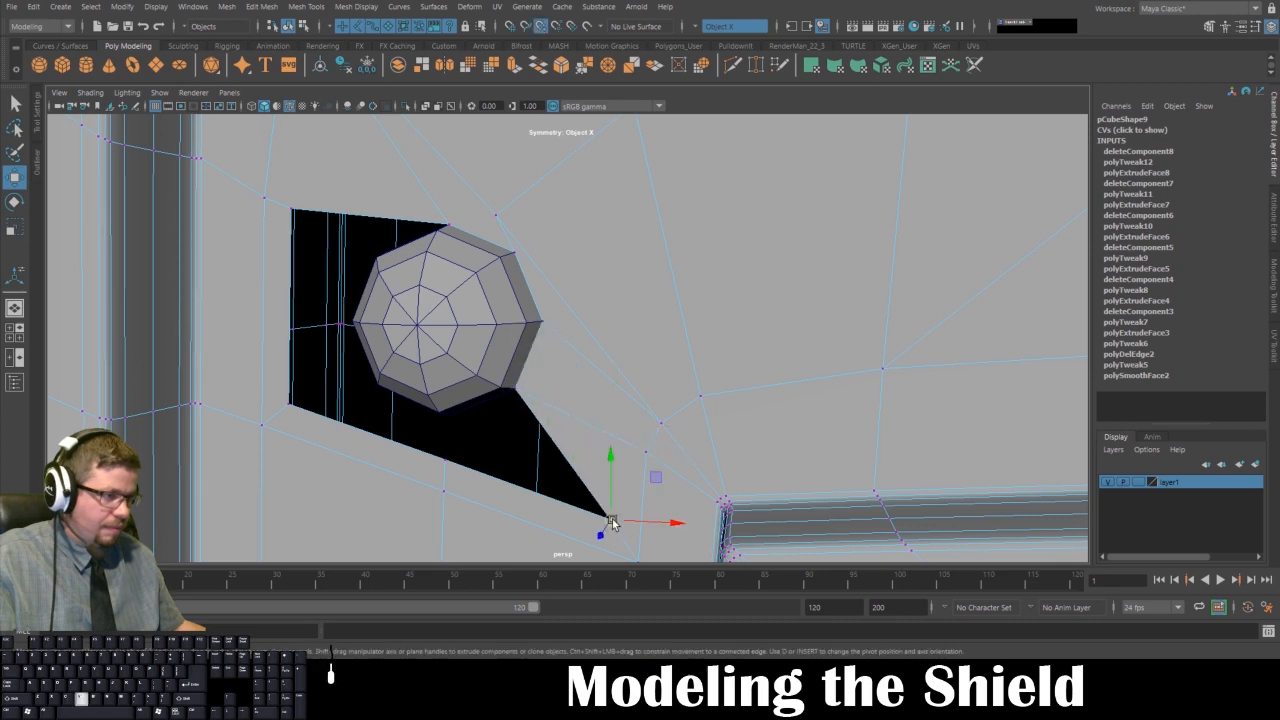
pyautogui.moveTo(603, 520); pyautogui.dragTo(596, 403)
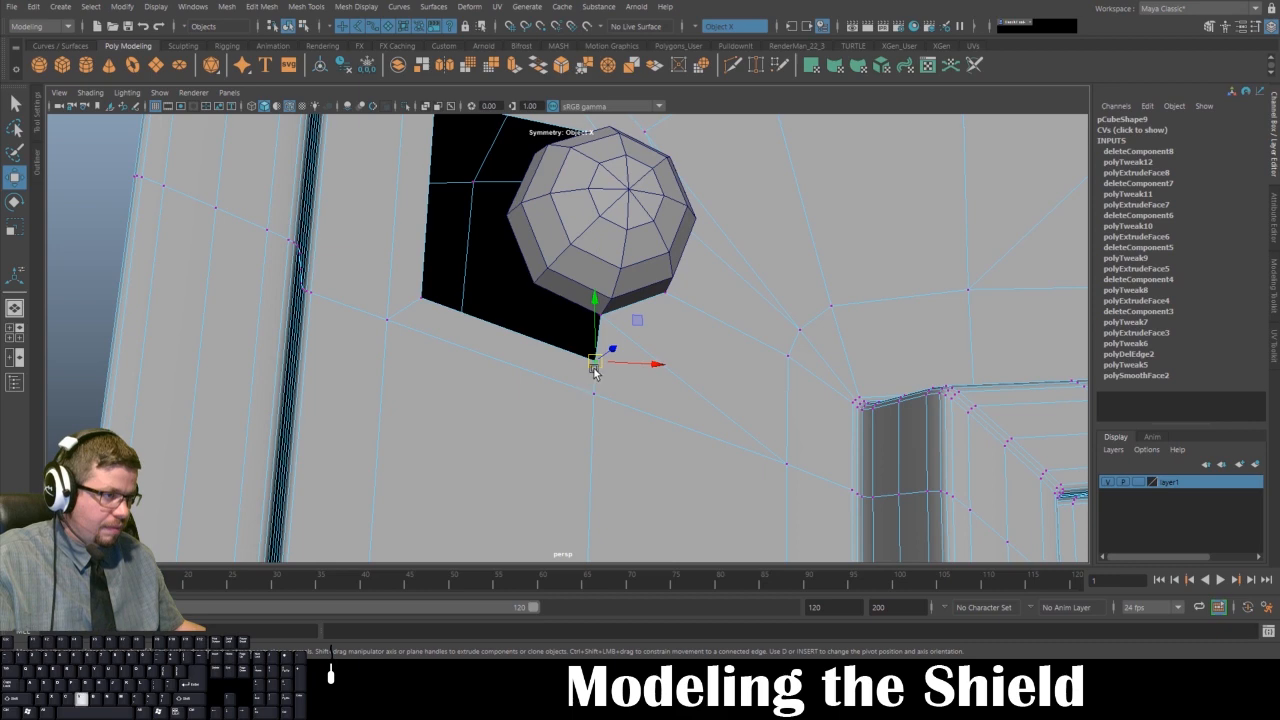
# - Snap the remaining bottom and left vertices of the corner rivet's hole onto the rivet's edge to close the gap
pyautogui.moveTo(593, 366); pyautogui.dragTo(521, 320)
pyautogui.click(425, 300)
pyautogui.press('v')
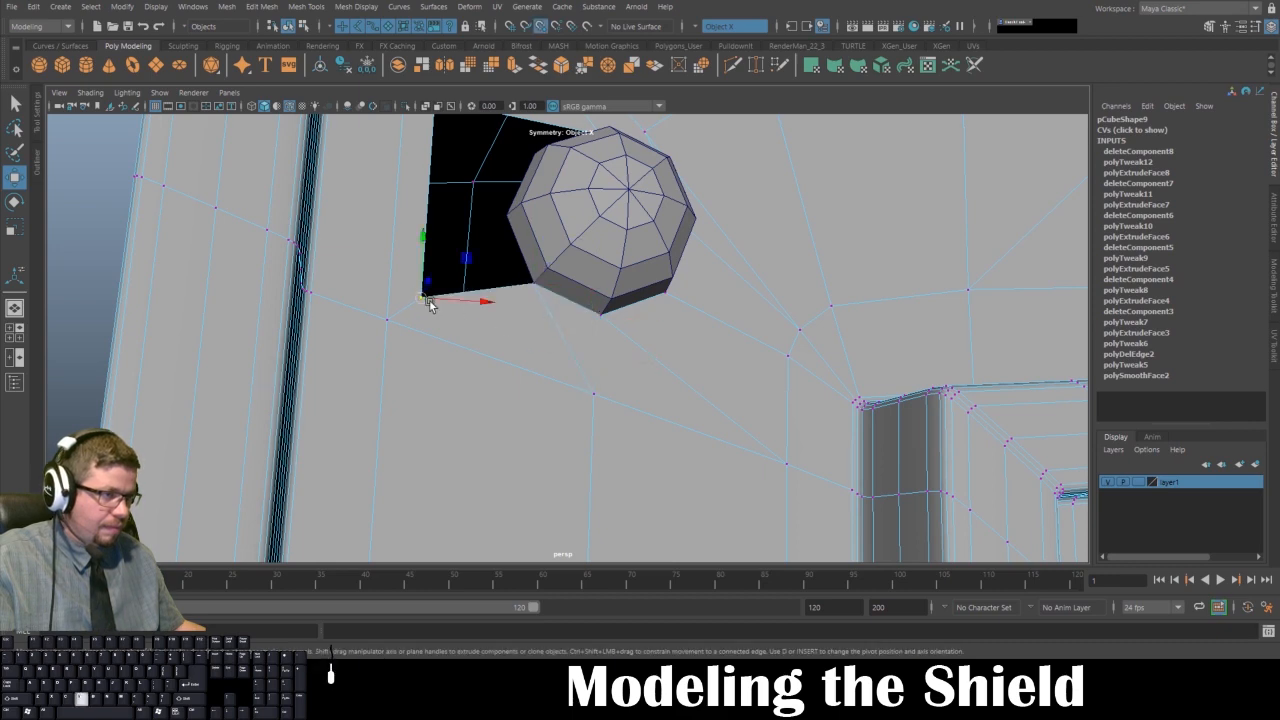
pyautogui.moveTo(425, 300); pyautogui.dragTo(497, 290)
pyautogui.click(421, 261)
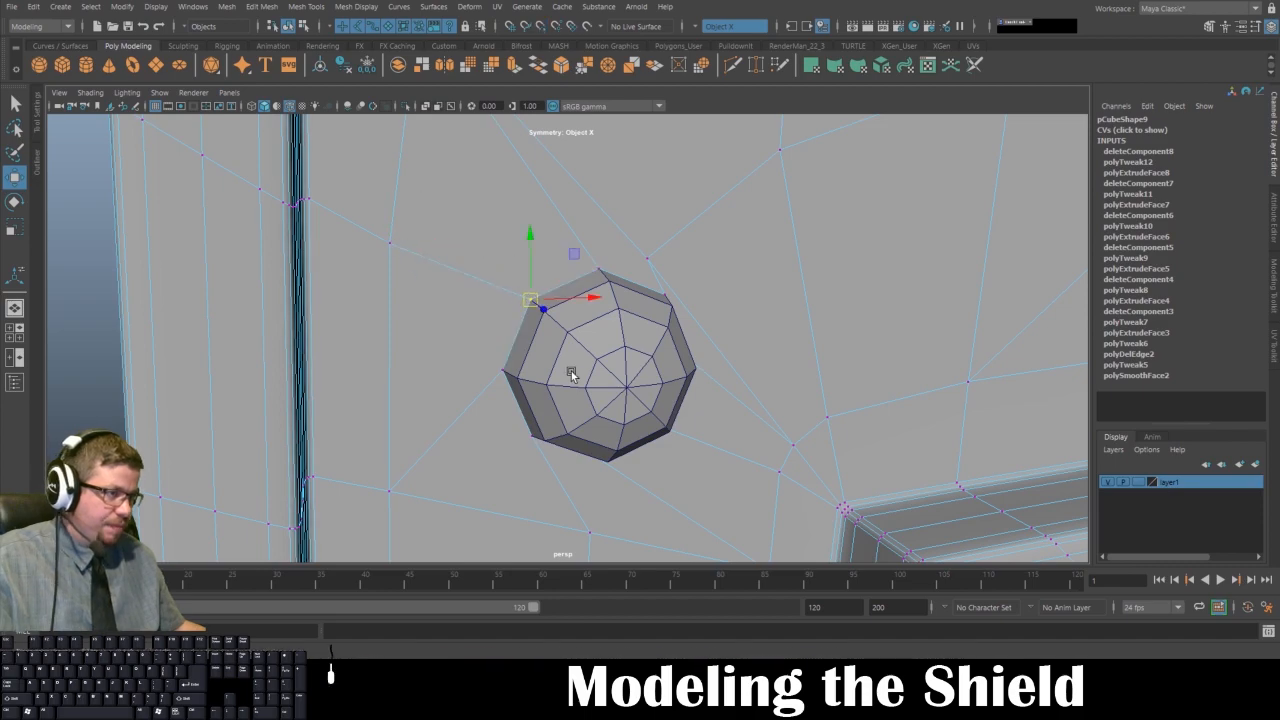
# - Examine the fitted rivets along the shield's upper border and their mirrored counterparts from several angles
pyautogui.scroll(-8, 571, 371)
pyautogui.keyDown('alt'); pyautogui.moveTo(743, 329); pyautogui.dragTo(640, 290); pyautogui.keyUp('alt')
pyautogui.keyDown('alt'); pyautogui.moveTo(640, 290); pyautogui.dragTo(455, 165, button='right'); pyautogui.keyUp('alt')
pyautogui.keyDown('alt'); pyautogui.moveTo(672, 318); pyautogui.dragTo(774, 322); pyautogui.keyUp('alt')
pyautogui.keyDown('alt'); pyautogui.moveTo(774, 322); pyautogui.dragTo(612, 328, button='middle'); pyautogui.keyUp('alt')
pyautogui.keyDown('alt'); pyautogui.moveTo(612, 328); pyautogui.dragTo(712, 522, button='right'); pyautogui.keyUp('alt')
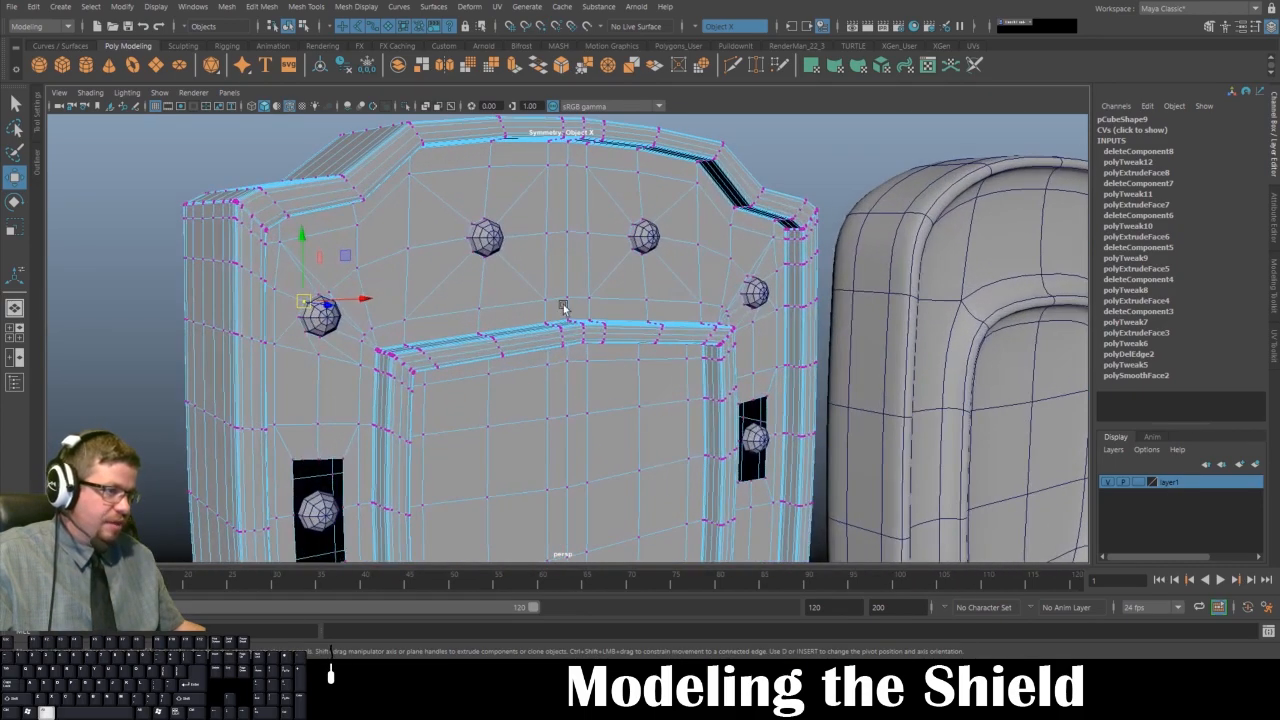
pyautogui.moveTo(564, 307)
pyautogui.keyDown('alt'); pyautogui.mouseDown()
pyautogui.moveTo(643, 309)
pyautogui.moveTo(545, 300)
pyautogui.mouseUp(); pyautogui.keyUp('alt')
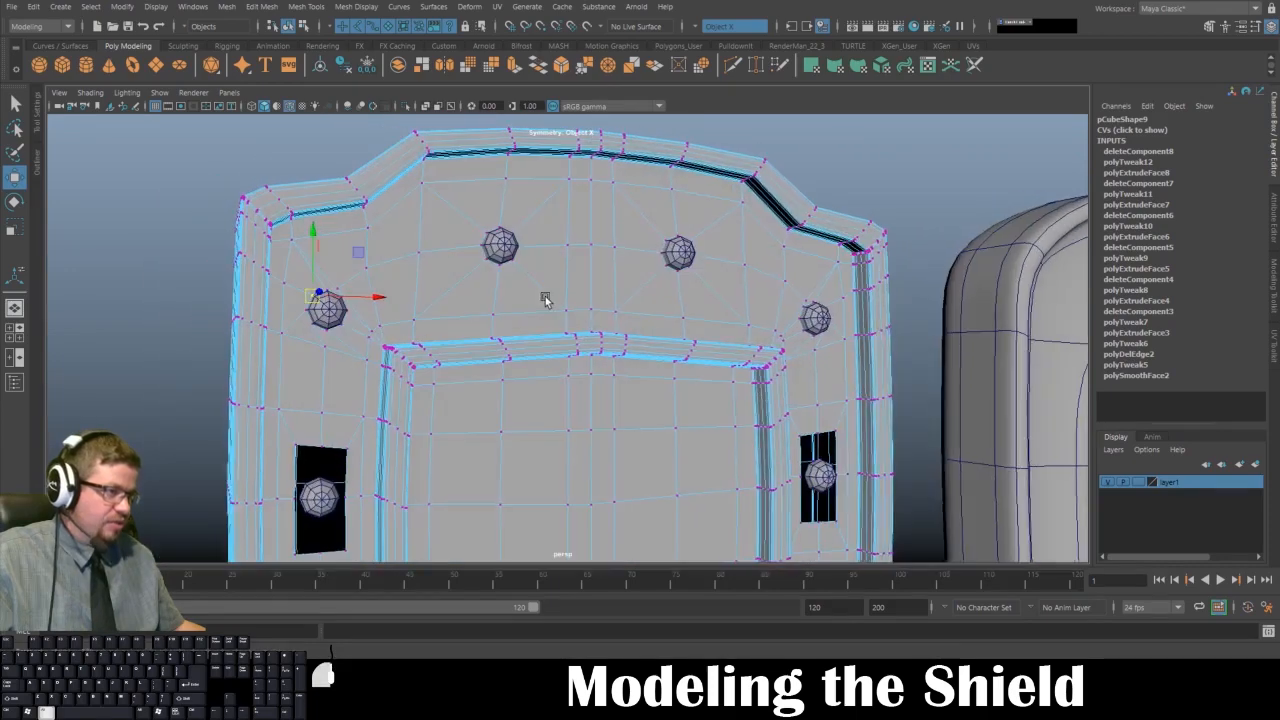
# - Snap the upper-left and top-middle vertices of the hole at the second rivet down the left border onto the rivet's edge
pyautogui.keyDown('alt'); pyautogui.moveTo(545, 300); pyautogui.dragTo(514, 290, button='right'); pyautogui.keyUp('alt')
pyautogui.keyDown('alt'); pyautogui.moveTo(514, 290); pyautogui.dragTo(556, 208, button='middle'); pyautogui.keyUp('alt')
pyautogui.keyDown('alt'); pyautogui.moveTo(556, 330); pyautogui.dragTo(592, 402, button='right'); pyautogui.keyUp('alt')
pyautogui.keyDown('alt'); pyautogui.moveTo(590, 378); pyautogui.dragTo(636, 287, button='middle'); pyautogui.keyUp('alt')
pyautogui.keyDown('alt'); pyautogui.moveTo(500, 380); pyautogui.dragTo(548, 475, button='right'); pyautogui.keyUp('alt')
pyautogui.keyDown('alt'); pyautogui.moveTo(437, 266); pyautogui.dragTo(508, 390, button='middle'); pyautogui.keyUp('alt')
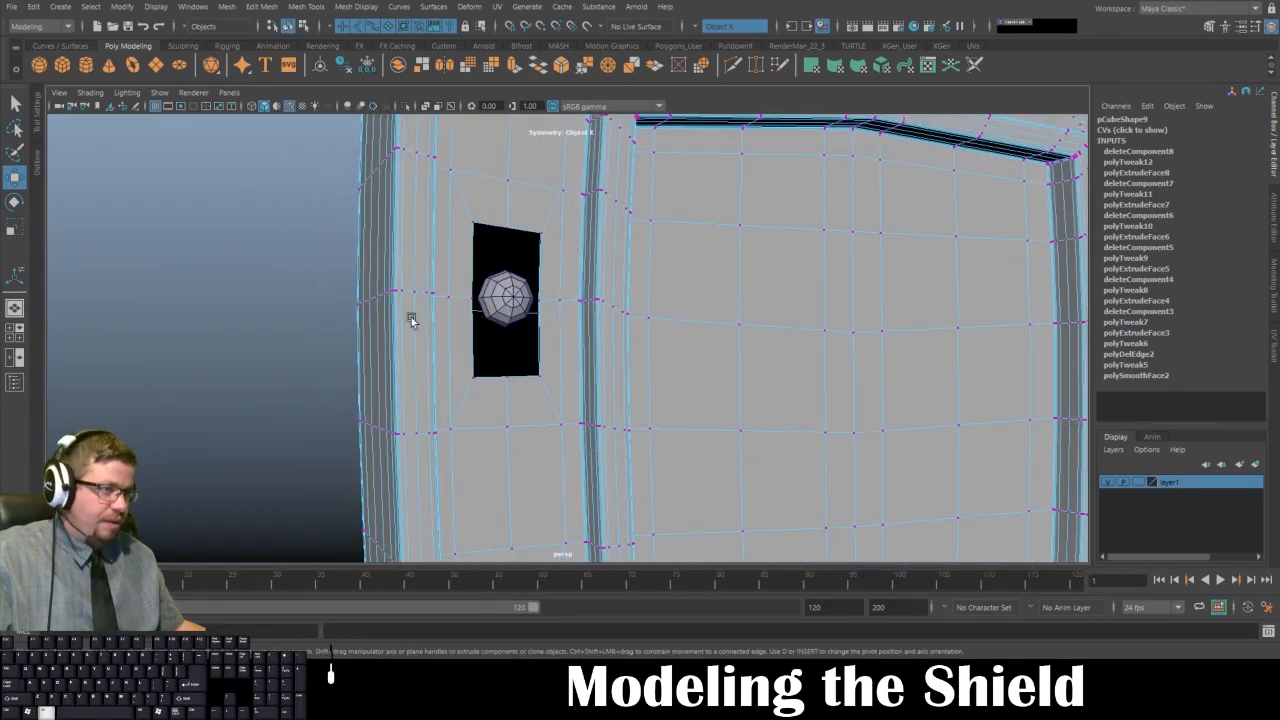
pyautogui.keyDown('alt'); pyautogui.moveTo(411, 317); pyautogui.dragTo(478, 362, button='right'); pyautogui.keyUp('alt')
pyautogui.keyDown('alt'); pyautogui.moveTo(471, 166); pyautogui.dragTo(519, 340, button='middle'); pyautogui.keyUp('alt')
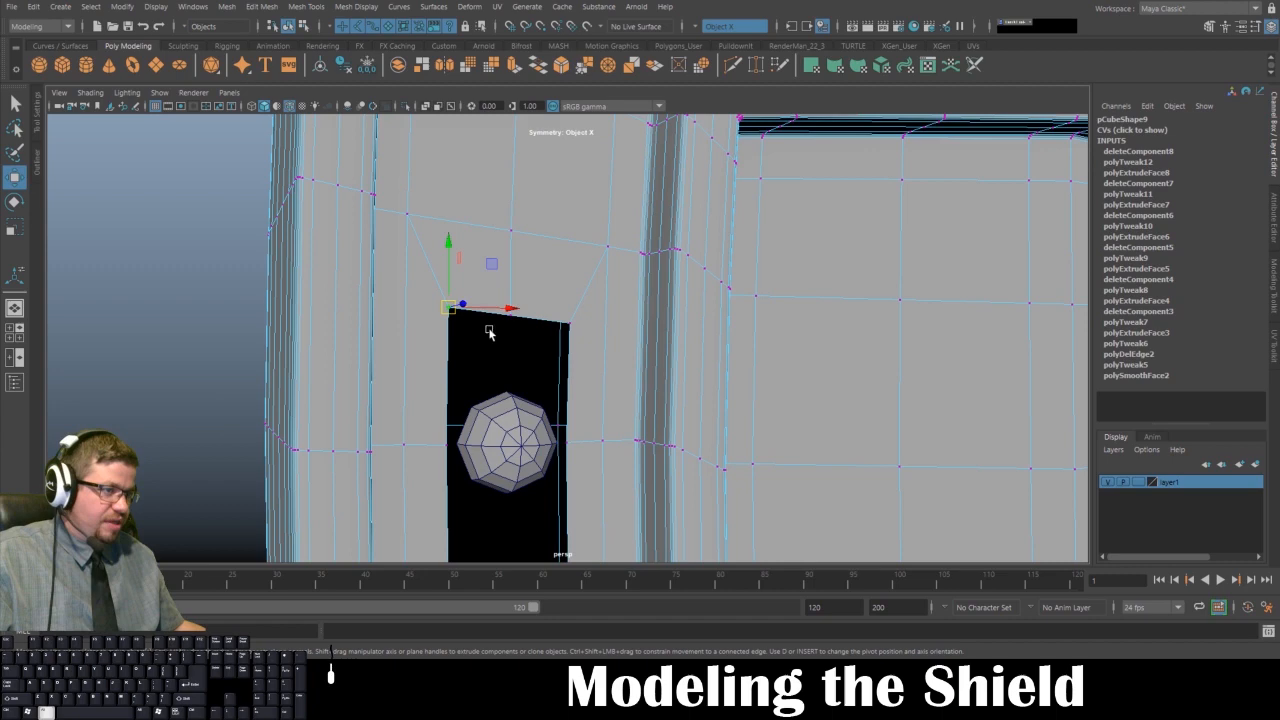
pyautogui.moveTo(489, 332)
pyautogui.keyDown('alt'); pyautogui.mouseDown()
pyautogui.moveTo(529, 290)
pyautogui.moveTo(531, 359)
pyautogui.moveTo(496, 353)
pyautogui.mouseUp(); pyautogui.keyUp('alt')
pyautogui.moveTo(421, 323); pyautogui.dragTo(444, 401)
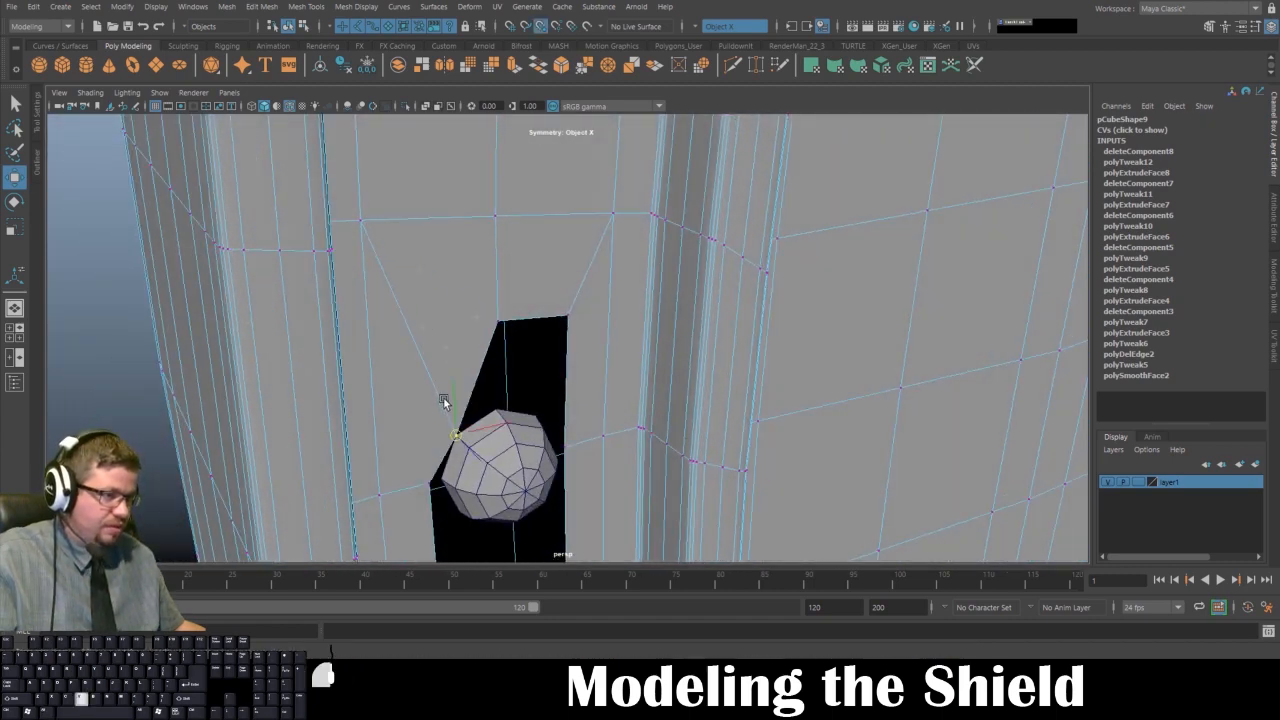
pyautogui.click(494, 314)
pyautogui.press('v')
pyautogui.moveTo(497, 320); pyautogui.dragTo(498, 396)
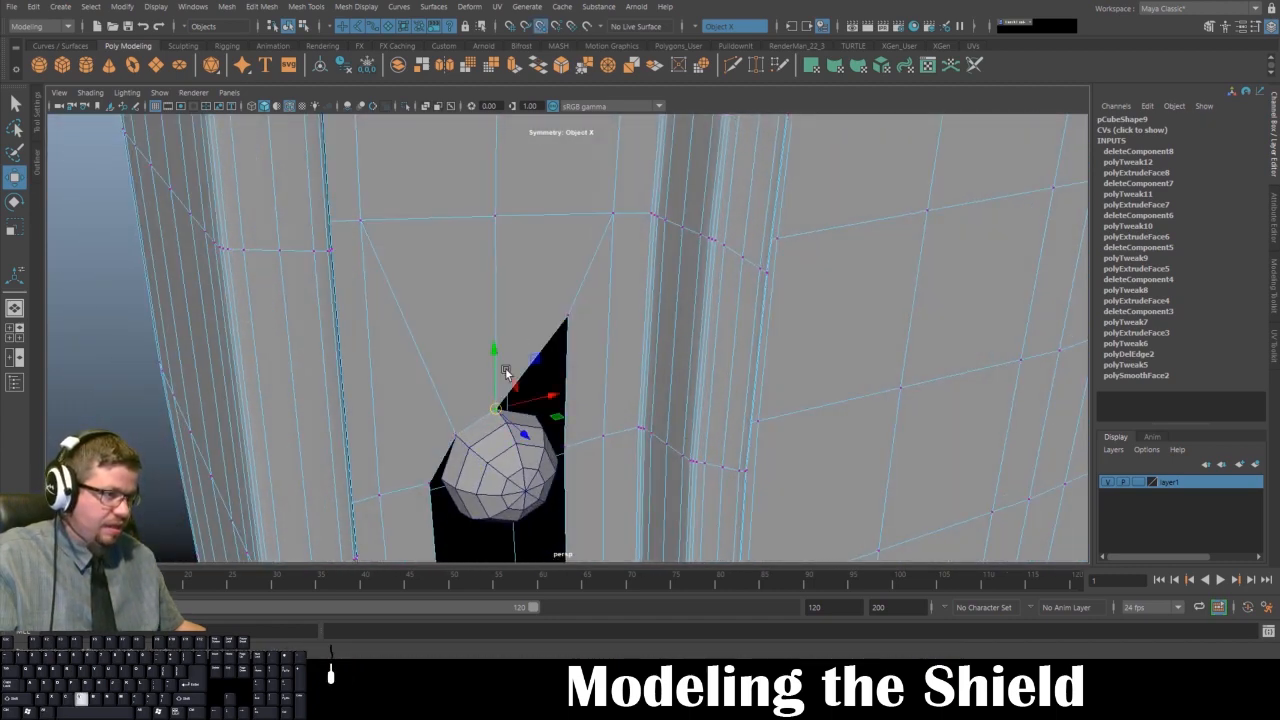
# - Snap the remaining right, bottom and lower-left hole vertices at the second rivet down the left border onto the rivet's edge
pyautogui.click(562, 302)
pyautogui.moveTo(561, 326); pyautogui.dragTo(546, 304)
pyautogui.moveTo(503, 502); pyautogui.dragTo(482, 442)
pyautogui.moveTo(494, 458); pyautogui.dragTo(493, 430)
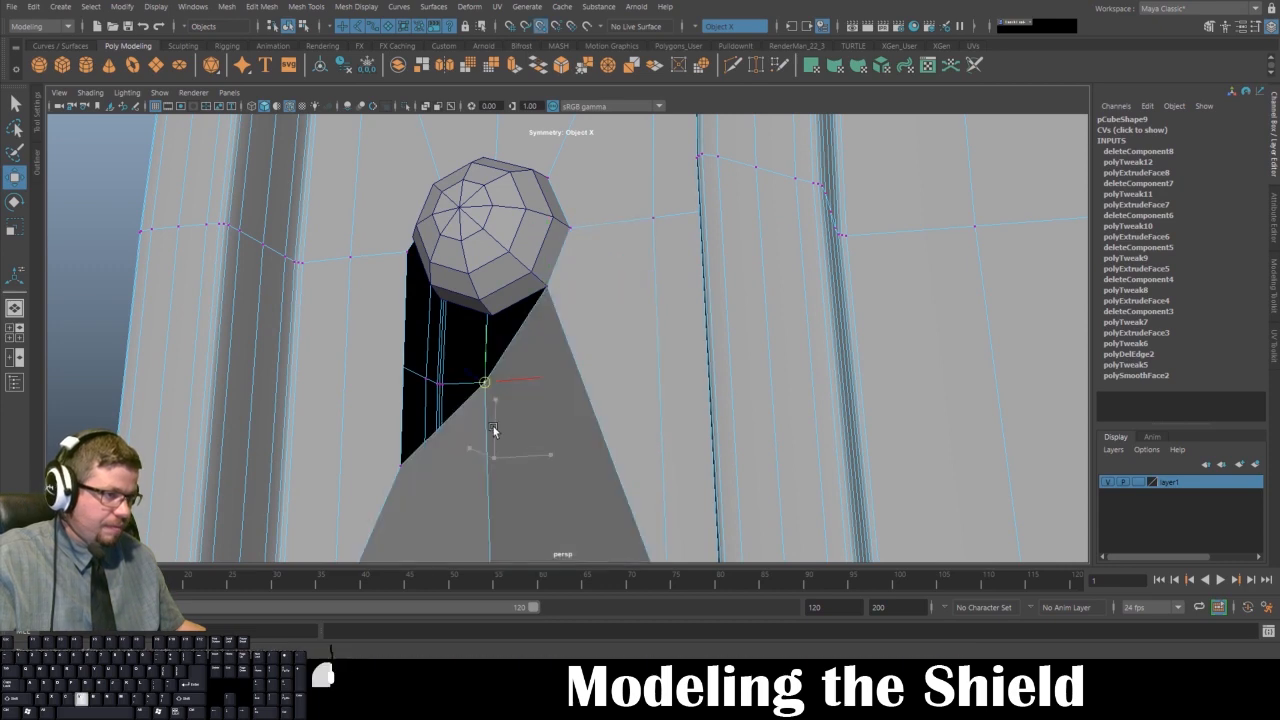
pyautogui.moveTo(494, 342); pyautogui.dragTo(491, 316)
pyautogui.click(417, 471)
pyautogui.keyDown('alt'); pyautogui.moveTo(459, 450); pyautogui.dragTo(605, 432); pyautogui.keyUp('alt')
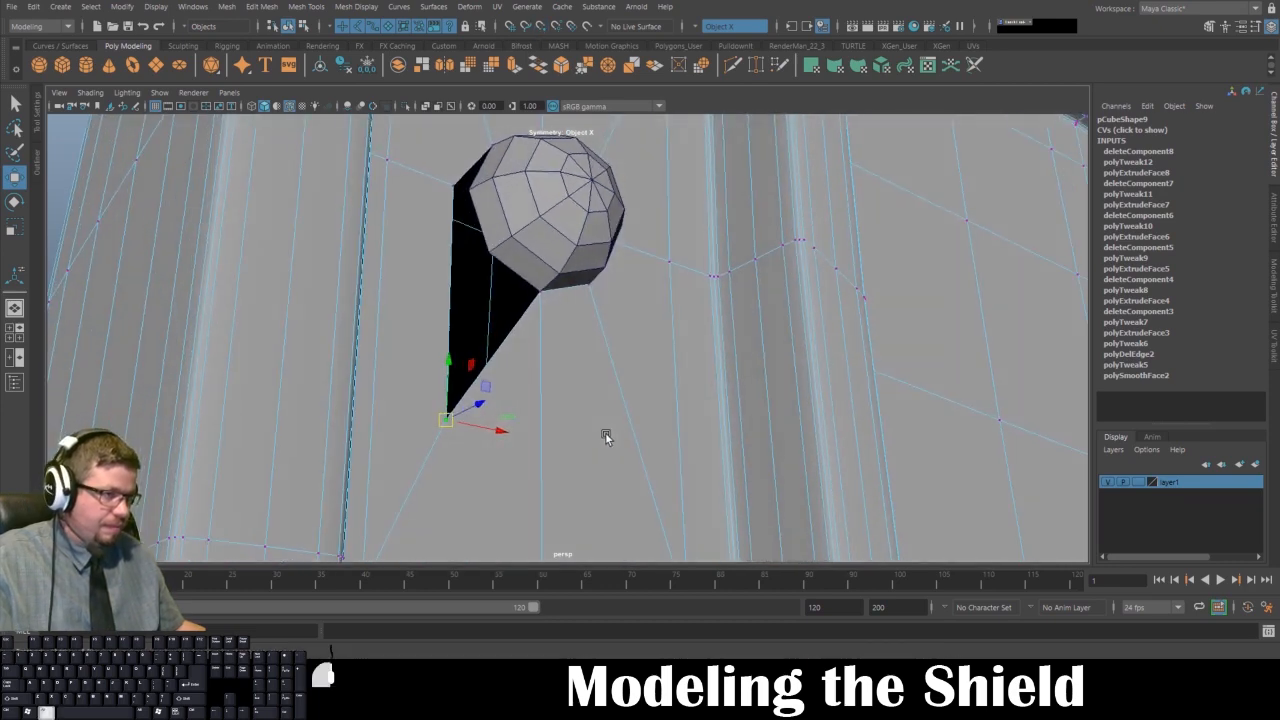
pyautogui.moveTo(448, 423); pyautogui.dragTo(470, 385)
# - Snap the top-middle, upper-left and left hole vertices at the third rivet down the left border onto the rivet's edge
pyautogui.keyDown('alt'); pyautogui.moveTo(524, 427); pyautogui.dragTo(540, 327); pyautogui.keyUp('alt')
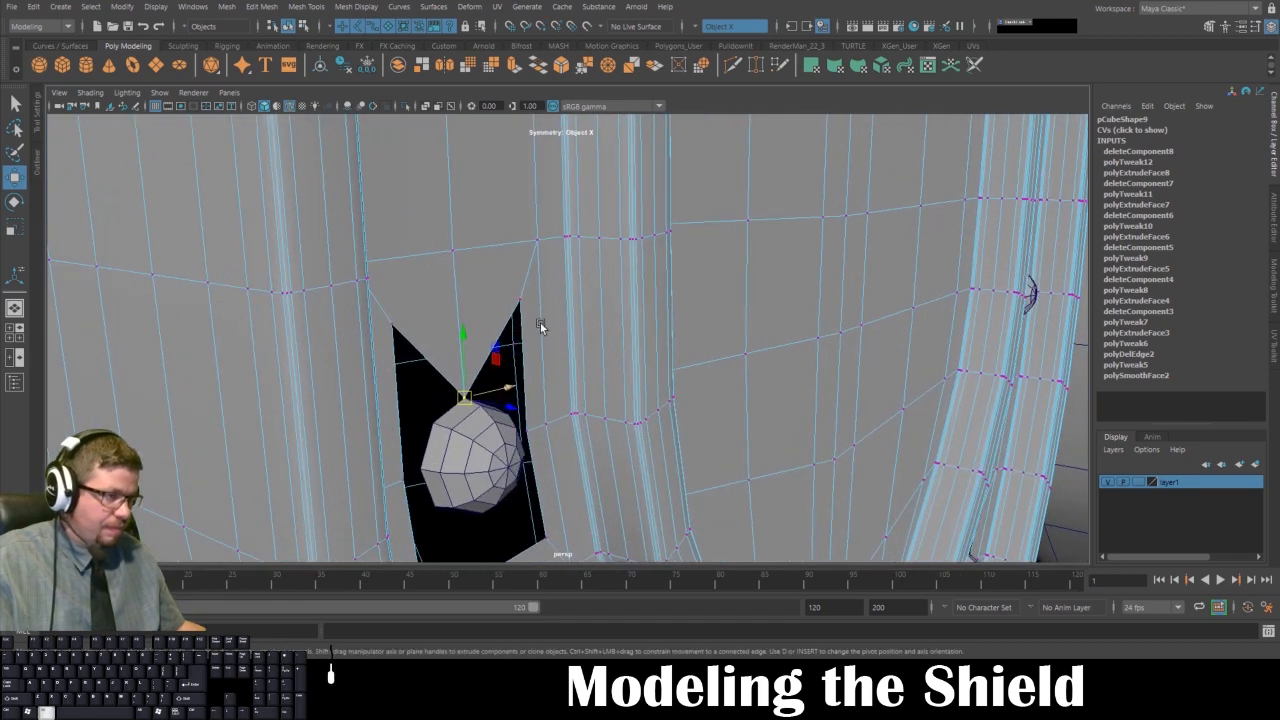
pyautogui.click(521, 300)
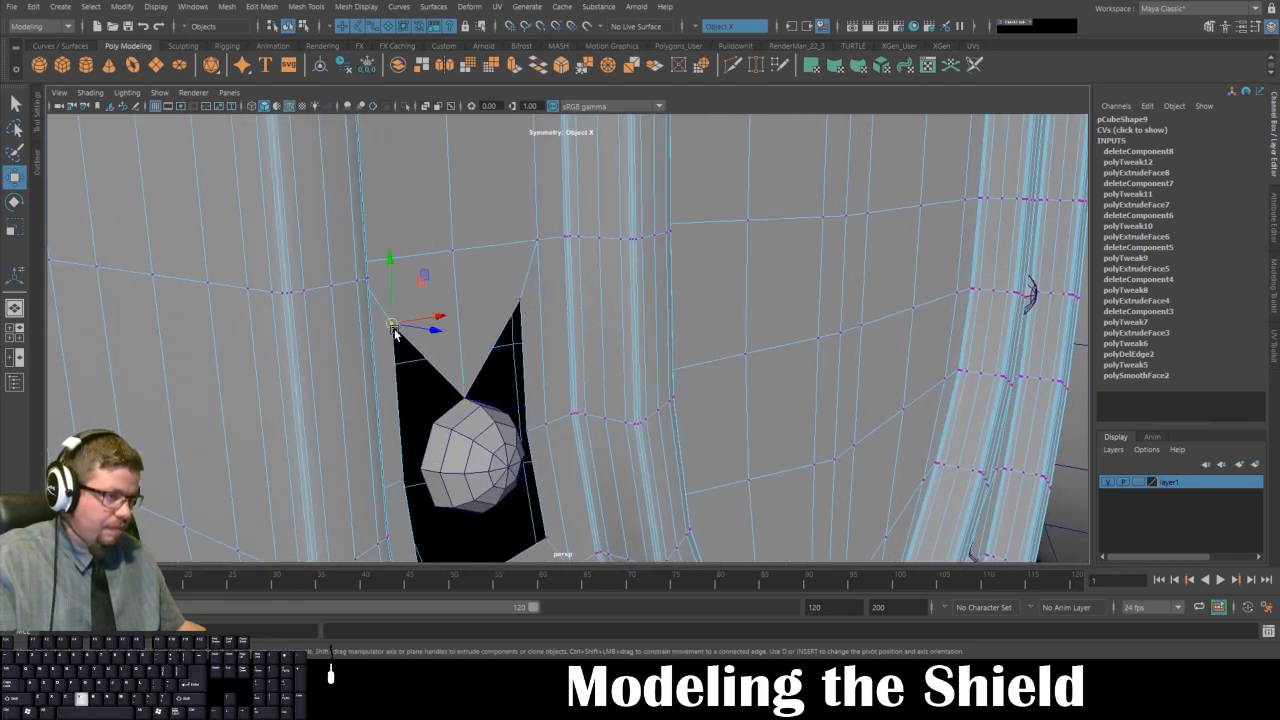
pyautogui.moveTo(392, 326); pyautogui.dragTo(419, 388)
pyautogui.keyDown('alt'); pyautogui.moveTo(419, 388); pyautogui.dragTo(440, 305, button='middle'); pyautogui.keyUp('alt')
pyautogui.keyDown('alt'); pyautogui.moveTo(440, 305); pyautogui.dragTo(535, 340, button='right'); pyautogui.keyUp('alt')
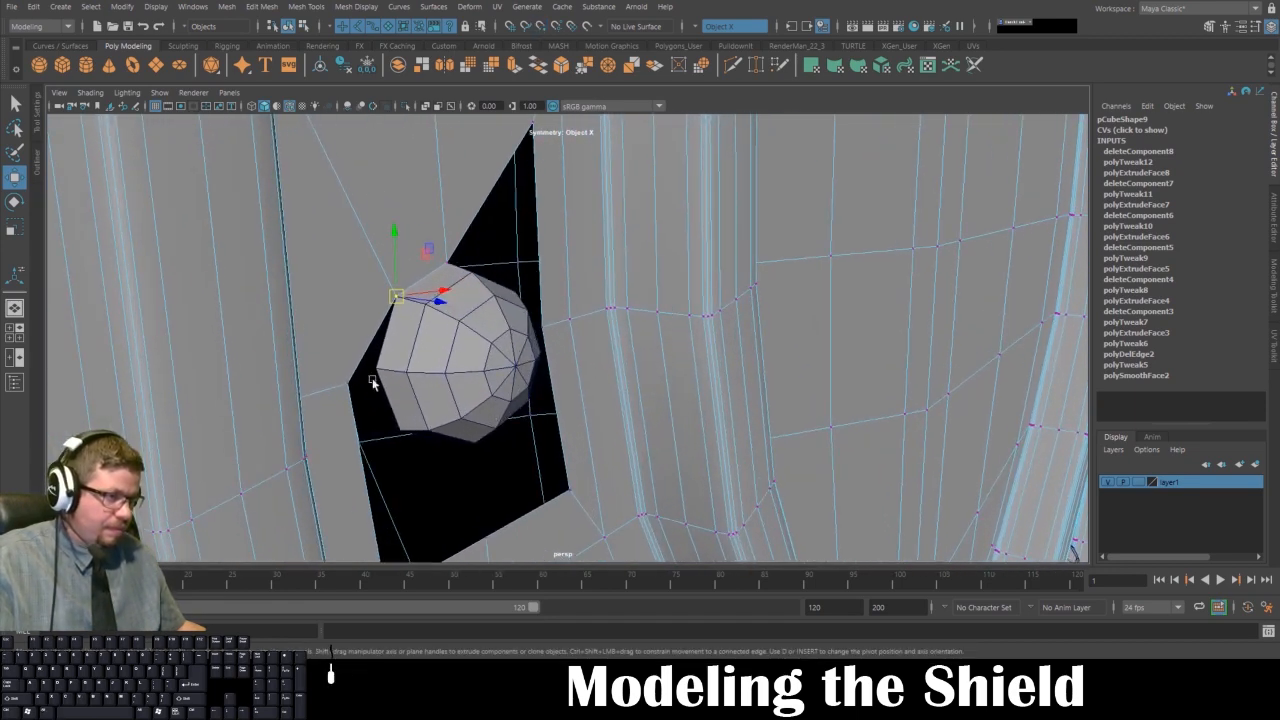
pyautogui.moveTo(341, 405); pyautogui.dragTo(353, 385)
# - Snap the bottom and right-hand hole vertices at the third rivet down the left border onto the rivet's edge to close the gap
pyautogui.keyDown('alt'); pyautogui.moveTo(381, 392); pyautogui.dragTo(392, 230, button='middle'); pyautogui.keyUp('alt')
pyautogui.click(398, 450)
pyautogui.press('v')
pyautogui.moveTo(397, 446); pyautogui.dragTo(429, 371)
pyautogui.click(401, 350)
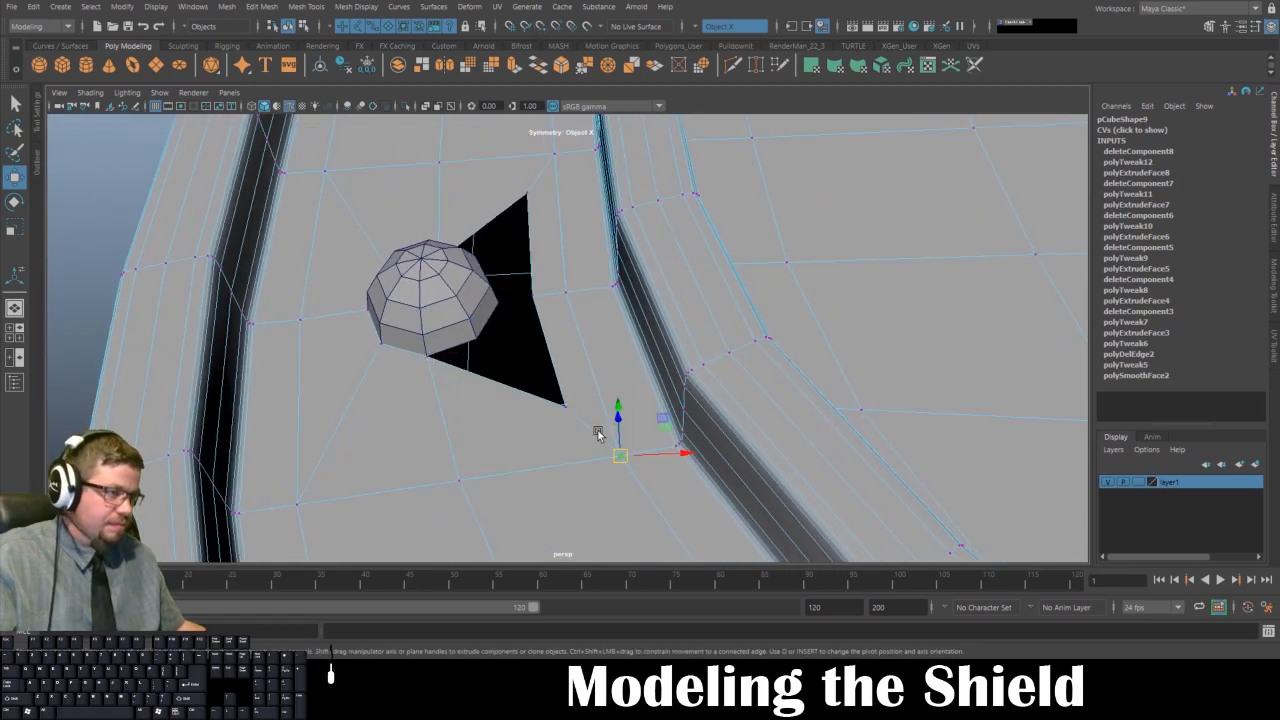
pyautogui.click(565, 410)
pyautogui.moveTo(565, 410); pyautogui.dragTo(488, 176)
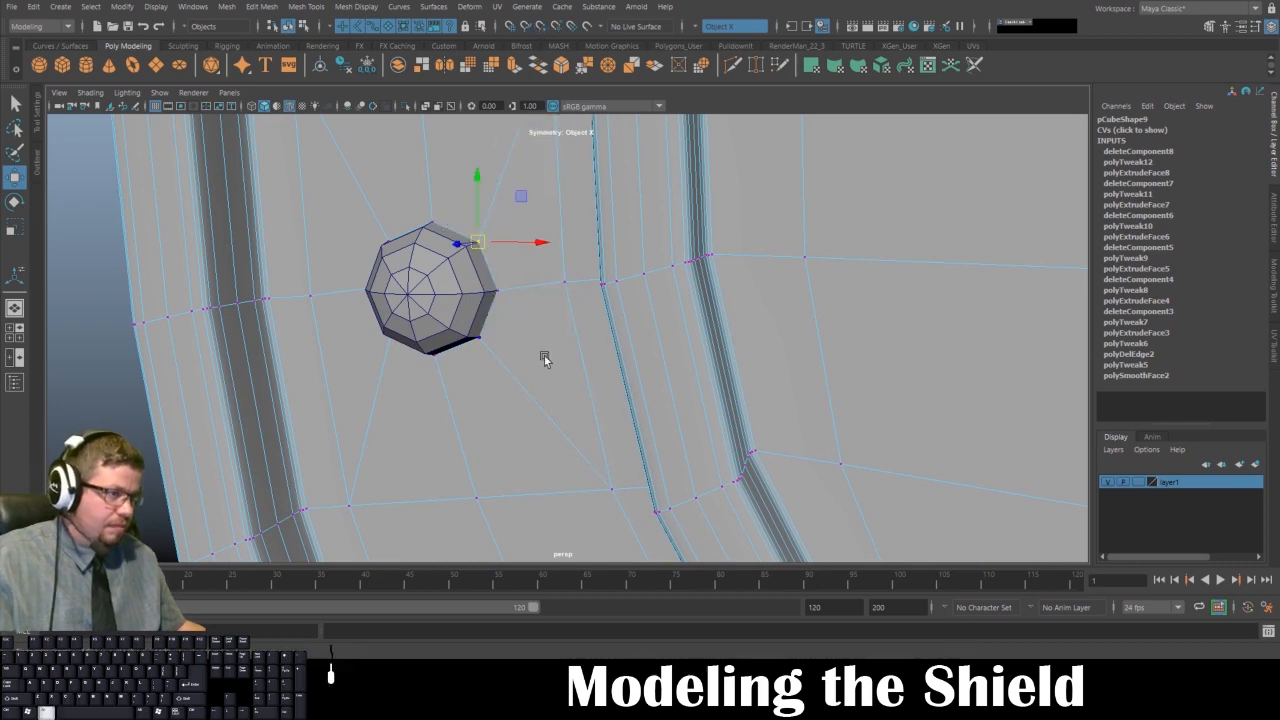
# - Snap the upper-left, top-middle and upper-right hole vertices at the lowest rivet on the left border onto the rivet's edge
pyautogui.keyDown('alt'); pyautogui.moveTo(544, 358); pyautogui.dragTo(338, 250); pyautogui.keyUp('alt')
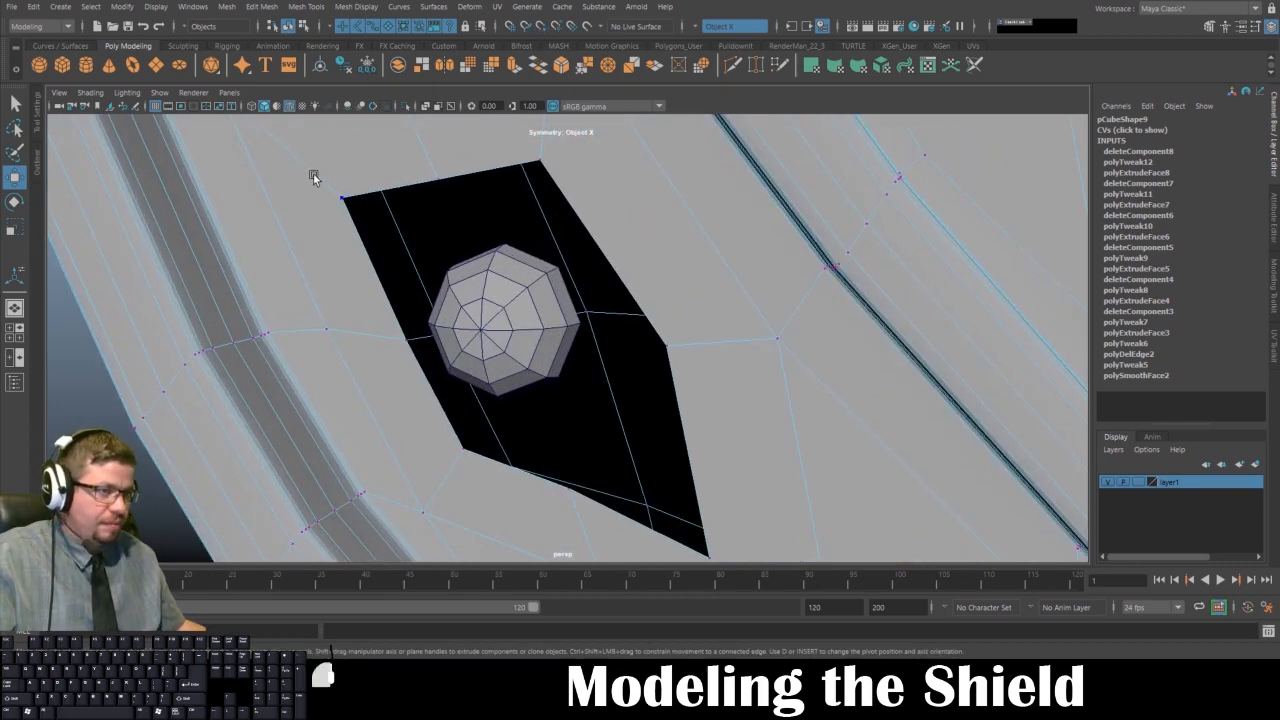
pyautogui.click(342, 197)
pyautogui.moveTo(343, 197); pyautogui.dragTo(433, 296)
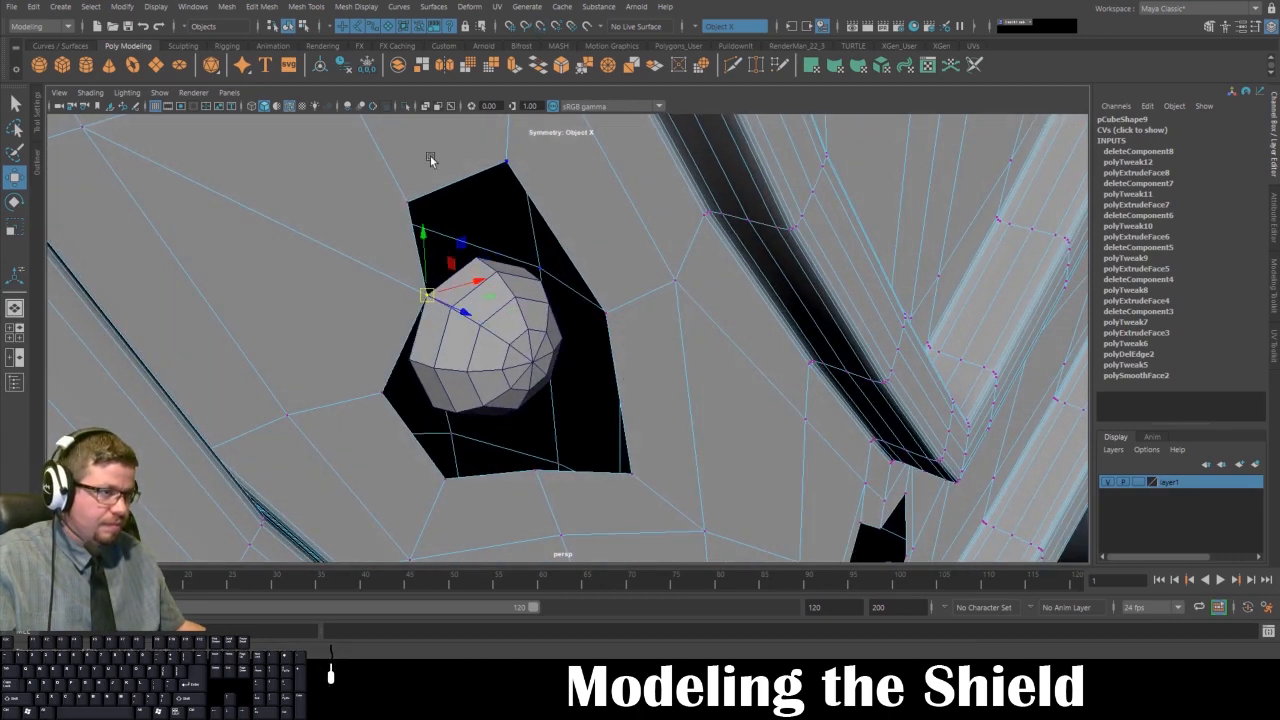
pyautogui.click(424, 212)
pyautogui.moveTo(407, 200); pyautogui.dragTo(478, 242)
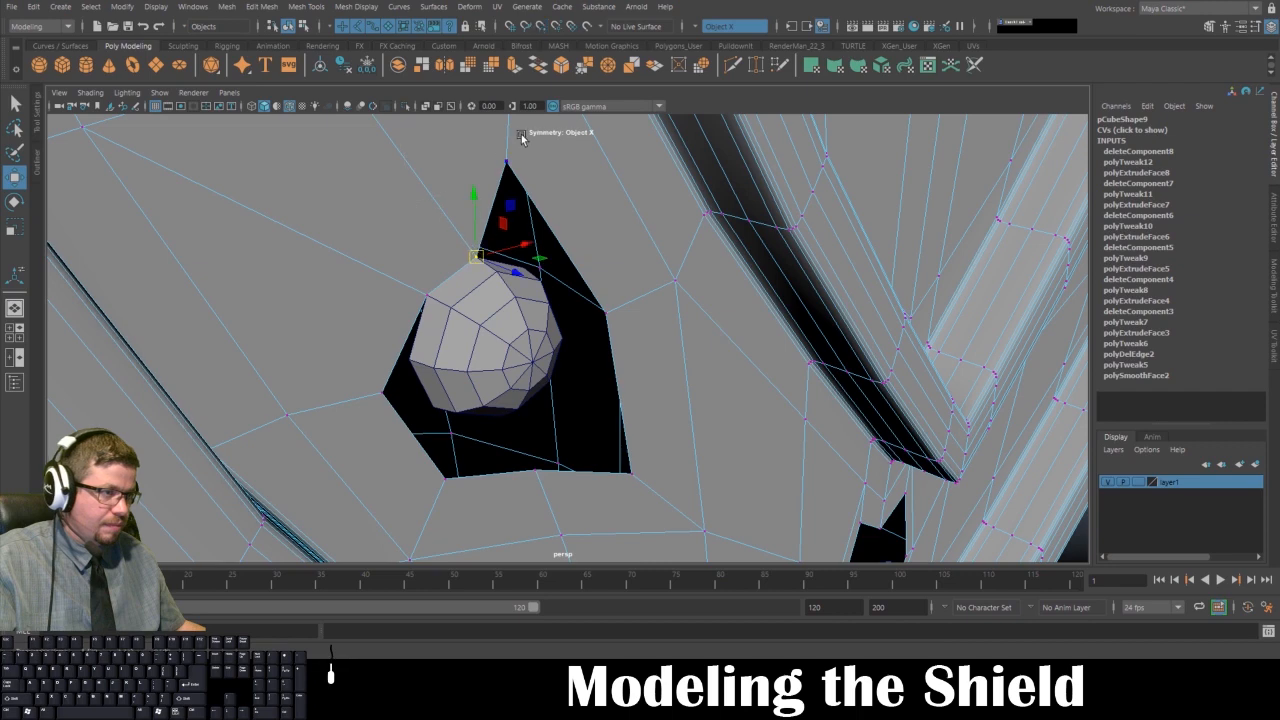
pyautogui.click(508, 161)
pyautogui.press('v')
pyautogui.moveTo(508, 161); pyautogui.dragTo(584, 396)
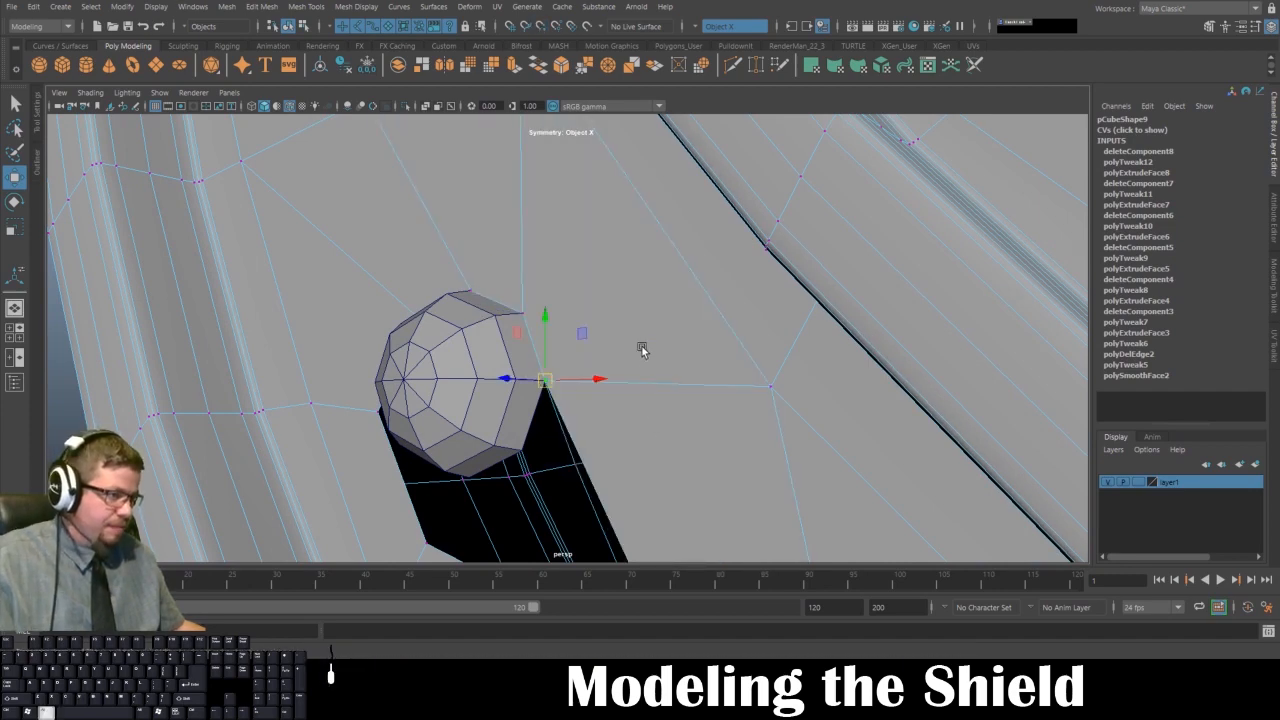
# - Snap the remaining lower vertices of the hole at the left border's lowest rivet onto the rivet's edge to close the gap
pyautogui.keyDown('alt'); pyautogui.moveTo(643, 348); pyautogui.dragTo(603, 176, button='middle'); pyautogui.keyUp('alt')
pyautogui.click(643, 507)
pyautogui.press('v')
pyautogui.moveTo(643, 507); pyautogui.dragTo(432, 308)
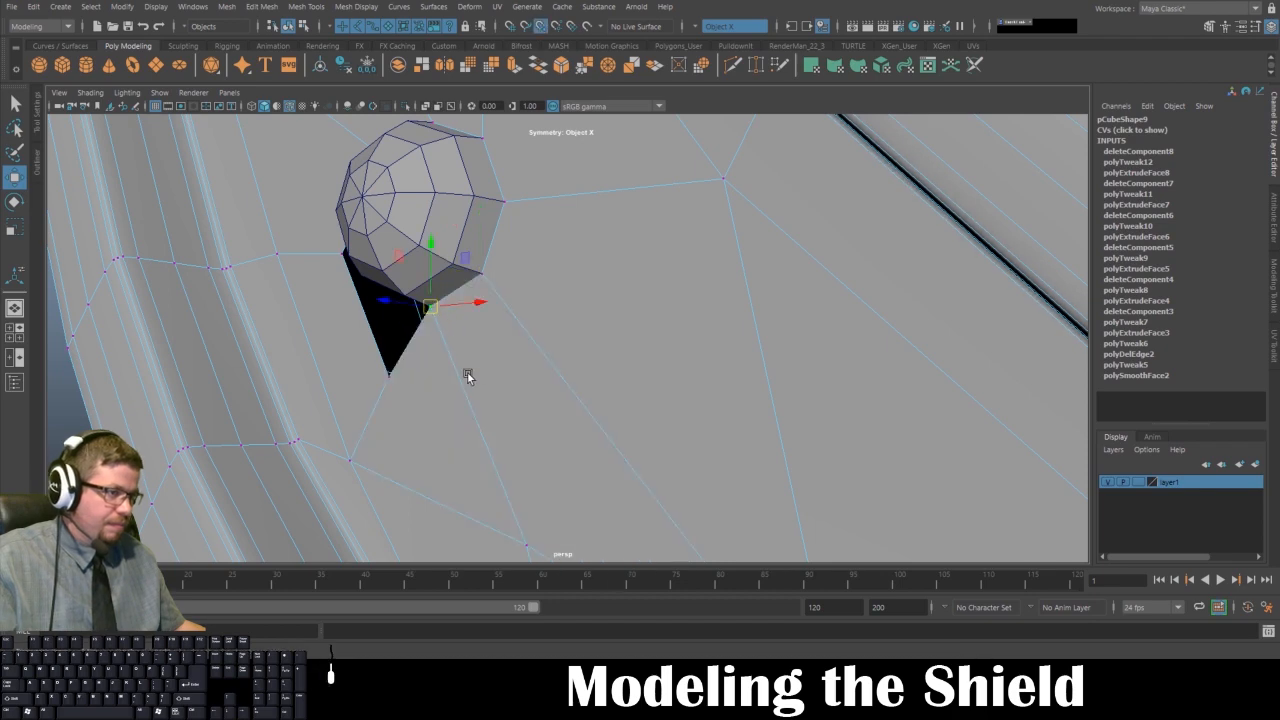
pyautogui.keyDown('alt'); pyautogui.moveTo(469, 374); pyautogui.dragTo(690, 366); pyautogui.keyUp('alt')
pyautogui.hotkey('ctrl', 'z')
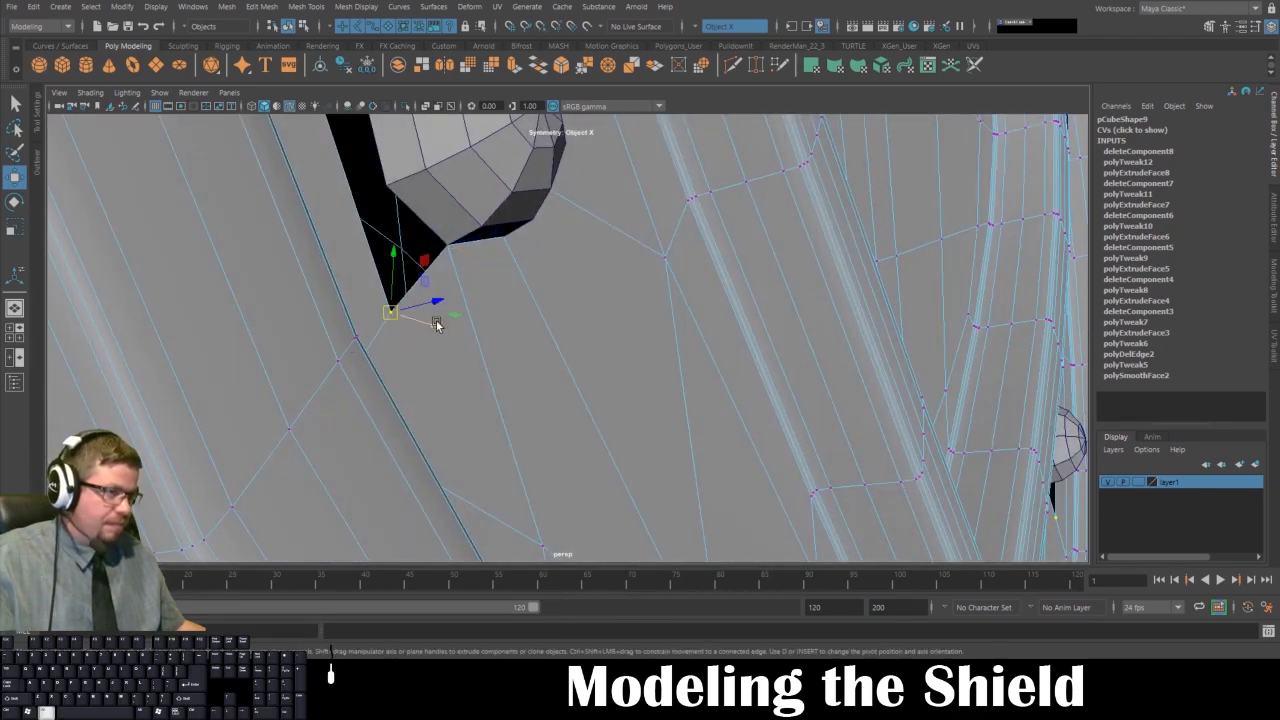
pyautogui.keyDown('alt'); pyautogui.moveTo(437, 323); pyautogui.dragTo(483, 394, button='middle'); pyautogui.keyUp('alt')
pyautogui.keyDown('alt'); pyautogui.moveTo(483, 394); pyautogui.dragTo(355, 240); pyautogui.keyUp('alt')
pyautogui.press('w')
# - Snap the left vertex of the hole around the rivet at the shield's bottom tip onto the rivet's left edge
pyautogui.keyDown('alt'); pyautogui.moveTo(430, 328); pyautogui.dragTo(300, 290, button='right'); pyautogui.keyUp('alt')
pyautogui.keyDown('alt'); pyautogui.moveTo(400, 330); pyautogui.dragTo(346, 111, button='middle'); pyautogui.keyUp('alt')
pyautogui.keyDown('alt'); pyautogui.moveTo(400, 260); pyautogui.dragTo(570, 400, button='right'); pyautogui.keyUp('alt')
pyautogui.keyDown('alt'); pyautogui.moveTo(580, 420); pyautogui.dragTo(330, 250, button='middle'); pyautogui.keyUp('alt')
pyautogui.keyDown('alt'); pyautogui.moveTo(330, 250); pyautogui.dragTo(490, 385, button='right'); pyautogui.keyUp('alt')
pyautogui.keyDown('alt'); pyautogui.moveTo(490, 385); pyautogui.dragTo(548, 340, button='middle'); pyautogui.keyUp('alt')
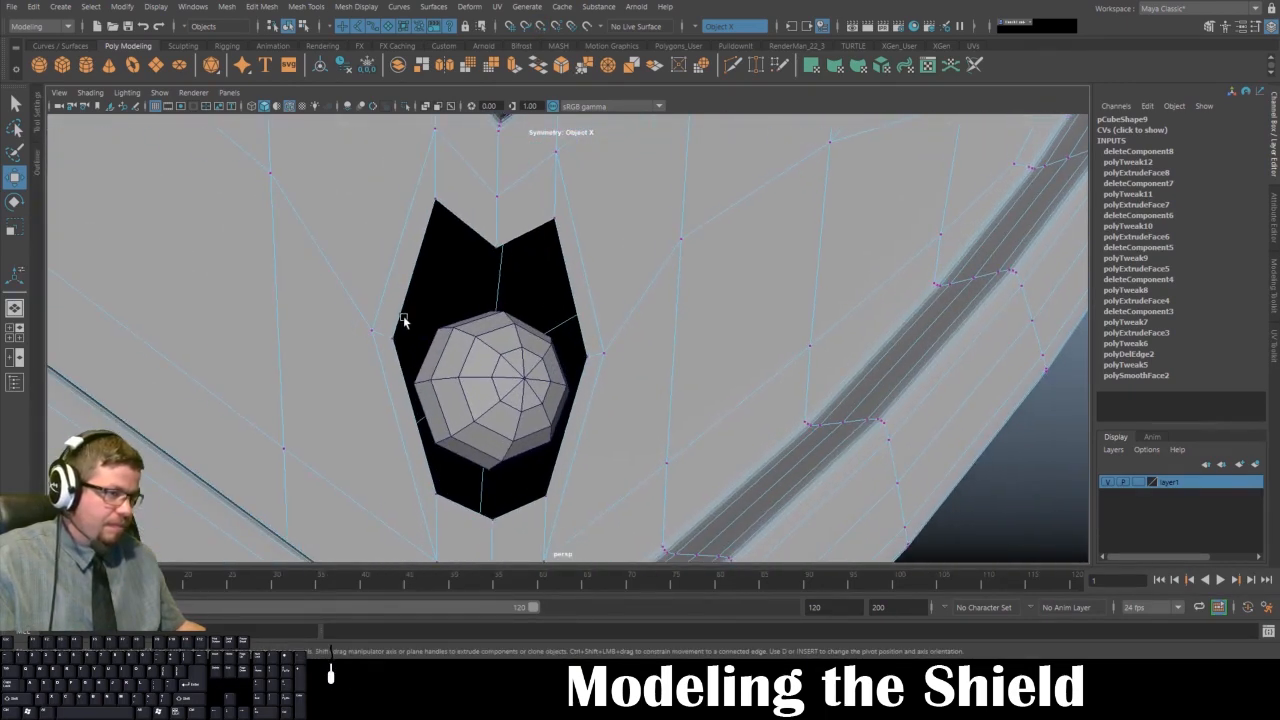
pyautogui.click(394, 334)
pyautogui.keyDown('alt'); pyautogui.moveTo(394, 334); pyautogui.dragTo(401, 298, button='middle'); pyautogui.keyUp('alt')
pyautogui.keyDown('alt'); pyautogui.moveTo(401, 298); pyautogui.dragTo(435, 393, button='right'); pyautogui.keyUp('alt')
pyautogui.moveTo(352, 289); pyautogui.dragTo(370, 342)
# - Snap the upper-left and top-middle vertices of the bottom-tip rivet's hole onto the rivet's upper edge
pyautogui.click(400, 134)
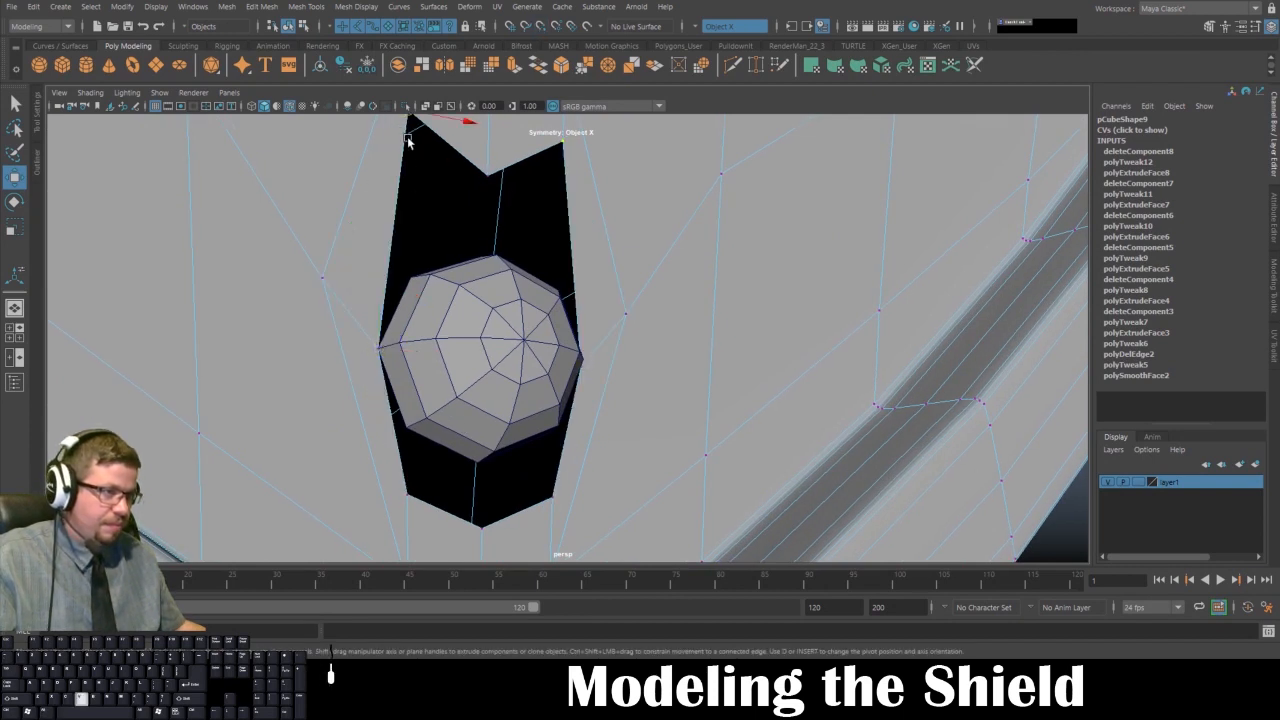
pyautogui.keyDown('alt'); pyautogui.moveTo(445, 219); pyautogui.dragTo(448, 260, button='middle'); pyautogui.keyUp('alt')
pyautogui.moveTo(408, 152); pyautogui.dragTo(409, 262)
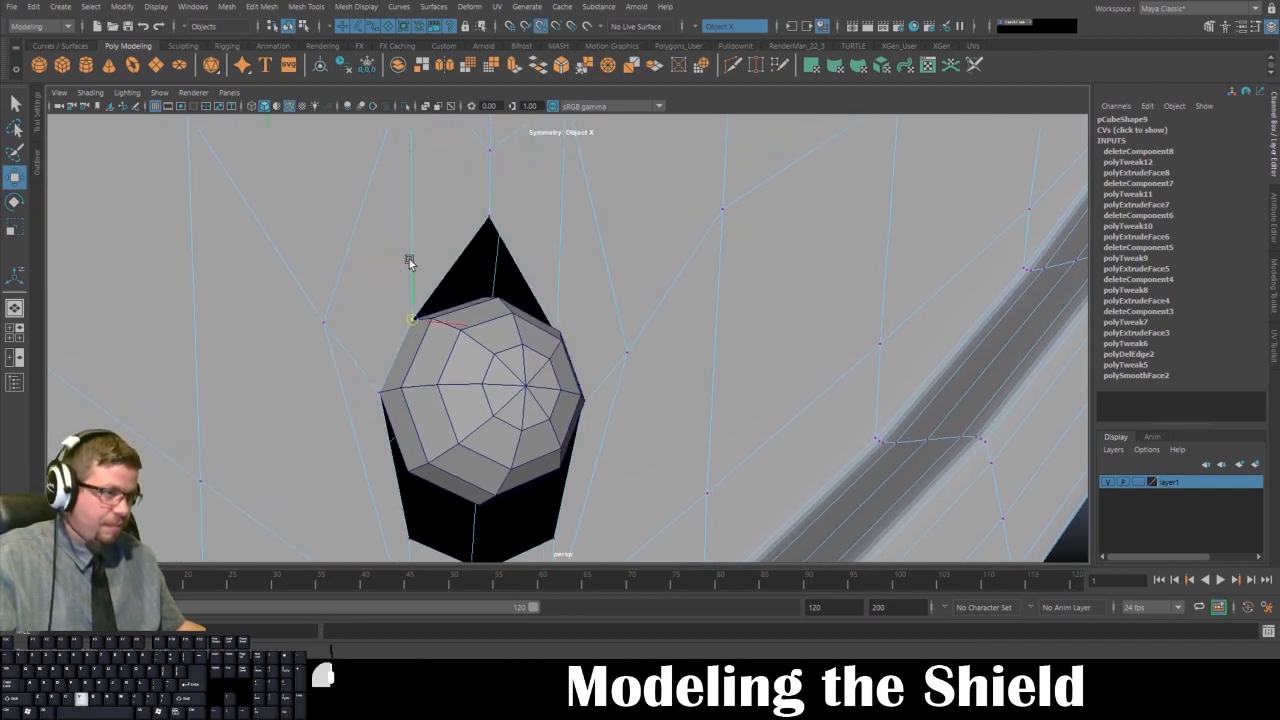
pyautogui.click(489, 217)
pyautogui.moveTo(490, 207); pyautogui.dragTo(481, 263)
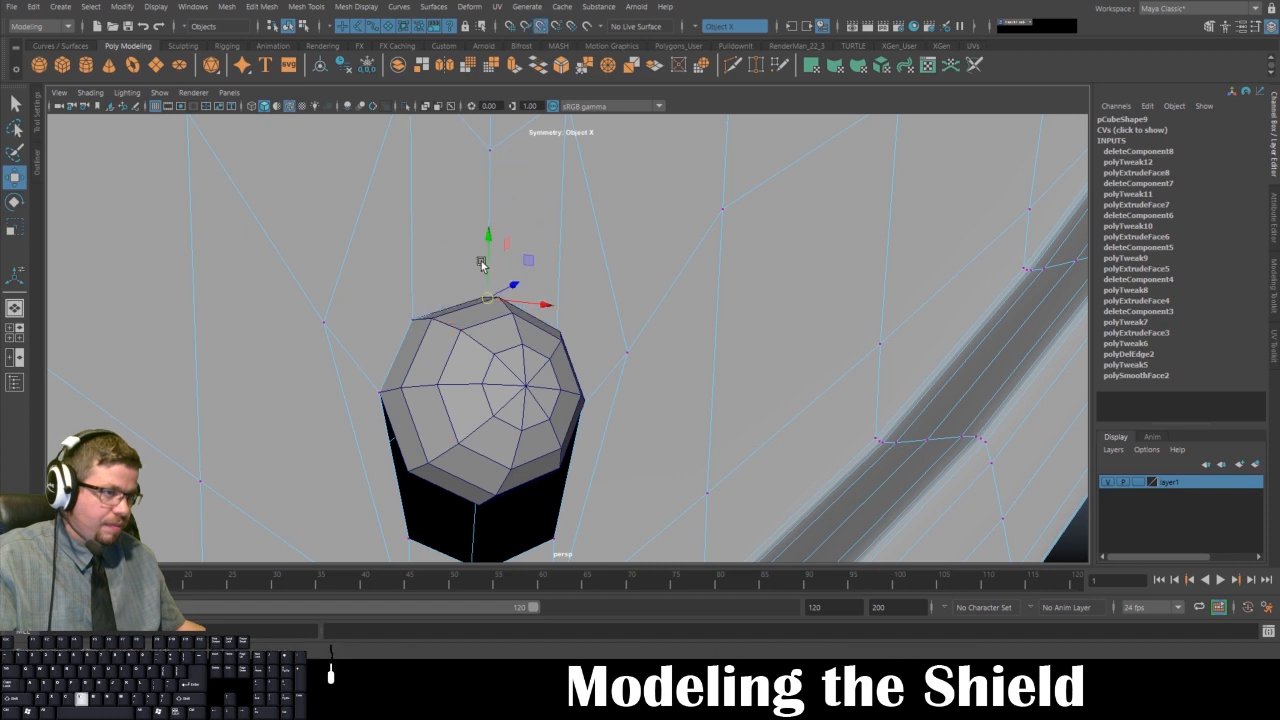
# - Snap the lower-left and bottom-middle vertices of the bottom-tip rivet's hole onto the rivet's lower edge
pyautogui.click(418, 555)
pyautogui.press('v')
pyautogui.moveTo(410, 540); pyautogui.dragTo(401, 514)
pyautogui.click(439, 536)
pyautogui.keyDown('alt'); pyautogui.moveTo(427, 438); pyautogui.dragTo(418, 386, button='middle'); pyautogui.keyUp('alt')
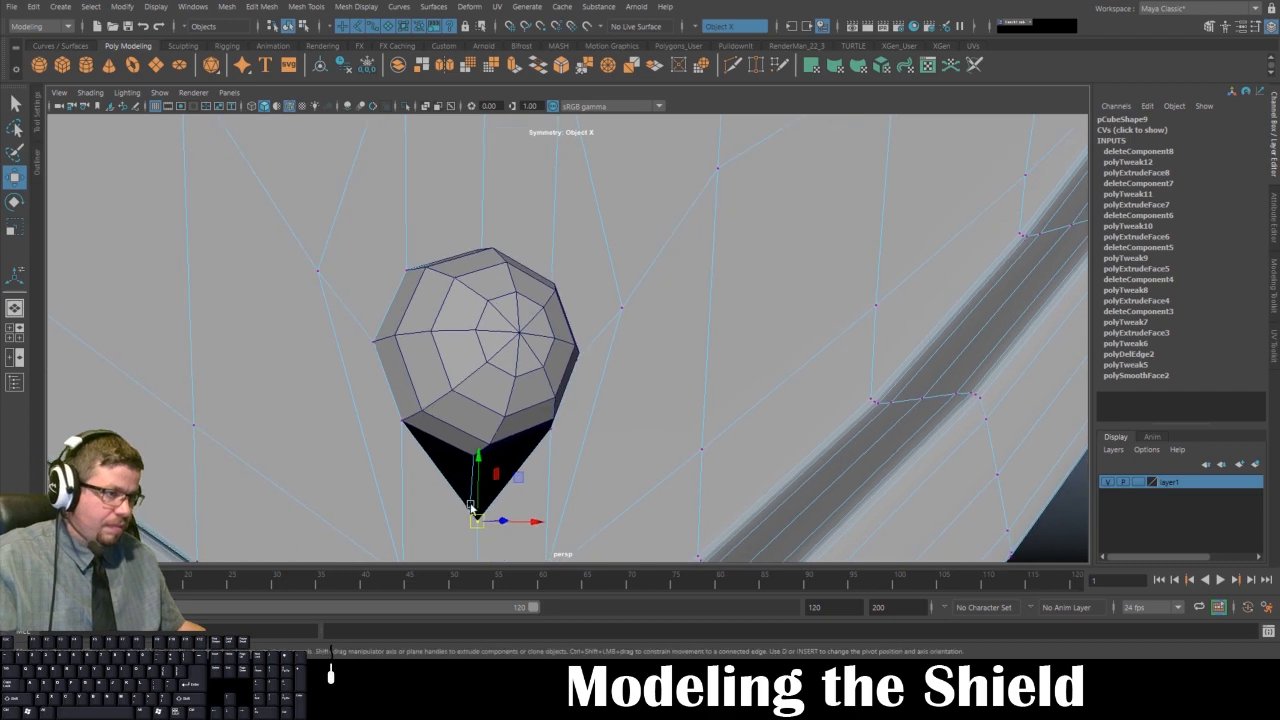
pyautogui.moveTo(478, 527); pyautogui.dragTo(477, 501)
# - Switch the shield from vertex editing back to whole-object selection with the entire shield in view
pyautogui.keyDown('alt'); pyautogui.moveTo(478, 483); pyautogui.dragTo(257, 80, button='right'); pyautogui.keyUp('alt')
pyautogui.keyDown('alt'); pyautogui.moveTo(385, 230); pyautogui.dragTo(444, 450, button='middle'); pyautogui.keyUp('alt')
pyautogui.keyDown('alt'); pyautogui.moveTo(444, 450); pyautogui.dragTo(366, 274, button='right'); pyautogui.keyUp('alt')
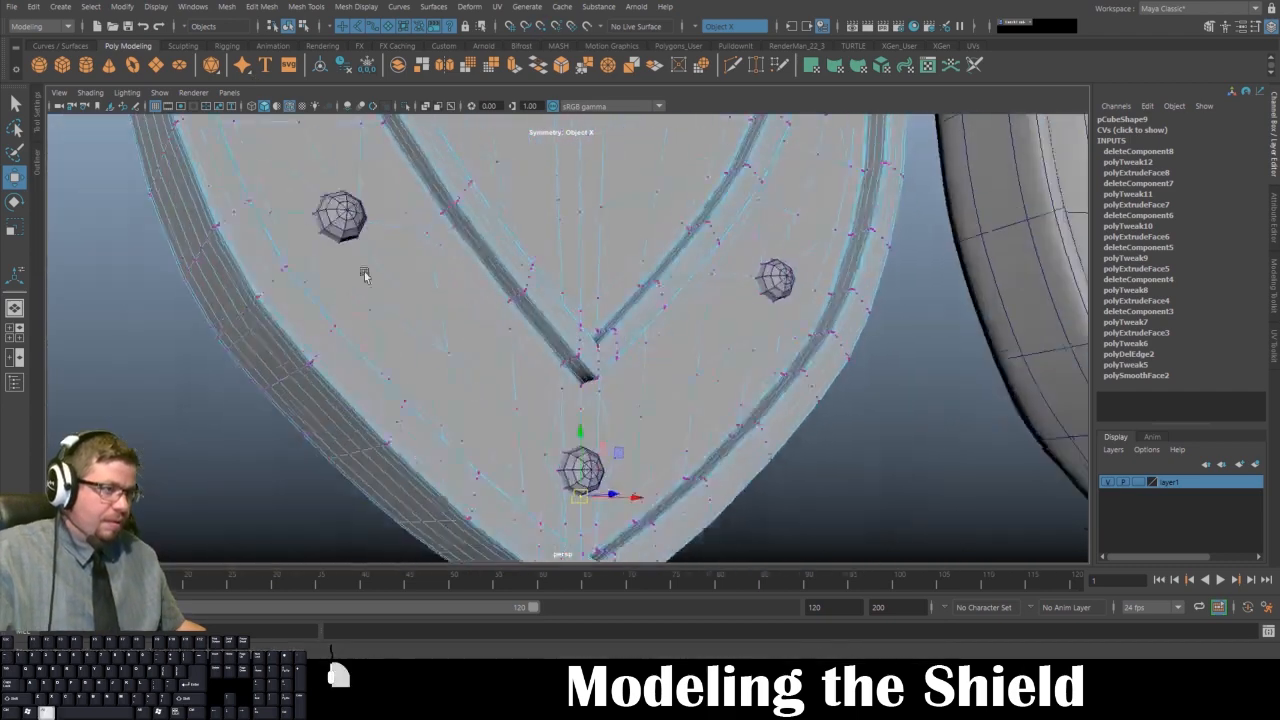
pyautogui.keyDown('alt'); pyautogui.moveTo(366, 274); pyautogui.dragTo(435, 496, button='middle'); pyautogui.keyUp('alt')
pyautogui.keyDown('alt'); pyautogui.moveTo(435, 496); pyautogui.dragTo(384, 357, button='right'); pyautogui.keyUp('alt')
pyautogui.keyDown('alt'); pyautogui.moveTo(384, 357); pyautogui.dragTo(418, 535, button='middle'); pyautogui.keyUp('alt')
pyautogui.keyDown('alt'); pyautogui.moveTo(418, 535); pyautogui.dragTo(293, 267, button='right'); pyautogui.keyUp('alt')
pyautogui.keyDown('alt'); pyautogui.moveTo(293, 267); pyautogui.dragTo(510, 258); pyautogui.keyUp('alt')
pyautogui.moveTo(517, 185); pyautogui.dragTo(540, 172, button='right')
pyautogui.keyDown('alt'); pyautogui.moveTo(547, 219); pyautogui.dragTo(635, 216); pyautogui.keyUp('alt')
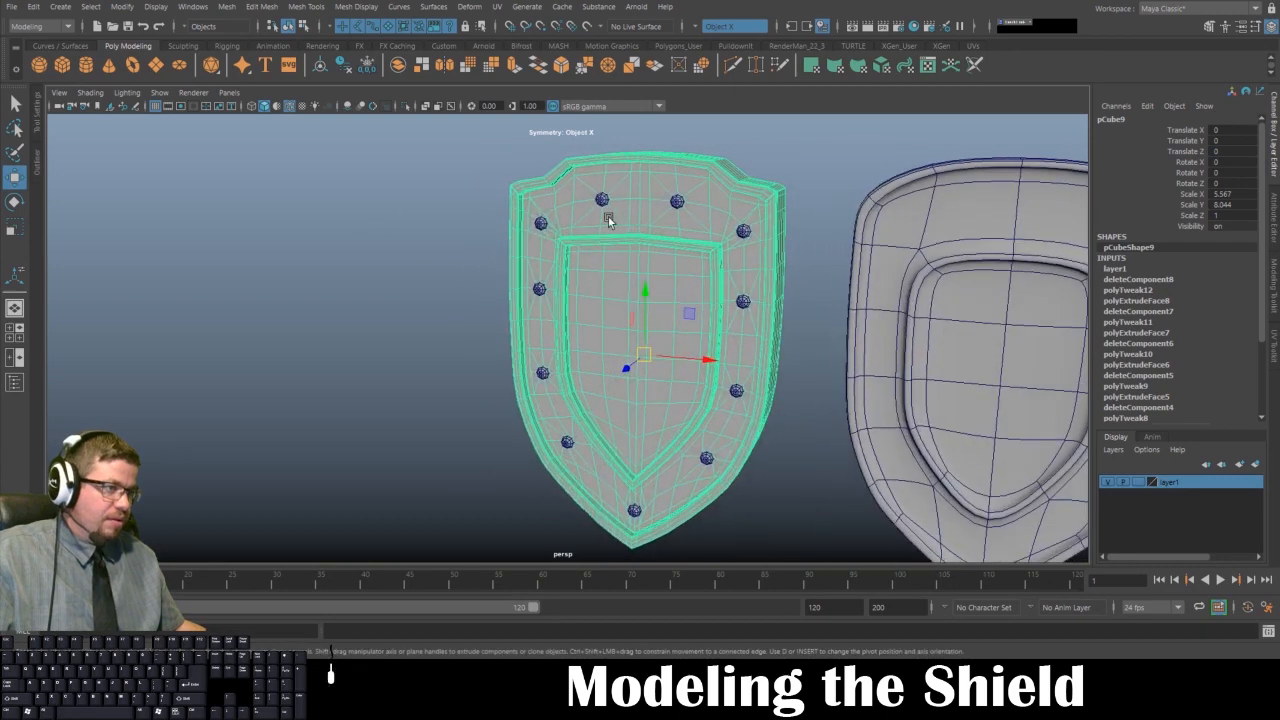
# - Select the left, right and bottom rivets together with the shield and combine them into one mesh
pyautogui.click(603, 201)
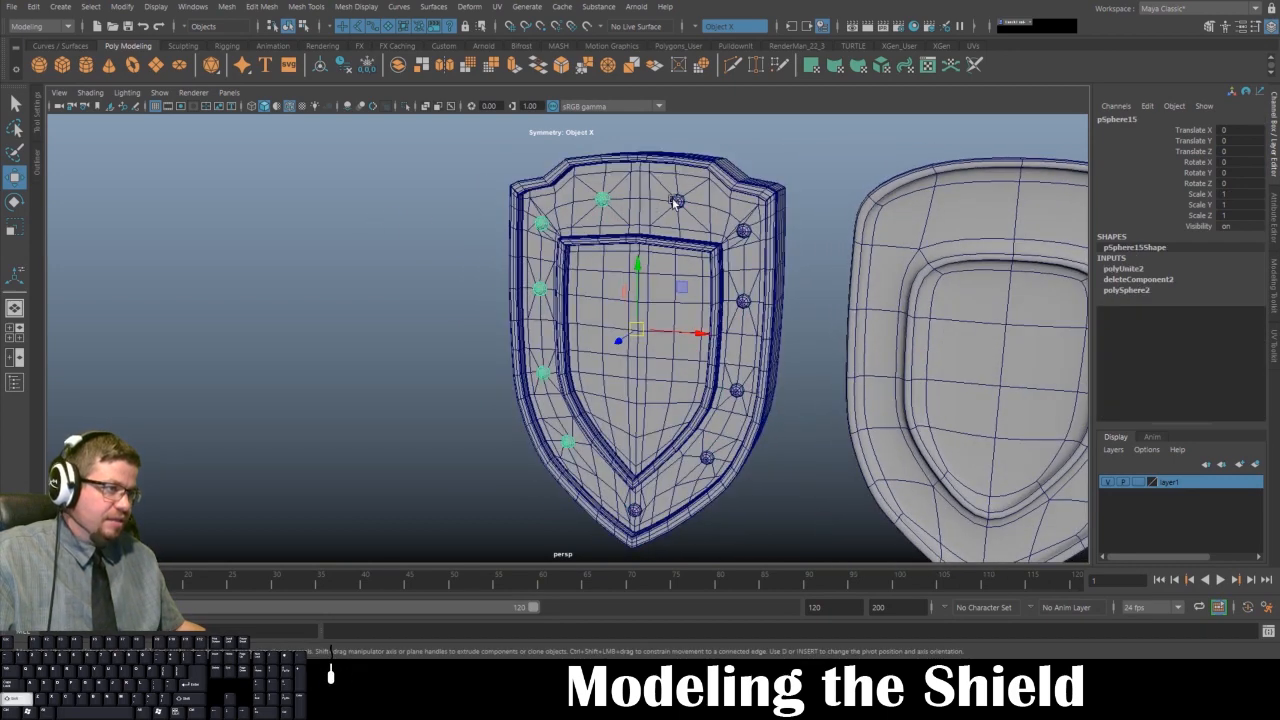
pyautogui.hotkey('ctrl', 'shift', 'd')
pyautogui.click(636, 511)
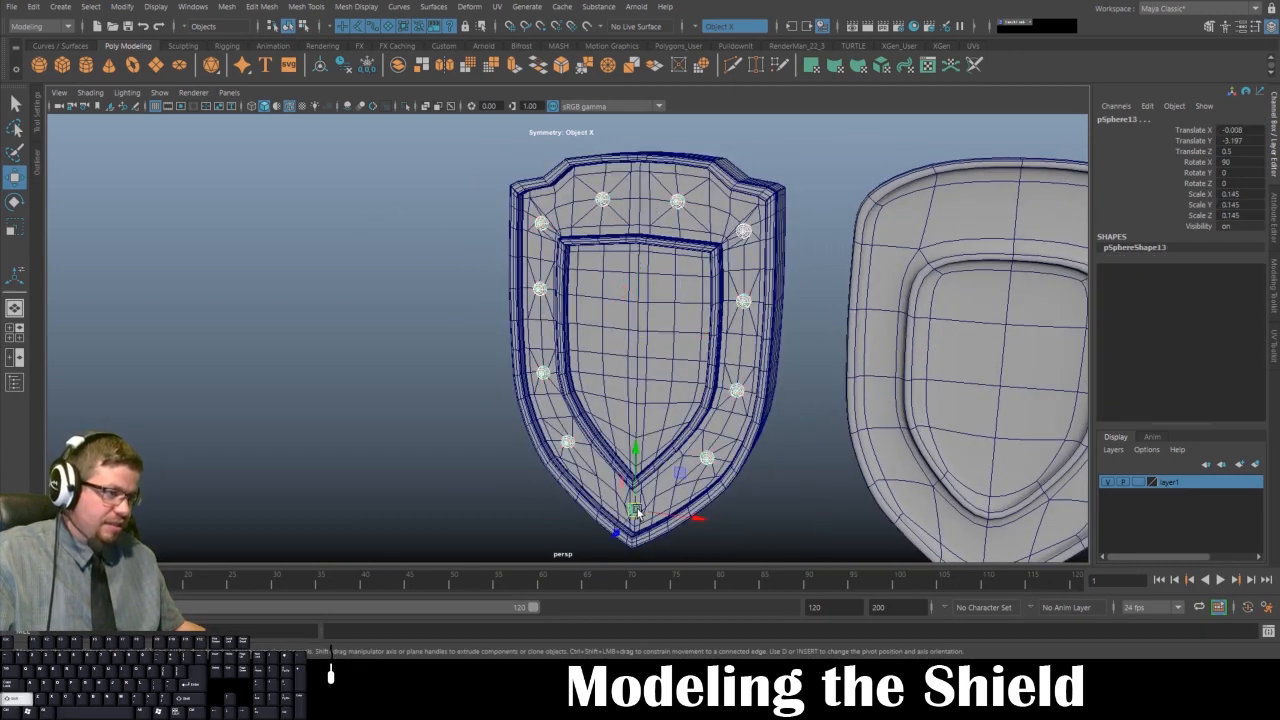
pyautogui.click(649, 163)
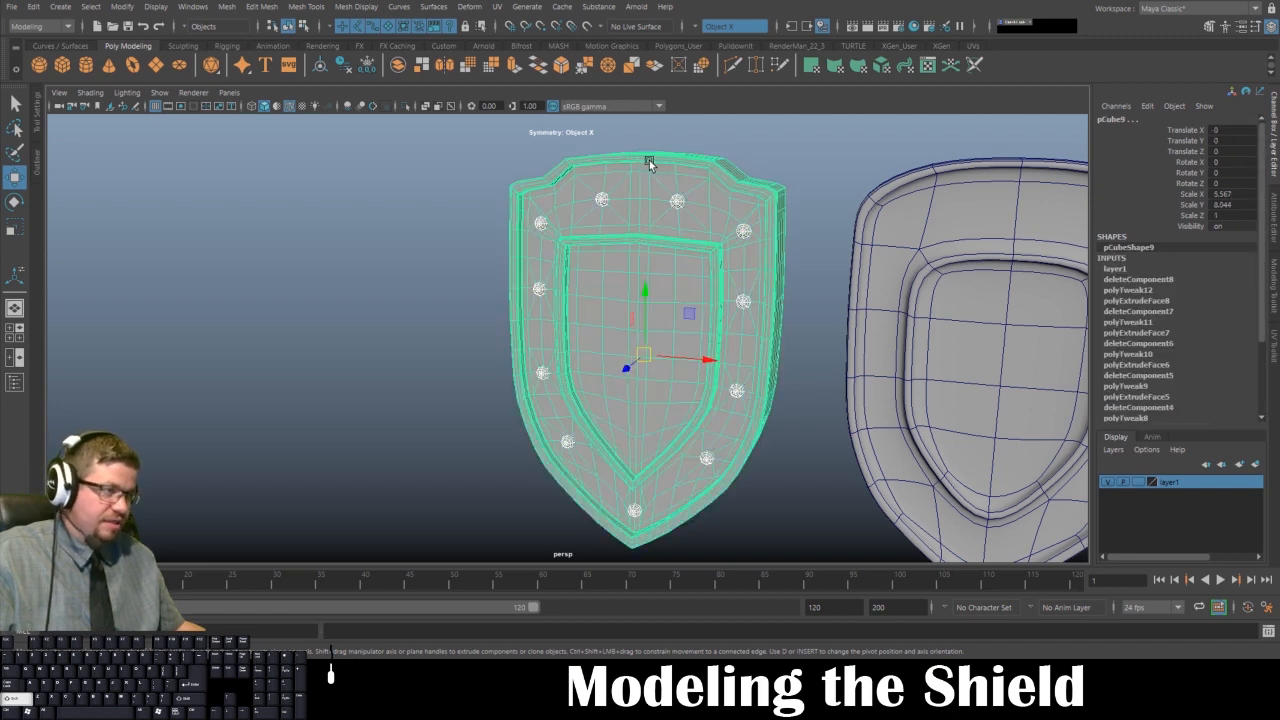
pyautogui.click(398, 65)
# - Select all vertices of the combined shield and merge the coincident ones using a very small distance threshold
pyautogui.moveTo(627, 189); pyautogui.dragTo(550, 190, button='right')
pyautogui.scroll(-3, 485, 173)
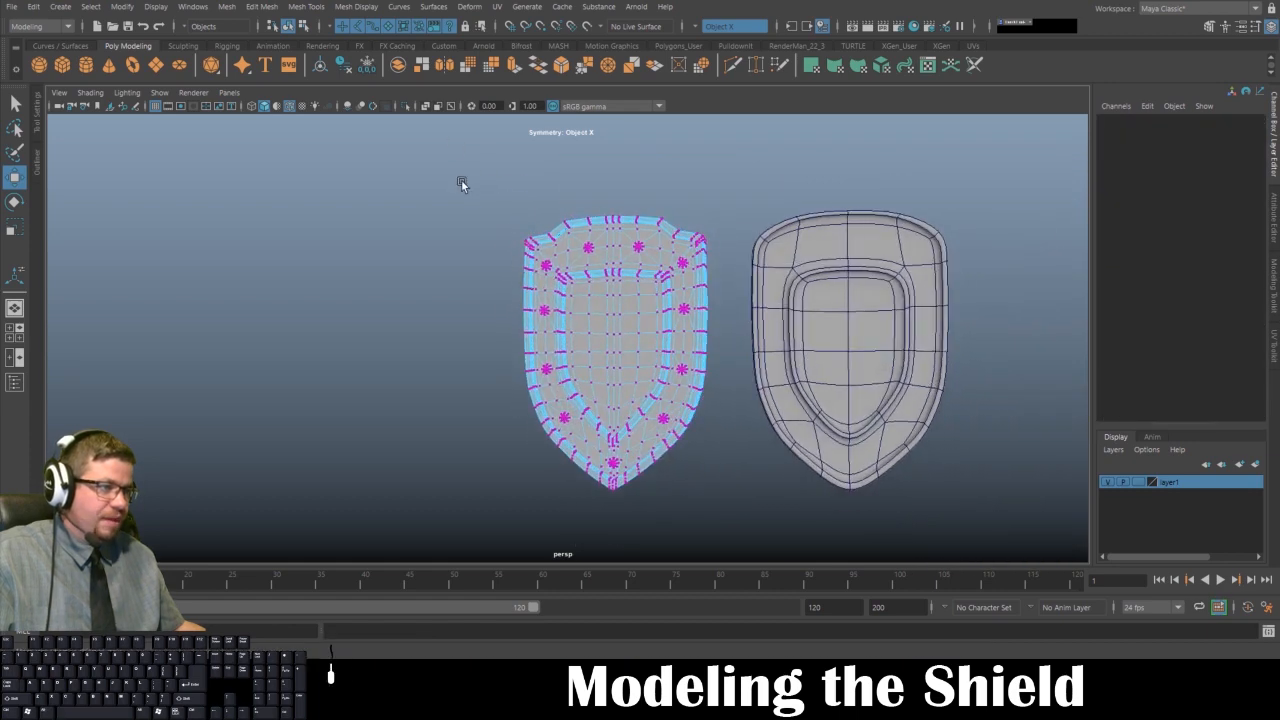
pyautogui.moveTo(461, 179); pyautogui.dragTo(740, 550)
pyautogui.keyDown('alt'); pyautogui.moveTo(627, 339); pyautogui.dragTo(639, 313); pyautogui.keyUp('alt')
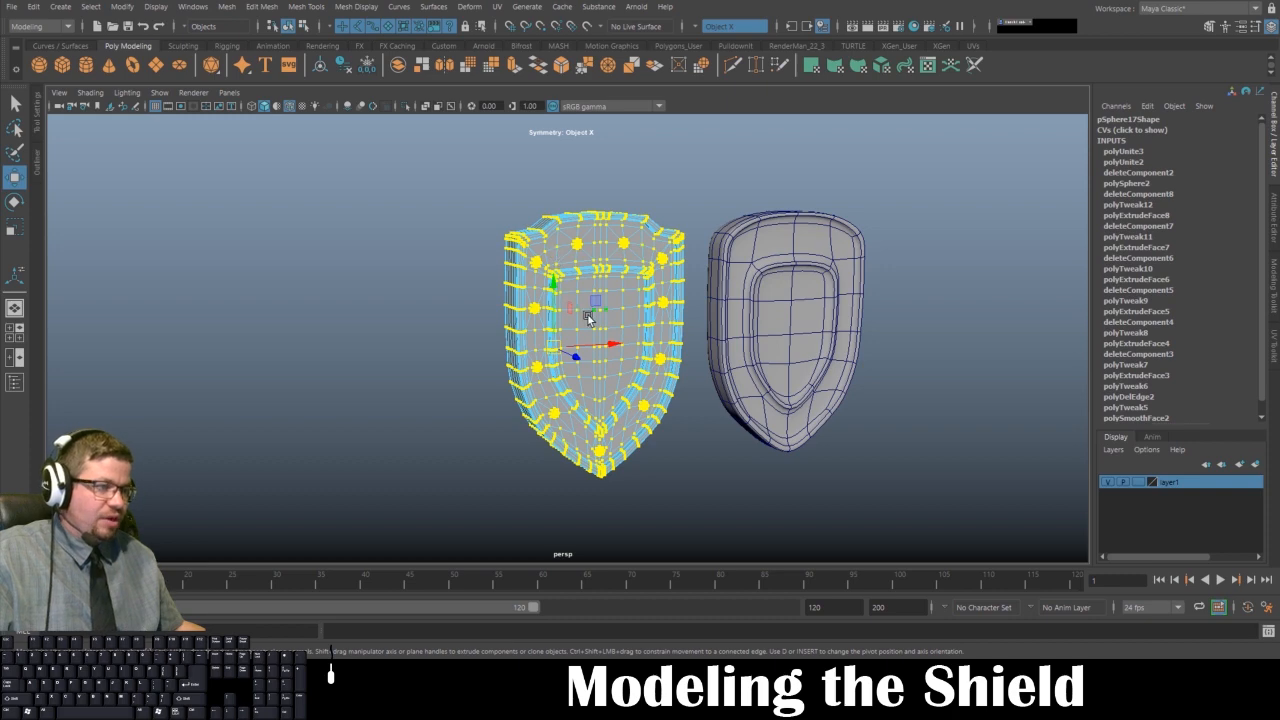
pyautogui.keyDown('shift'); pyautogui.moveTo(588, 316); pyautogui.dragTo(692, 249, button='right'); pyautogui.keyUp('shift')
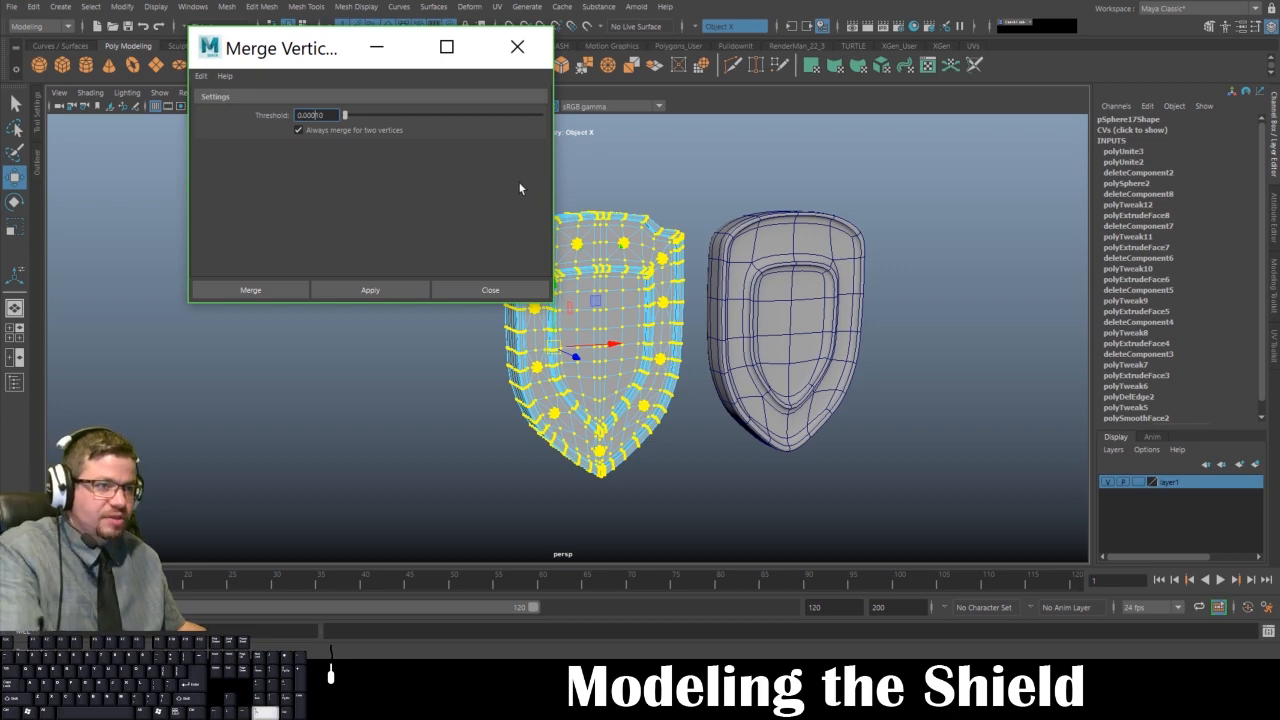
pyautogui.click(250, 290)
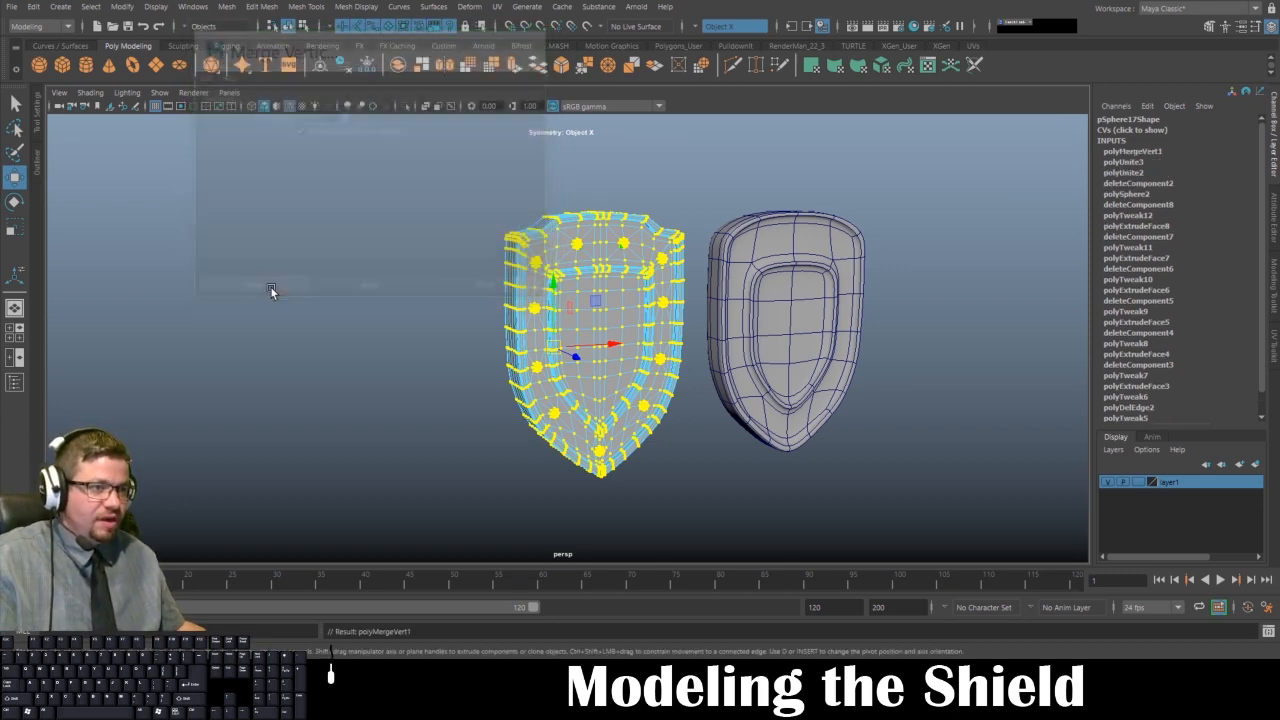
# - Move a vertex on the left edge of the bottom-tip rivet to test the merge, and undo the move
pyautogui.scroll(5, 709, 400)
pyautogui.keyDown('alt'); pyautogui.moveTo(698, 533); pyautogui.dragTo(440, 270); pyautogui.keyUp('alt')
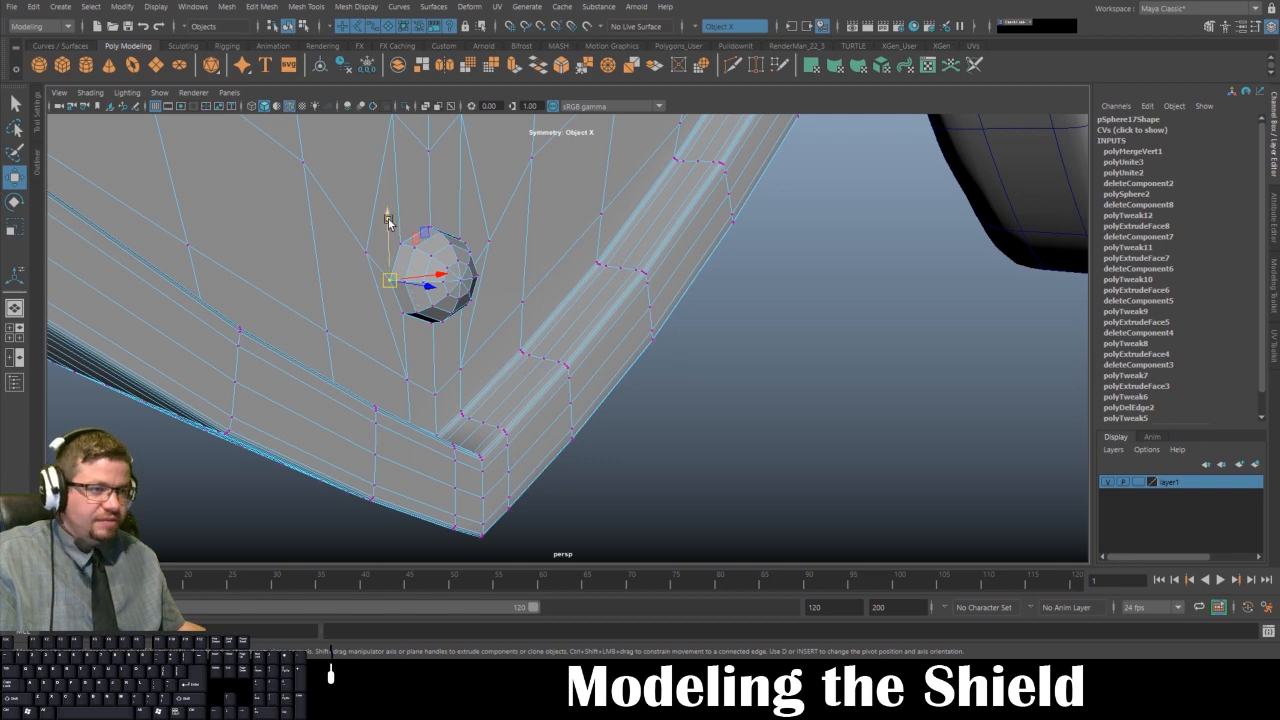
pyautogui.moveTo(397, 275); pyautogui.dragTo(363, 262)
pyautogui.hotkey('ctrl', 'z')
# - Preview the merged shield with smoothing and switch back to whole-object selection
pyautogui.keyDown('alt'); pyautogui.moveTo(471, 349); pyautogui.dragTo(272, 191); pyautogui.keyUp('alt')
pyautogui.keyDown('alt'); pyautogui.moveTo(272, 191); pyautogui.dragTo(197, 214, button='right'); pyautogui.keyUp('alt')
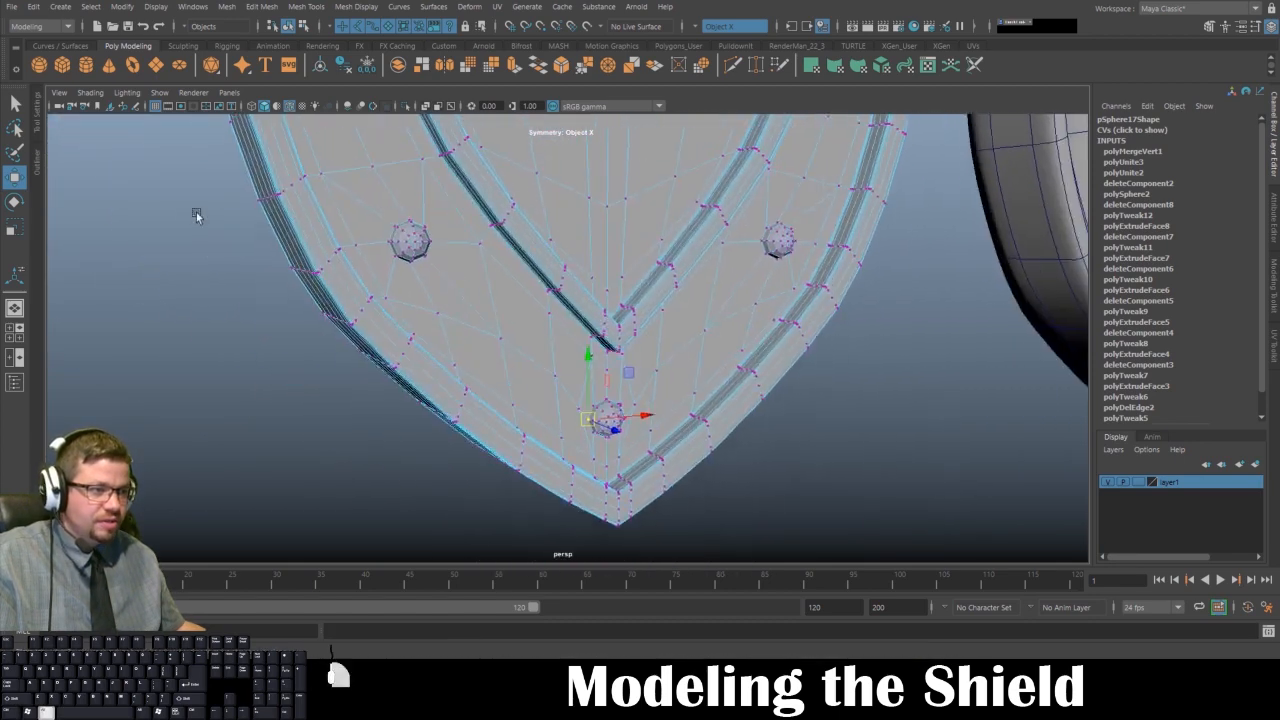
pyautogui.keyDown('alt'); pyautogui.moveTo(318, 262); pyautogui.dragTo(375, 226); pyautogui.keyUp('alt')
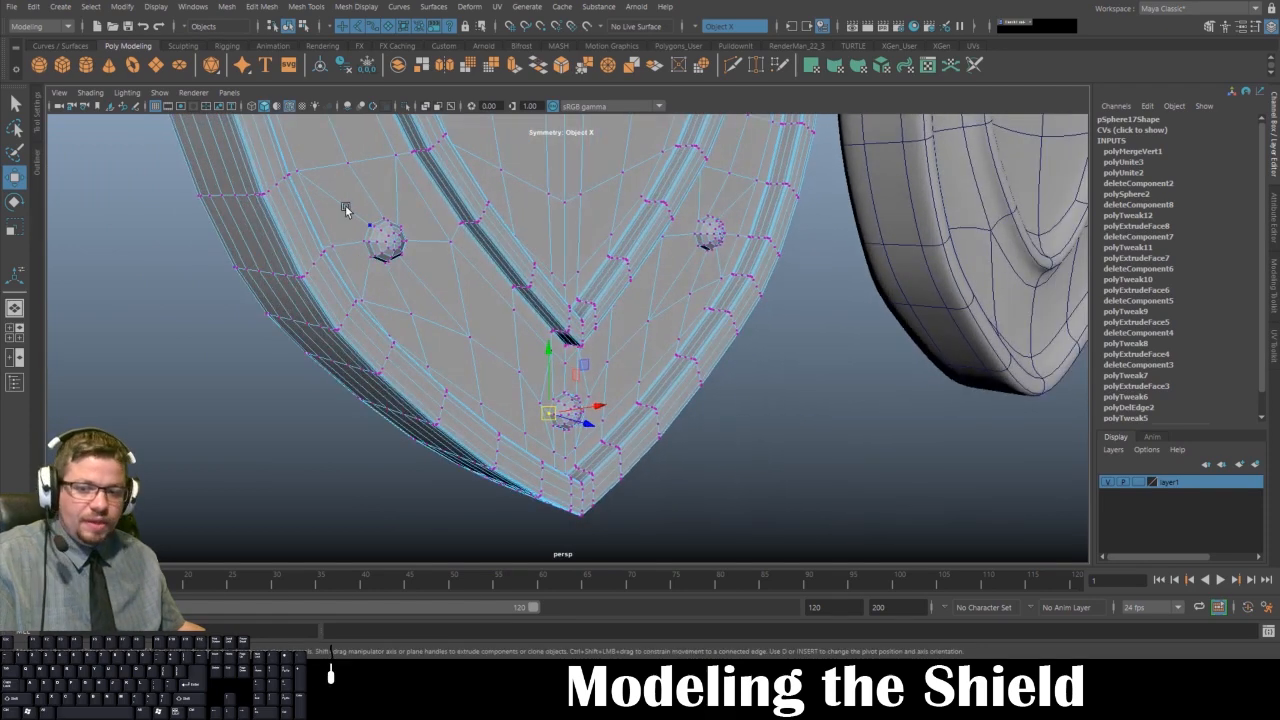
pyautogui.press('3')
pyautogui.keyDown('alt'); pyautogui.moveTo(368, 184); pyautogui.dragTo(381, 240, button='middle'); pyautogui.keyUp('alt')
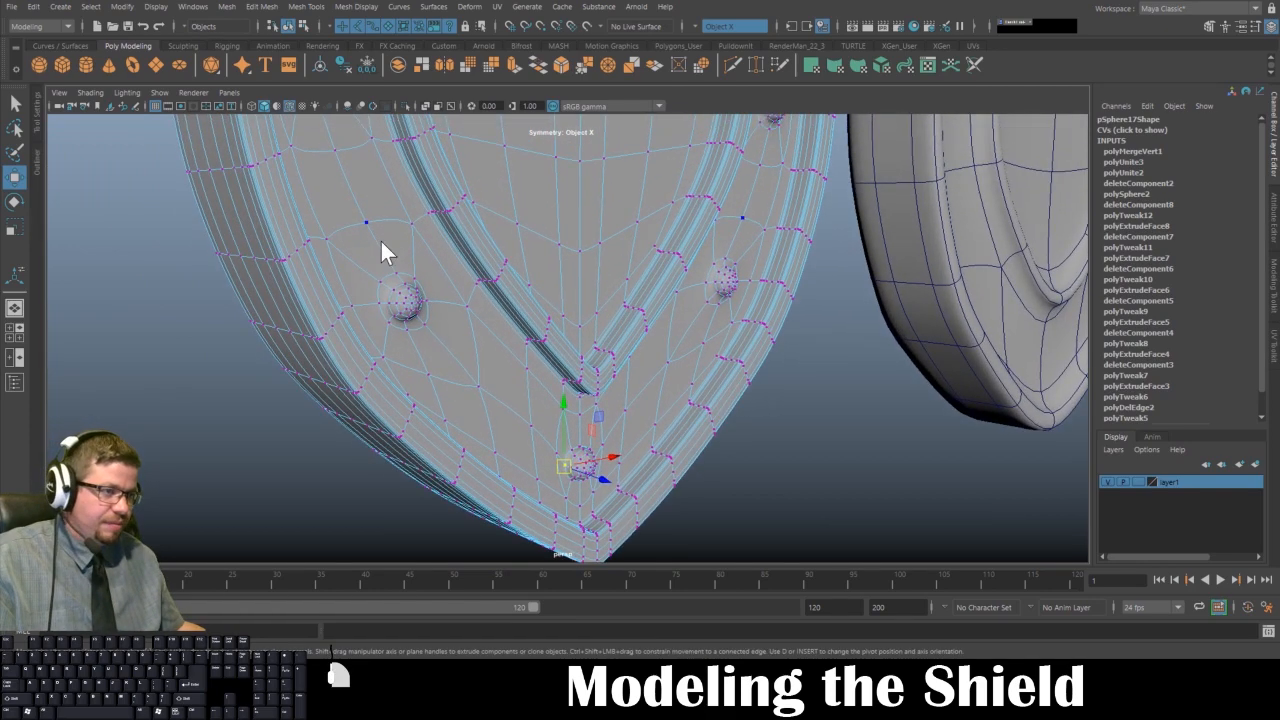
pyautogui.moveTo(381, 243); pyautogui.dragTo(443, 215, button='right')
# - Examine the smoothed bottom-tip rivet up close for gaps where it meets the shield surface
pyautogui.keyDown('alt'); pyautogui.moveTo(472, 190); pyautogui.dragTo(444, 152); pyautogui.keyUp('alt')
pyautogui.keyDown('alt'); pyautogui.moveTo(569, 313); pyautogui.dragTo(580, 221); pyautogui.keyUp('alt')
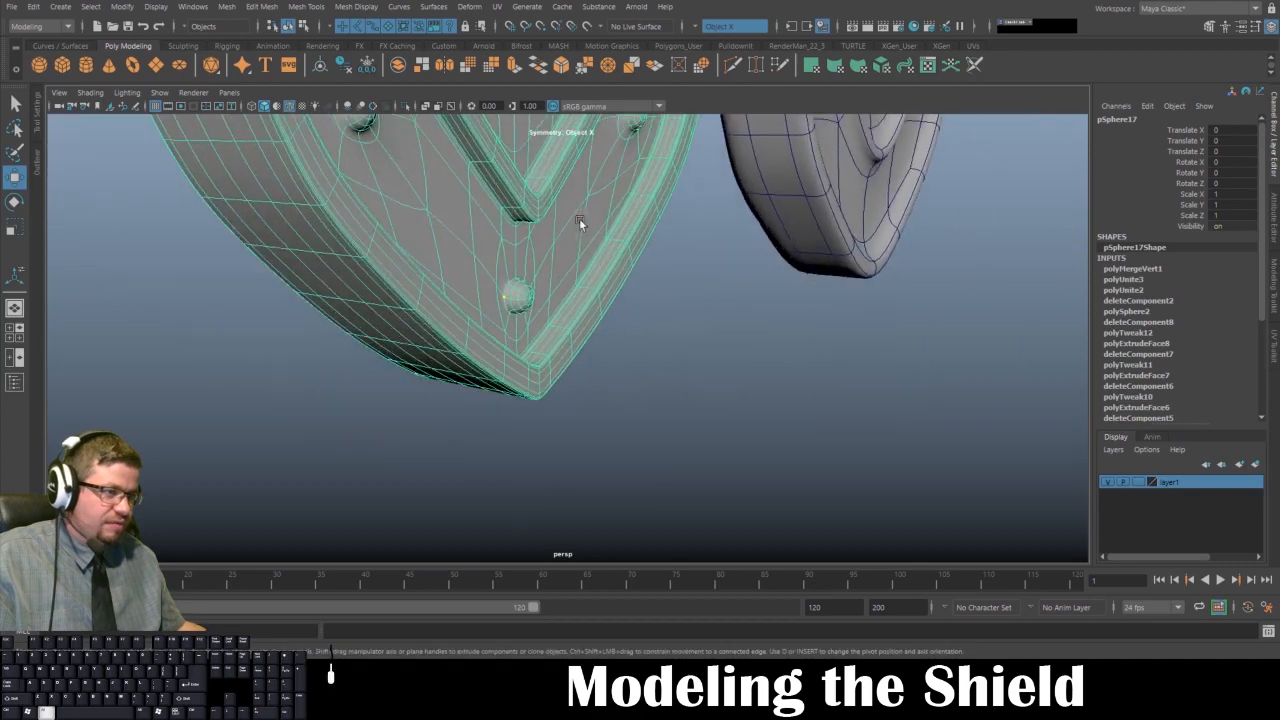
pyautogui.keyDown('alt'); pyautogui.moveTo(580, 221); pyautogui.dragTo(566, 259, button='right'); pyautogui.keyUp('alt')
pyautogui.keyDown('alt'); pyautogui.moveTo(566, 259); pyautogui.dragTo(614, 174); pyautogui.keyUp('alt')
pyautogui.keyDown('alt'); pyautogui.moveTo(614, 174); pyautogui.dragTo(667, 303, button='middle'); pyautogui.keyUp('alt')
pyautogui.keyDown('alt'); pyautogui.moveTo(667, 303); pyautogui.dragTo(403, 240); pyautogui.keyUp('alt')
pyautogui.keyDown('alt'); pyautogui.moveTo(403, 240); pyautogui.dragTo(663, 455, button='right'); pyautogui.keyUp('alt')
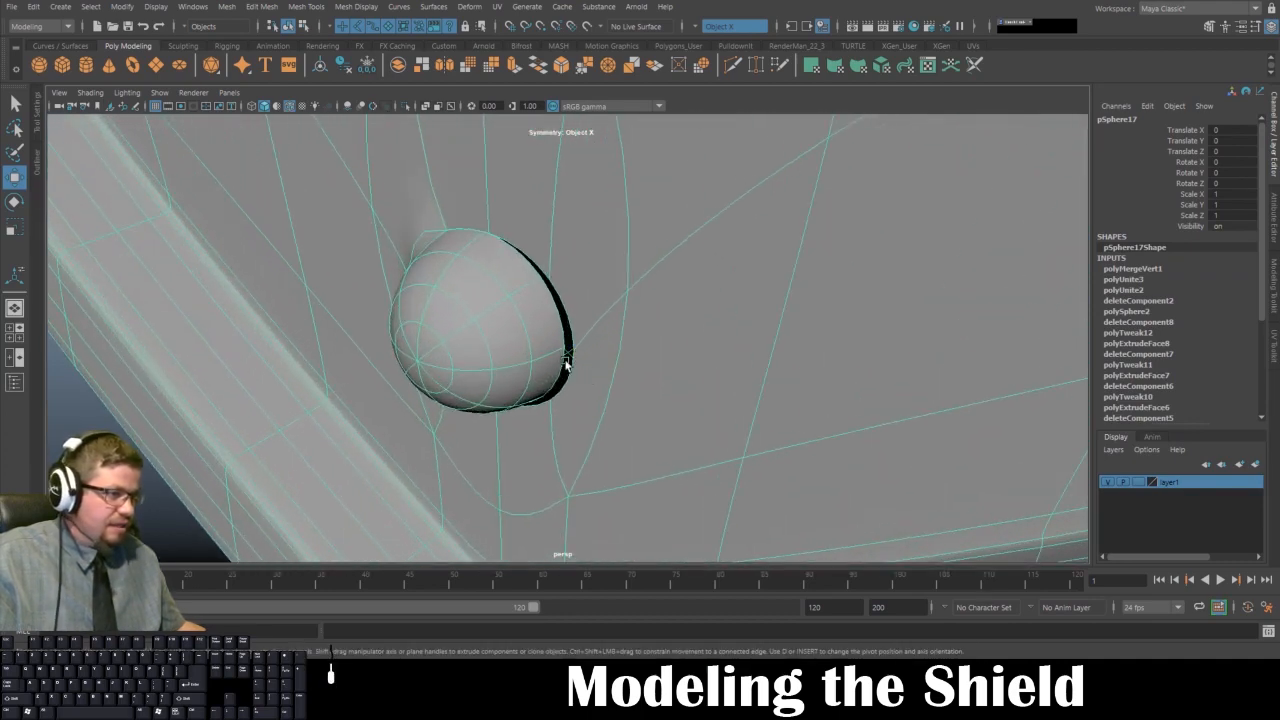
# - Show the shield unsmoothed in vertex mode, turn off symmetry, and snap the vertex at the bottom-tip rivet's right edge onto its matching vertex
pyautogui.press('1')
pyautogui.moveTo(561, 357); pyautogui.dragTo(551, 339, button='right')
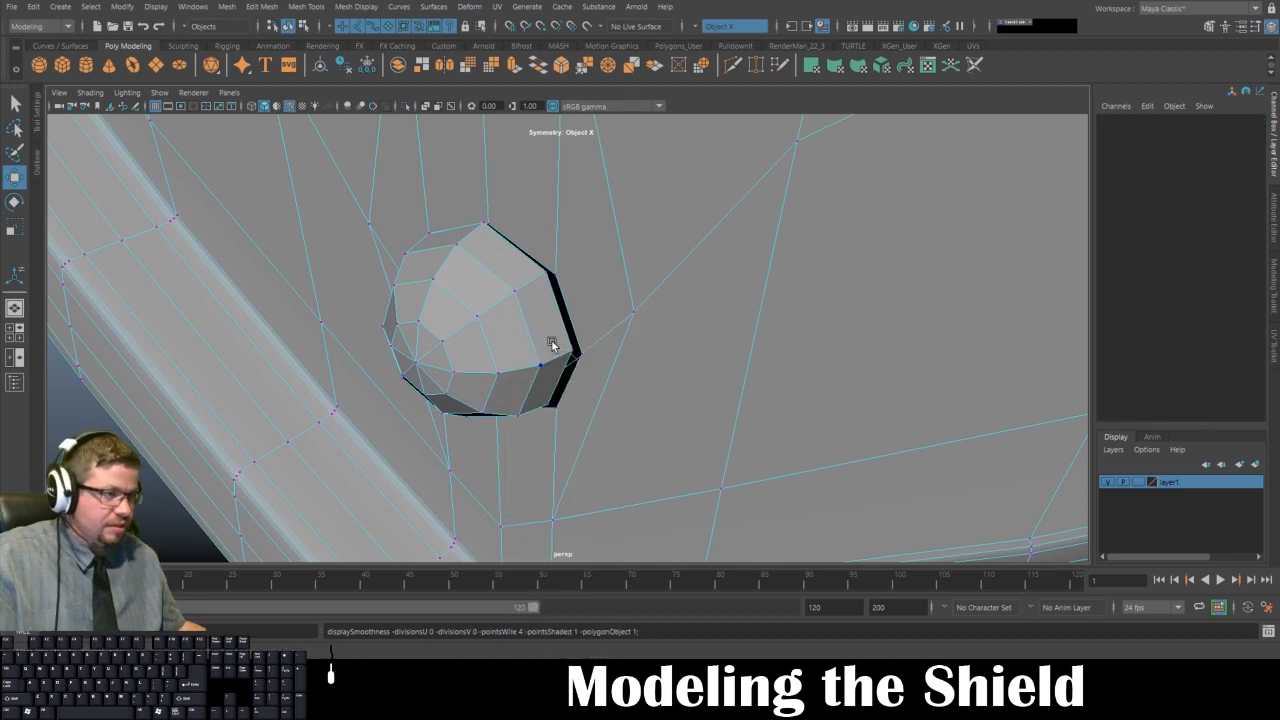
pyautogui.moveTo(607, 356); pyautogui.dragTo(586, 250)
pyautogui.click(588, 356)
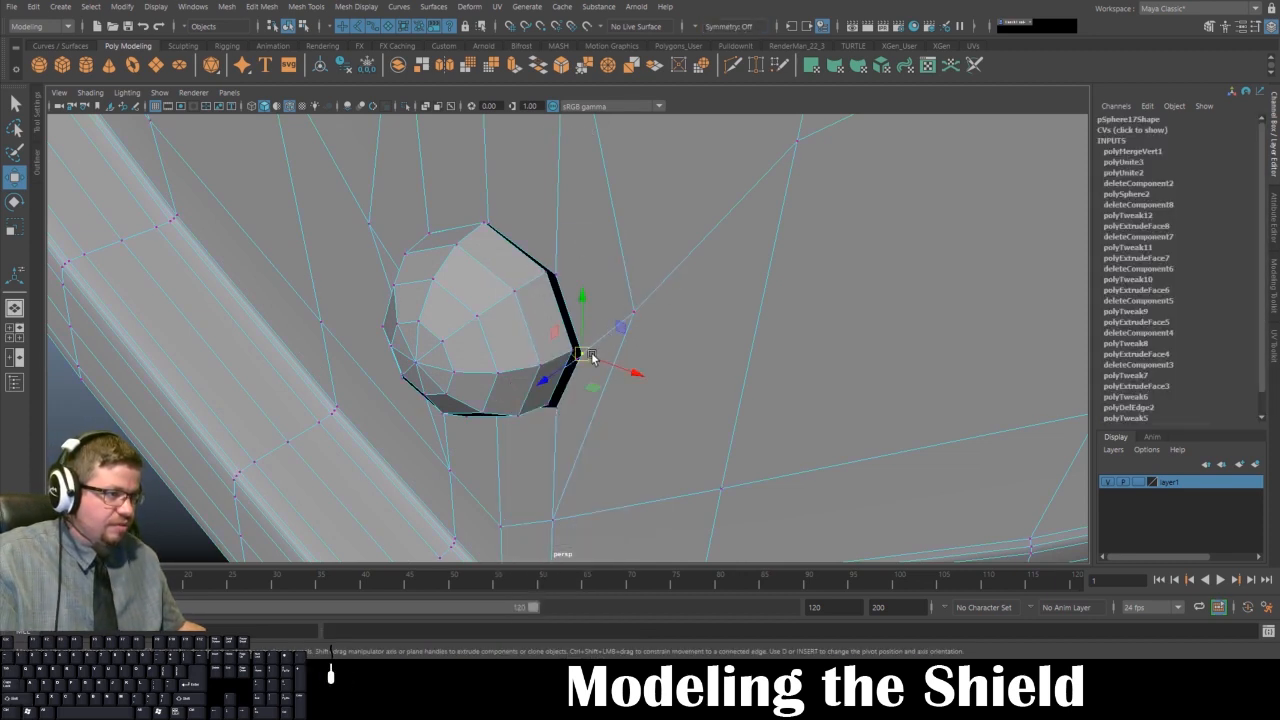
pyautogui.moveTo(584, 358); pyautogui.dragTo(576, 350)
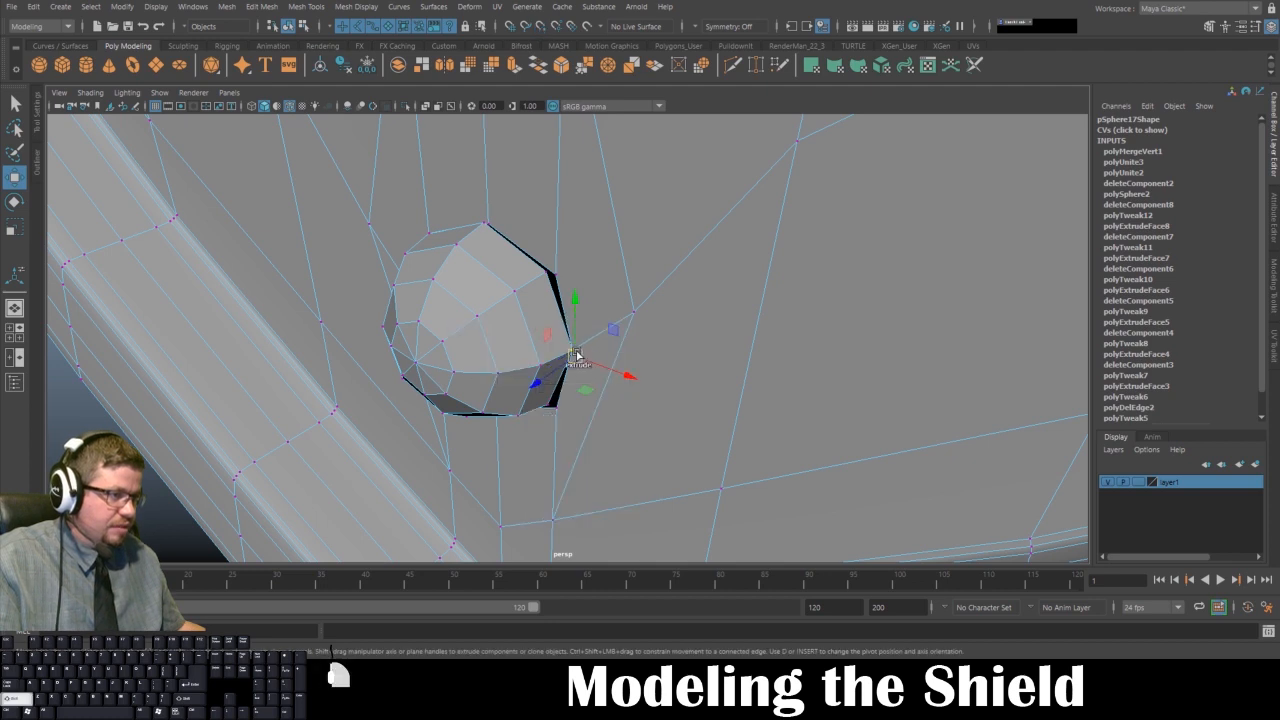
# - Snap the two open vertices along the bottom-tip rivet's upper-right edge onto their matching vertices to close the gap
pyautogui.click(562, 256)
pyautogui.press('v')
pyautogui.moveTo(556, 275); pyautogui.dragTo(547, 273)
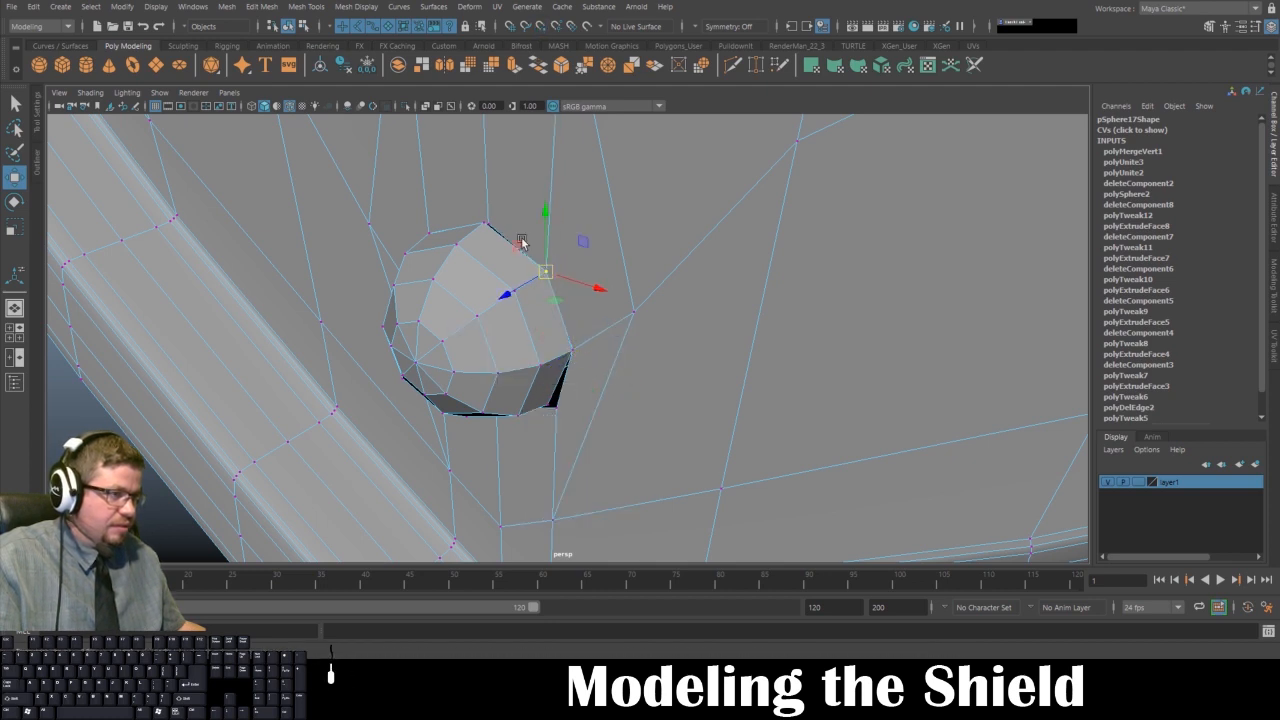
pyautogui.click(504, 208)
pyautogui.press('v')
pyautogui.moveTo(489, 224); pyautogui.dragTo(485, 222)
# - Snap the remaining open vertices along the bottom-tip rivet's lower edge onto their matching vertices
pyautogui.click(571, 416)
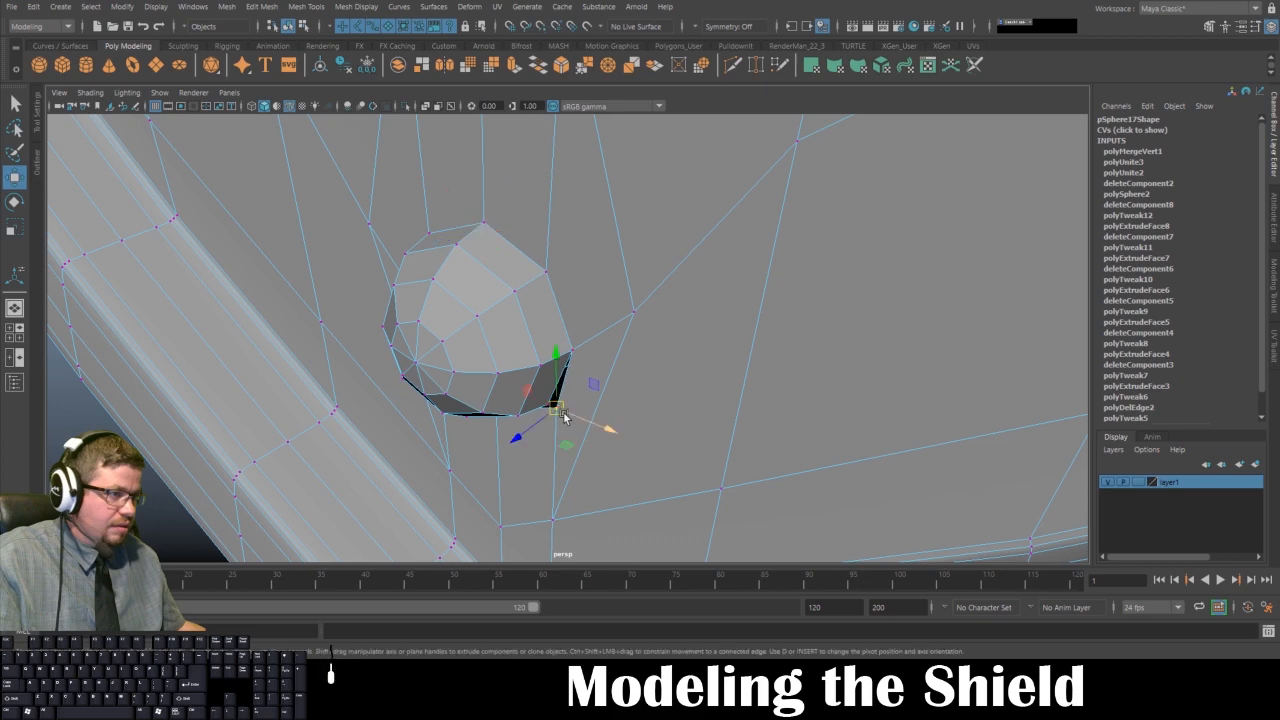
pyautogui.press('v')
pyautogui.moveTo(557, 408); pyautogui.dragTo(591, 371)
pyautogui.keyDown('alt'); pyautogui.moveTo(591, 371); pyautogui.dragTo(628, 264, button='middle'); pyautogui.keyUp('alt')
pyautogui.click(478, 288)
pyautogui.press('v')
pyautogui.moveTo(466, 273); pyautogui.dragTo(630, 284)
# - Select the vertices of the bottom-tip rivet and merge the coincident ones with Merge Vertices
pyautogui.keyDown('alt'); pyautogui.moveTo(329, 272); pyautogui.dragTo(394, 380, button='middle'); pyautogui.keyUp('alt')
pyautogui.keyDown('alt'); pyautogui.moveTo(394, 380); pyautogui.dragTo(343, 283, button='right'); pyautogui.keyUp('alt')
pyautogui.keyDown('alt'); pyautogui.moveTo(343, 283); pyautogui.dragTo(290, 328); pyautogui.keyUp('alt')
pyautogui.moveTo(415, 243); pyautogui.dragTo(676, 414)
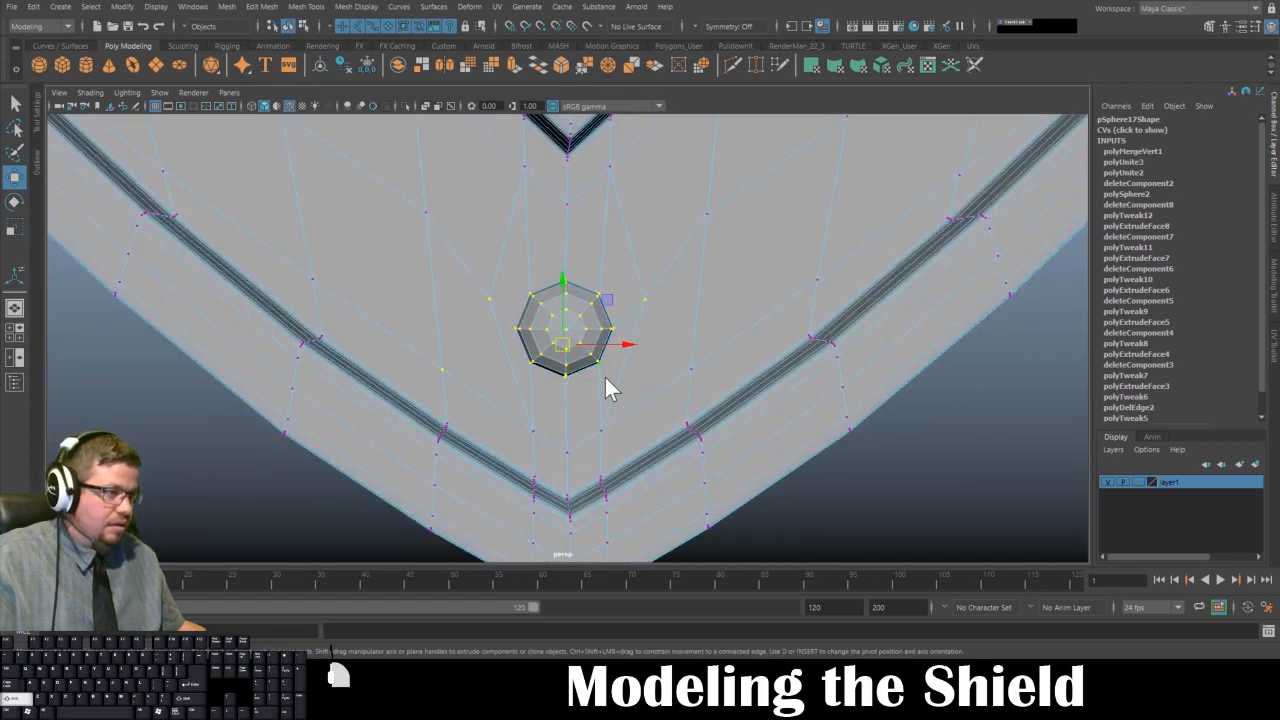
pyautogui.keyDown('shift'); pyautogui.rightClick(600, 306); pyautogui.keyUp('shift')
pyautogui.click(703, 284)
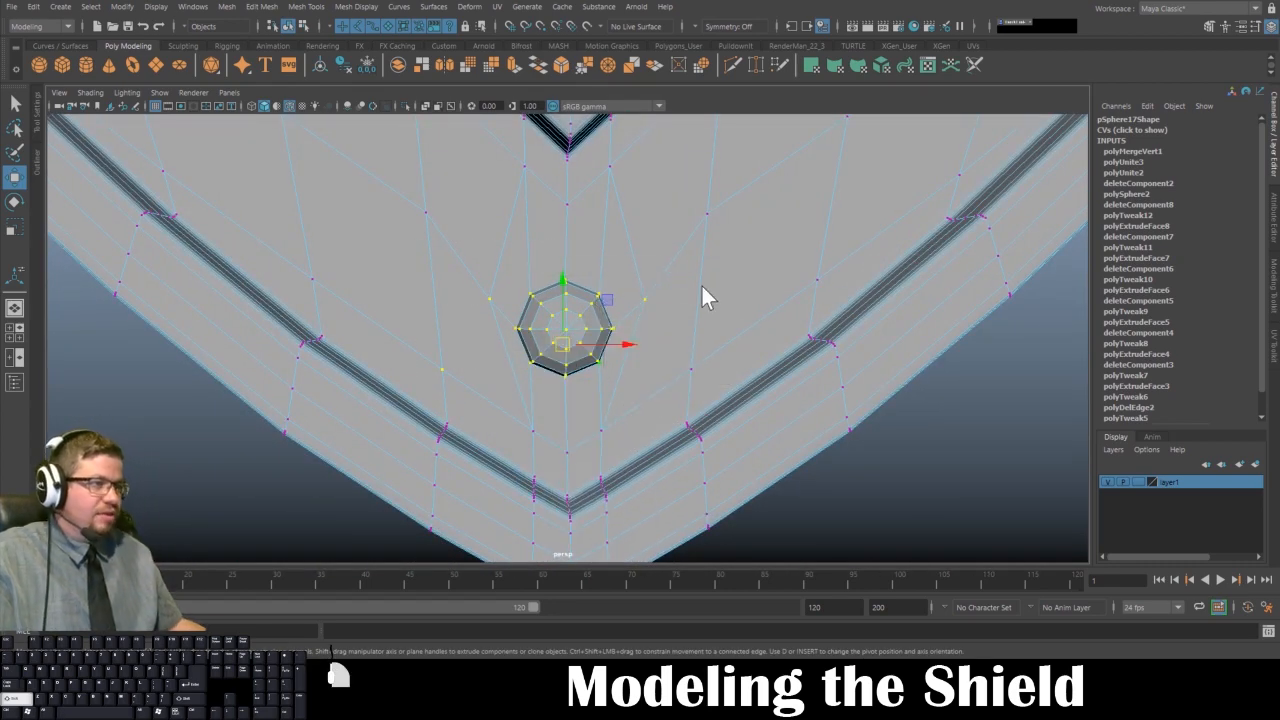
pyautogui.click(275, 292)
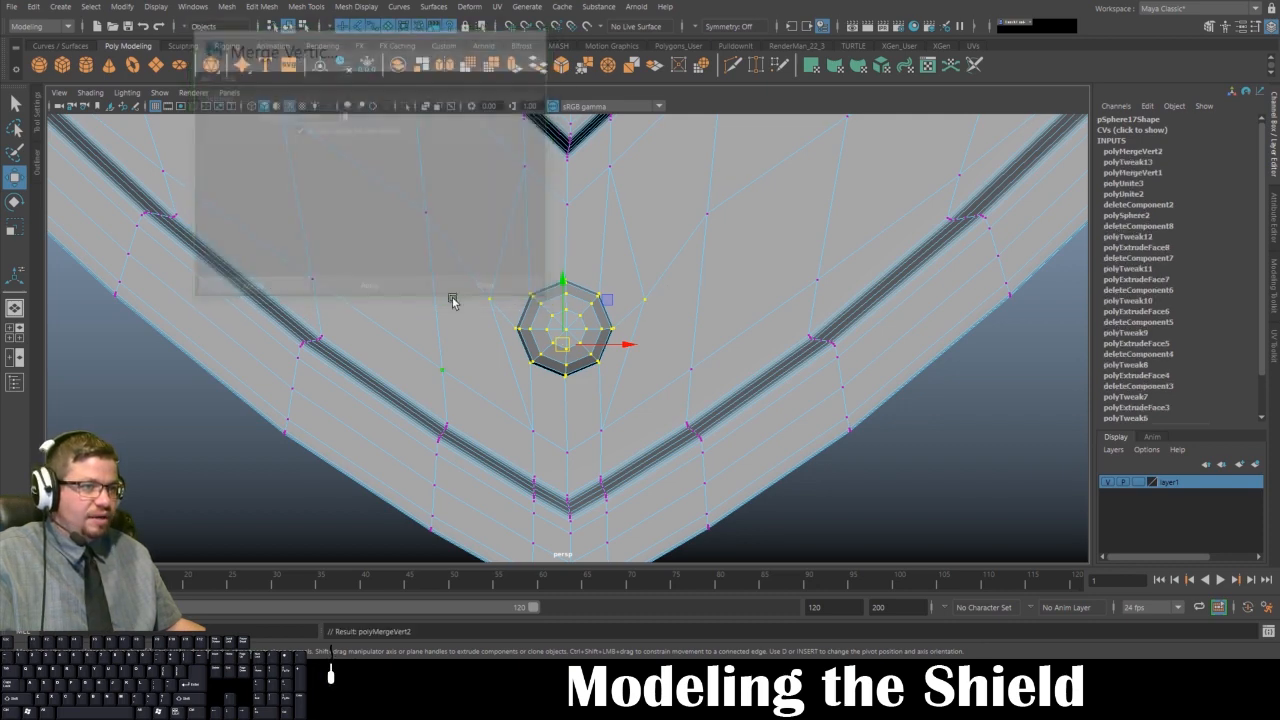
# - Preview the shield smoothed to check the merged bottom-tip rivet, and return to whole-object selection
pyautogui.press('3')
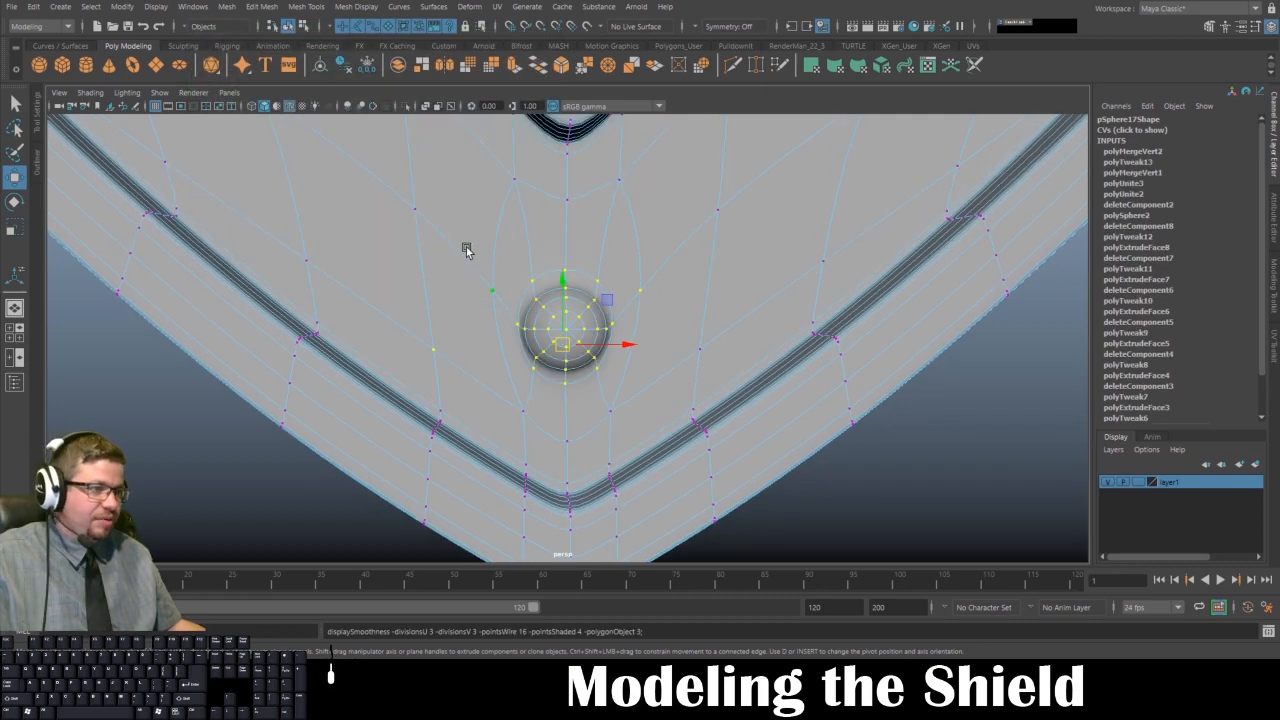
pyautogui.keyDown('alt'); pyautogui.moveTo(467, 246); pyautogui.dragTo(405, 265); pyautogui.keyUp('alt')
pyautogui.keyDown('alt'); pyautogui.moveTo(610, 262); pyautogui.dragTo(511, 251); pyautogui.keyUp('alt')
pyautogui.press('F8')
pyautogui.keyDown('alt'); pyautogui.moveTo(538, 321); pyautogui.dragTo(586, 246); pyautogui.keyUp('alt')
# - Turn off the smooth preview and switch the shield to edge selection around the upper-left rivet
pyautogui.press('1')
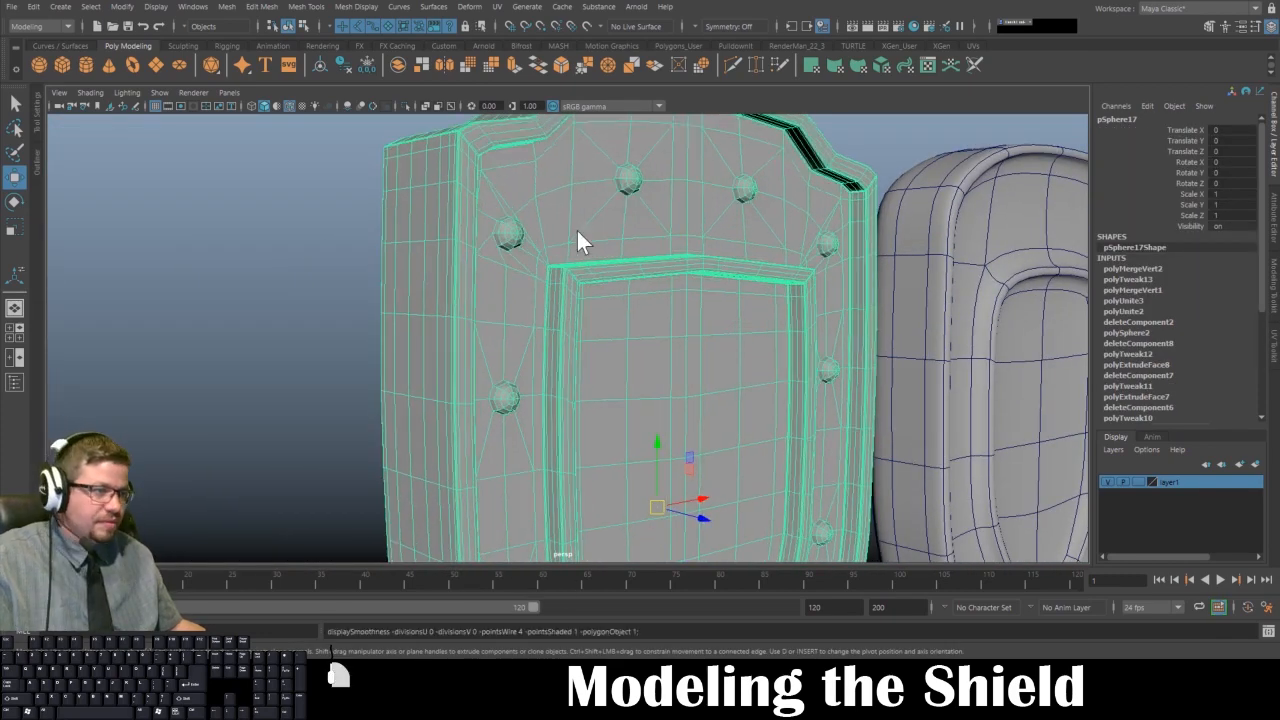
pyautogui.moveTo(577, 232); pyautogui.dragTo(574, 194, button='right')
pyautogui.keyDown('alt'); pyautogui.moveTo(585, 235); pyautogui.dragTo(740, 424); pyautogui.keyUp('alt')
pyautogui.keyDown('alt'); pyautogui.moveTo(824, 328); pyautogui.dragTo(654, 328, button='middle'); pyautogui.keyUp('alt')
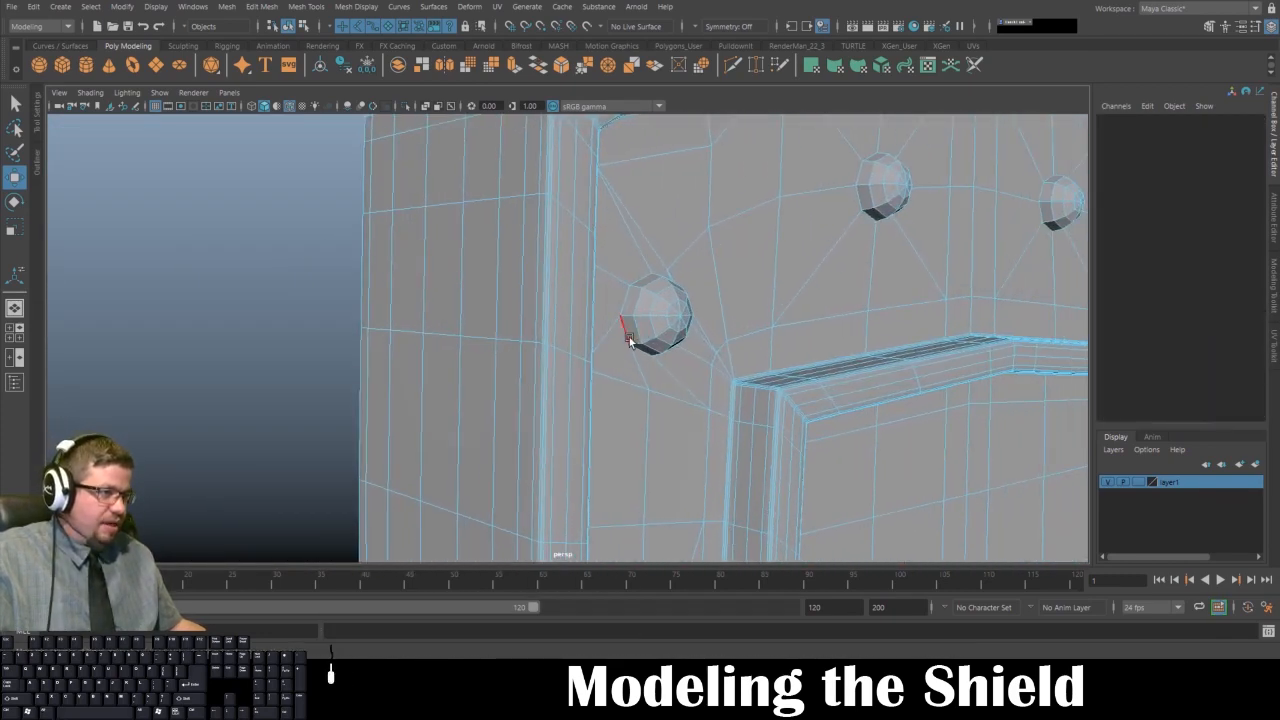
pyautogui.click(628, 340)
pyautogui.keyDown('alt'); pyautogui.moveTo(626, 335); pyautogui.dragTo(520, 317); pyautogui.keyUp('alt')
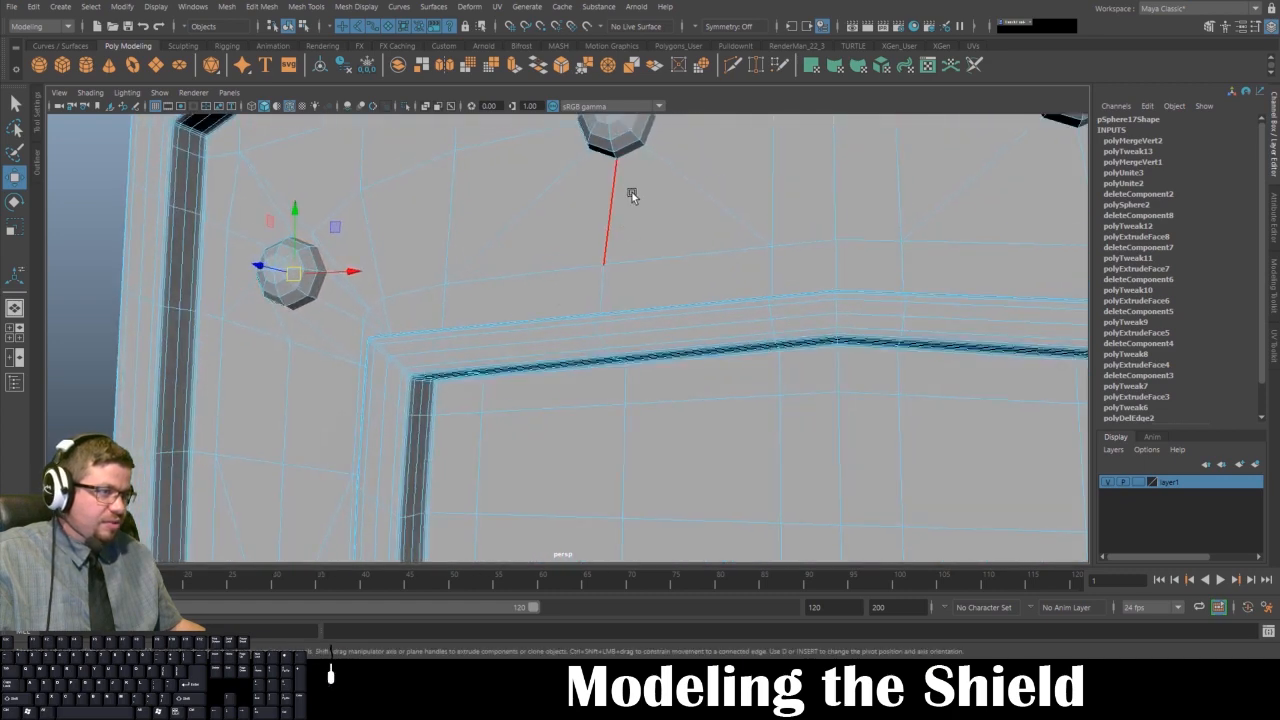
pyautogui.keyDown('shift'); pyautogui.doubleClick(635, 157); pyautogui.keyUp('shift')
pyautogui.keyDown('alt'); pyautogui.moveTo(846, 224); pyautogui.dragTo(504, 294, button='middle'); pyautogui.keyUp('alt')
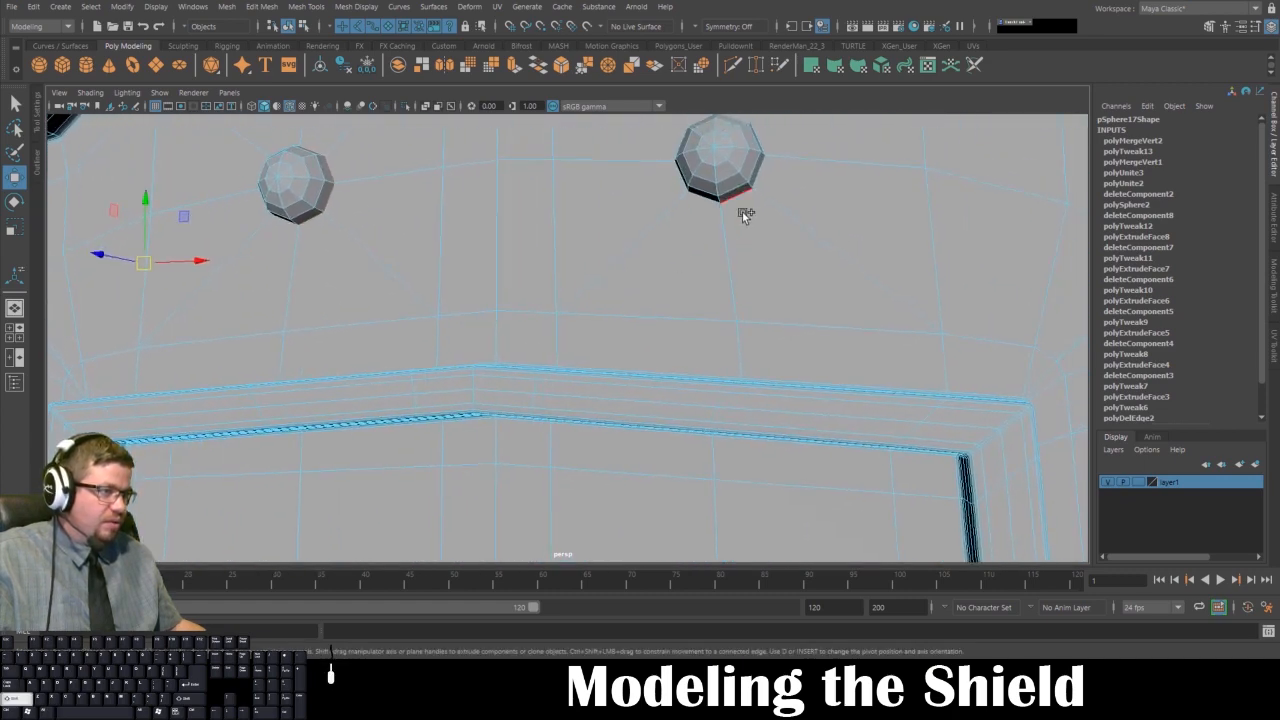
# - Turn on object X symmetry and select the base edge loops of the top and upper-corner rivets
pyautogui.moveTo(541, 278); pyautogui.dragTo(535, 134, button='right')
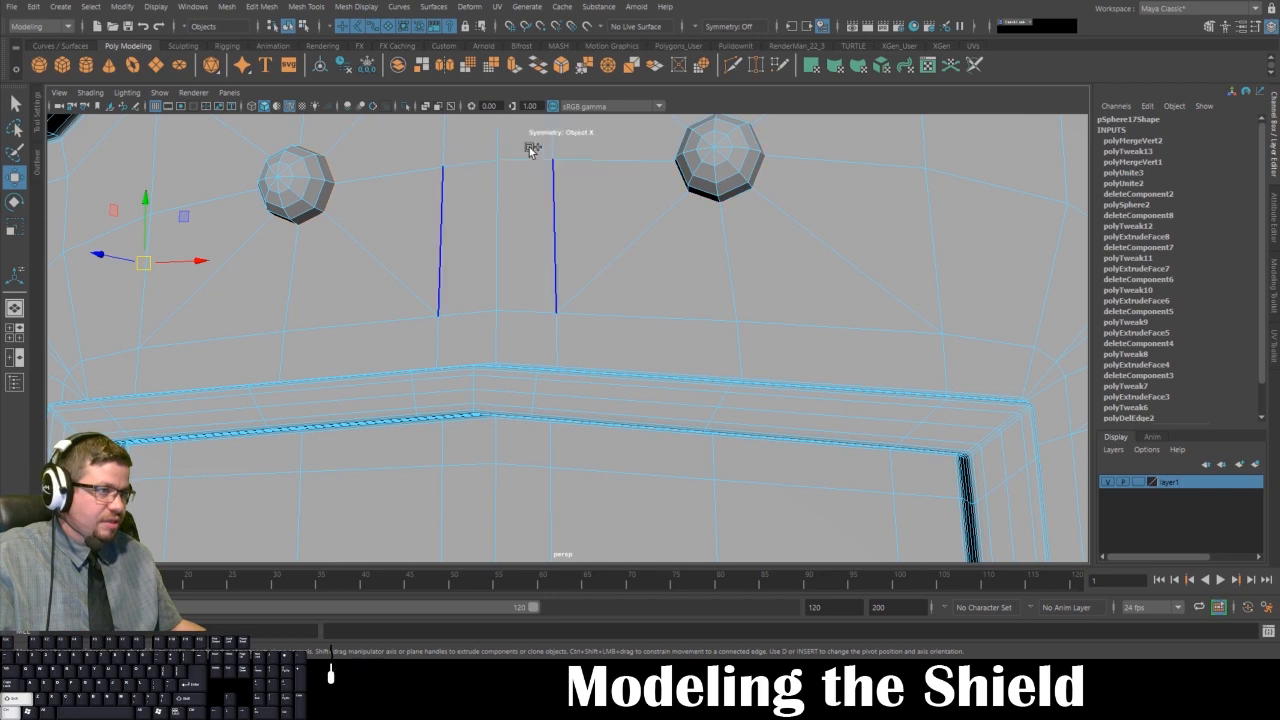
pyautogui.doubleClick(333, 204)
pyautogui.keyDown('alt'); pyautogui.moveTo(340, 236); pyautogui.dragTo(506, 242, button='middle'); pyautogui.keyUp('alt')
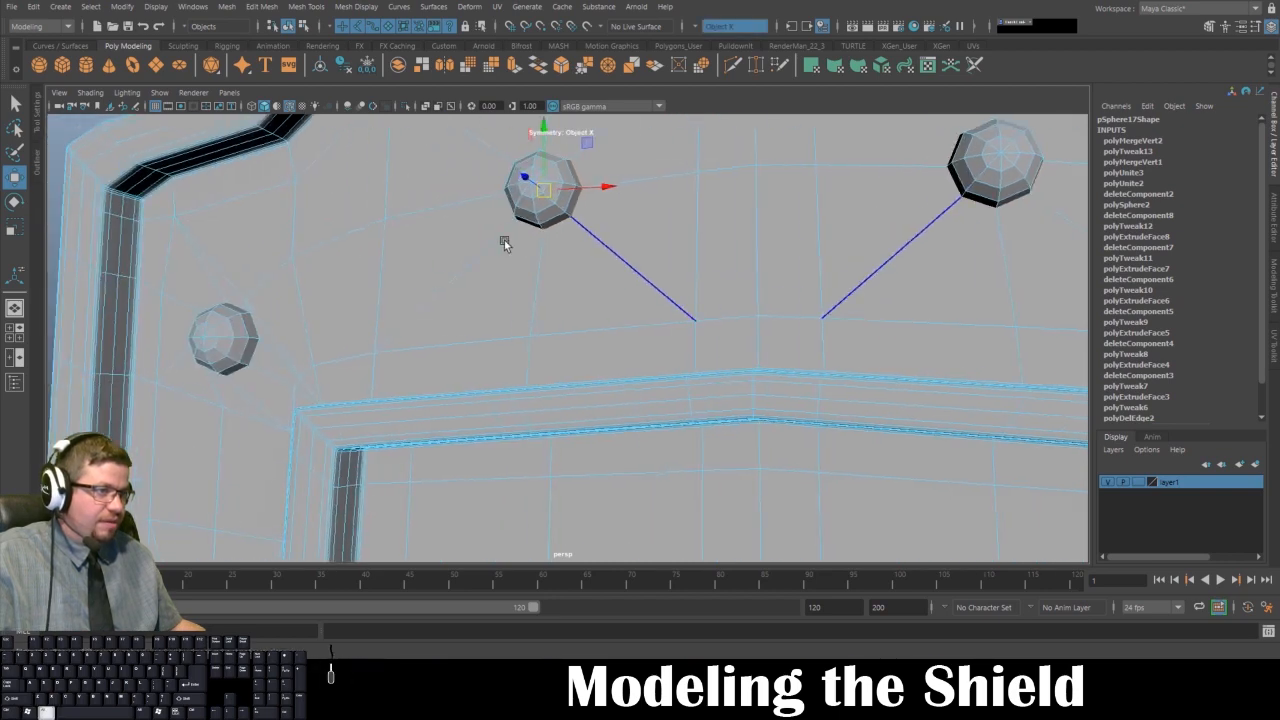
pyautogui.keyDown('shift'); pyautogui.doubleClick(251, 359); pyautogui.keyUp('shift')
pyautogui.keyDown('alt'); pyautogui.moveTo(349, 360); pyautogui.dragTo(597, 106, button='middle'); pyautogui.keyUp('alt')
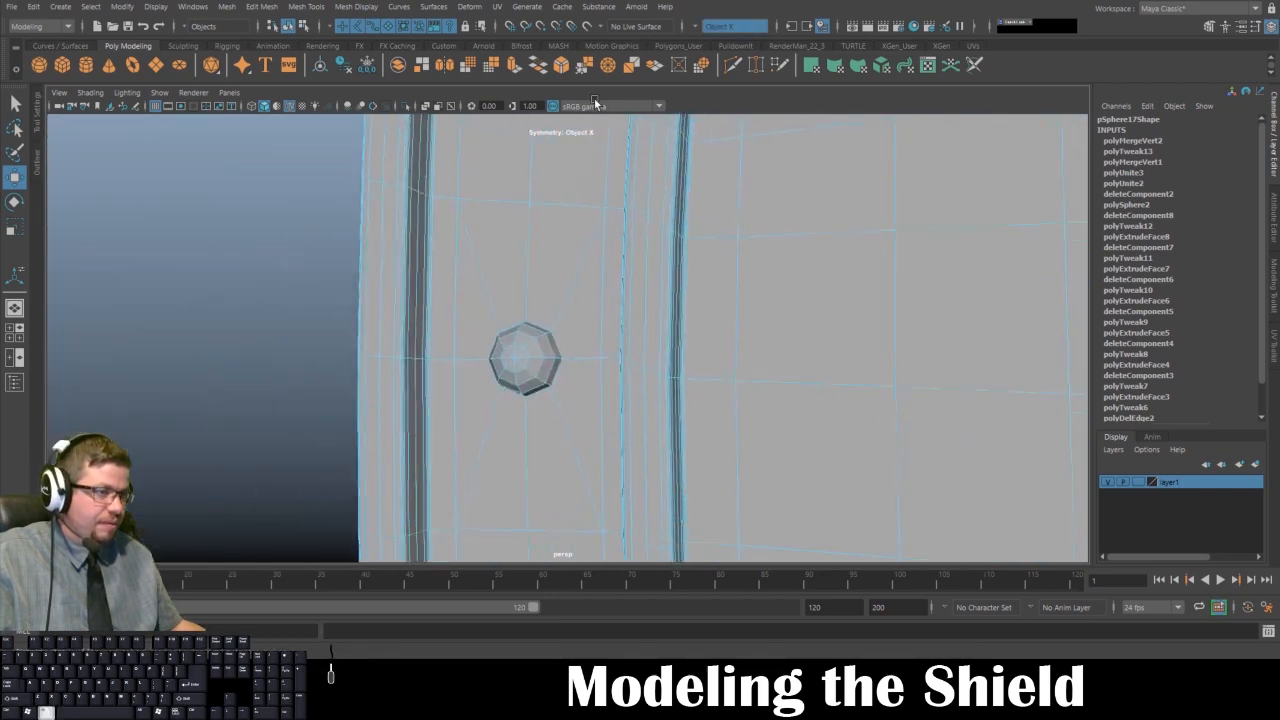
# - Add the base edge loops of the remaining side rivets and the bottom-tip rivet to the selection
pyautogui.keyDown('shift'); pyautogui.doubleClick(555, 371); pyautogui.keyUp('shift')
pyautogui.keyDown('alt'); pyautogui.moveTo(602, 464); pyautogui.dragTo(545, 14, button='middle'); pyautogui.keyUp('alt')
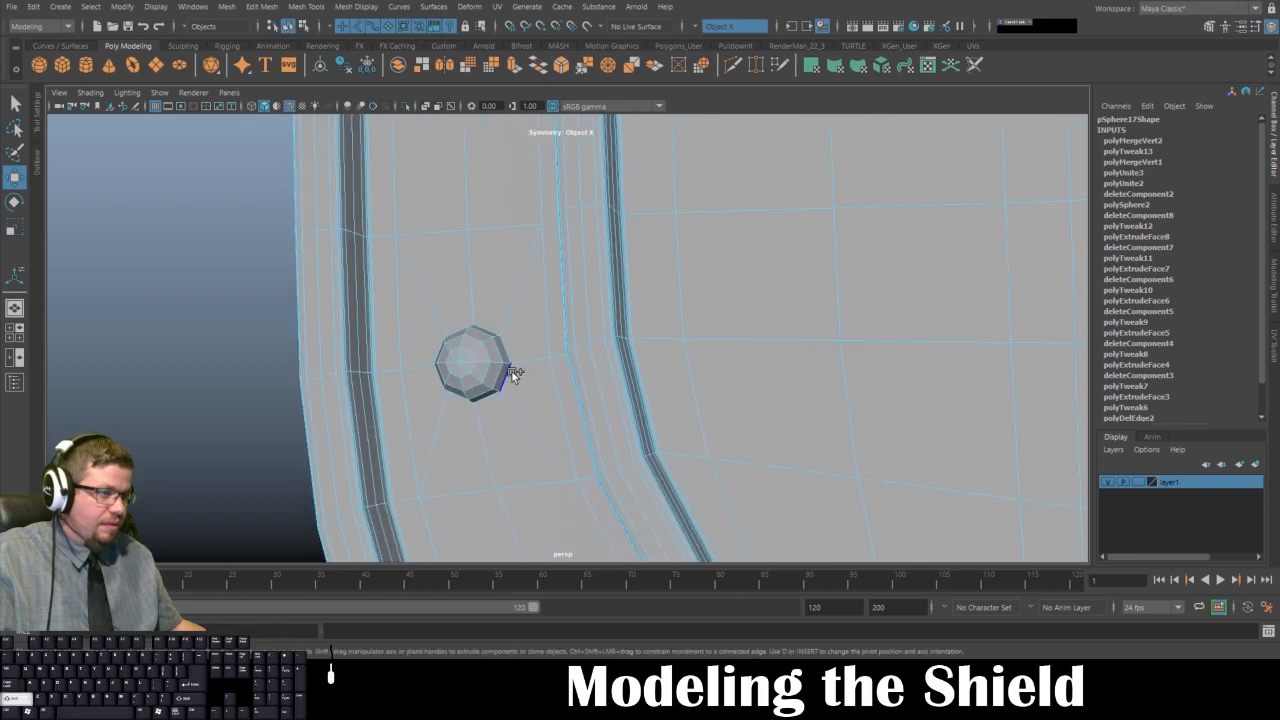
pyautogui.keyDown('alt'); pyautogui.moveTo(511, 374); pyautogui.dragTo(477, 83); pyautogui.keyUp('alt')
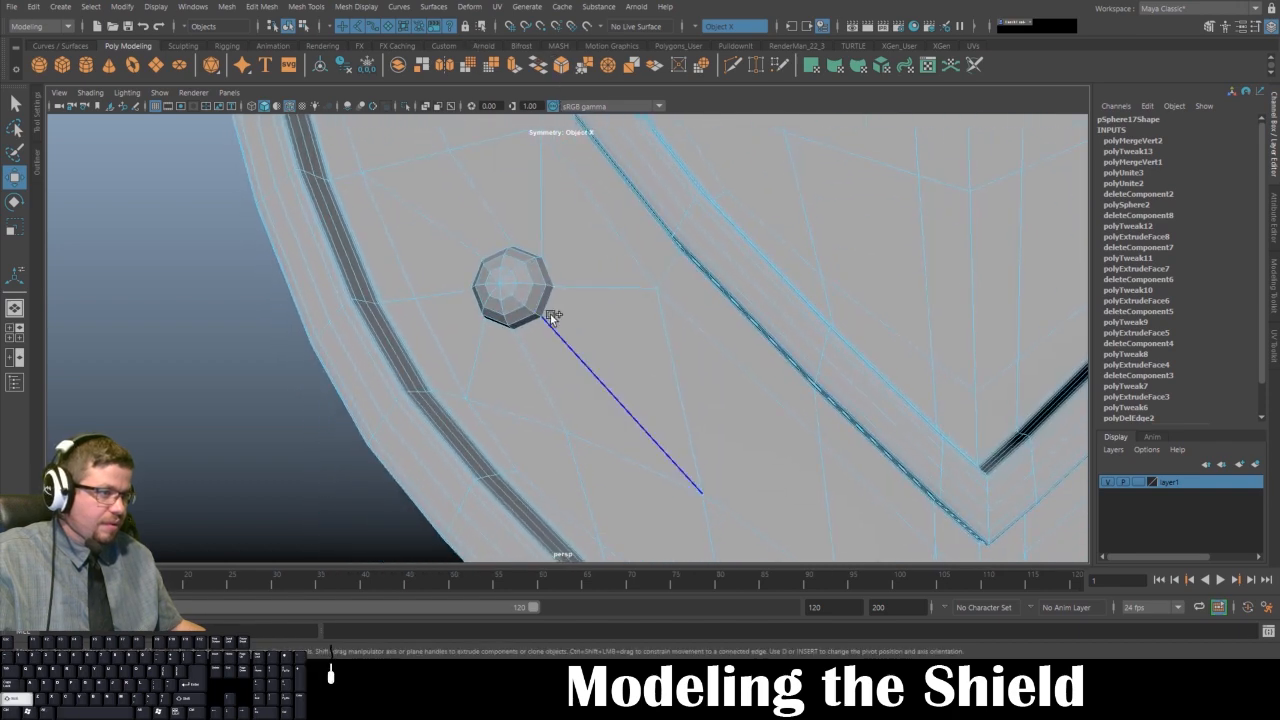
pyautogui.keyDown('shift'); pyautogui.click(551, 309); pyautogui.keyUp('shift')
pyautogui.keyDown('alt'); pyautogui.moveTo(630, 338); pyautogui.dragTo(378, 103, button='middle'); pyautogui.keyUp('alt')
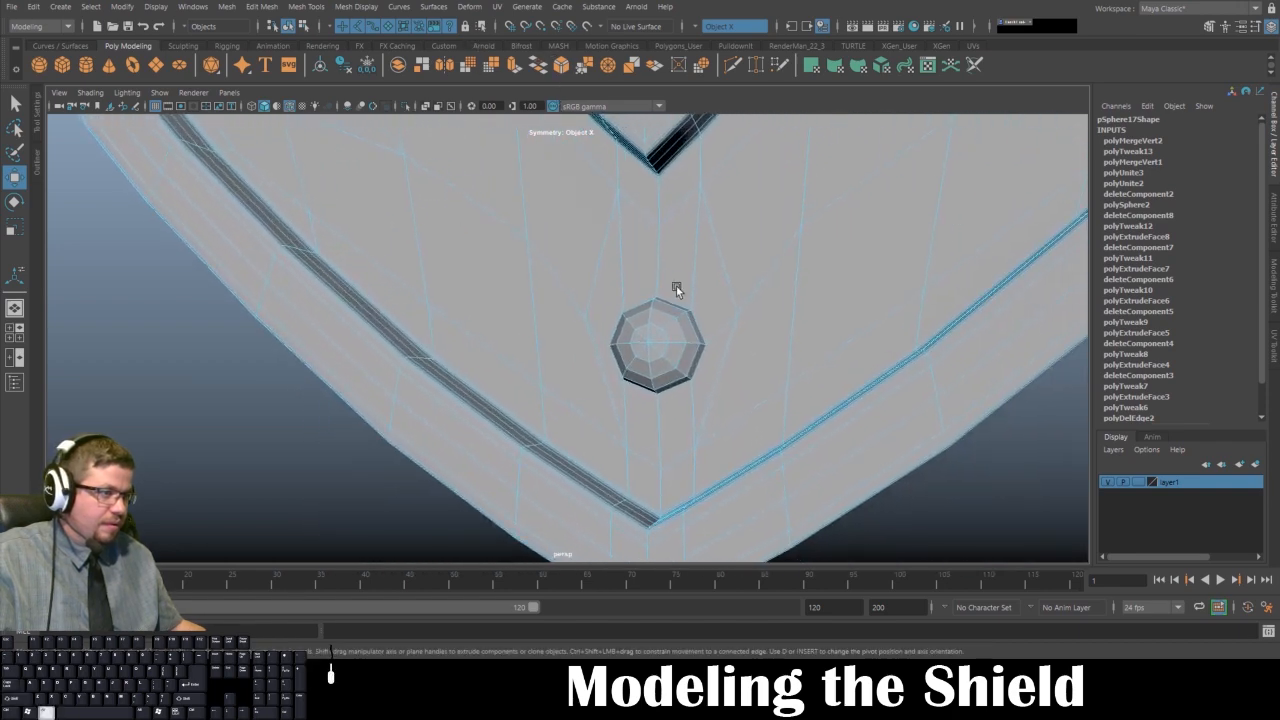
pyautogui.keyDown('shift'); pyautogui.click(680, 297); pyautogui.keyUp('shift')
pyautogui.keyDown('alt'); pyautogui.moveTo(680, 297); pyautogui.dragTo(650, 235, button='right'); pyautogui.keyUp('alt')
pyautogui.keyDown('alt'); pyautogui.moveTo(700, 255); pyautogui.dragTo(618, 381, button='middle'); pyautogui.keyUp('alt')
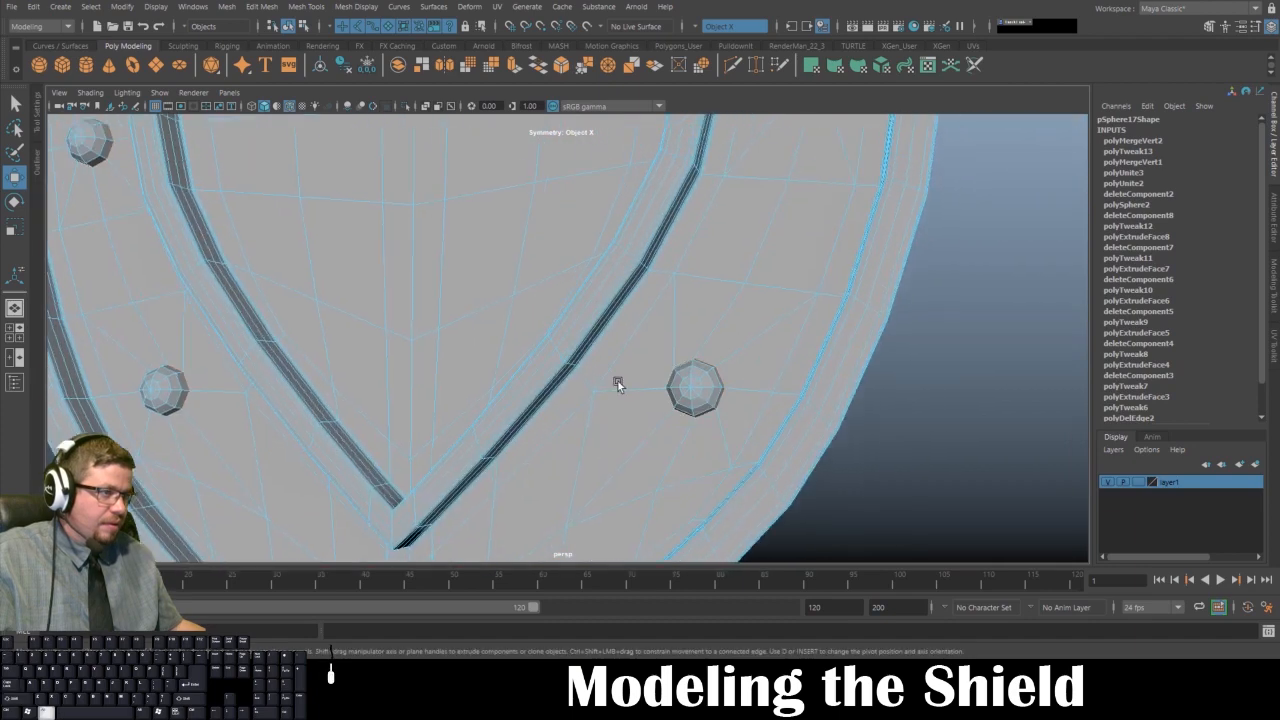
pyautogui.keyDown('alt'); pyautogui.moveTo(676, 318); pyautogui.dragTo(708, 304, button='middle'); pyautogui.keyUp('alt')
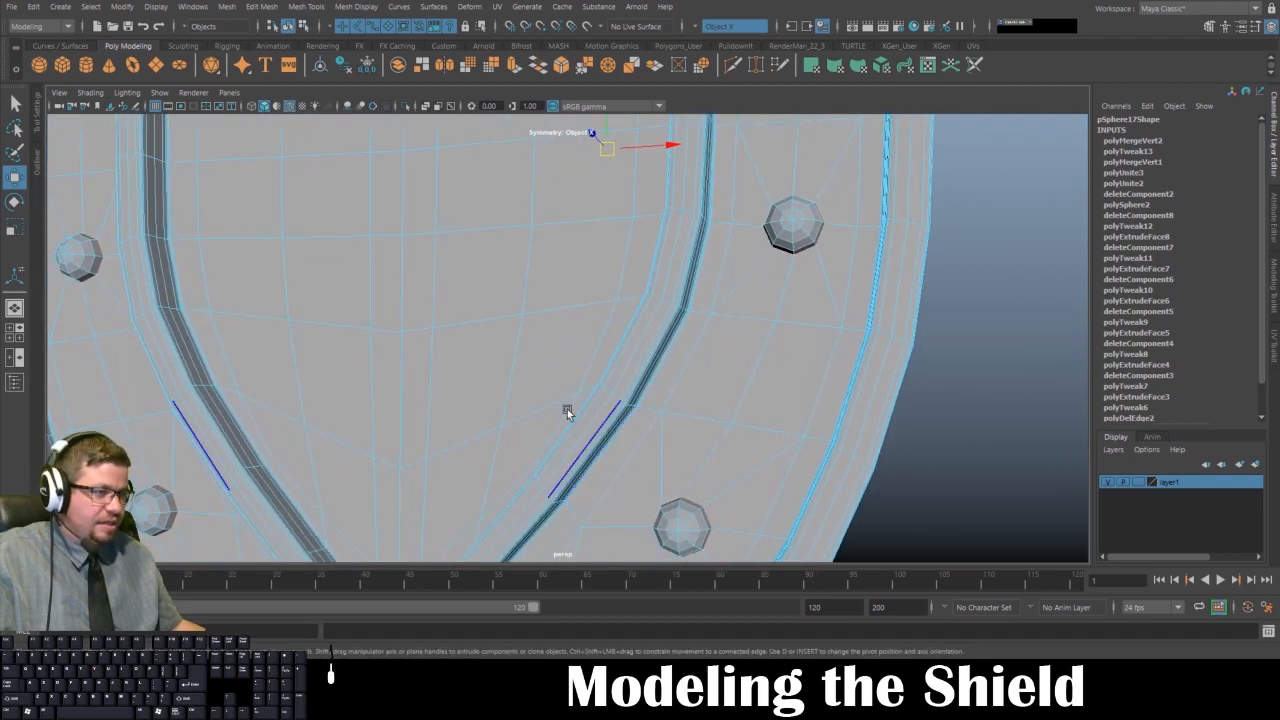
# - Bevel the selected rivet base edges with a fraction of 0.3 and 2 segments, and return to whole-object selection
pyautogui.keyDown('ctrl'); pyautogui.keyDown('shift'); pyautogui.rightClick(461, 393); pyautogui.keyUp('shift'); pyautogui.keyUp('ctrl')
pyautogui.keyDown('ctrl'); pyautogui.keyDown('shift'); pyautogui.moveTo(461, 393); pyautogui.dragTo(440, 360, button='right'); pyautogui.keyUp('shift'); pyautogui.keyUp('ctrl')
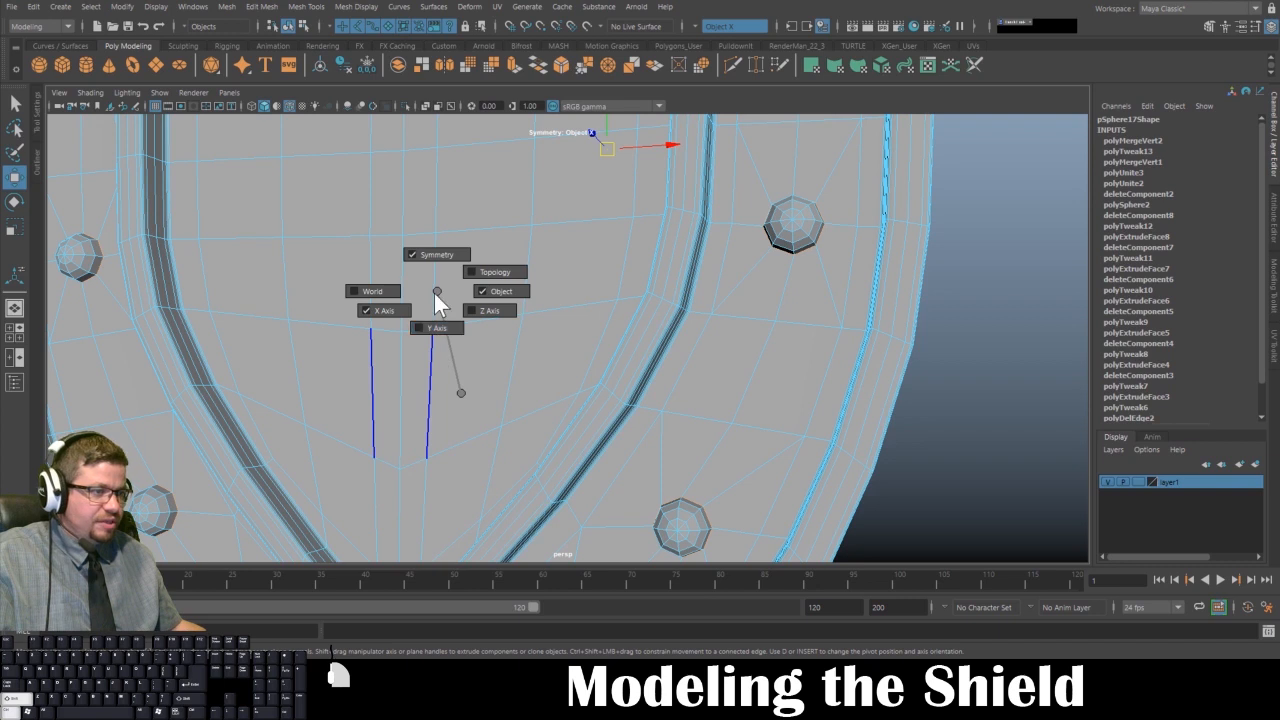
pyautogui.keyDown('ctrl'); pyautogui.keyDown('shift'); pyautogui.moveTo(435, 293); pyautogui.dragTo(435, 286, button='right'); pyautogui.keyUp('shift'); pyautogui.keyUp('ctrl')
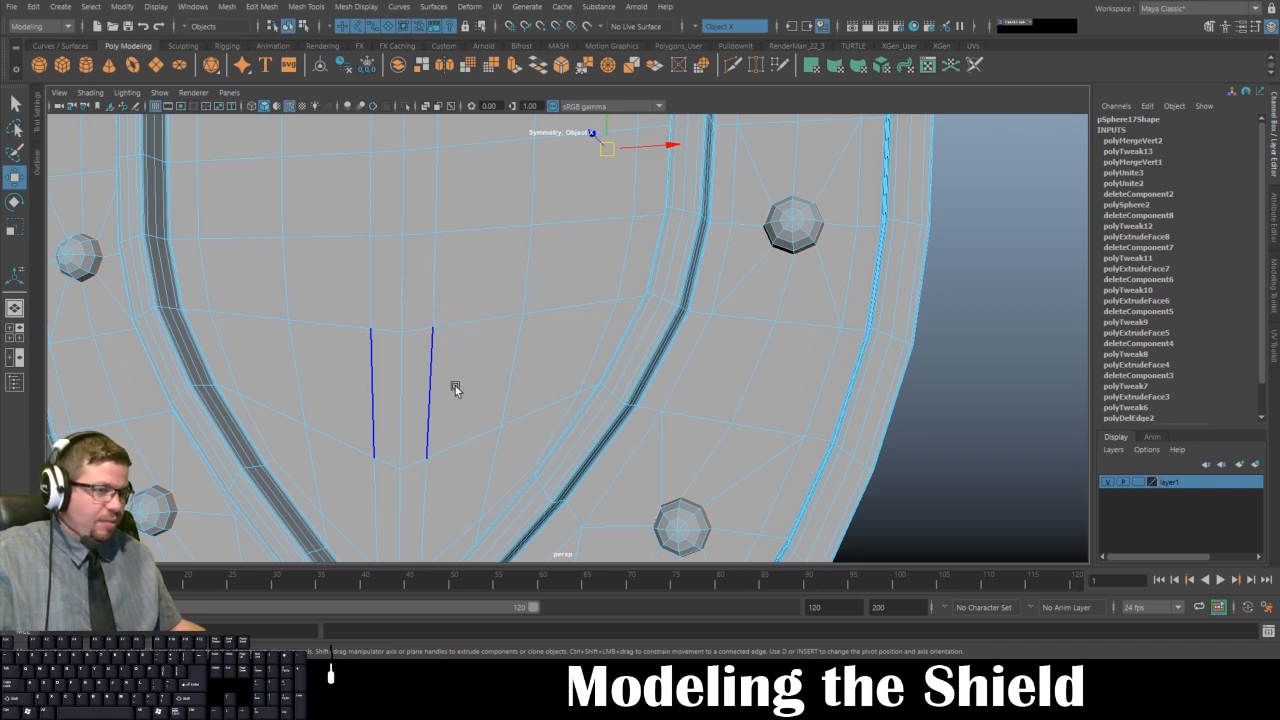
pyautogui.keyDown('shift'); pyautogui.moveTo(455, 386); pyautogui.dragTo(489, 387, button='right'); pyautogui.keyUp('shift')
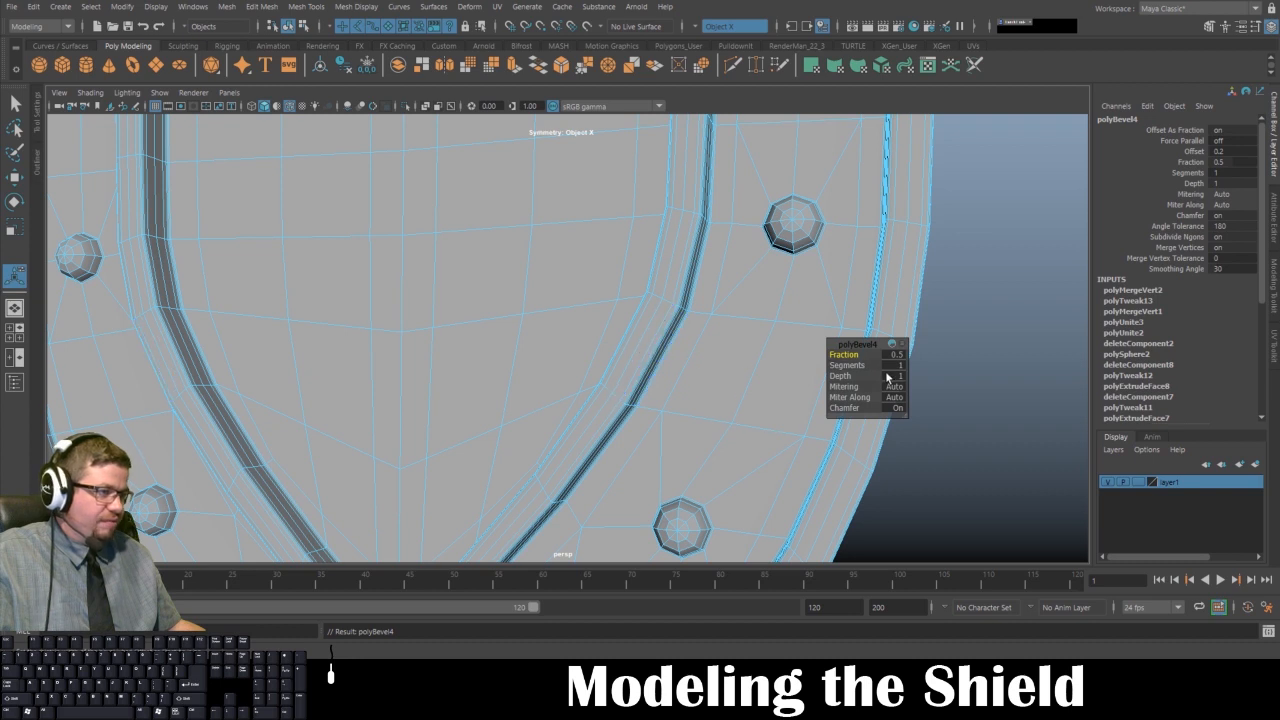
pyautogui.click(268, 8)
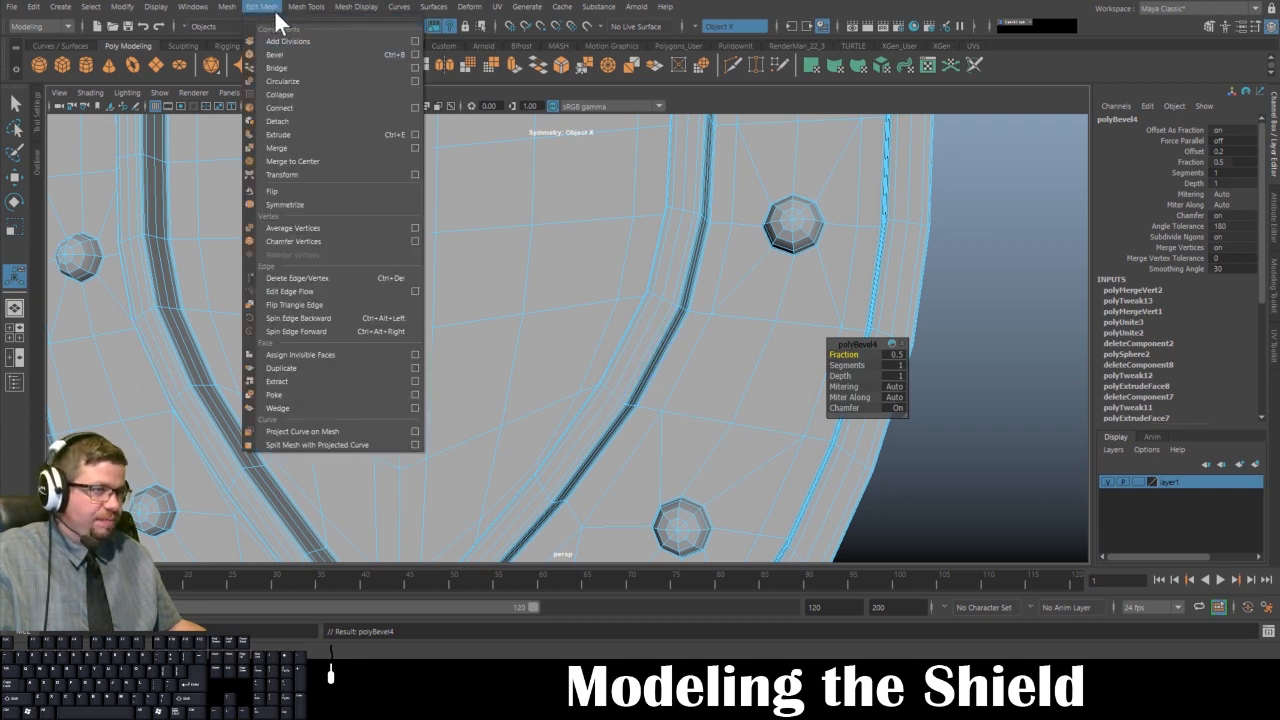
pyautogui.click(277, 15)
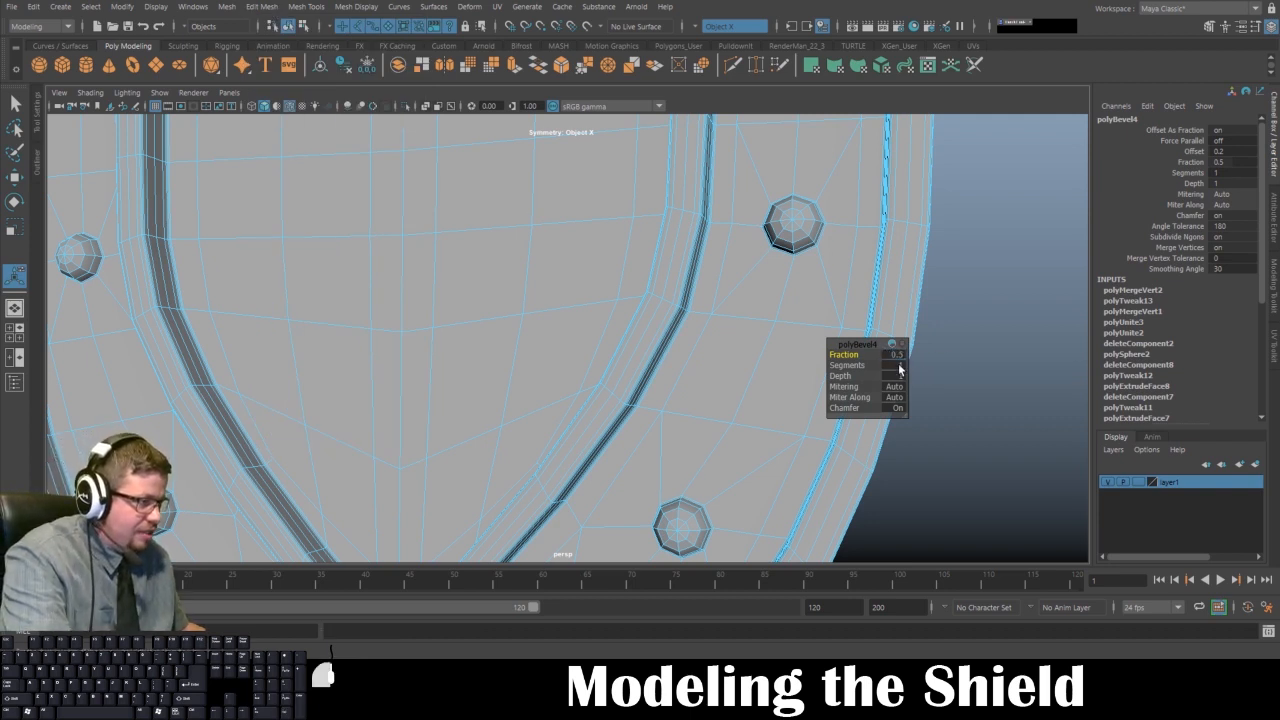
pyautogui.moveTo(724, 294); pyautogui.dragTo(760, 244, button='right')
pyautogui.scroll(-5, 800, 400)
pyautogui.scroll(-3, 790, 330)
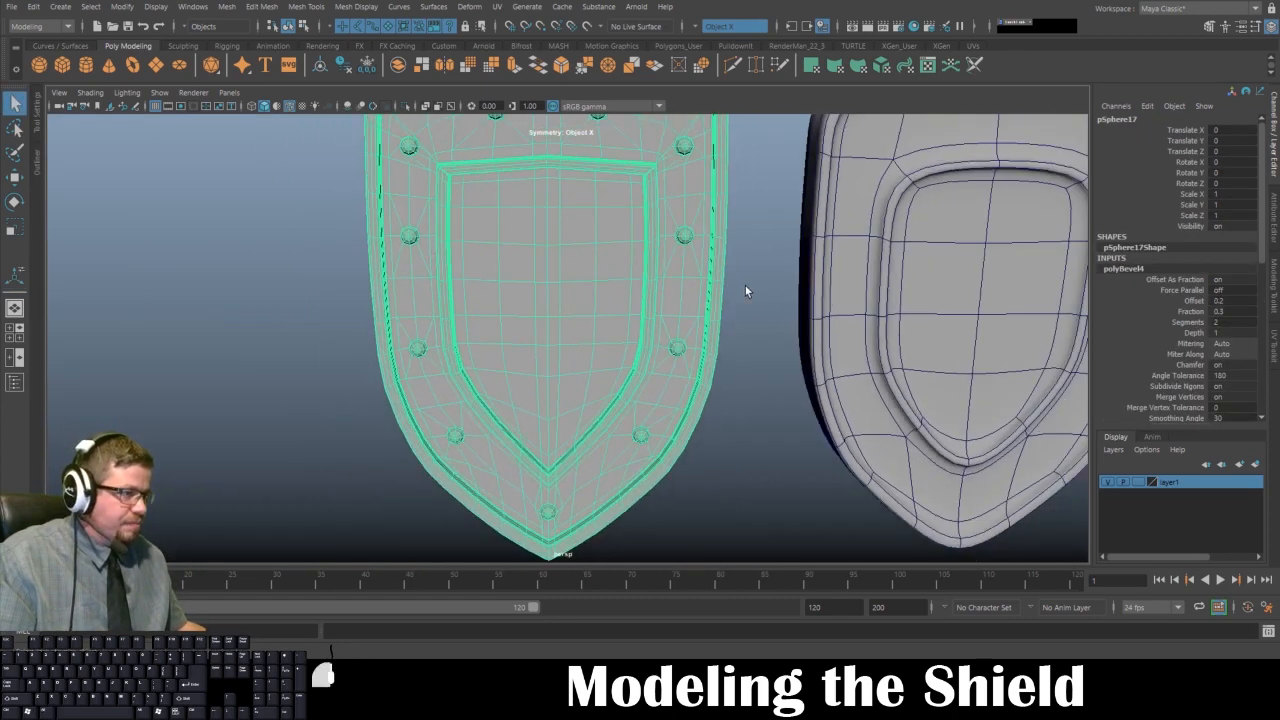
# - Show the beveled shield with smoothing and turn off Wireframe on Shaded for the viewport
pyautogui.click(745, 285)
pyautogui.click(667, 282)
pyautogui.press('3')
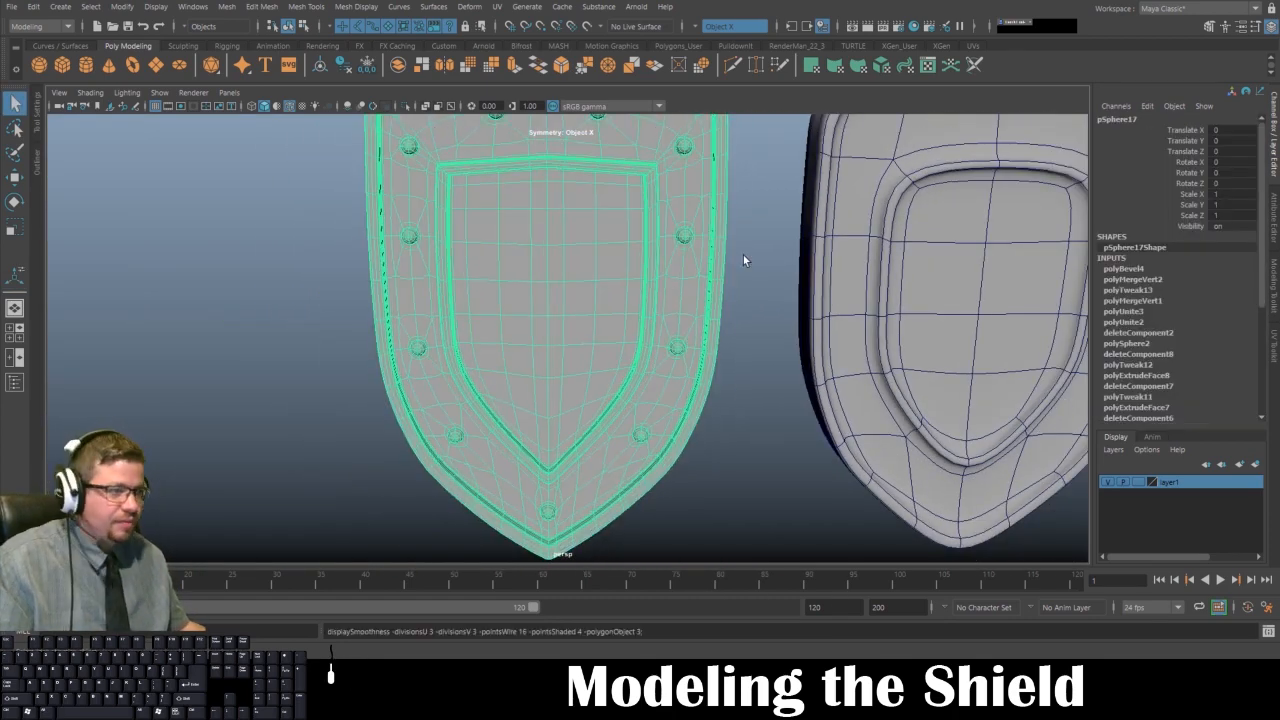
pyautogui.click(743, 256)
pyautogui.keyDown('alt'); pyautogui.moveTo(686, 328); pyautogui.dragTo(712, 334); pyautogui.keyUp('alt')
pyautogui.click(90, 92)
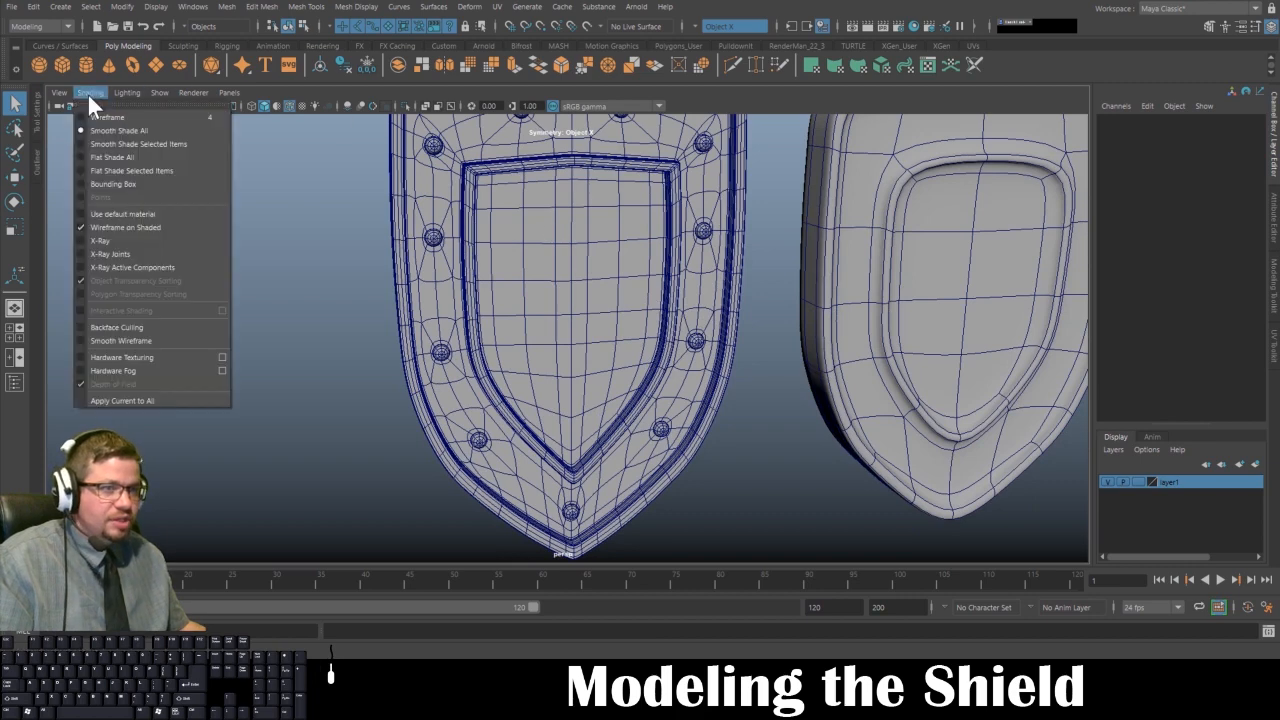
pyautogui.click(100, 226)
pyautogui.keyDown('alt'); pyautogui.moveTo(290, 240); pyautogui.dragTo(323, 241); pyautogui.keyUp('alt')
pyautogui.scroll(2, 417, 302)
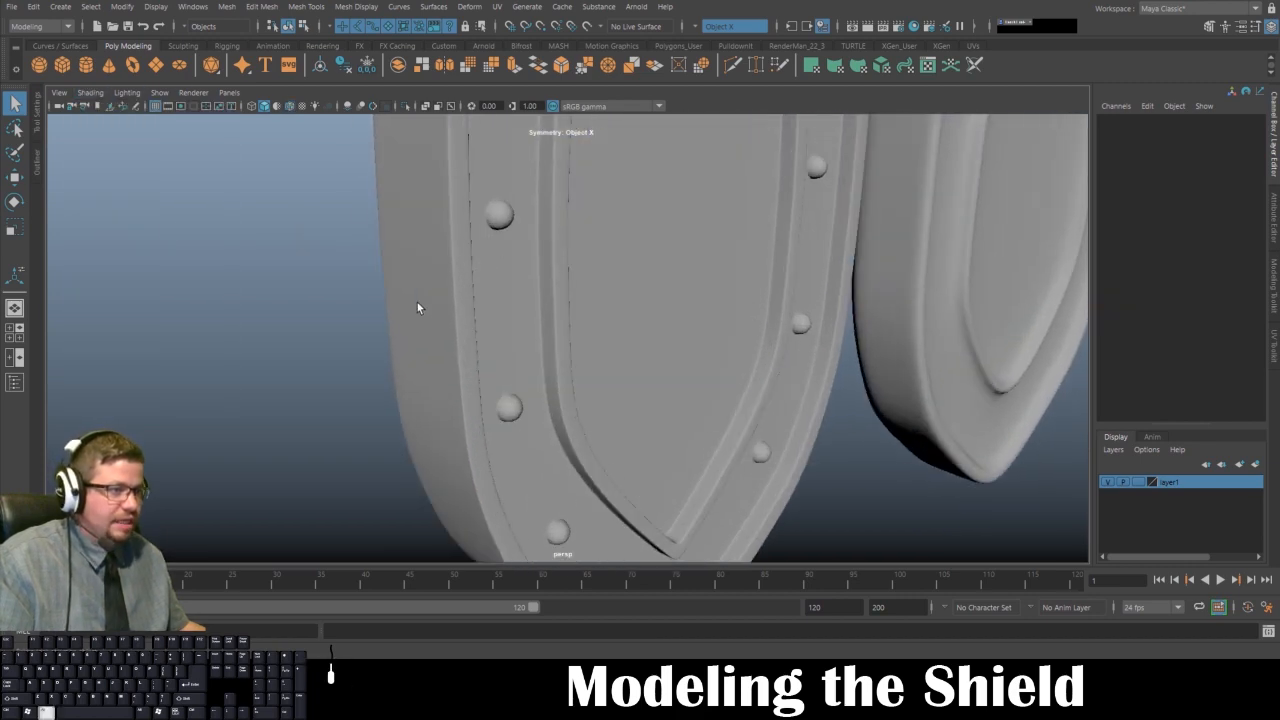
# - Compare the upper rivets with the smooth preview off and on, checking how they blend into the shield
pyautogui.click(394, 197)
pyautogui.scroll(5, 531, 213)
pyautogui.keyDown('alt'); pyautogui.moveTo(531, 219); pyautogui.dragTo(563, 330); pyautogui.keyUp('alt')
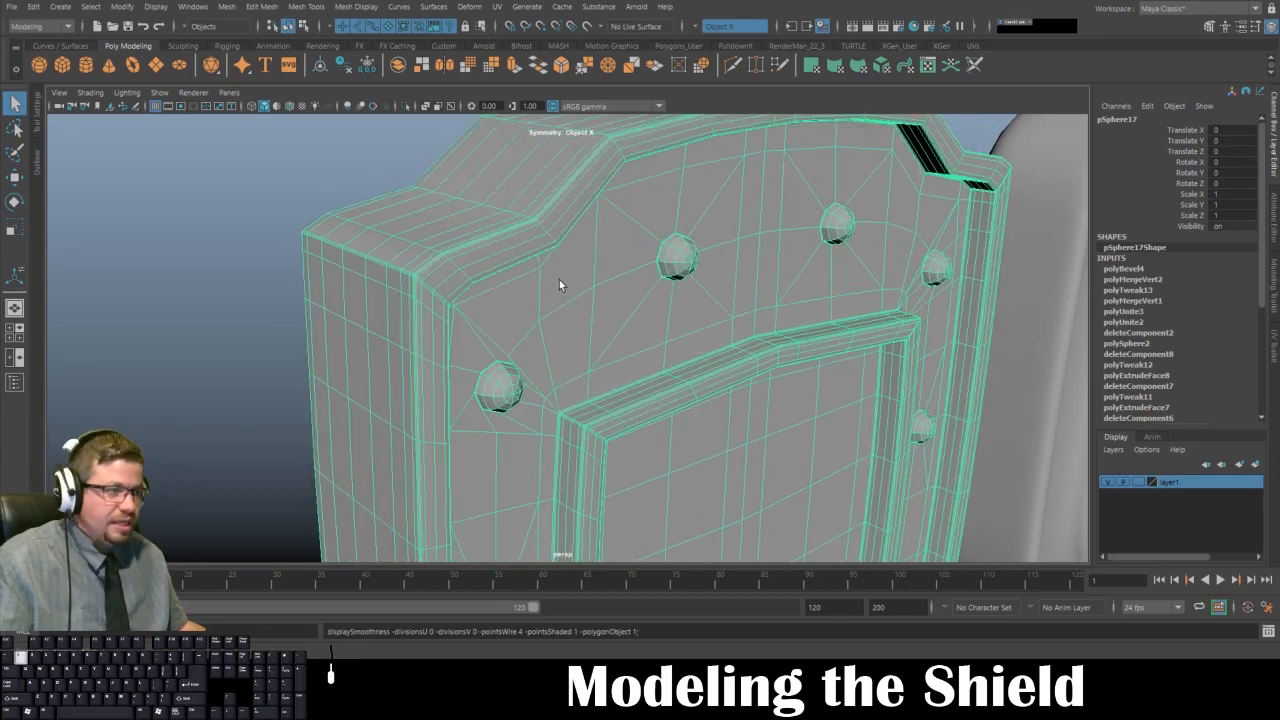
pyautogui.click(417, 152)
pyautogui.scroll(5, 606, 400)
pyautogui.scroll(-5, 494, 360)
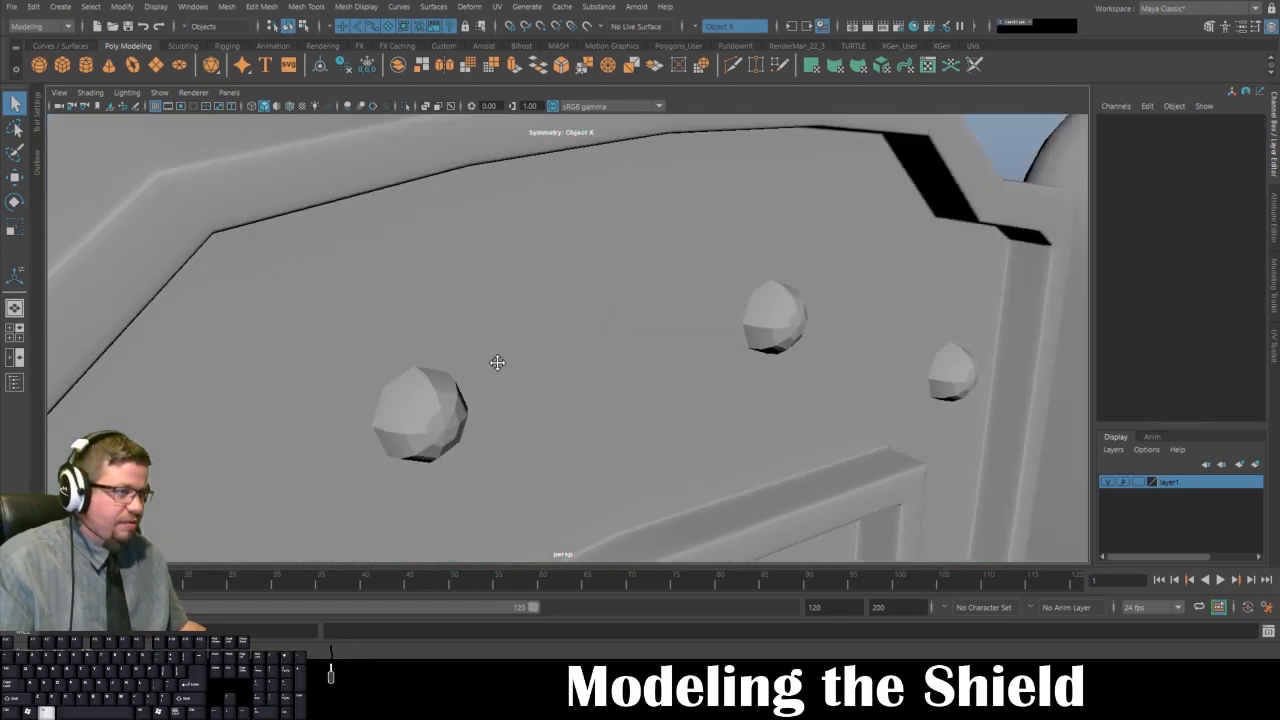
pyautogui.scroll(6, 466, 420)
pyautogui.click(423, 370)
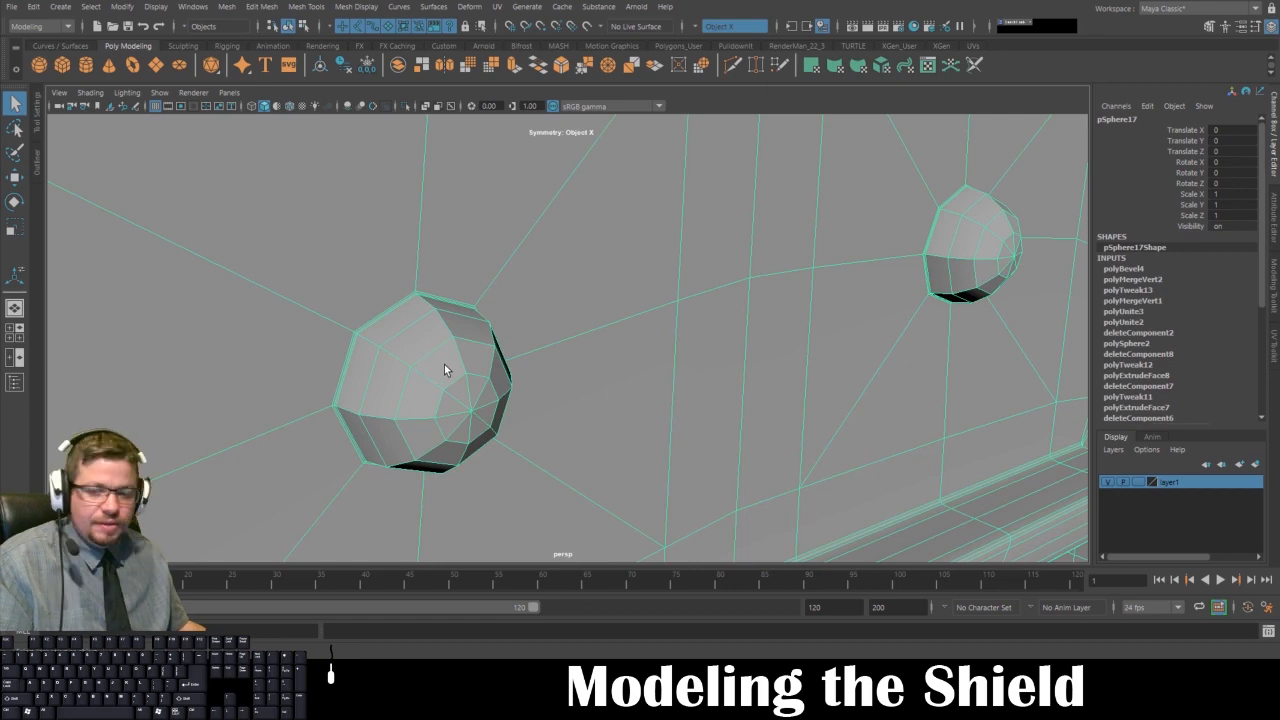
pyautogui.press('3')
pyautogui.keyDown('alt'); pyautogui.moveTo(445, 362); pyautogui.dragTo(305, 174, button='right'); pyautogui.keyUp('alt')
pyautogui.click(305, 174)
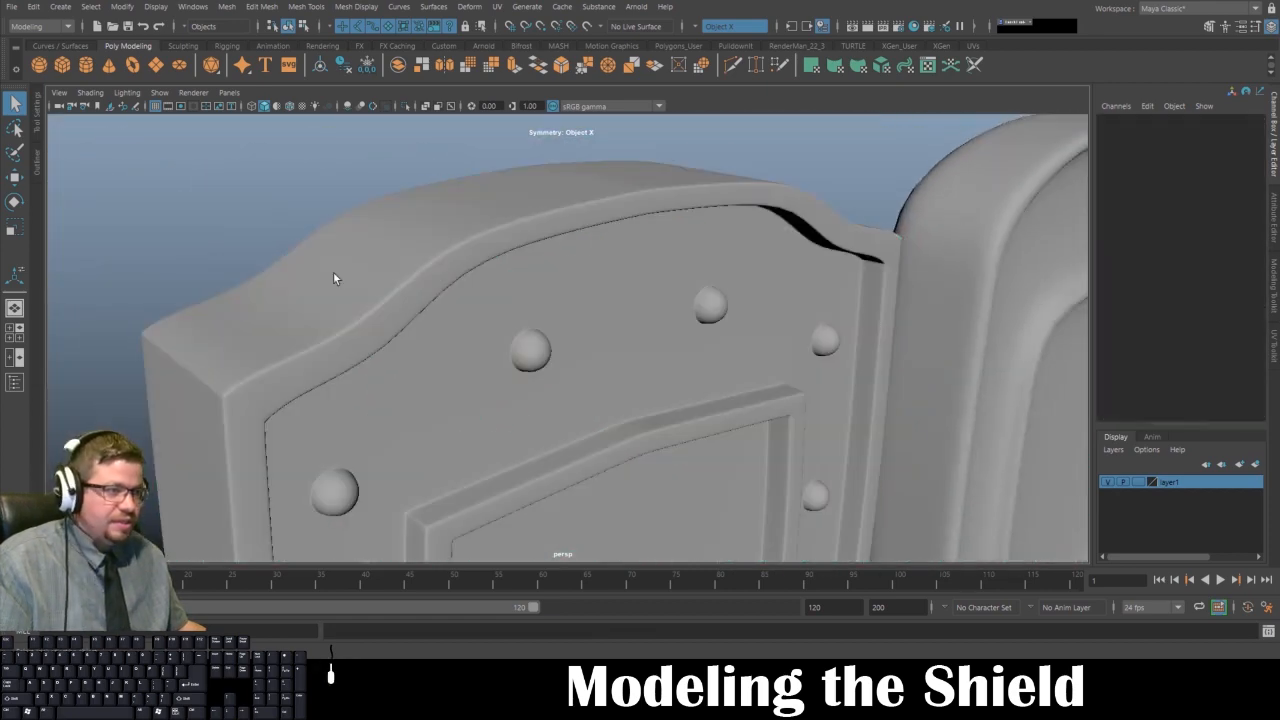
# - Examine the whole smoothed shield from several angles beside the other shield model
pyautogui.scroll(-5, 333, 278)
pyautogui.keyDown('alt'); pyautogui.moveTo(530, 404); pyautogui.dragTo(475, 200, button='middle'); pyautogui.keyUp('alt')
pyautogui.keyDown('alt'); pyautogui.moveTo(528, 400); pyautogui.dragTo(490, 390, button='right'); pyautogui.keyUp('alt')
pyautogui.keyDown('alt'); pyautogui.moveTo(490, 390); pyautogui.dragTo(420, 330); pyautogui.keyUp('alt')
pyautogui.keyDown('alt'); pyautogui.moveTo(440, 320); pyautogui.dragTo(386, 308, button='right'); pyautogui.keyUp('alt')
pyautogui.keyDown('alt'); pyautogui.moveTo(386, 308); pyautogui.dragTo(420, 279); pyautogui.keyUp('alt')
pyautogui.click(597, 287)
pyautogui.click(326, 302)
pyautogui.scroll(-3, 326, 303)
pyautogui.keyDown('alt'); pyautogui.moveTo(345, 322); pyautogui.dragTo(400, 322); pyautogui.keyUp('alt')
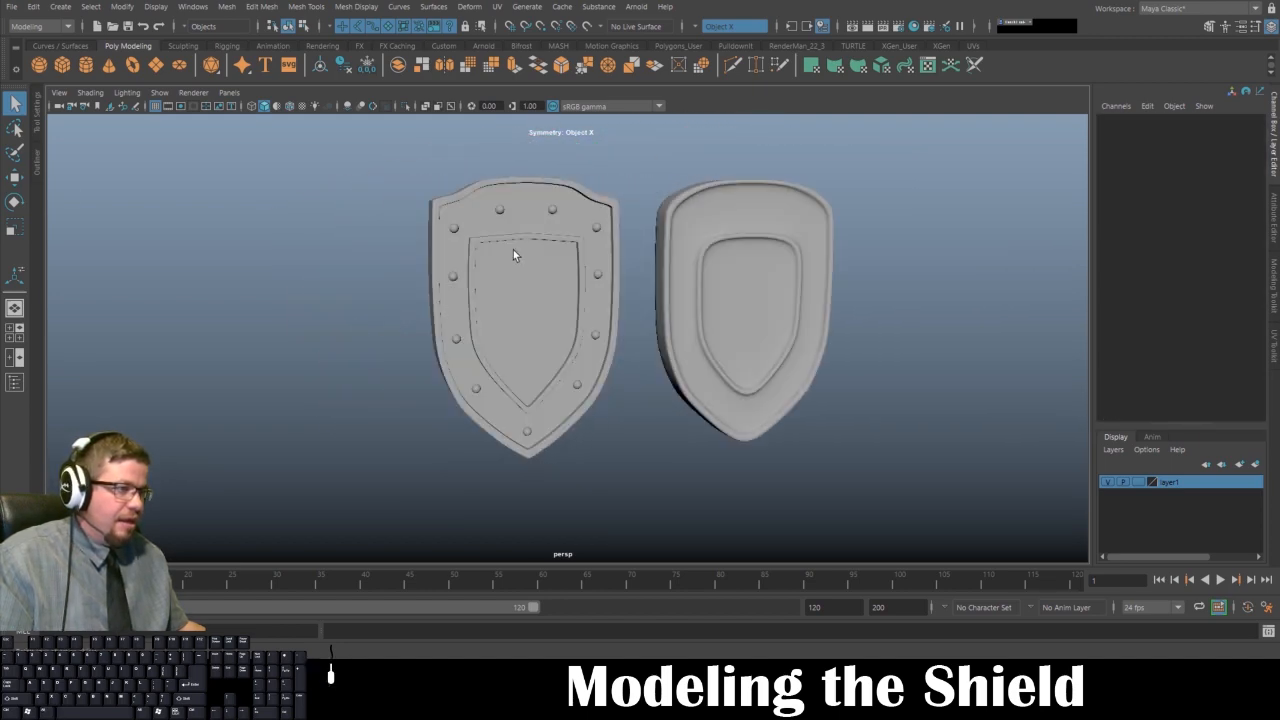
# - Delete all construction history in the scene with the riveted shield selected
pyautogui.keyDown('alt'); pyautogui.moveTo(513, 255); pyautogui.dragTo(420, 258); pyautogui.keyUp('alt')
pyautogui.click(497, 213)
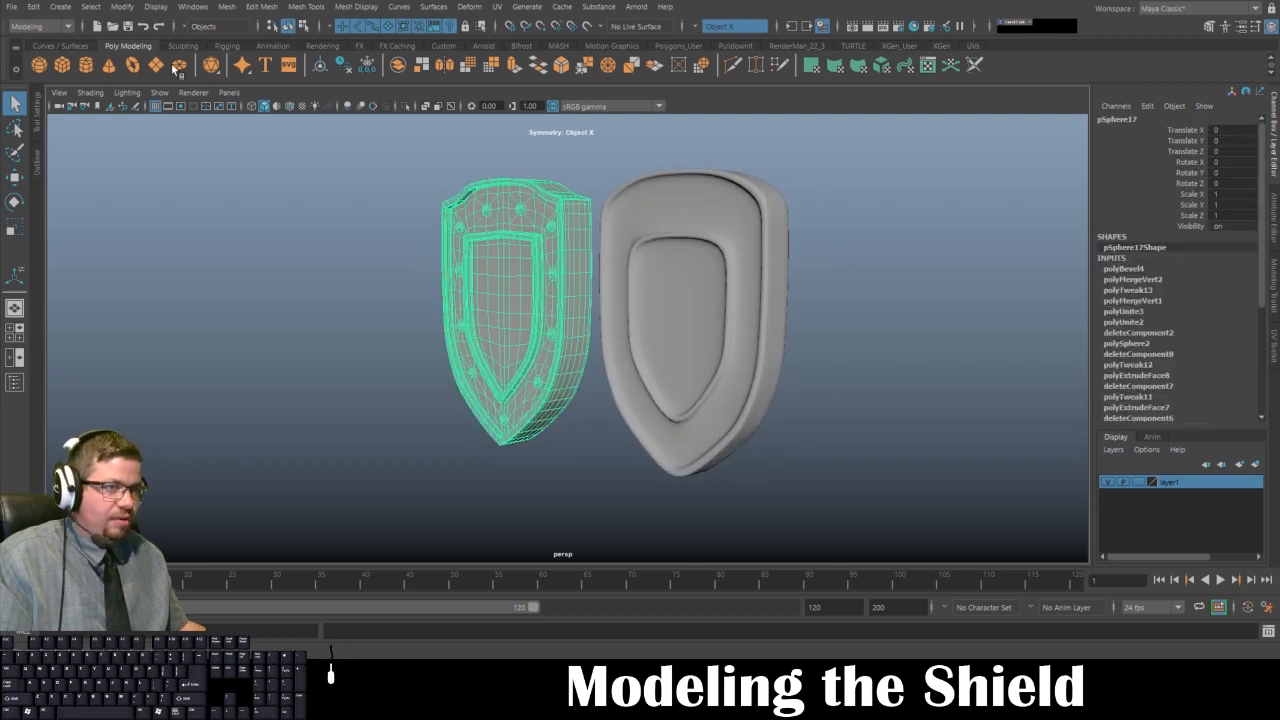
pyautogui.click(33, 7)
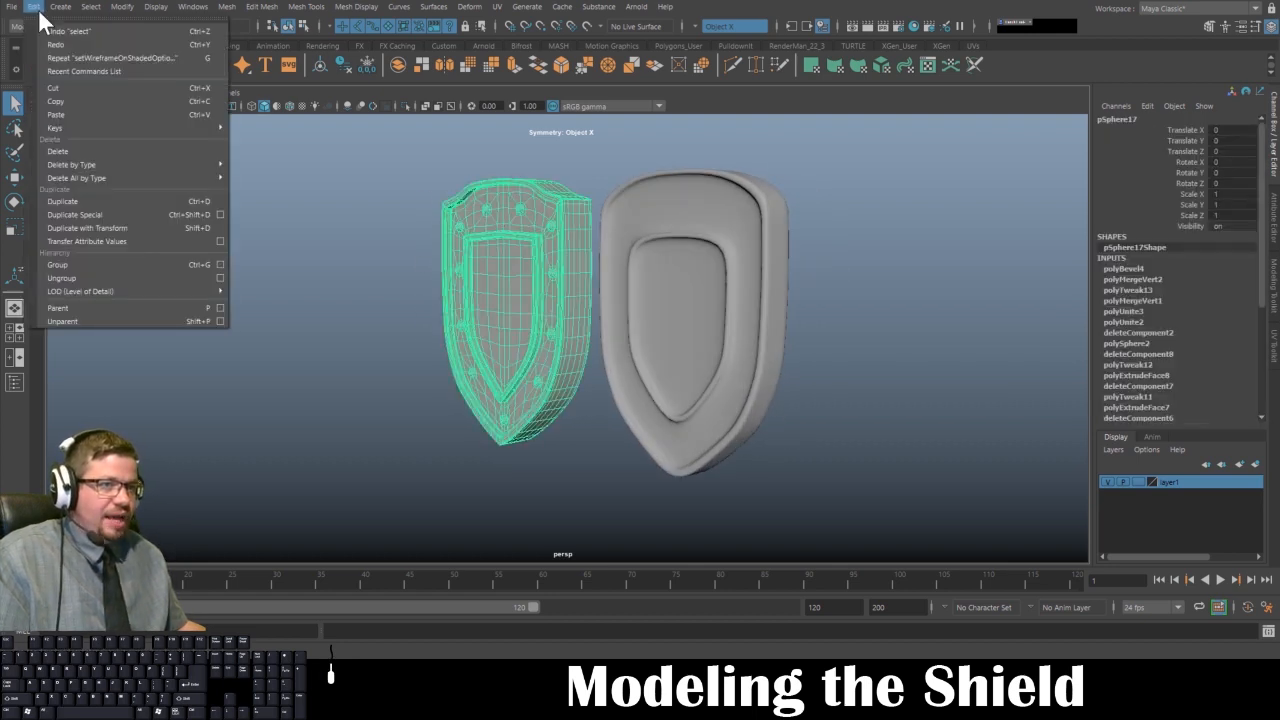
pyautogui.moveTo(86, 174)
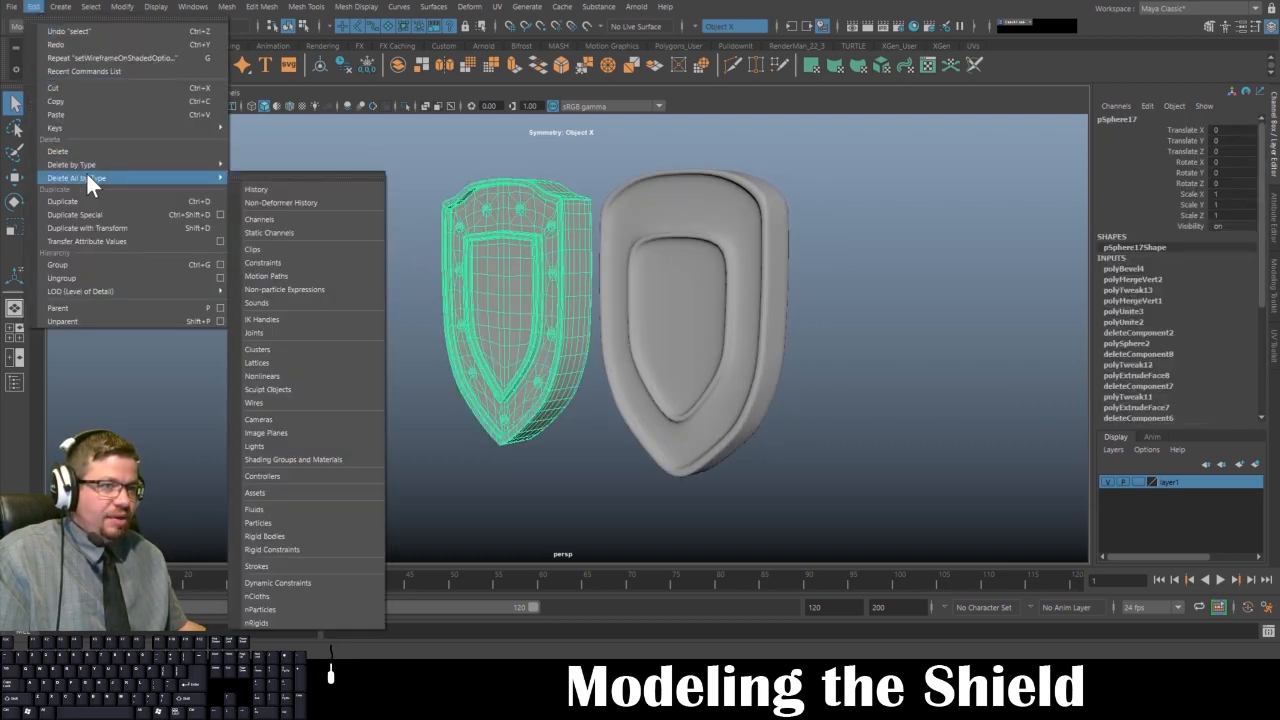
pyautogui.click(301, 190)
pyautogui.click(348, 266)
pyautogui.keyDown('alt'); pyautogui.moveTo(394, 372); pyautogui.dragTo(450, 372); pyautogui.keyUp('alt')
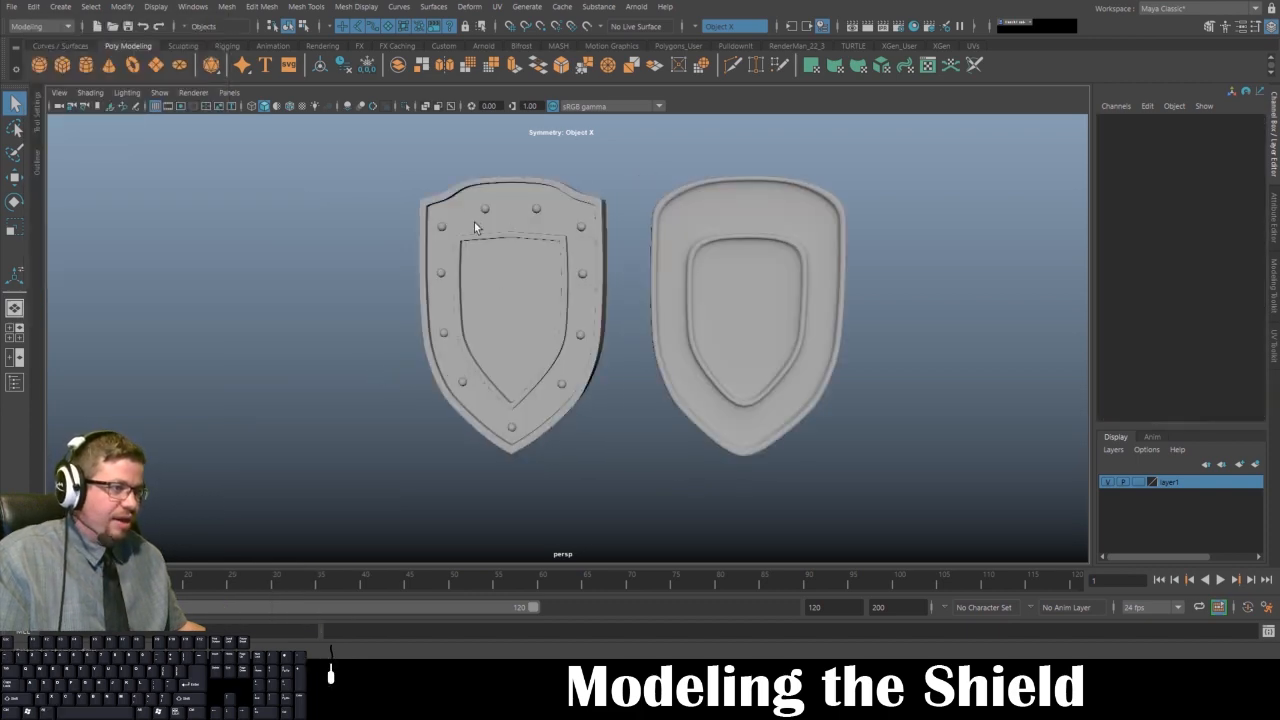
# - Compare the two shields from several angles and delete the rounded one without rivets
pyautogui.click(762, 249)
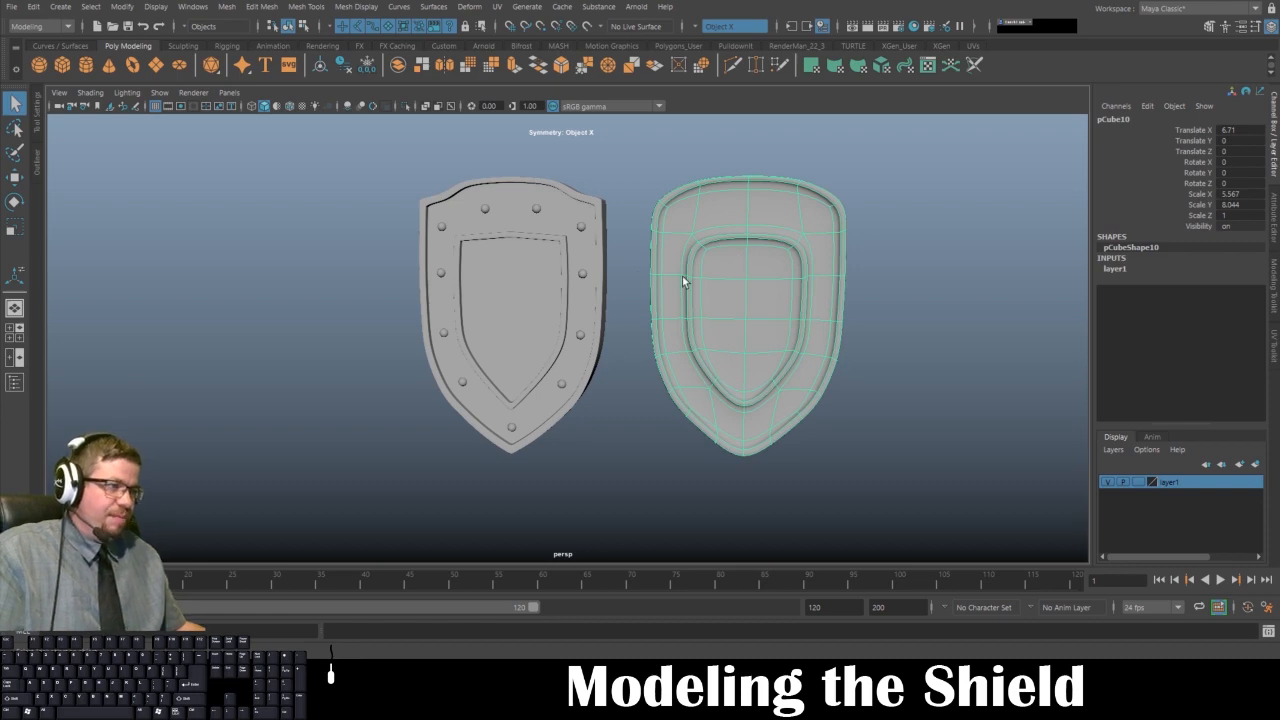
pyautogui.keyDown('alt'); pyautogui.moveTo(686, 277); pyautogui.dragTo(711, 245); pyautogui.keyUp('alt')
pyautogui.click(517, 240)
pyautogui.keyDown('alt'); pyautogui.moveTo(517, 240); pyautogui.dragTo(422, 227); pyautogui.keyUp('alt')
pyautogui.click(408, 195)
pyautogui.click(786, 222)
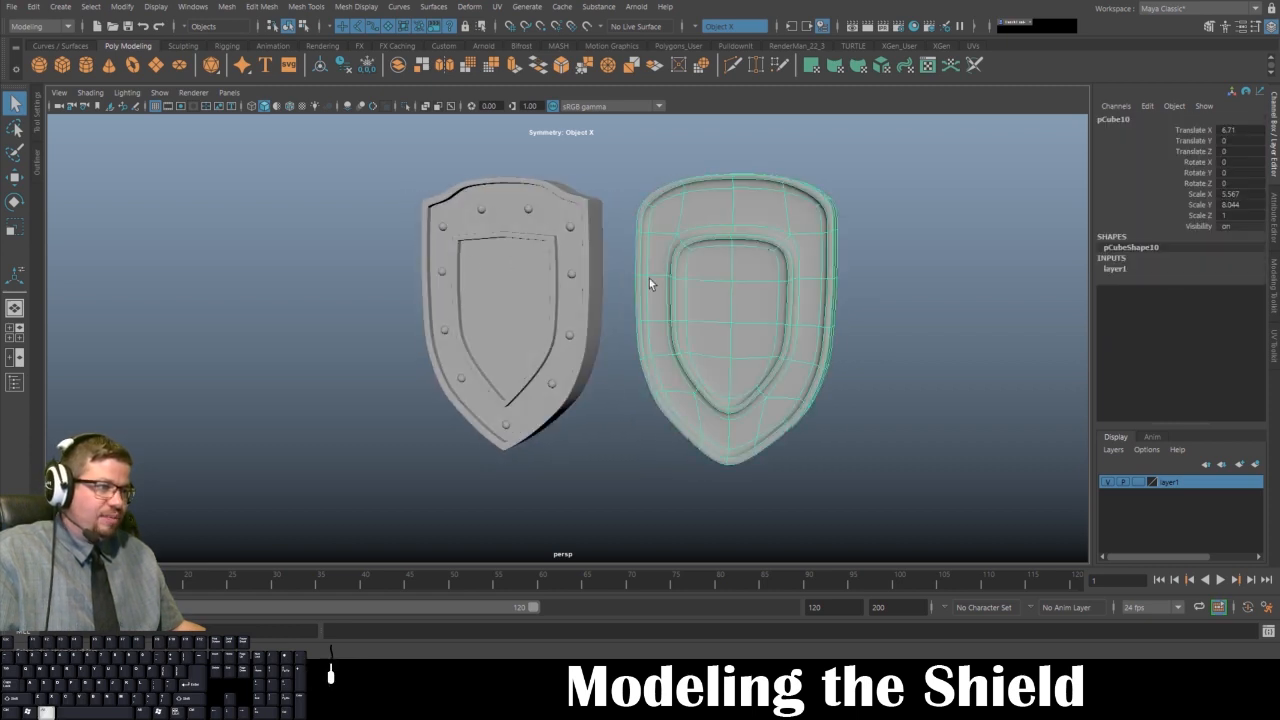
pyautogui.keyDown('alt'); pyautogui.moveTo(651, 280); pyautogui.dragTo(694, 283); pyautogui.keyUp('alt')
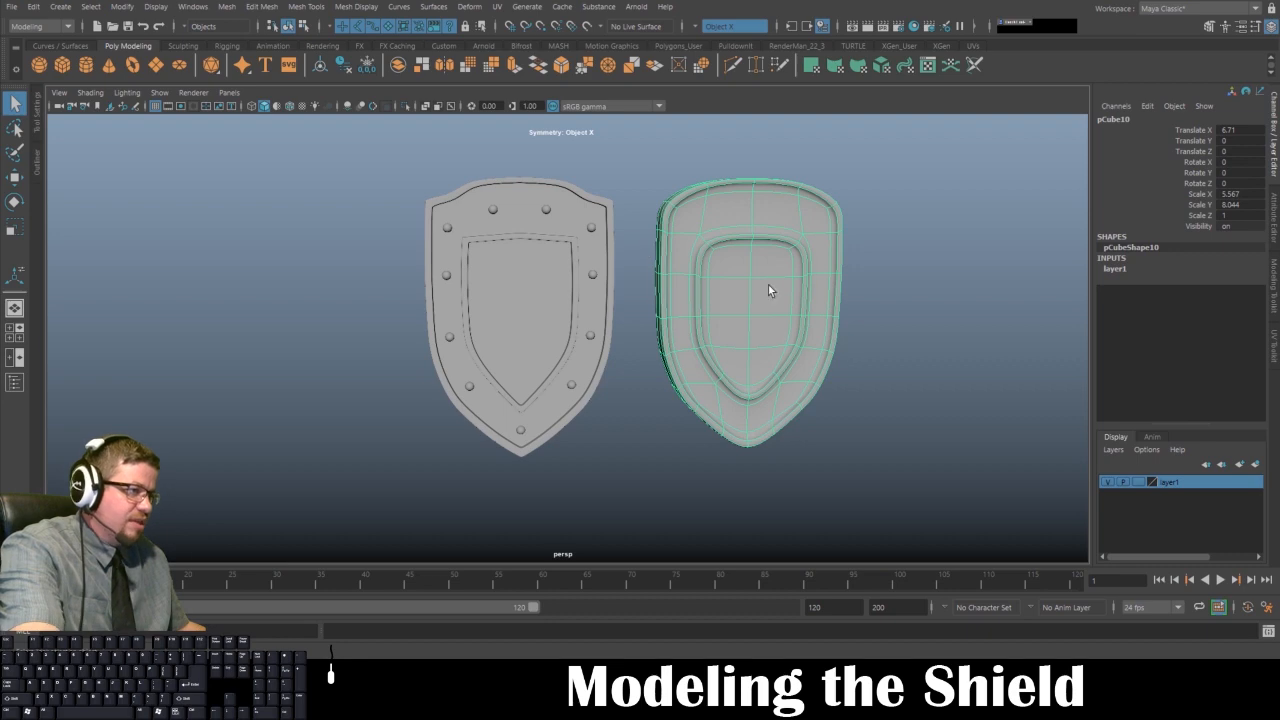
pyautogui.press('Delete')
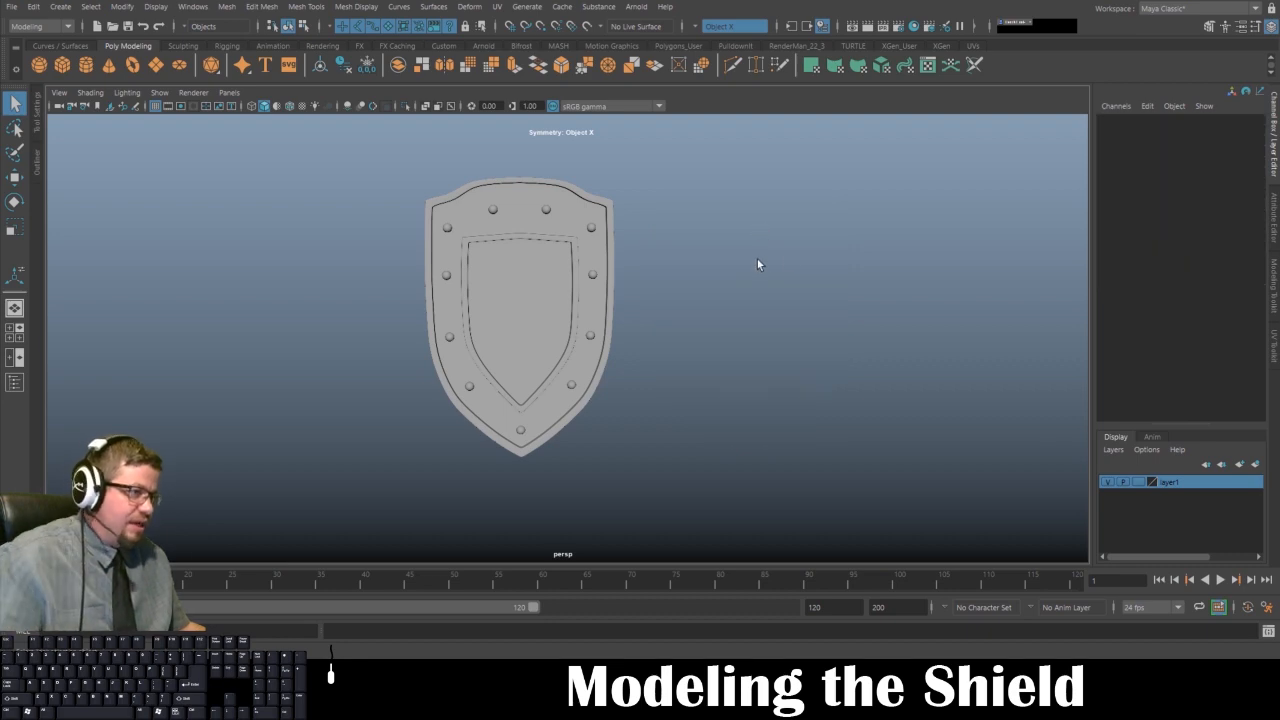
# - Try to thin the riveted shield in depth with the Scale tool, to about 0.87 in Z
pyautogui.keyDown('alt'); pyautogui.moveTo(698, 285); pyautogui.dragTo(550, 349); pyautogui.keyUp('alt')
pyautogui.click(463, 264)
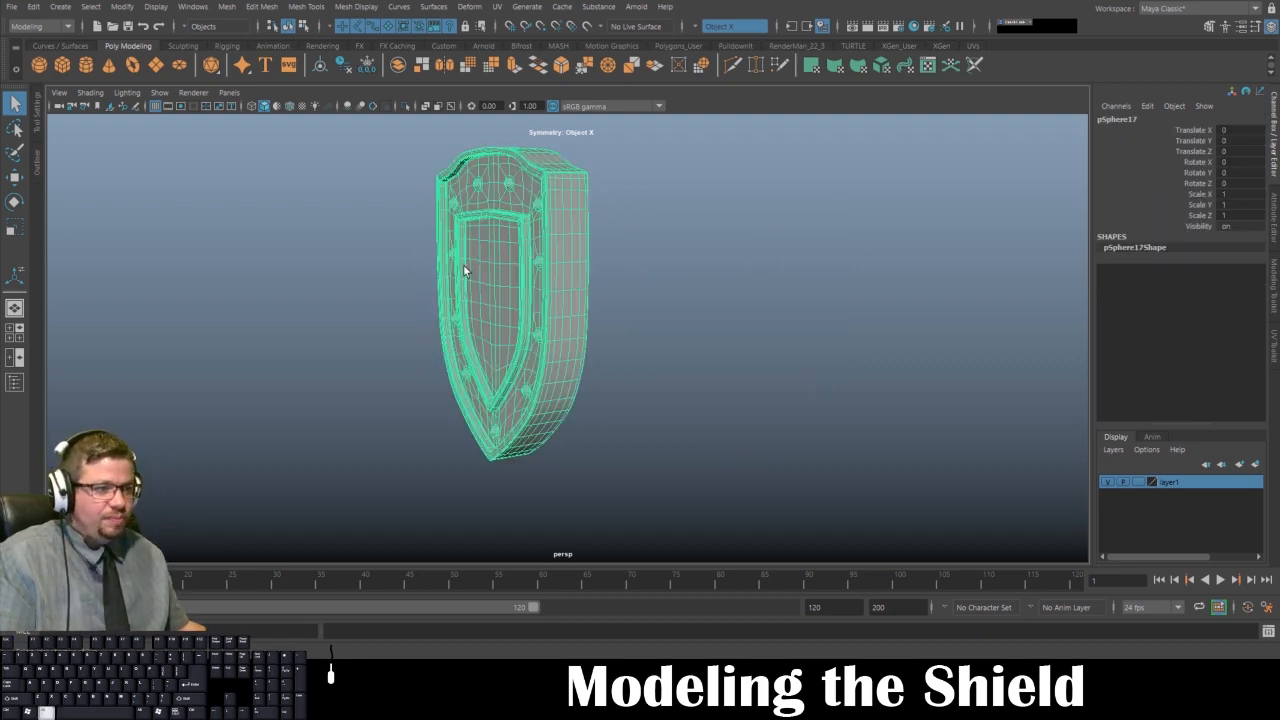
pyautogui.keyDown('alt'); pyautogui.moveTo(463, 264); pyautogui.dragTo(505, 327, button='right'); pyautogui.keyUp('alt')
pyautogui.keyDown('alt'); pyautogui.moveTo(505, 332); pyautogui.dragTo(478, 270); pyautogui.keyUp('alt')
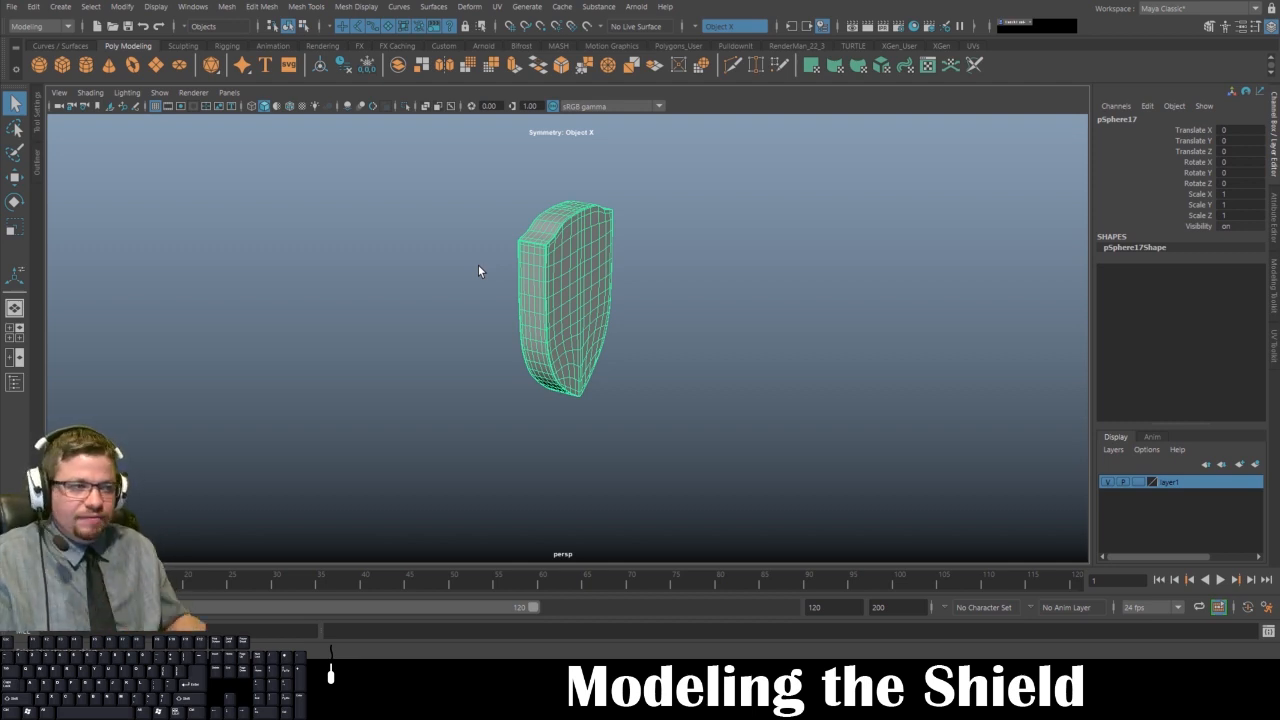
pyautogui.keyDown('alt'); pyautogui.moveTo(500, 263); pyautogui.dragTo(581, 351); pyautogui.keyUp('alt')
pyautogui.press('r')
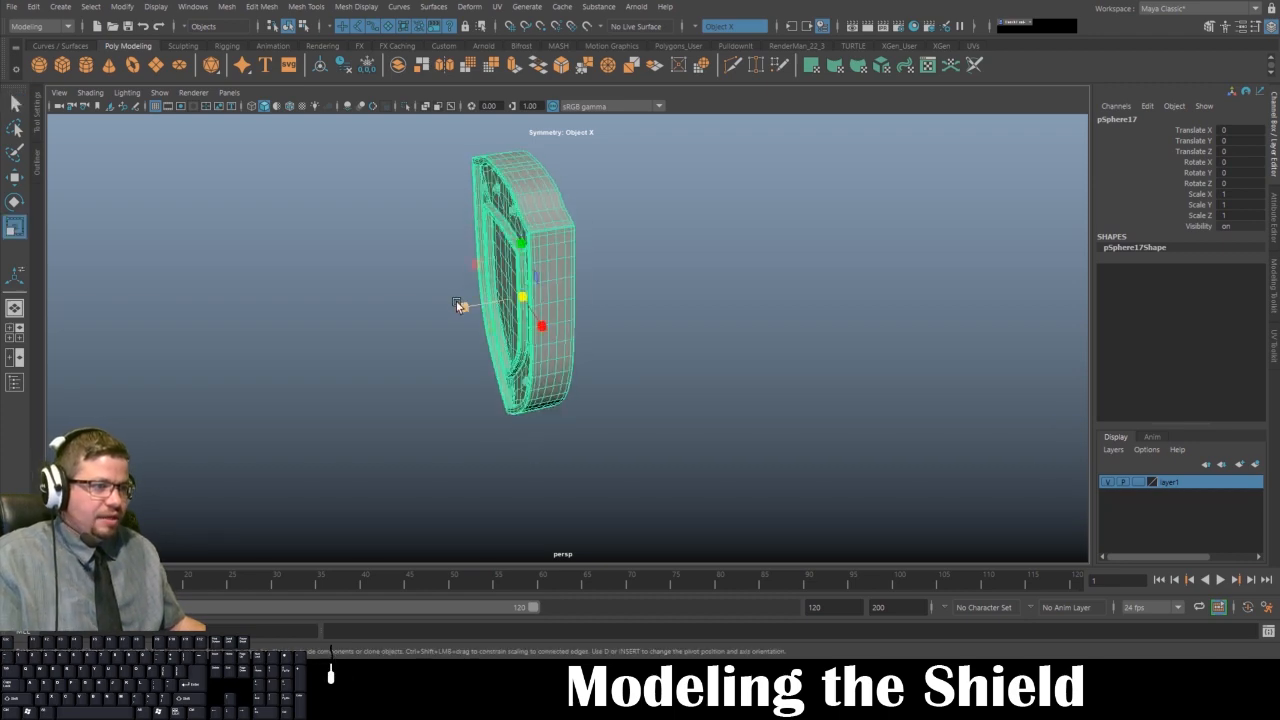
pyautogui.moveTo(458, 305); pyautogui.dragTo(592, 316)
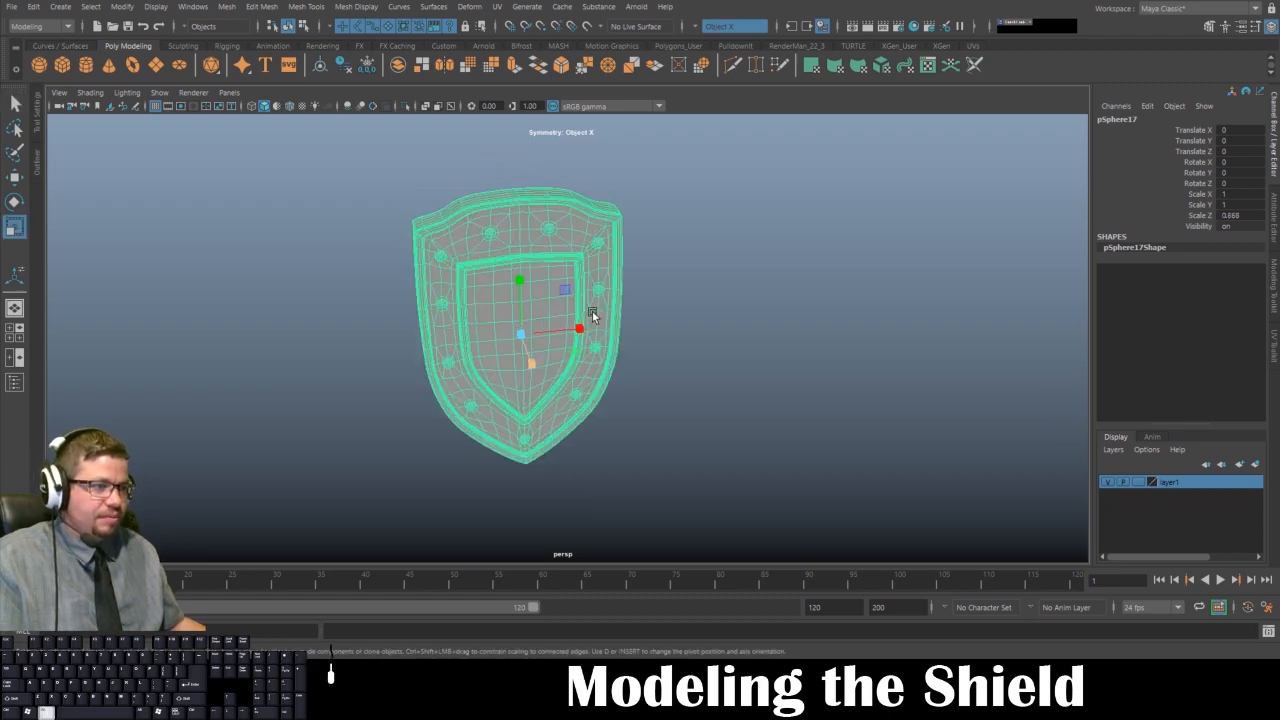
pyautogui.keyDown('alt'); pyautogui.moveTo(592, 315); pyautogui.dragTo(578, 403, button='right'); pyautogui.keyUp('alt')
pyautogui.keyDown('alt'); pyautogui.moveTo(578, 403); pyautogui.dragTo(704, 363); pyautogui.keyUp('alt')
pyautogui.hotkey('ctrl', 'z')
# - Try a stronger reduction of the shield's depth along Z with the Scale tool
pyautogui.keyDown('alt'); pyautogui.moveTo(716, 346); pyautogui.dragTo(635, 422, button='middle'); pyautogui.keyUp('alt')
pyautogui.keyDown('alt'); pyautogui.moveTo(635, 422); pyautogui.dragTo(566, 371, button='right'); pyautogui.keyUp('alt')
pyautogui.keyDown('alt'); pyautogui.moveTo(566, 371); pyautogui.dragTo(553, 410); pyautogui.keyUp('alt')
pyautogui.press('r')
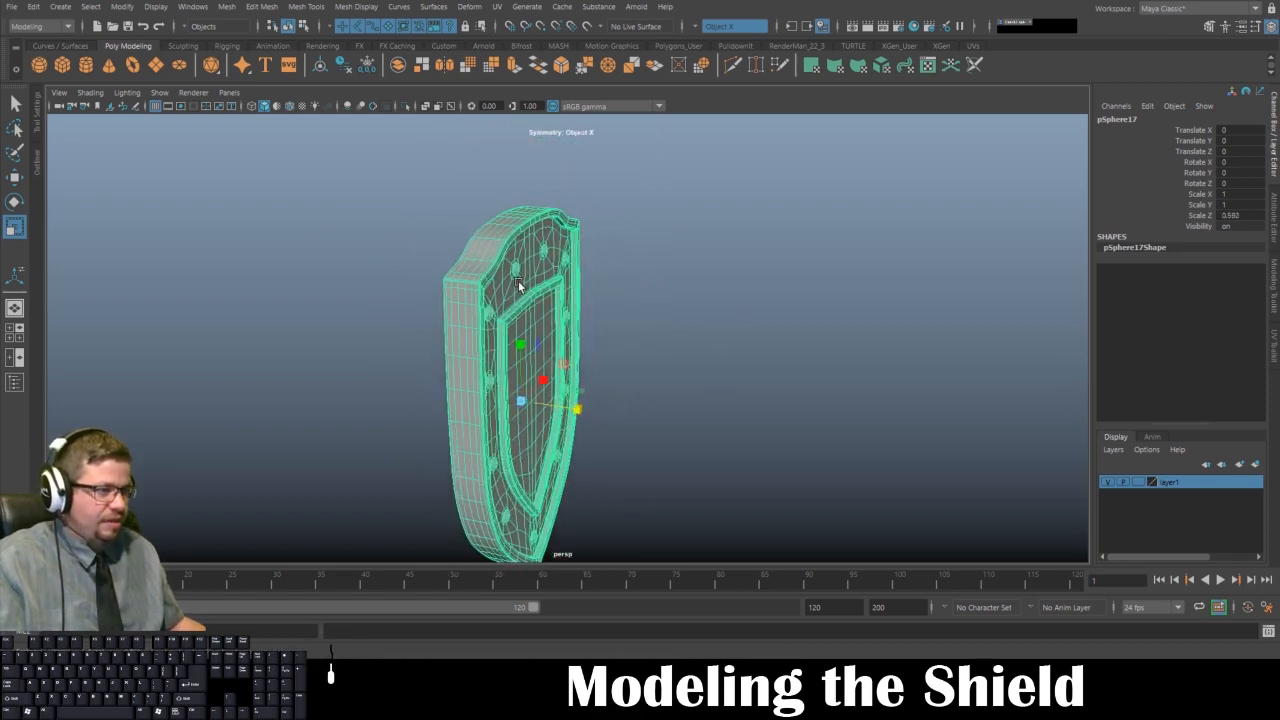
pyautogui.keyDown('alt'); pyautogui.moveTo(480, 322); pyautogui.dragTo(520, 354, button='right'); pyautogui.keyUp('alt')
pyautogui.keyDown('alt'); pyautogui.moveTo(520, 354); pyautogui.dragTo(574, 456, button='middle'); pyautogui.keyUp('alt')
pyautogui.keyDown('alt'); pyautogui.moveTo(574, 456); pyautogui.dragTo(443, 349, button='right'); pyautogui.keyUp('alt')
pyautogui.keyDown('alt'); pyautogui.moveTo(443, 349); pyautogui.dragTo(503, 374); pyautogui.keyUp('alt')
pyautogui.keyDown('alt'); pyautogui.moveTo(503, 374); pyautogui.dragTo(279, 147, button='right'); pyautogui.keyUp('alt')
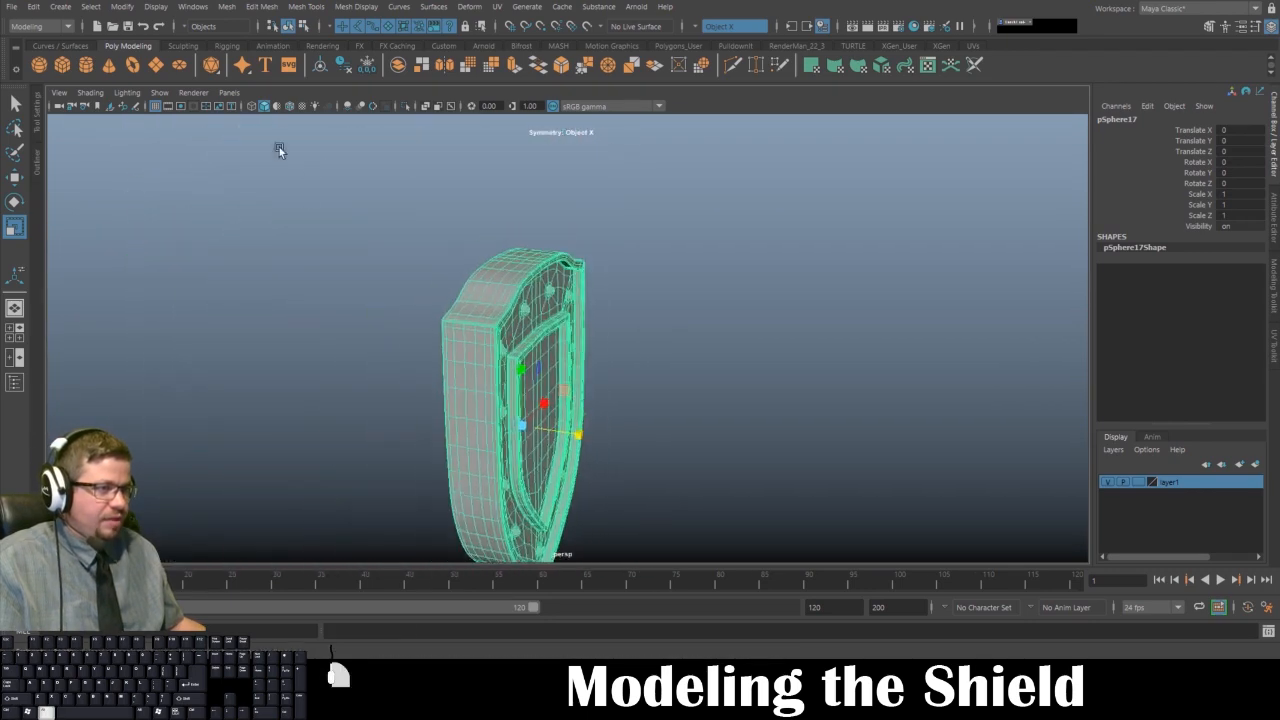
# - Examine the shield's thickness and flat back from the side, rear and front
pyautogui.keyDown('alt'); pyautogui.moveTo(279, 147); pyautogui.dragTo(530, 328); pyautogui.keyUp('alt')
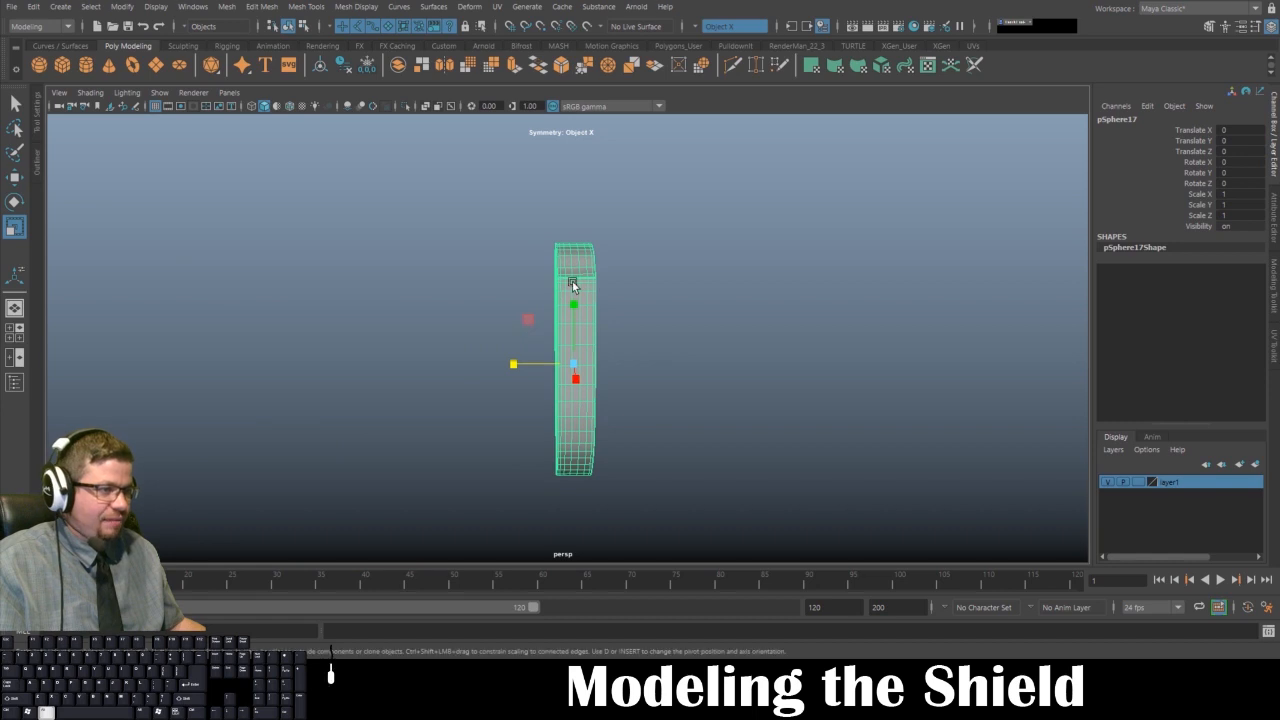
pyautogui.keyDown('alt'); pyautogui.moveTo(572, 285); pyautogui.dragTo(574, 268); pyautogui.keyUp('alt')
pyautogui.moveTo(591, 255); pyautogui.dragTo(594, 288, button='right')
pyautogui.keyDown('alt'); pyautogui.moveTo(653, 323); pyautogui.dragTo(447, 313); pyautogui.keyUp('alt')
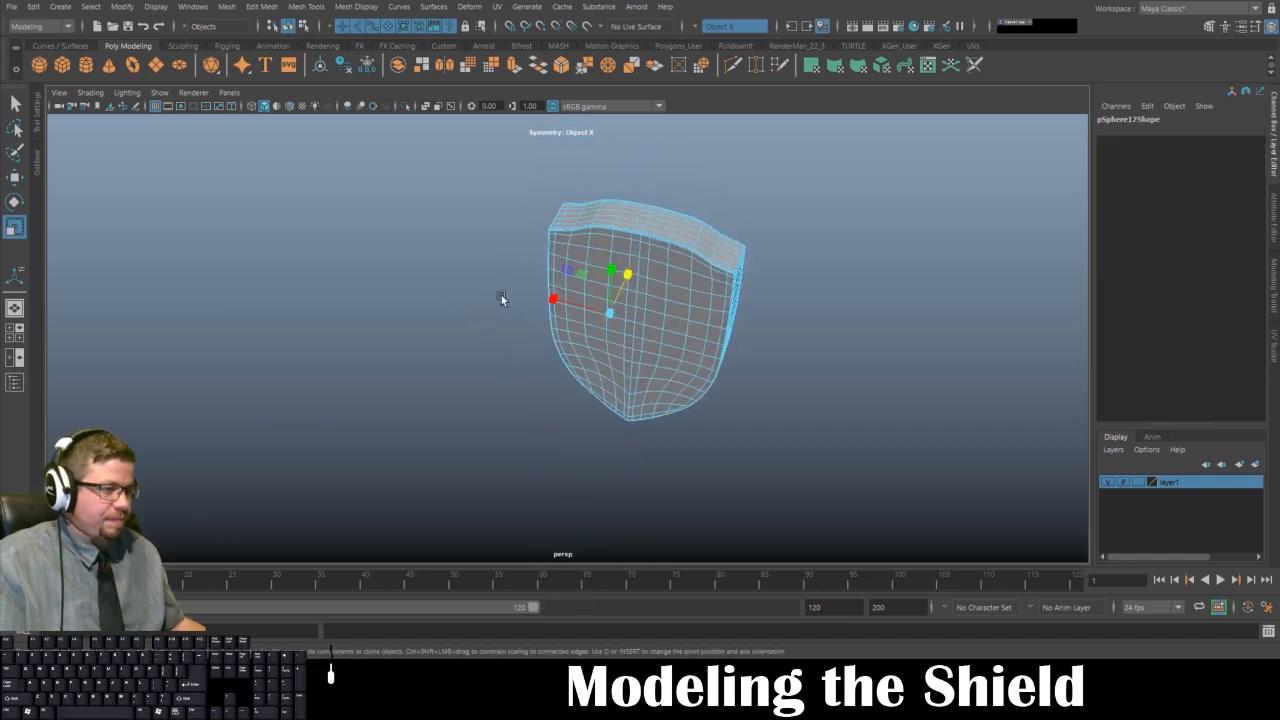
pyautogui.keyDown('alt'); pyautogui.moveTo(576, 312); pyautogui.dragTo(536, 193); pyautogui.keyUp('alt')
pyautogui.moveTo(540, 214); pyautogui.dragTo(594, 196, button='right')
pyautogui.keyDown('alt'); pyautogui.moveTo(563, 254); pyautogui.dragTo(514, 206); pyautogui.keyUp('alt')
pyautogui.keyDown('alt'); pyautogui.moveTo(526, 204); pyautogui.dragTo(583, 290, button='middle'); pyautogui.keyUp('alt')
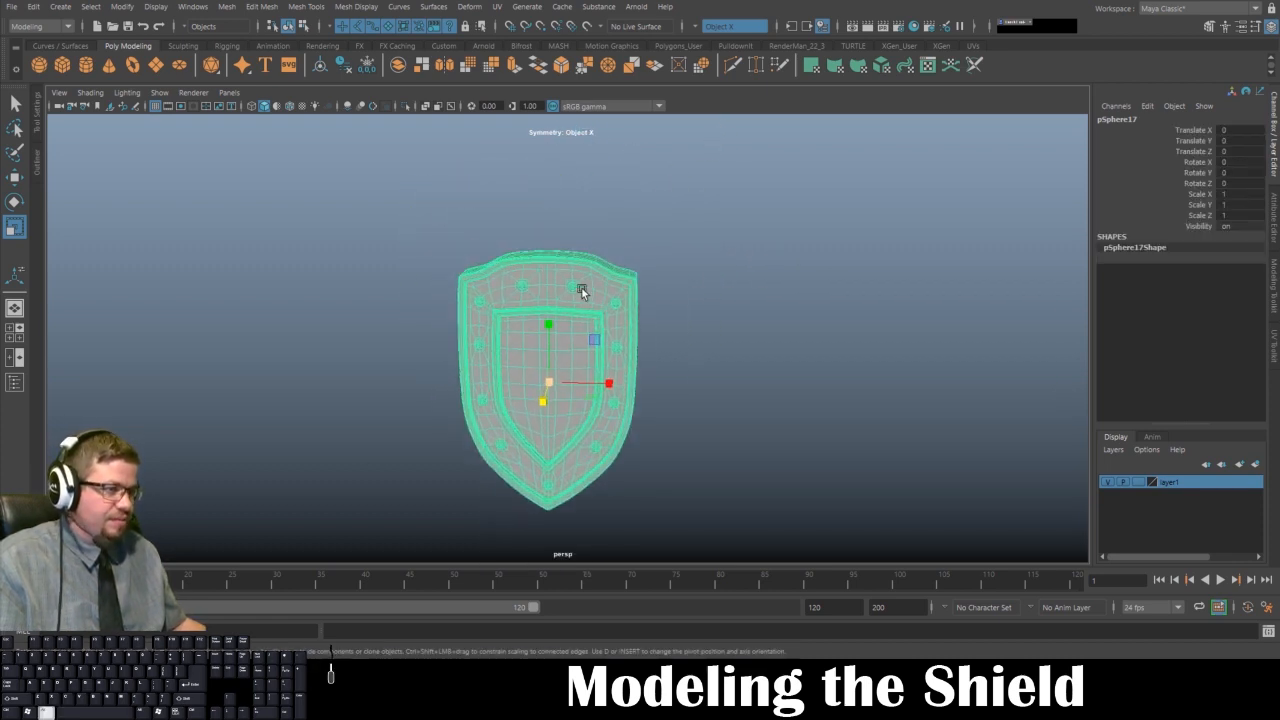
# - Select the shield's vertical centre edge loop and turn on soft selection
pyautogui.scroll(5, 526, 250)
pyautogui.moveTo(525, 246); pyautogui.dragTo(520, 217, button='right')
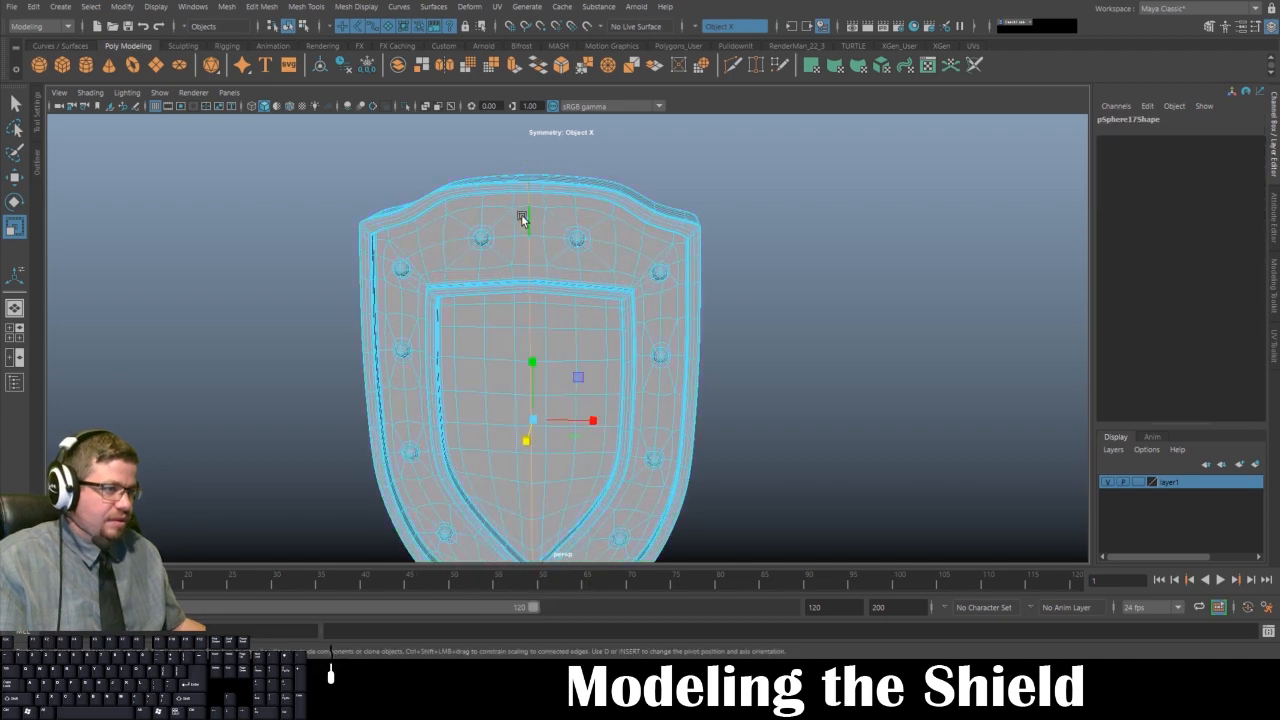
pyautogui.moveTo(511, 256)
pyautogui.keyDown('alt'); pyautogui.mouseDown()
pyautogui.moveTo(506, 417)
pyautogui.moveTo(526, 266)
pyautogui.mouseUp(); pyautogui.keyUp('alt')
pyautogui.click(526, 266)
pyautogui.press('b')
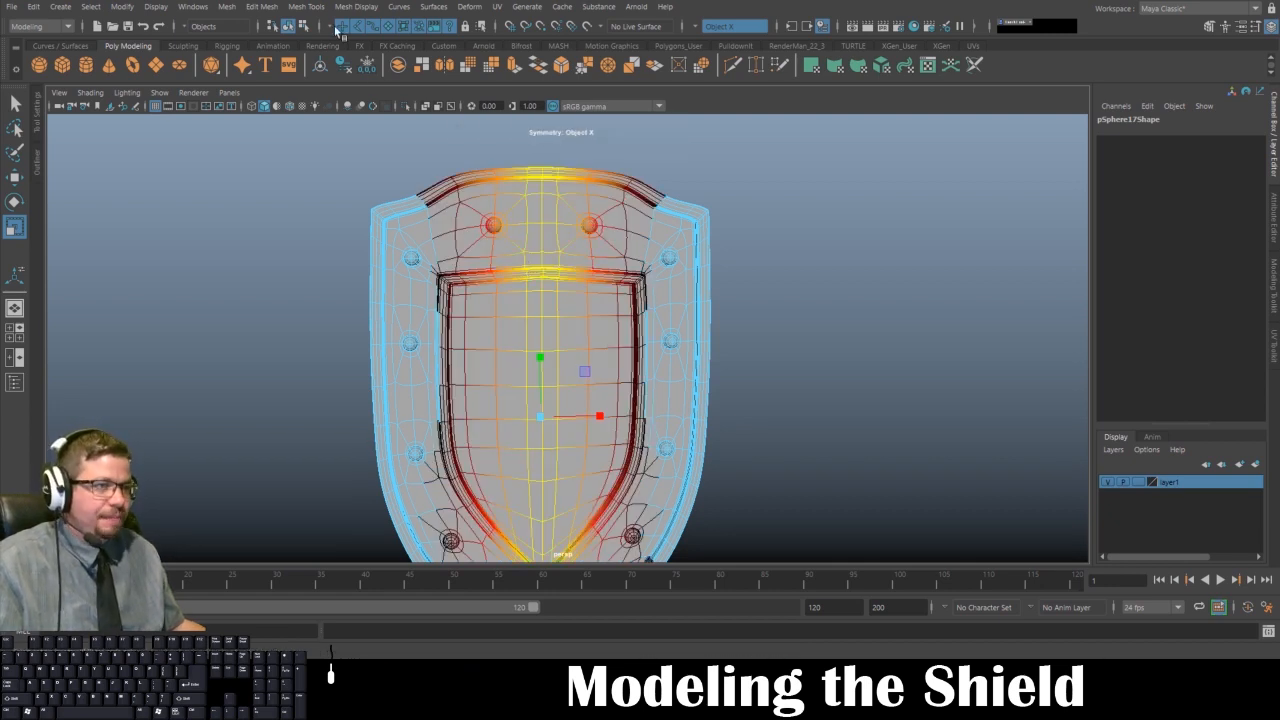
pyautogui.click(307, 7)
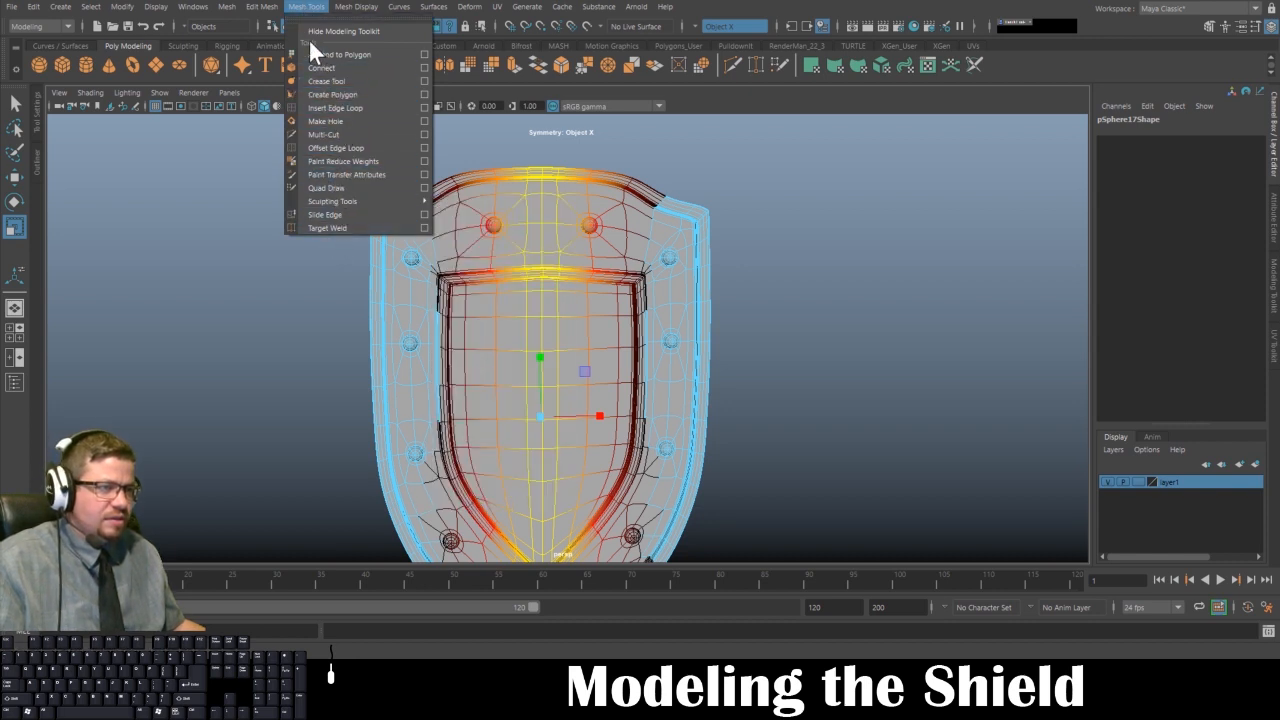
pyautogui.moveTo(262, 7)
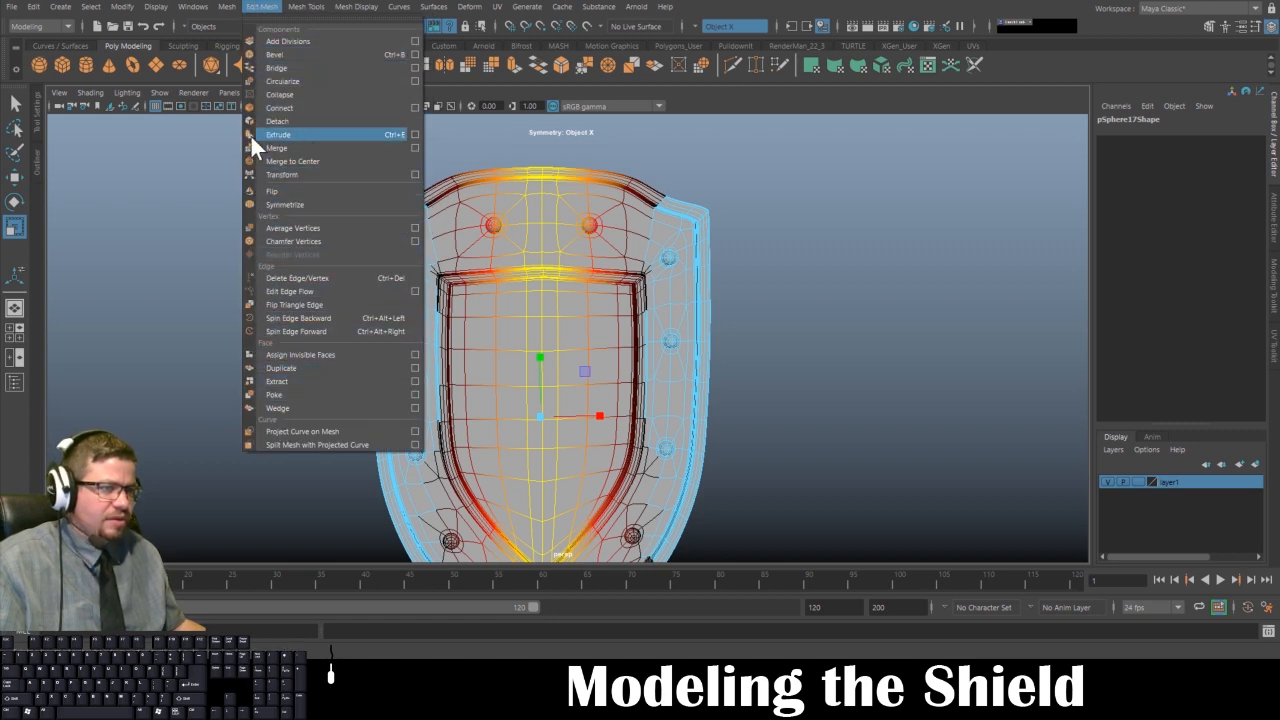
pyautogui.moveTo(222, 5)
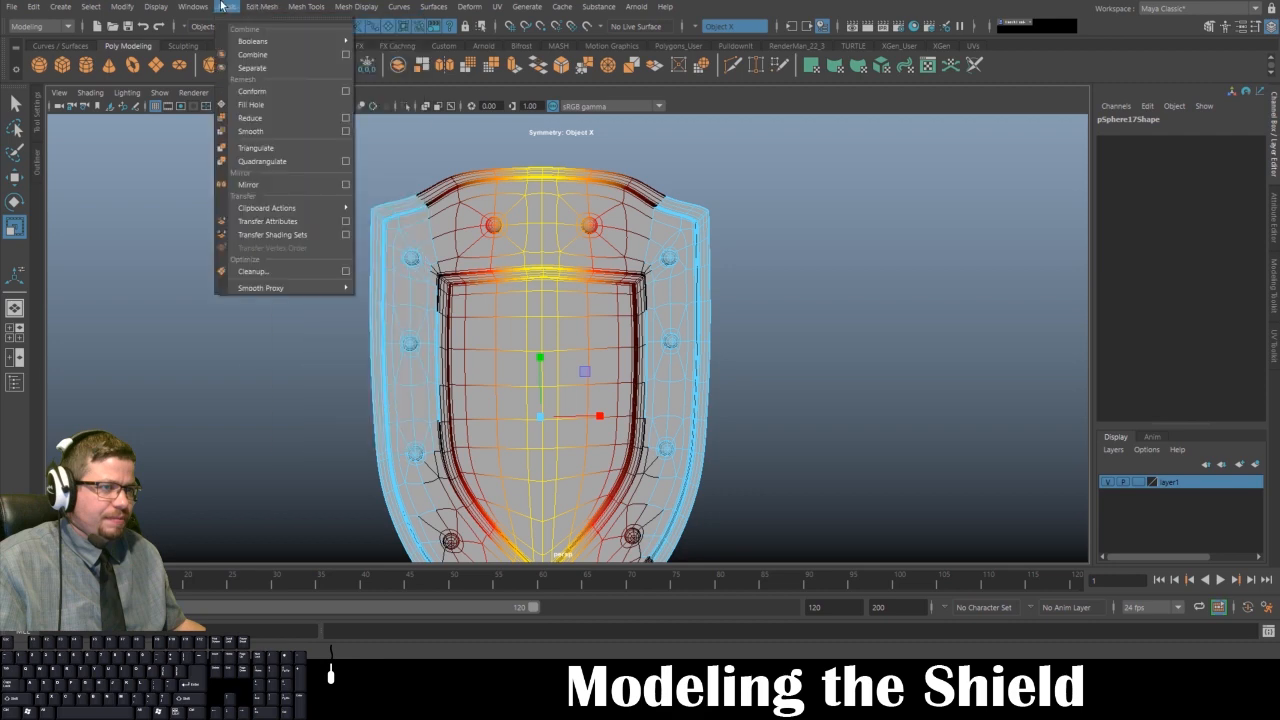
pyautogui.click(220, 7)
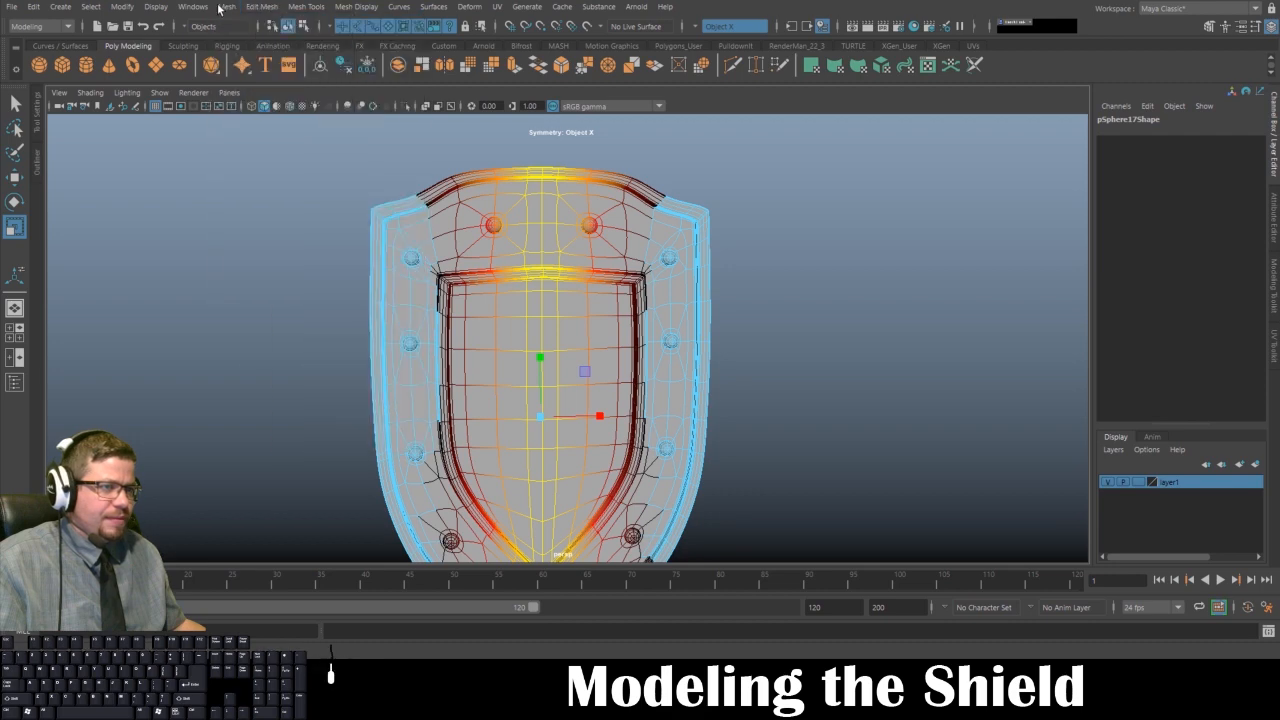
pyautogui.click(376, 9)
pyautogui.click(376, 9)
pyautogui.click(376, 9)
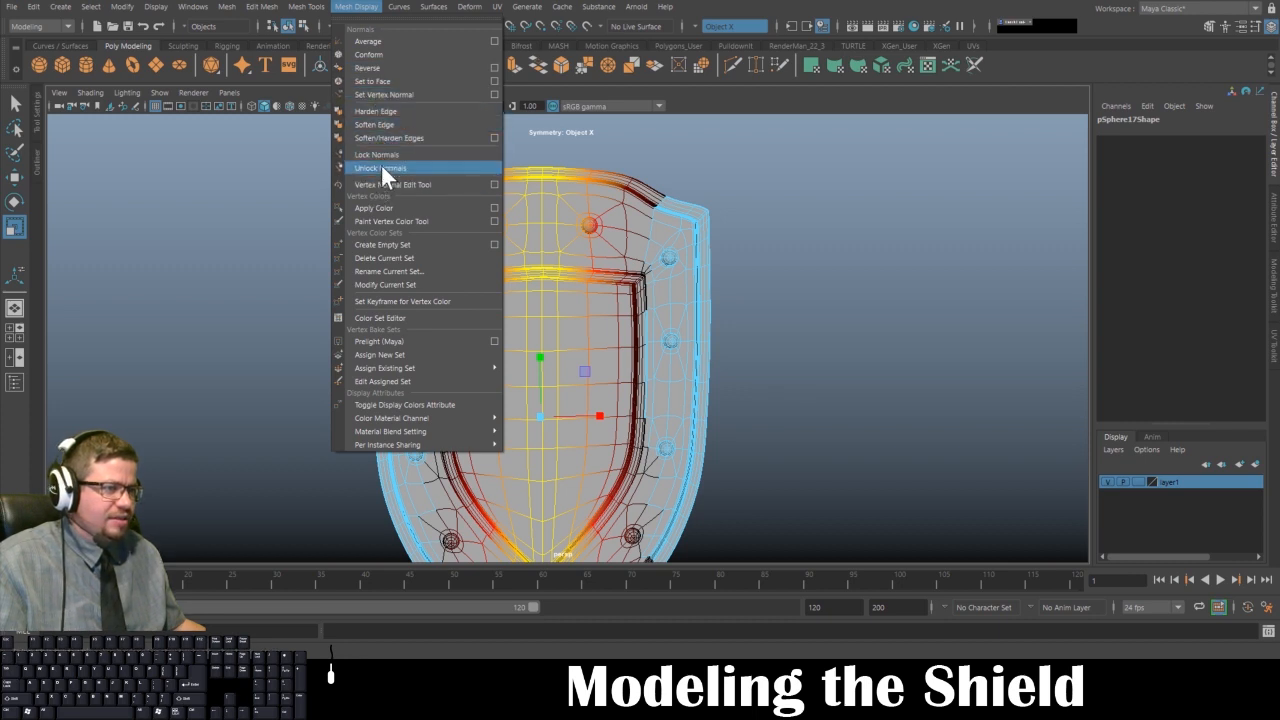
pyautogui.click(343, 11)
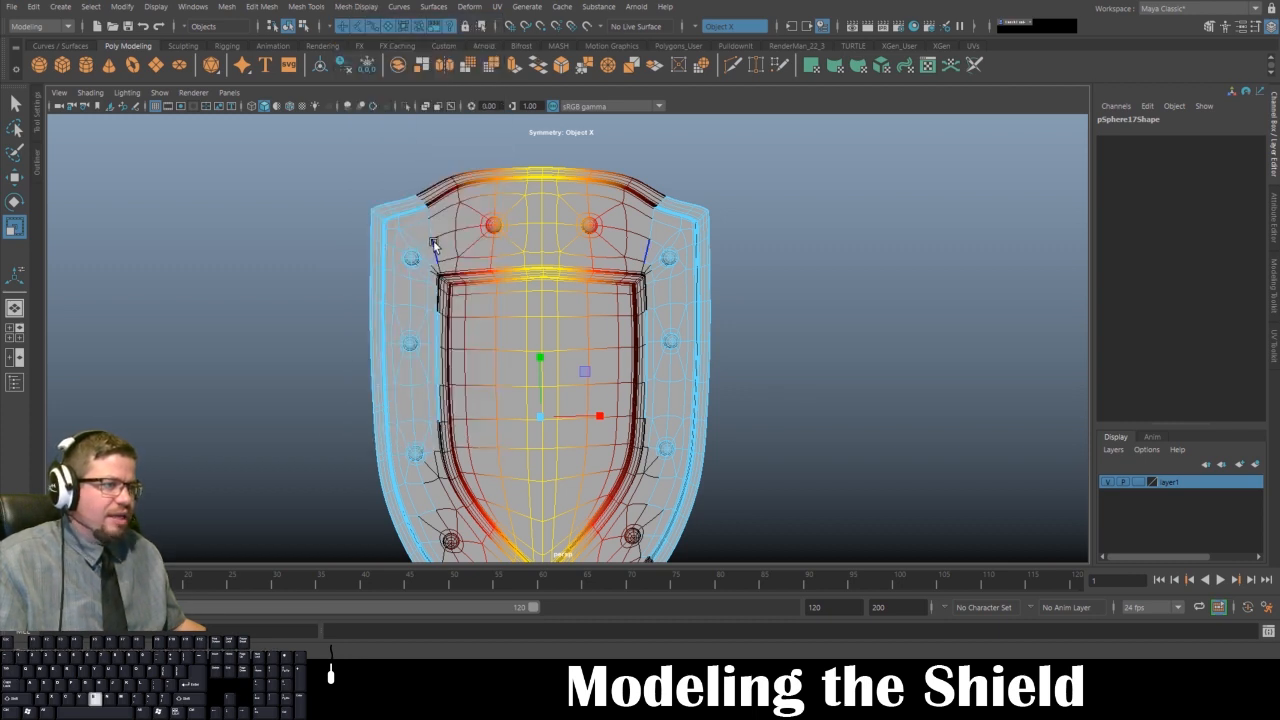
# - Compare the centre edge loop with soft selection off and on, leaving it enabled
pyautogui.press('b')
pyautogui.press('b')
pyautogui.press('b')
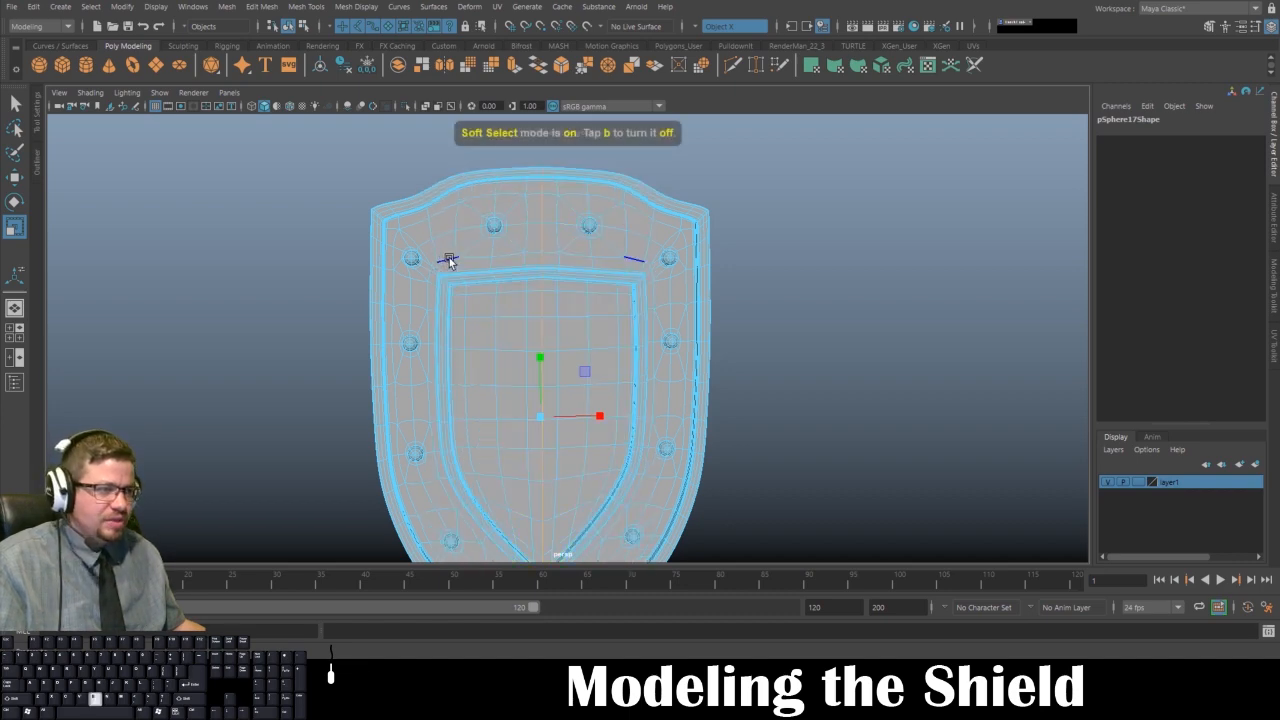
pyautogui.press('b')
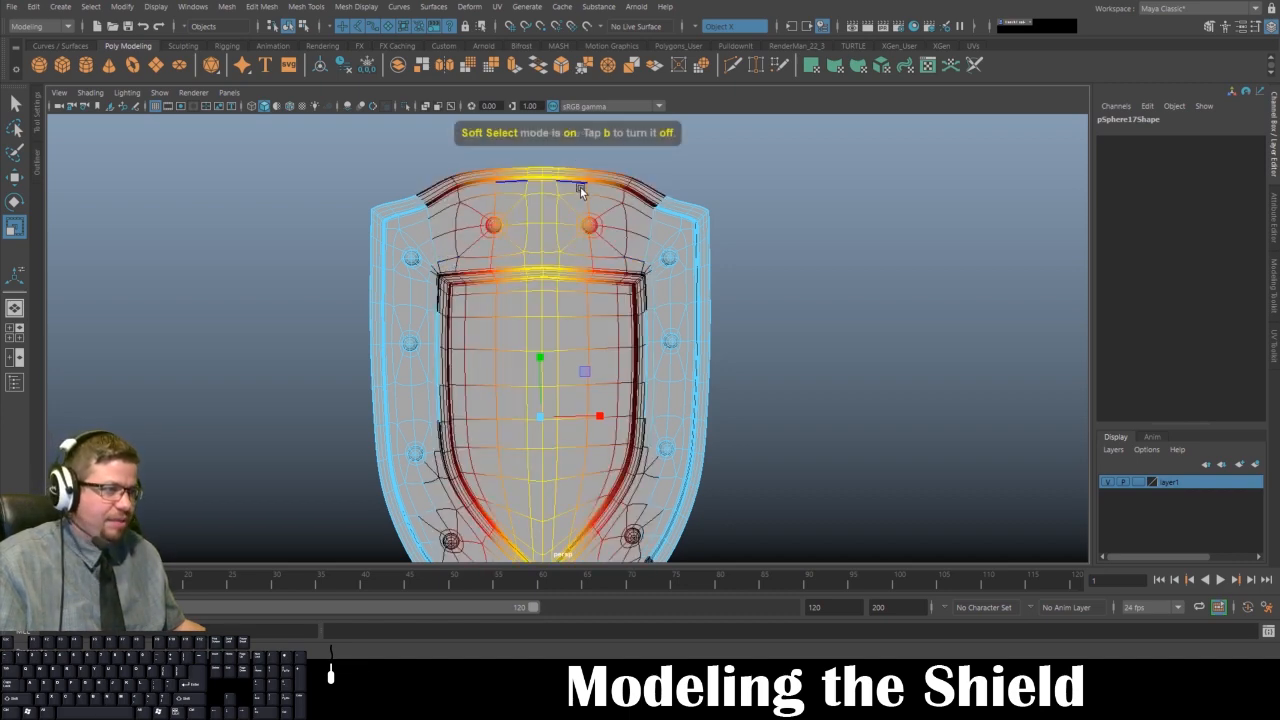
pyautogui.press('b')
pyautogui.click(624, 242)
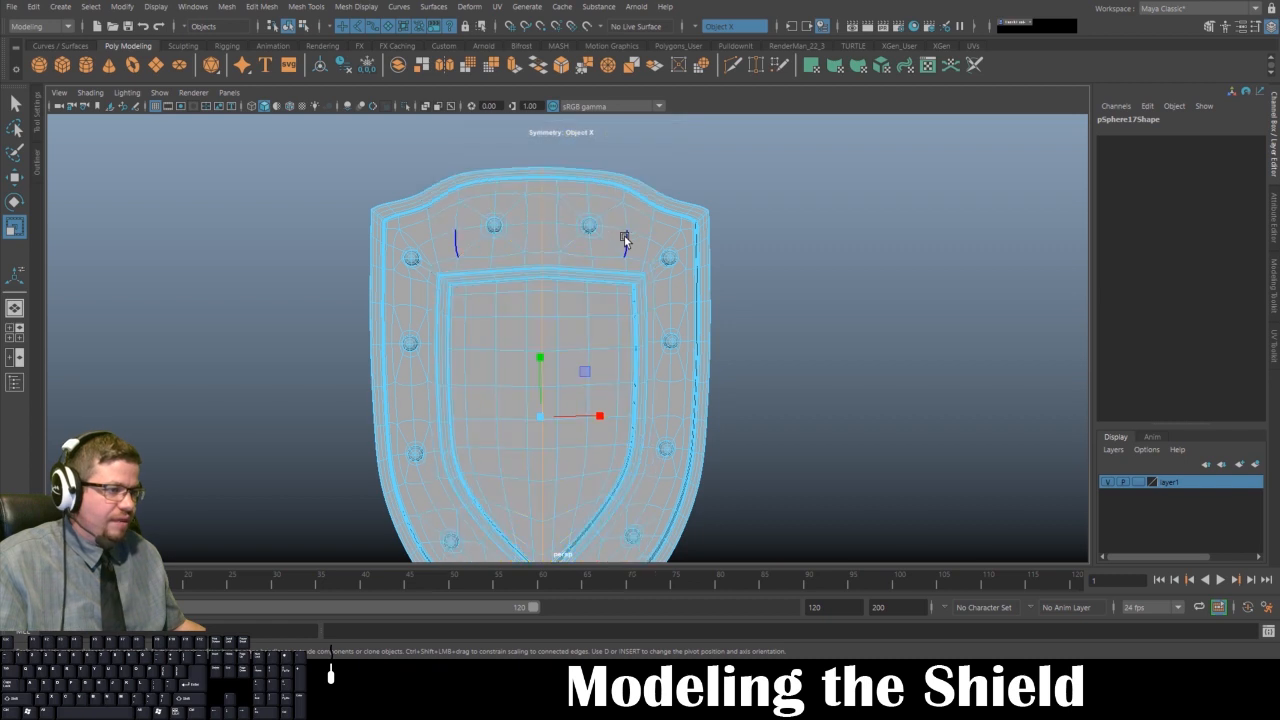
pyautogui.press('b')
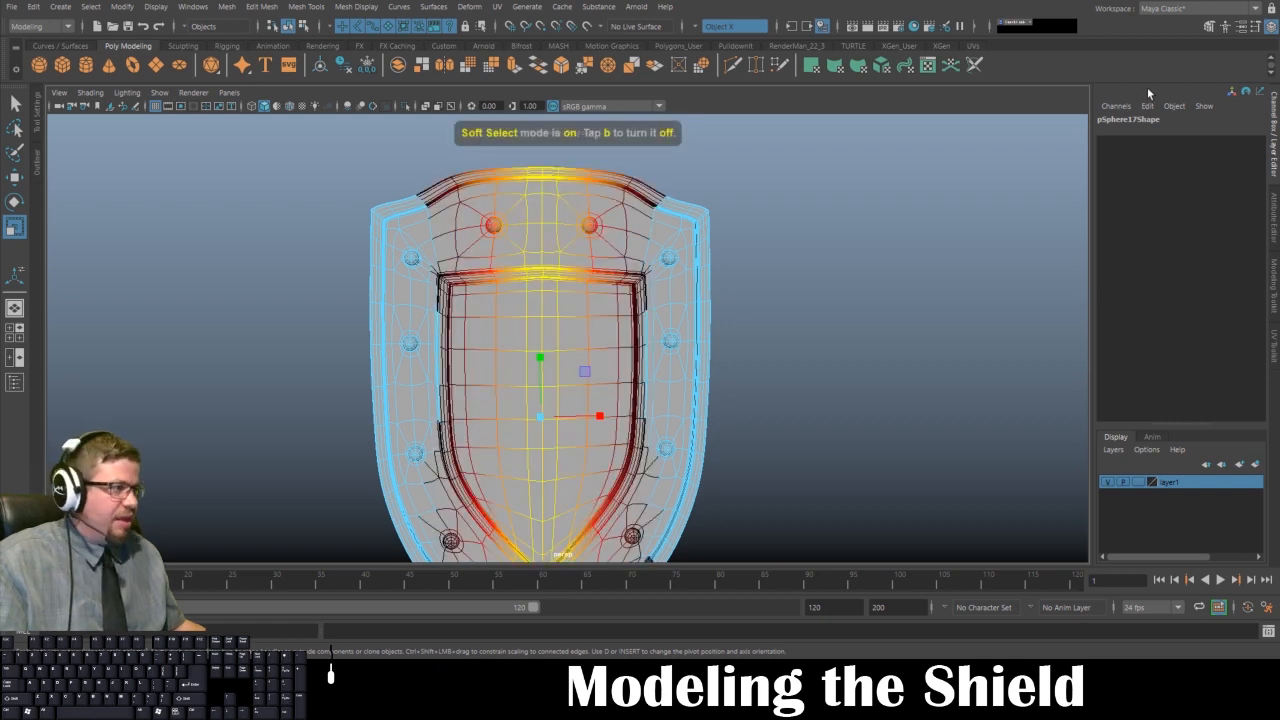
# - Display the Move tool's settings and widen the soft selection falloff across the shield's full width
pyautogui.click(1257, 30)
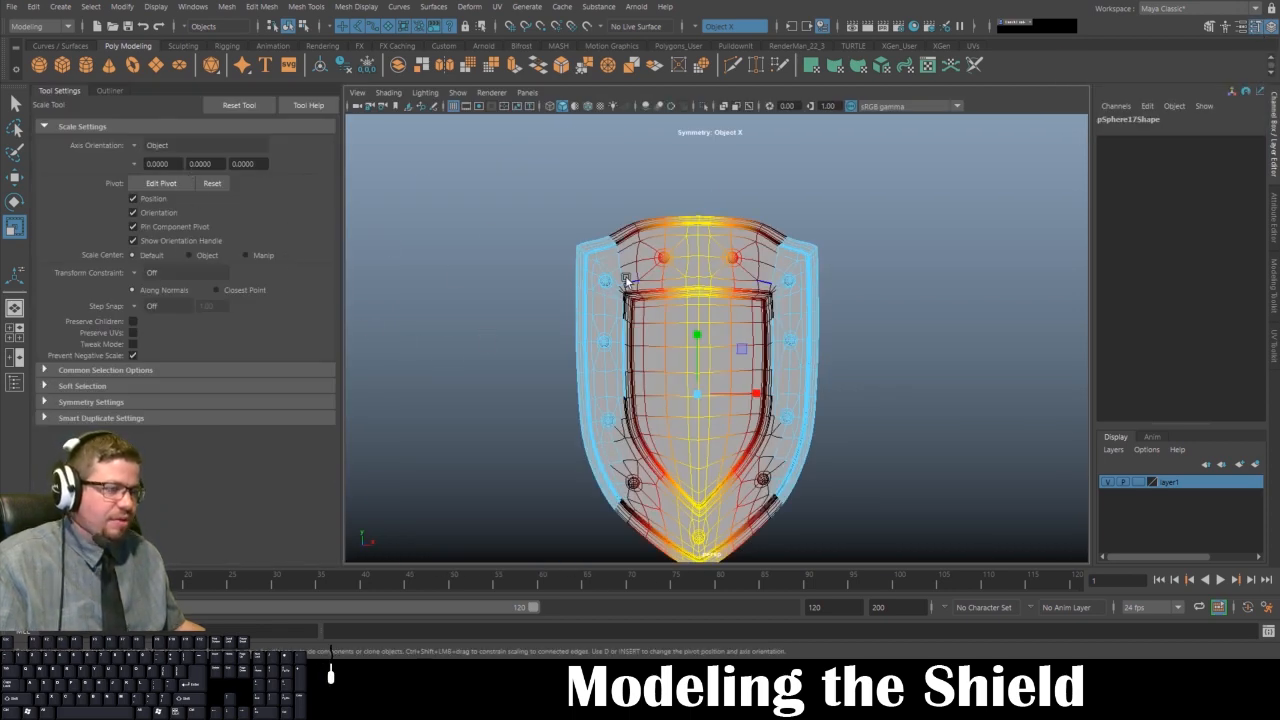
pyautogui.press('w')
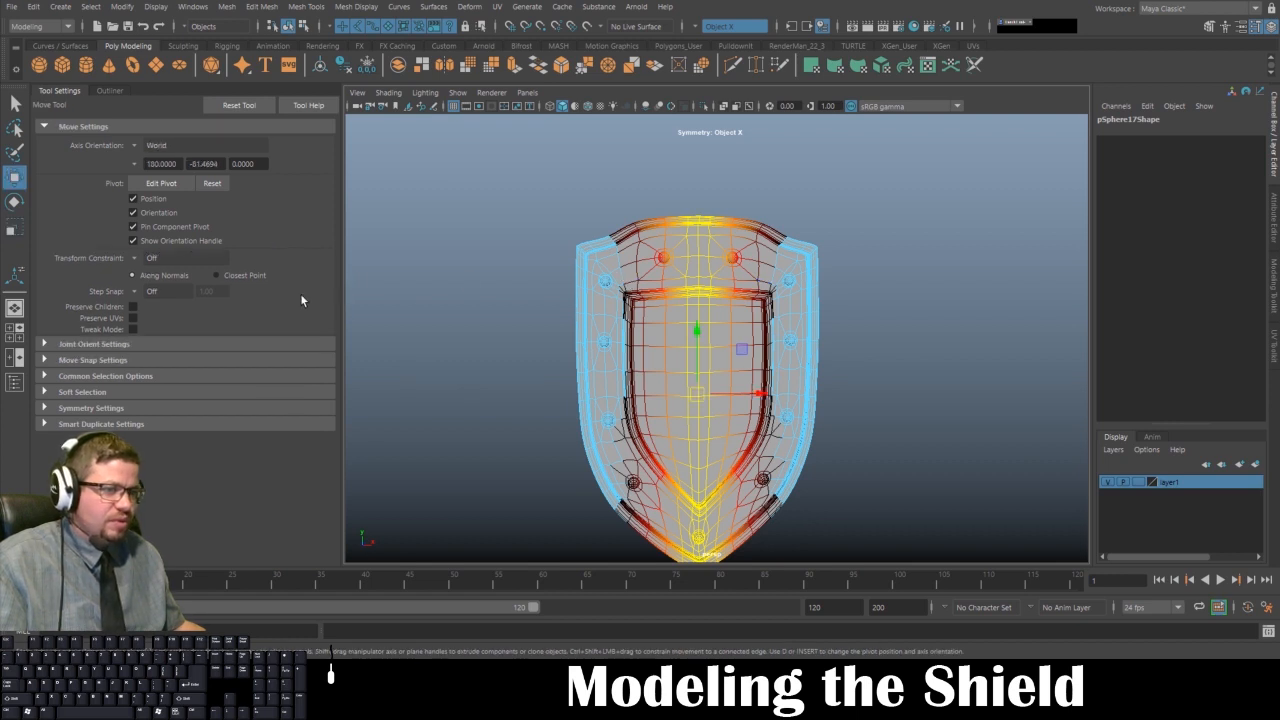
pyautogui.press('b')
pyautogui.press('b')
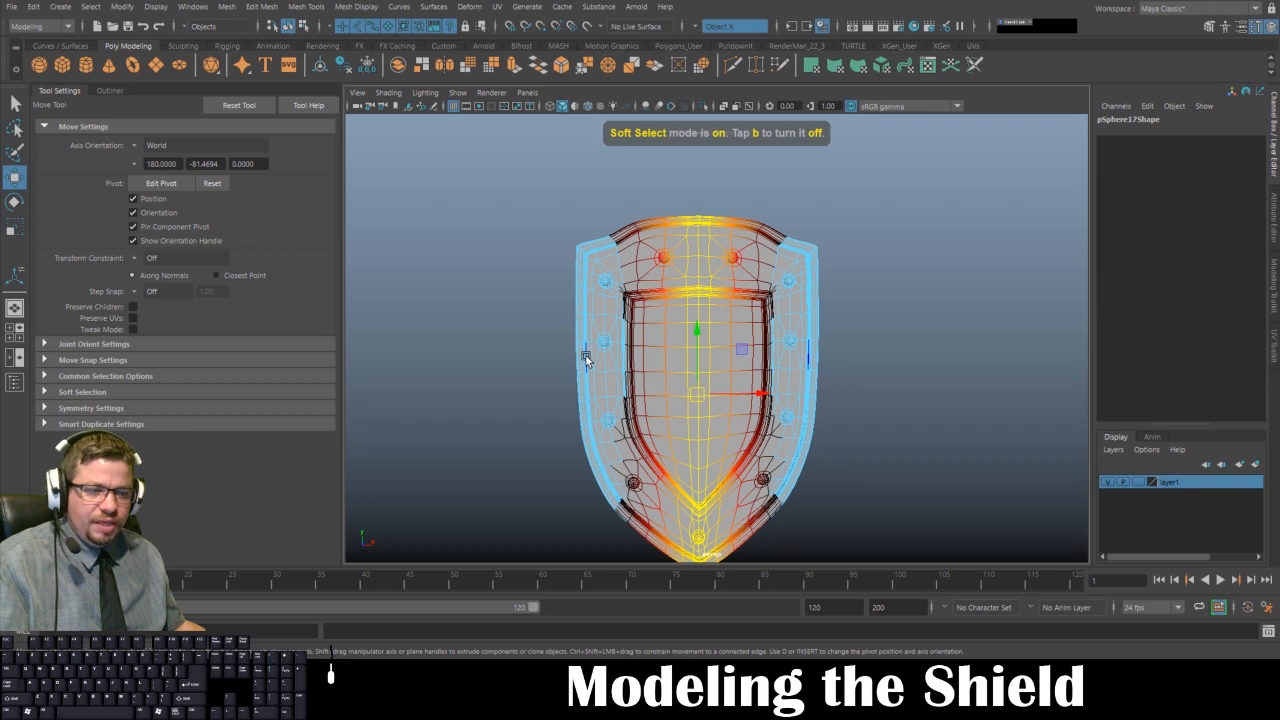
pyautogui.press('b')
pyautogui.moveTo(660, 368); pyautogui.dragTo(763, 421)
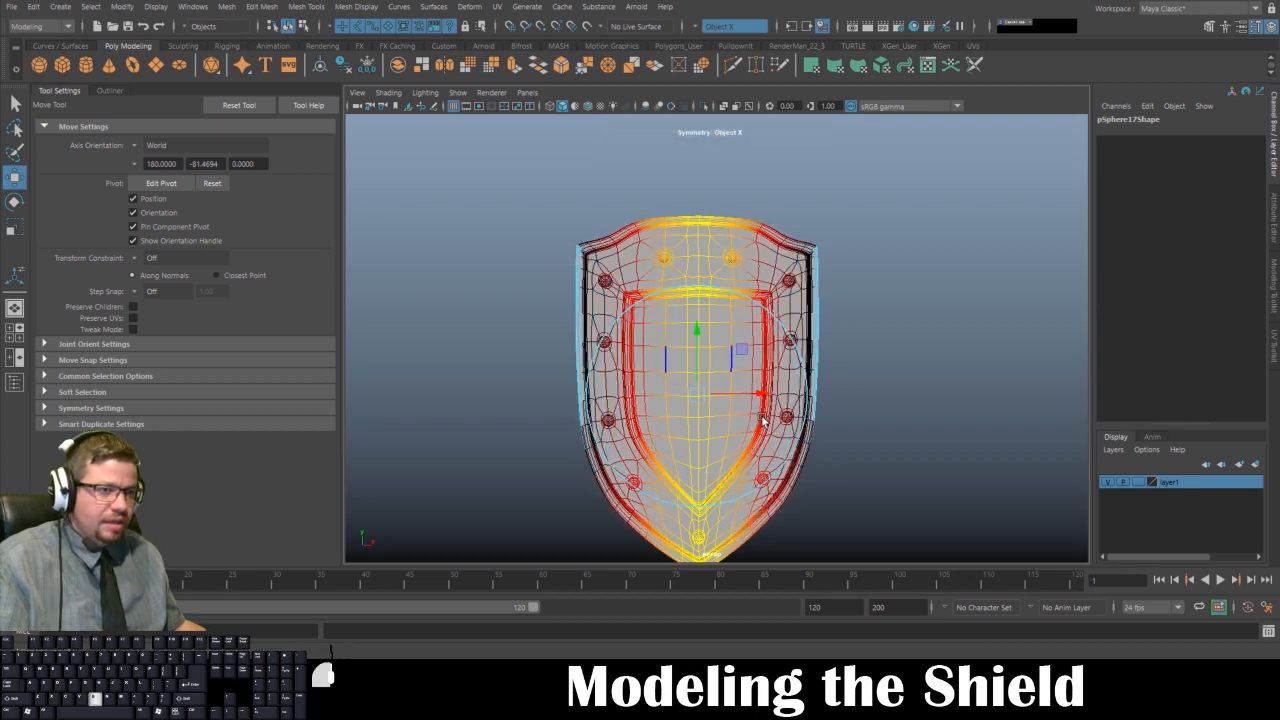
pyautogui.click(110, 90)
pyautogui.click(71, 88)
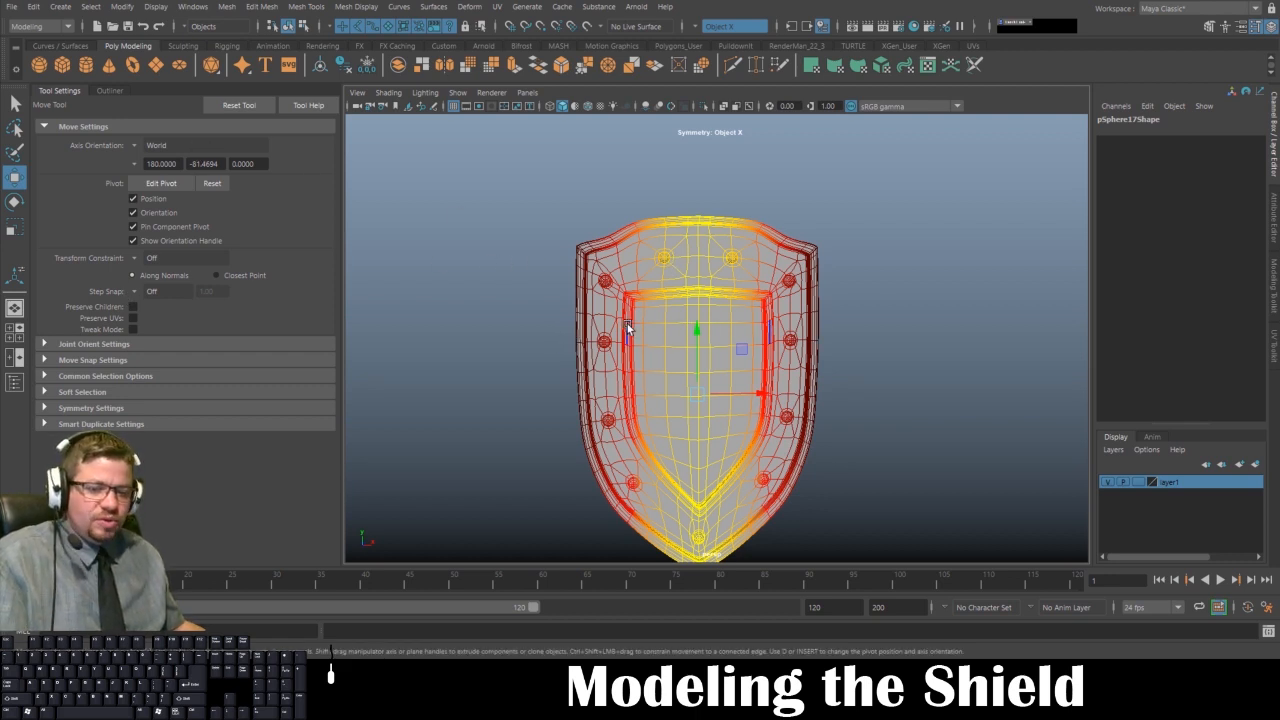
# - Try to curve the shield by pulling its soft-selected vertical centre edge loop outward
pyautogui.moveTo(680, 332); pyautogui.dragTo(620, 297)
pyautogui.moveTo(631, 299); pyautogui.dragTo(828, 423)
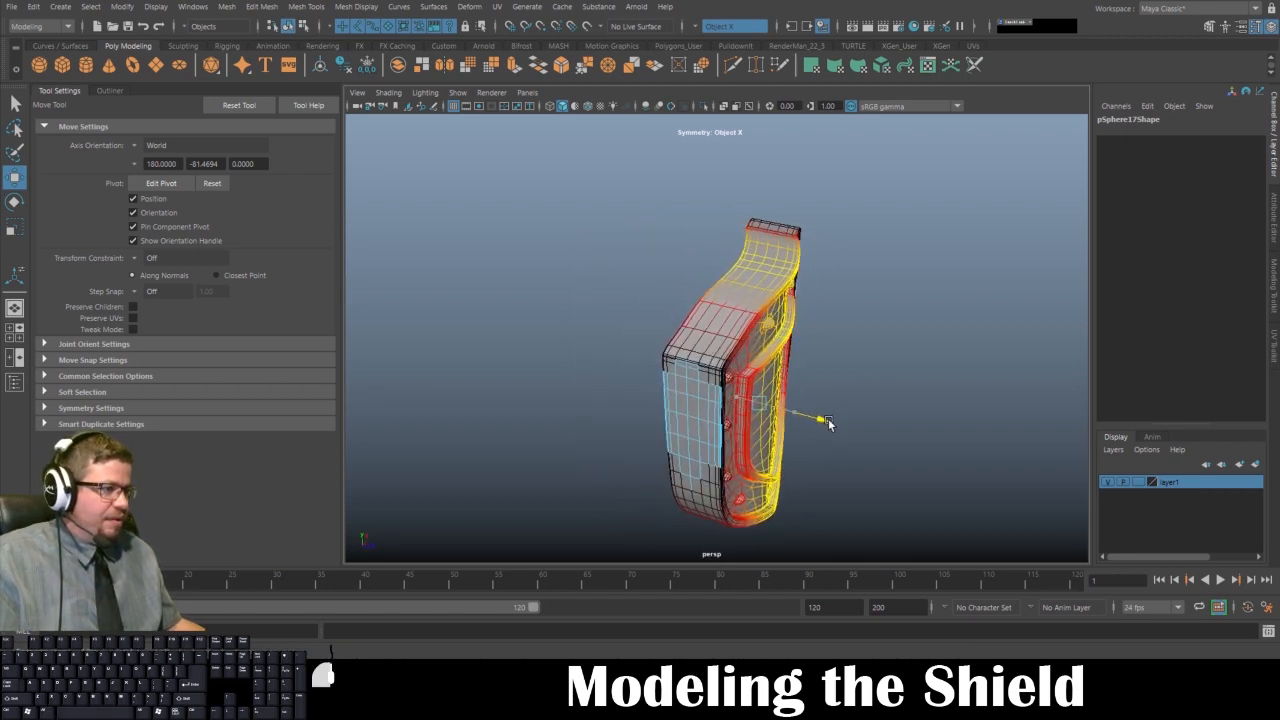
pyautogui.hotkey('ctrl', 'z')
pyautogui.moveTo(745, 373); pyautogui.dragTo(640, 454)
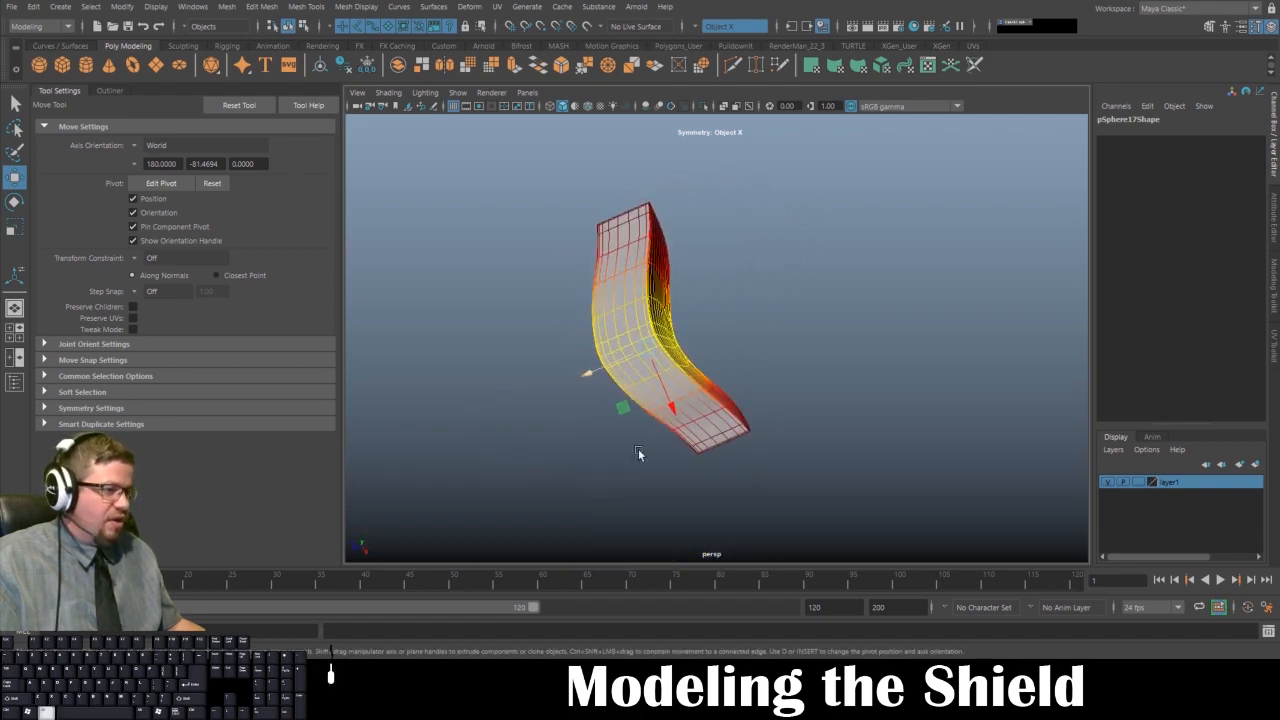
# - Undo the trial outward bends of the shield, back to its flat shape
pyautogui.keyDown('alt'); pyautogui.moveTo(614, 287); pyautogui.dragTo(653, 245); pyautogui.keyUp('alt')
pyautogui.moveTo(653, 245); pyautogui.dragTo(738, 203, button='right')
pyautogui.moveTo(738, 203)
pyautogui.keyDown('alt'); pyautogui.mouseDown()
pyautogui.moveTo(570, 273)
pyautogui.moveTo(503, 361)
pyautogui.moveTo(666, 256)
pyautogui.moveTo(640, 290)
pyautogui.moveTo(657, 240)
pyautogui.moveTo(718, 281)
pyautogui.moveTo(737, 206)
pyautogui.moveTo(726, 209)
pyautogui.mouseUp(); pyautogui.keyUp('alt')
pyautogui.hotkey('ctrl', 'z')
pyautogui.hotkey('ctrl', 'z')
pyautogui.hotkey('ctrl', 'z')
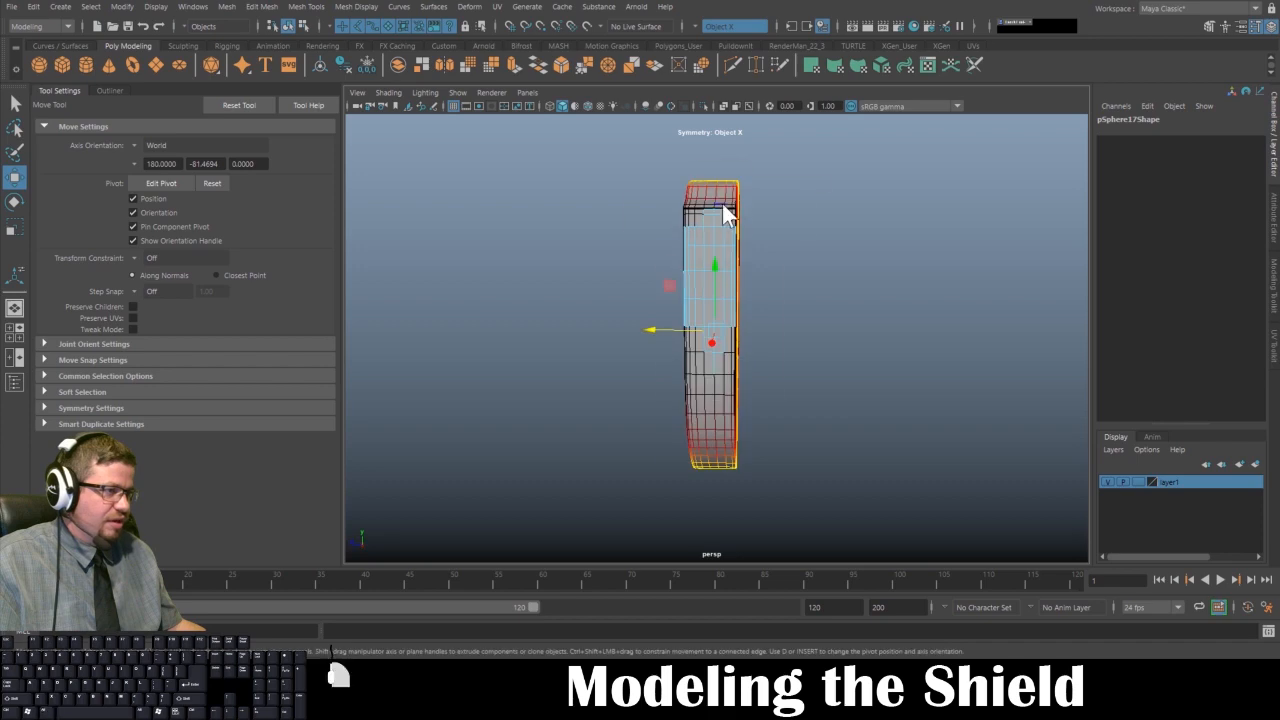
# - Select the vertices along the shield's rear face in the side view and narrow the soft selection falloff
pyautogui.click(768, 323)
pyautogui.press('space')
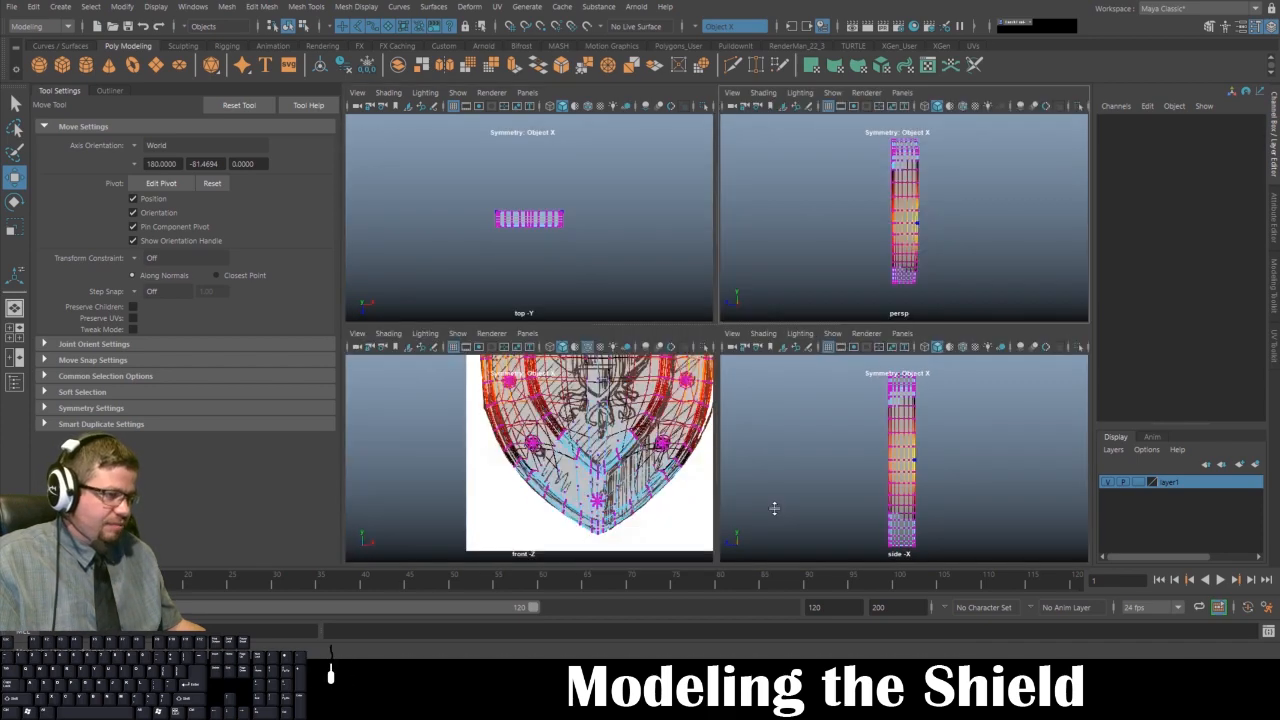
pyautogui.press('space')
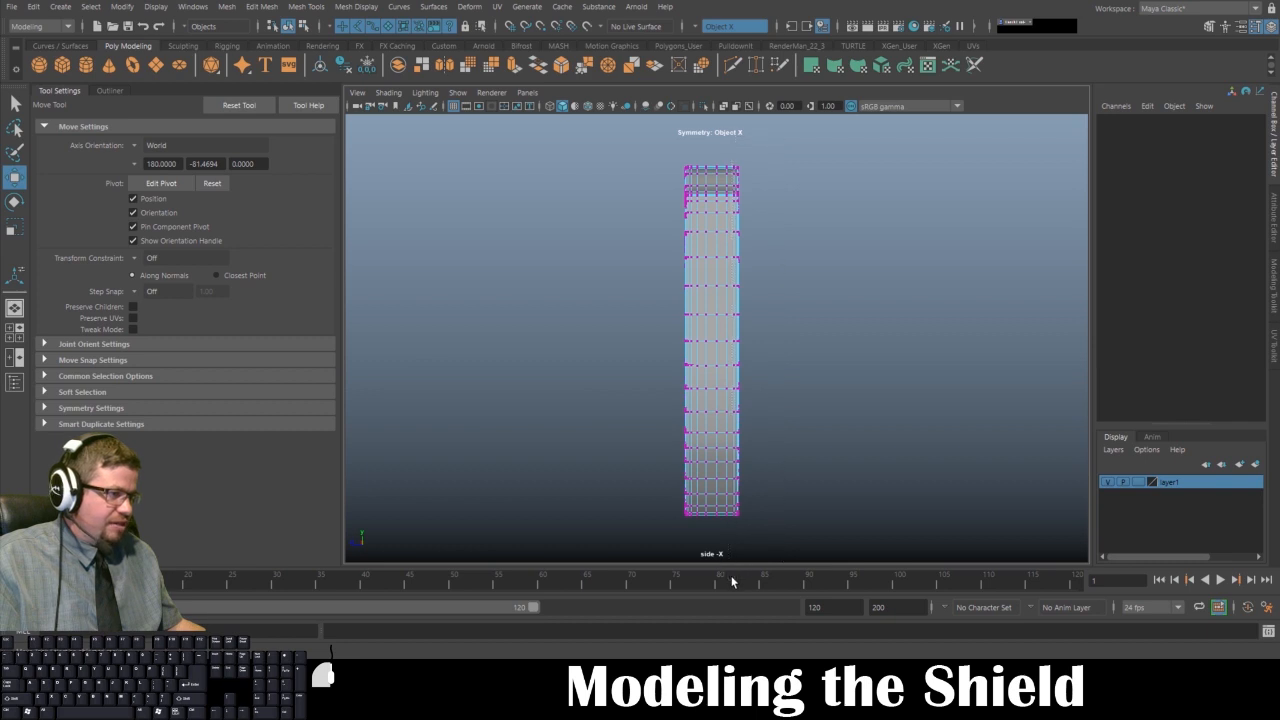
pyautogui.moveTo(732, 580); pyautogui.dragTo(732, 576)
pyautogui.press('b')
pyautogui.moveTo(744, 460); pyautogui.dragTo(657, 461)
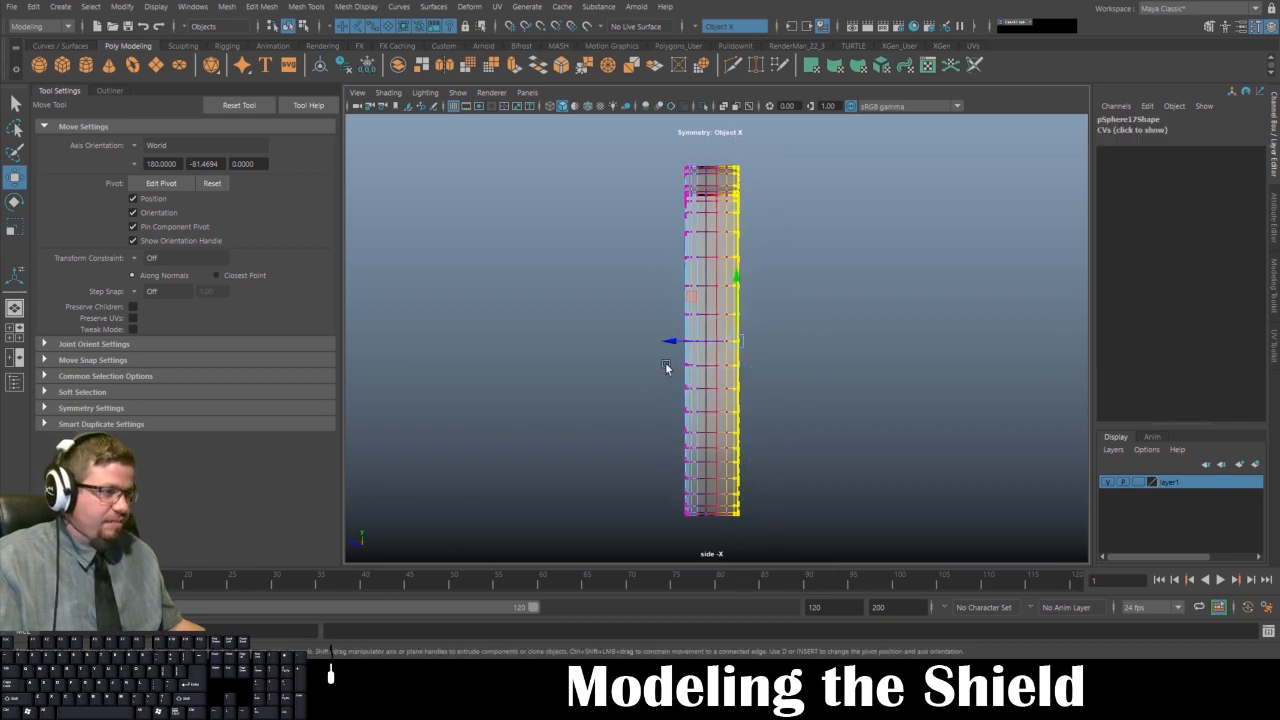
# - Examine the selected rear vertices and their falloff from several angles in the perspective view
pyautogui.press('space')
pyautogui.keyDown('alt'); pyautogui.moveTo(786, 294); pyautogui.dragTo(862, 195); pyautogui.keyUp('alt')
pyautogui.press('space')
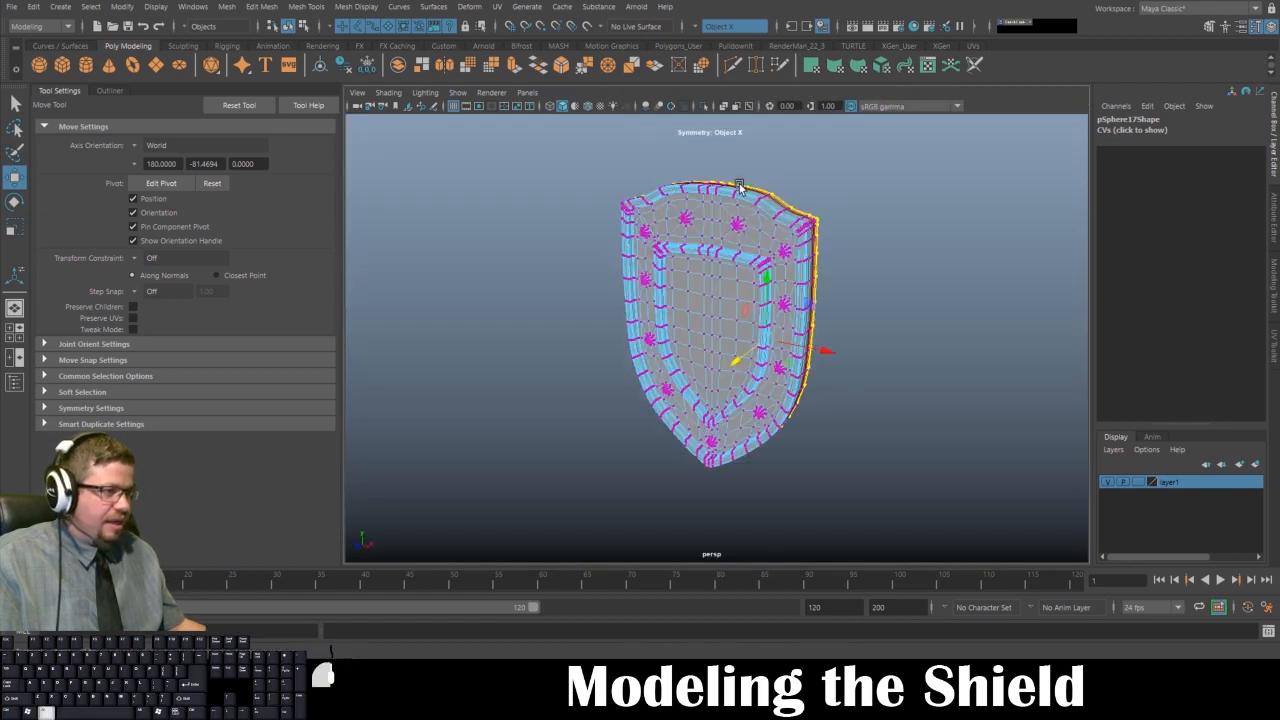
pyautogui.keyDown('alt'); pyautogui.moveTo(739, 187); pyautogui.dragTo(732, 176); pyautogui.keyUp('alt')
pyautogui.keyDown('alt'); pyautogui.moveTo(735, 203); pyautogui.dragTo(710, 282, button='middle'); pyautogui.keyUp('alt')
pyautogui.keyDown('alt'); pyautogui.moveTo(710, 282); pyautogui.dragTo(752, 346, button='right'); pyautogui.keyUp('alt')
pyautogui.keyDown('alt'); pyautogui.moveTo(752, 346); pyautogui.dragTo(651, 349); pyautogui.keyUp('alt')
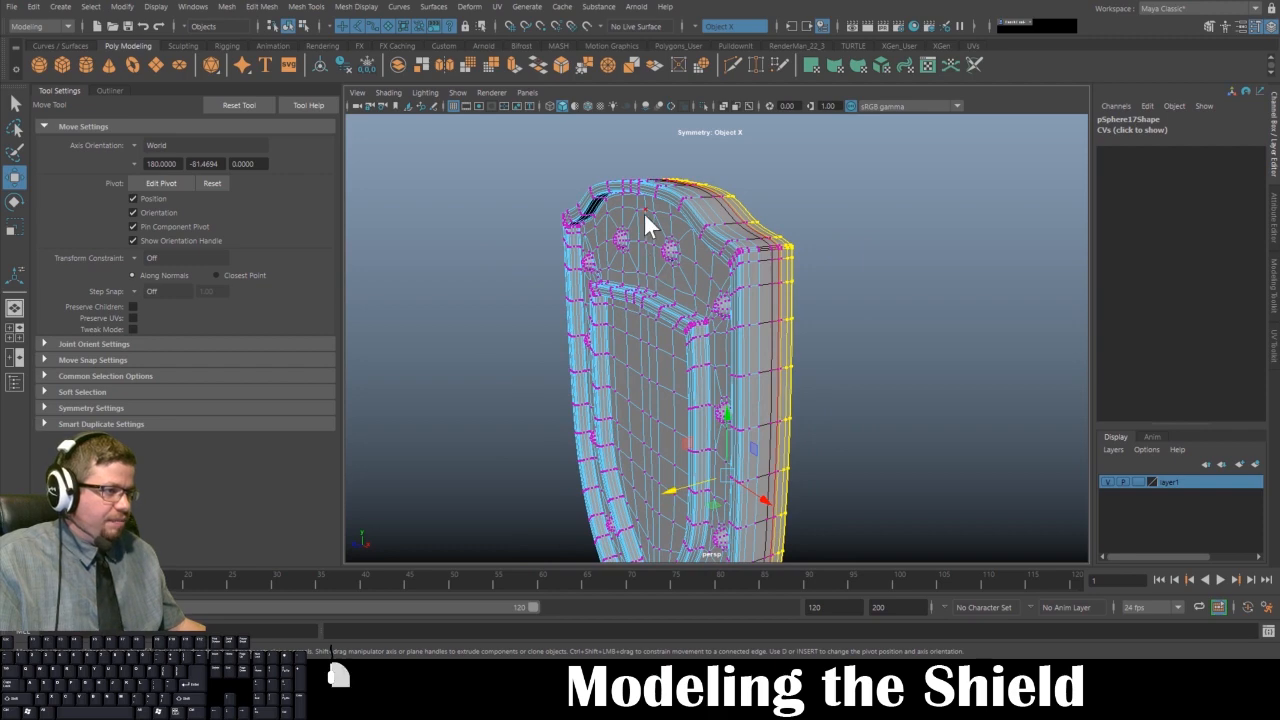
# - Reselect the shield's vertical centre edge loop and curve the shield outward with a widened soft selection falloff
pyautogui.moveTo(643, 212); pyautogui.dragTo(694, 197, button='right')
pyautogui.keyDown('alt'); pyautogui.moveTo(665, 313); pyautogui.dragTo(665, 320, button='middle'); pyautogui.keyUp('alt')
pyautogui.keyDown('alt'); pyautogui.moveTo(661, 320); pyautogui.dragTo(712, 296); pyautogui.keyUp('alt')
pyautogui.keyDown('alt'); pyautogui.moveTo(702, 238); pyautogui.dragTo(699, 255, button='middle'); pyautogui.keyUp('alt')
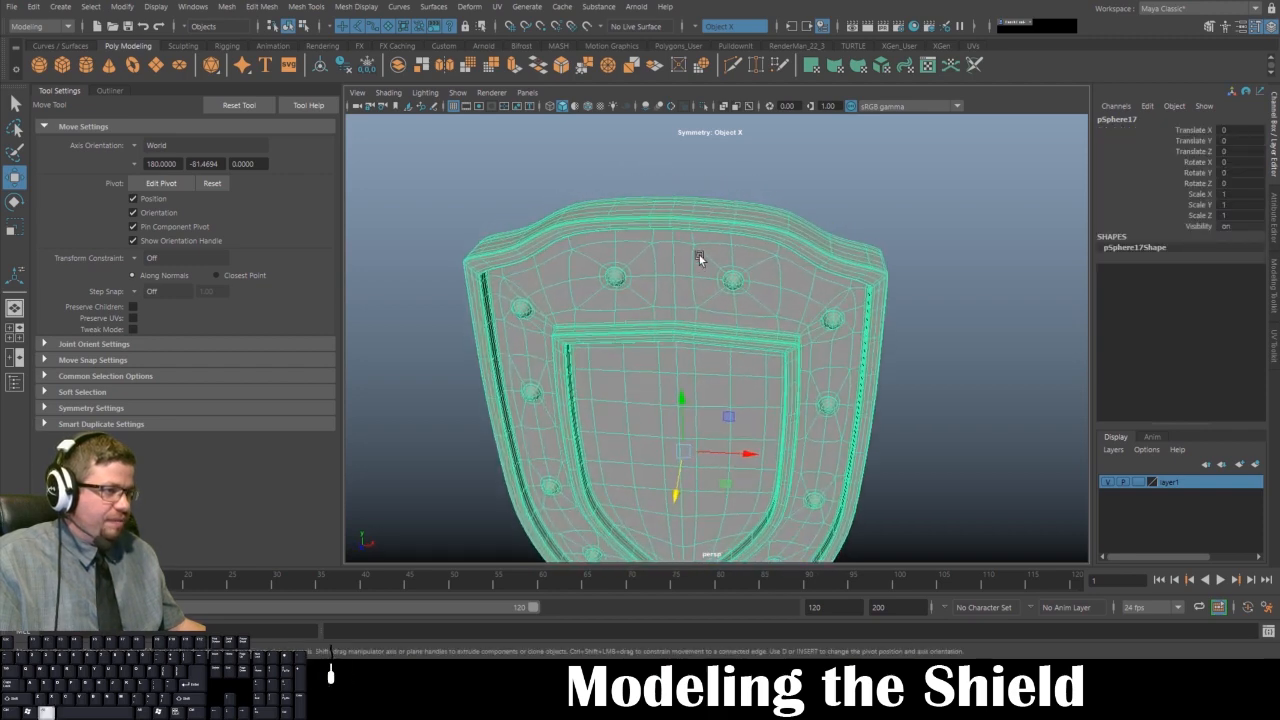
pyautogui.moveTo(699, 255); pyautogui.dragTo(695, 222, button='right')
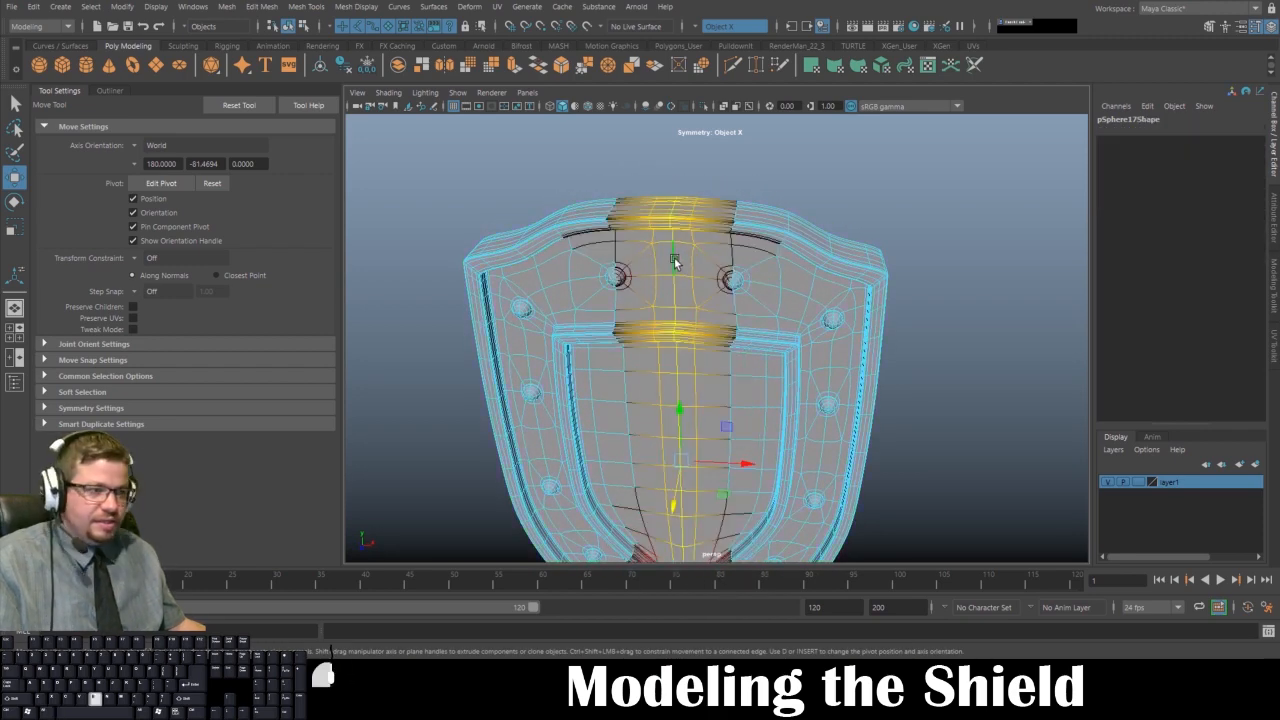
pyautogui.moveTo(675, 261); pyautogui.dragTo(924, 343)
# - Return to object mode and examine the whole shield's curvature from the front and at an angle
pyautogui.keyDown('alt'); pyautogui.moveTo(777, 297); pyautogui.dragTo(681, 338); pyautogui.keyUp('alt')
pyautogui.moveTo(671, 283); pyautogui.dragTo(720, 262, button='right')
pyautogui.scroll(-5, 746, 424)
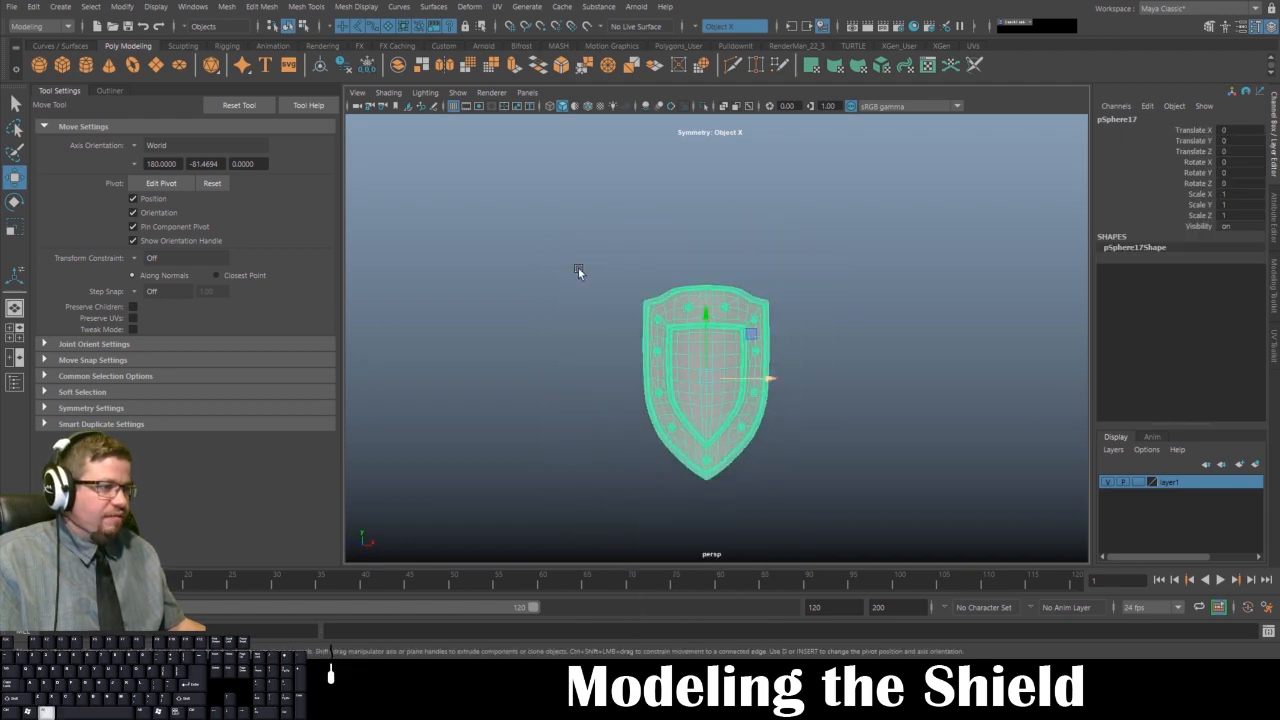
pyautogui.keyDown('alt'); pyautogui.moveTo(622, 269); pyautogui.dragTo(624, 221, button='middle'); pyautogui.keyUp('alt')
pyautogui.keyDown('alt'); pyautogui.moveTo(489, 291); pyautogui.dragTo(614, 402); pyautogui.keyUp('alt')
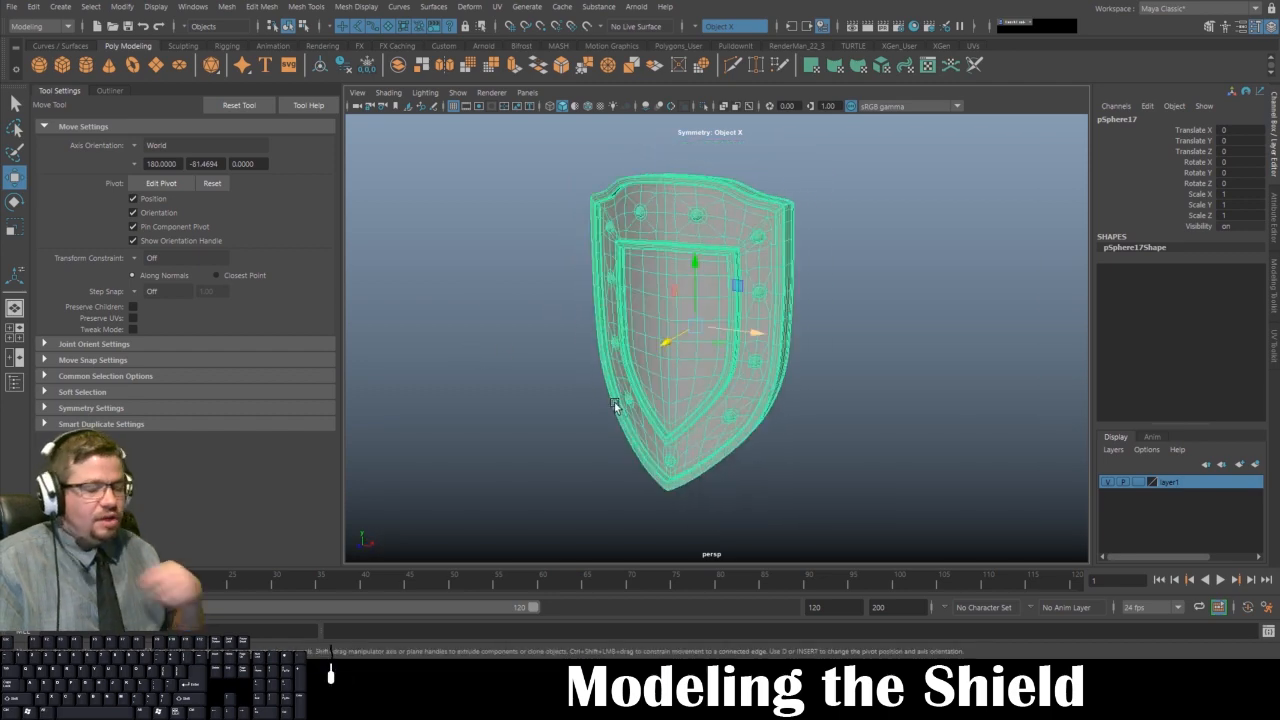